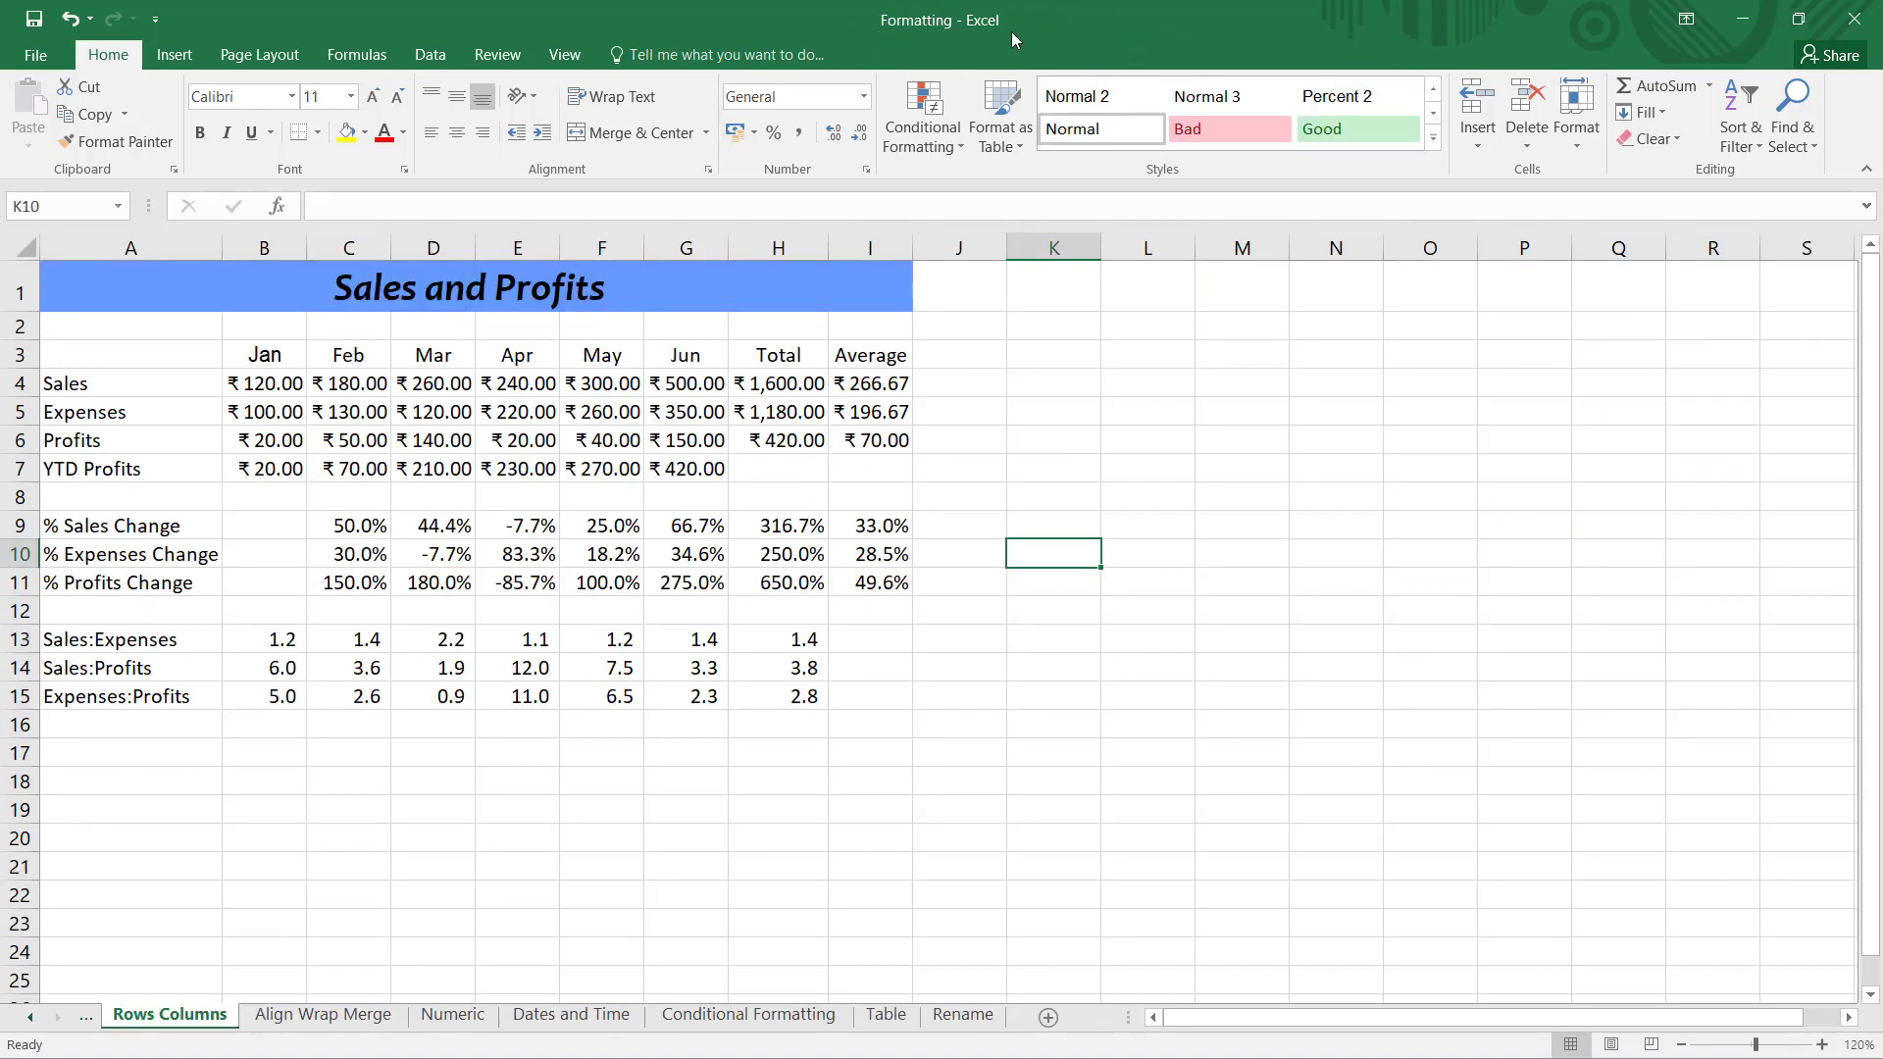
Step: Switch from the Formatting workbook to the open Charts workbook, and from there to the Fumctions workbook
{"action": "left_click", "coordinate": [561, 57]}
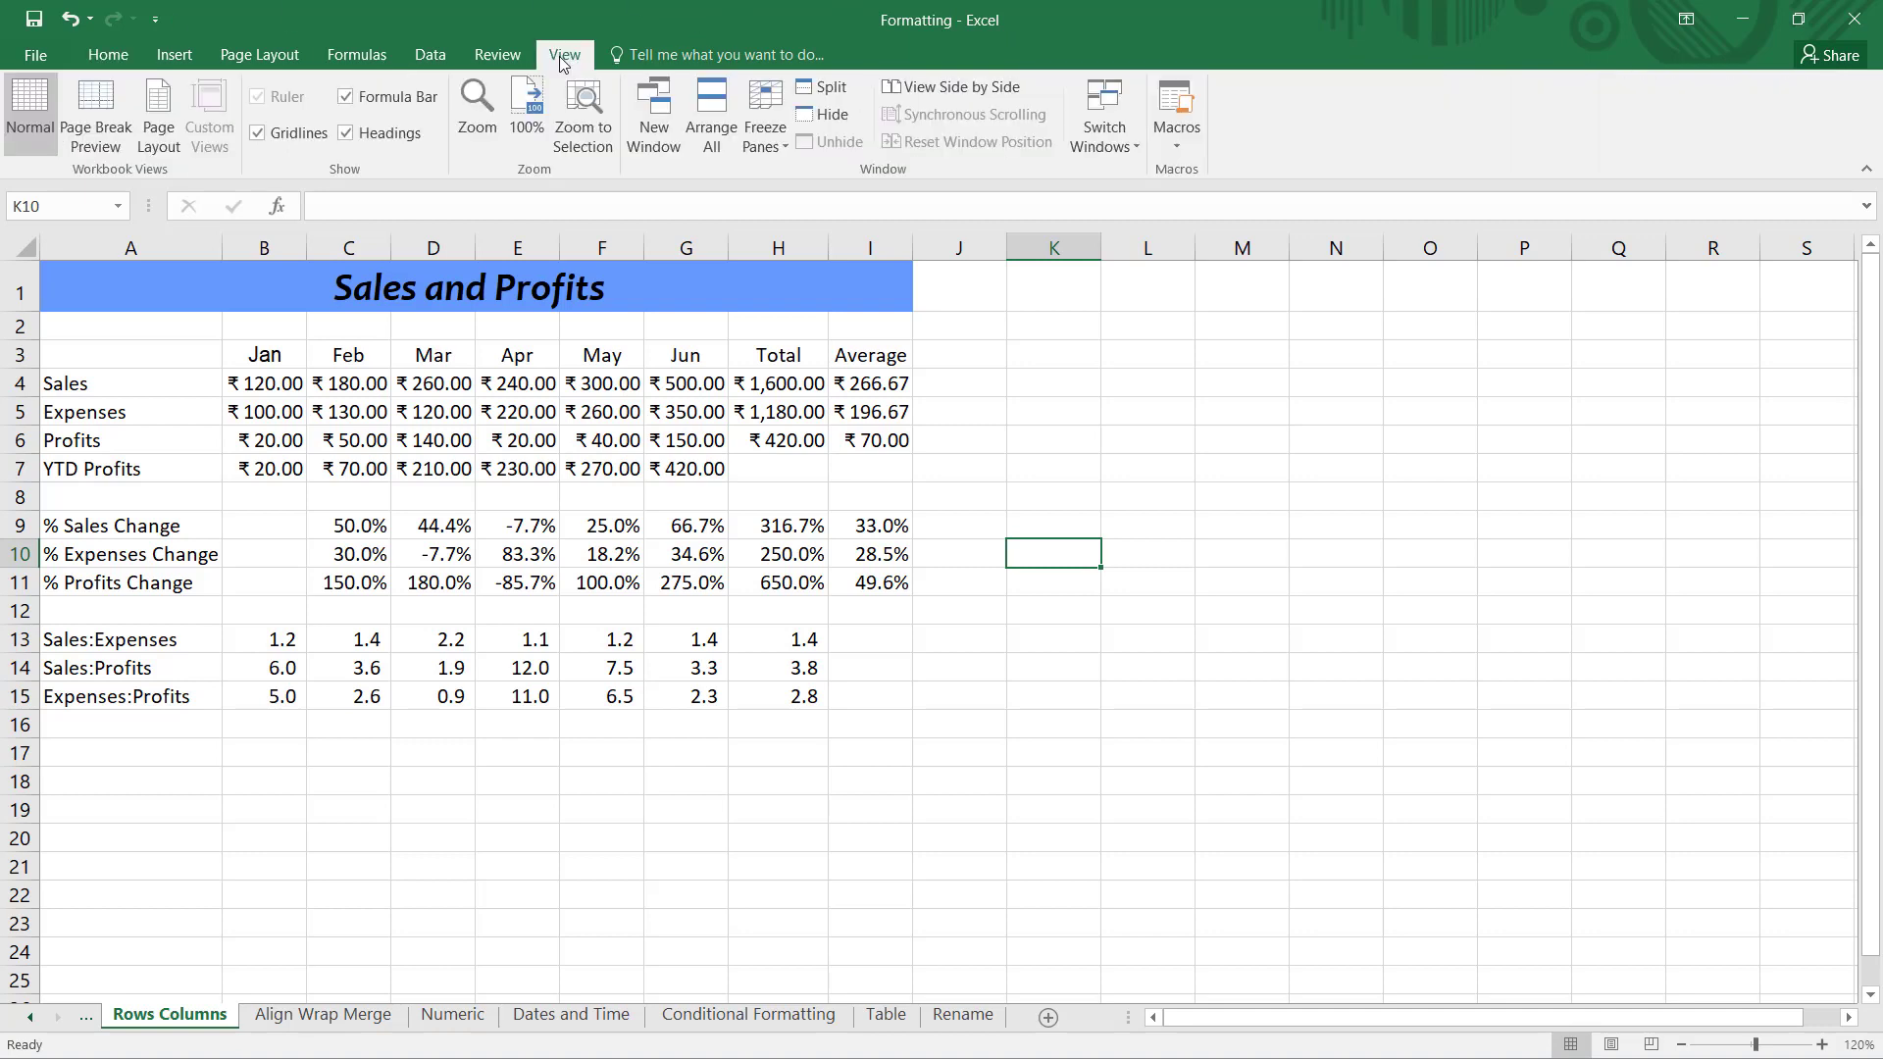
{"action": "left_click", "coordinate": [1124, 147]}
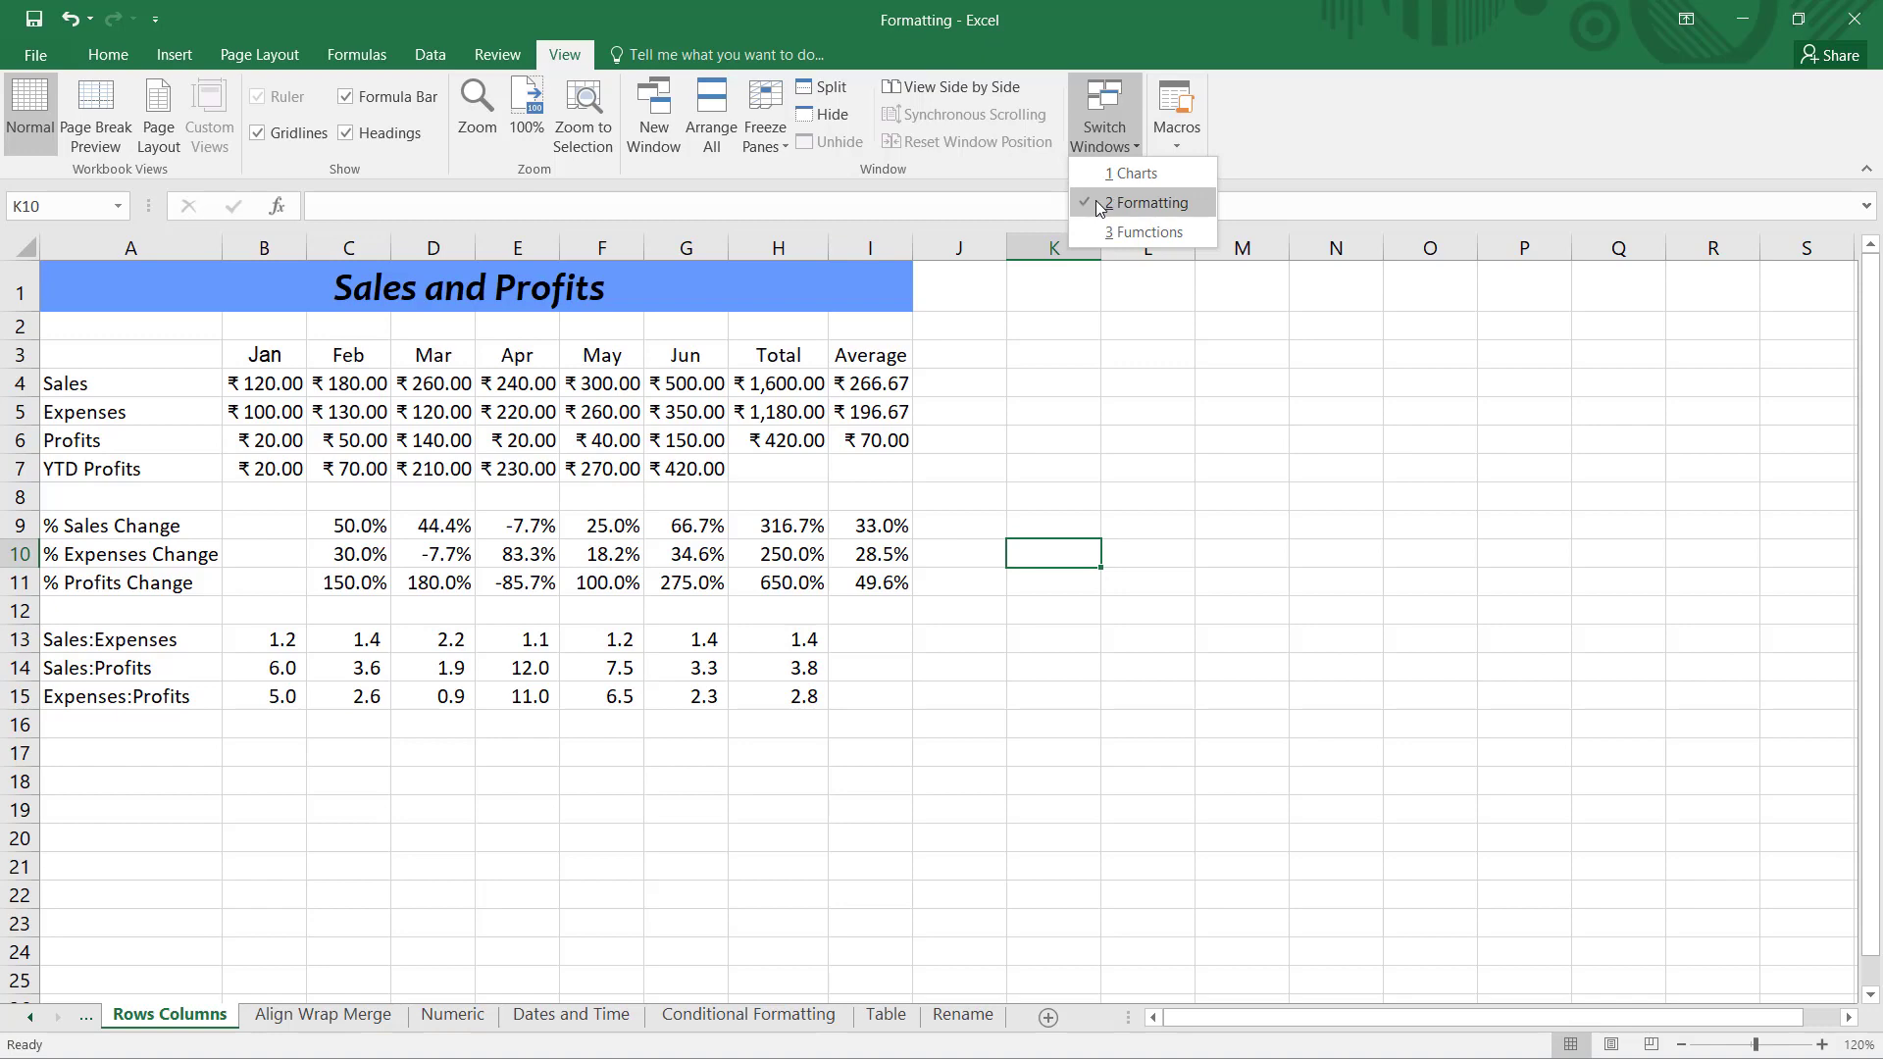
{"action": "left_click", "coordinate": [1121, 171]}
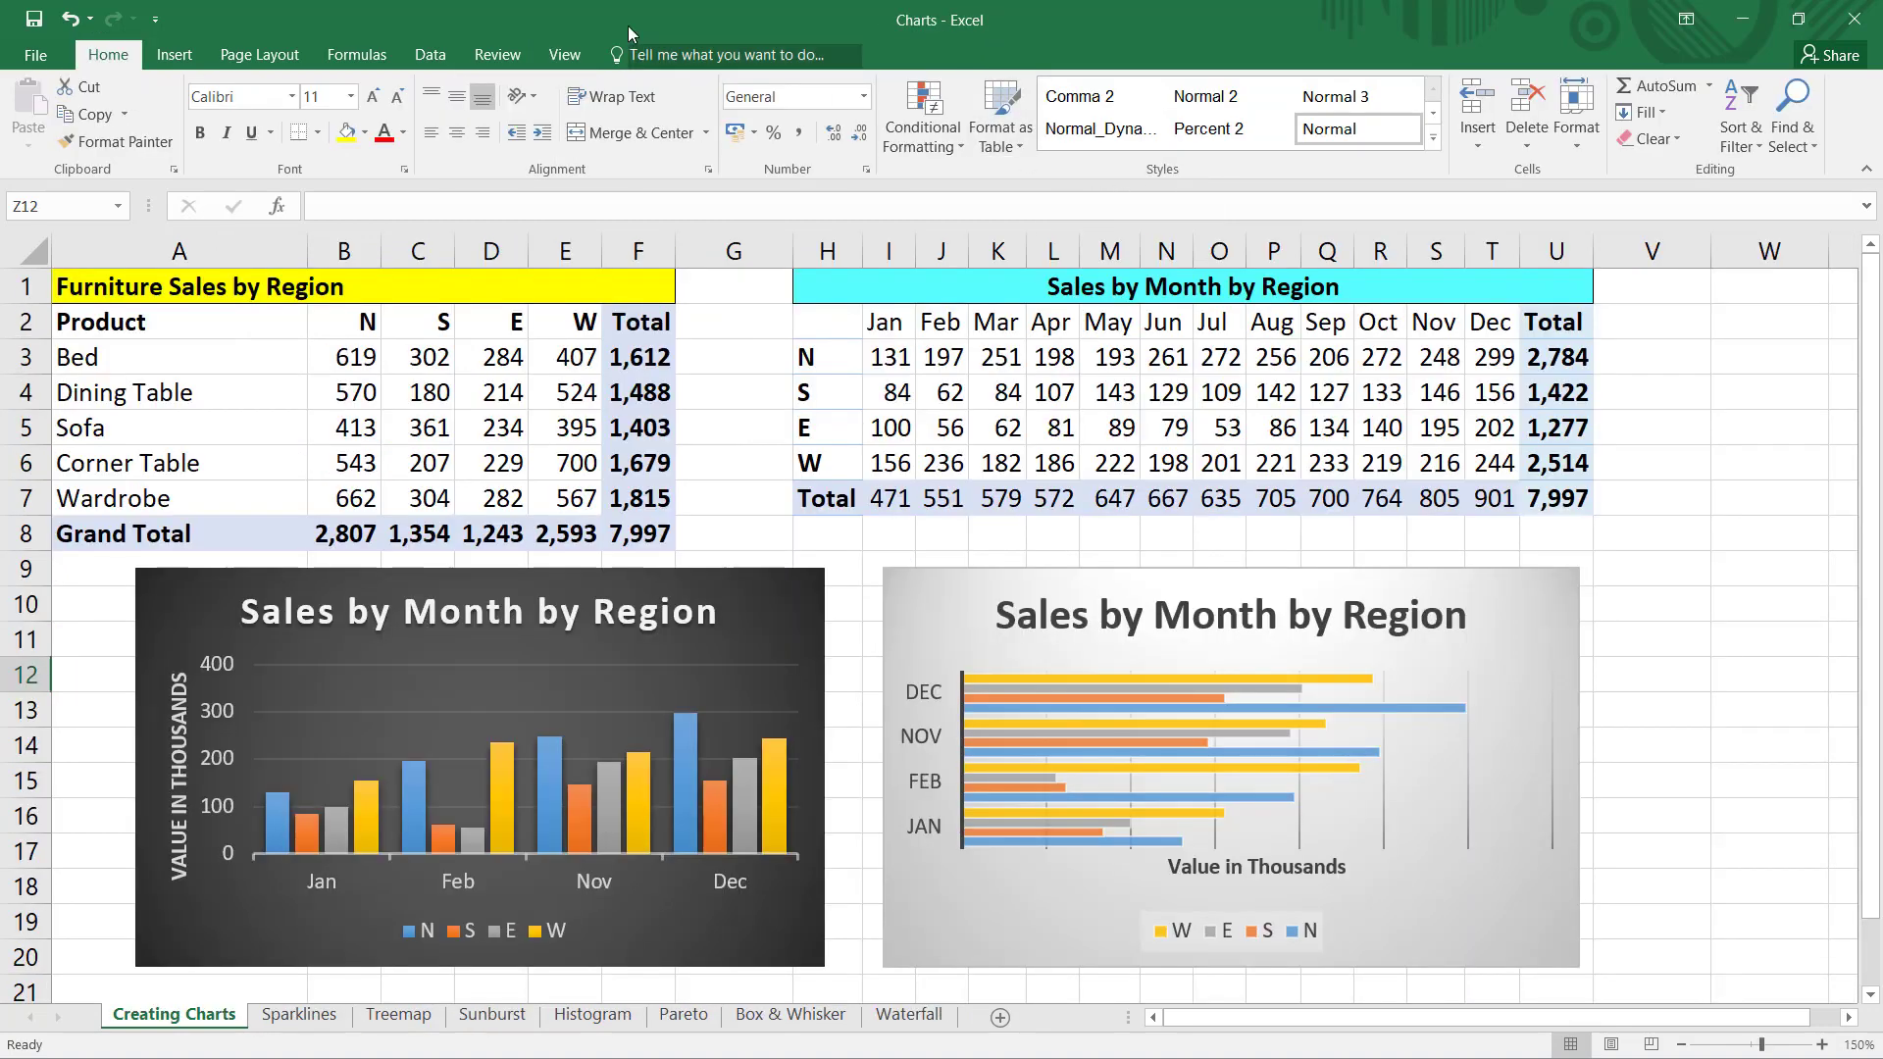
{"action": "left_click", "coordinate": [1114, 146]}
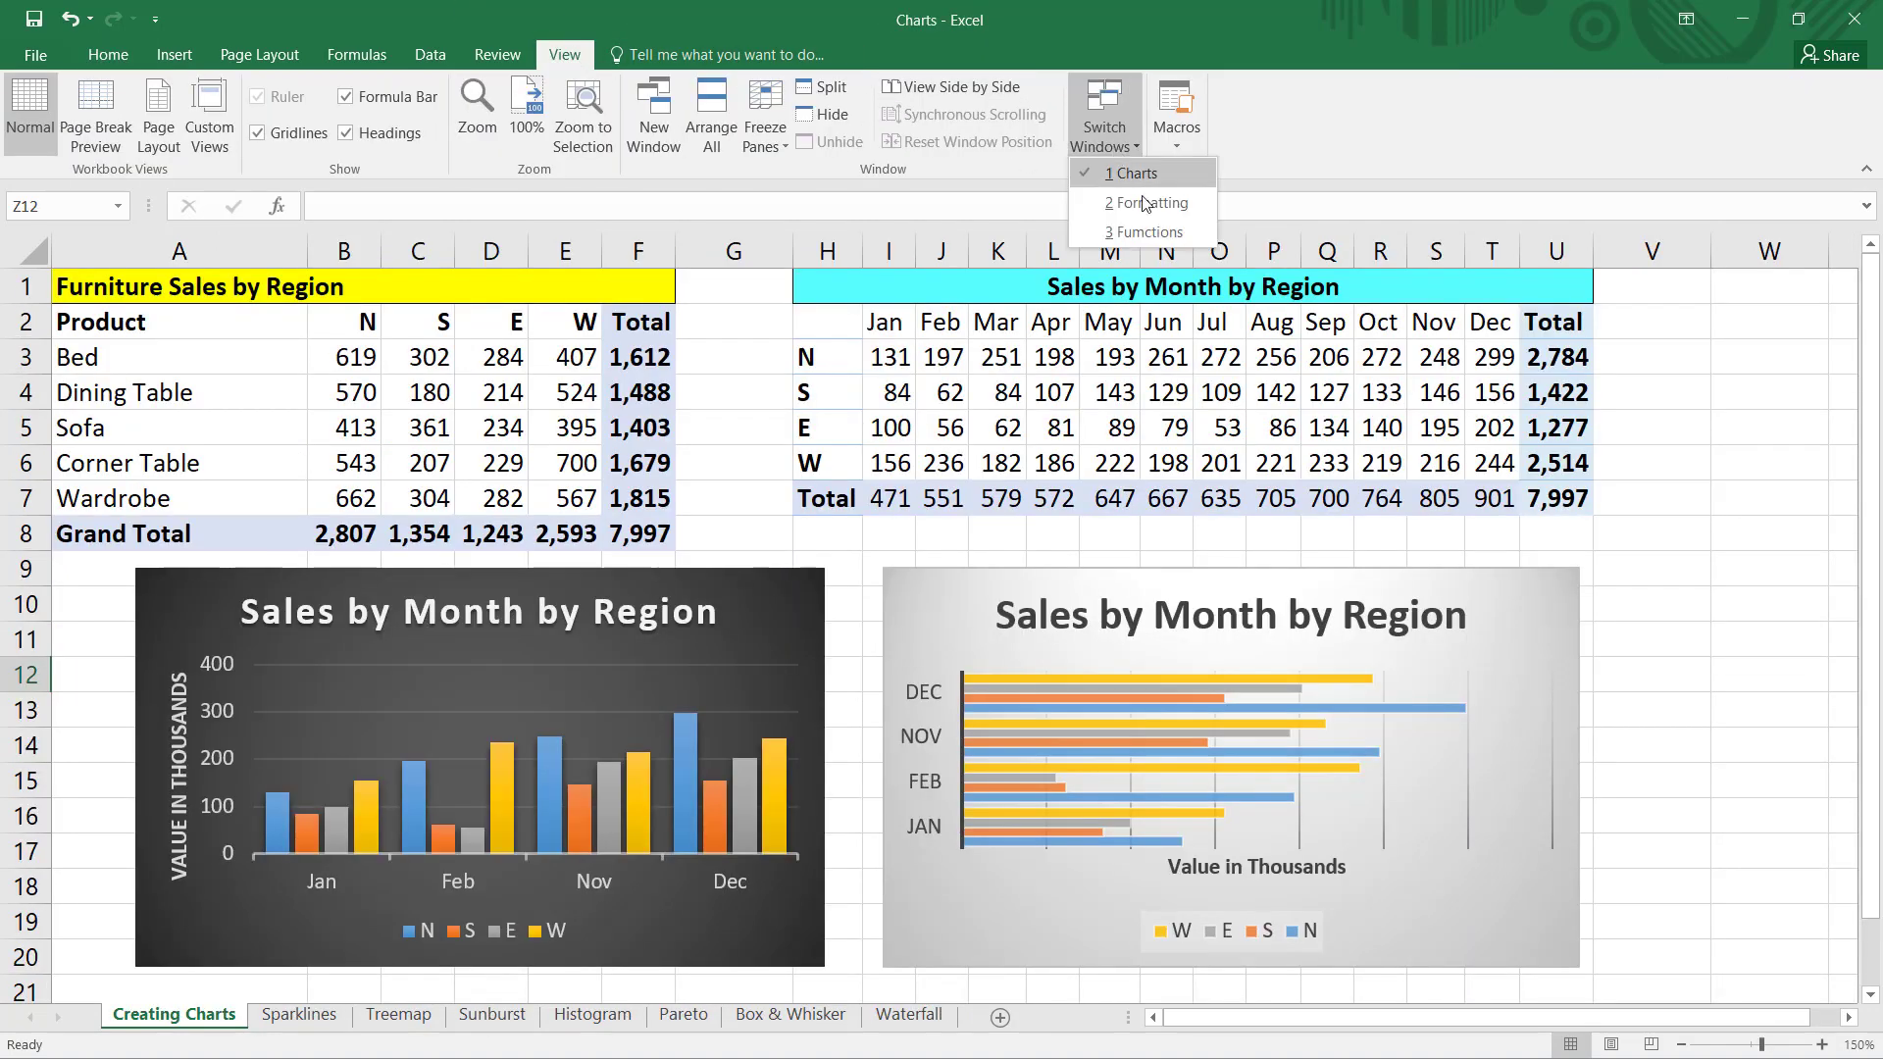
{"action": "left_click", "coordinate": [1144, 232]}
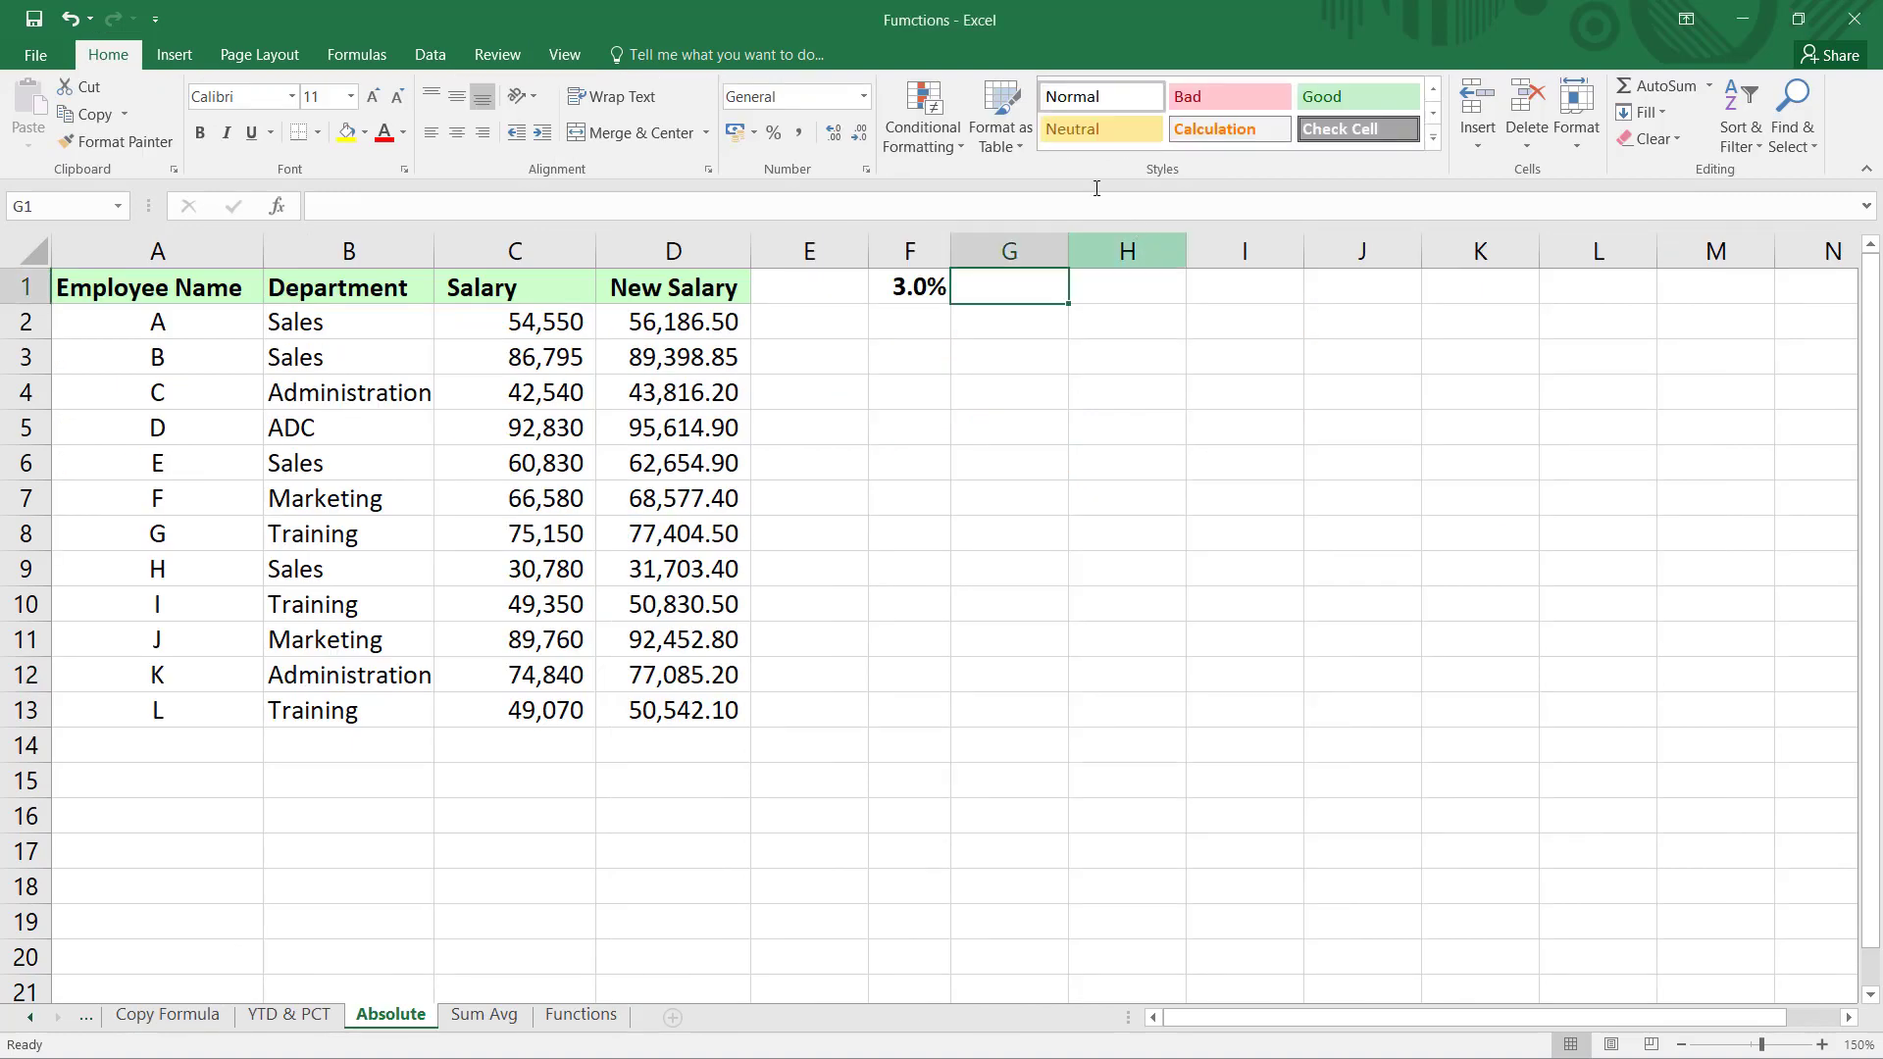
Step: Add the Switch Windows command to the Quick Access Toolbar
{"action": "left_click", "coordinate": [565, 55]}
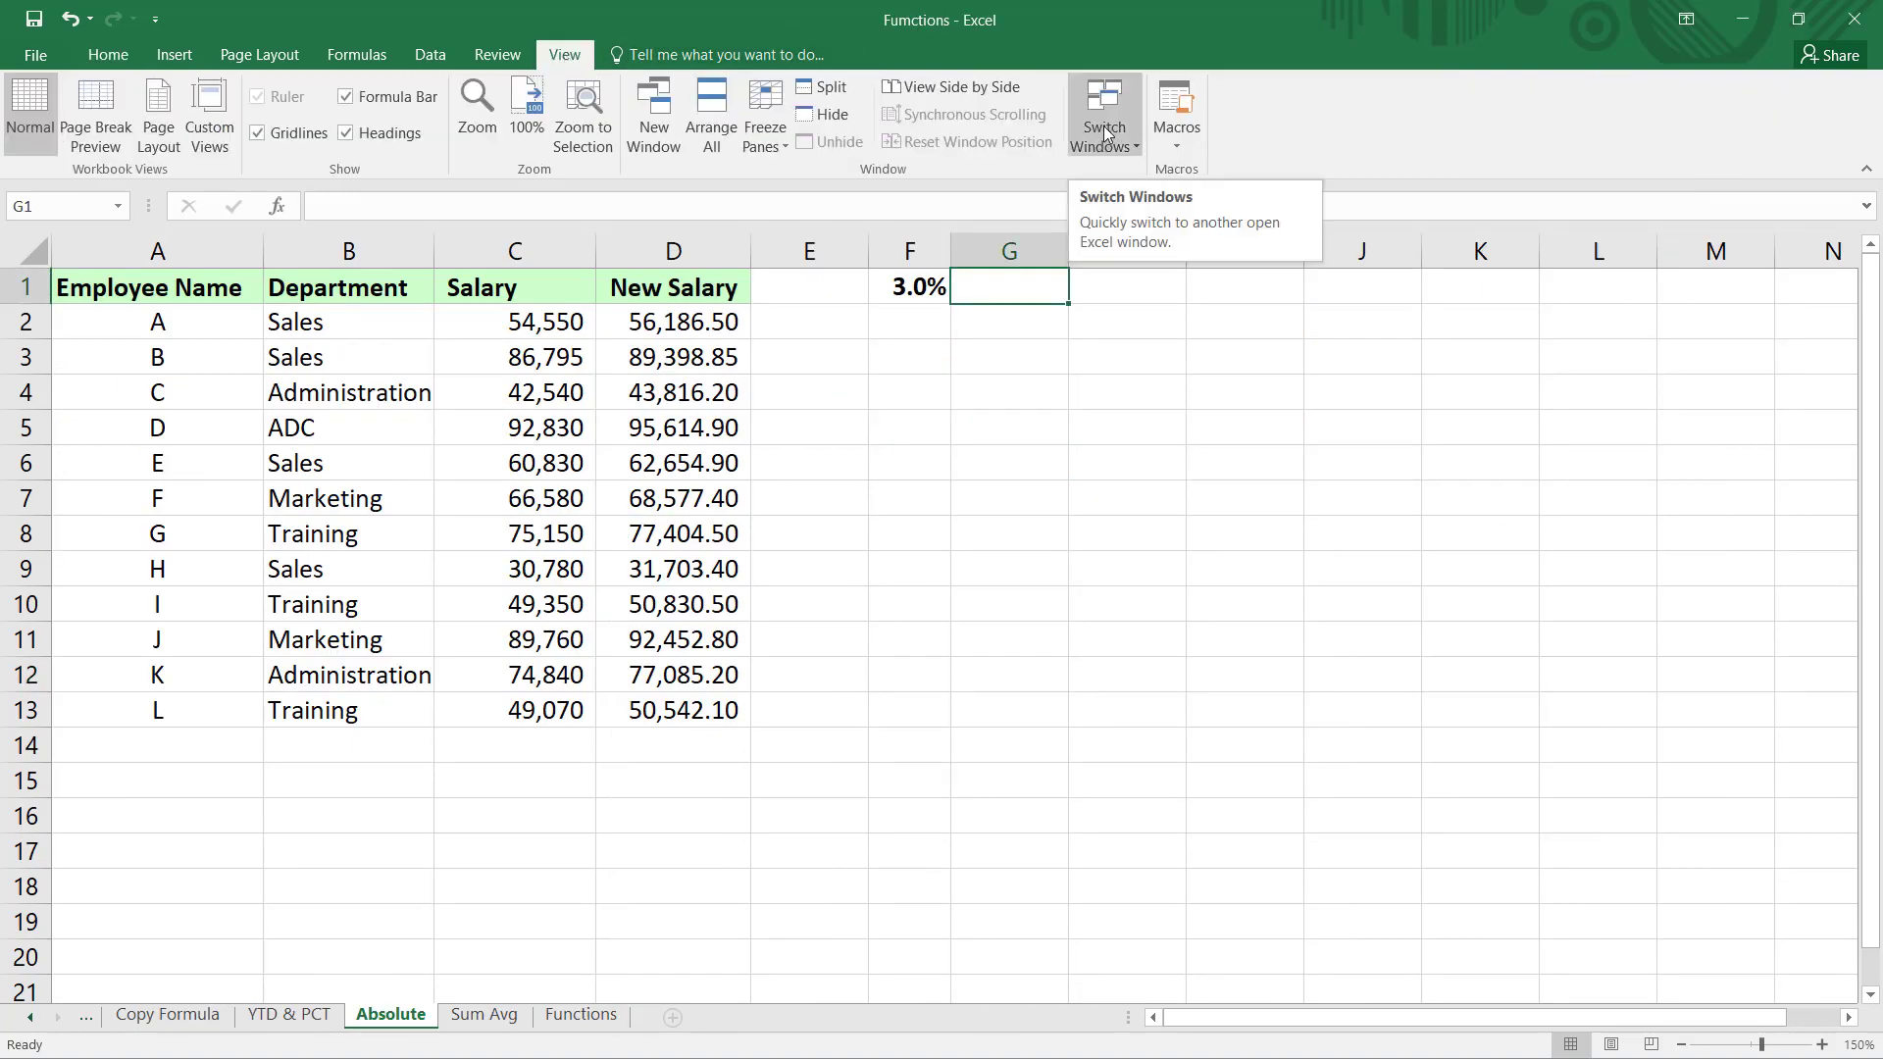
{"action": "right_click", "coordinate": [1103, 126]}
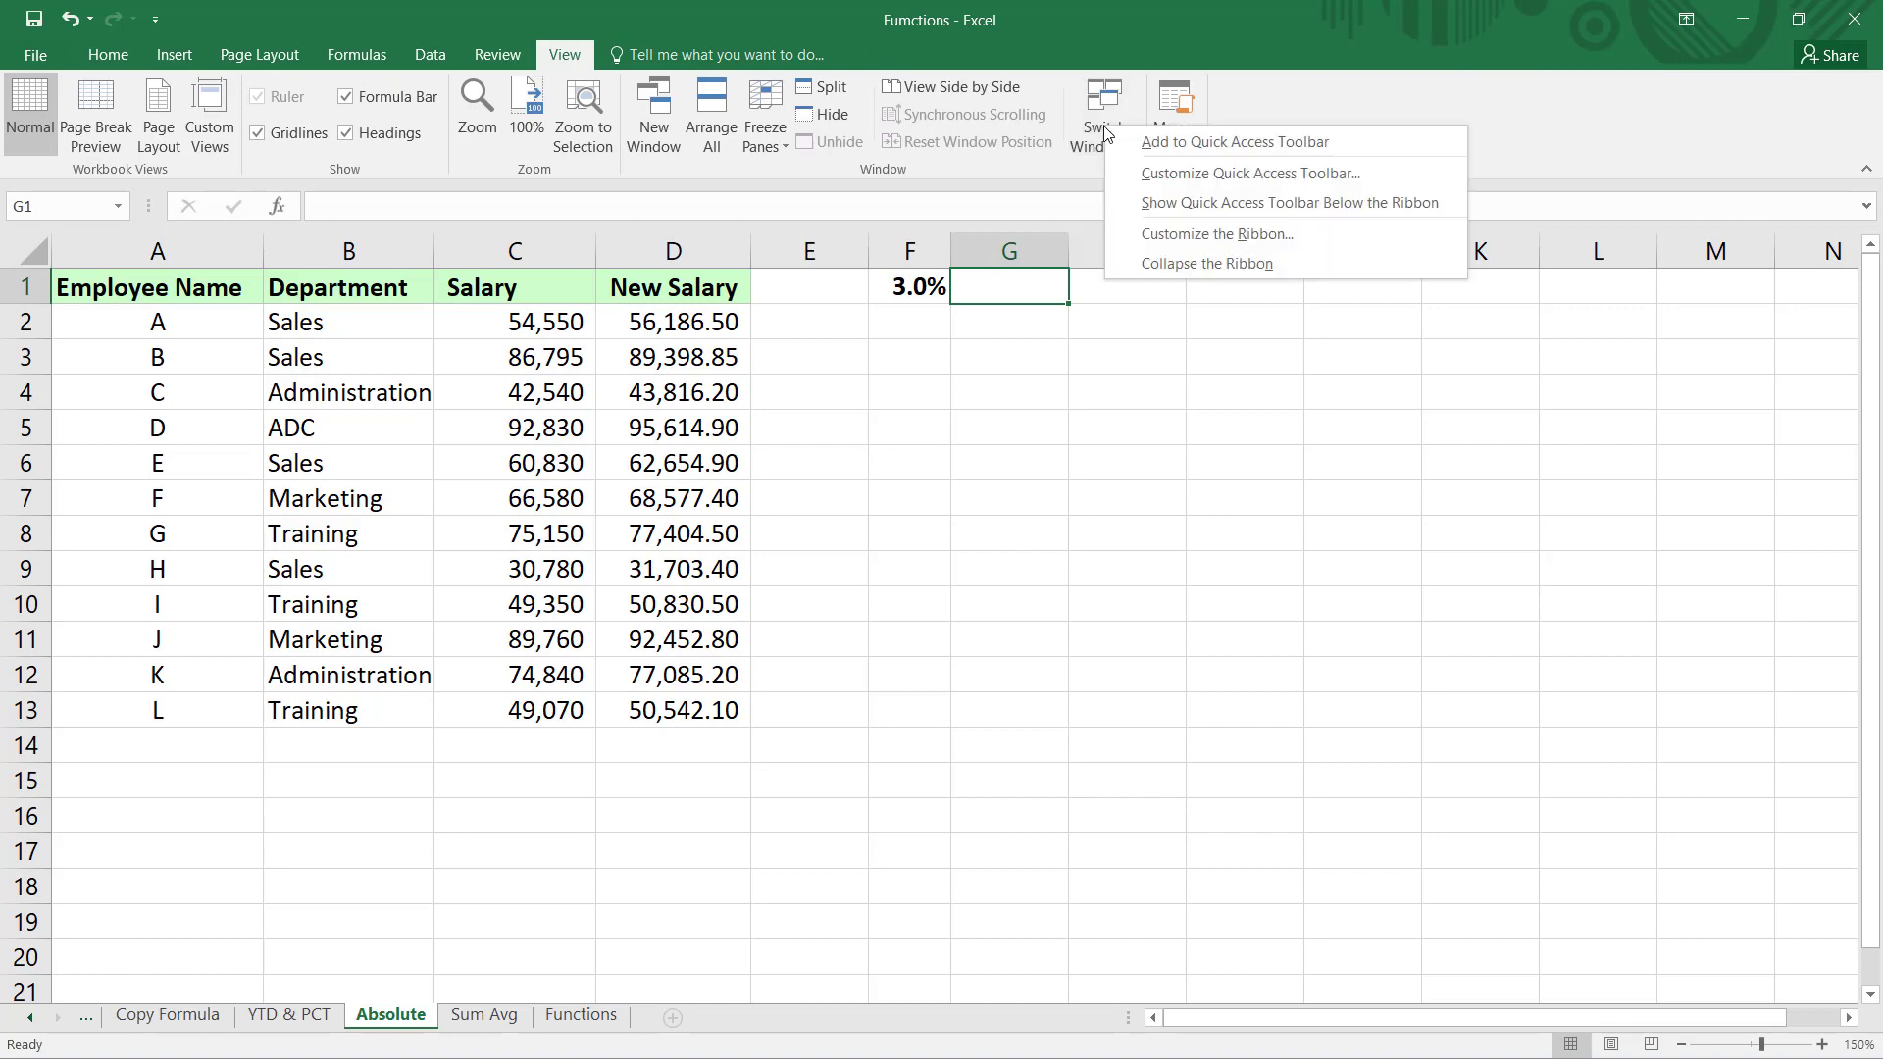
{"action": "left_click", "coordinate": [1169, 145]}
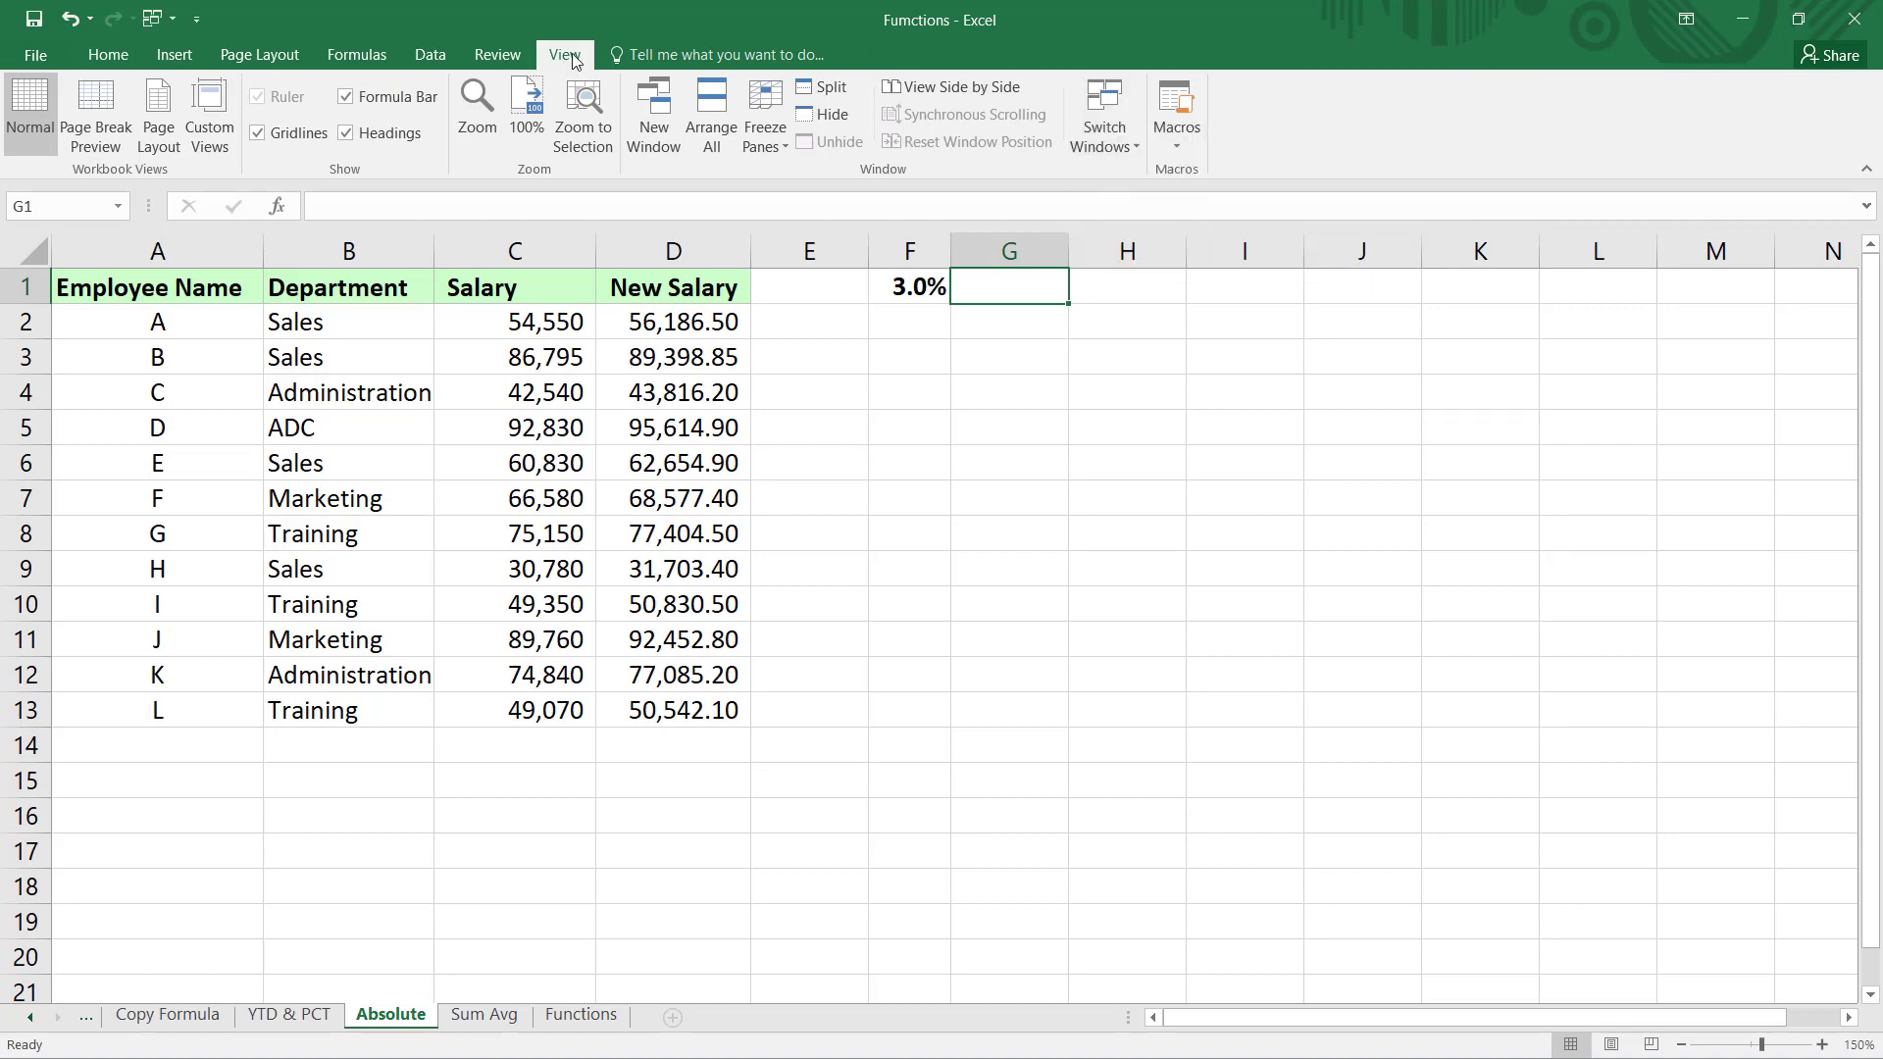
Step: Use the added Switch Windows shortcut to go to the Formatting workbook and return to Fumctions
{"action": "left_click", "coordinate": [170, 23]}
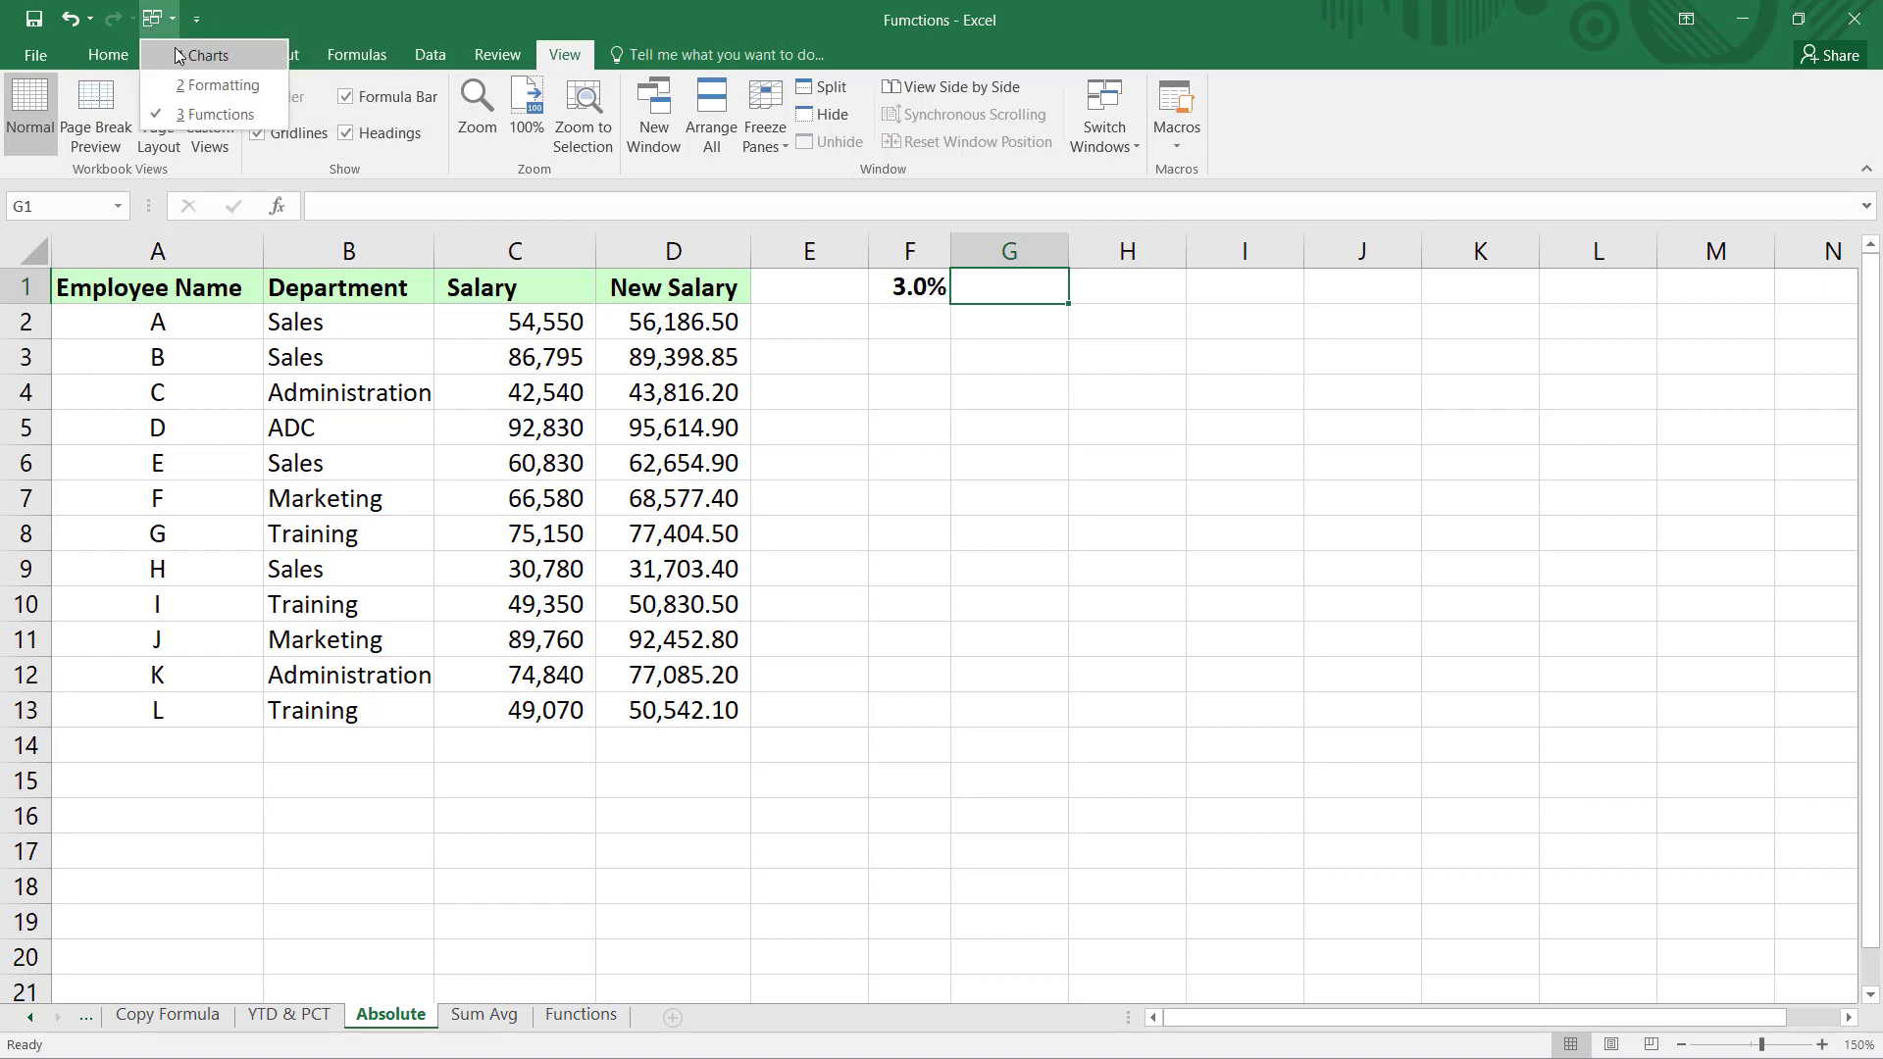
{"action": "left_click", "coordinate": [197, 86]}
{"action": "left_click", "coordinate": [169, 21]}
{"action": "left_click", "coordinate": [202, 116]}
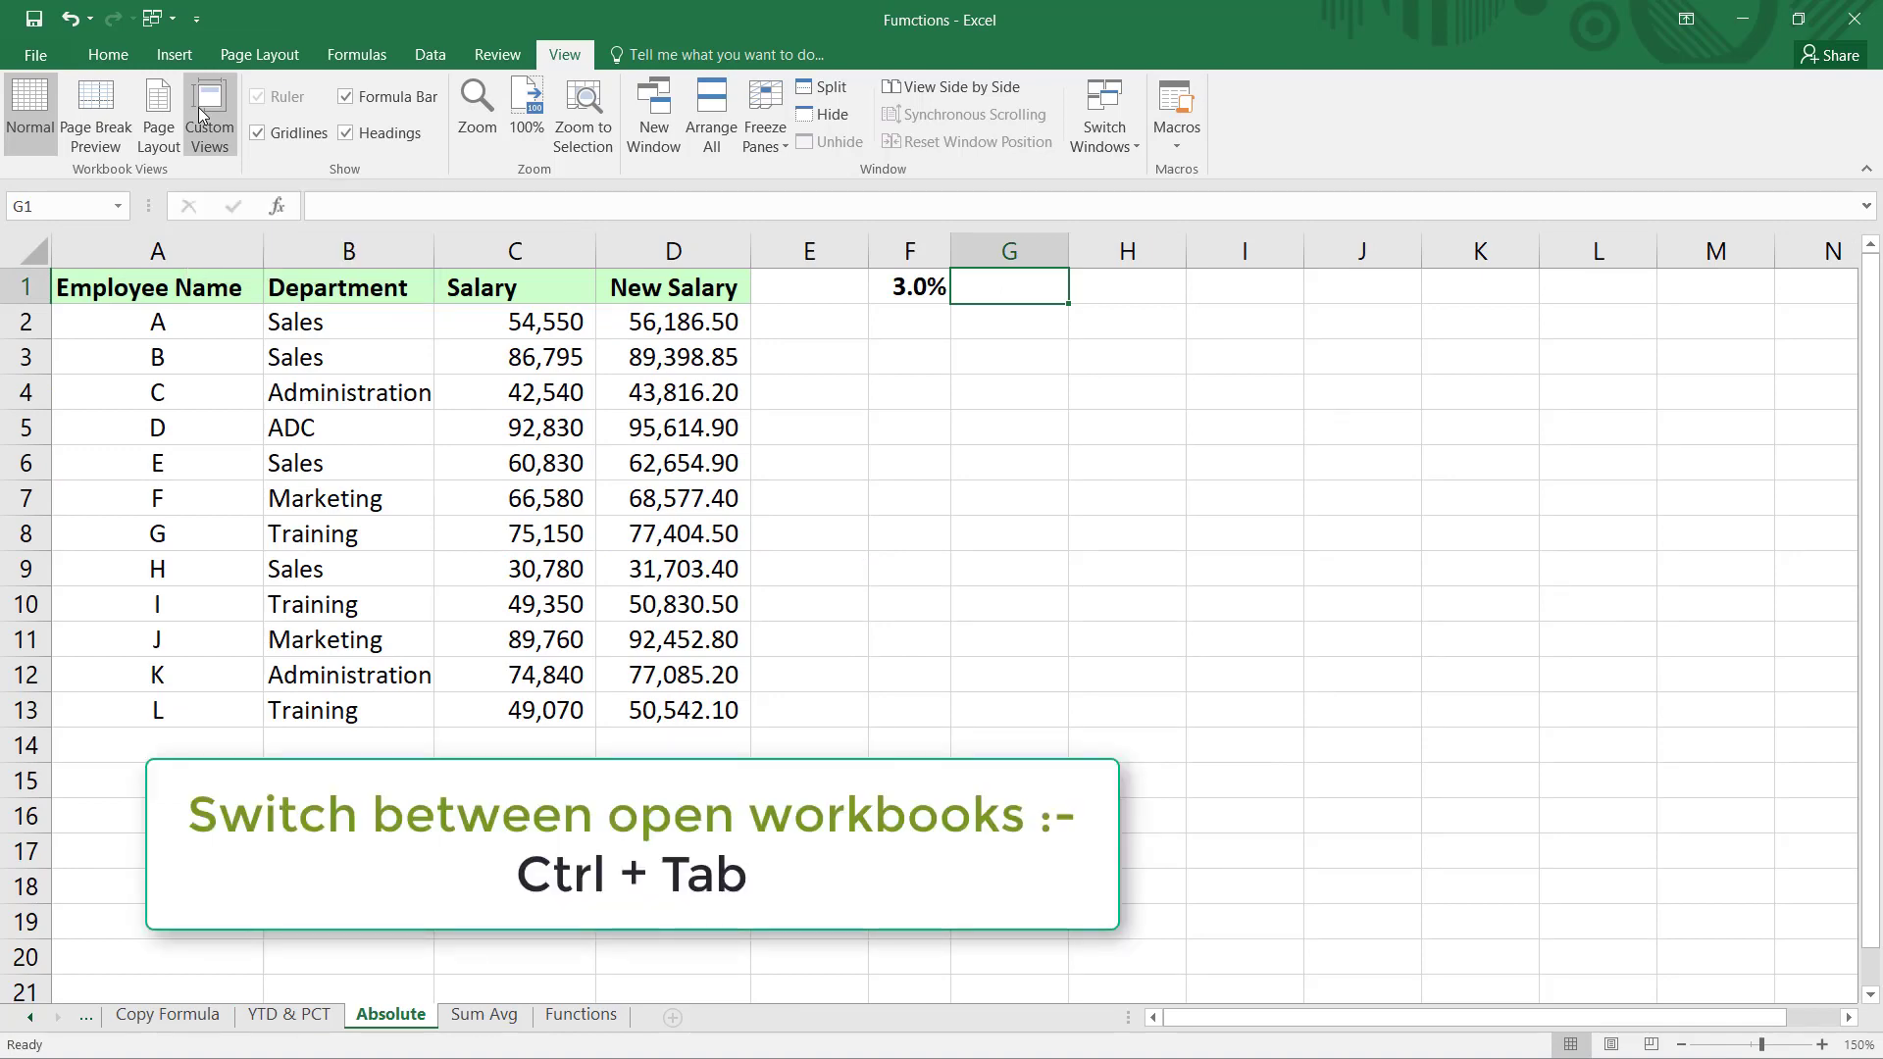
Step: Cycle through the open workbooks and stop on the Formatting workbook
{"action": "key", "text": "ctrl+Tab"}
{"action": "key", "text": "ctrl+Tab"}
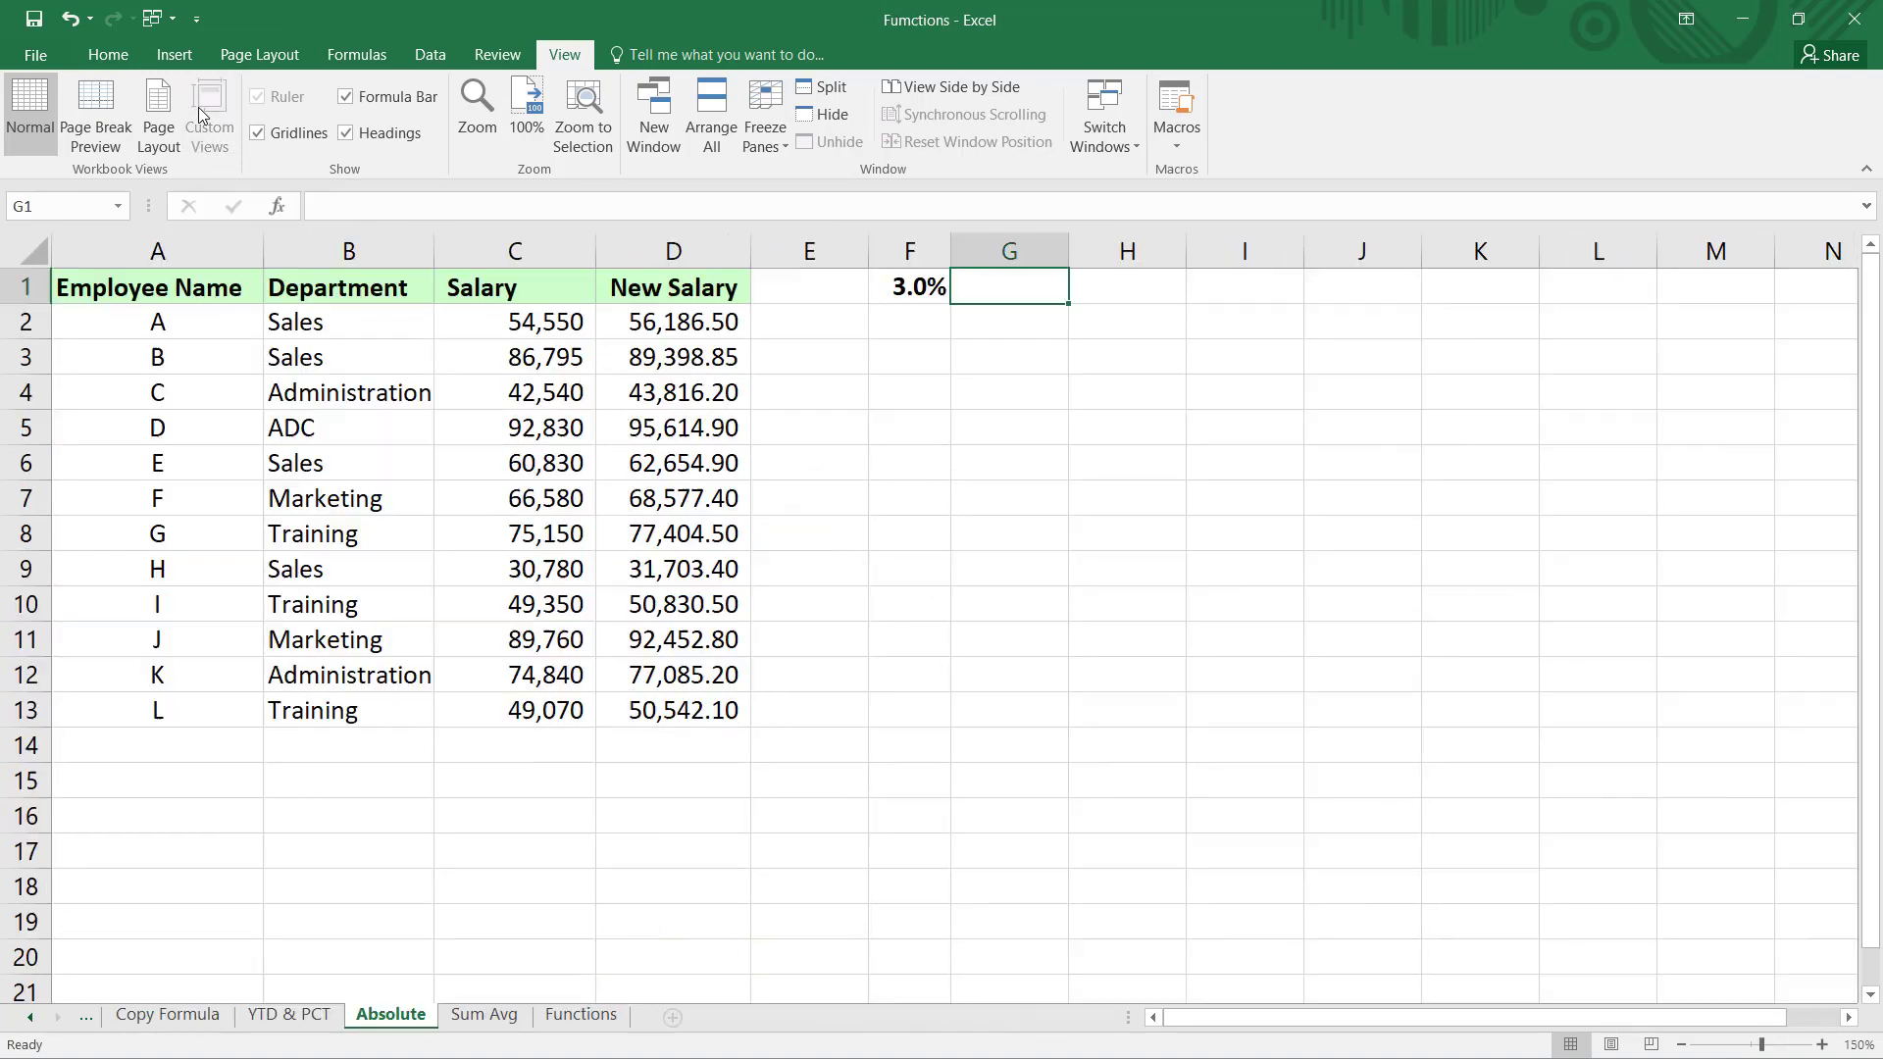
{"action": "key", "text": "ctrl+Tab"}
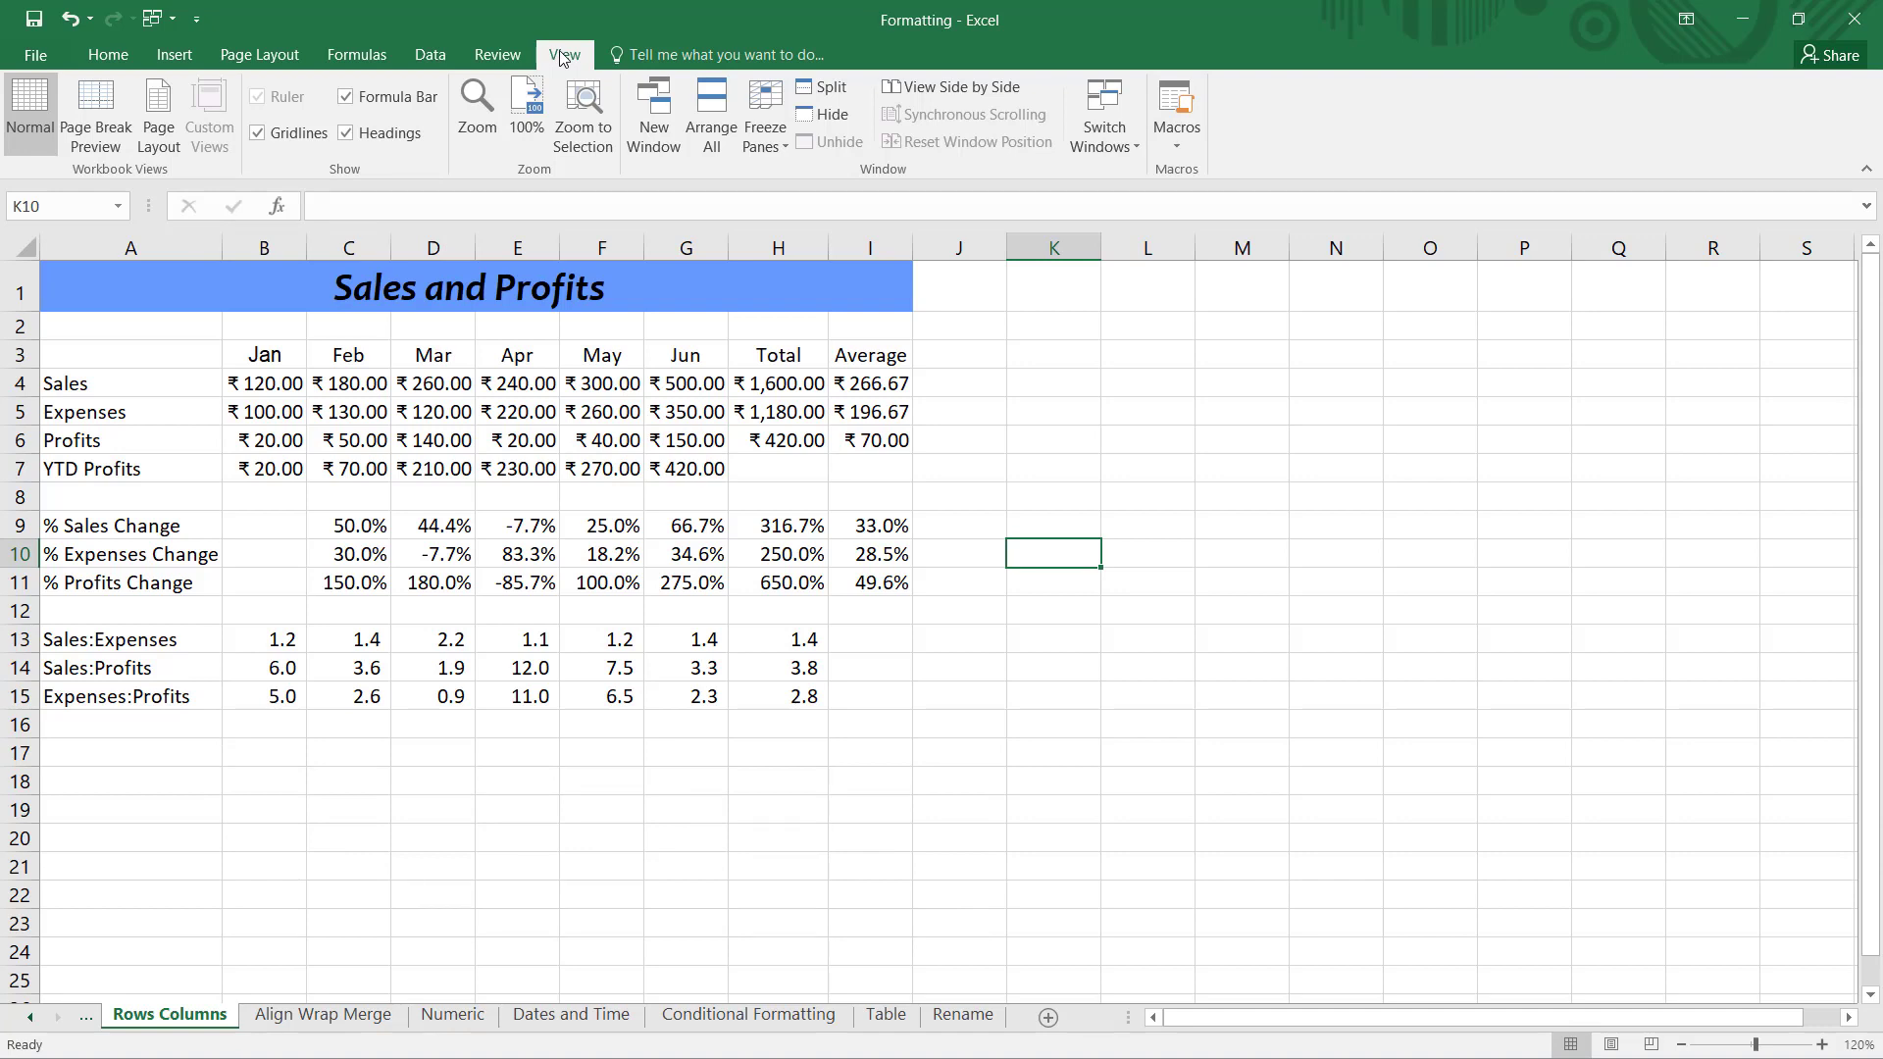
Step: Arrange all open workbook windows as Tiled and zoom the Formatting window out to 100%
{"action": "left_click", "coordinate": [713, 138]}
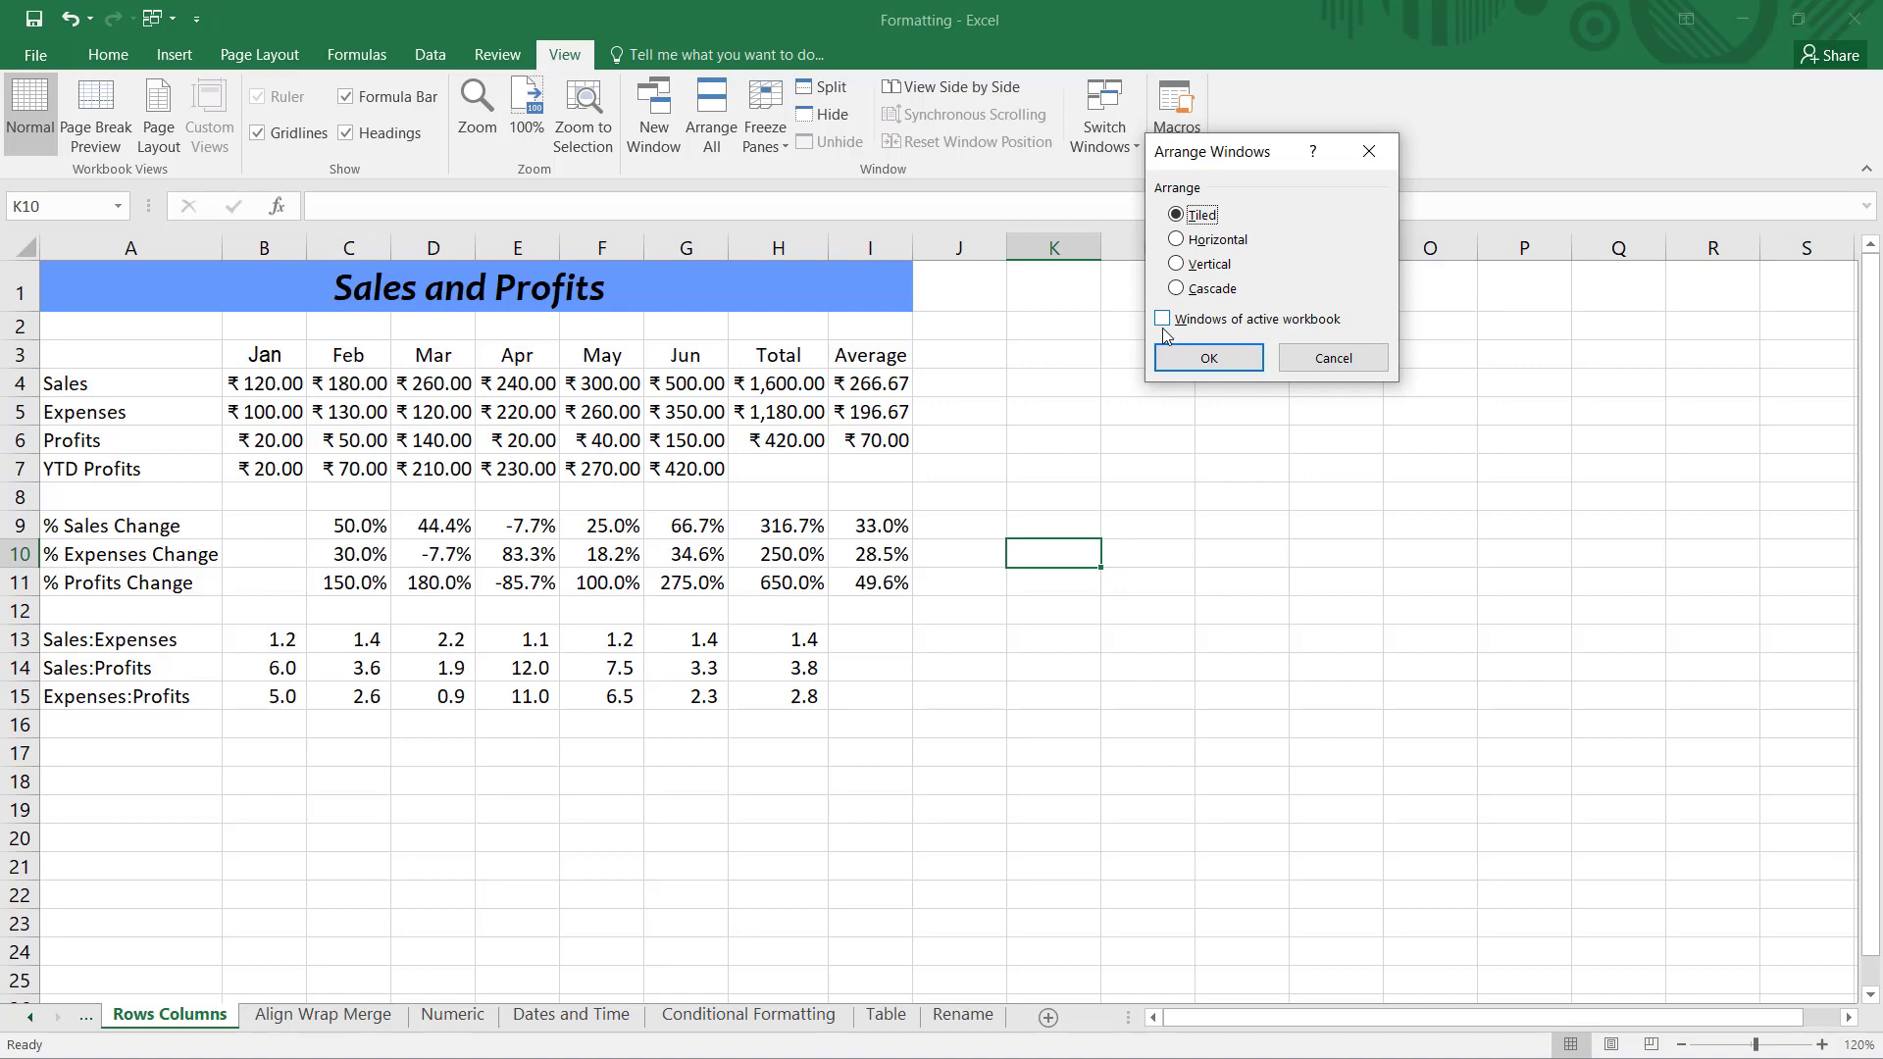
{"action": "left_click", "coordinate": [1238, 357]}
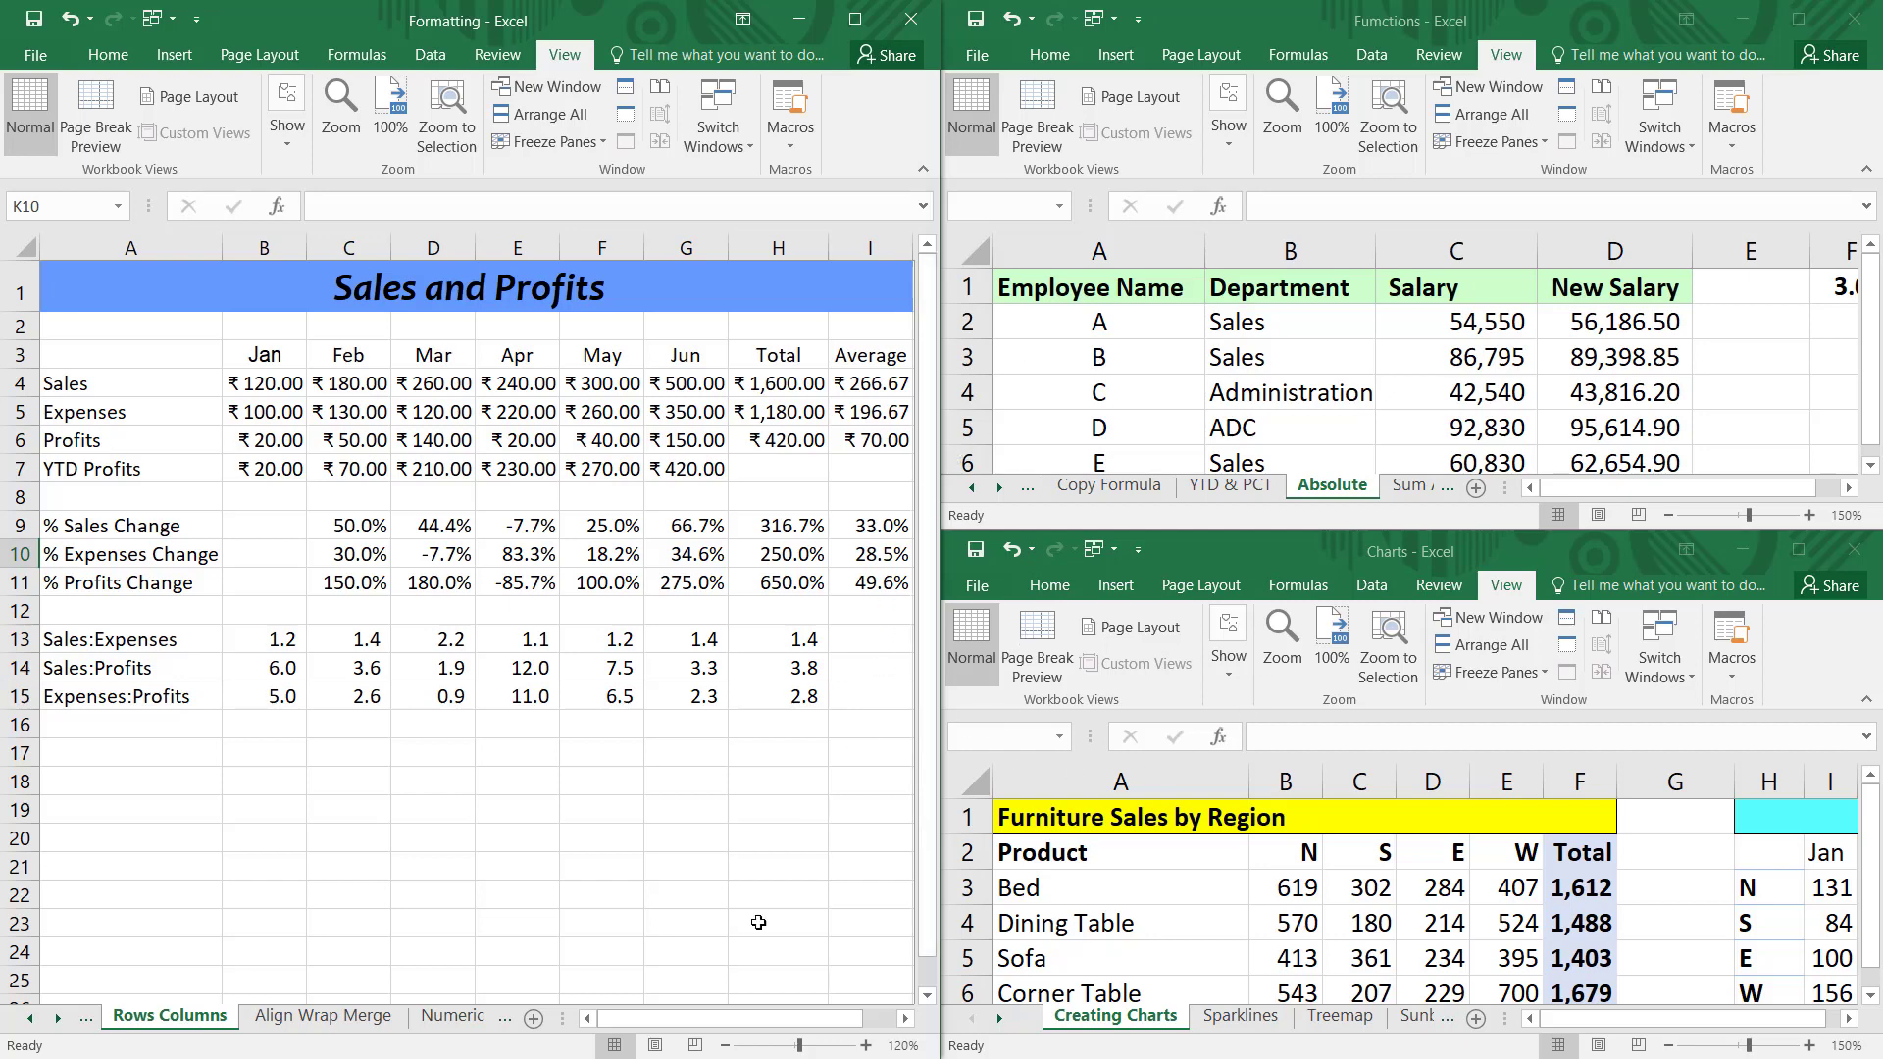
{"action": "left_click", "coordinate": [702, 954]}
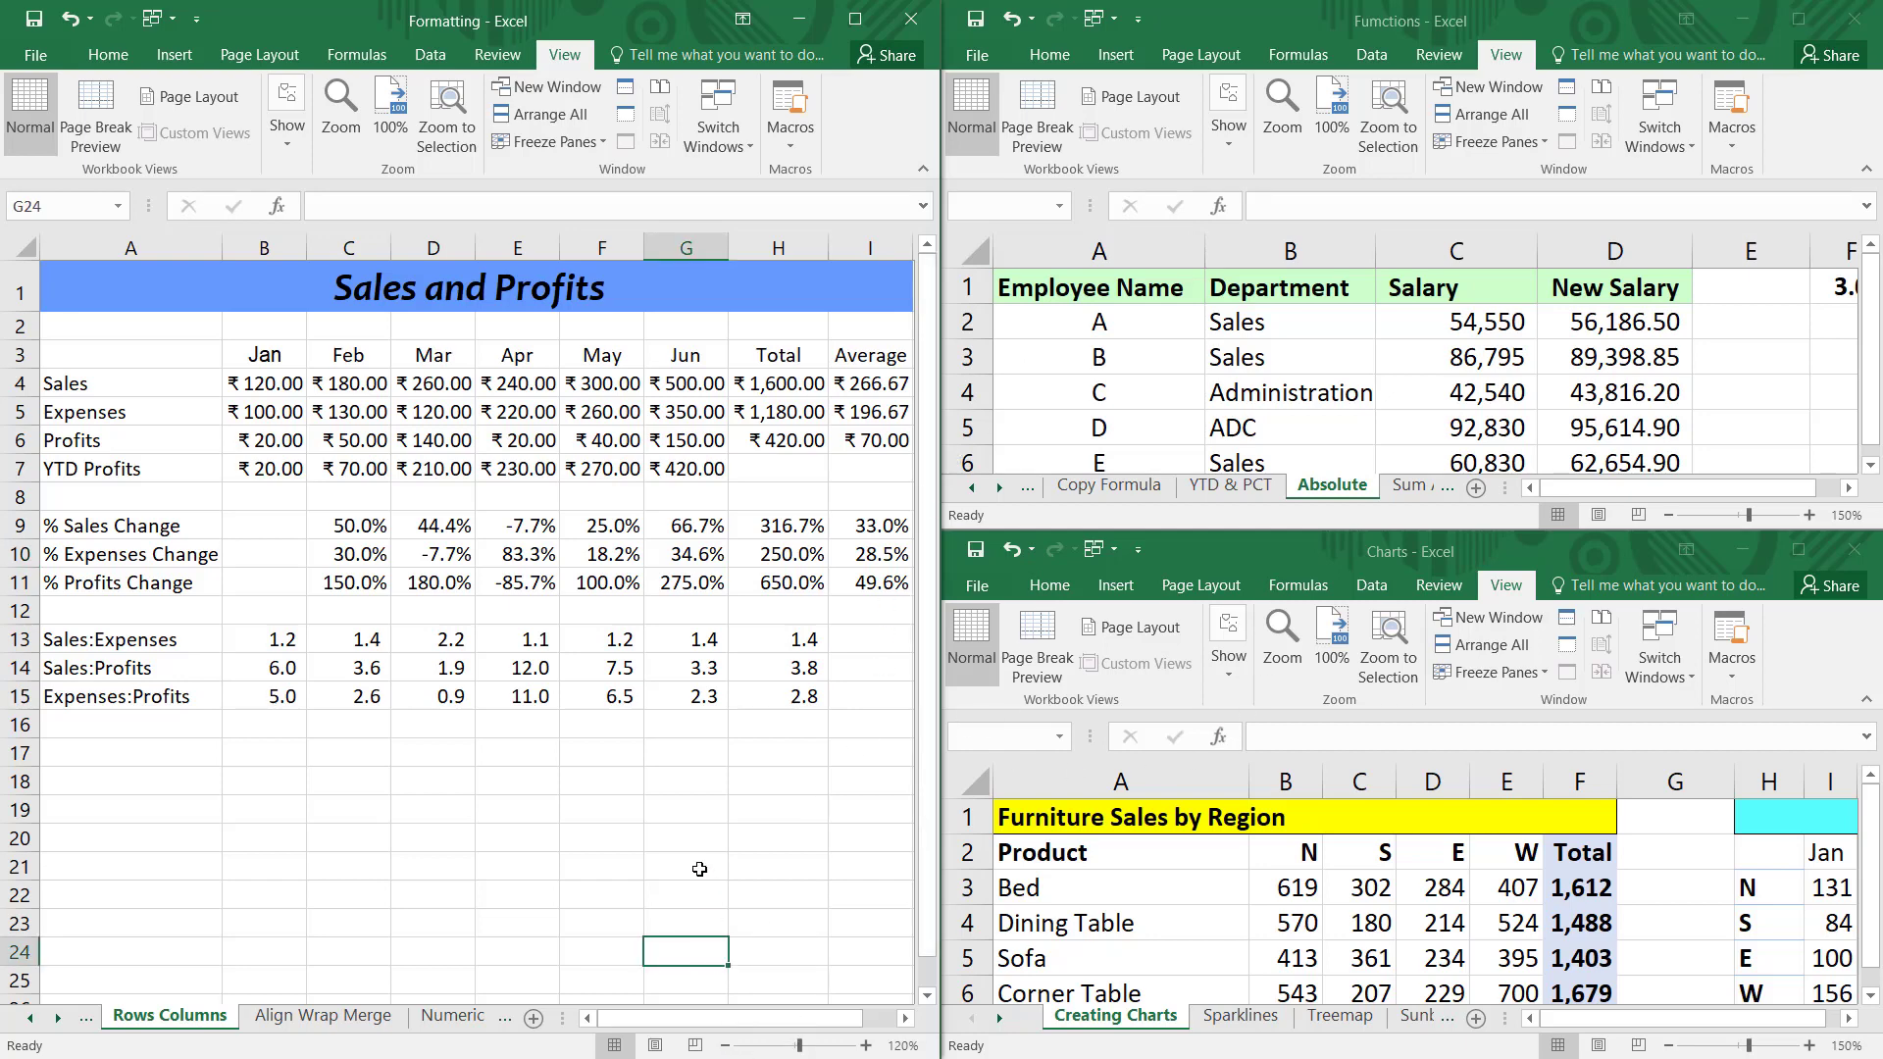
{"action": "left_click", "coordinate": [725, 1046]}
{"action": "left_click", "coordinate": [725, 1046]}
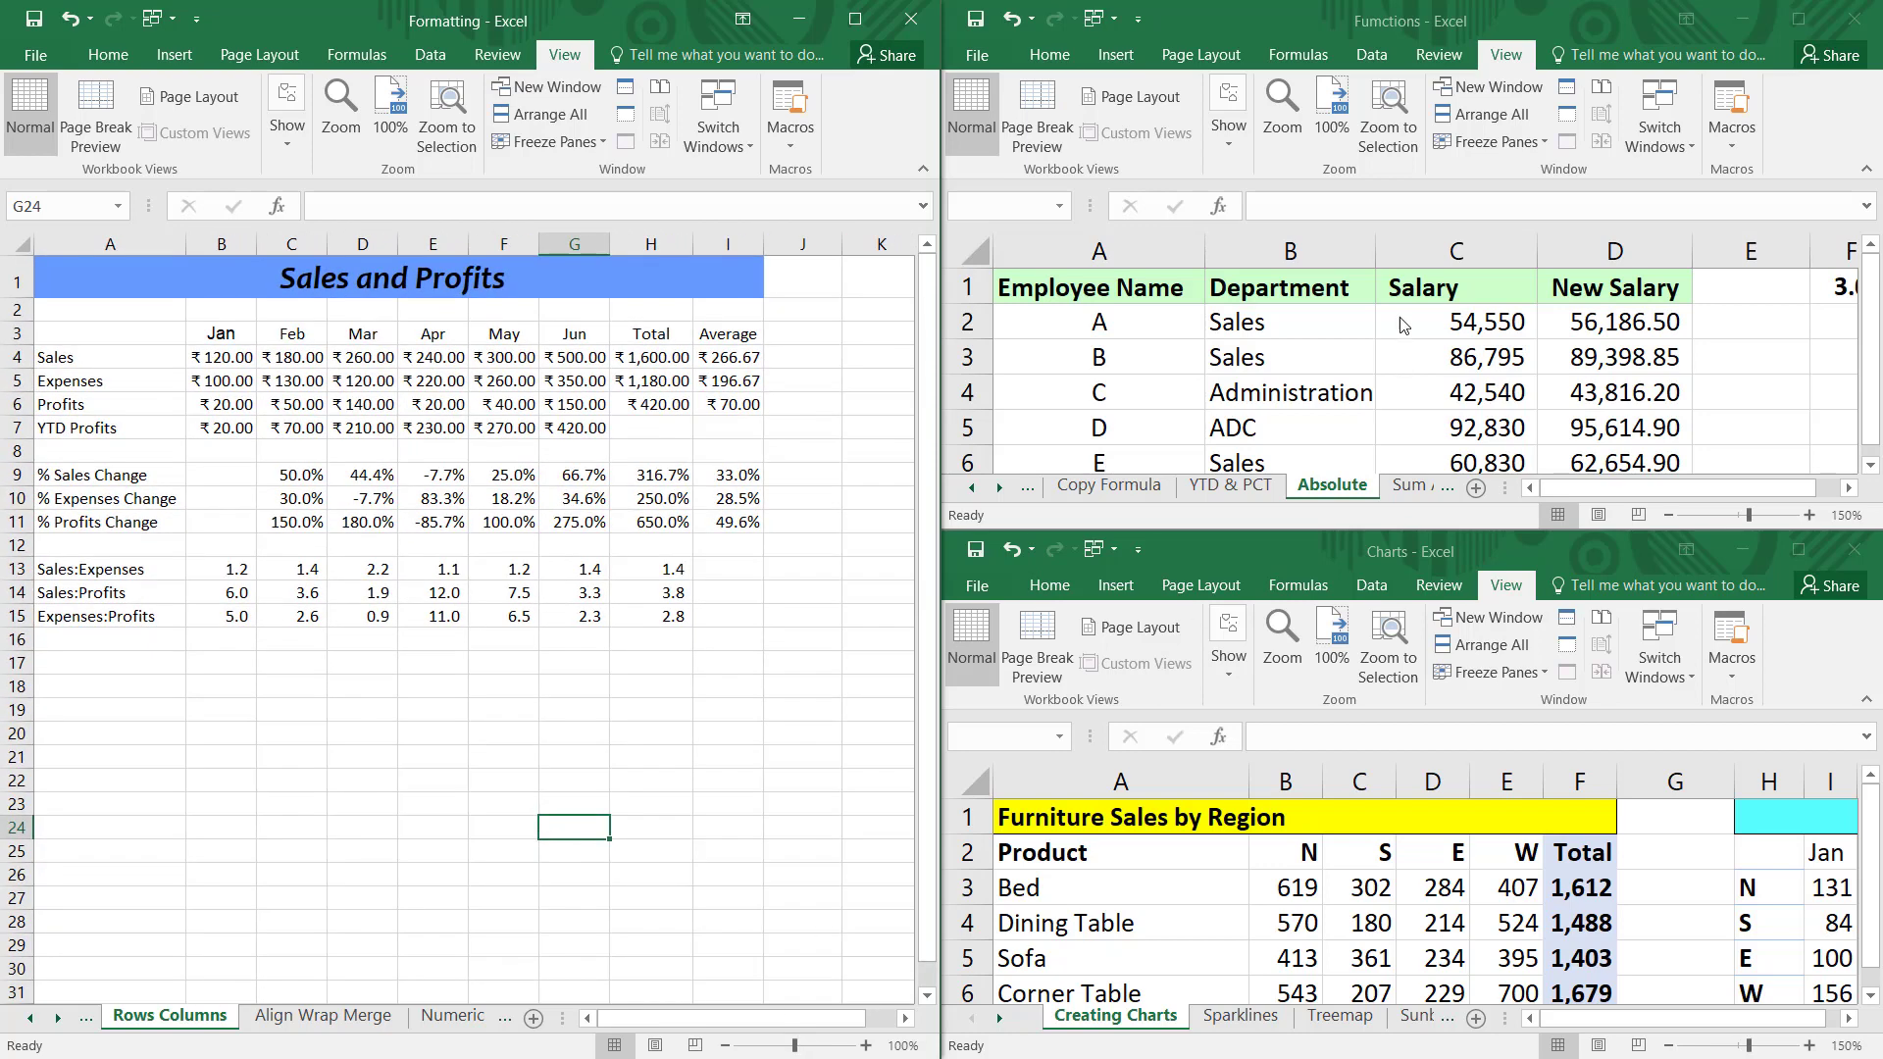
Step: Zoom the Fumctions window out to 120% and the Charts window out to 110%
{"action": "left_click", "coordinate": [1761, 341]}
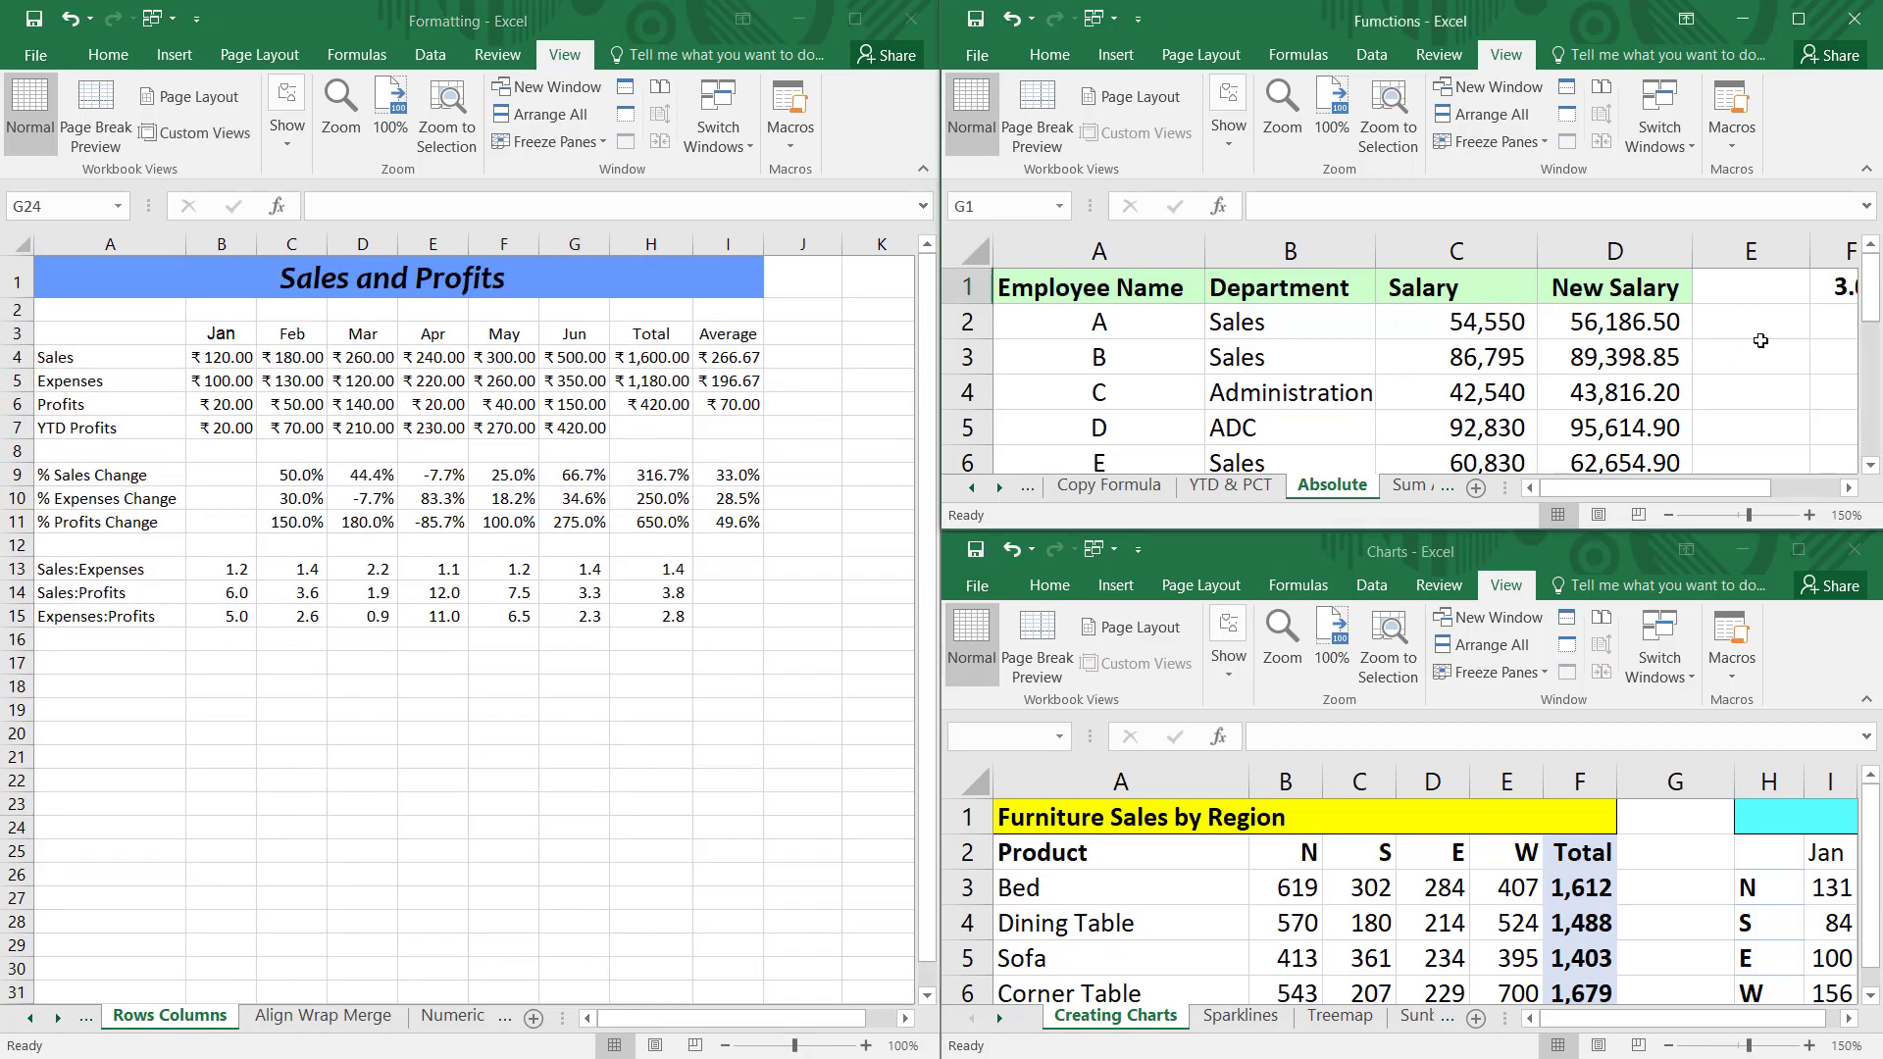
{"action": "left_click", "coordinate": [1668, 515]}
{"action": "left_click", "coordinate": [1668, 515]}
{"action": "left_click", "coordinate": [1669, 515]}
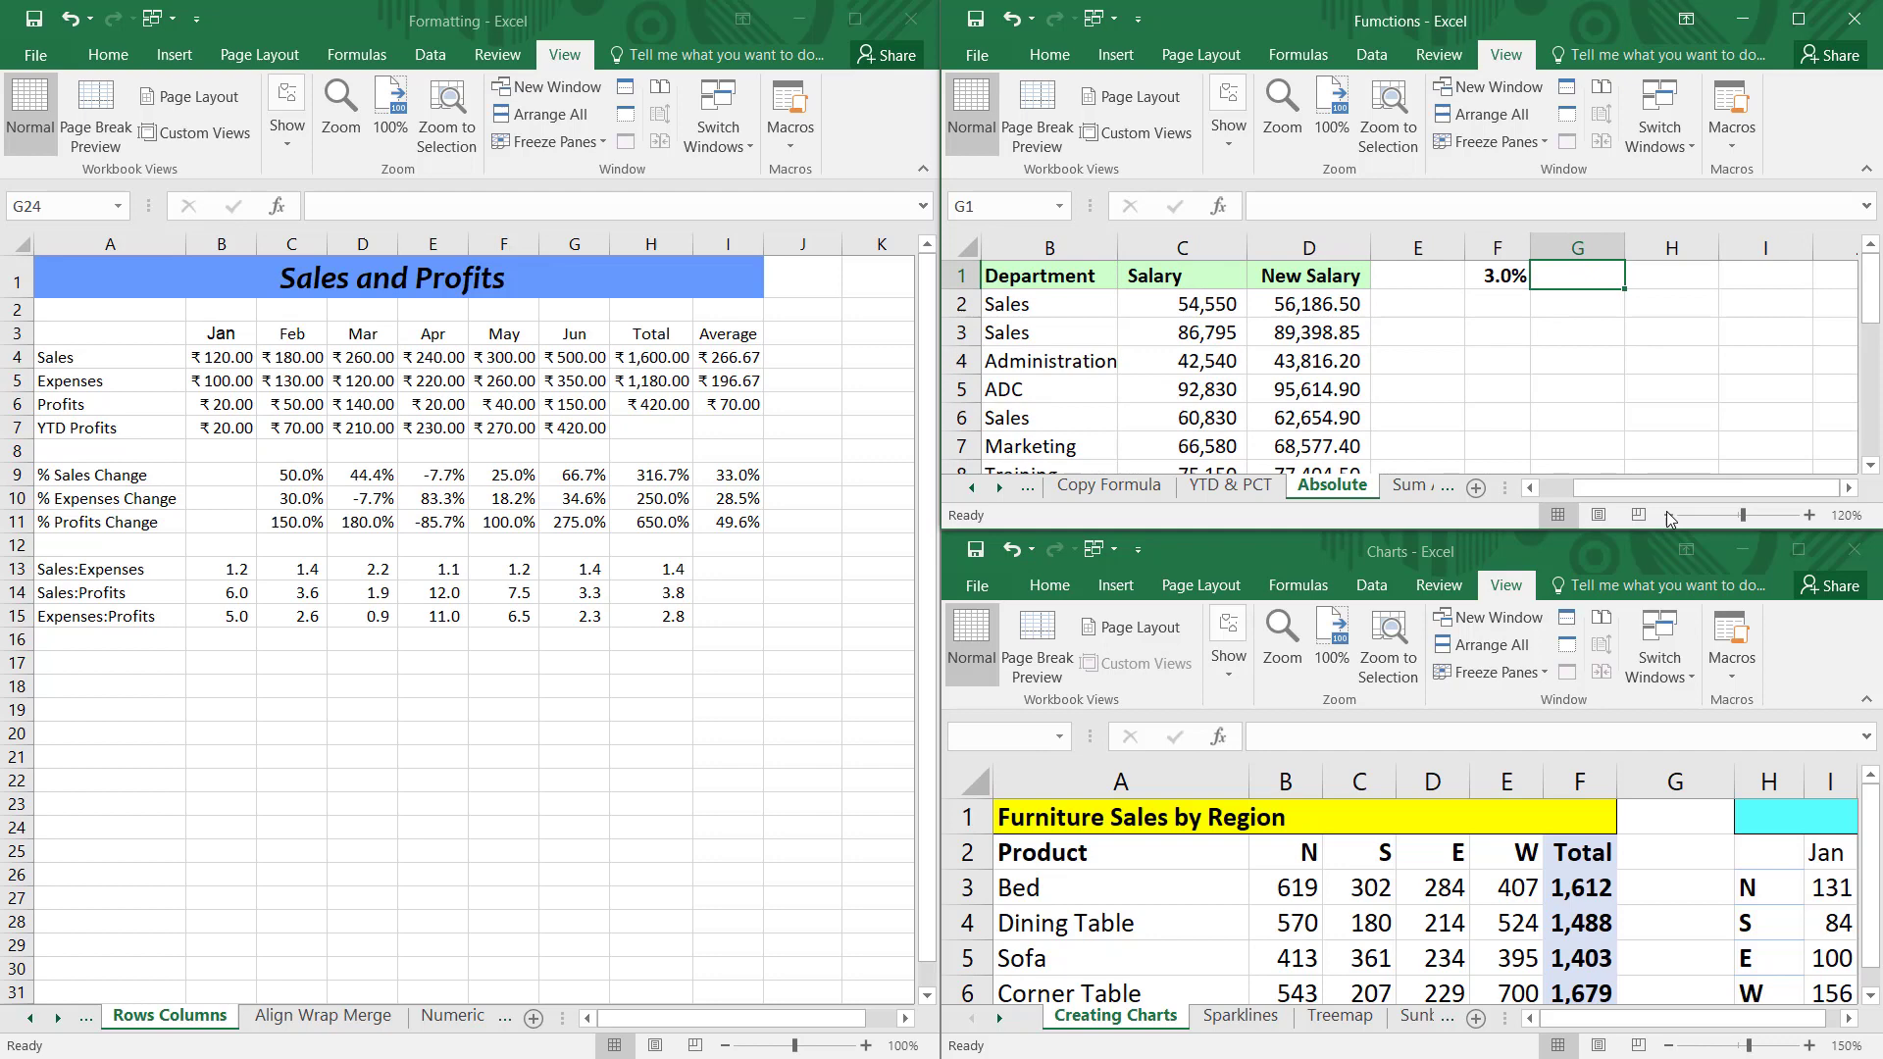
{"action": "left_click", "coordinate": [1669, 1045]}
{"action": "left_click", "coordinate": [1669, 1045]}
{"action": "left_click", "coordinate": [1668, 1046]}
{"action": "left_click", "coordinate": [1669, 1045]}
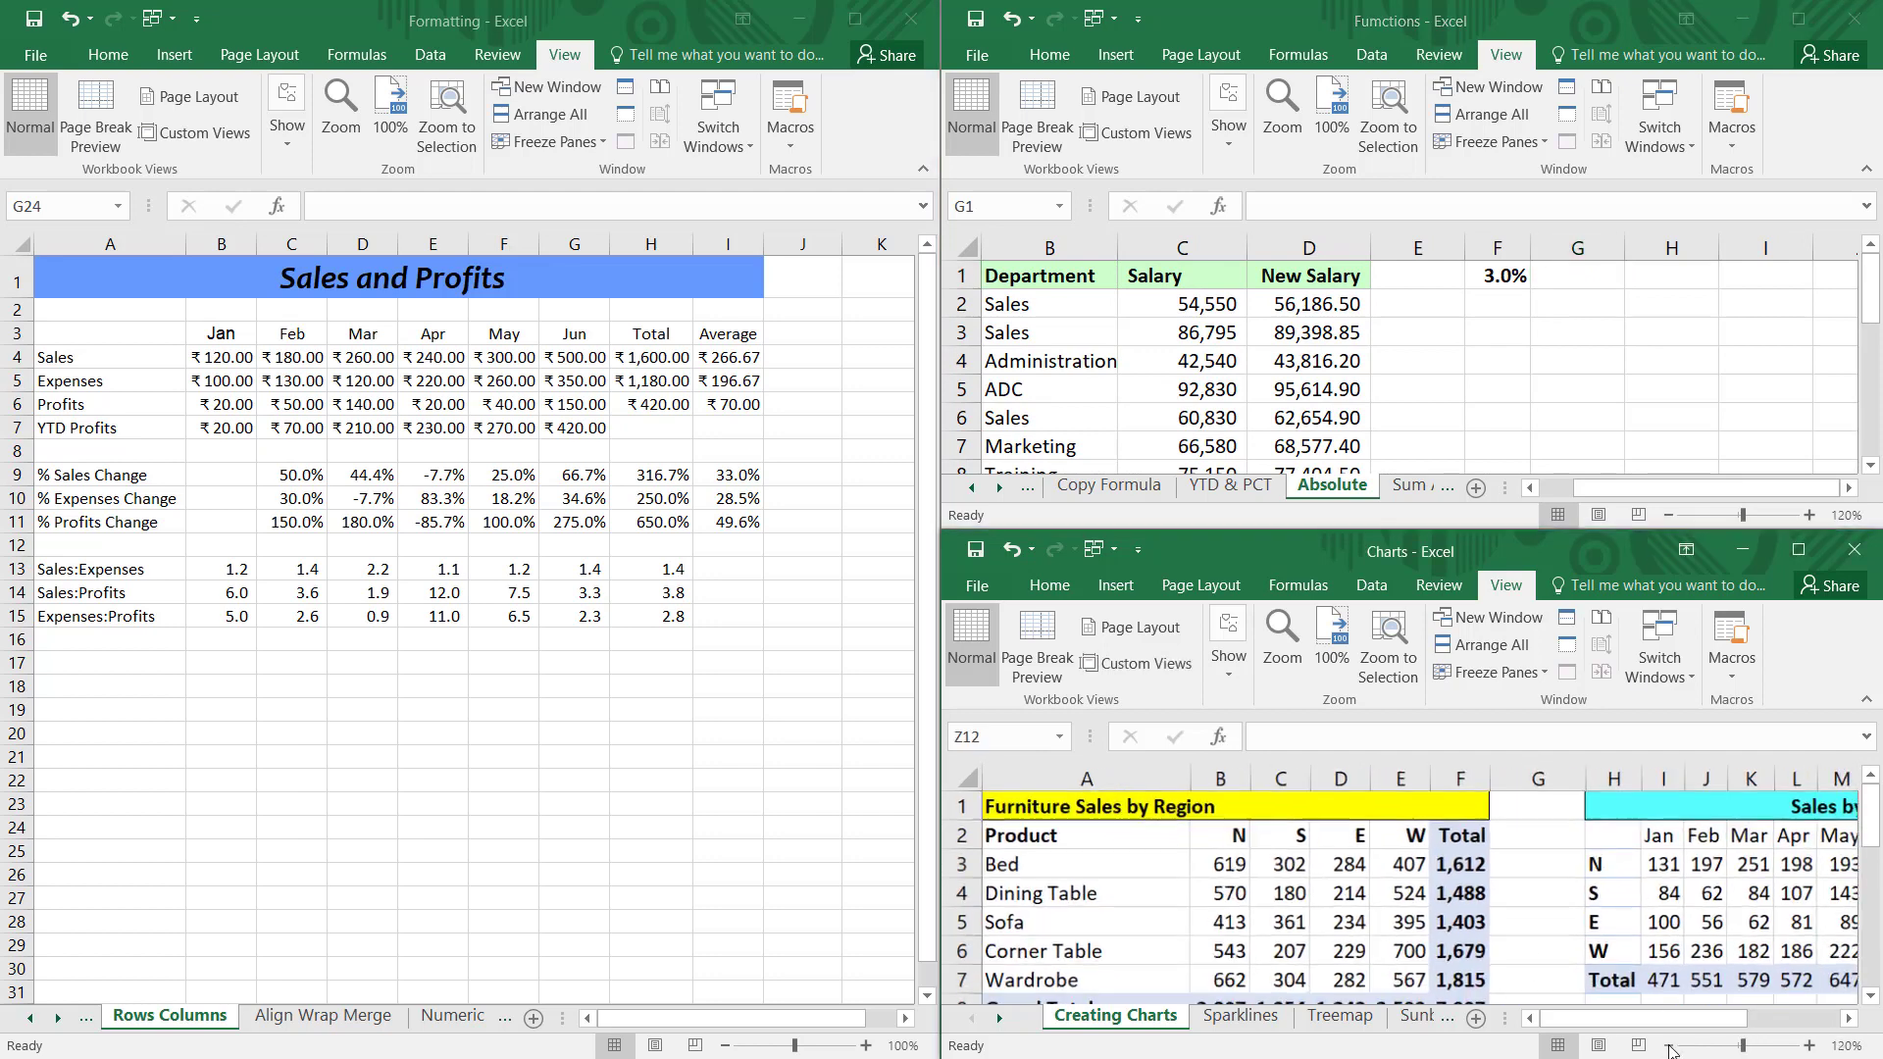
{"action": "left_click", "coordinate": [1669, 1046]}
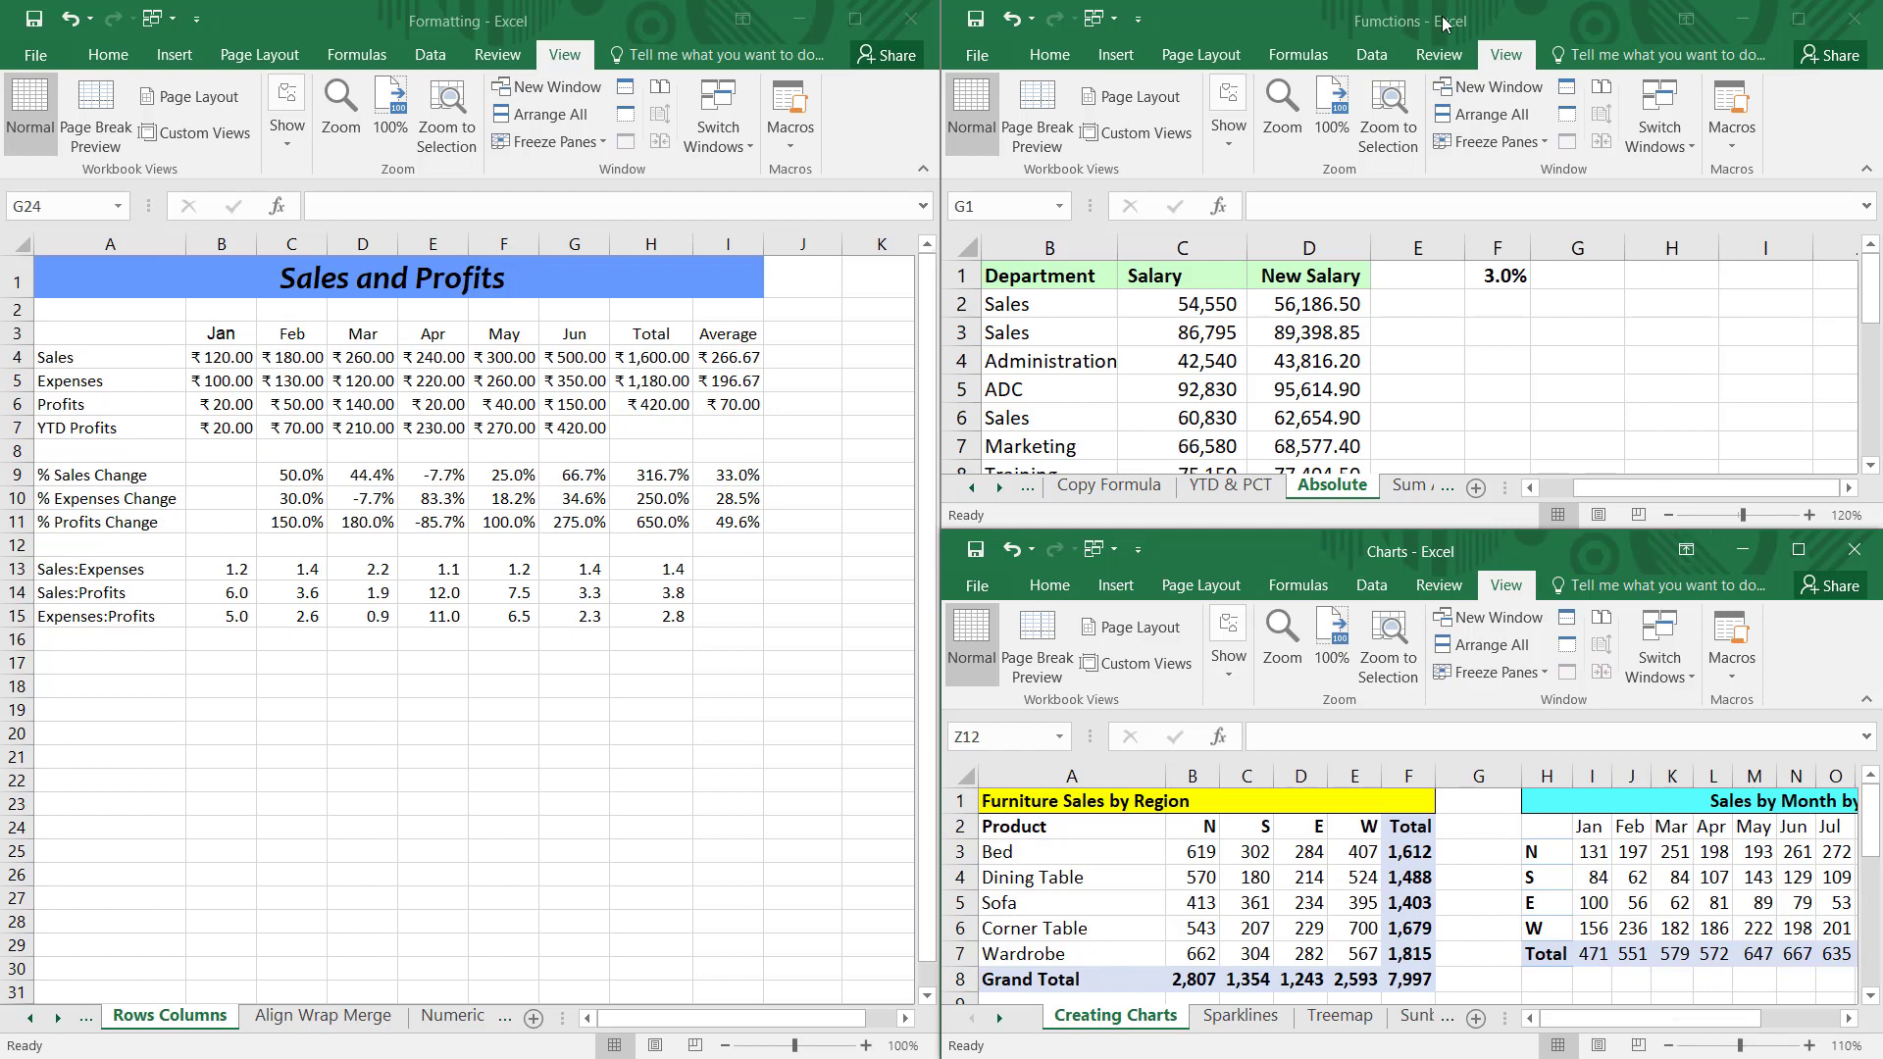
Step: Collapse the ribbon to show only its tabs in the Fumctions, Charts and Formatting windows
{"action": "double_click", "coordinate": [1511, 57]}
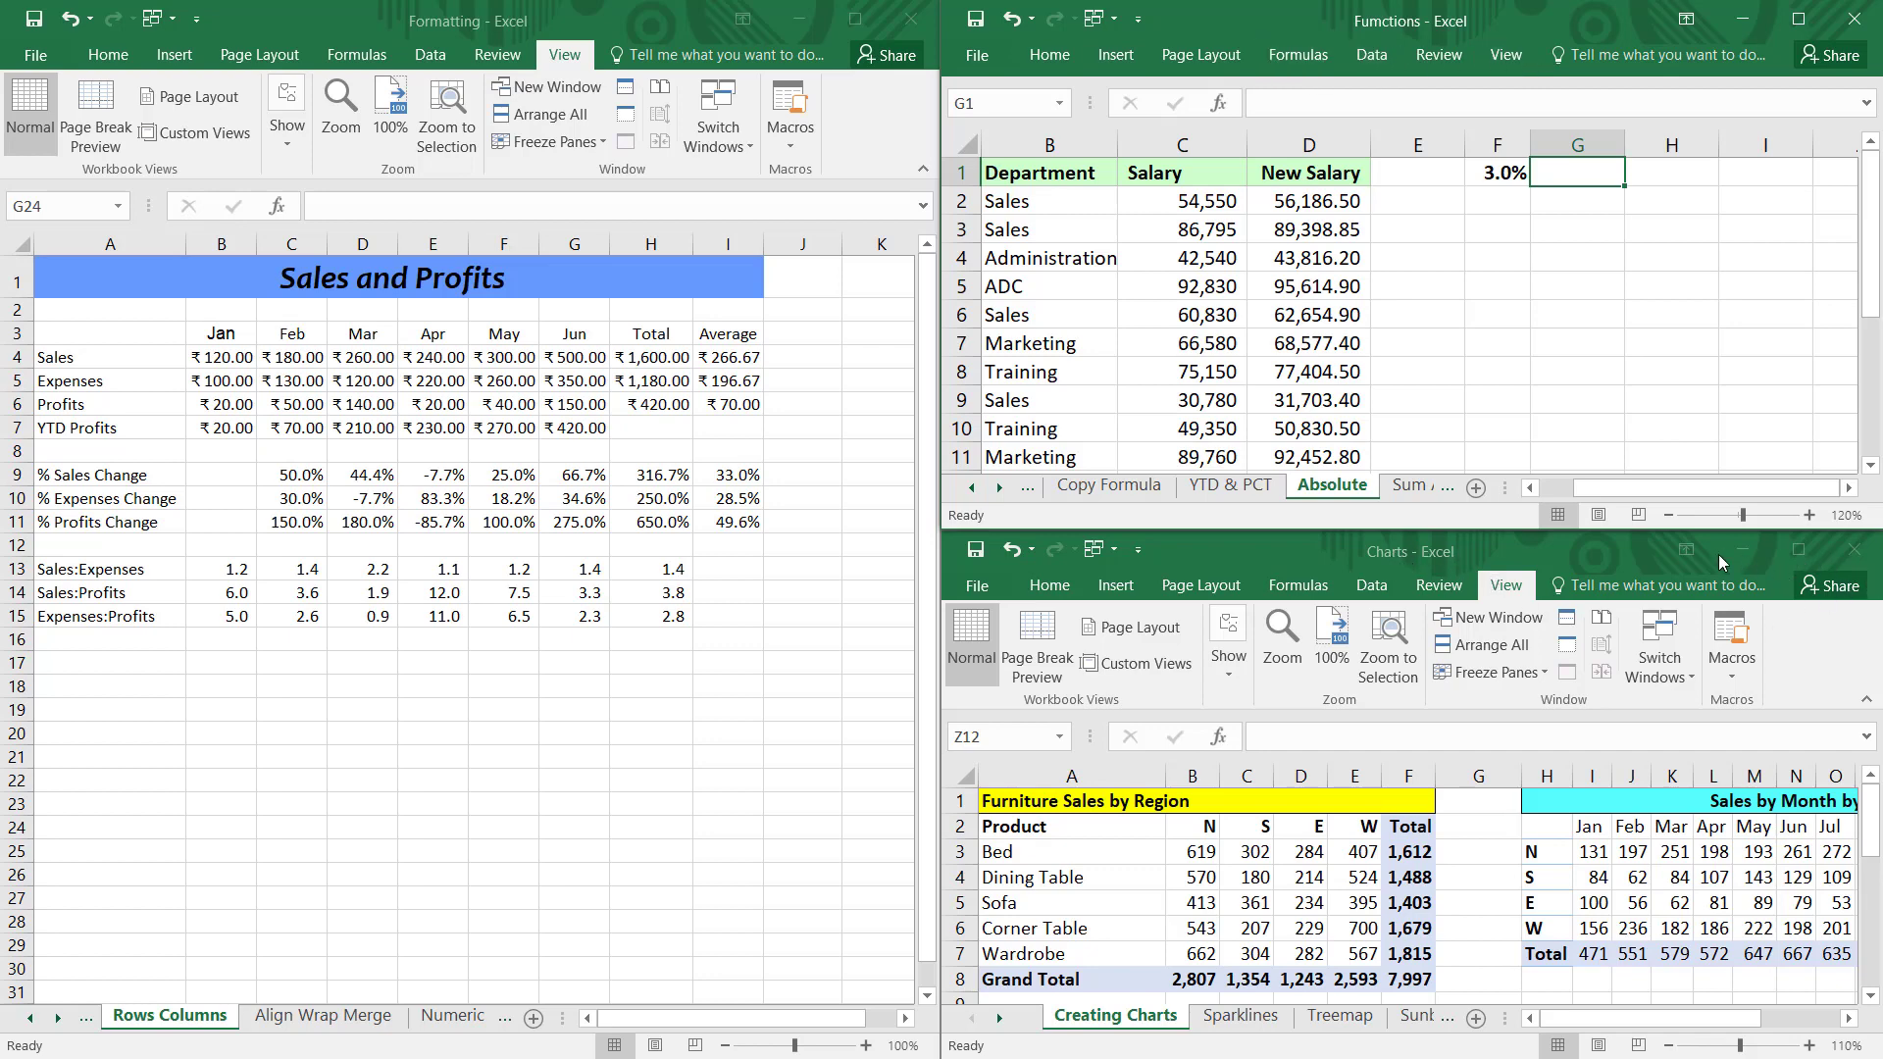
{"action": "left_click", "coordinate": [1684, 554]}
{"action": "left_click", "coordinate": [1684, 554]}
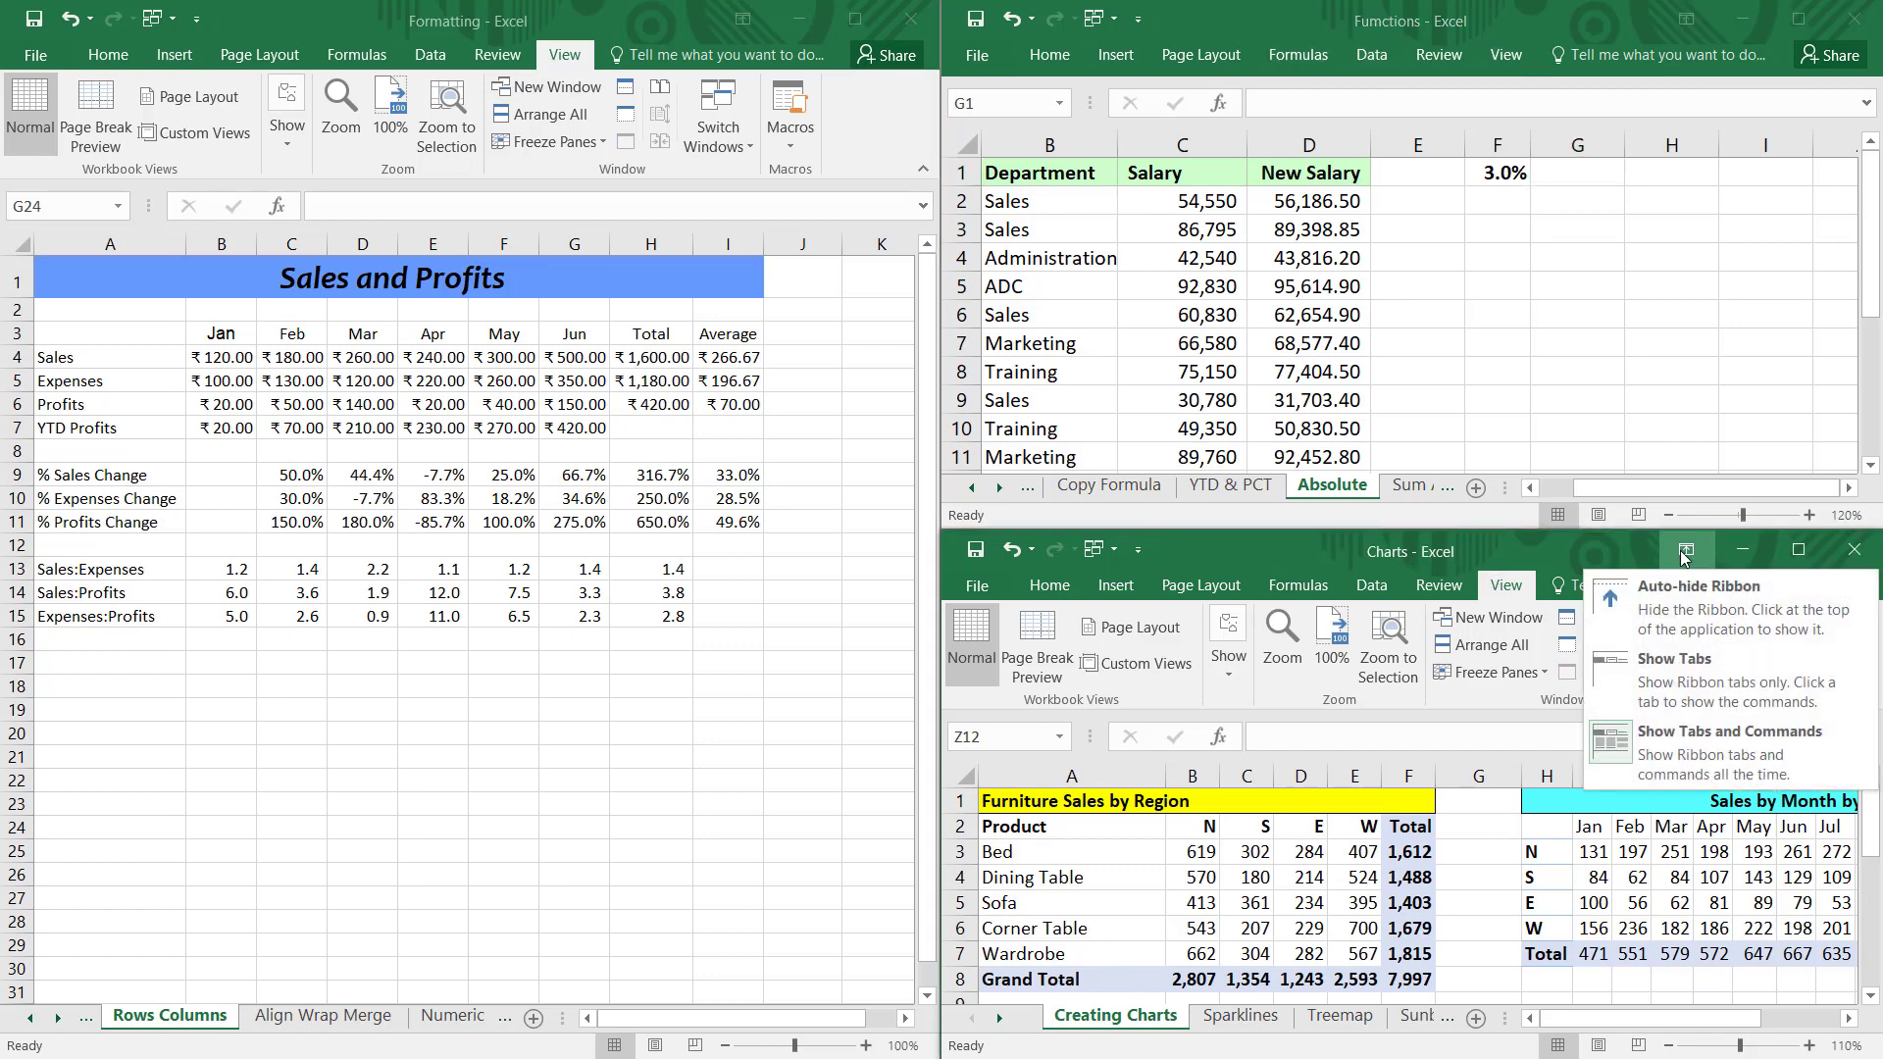
{"action": "left_click", "coordinate": [1721, 705]}
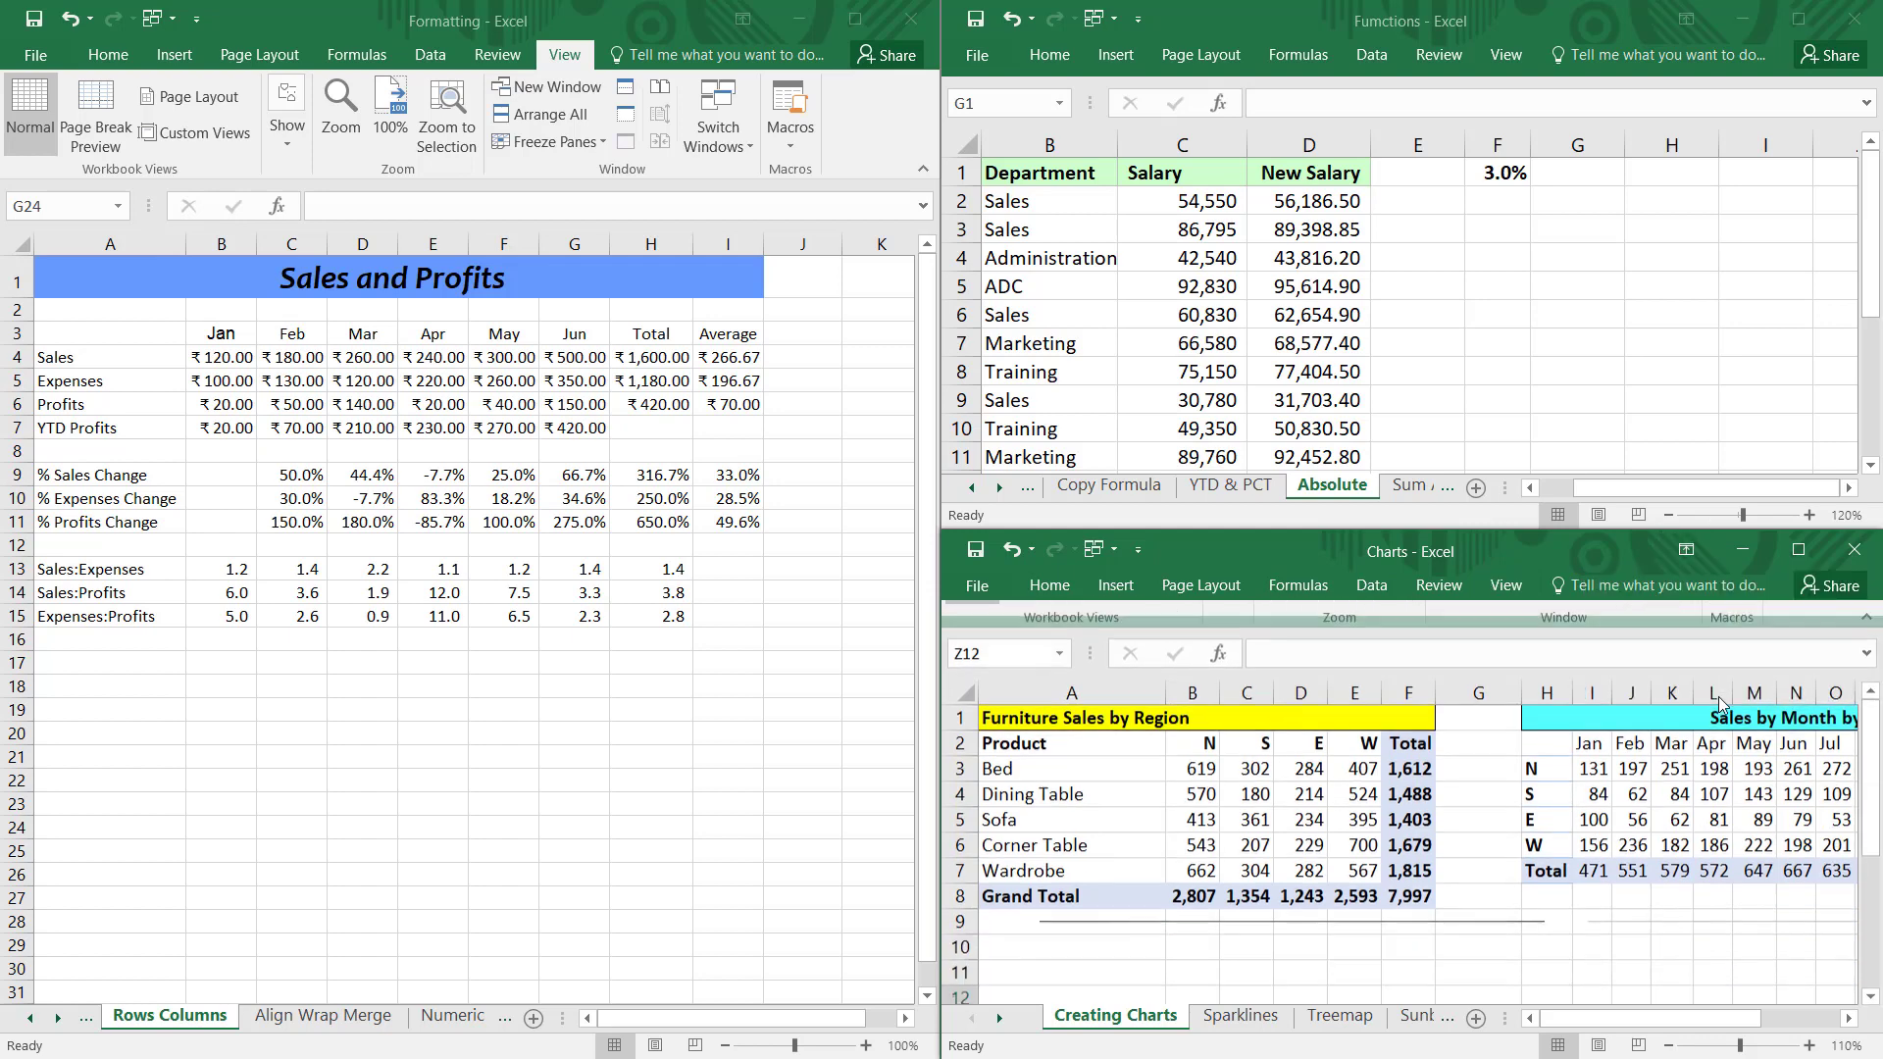
{"action": "left_click", "coordinate": [365, 67]}
{"action": "left_click", "coordinate": [357, 56]}
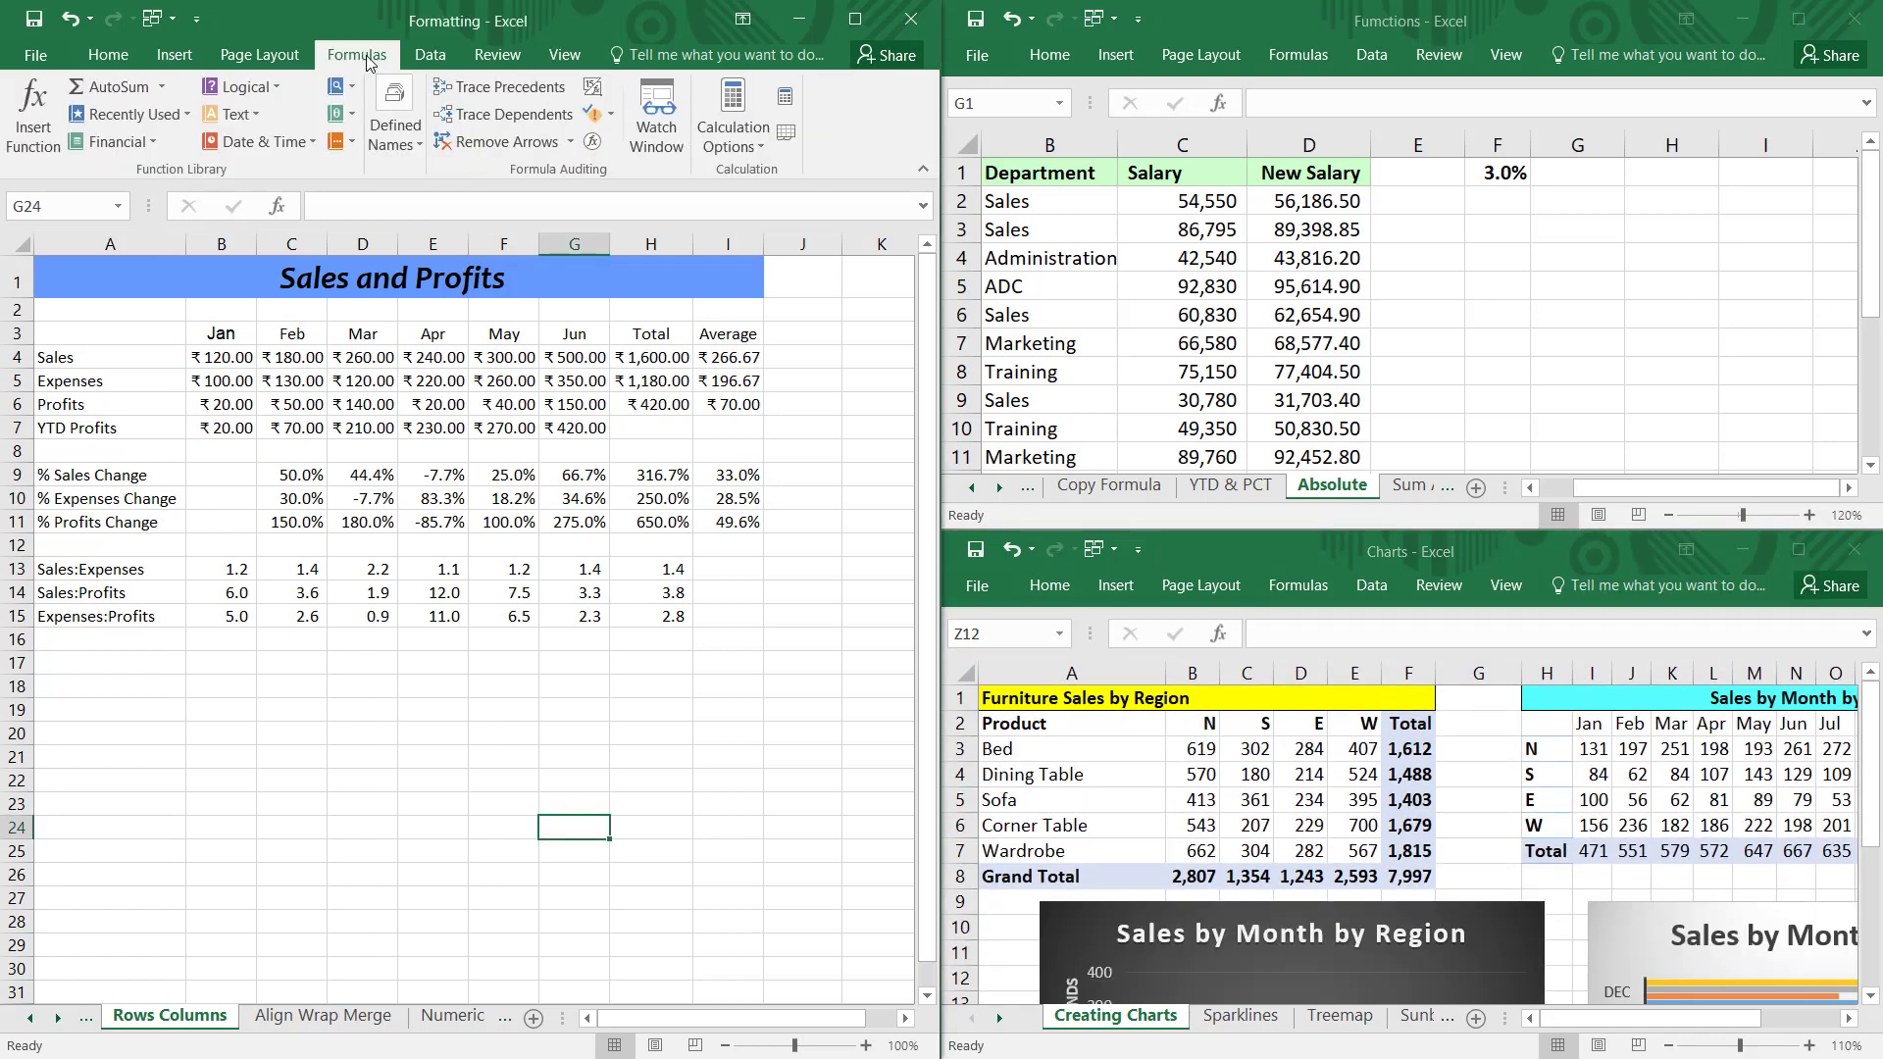
{"action": "double_click", "coordinate": [369, 59]}
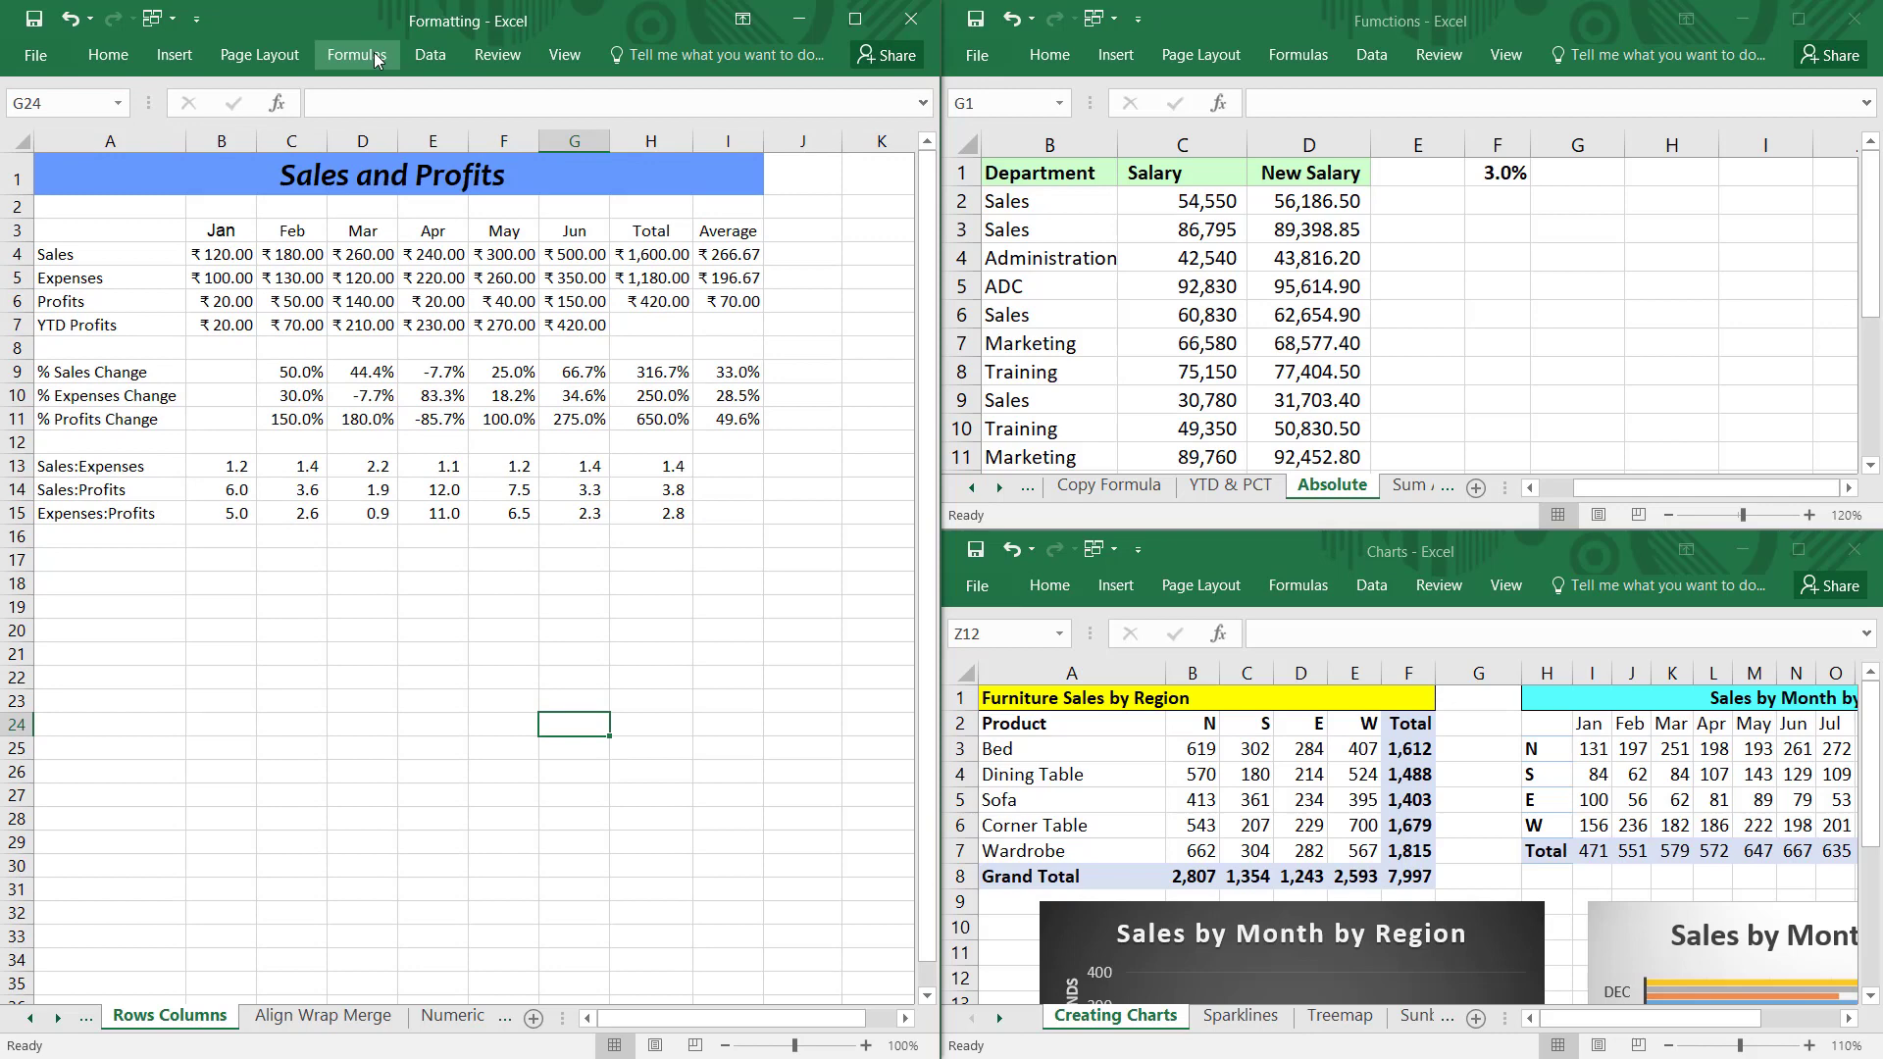
Step: Copy the ratio labels in A13:A15 of the Formatting workbook to cells G5:G7 of the Absolute sheet in Fumctions
{"action": "left_click_drag", "start_coordinate": [122, 463], "coordinate": [109, 516]}
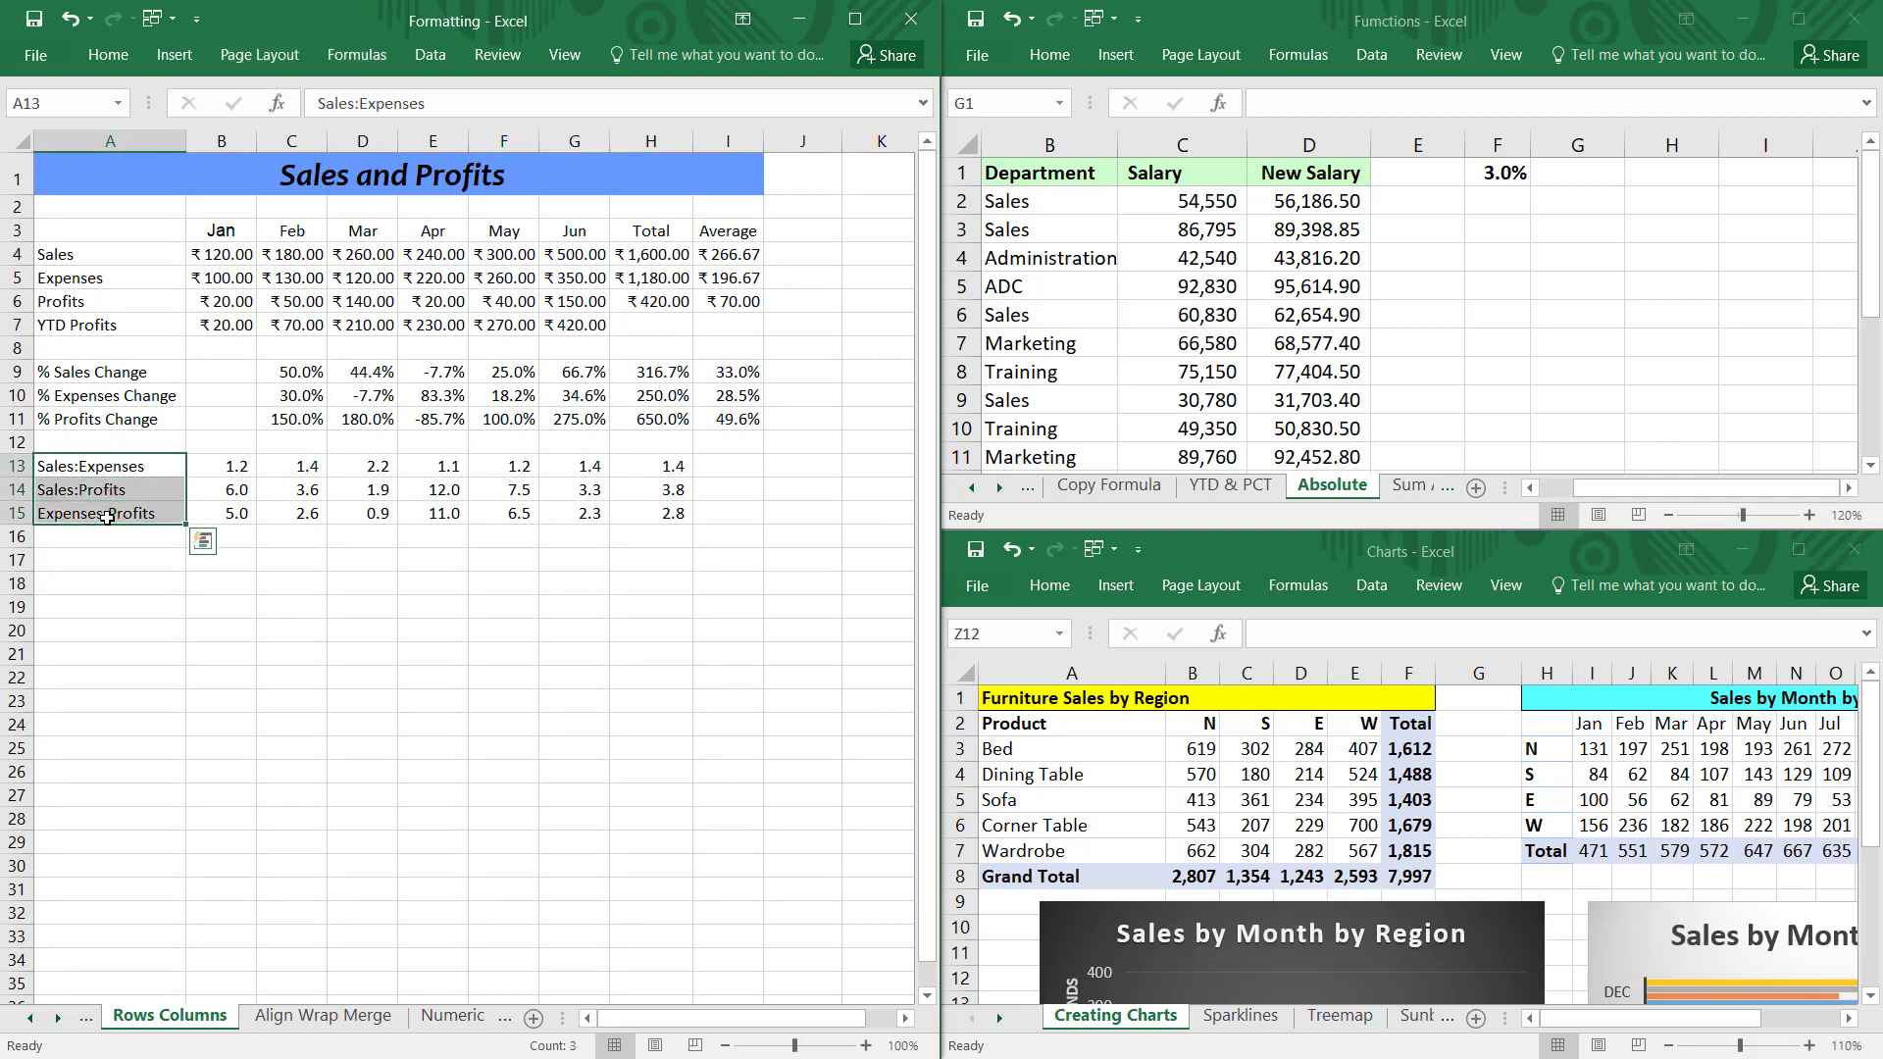
{"action": "key", "text": "ctrl+c"}
{"action": "left_click", "coordinate": [1589, 283]}
{"action": "left_click", "coordinate": [1589, 282]}
{"action": "key", "text": "ctrl+v"}
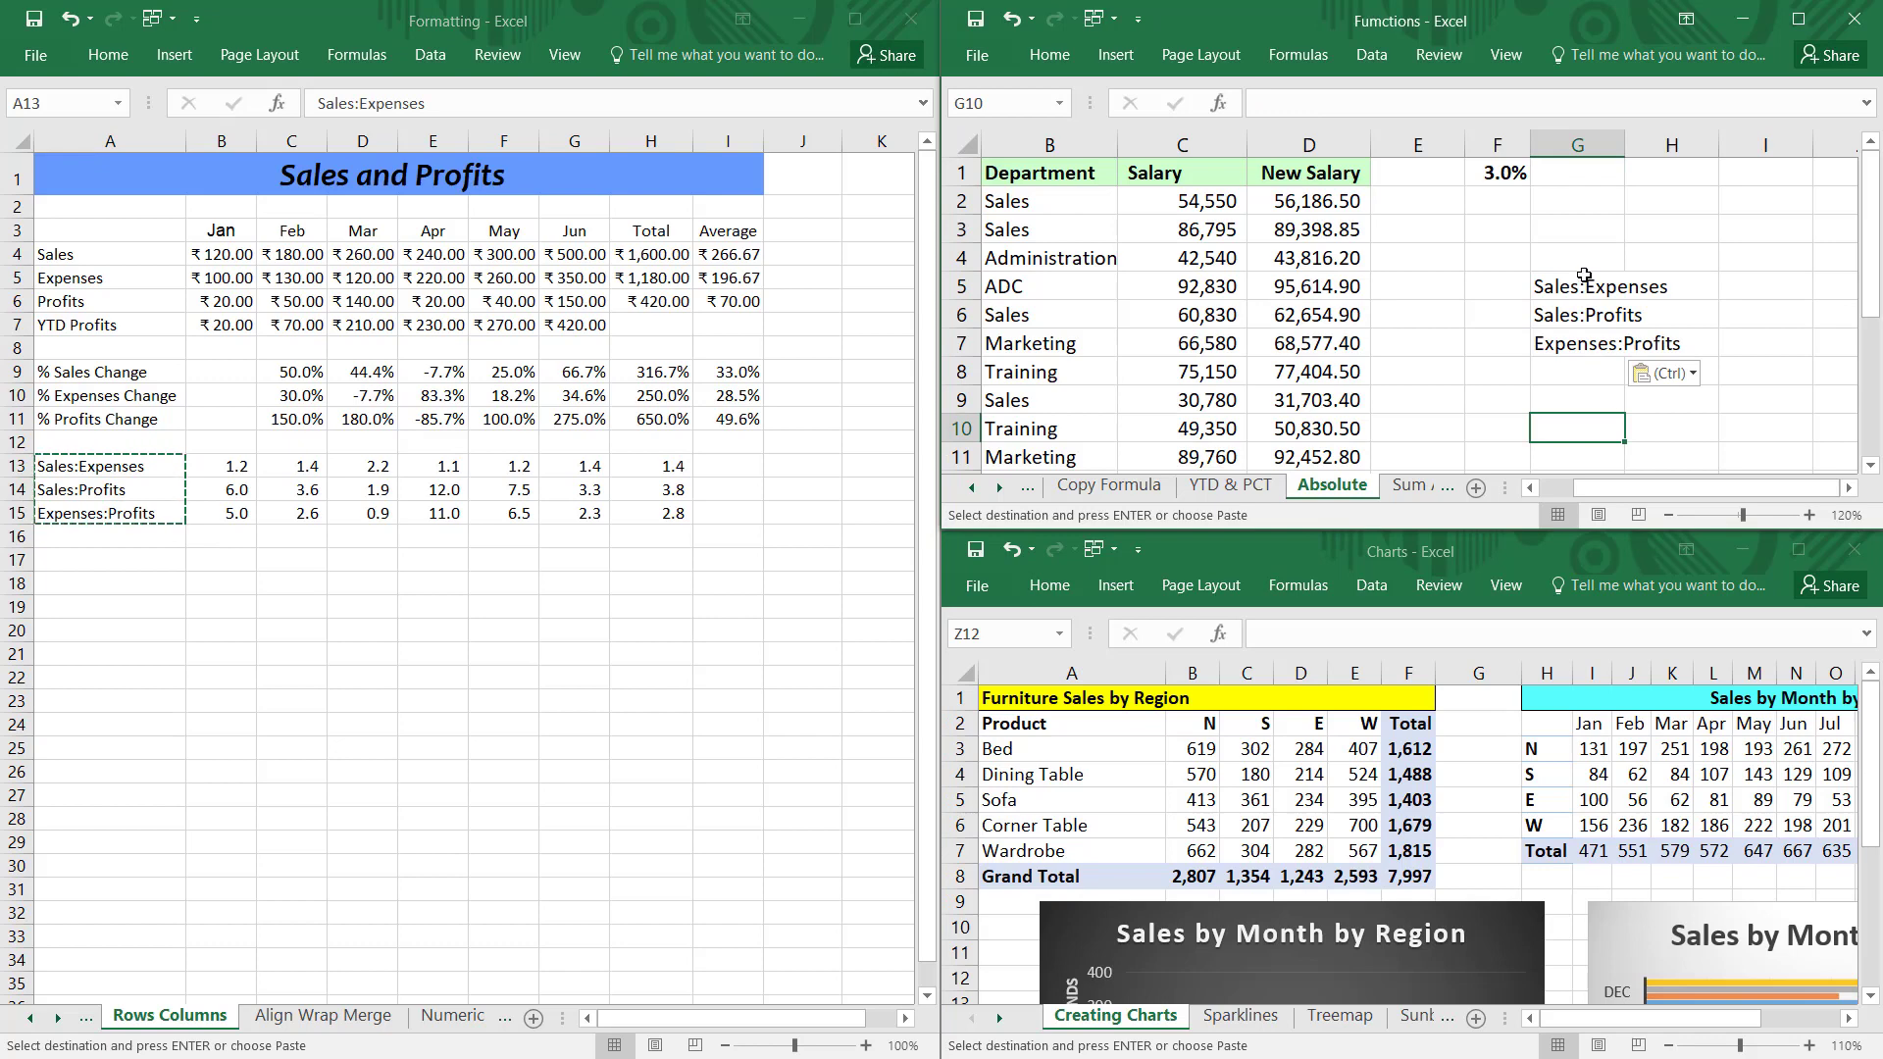
{"action": "left_click", "coordinate": [1482, 266]}
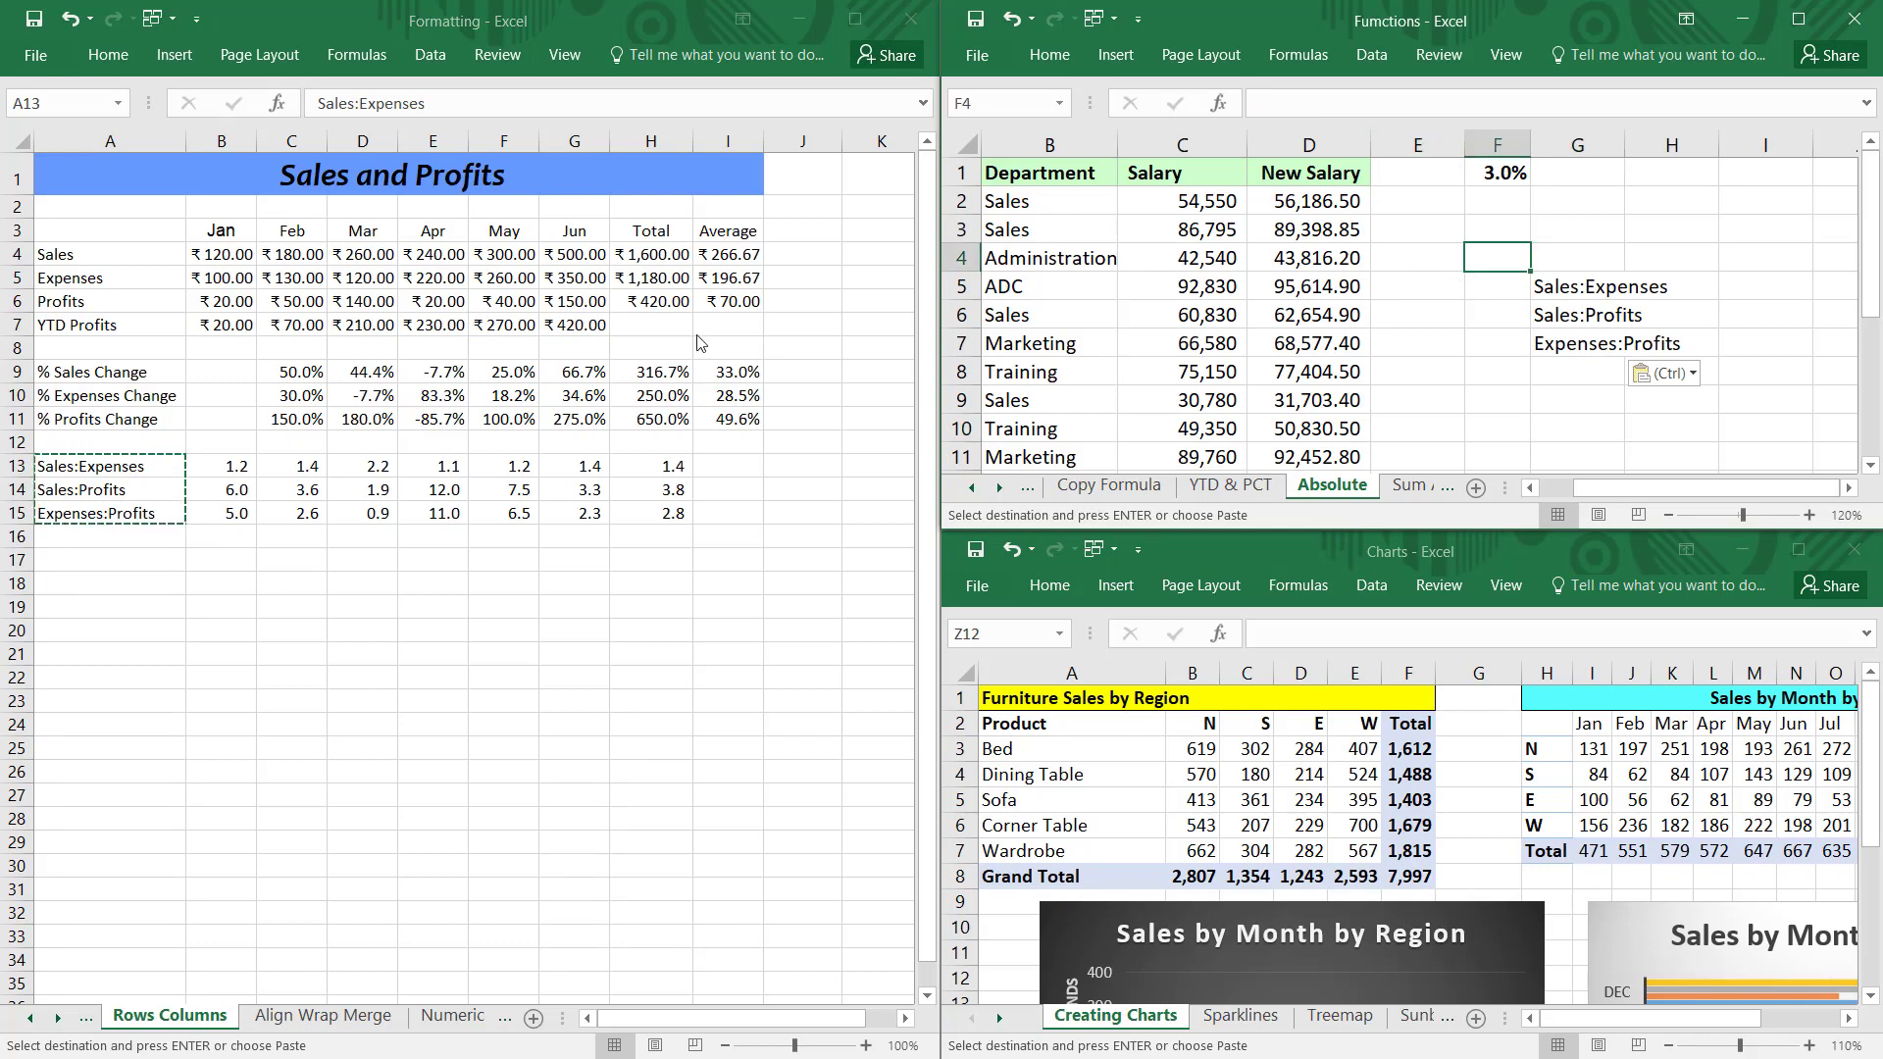
Step: Rearrange all workbook windows as Tiled again, with Fumctions as the active workbook
{"action": "left_click", "coordinate": [1508, 56]}
{"action": "left_click", "coordinate": [1485, 114]}
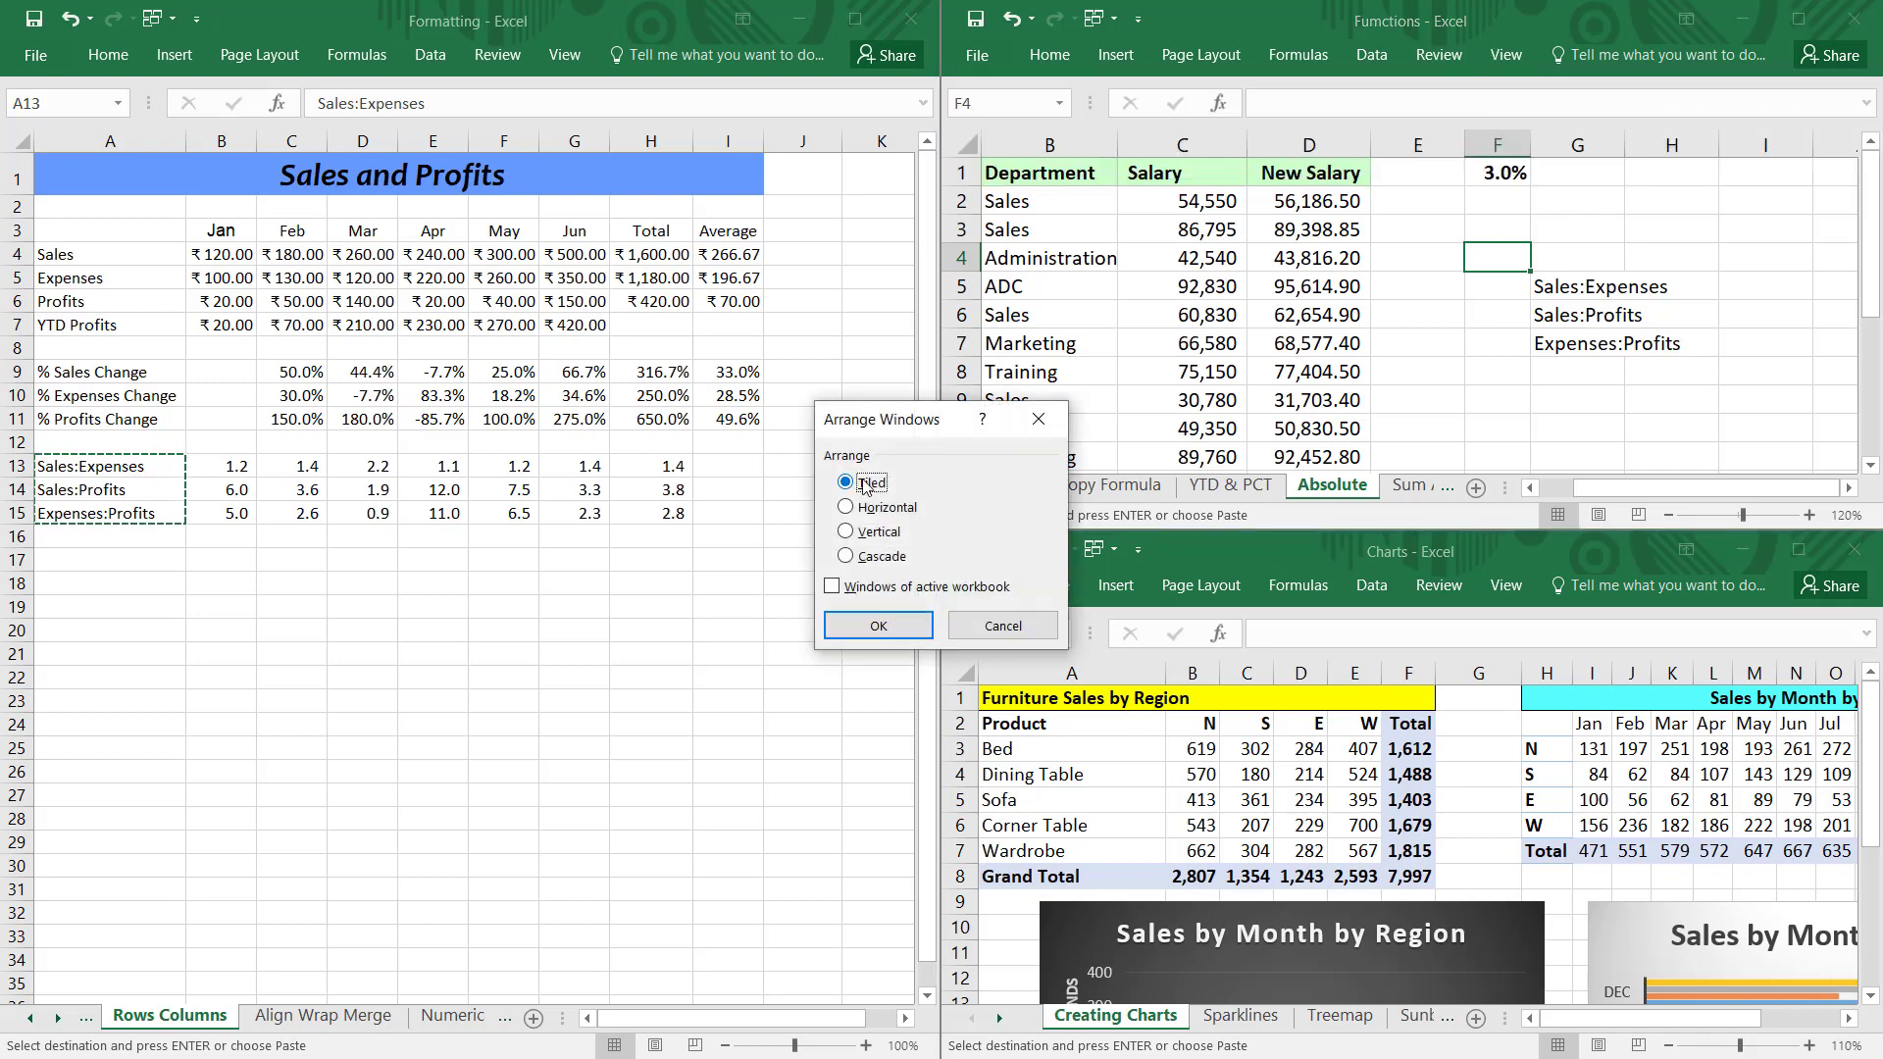
{"action": "left_click", "coordinate": [878, 627]}
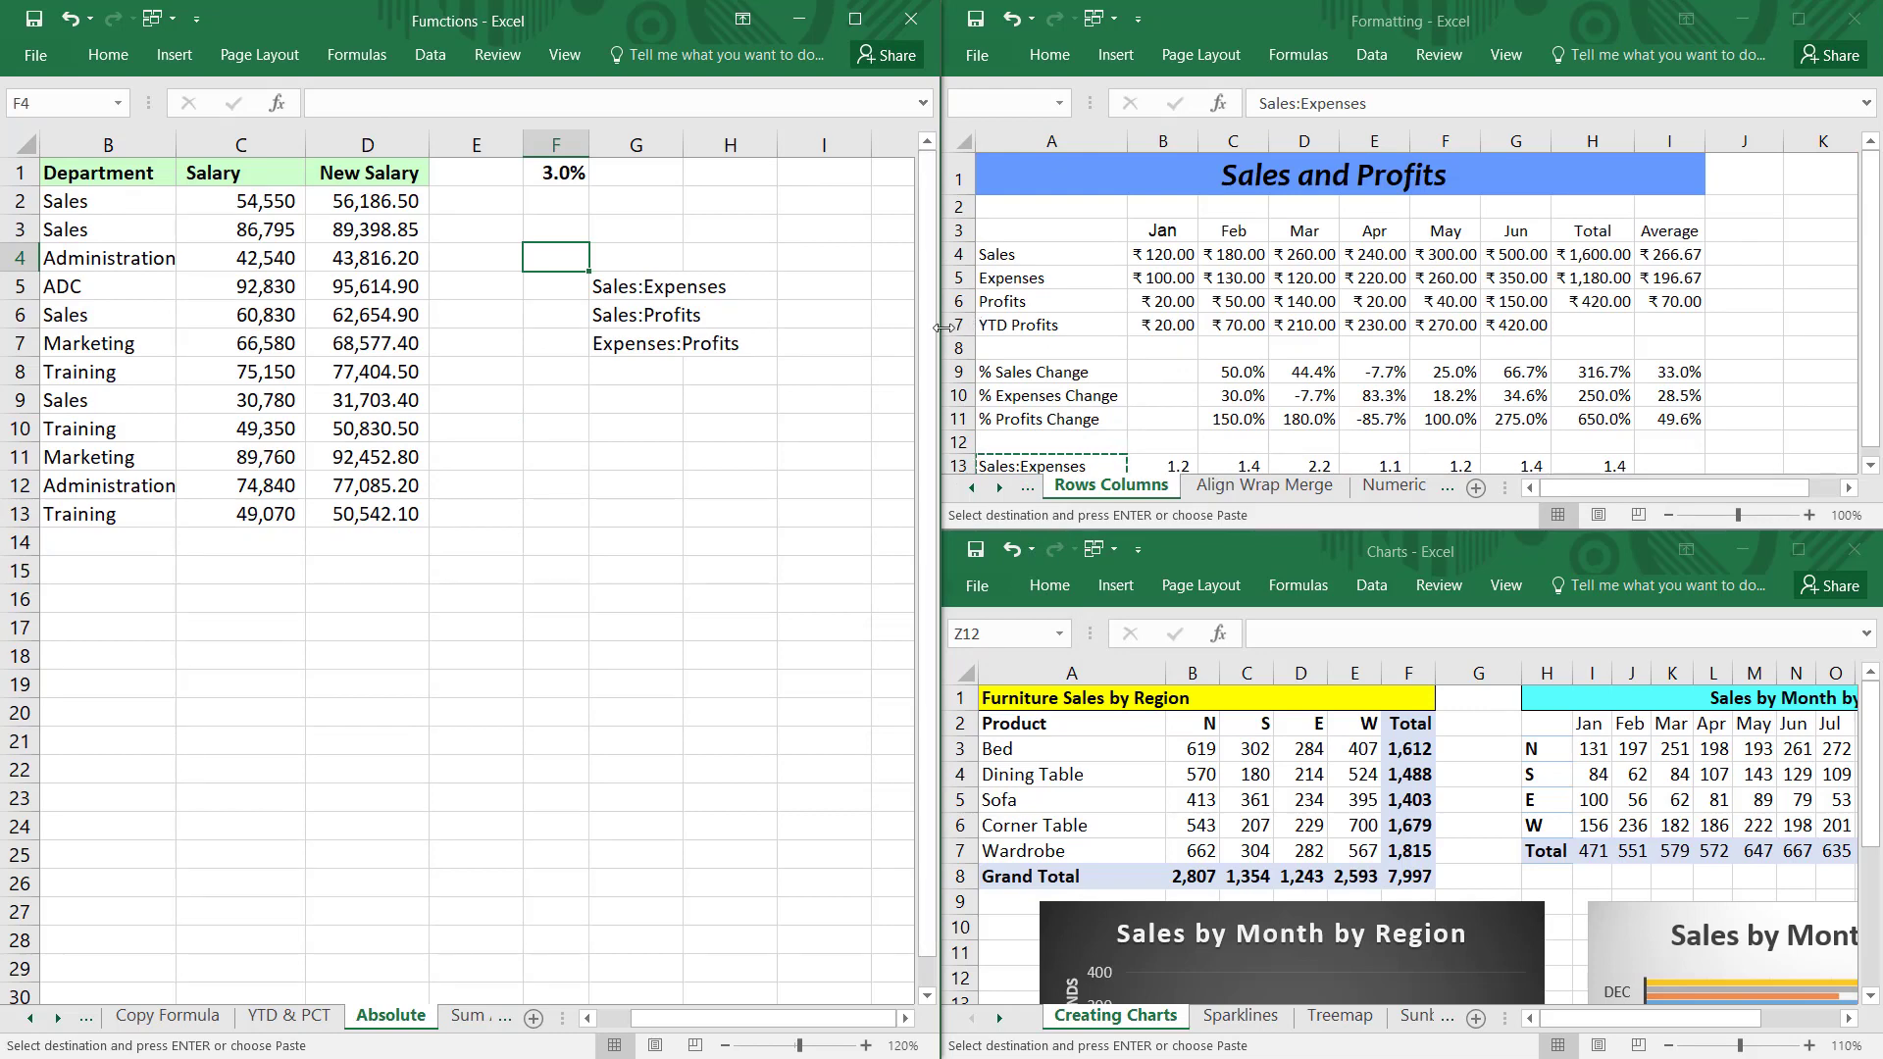
Step: Narrow the Fumctions window and widen the Formatting and Charts windows to fill the freed space
{"action": "left_click_drag", "start_coordinate": [942, 327], "coordinate": [829, 330]}
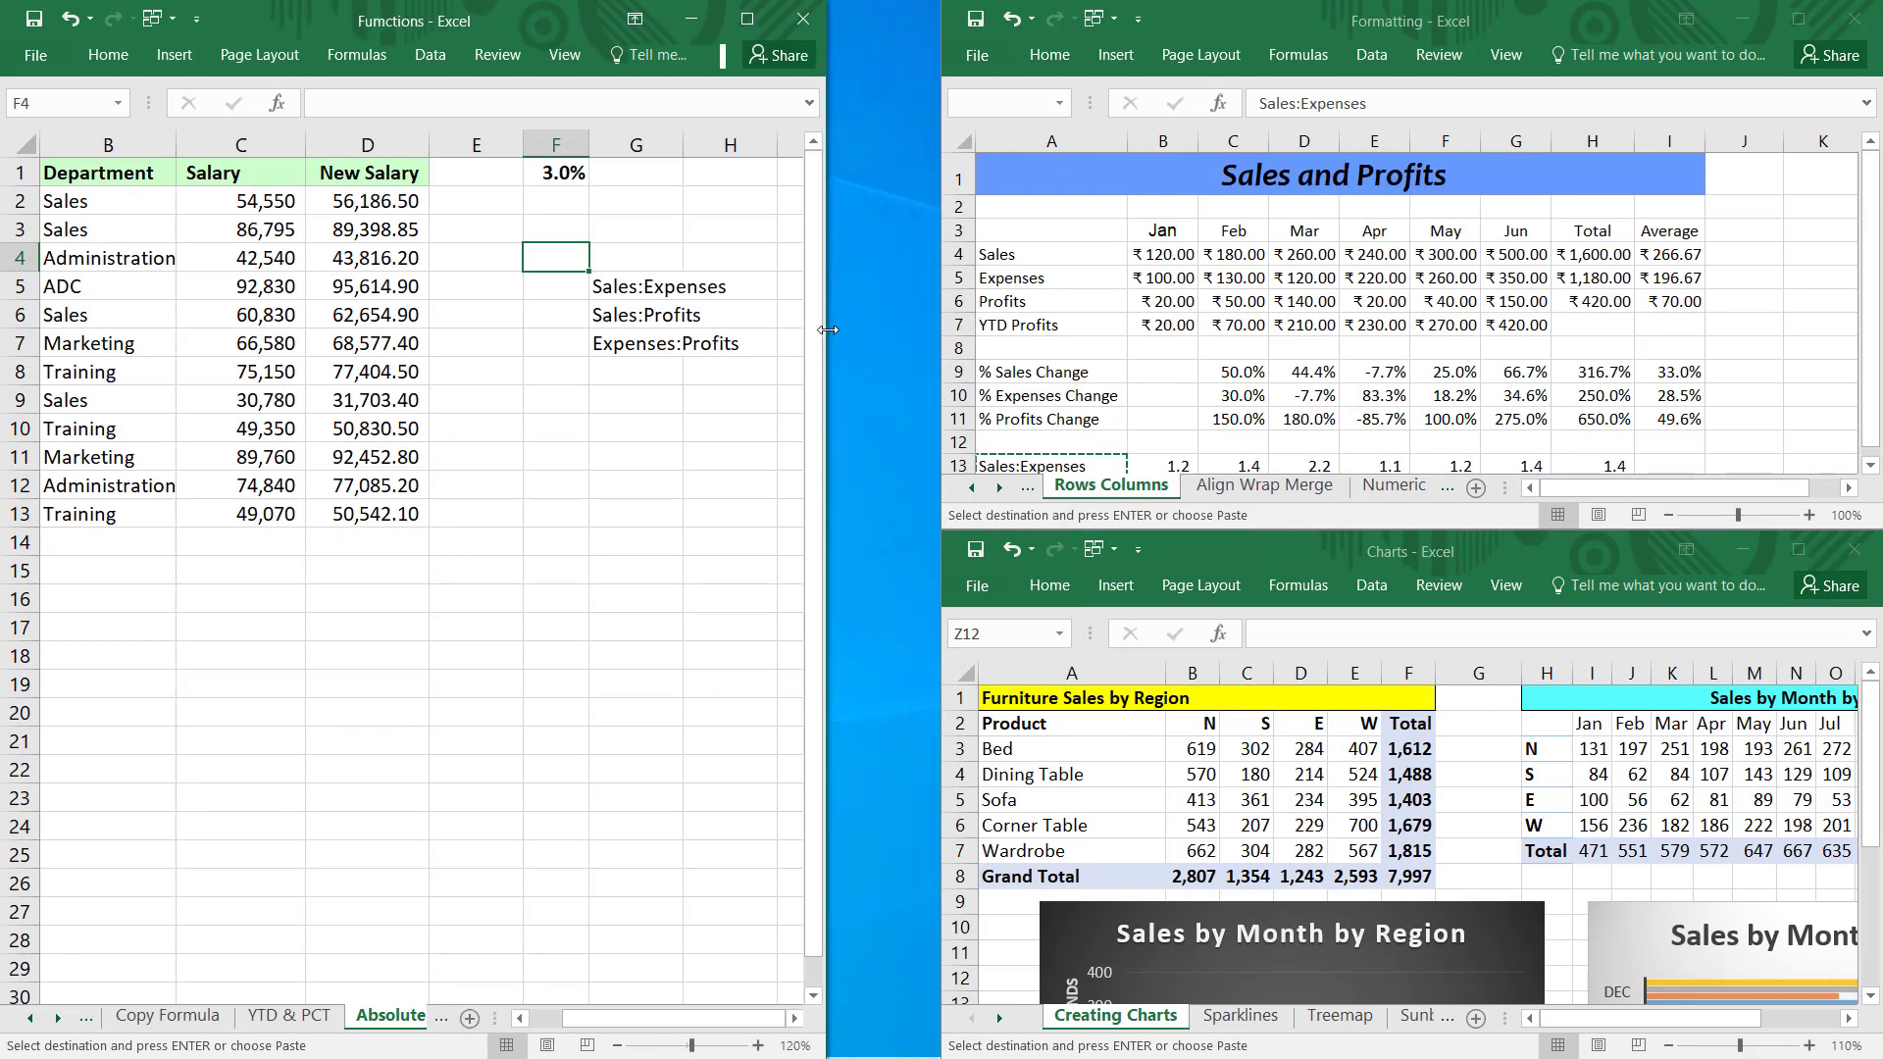
{"action": "left_click_drag", "start_coordinate": [941, 295], "coordinate": [821, 295]}
{"action": "left_click_drag", "start_coordinate": [942, 643], "coordinate": [818, 643]}
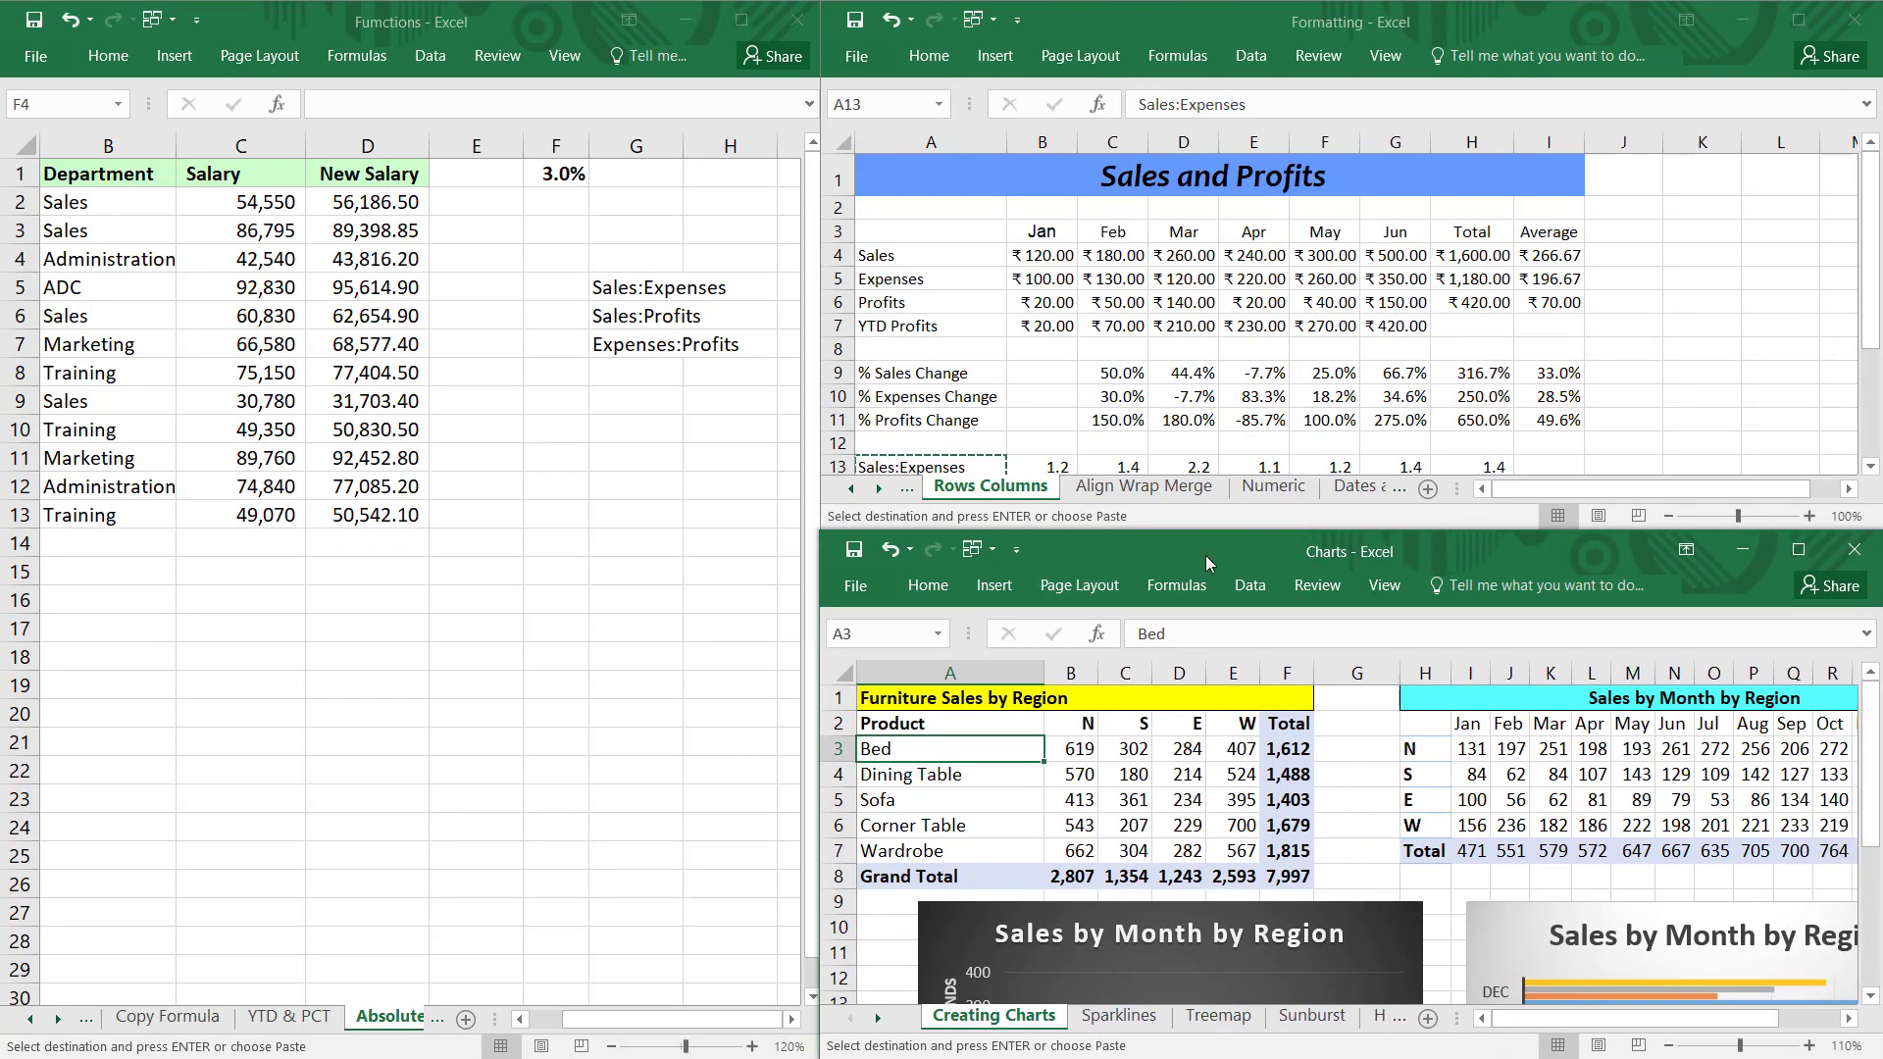
Step: Restore the full ribbon with tabs and commands in the Charts, Formatting and Fumctions windows
{"action": "left_click", "coordinate": [1251, 586]}
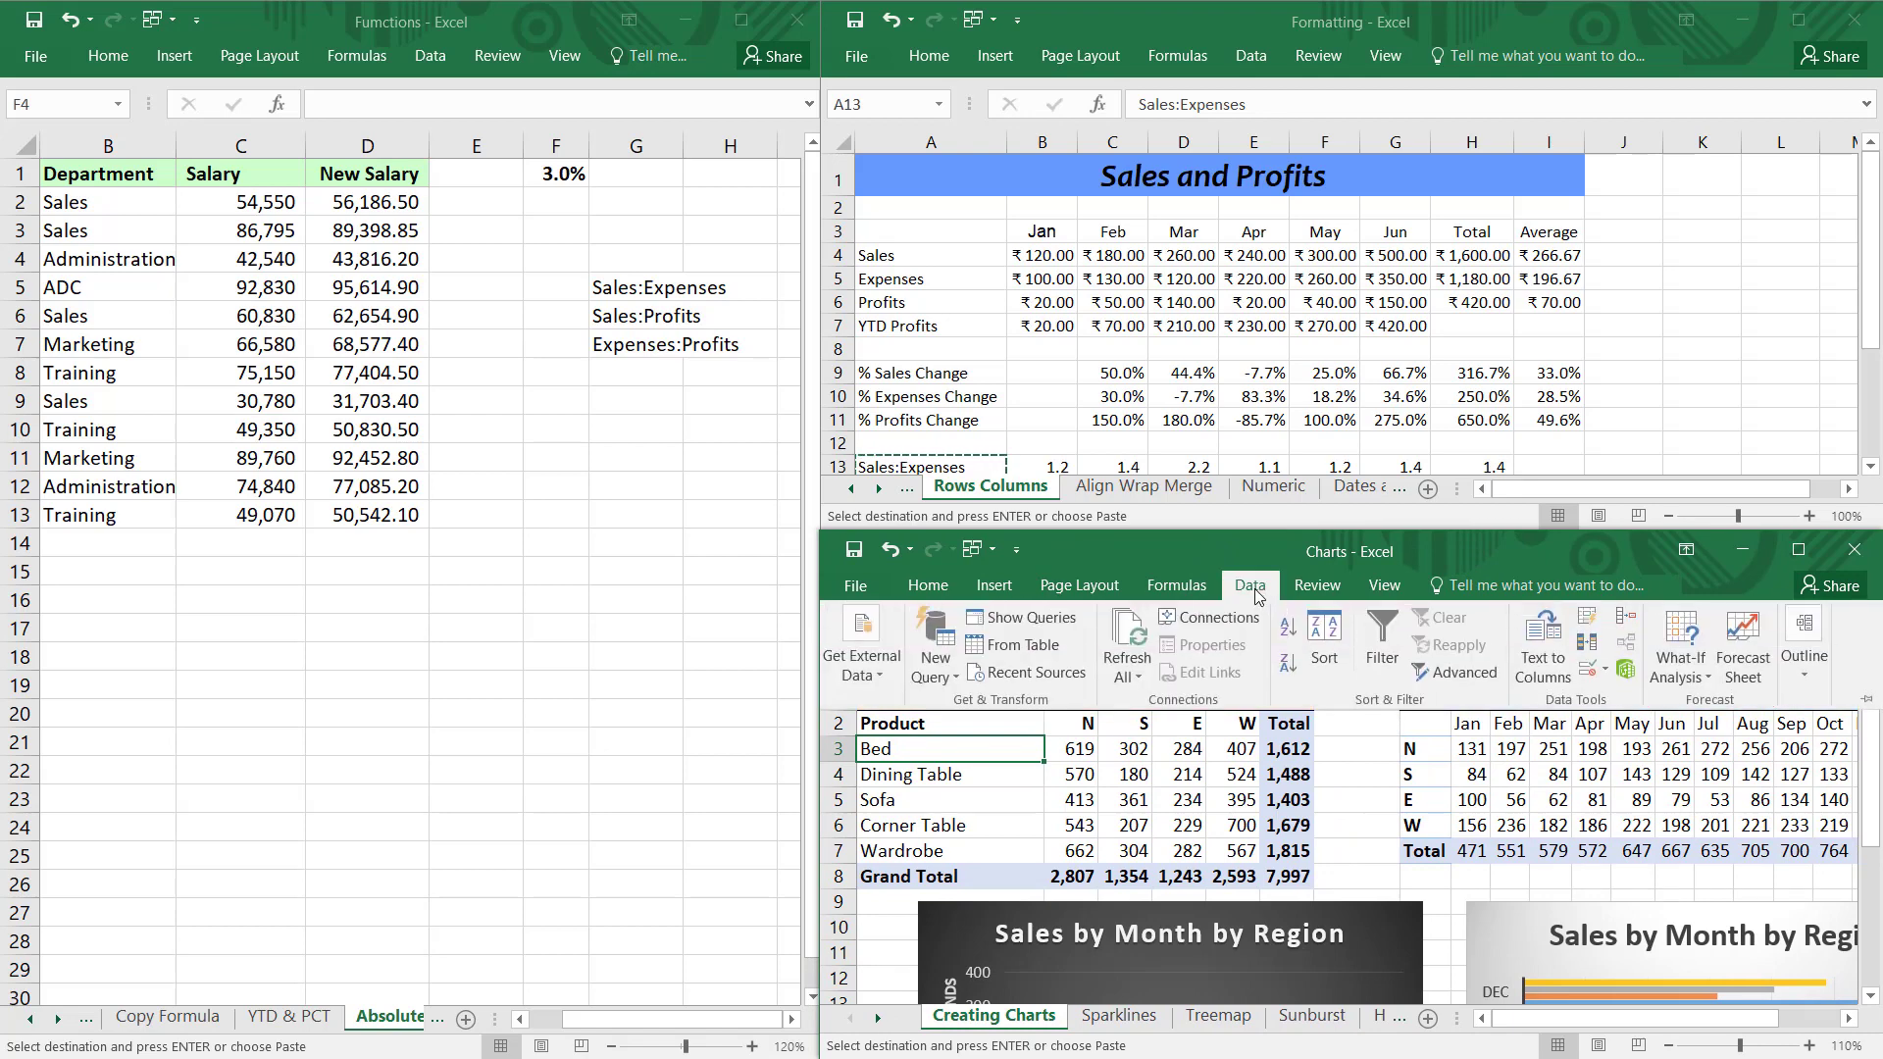
{"action": "double_click", "coordinate": [1251, 587]}
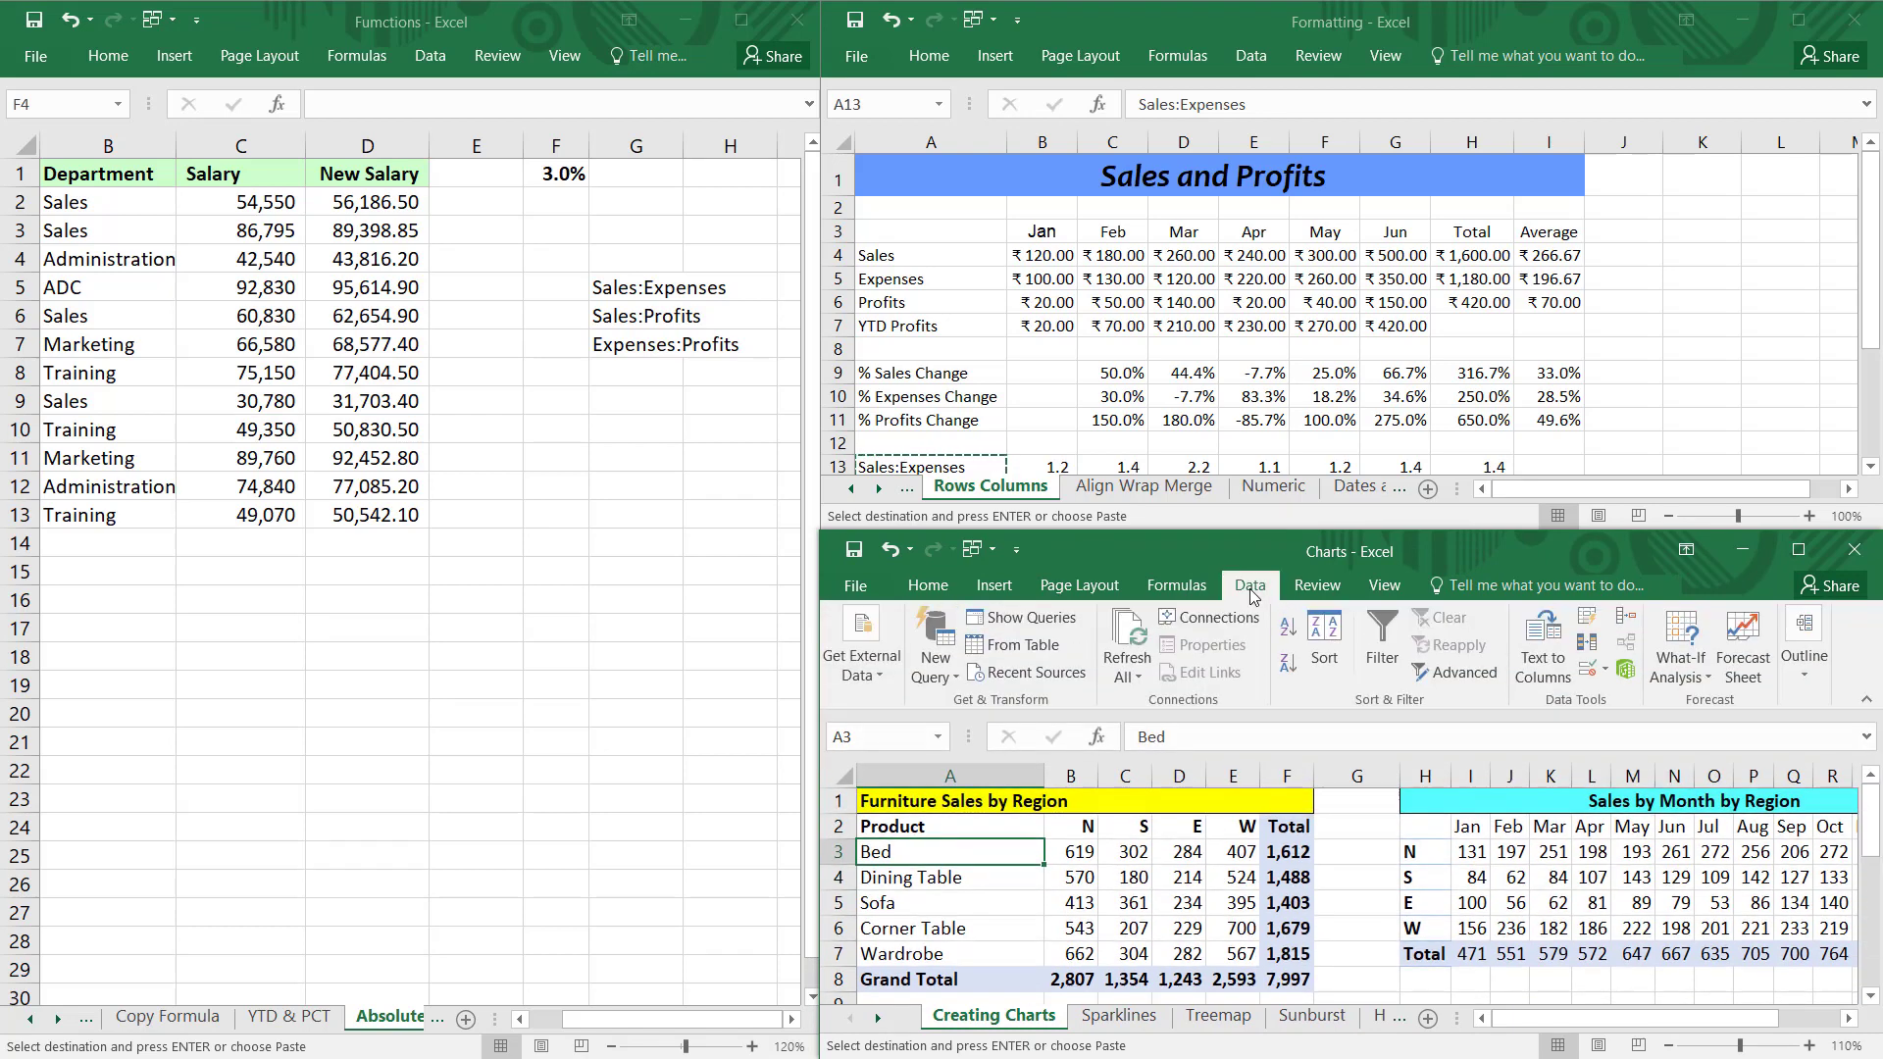
{"action": "left_click", "coordinate": [1185, 56]}
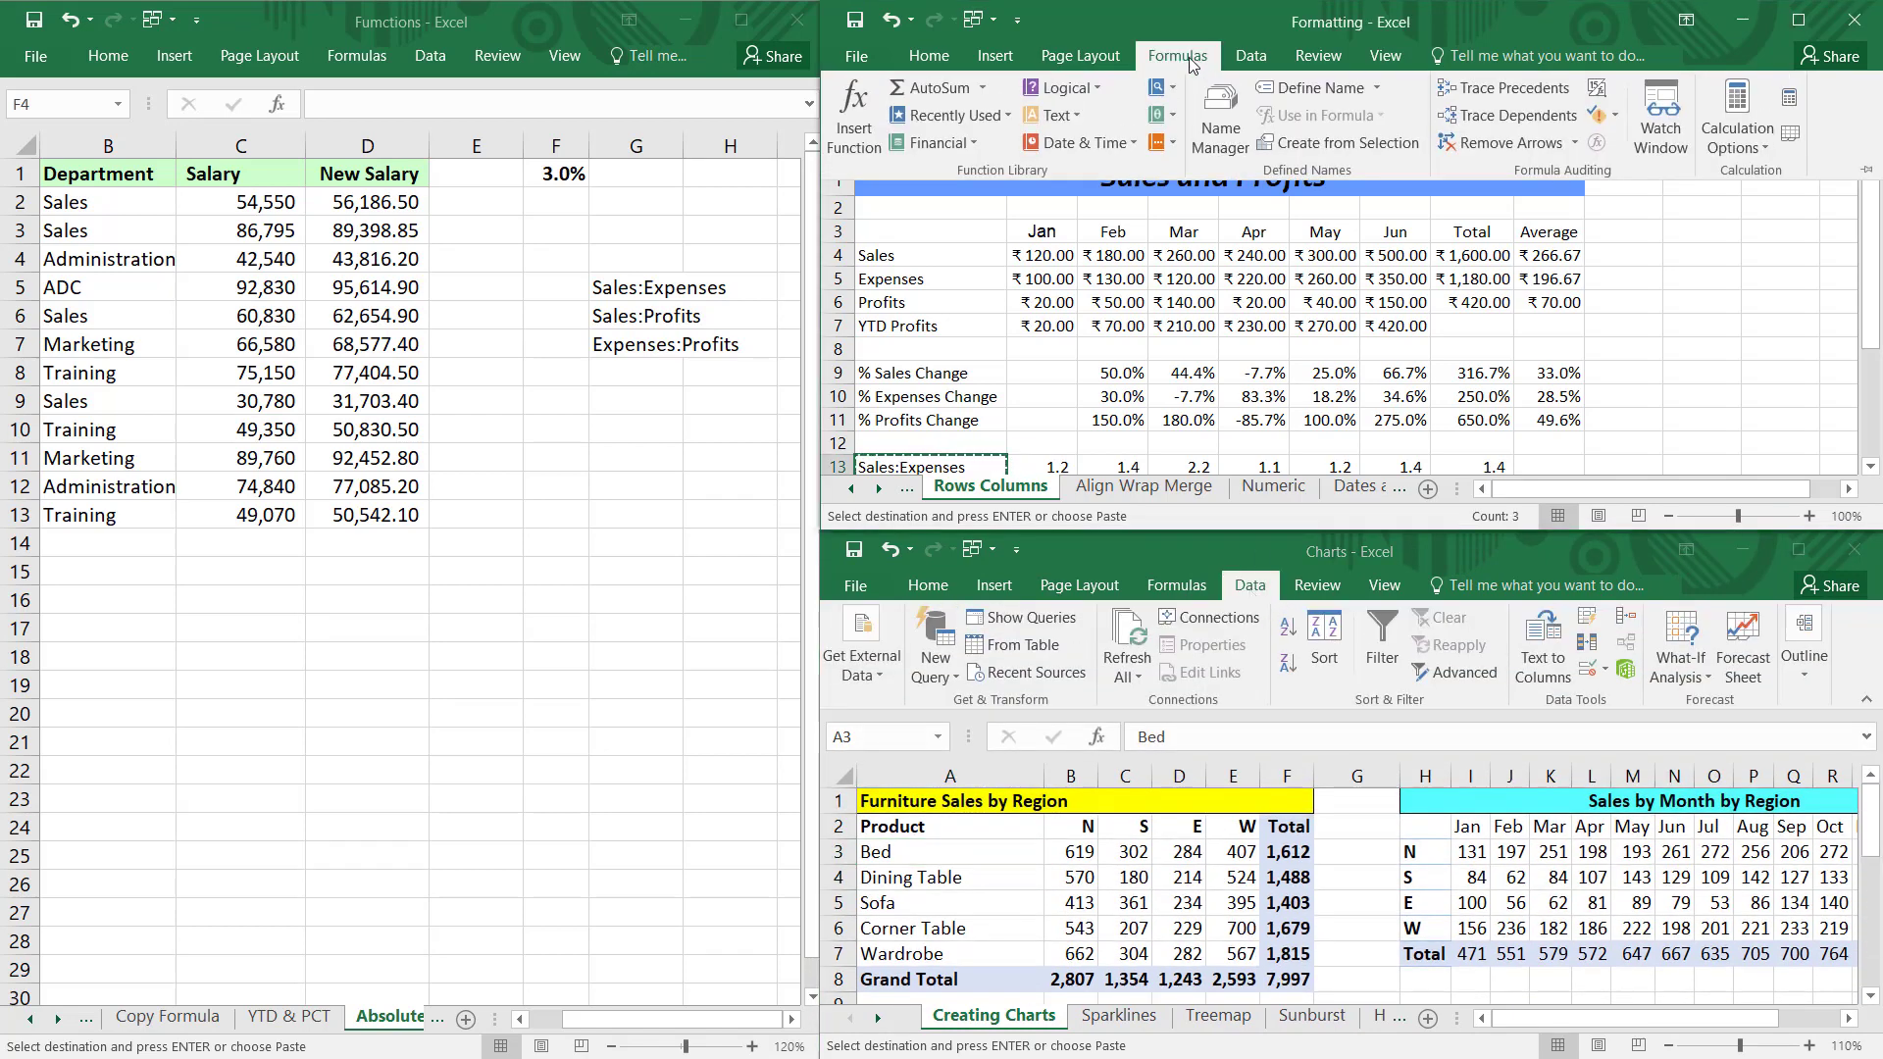
{"action": "left_click", "coordinate": [1188, 61]}
{"action": "double_click", "coordinate": [1189, 61]}
{"action": "left_click", "coordinate": [574, 38]}
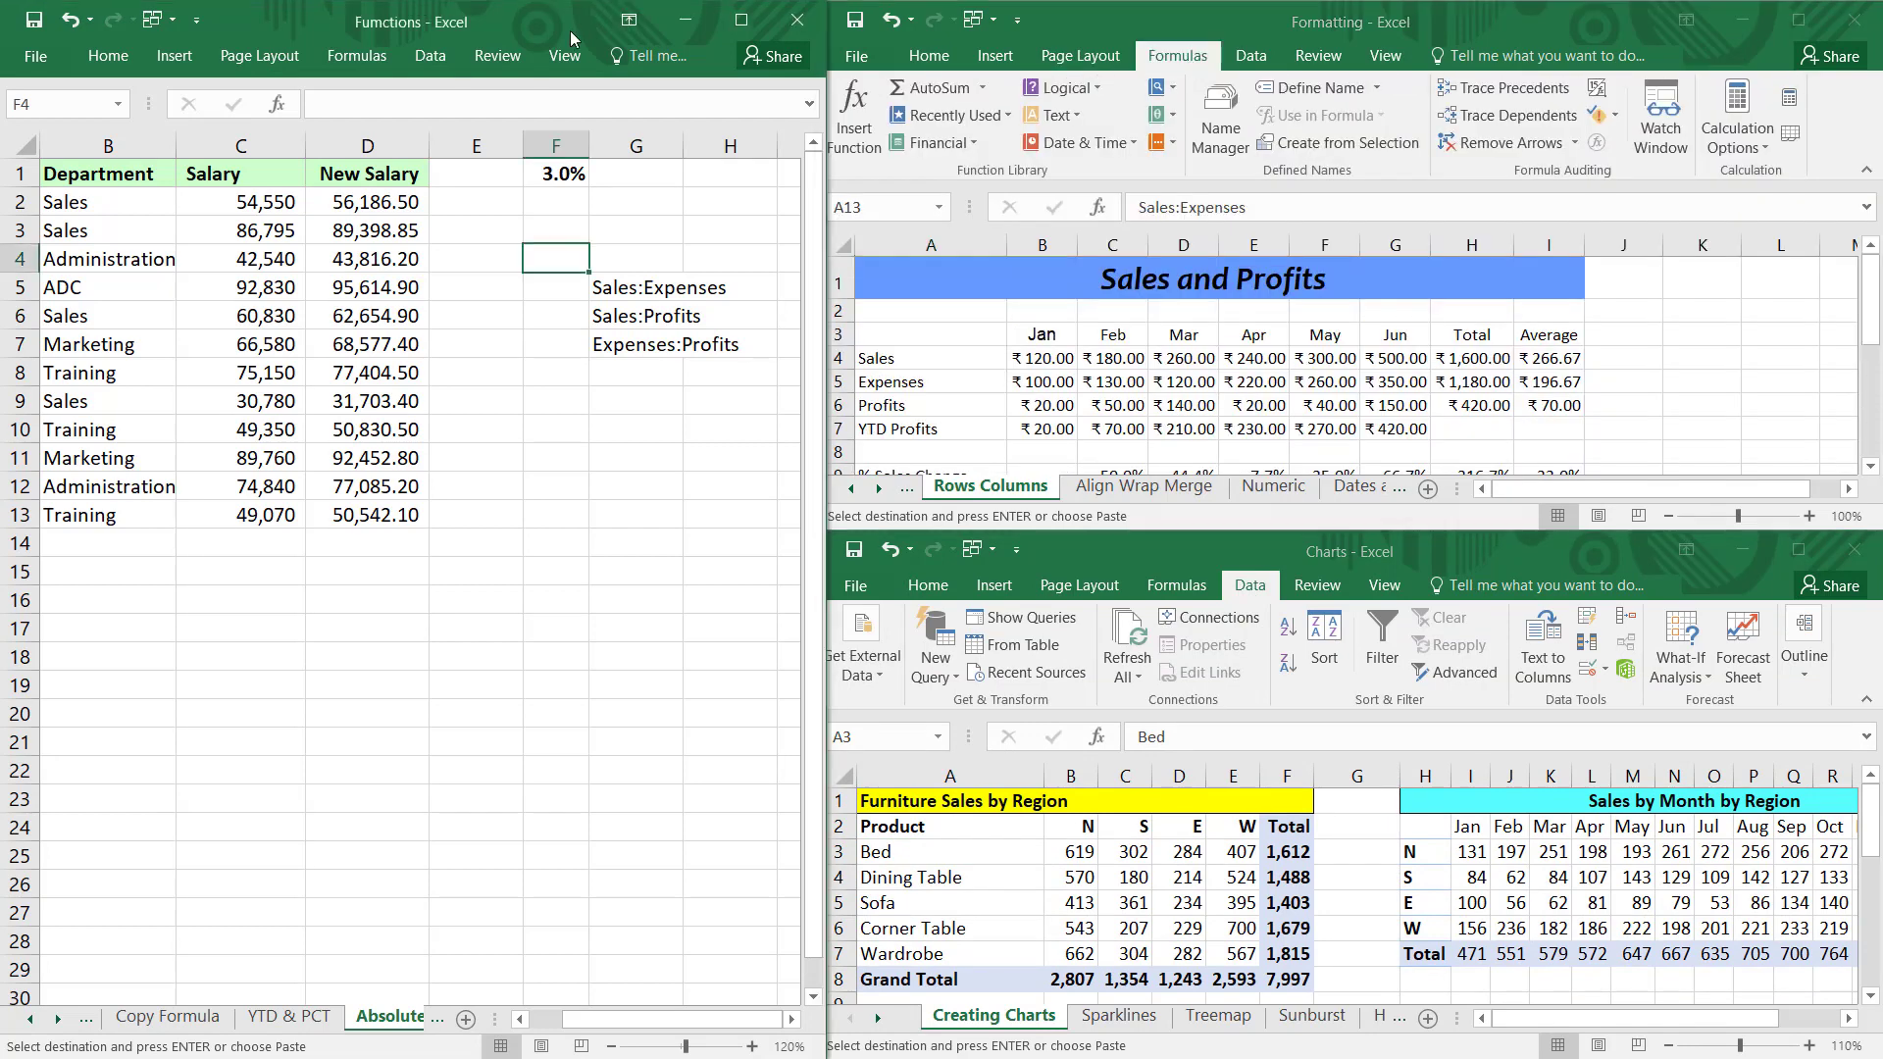
{"action": "left_click", "coordinate": [629, 22]}
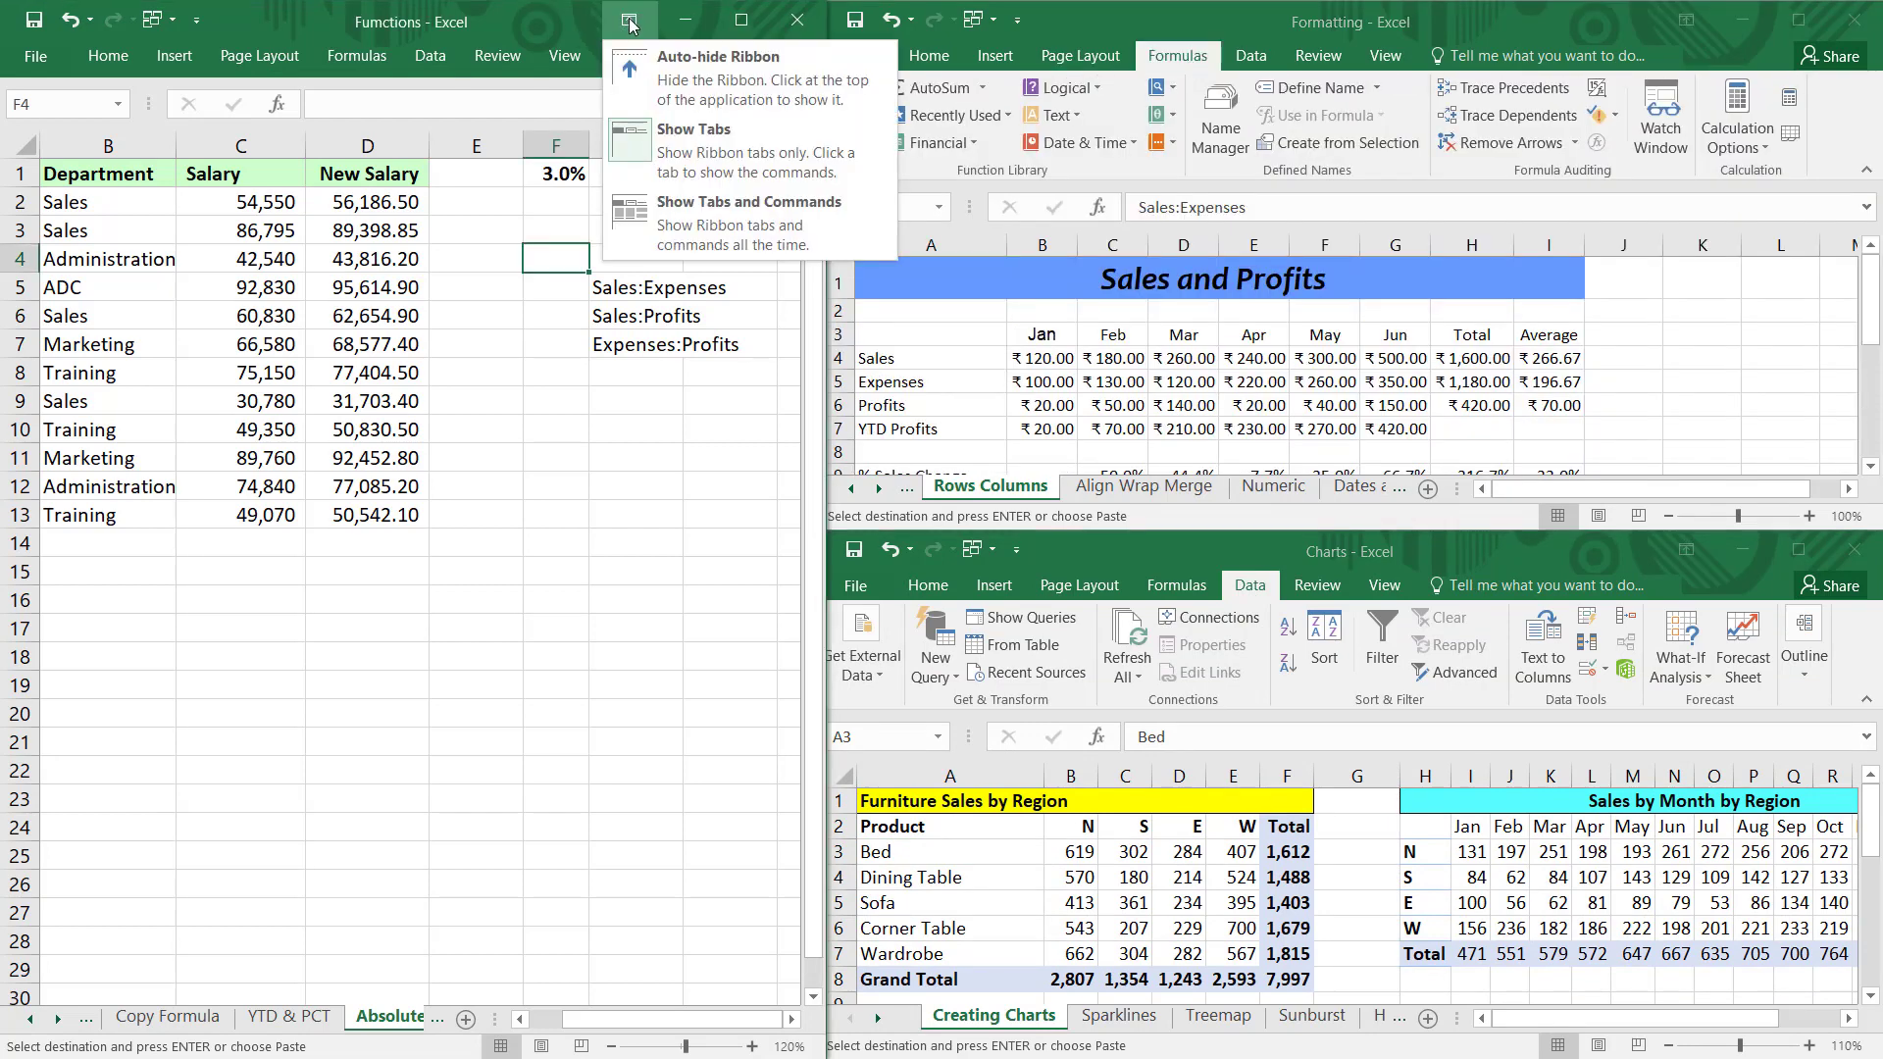
{"action": "left_click", "coordinate": [699, 234]}
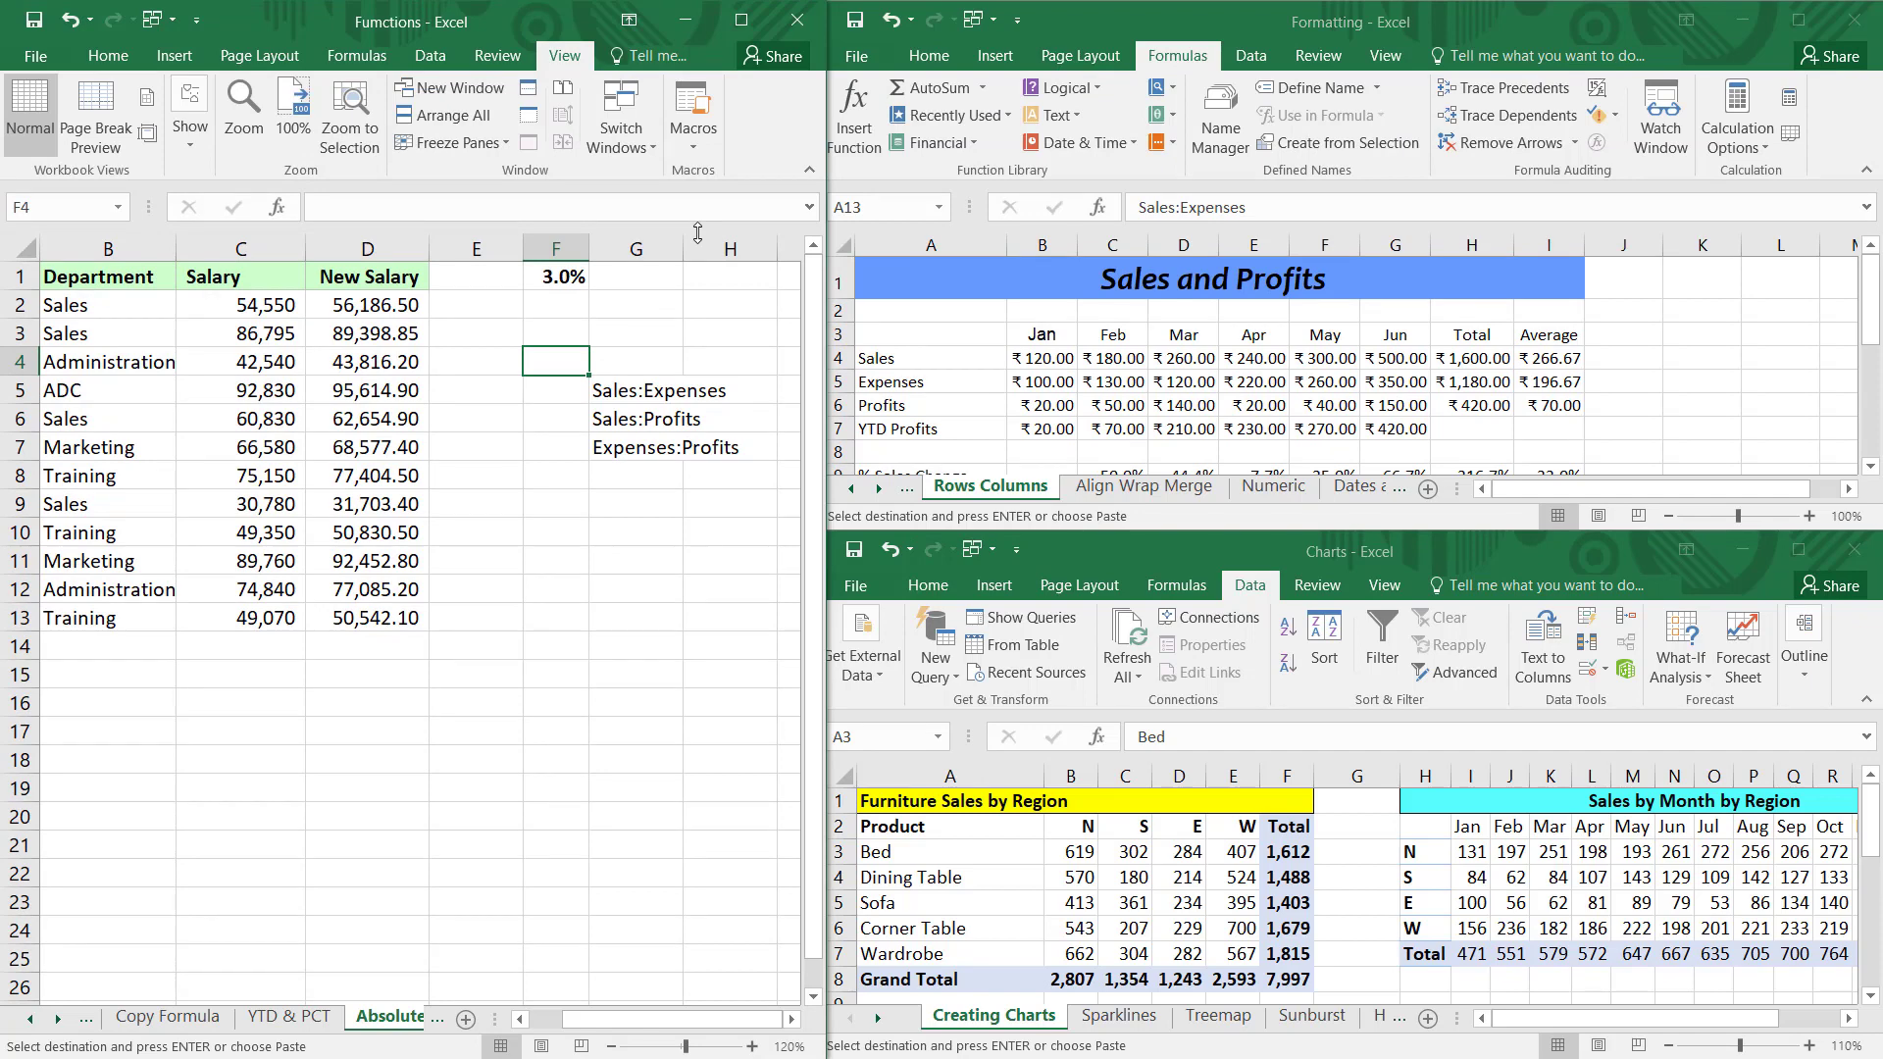
Step: Maximize the Fumctions, Formatting and Charts workbook windows one after another
{"action": "left_click", "coordinate": [742, 22]}
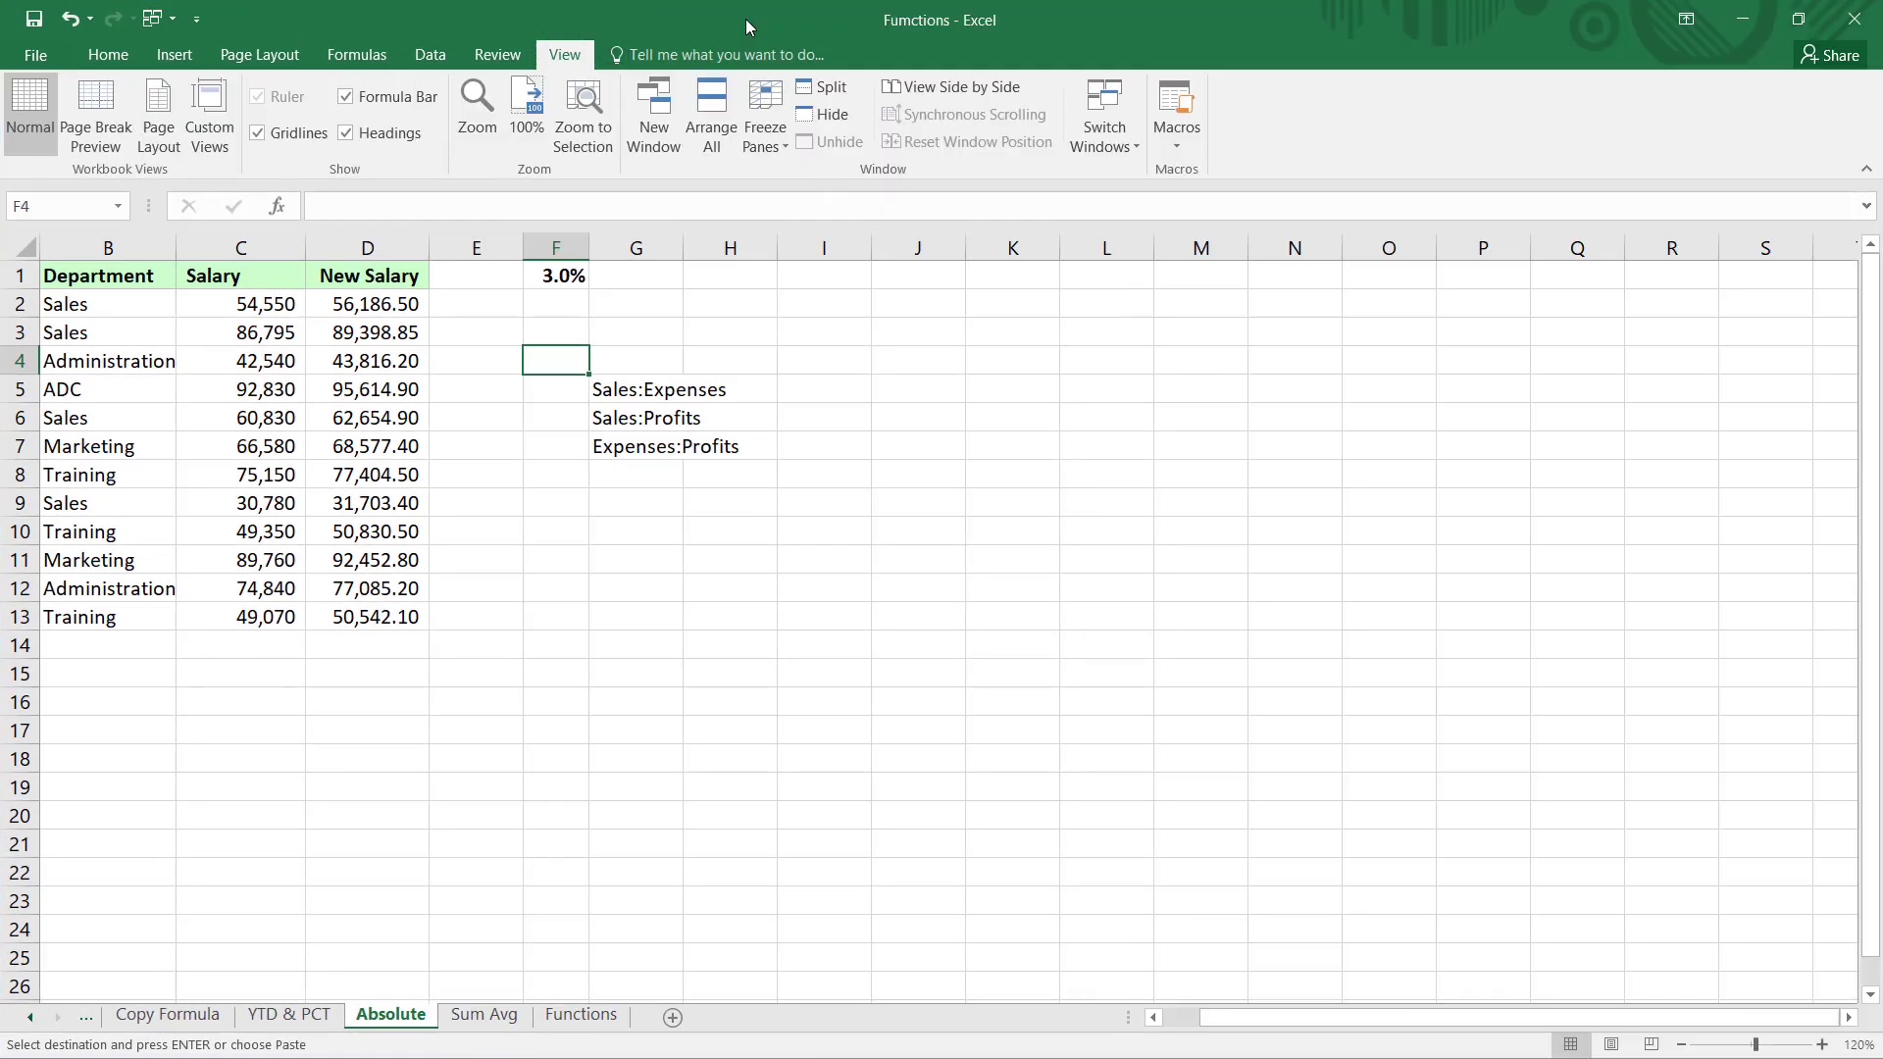
{"action": "key", "text": "alt+Tab"}
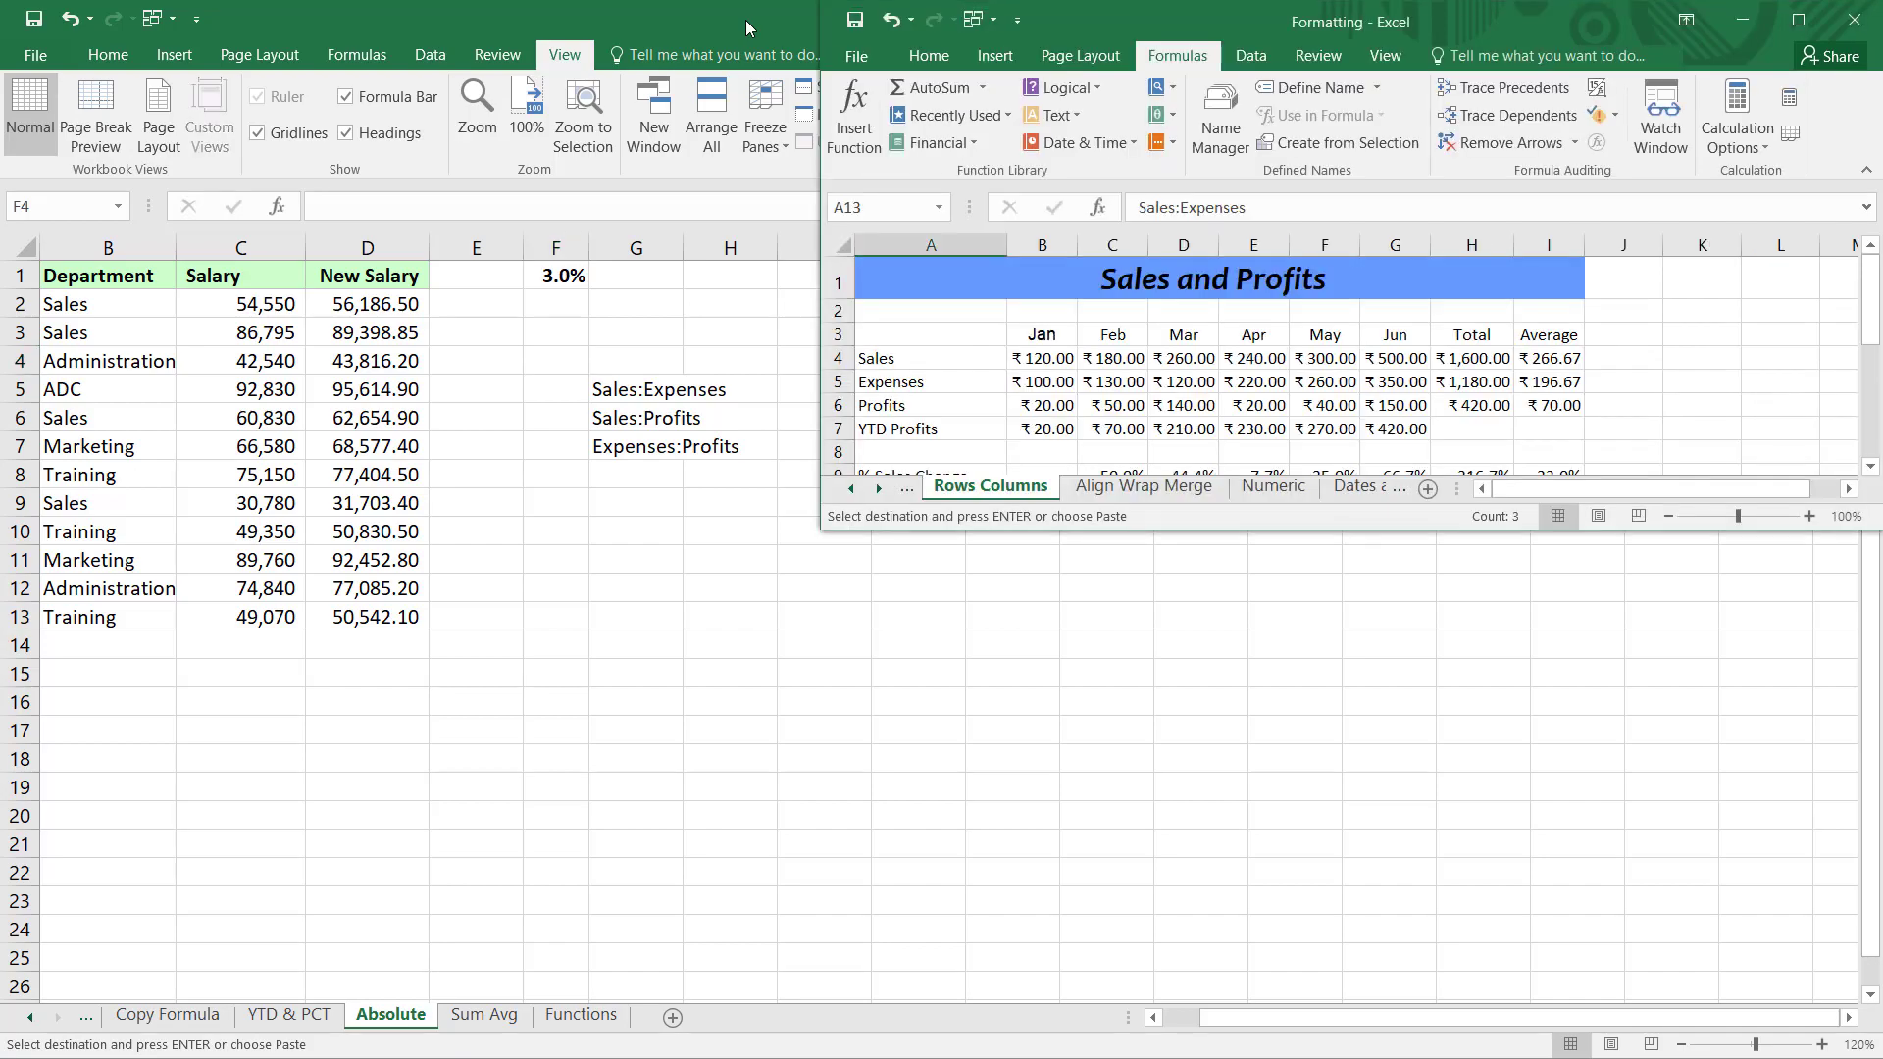
{"action": "left_click", "coordinate": [1801, 17]}
{"action": "key", "text": "alt+Tab"}
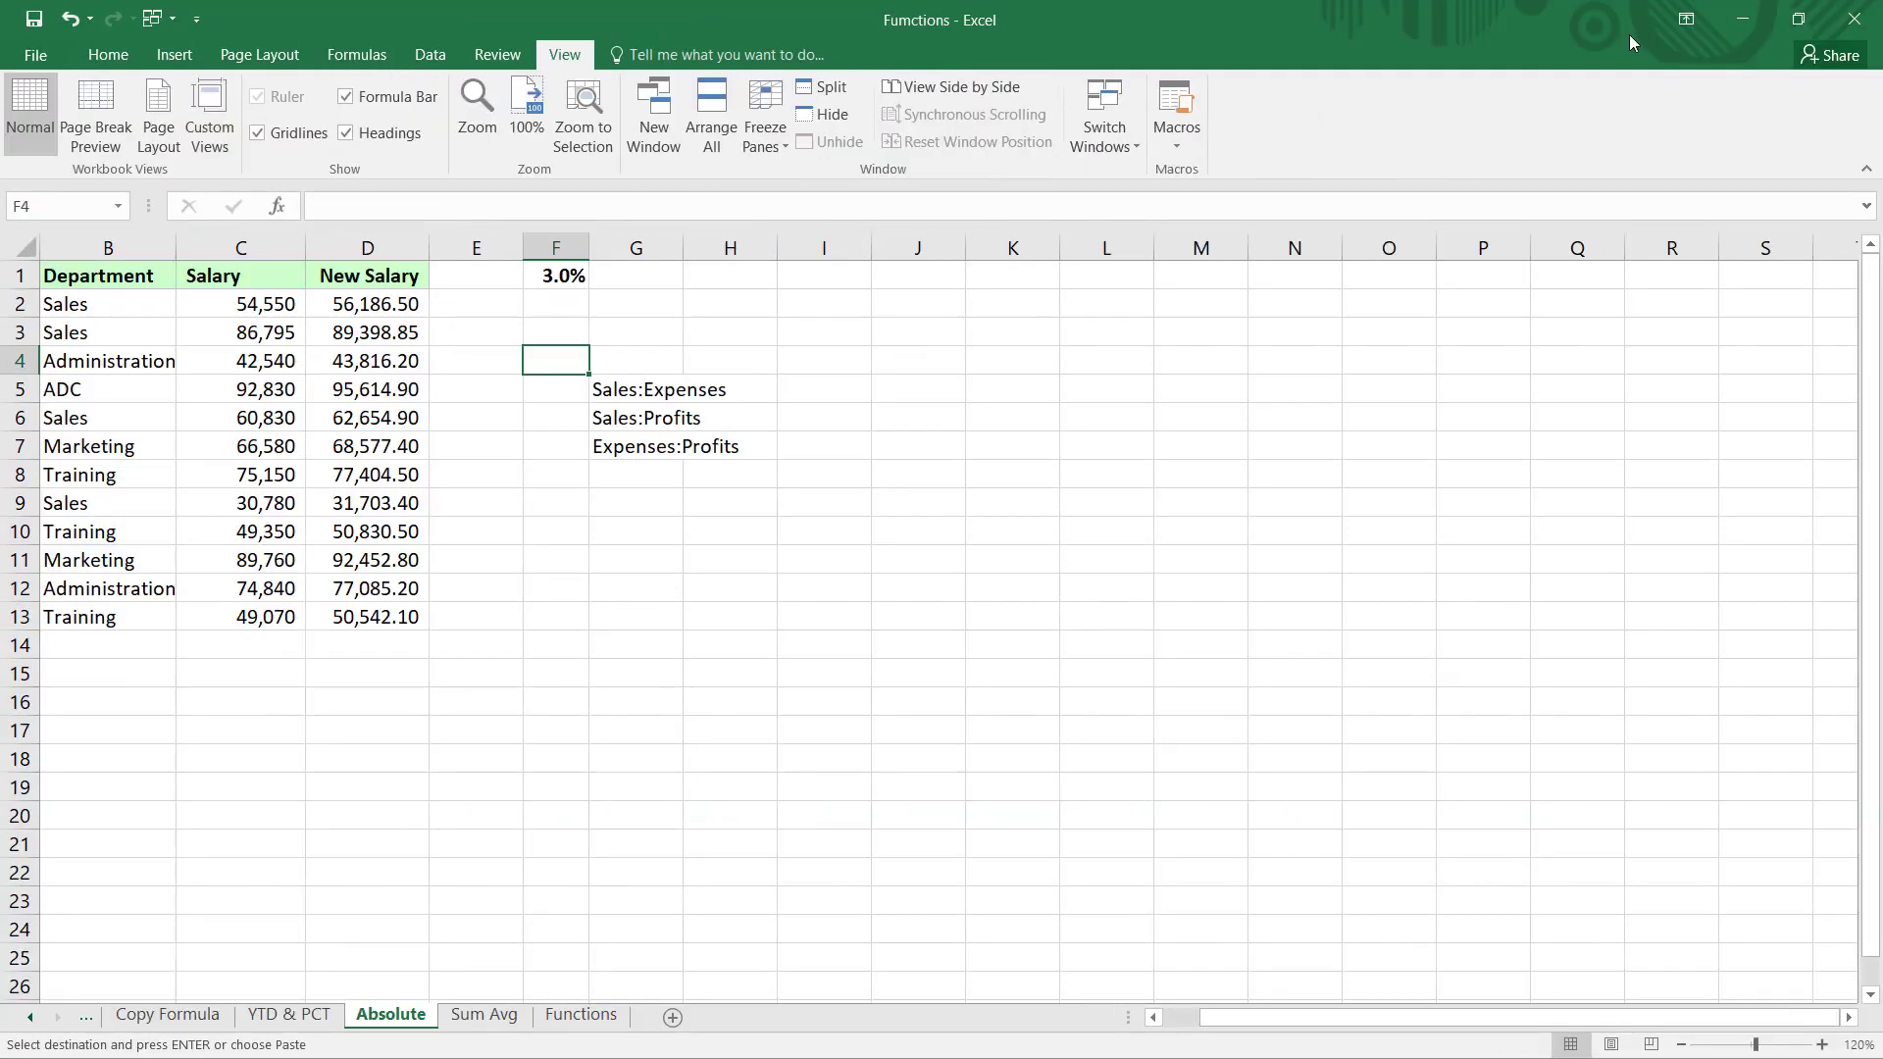
{"action": "key", "text": "alt+Tab"}
{"action": "left_click", "coordinate": [1801, 551]}
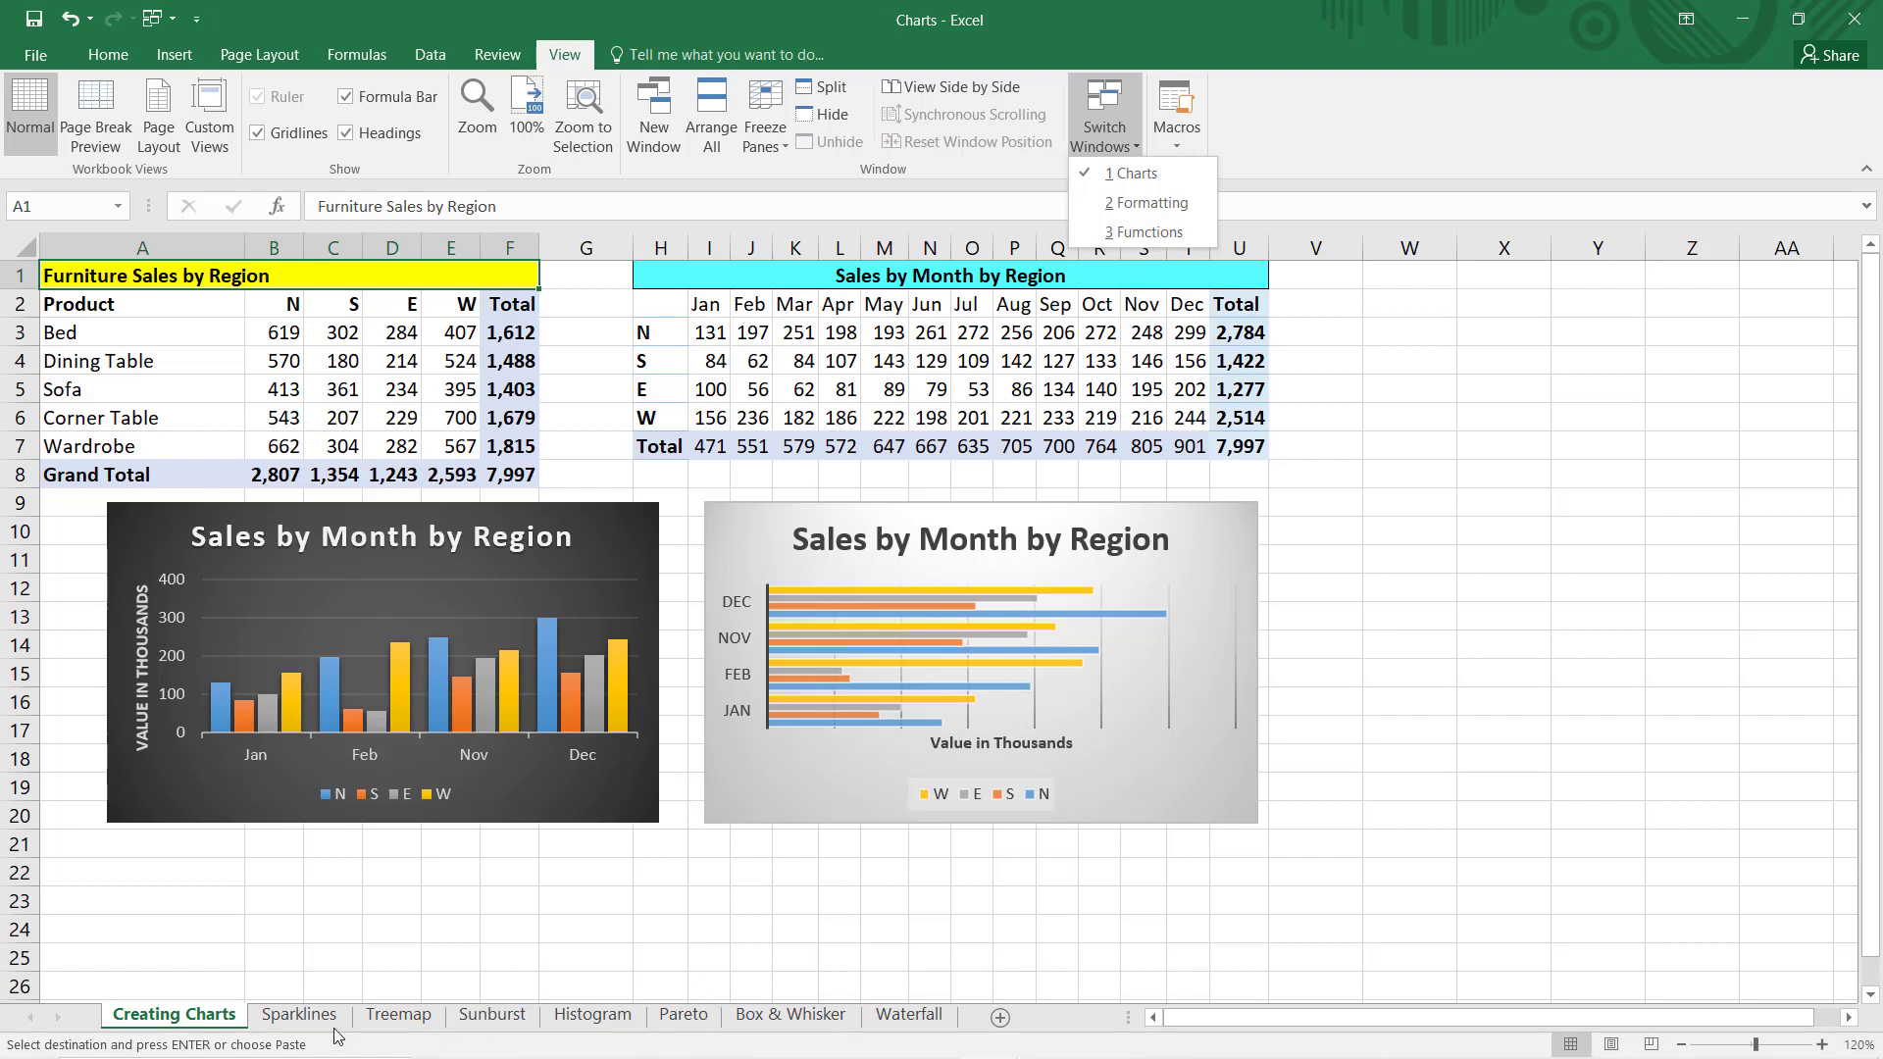
Step: Open three additional windows of the Charts workbook
{"action": "left_click", "coordinate": [565, 58]}
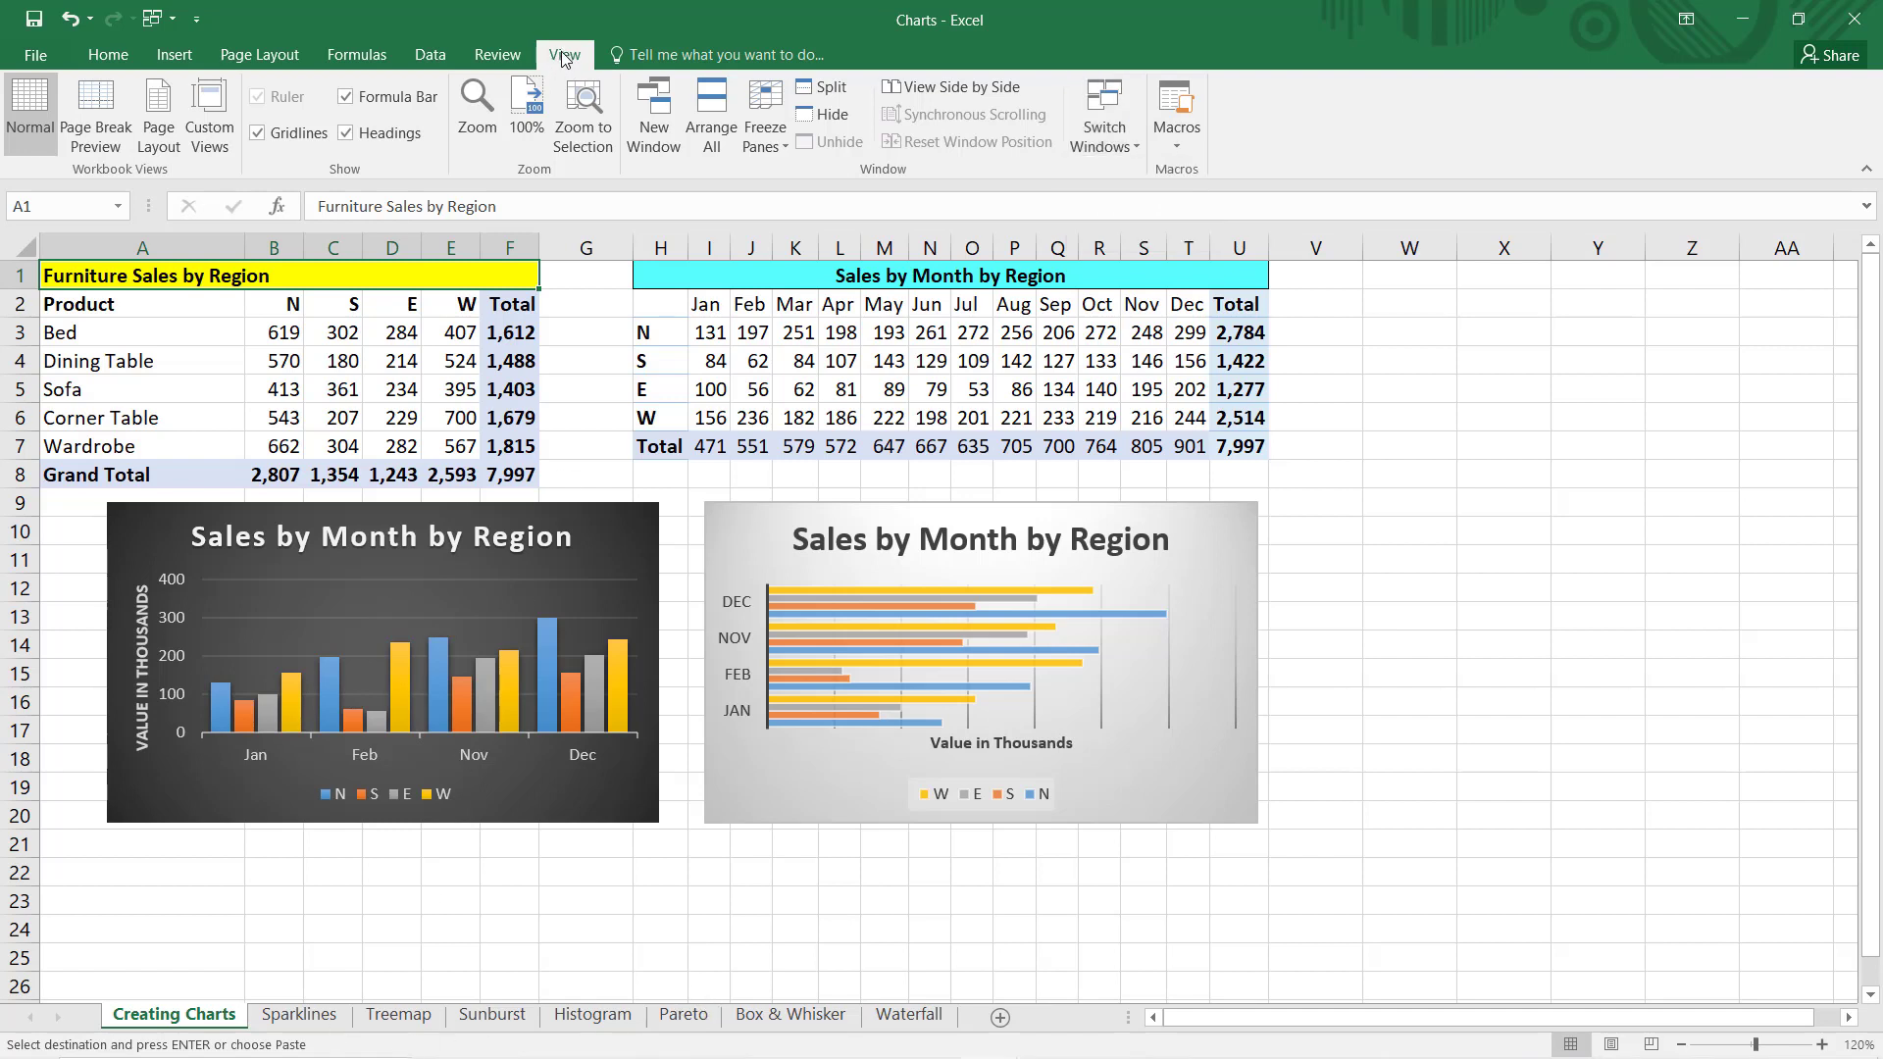
{"action": "left_click", "coordinate": [657, 130]}
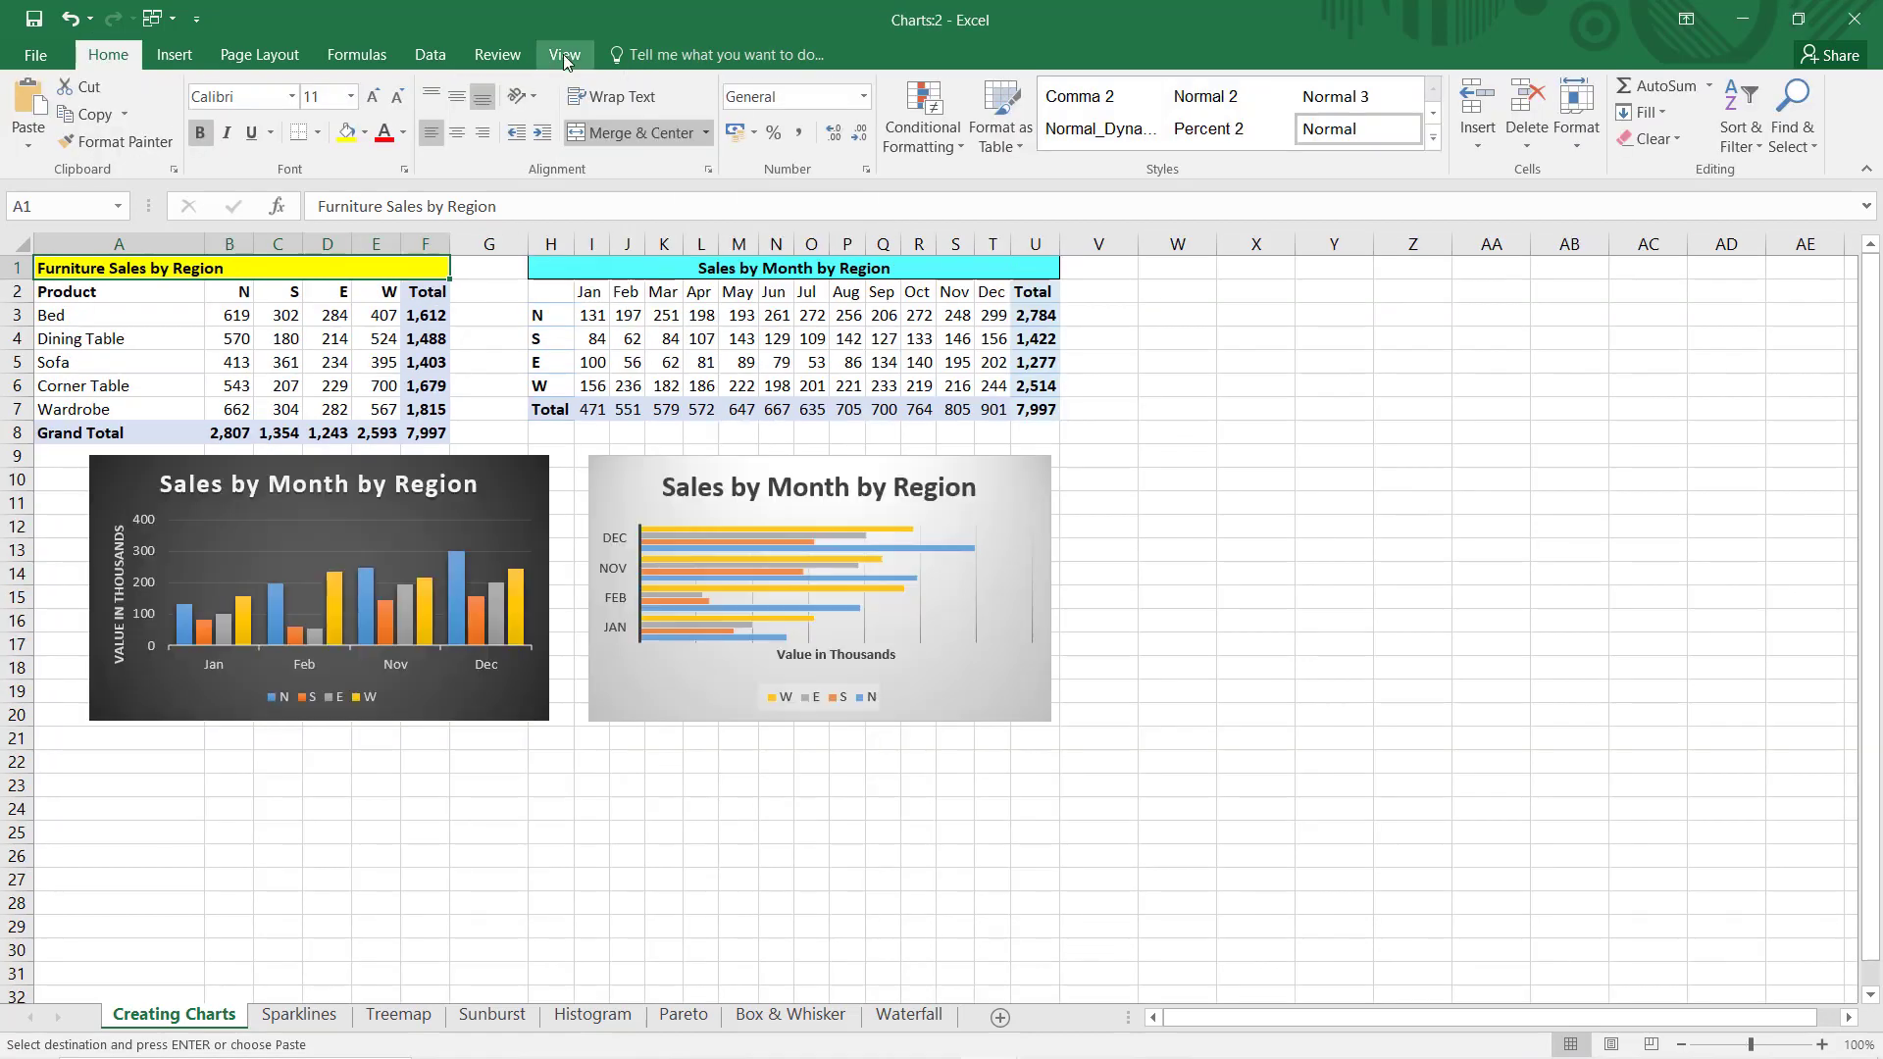
{"action": "left_click", "coordinate": [655, 122]}
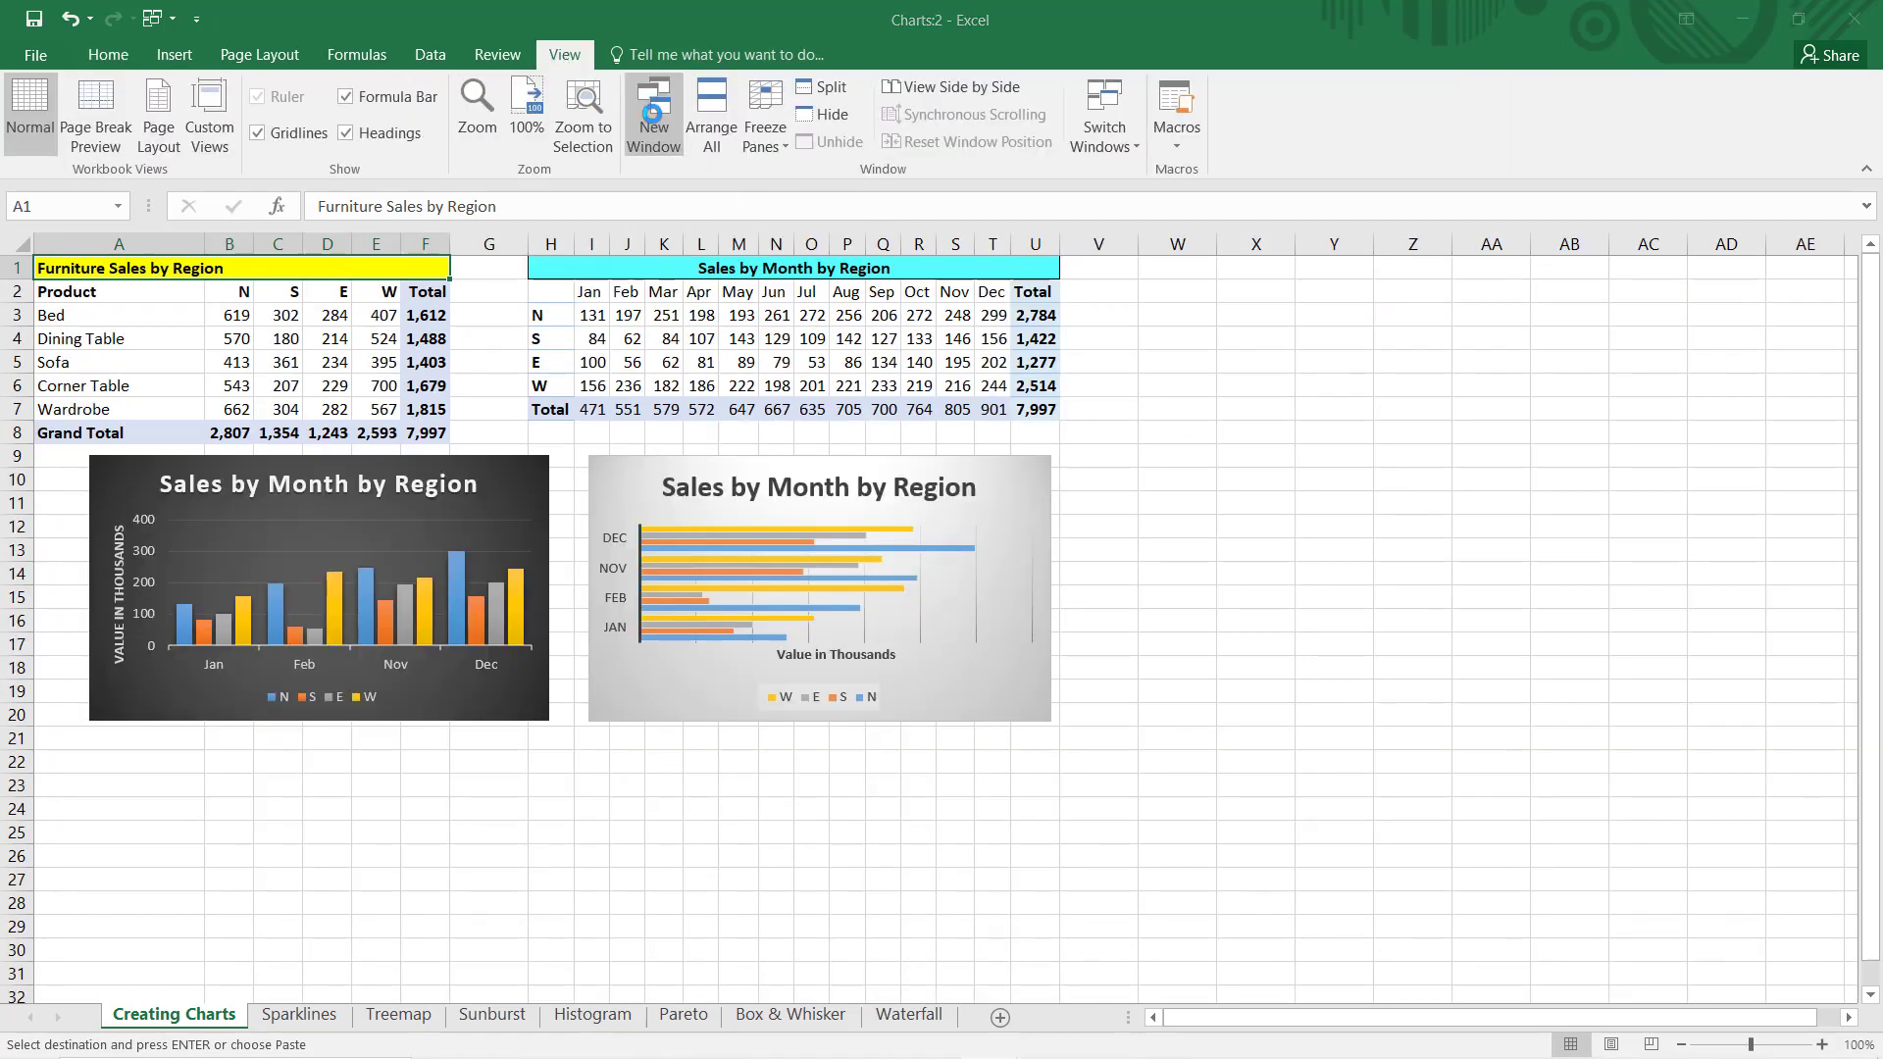
{"action": "left_click", "coordinate": [575, 59]}
{"action": "left_click", "coordinate": [654, 123]}
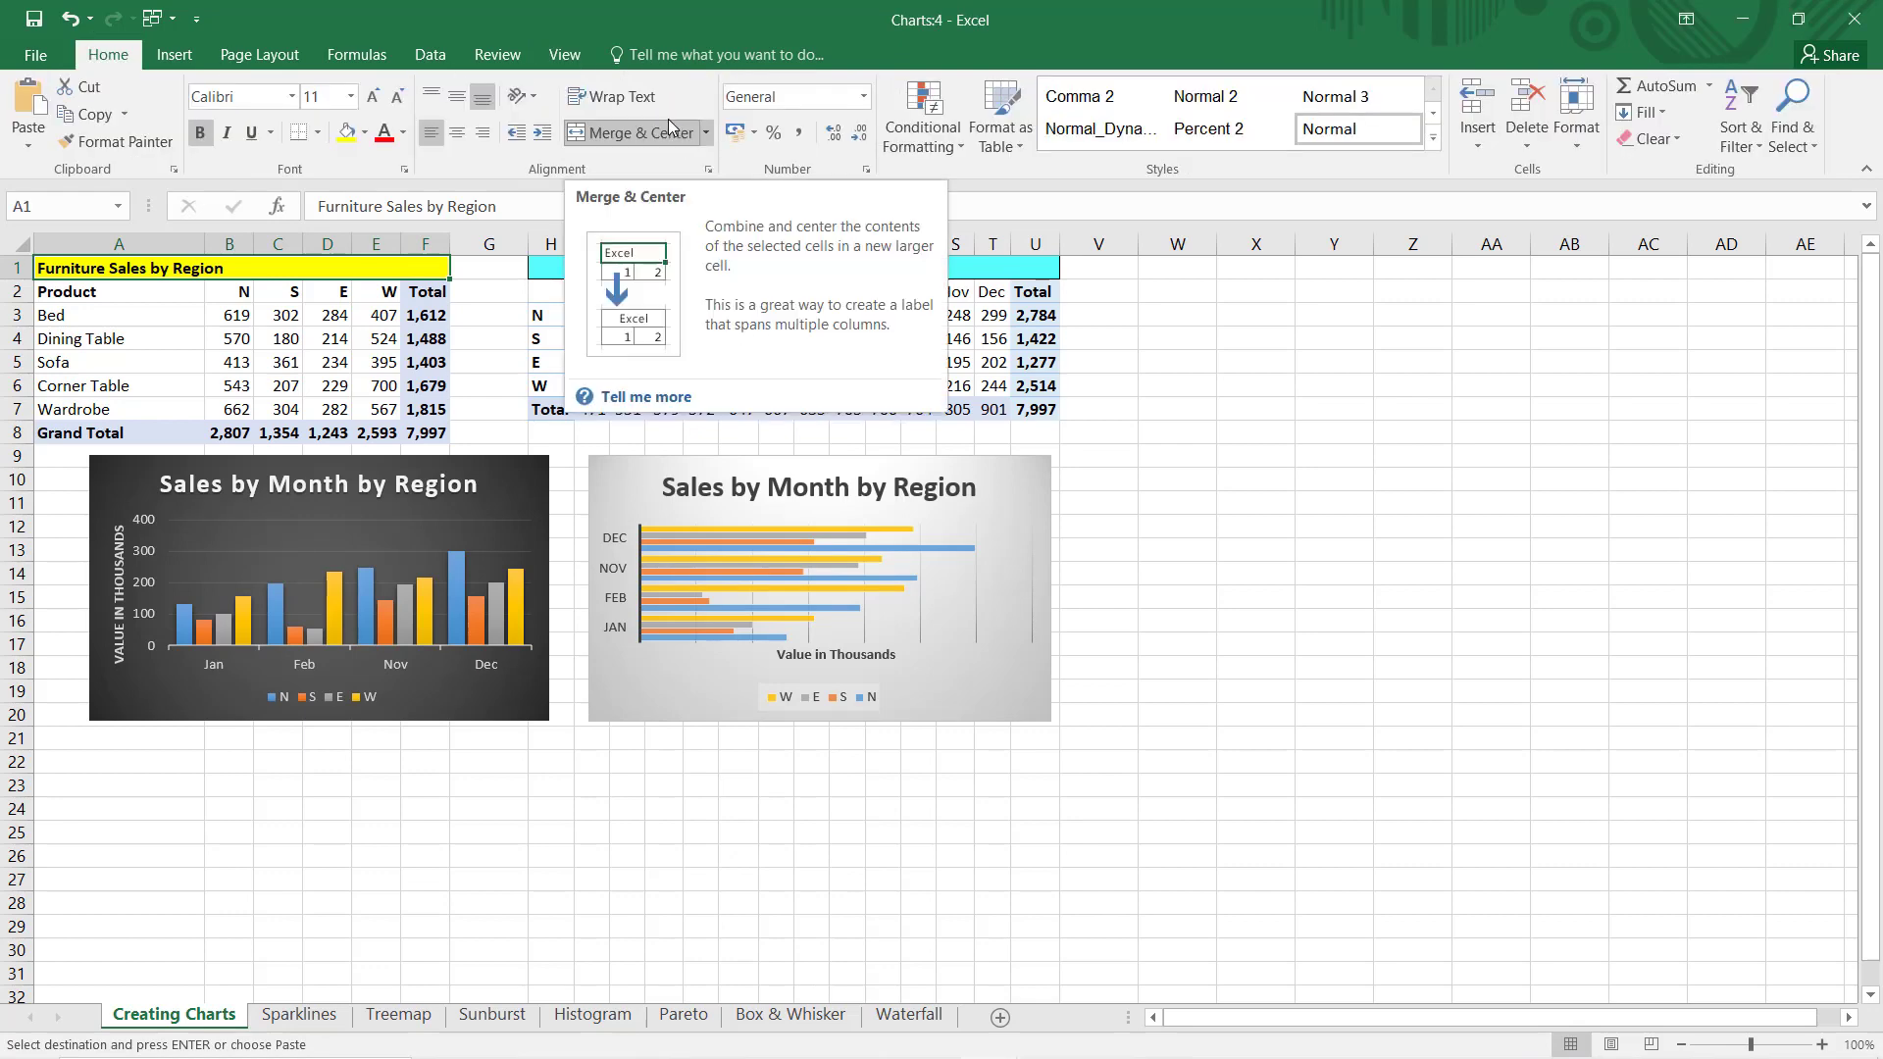
Step: Arrange the windows as Tiled, limited to the windows of the active Charts workbook
{"action": "left_click", "coordinate": [565, 57]}
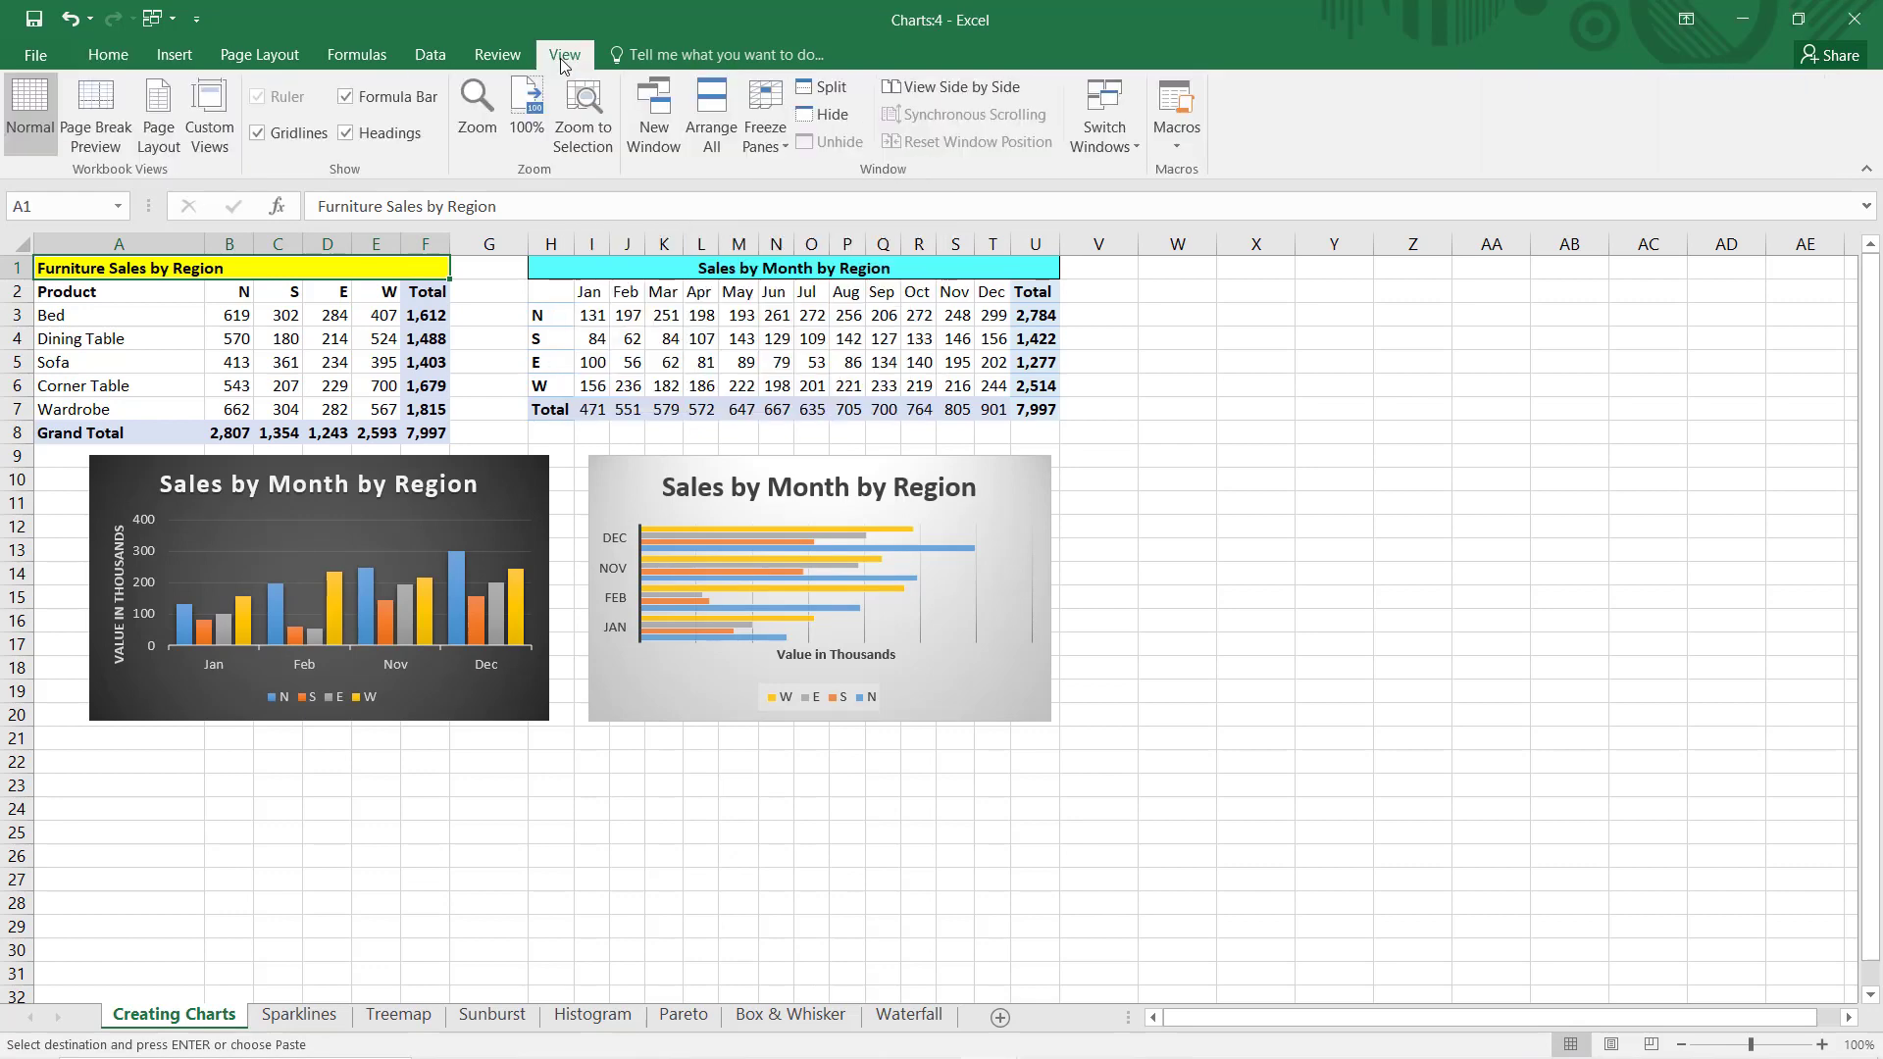
{"action": "left_click", "coordinate": [713, 137]}
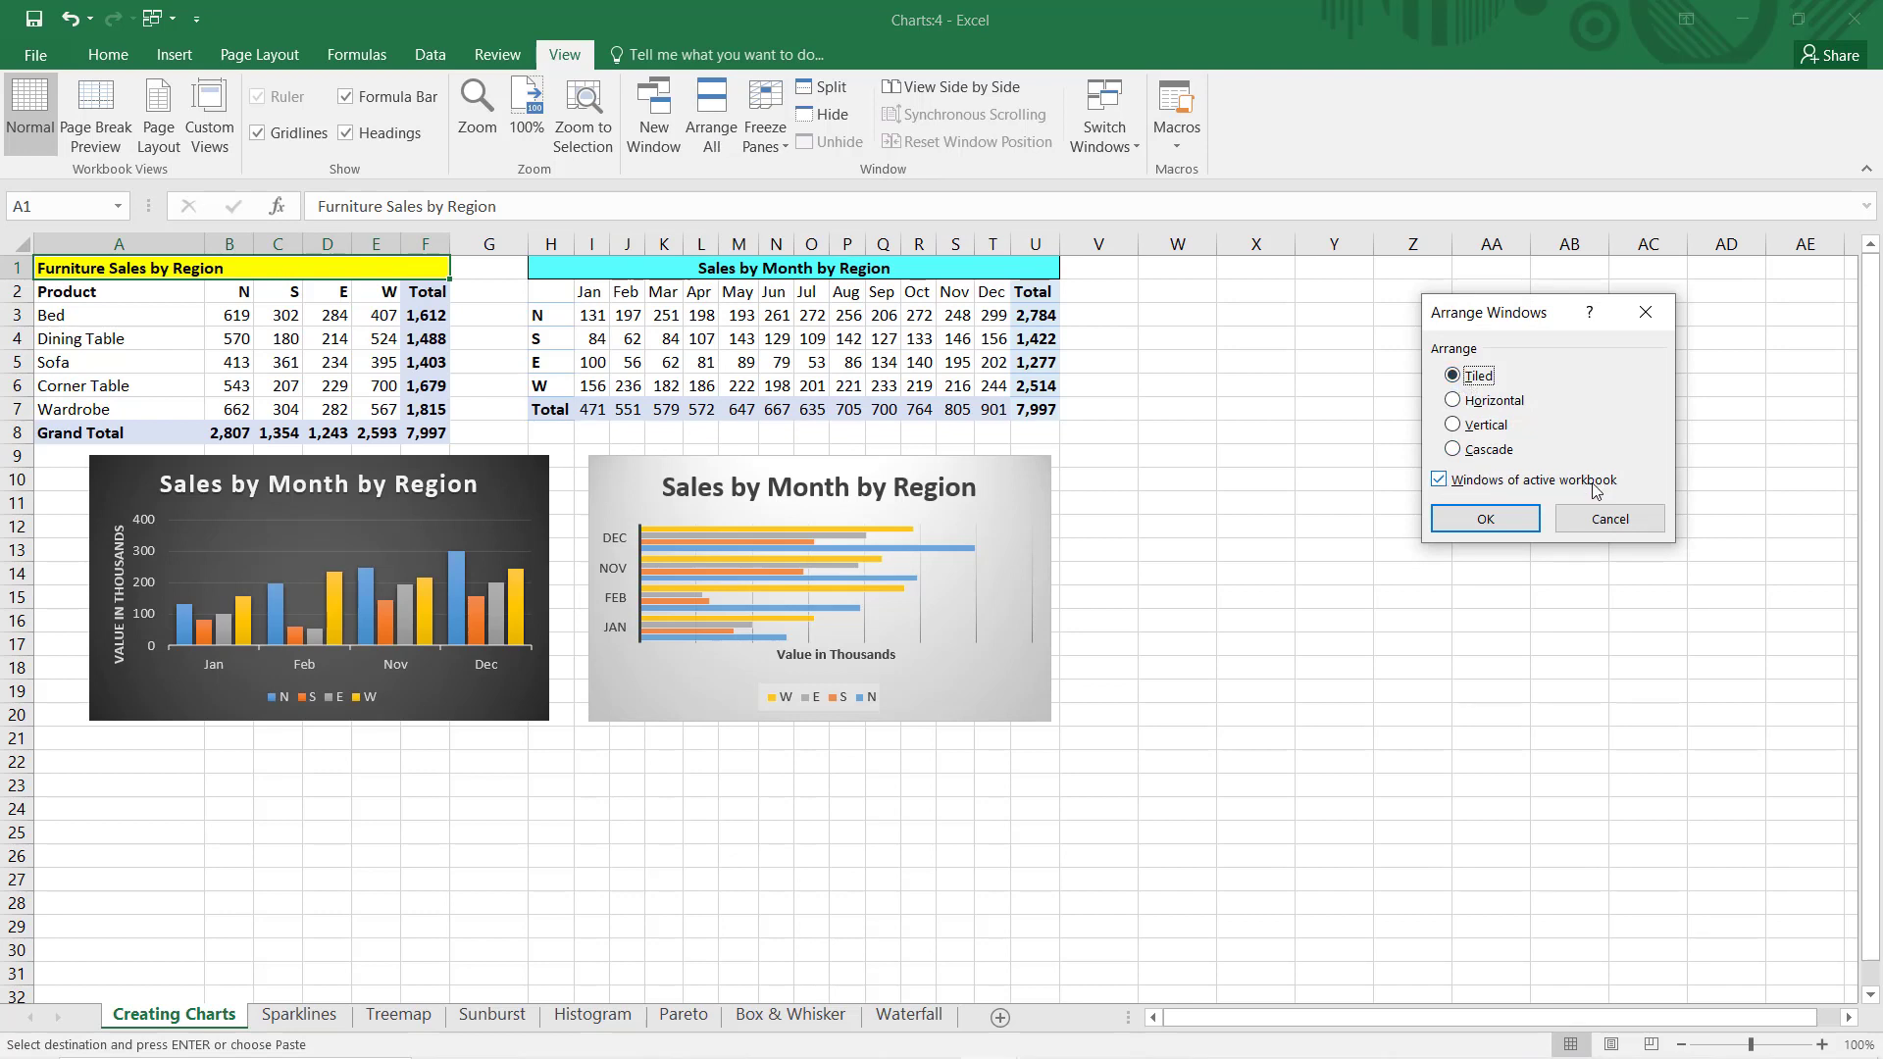
{"action": "left_click", "coordinate": [1485, 519]}
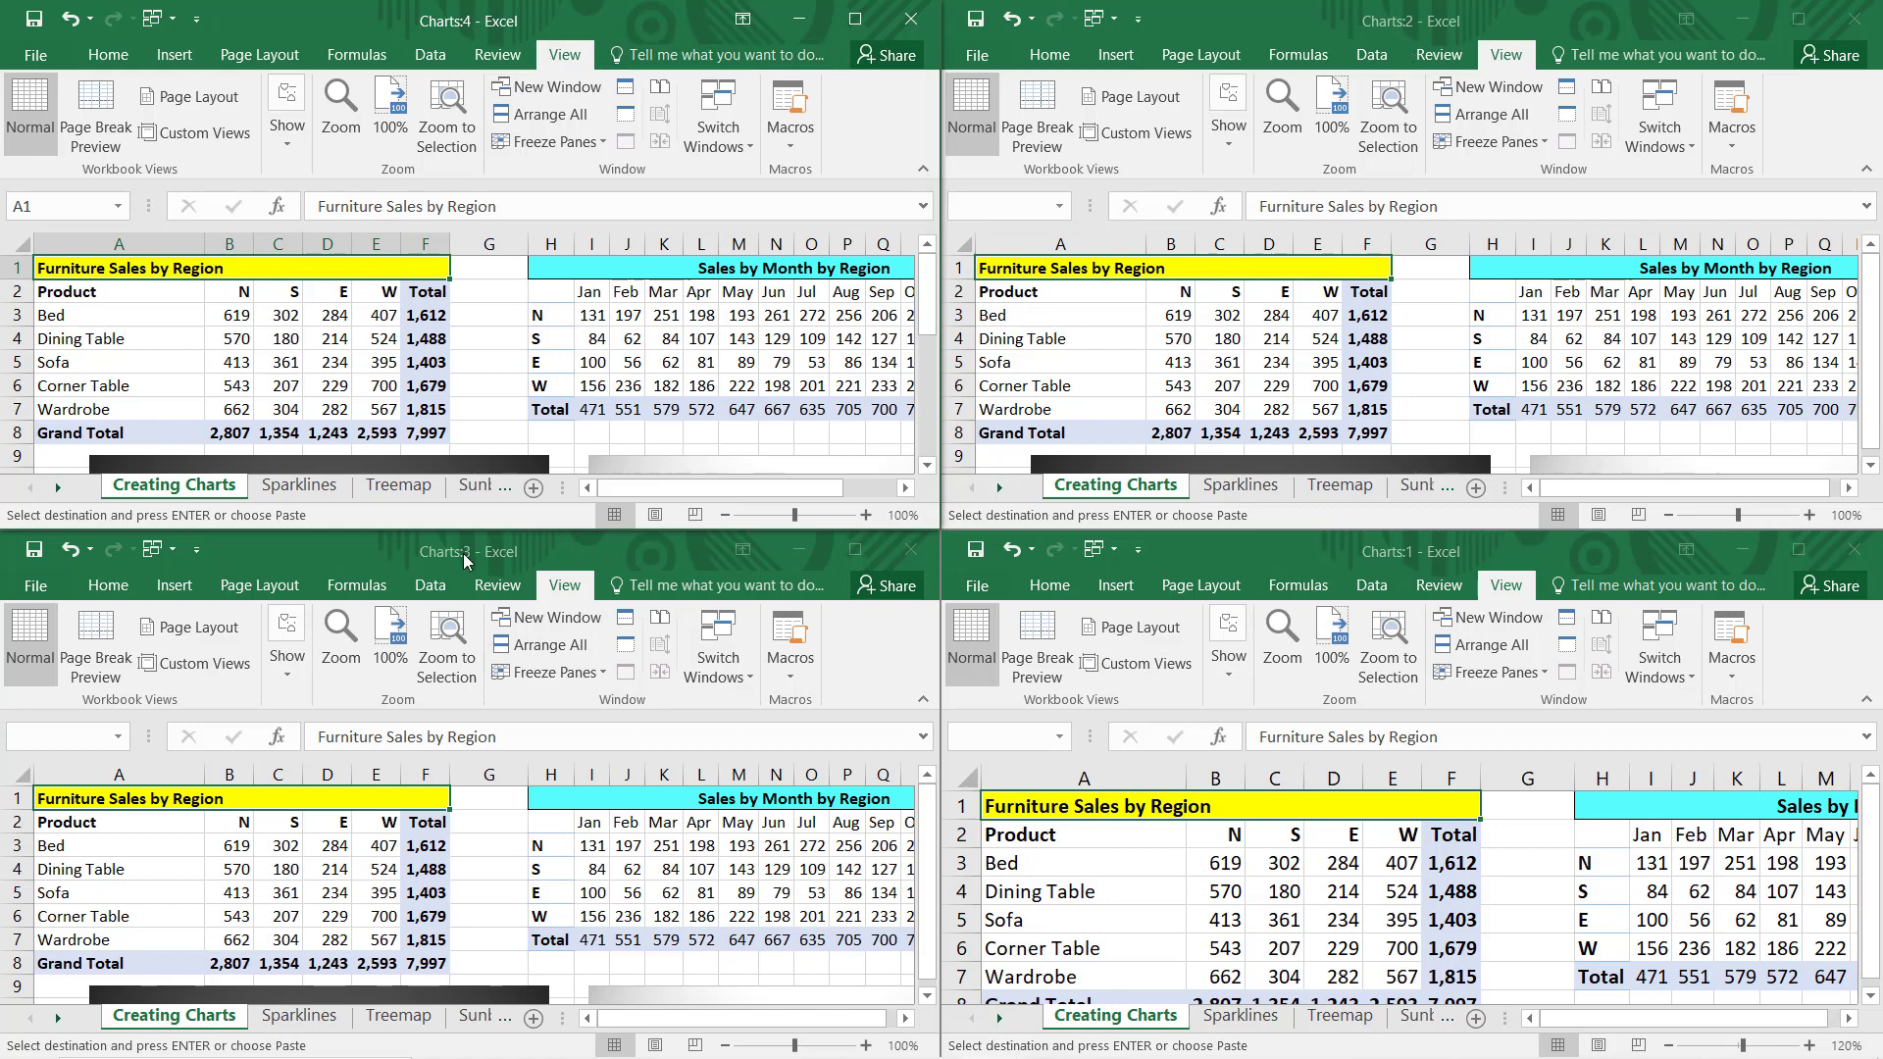
Step: Show the Sparklines sheet in the Charts:2 window, Treemap in Charts:1 and Histogram in Charts:3
{"action": "left_click", "coordinate": [1207, 15]}
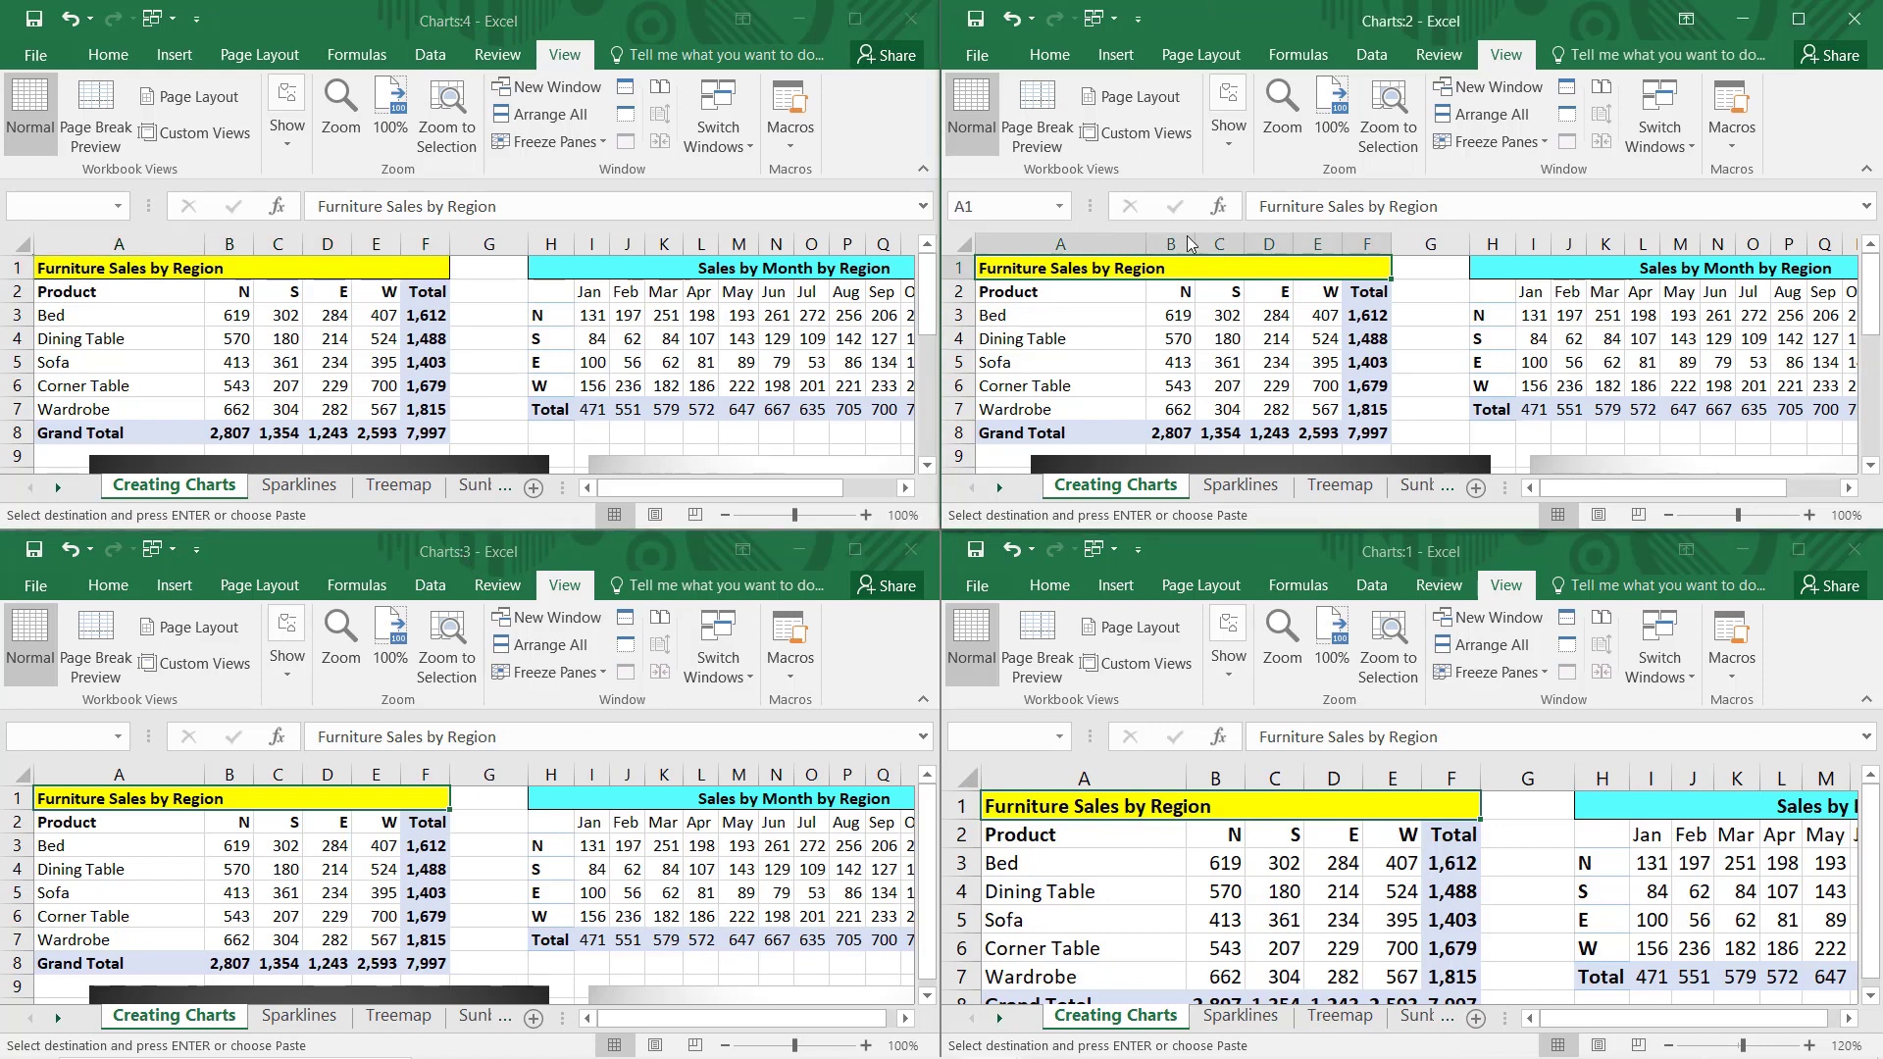
{"action": "left_click", "coordinate": [1237, 494]}
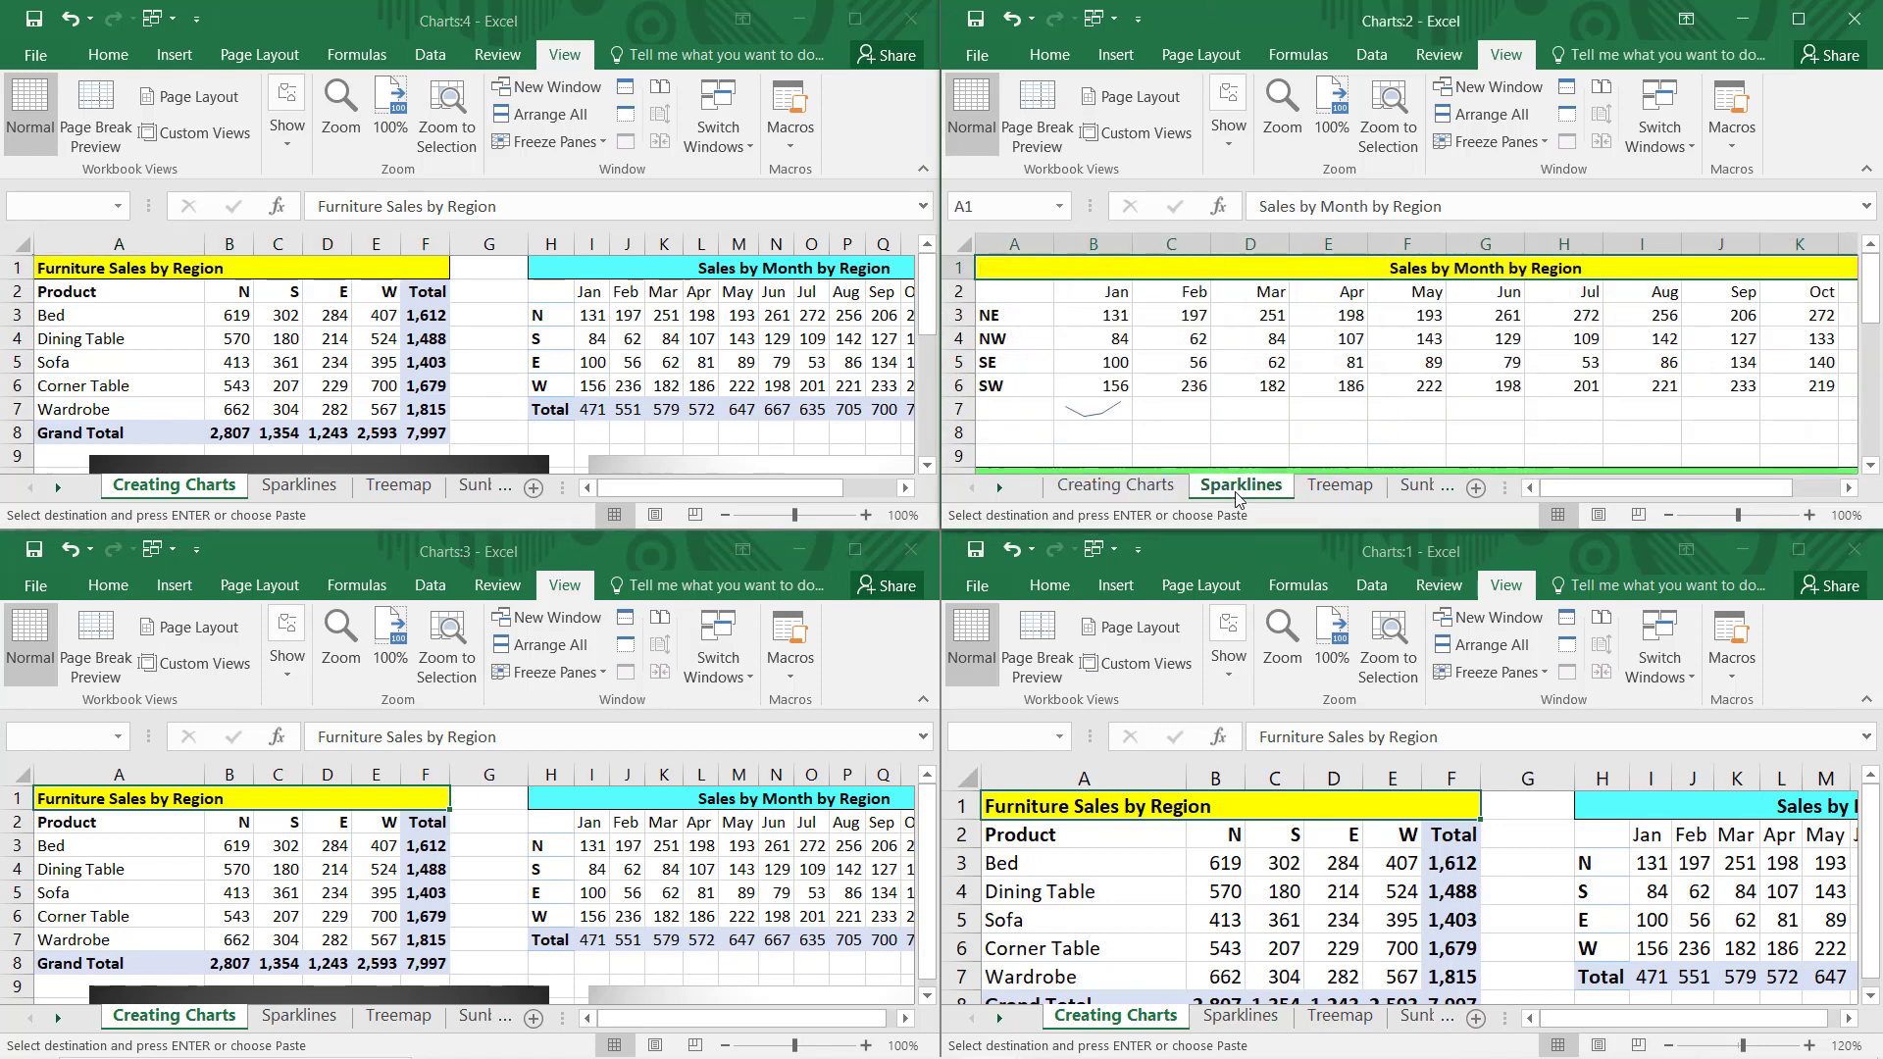
{"action": "left_click", "coordinate": [1314, 565]}
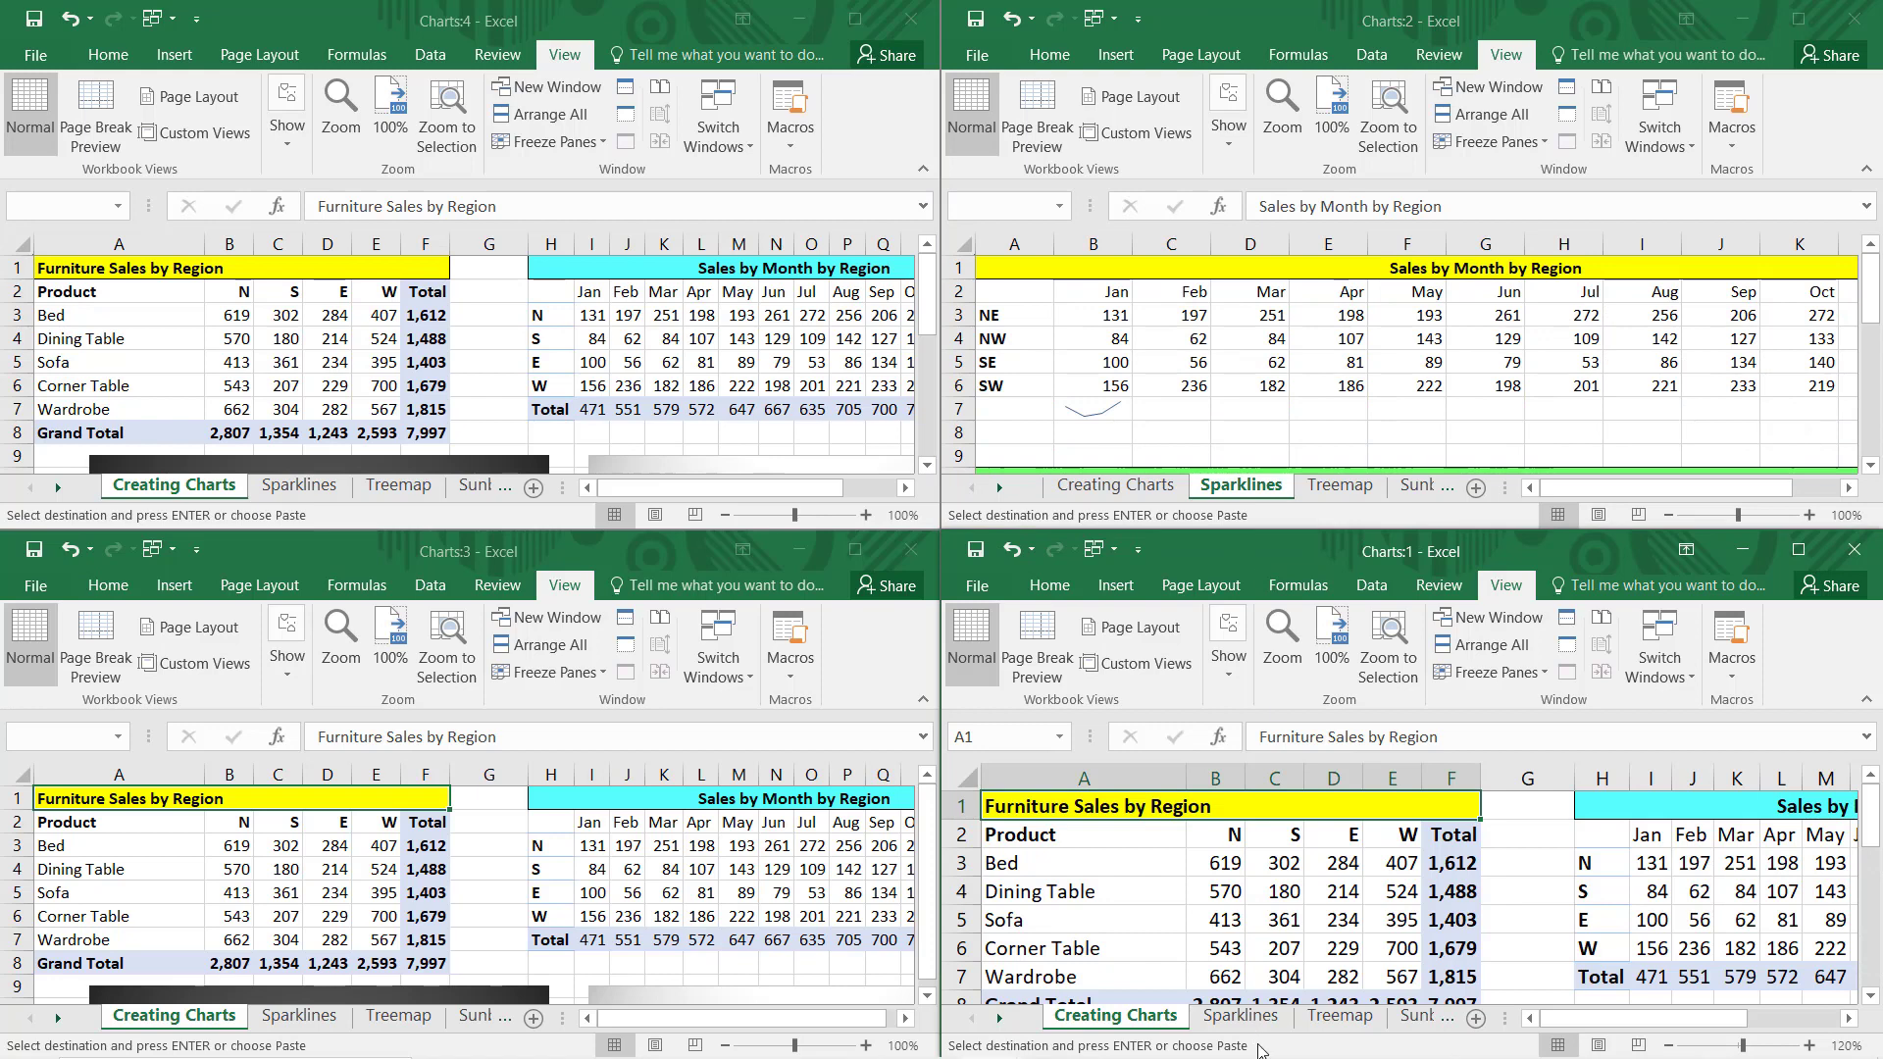
{"action": "left_click", "coordinate": [1353, 1022]}
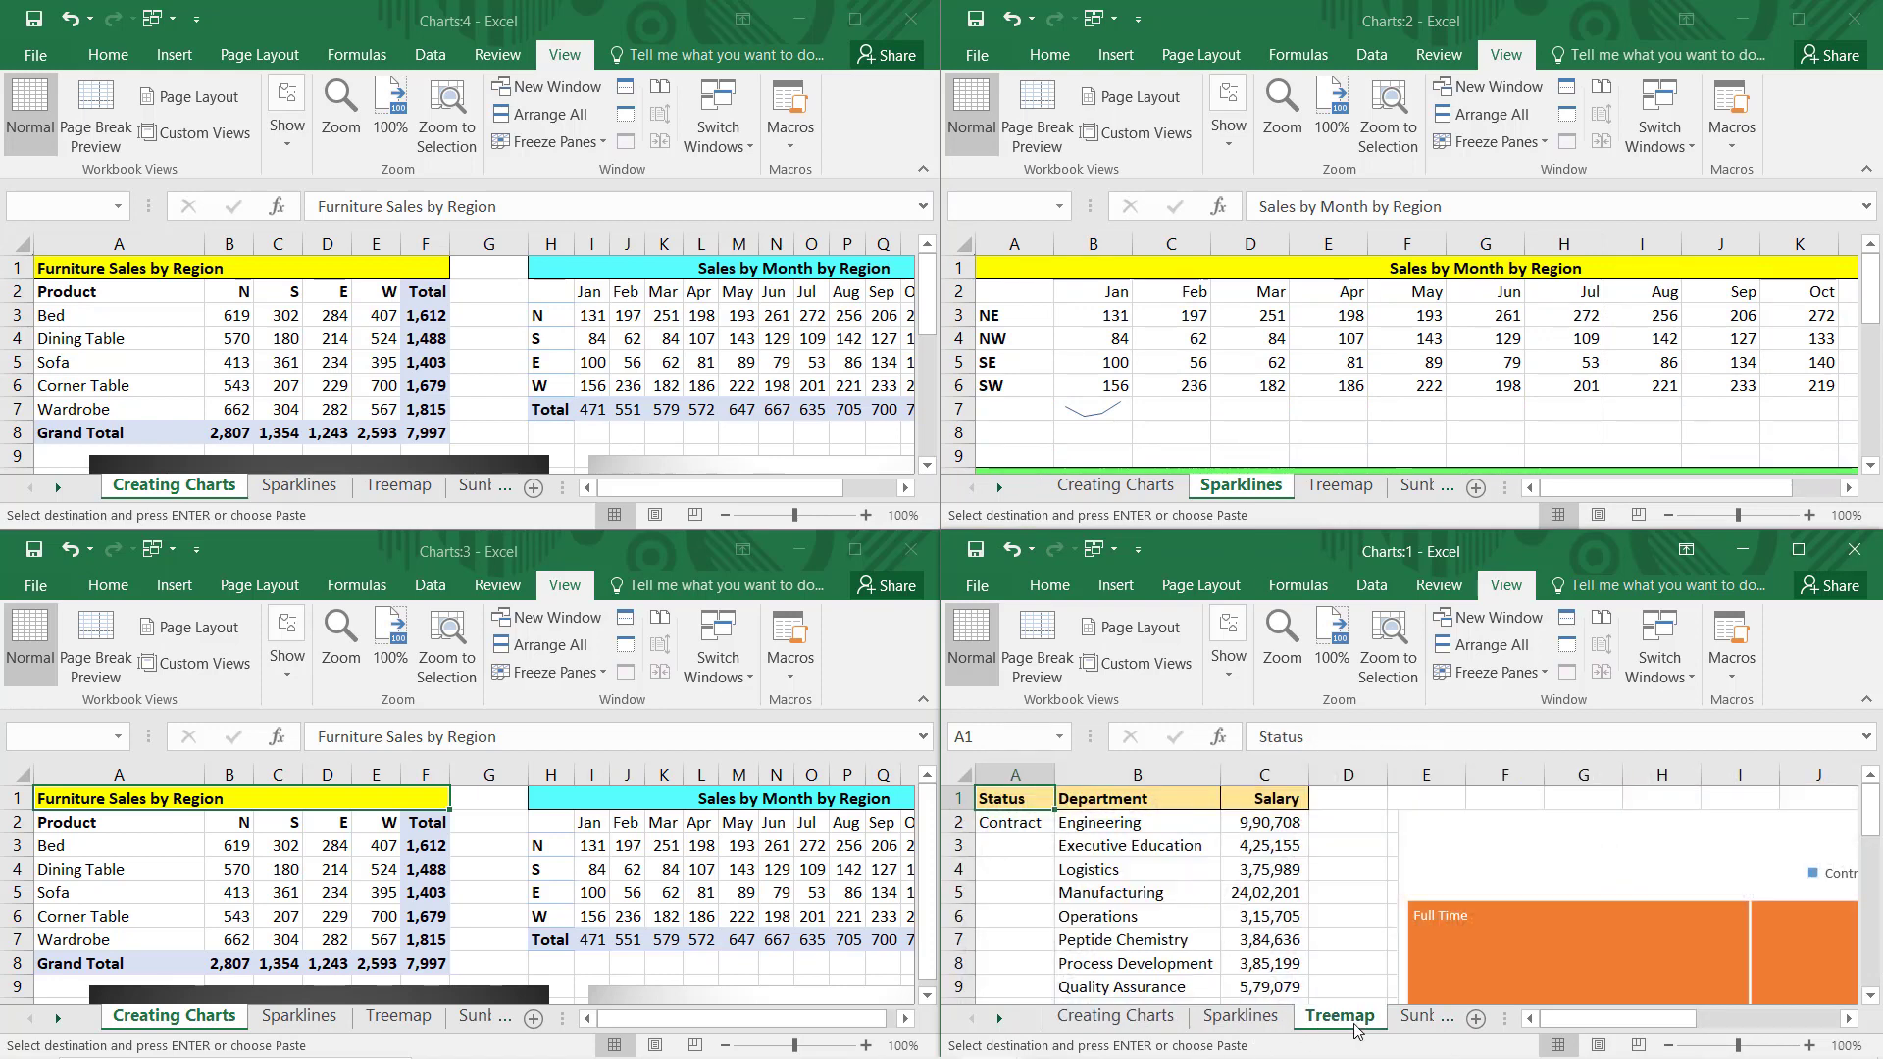
{"action": "left_click", "coordinate": [348, 552]}
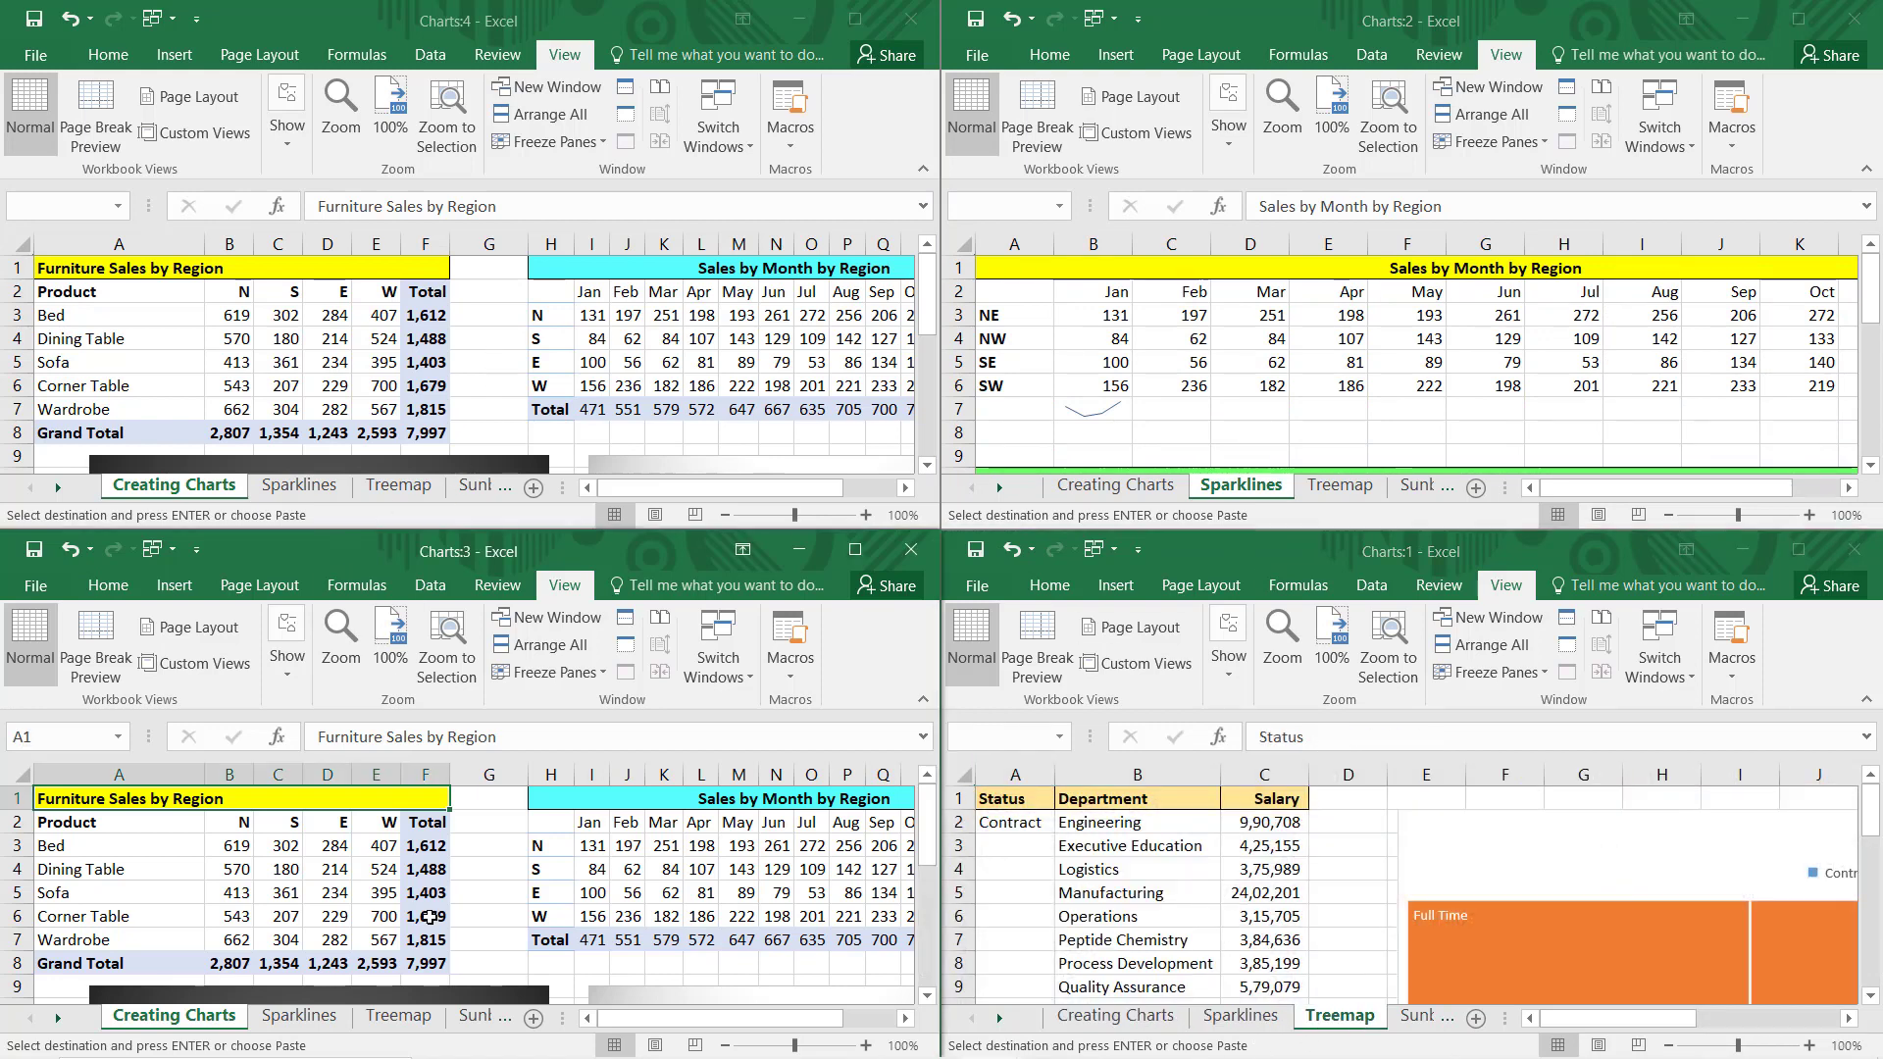
{"action": "left_click", "coordinate": [58, 1020]}
{"action": "left_click", "coordinate": [445, 1016]}
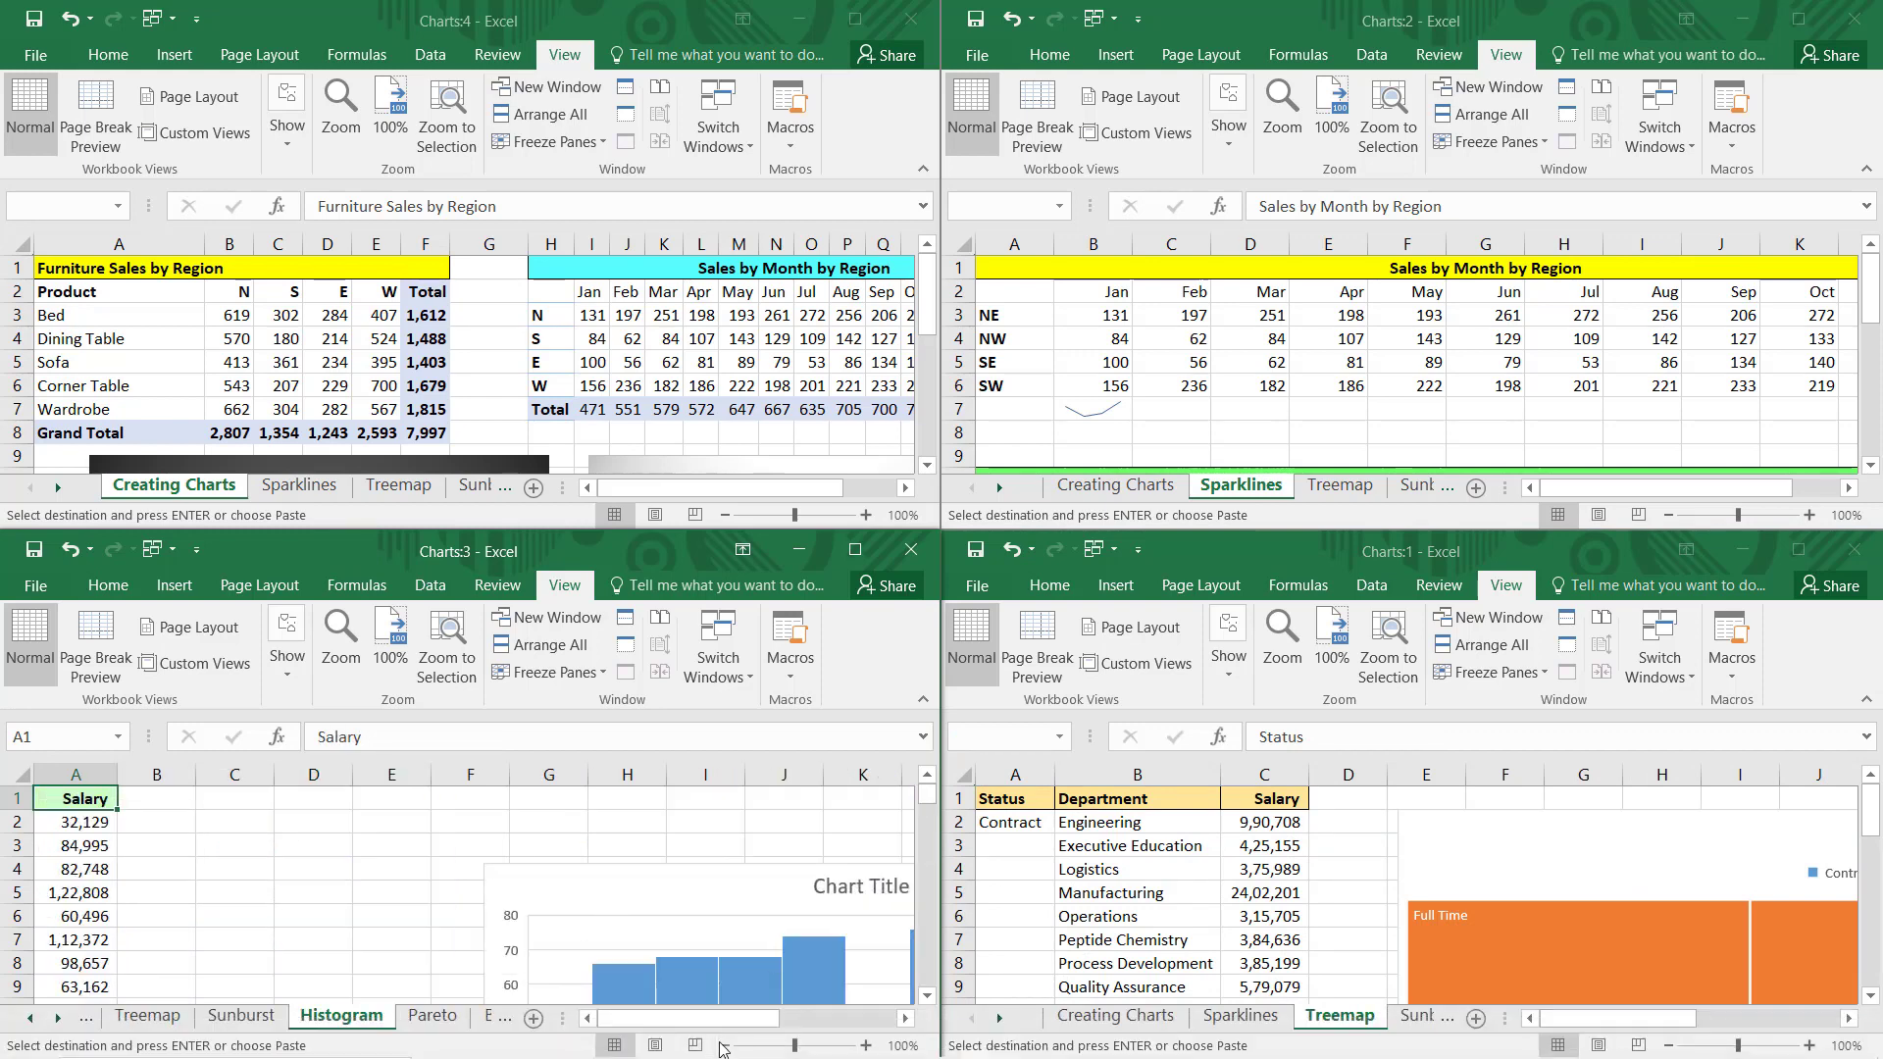
Step: Reduce the zoom of the Charts:3 and Charts:4 windows to 60%
{"action": "left_click", "coordinate": [725, 1046]}
{"action": "left_click", "coordinate": [725, 1045]}
{"action": "left_click", "coordinate": [725, 1045]}
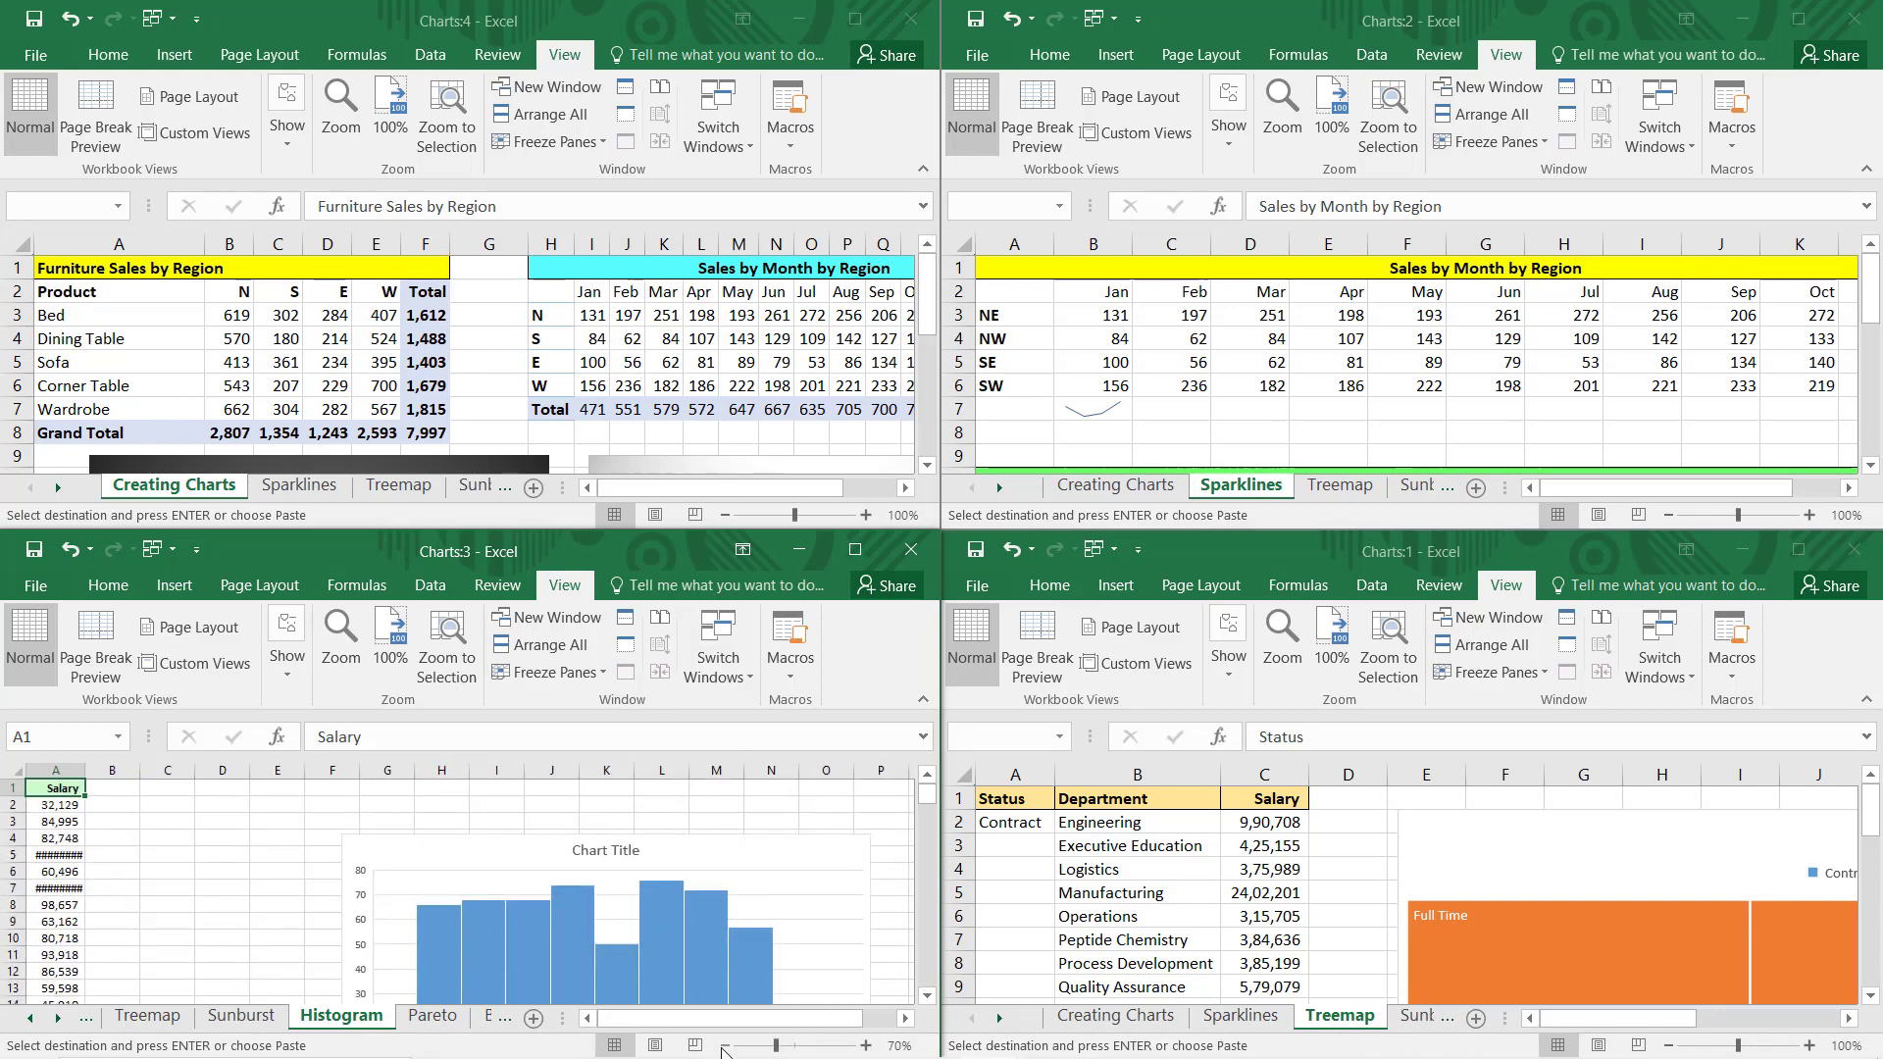
{"action": "left_click", "coordinate": [725, 1045]}
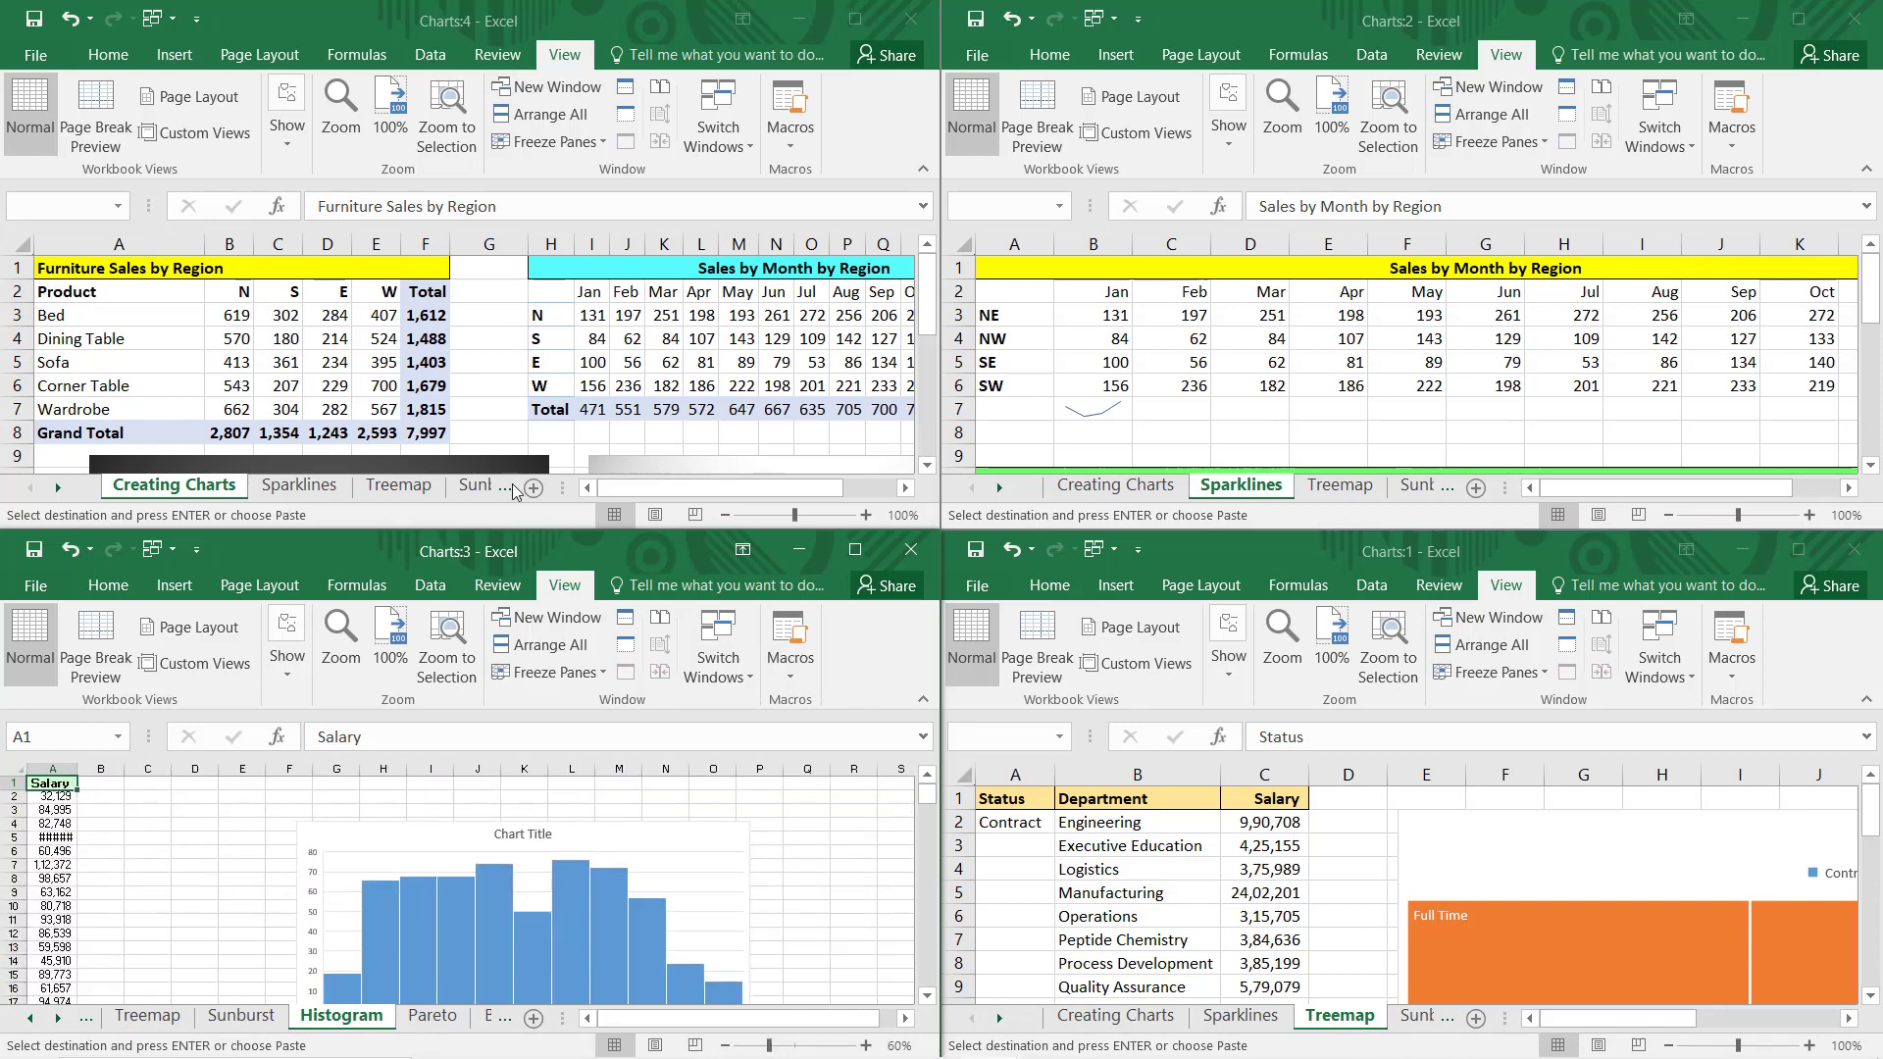
{"action": "left_click", "coordinate": [725, 515]}
{"action": "left_click", "coordinate": [725, 515]}
{"action": "left_click", "coordinate": [725, 515]}
{"action": "left_click", "coordinate": [725, 515]}
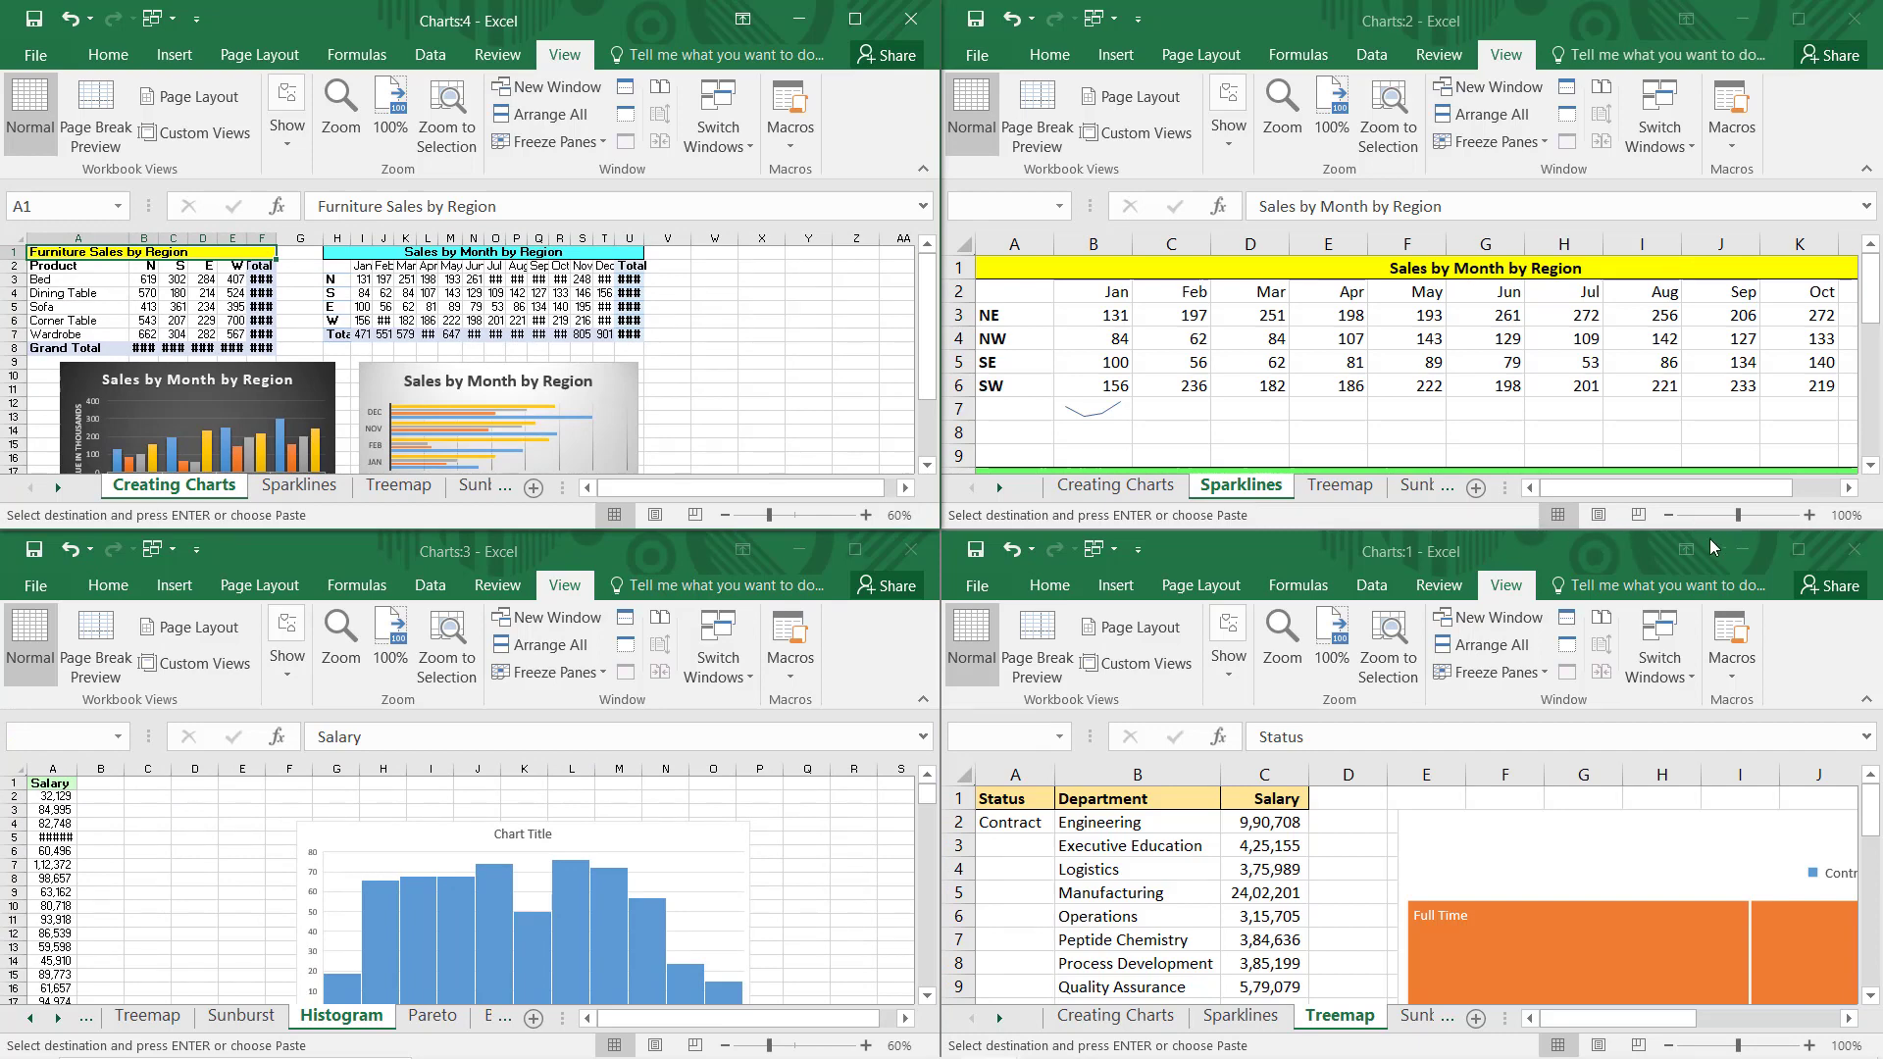
Step: Reduce the zoom of the Charts:2 window to 60% and of the Charts:1 window to 50%
{"action": "left_click", "coordinate": [1669, 515]}
{"action": "left_click", "coordinate": [1668, 515]}
{"action": "left_click", "coordinate": [1668, 515]}
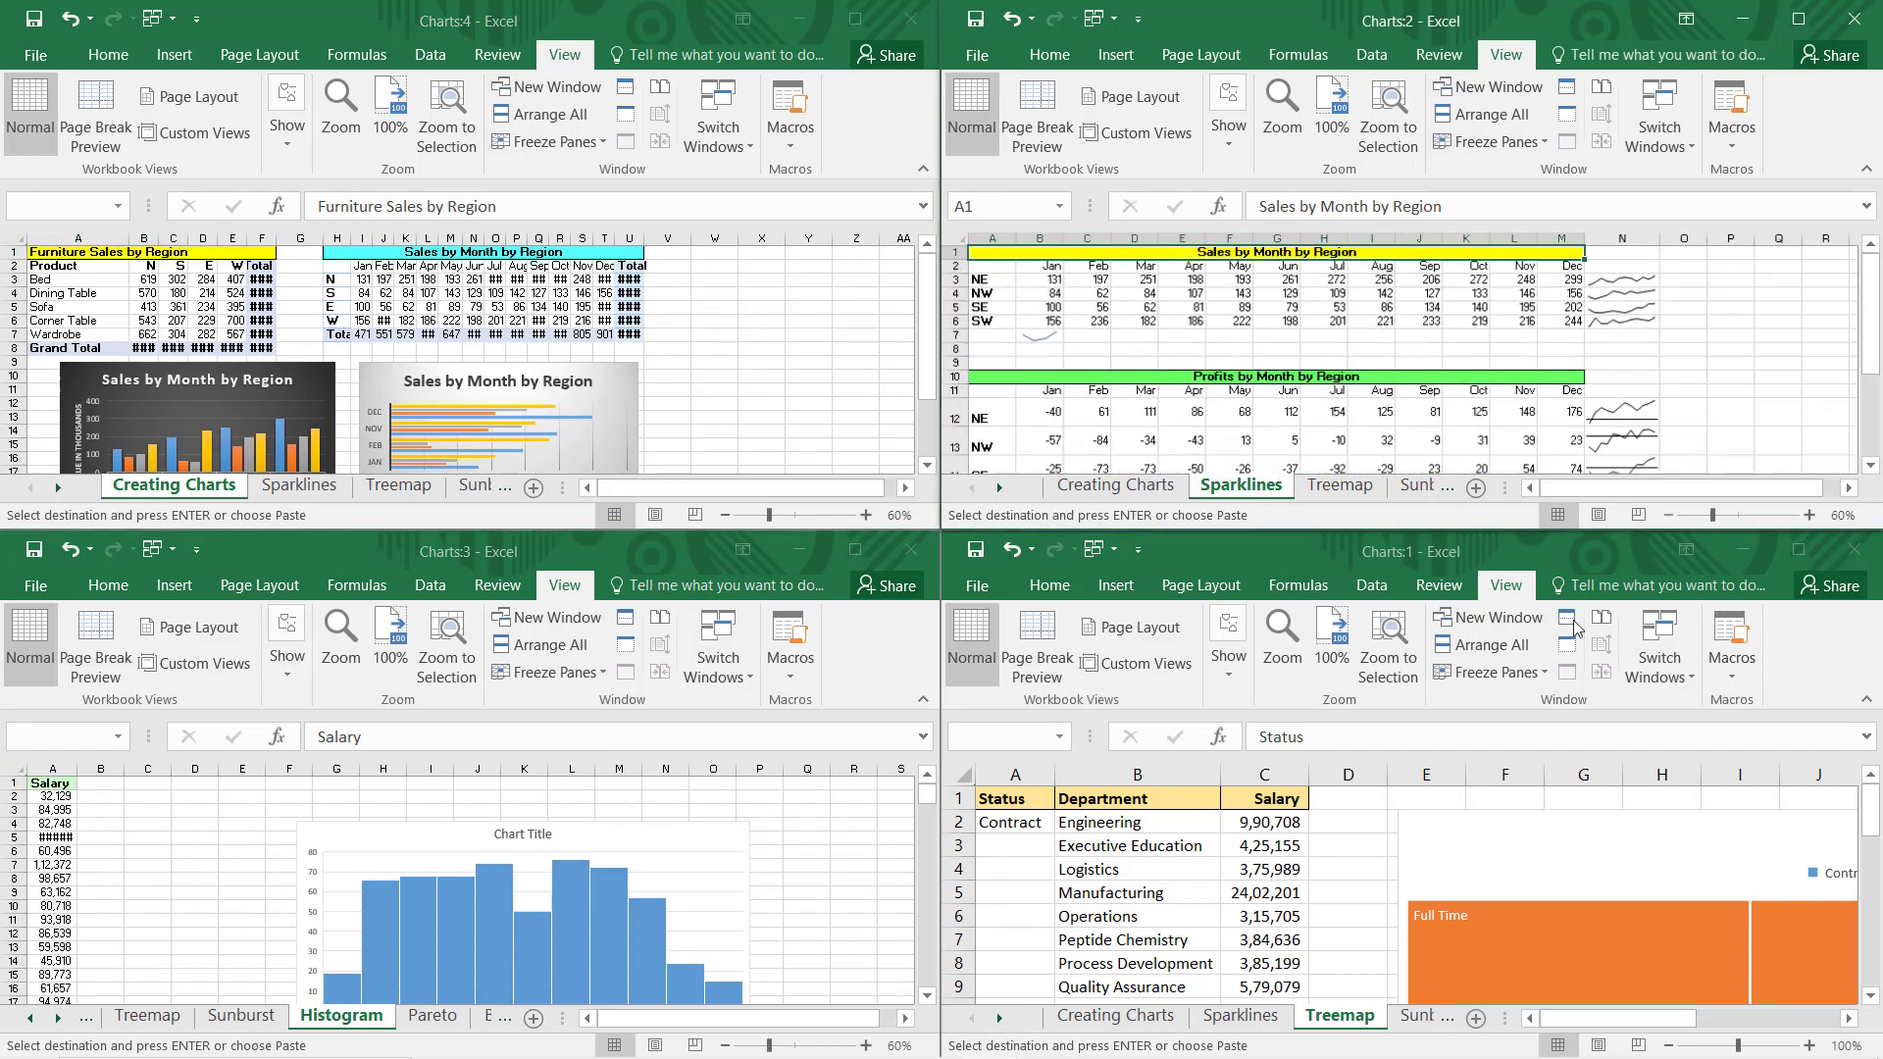
{"action": "left_click", "coordinate": [1668, 515]}
{"action": "left_click", "coordinate": [1669, 1045]}
{"action": "left_click", "coordinate": [1669, 1045]}
{"action": "left_click", "coordinate": [1669, 1046]}
{"action": "left_click", "coordinate": [1669, 1046]}
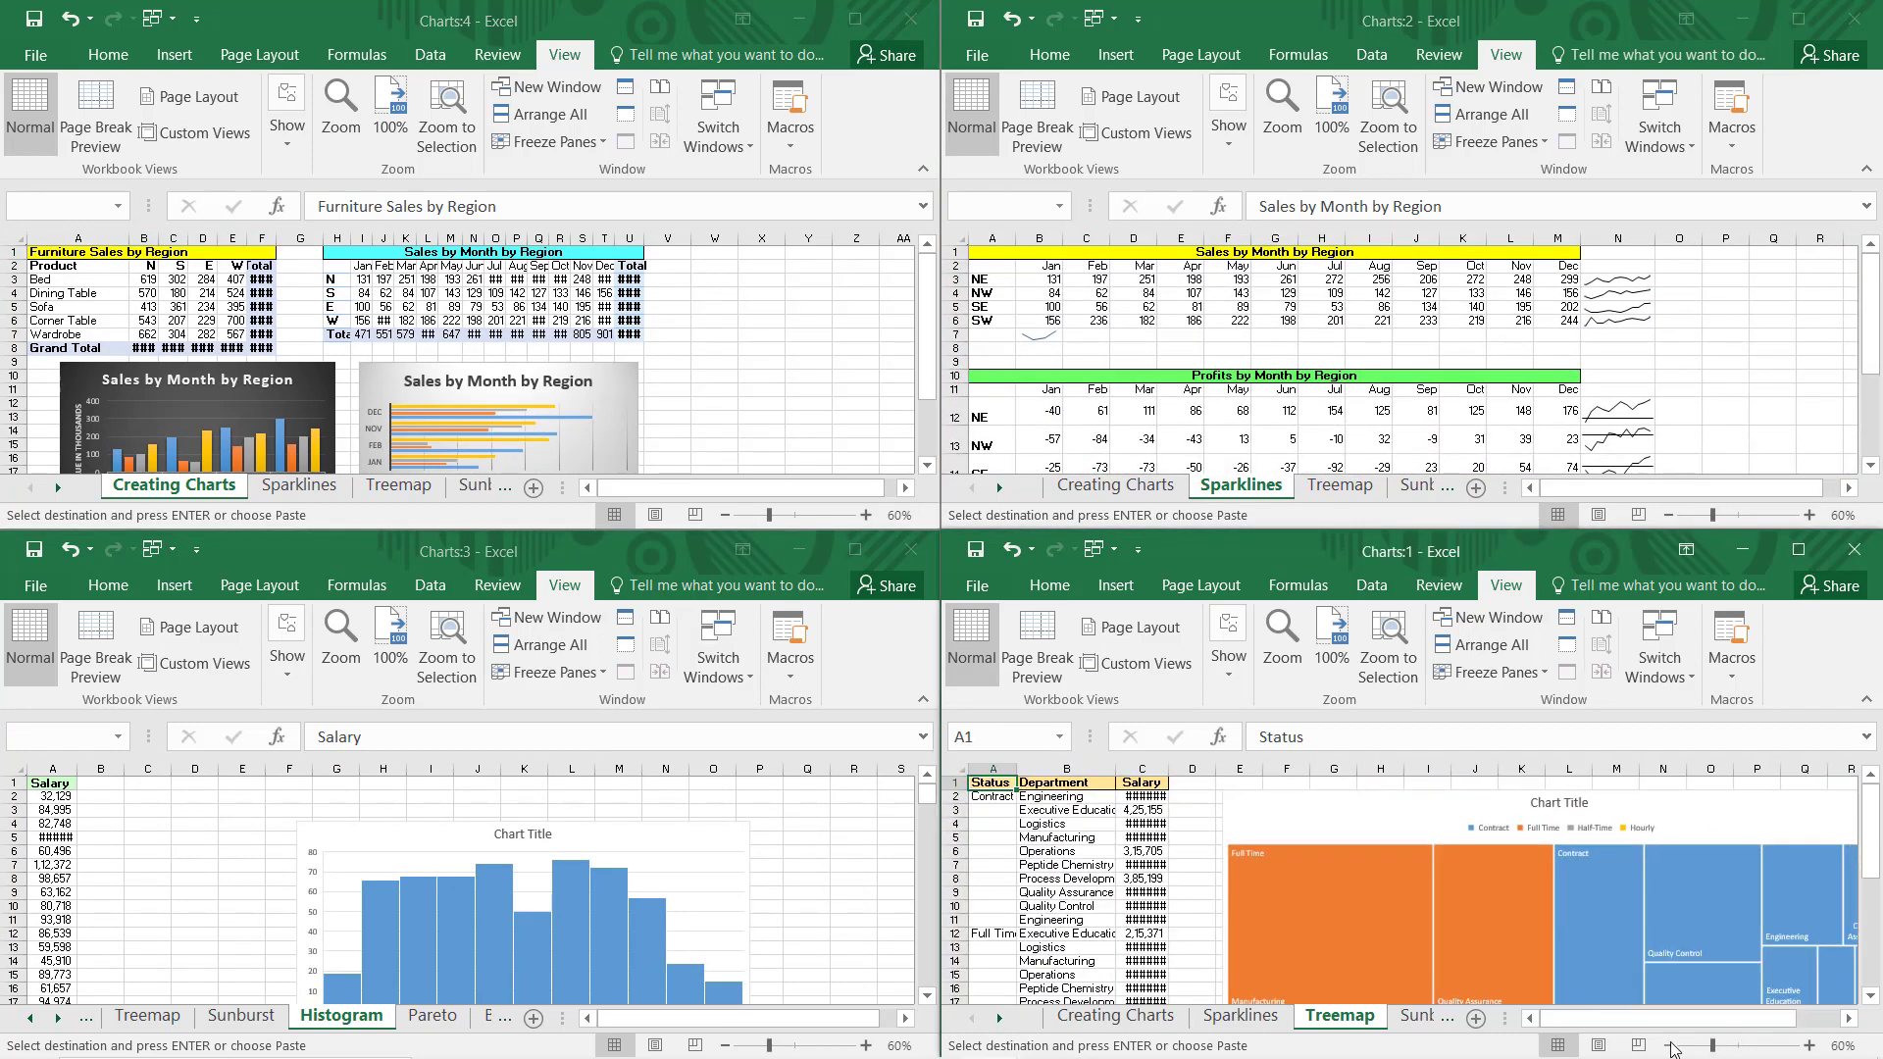
{"action": "left_click", "coordinate": [1669, 1045]}
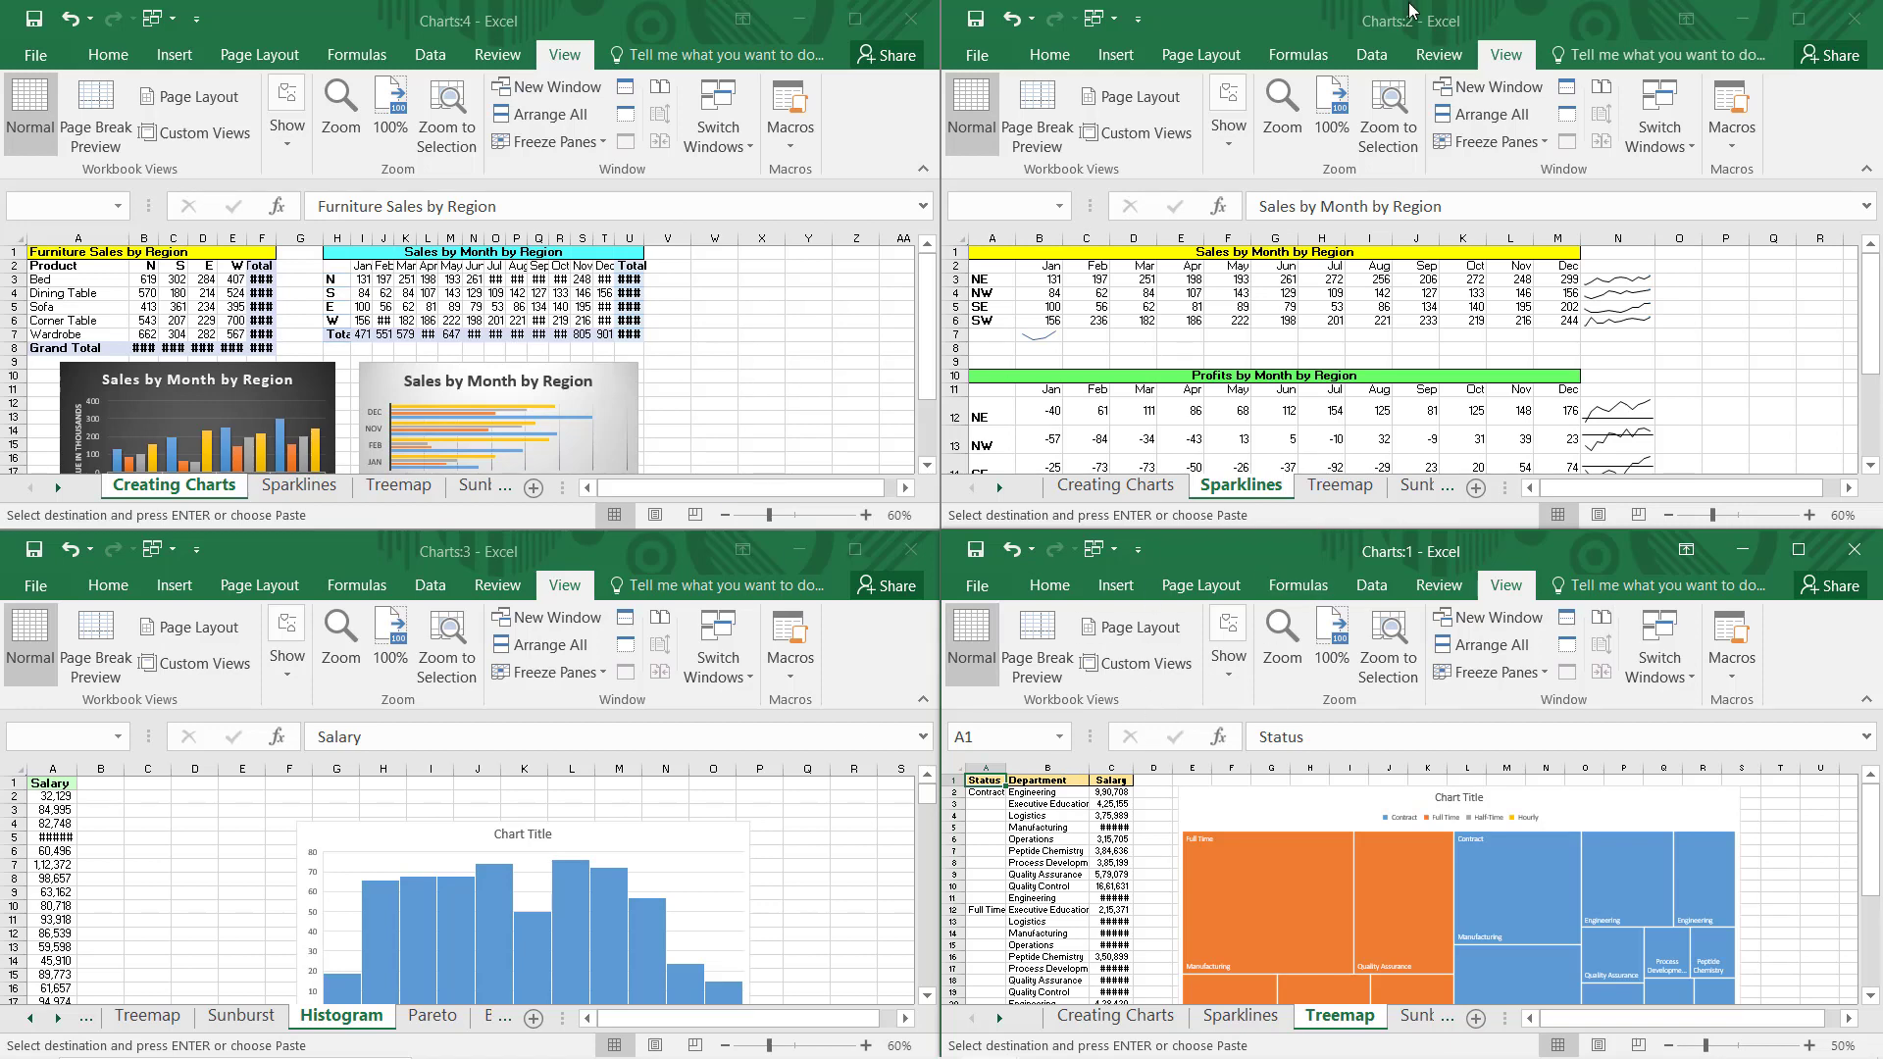
Step: Collapse the ribbon to show only its tabs in all four Charts windows
{"action": "left_click", "coordinate": [1499, 57]}
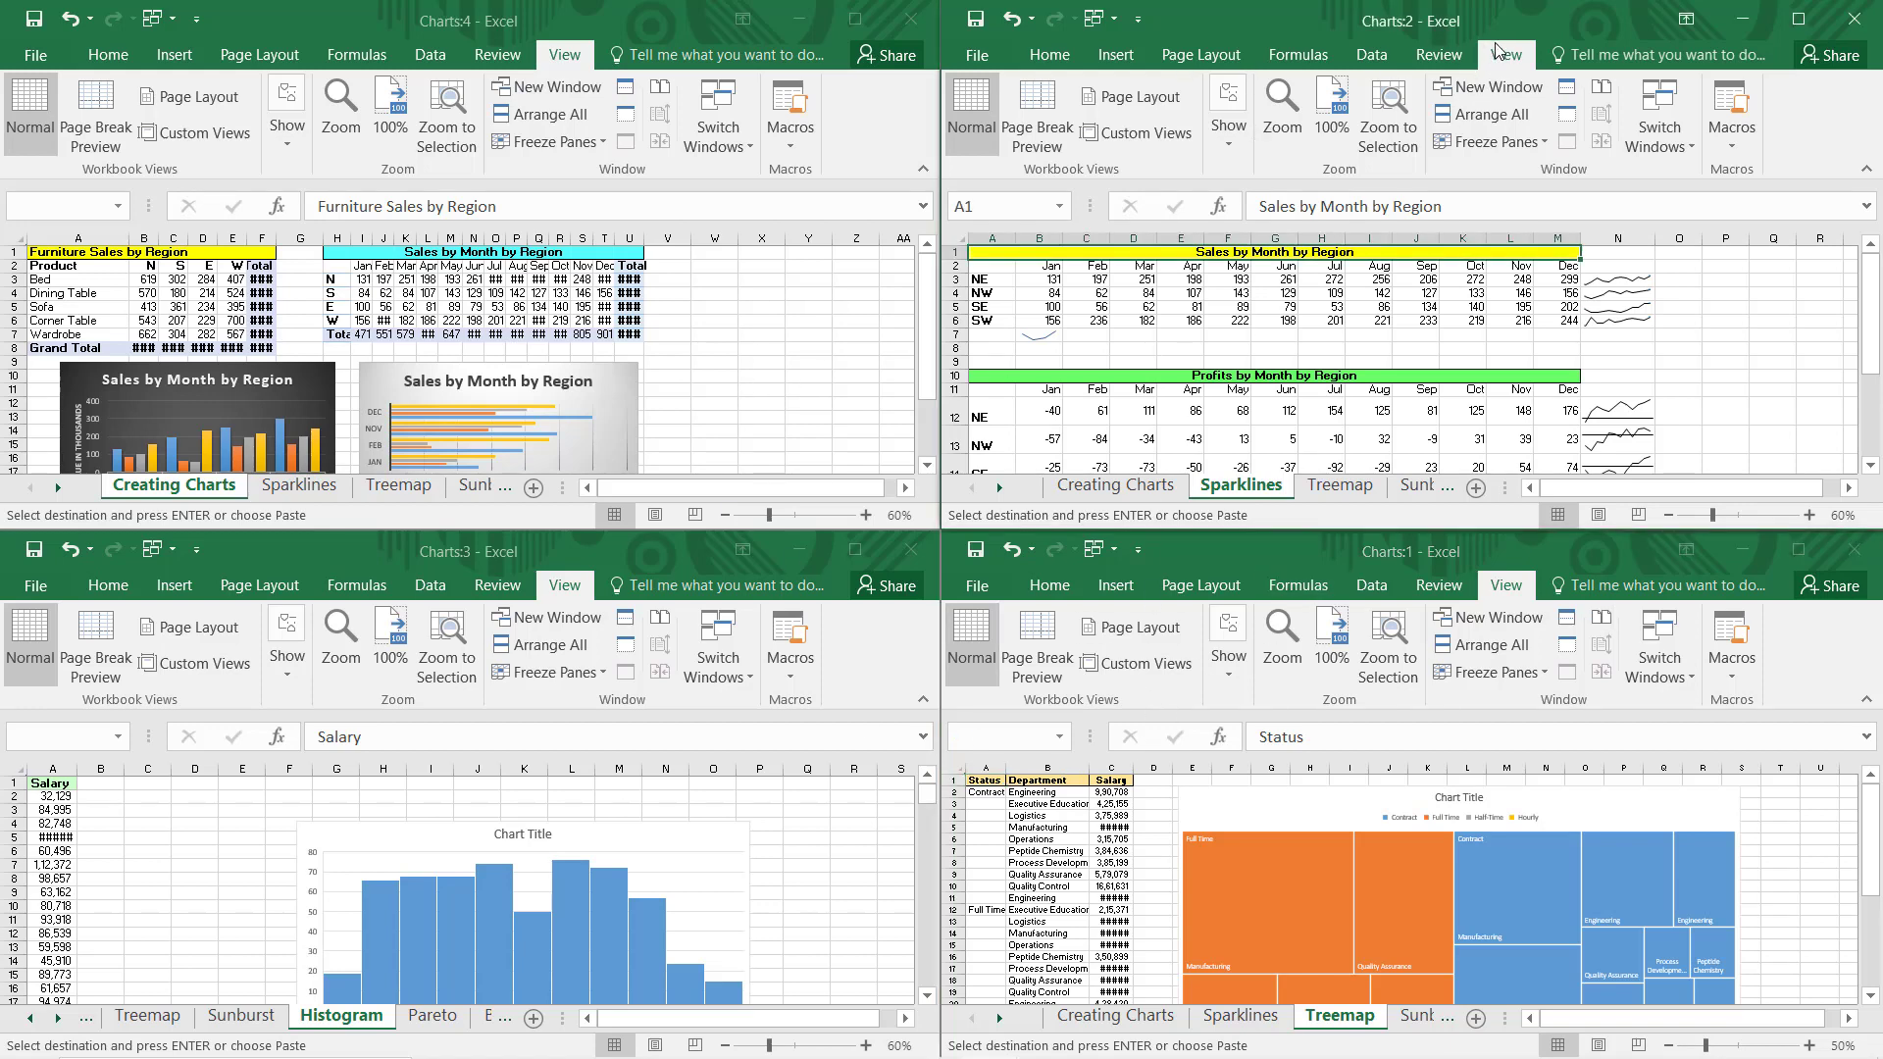
{"action": "double_click", "coordinate": [1499, 57]}
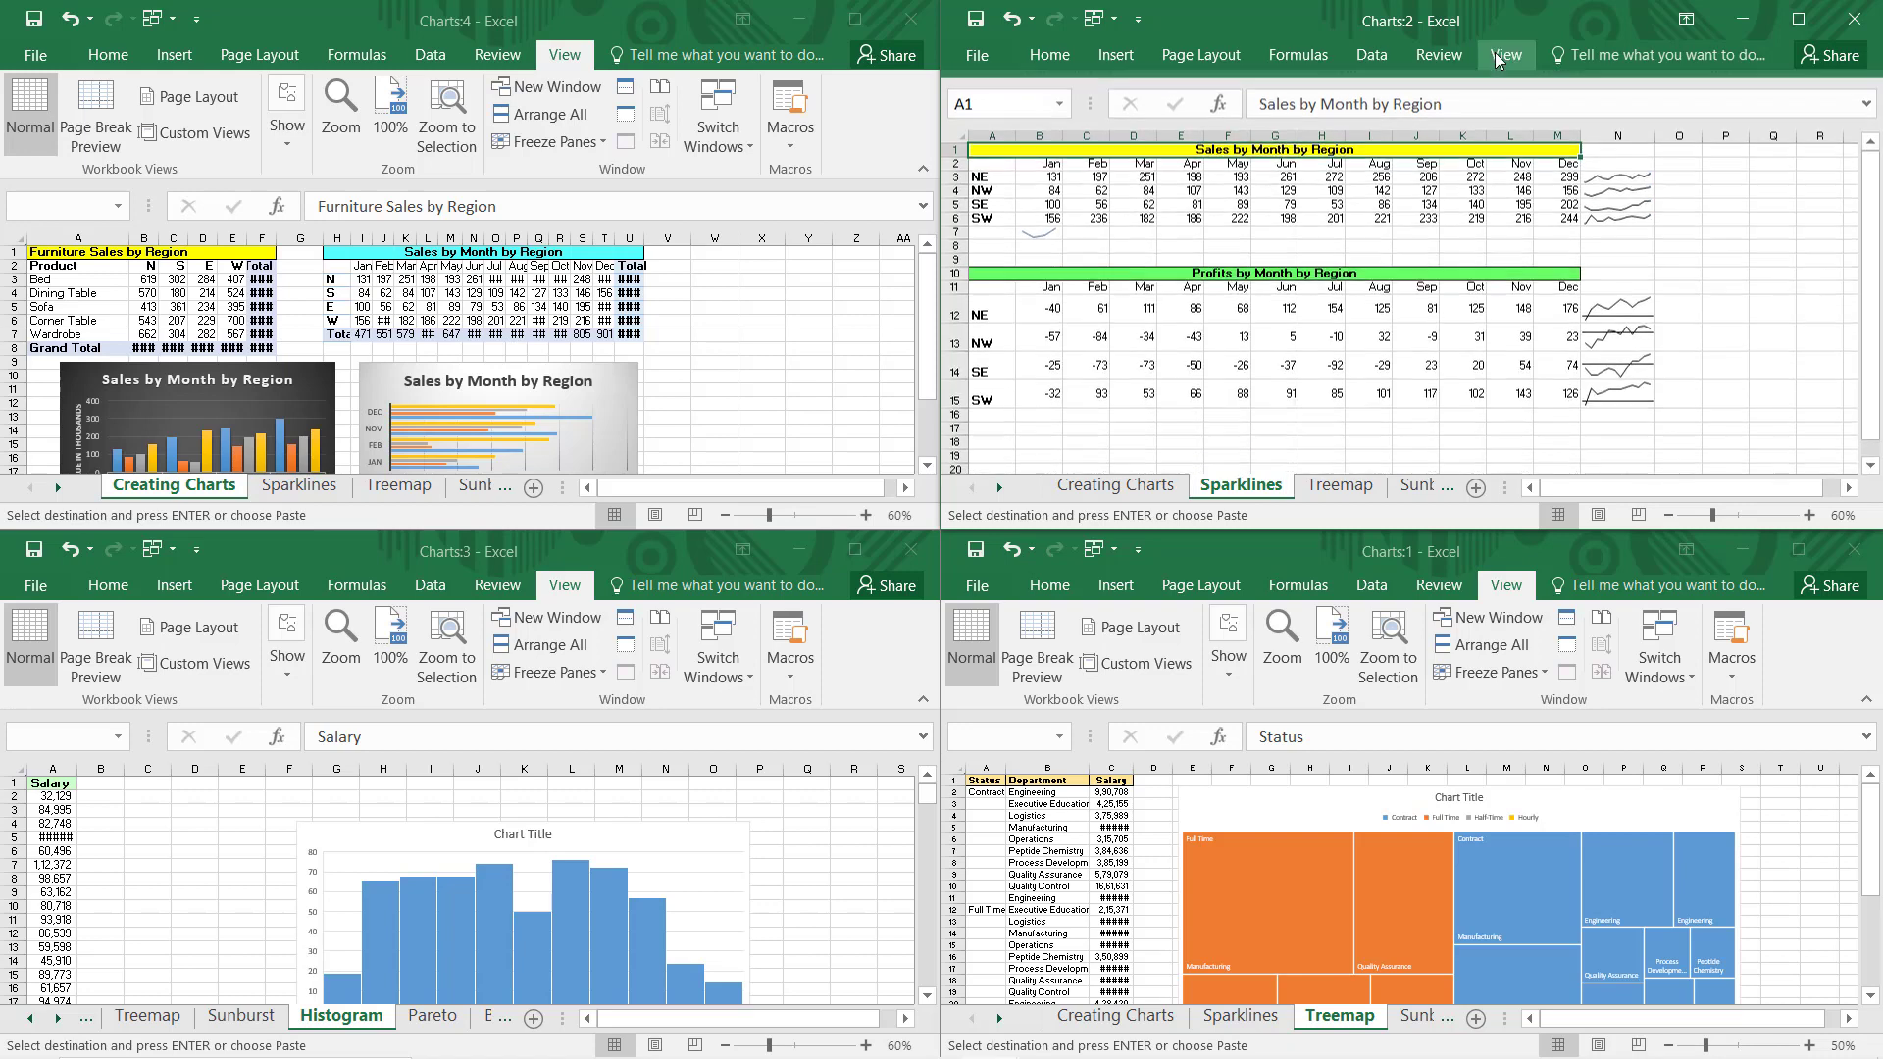
{"action": "left_click", "coordinate": [1499, 593]}
{"action": "double_click", "coordinate": [1499, 593]}
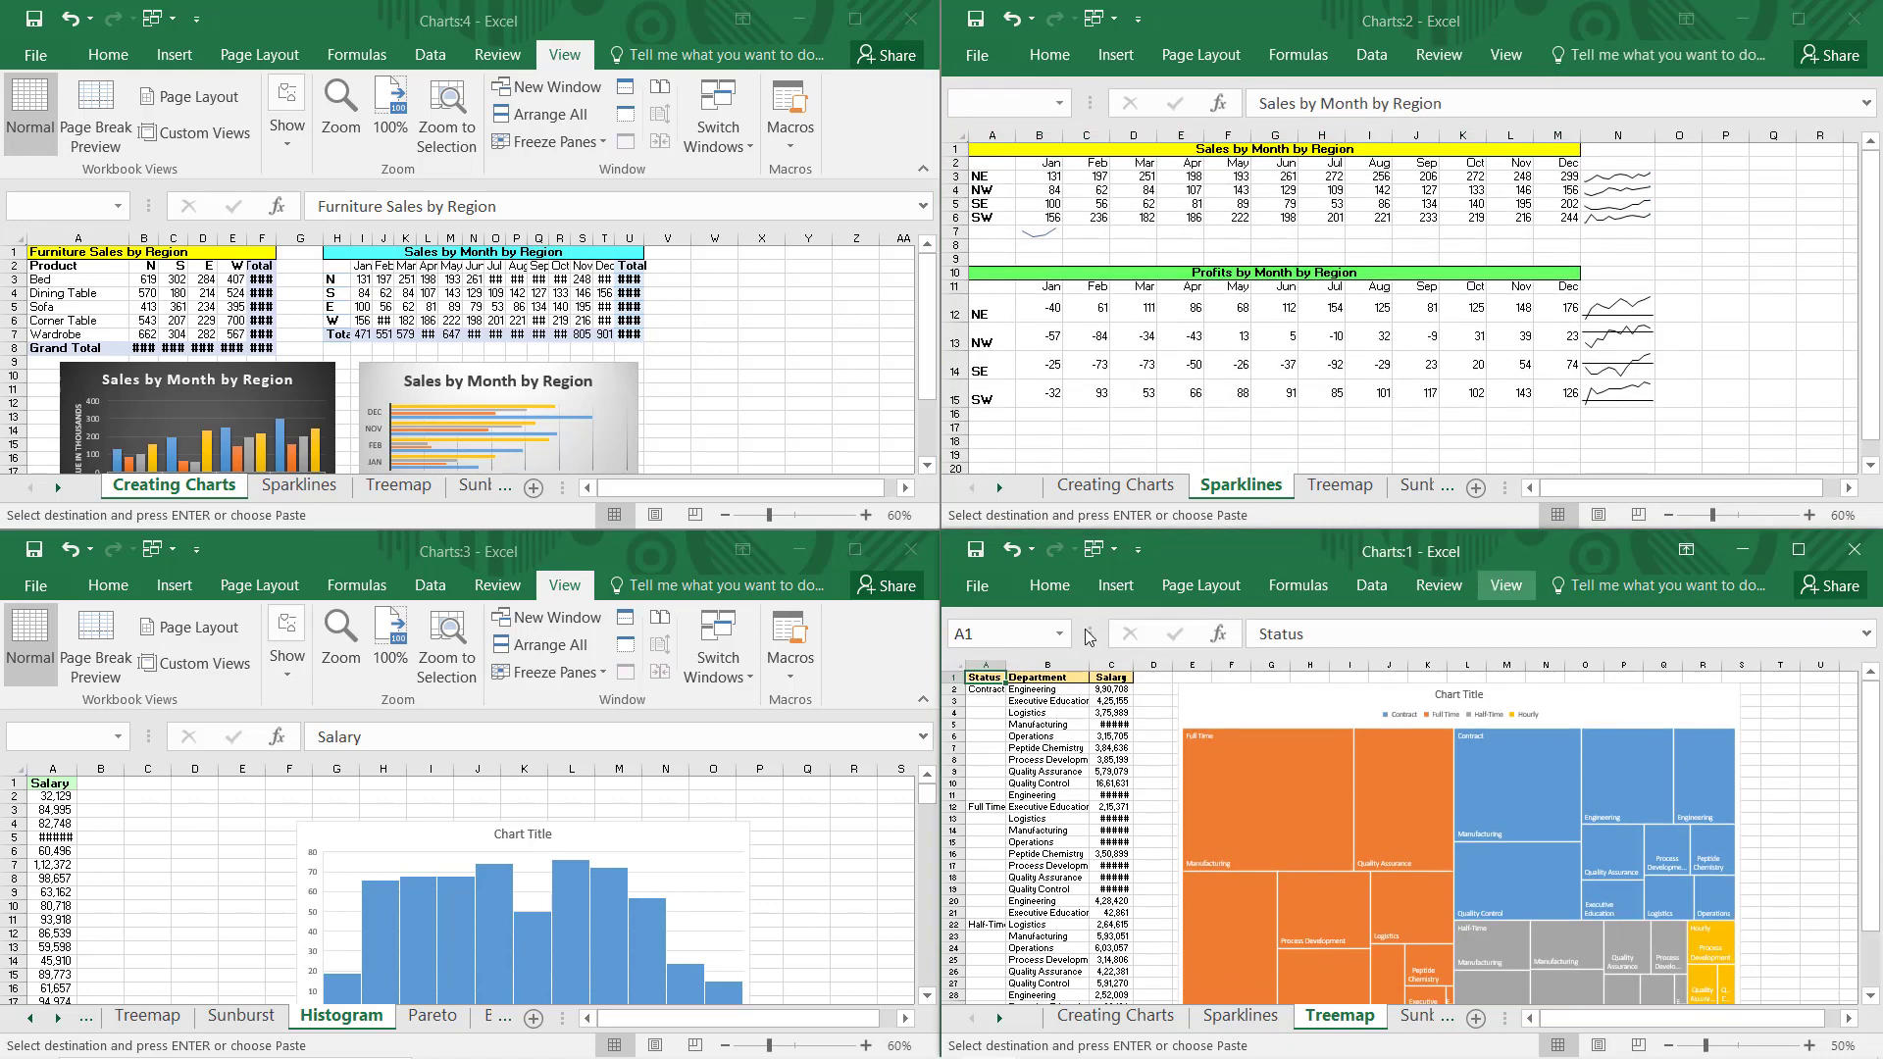
{"action": "left_click", "coordinate": [564, 586]}
{"action": "double_click", "coordinate": [565, 586]}
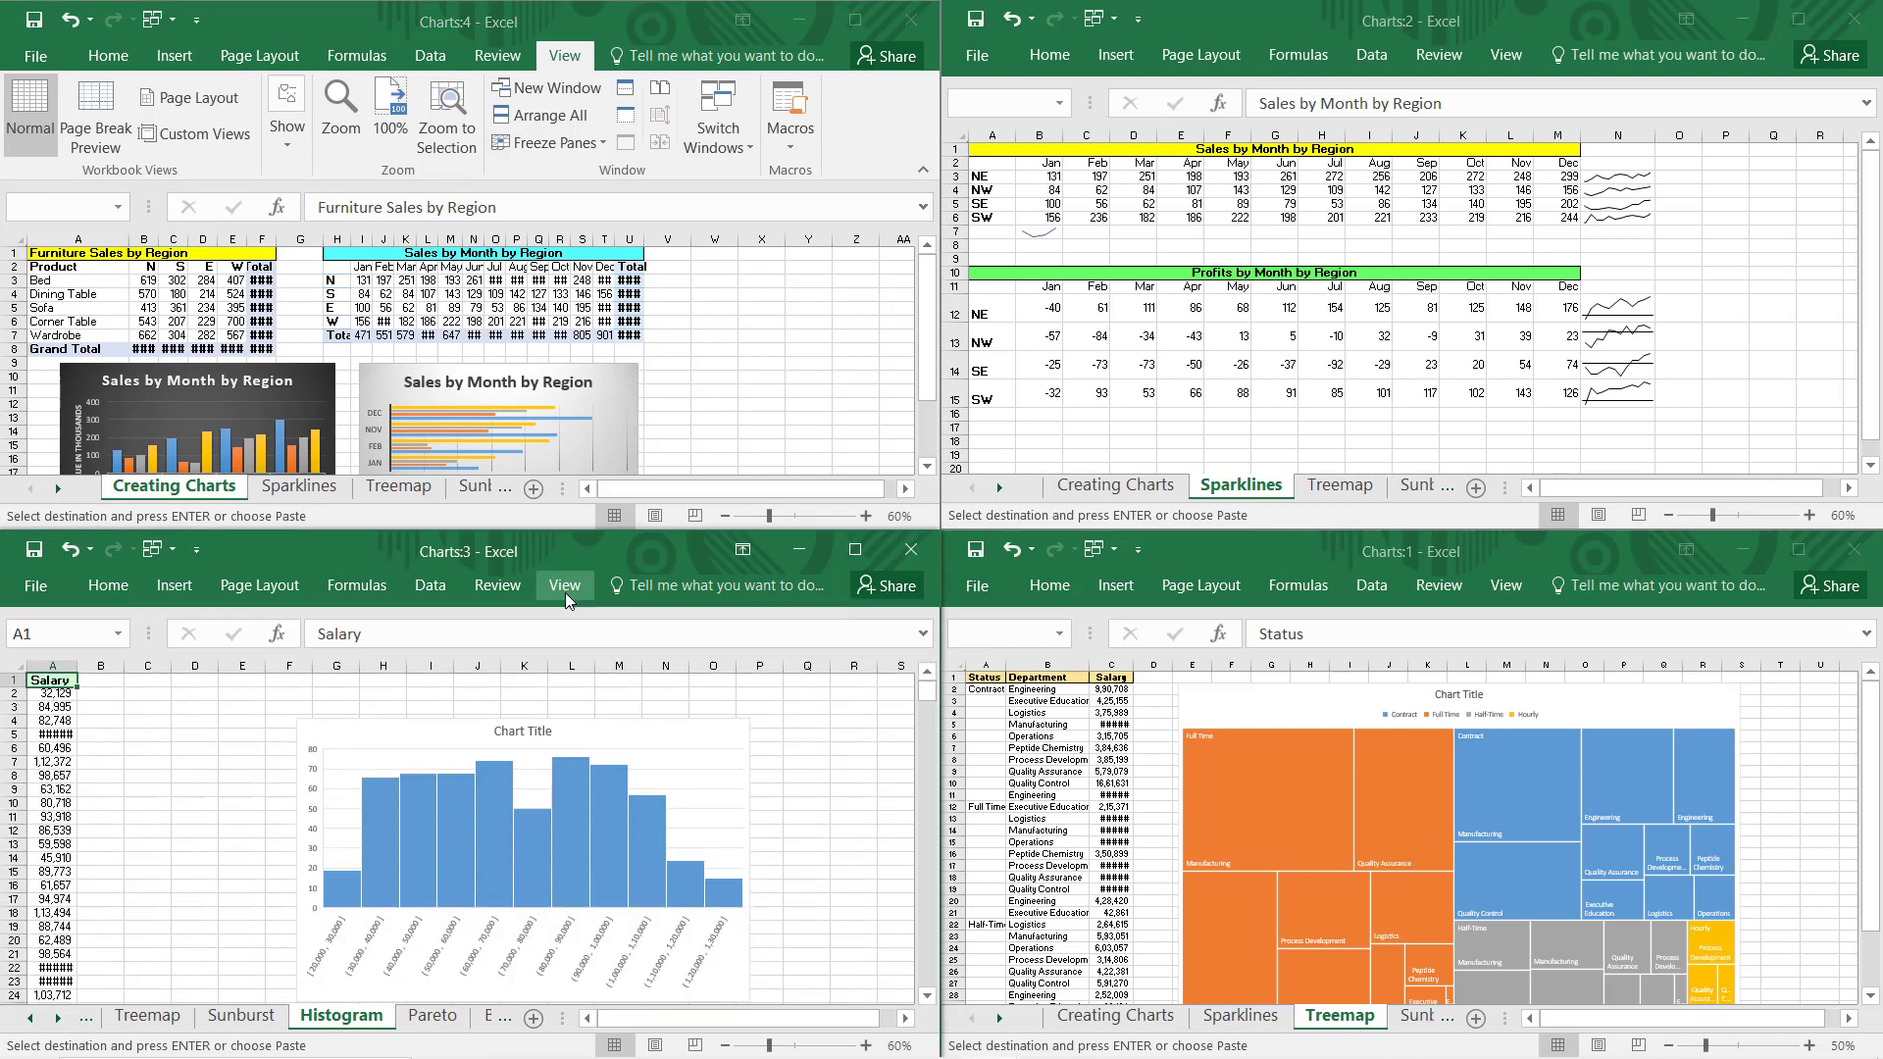
{"action": "left_click", "coordinate": [574, 54]}
{"action": "double_click", "coordinate": [572, 56]}
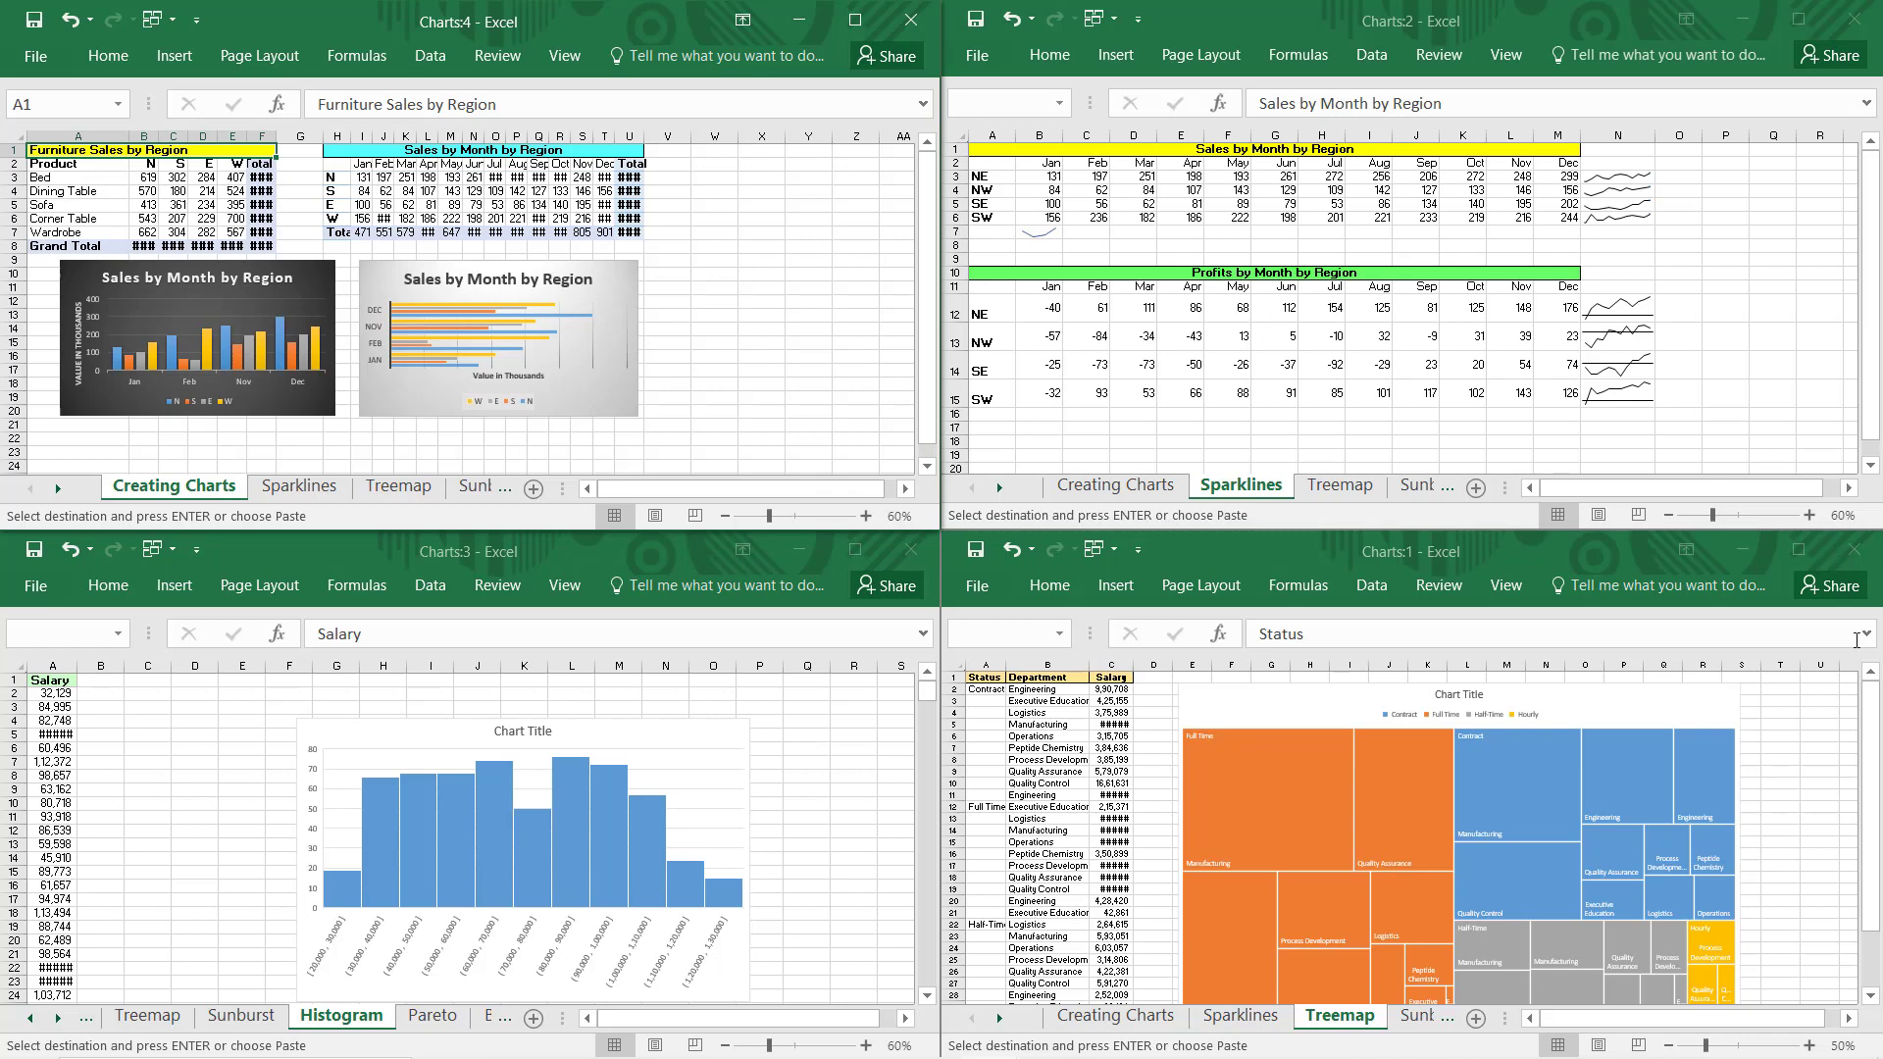
Step: Close the three Charts workbook windows showing the Treemap, Sparklines and Creating Charts sheets, keeping the window with the Histogram sheet
{"action": "left_click", "coordinate": [1875, 571]}
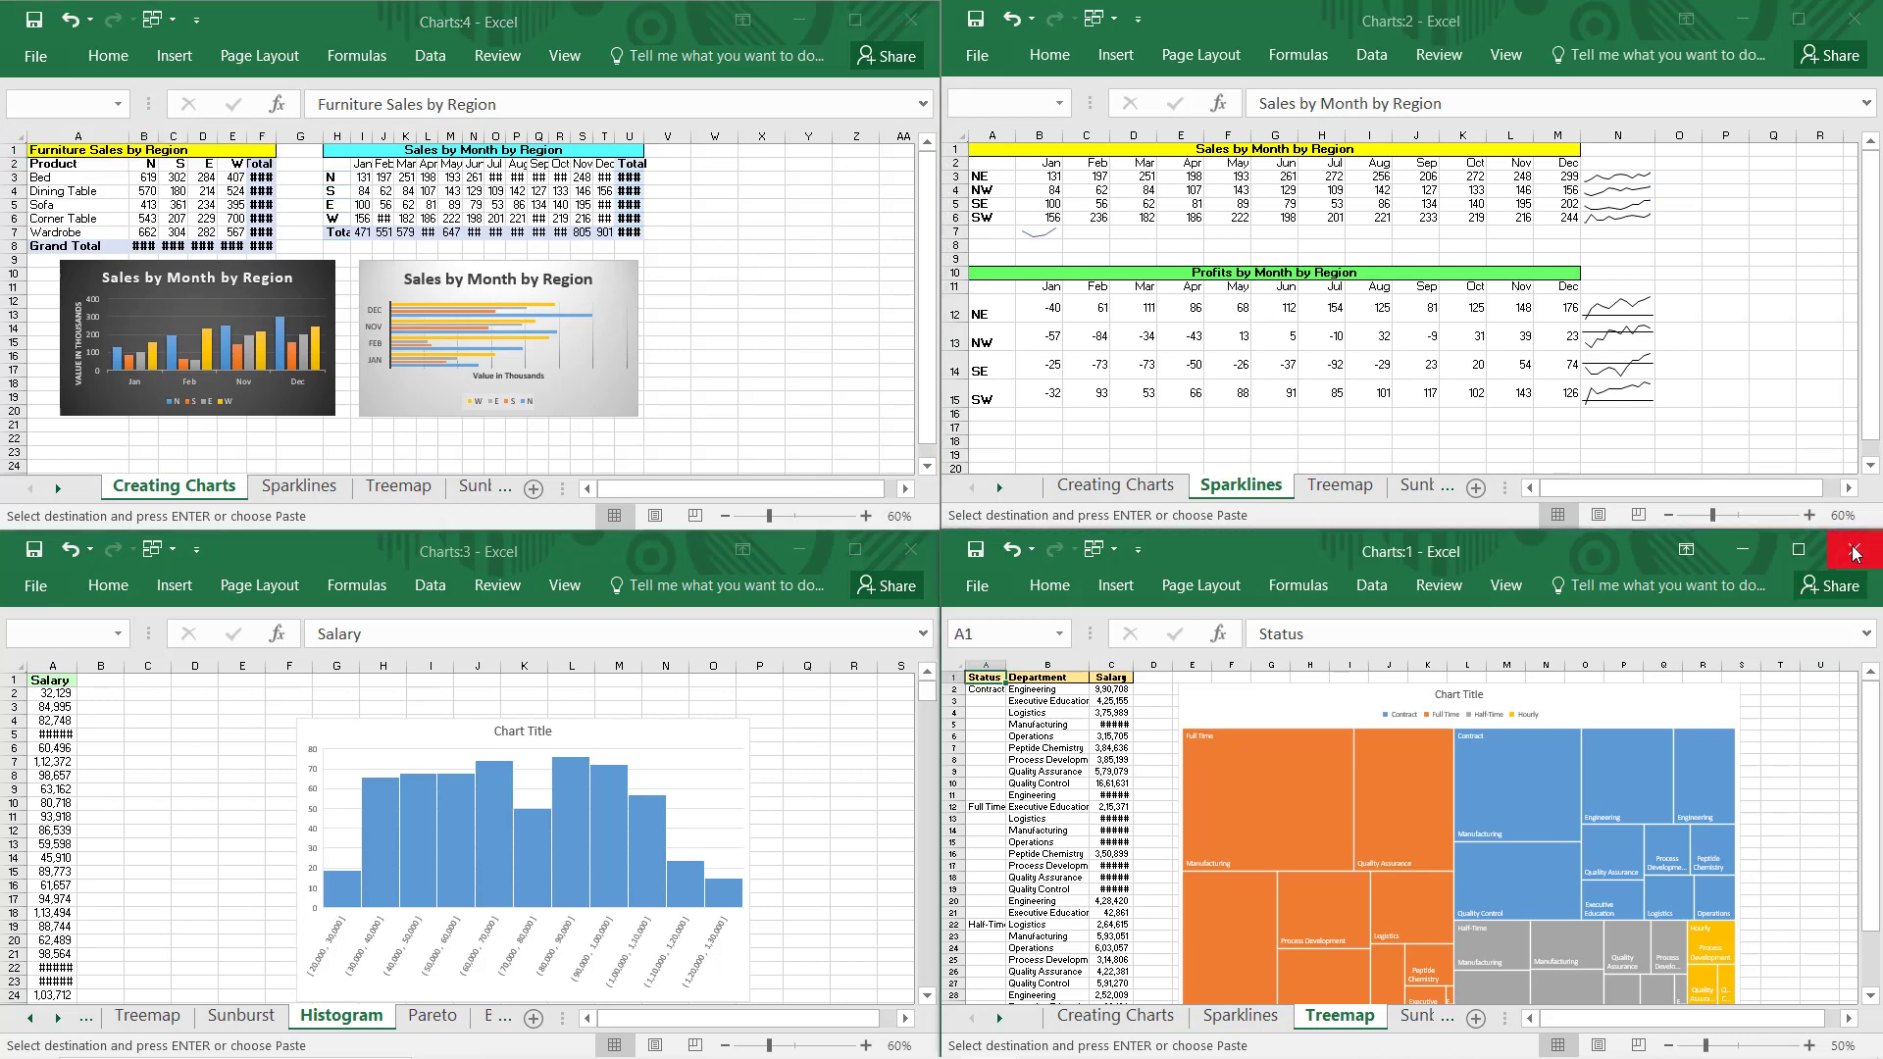
{"action": "left_click", "coordinate": [1855, 554]}
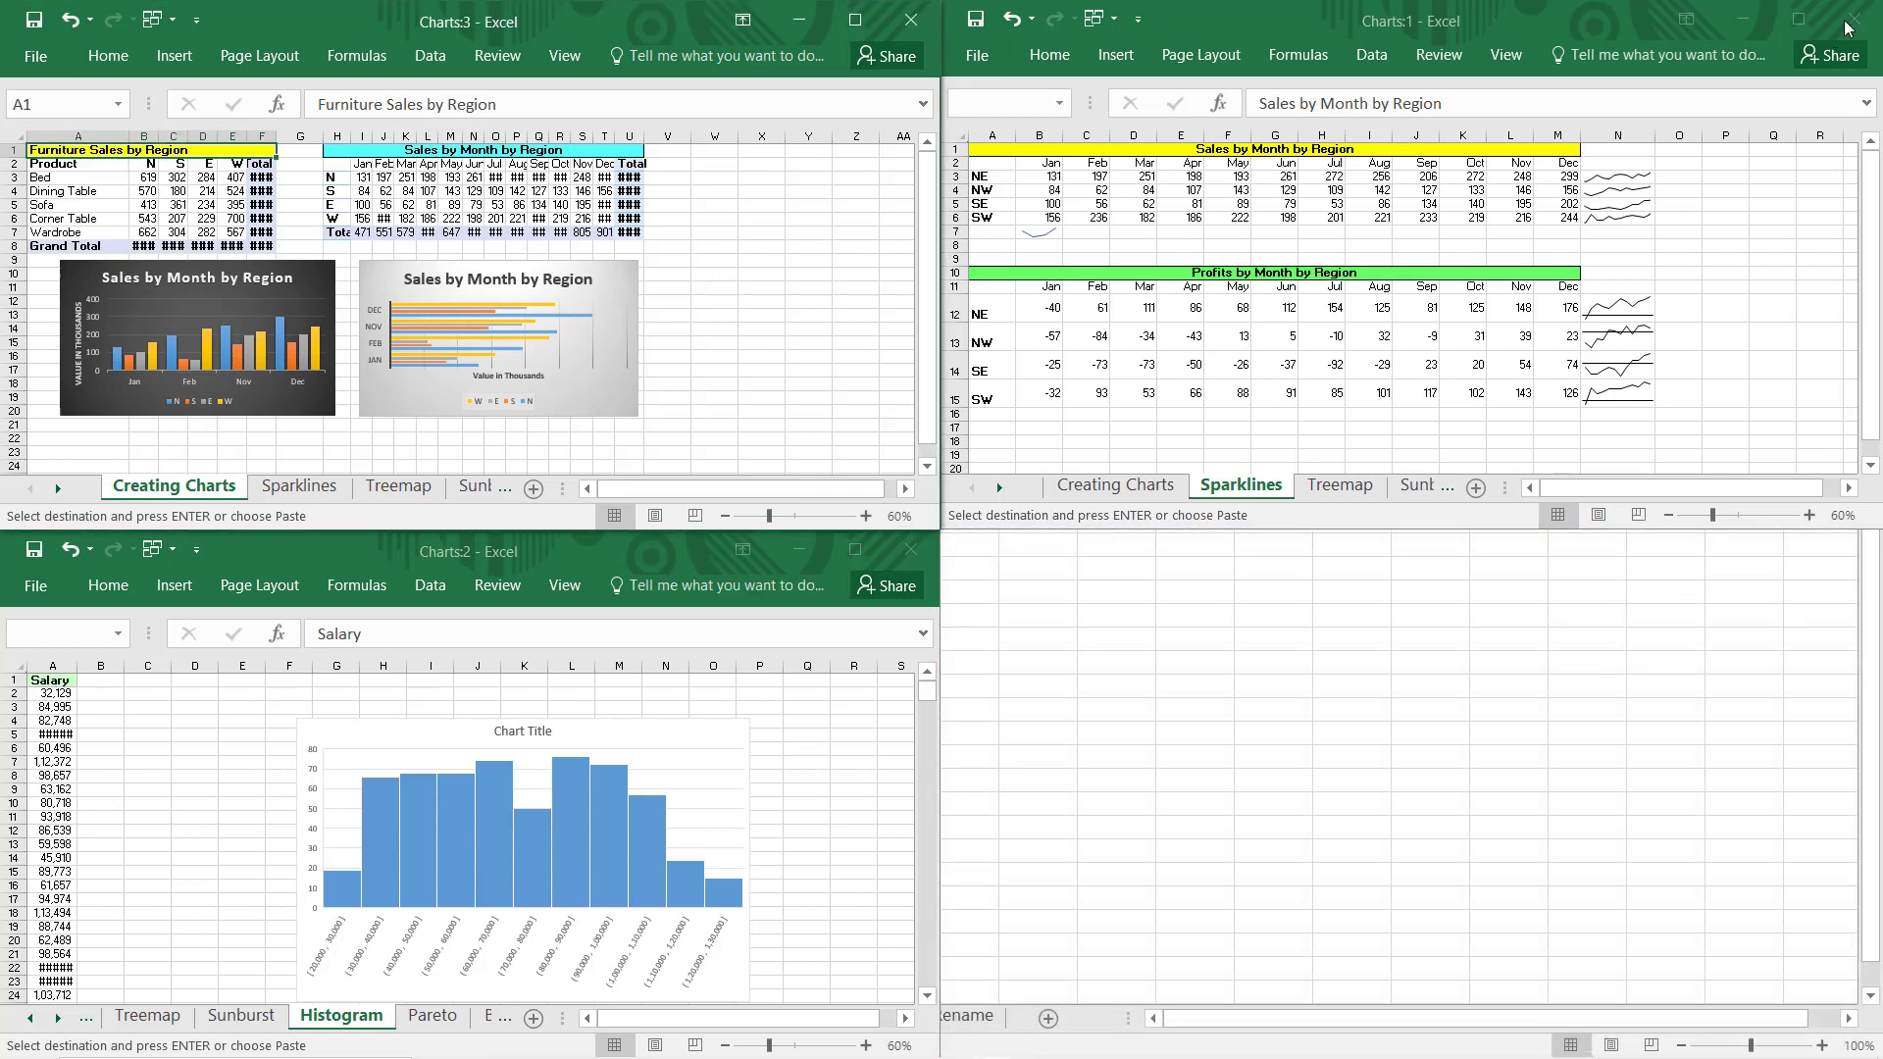
{"action": "left_click", "coordinate": [1778, 198]}
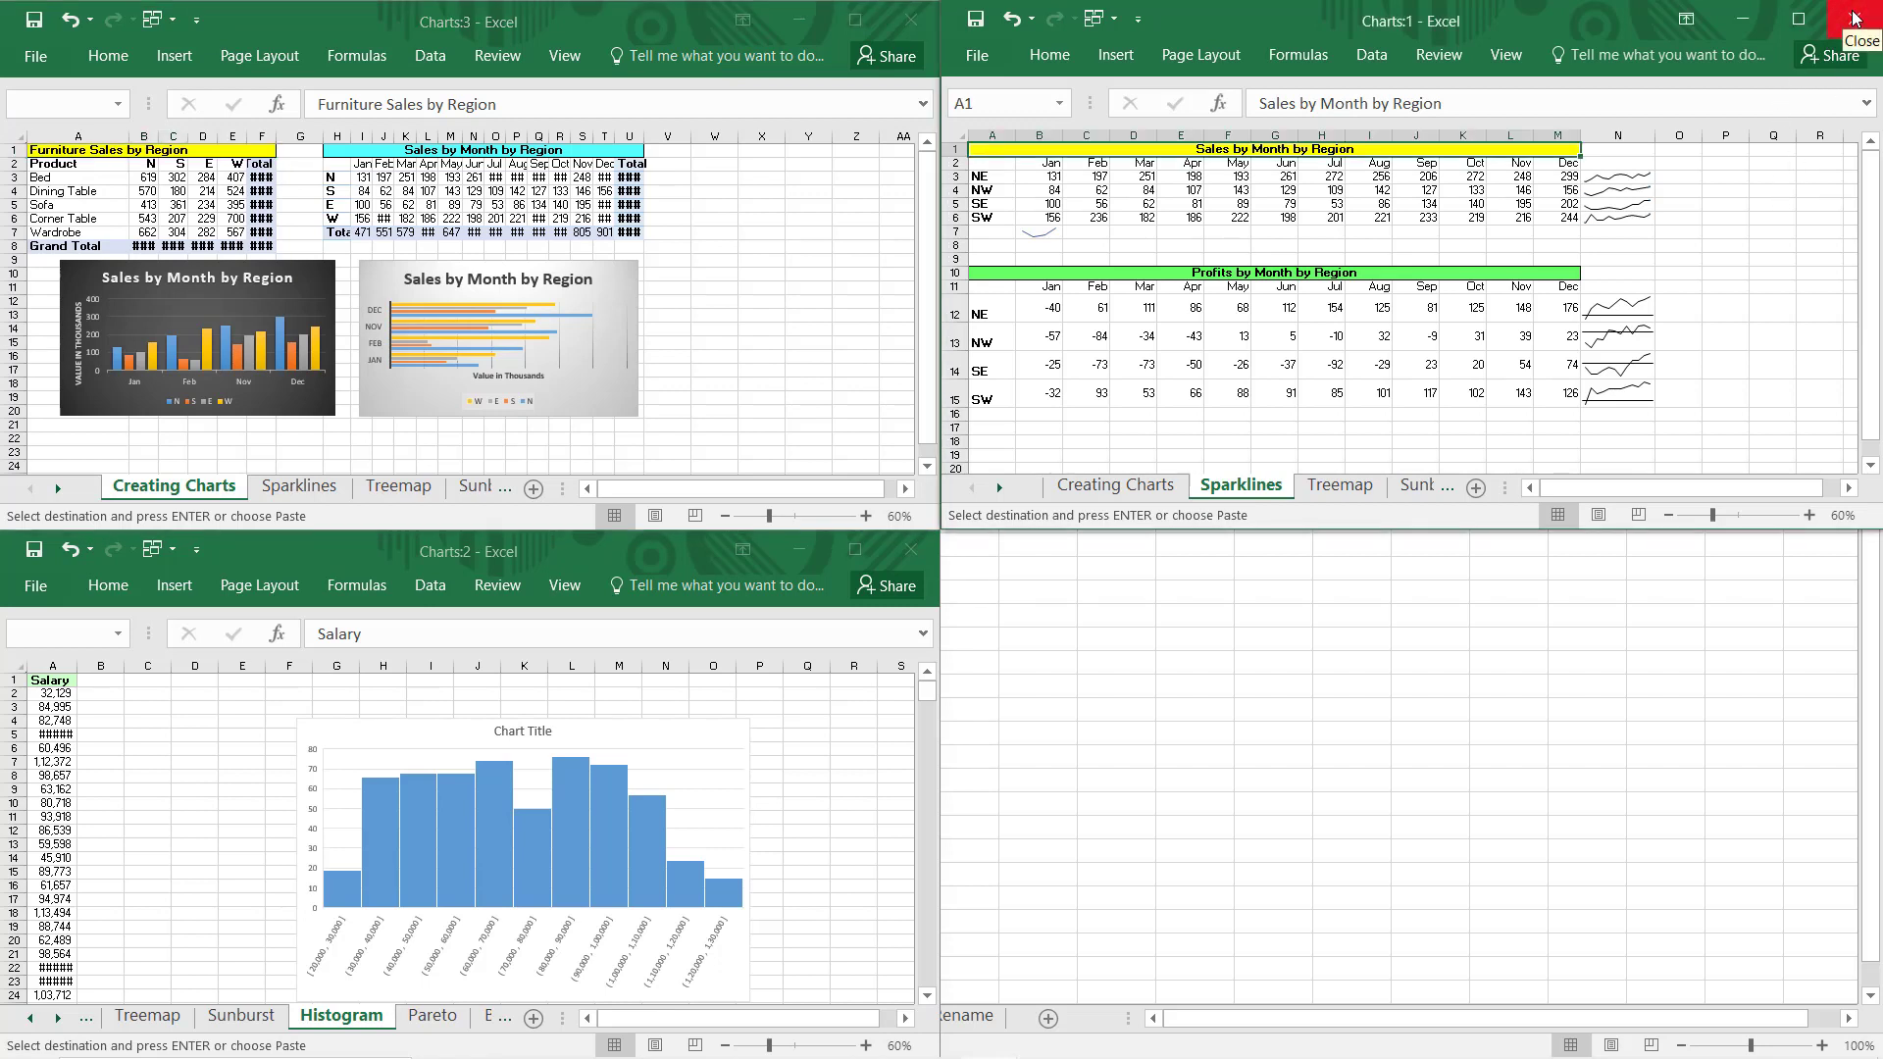
{"action": "left_click", "coordinate": [1855, 16]}
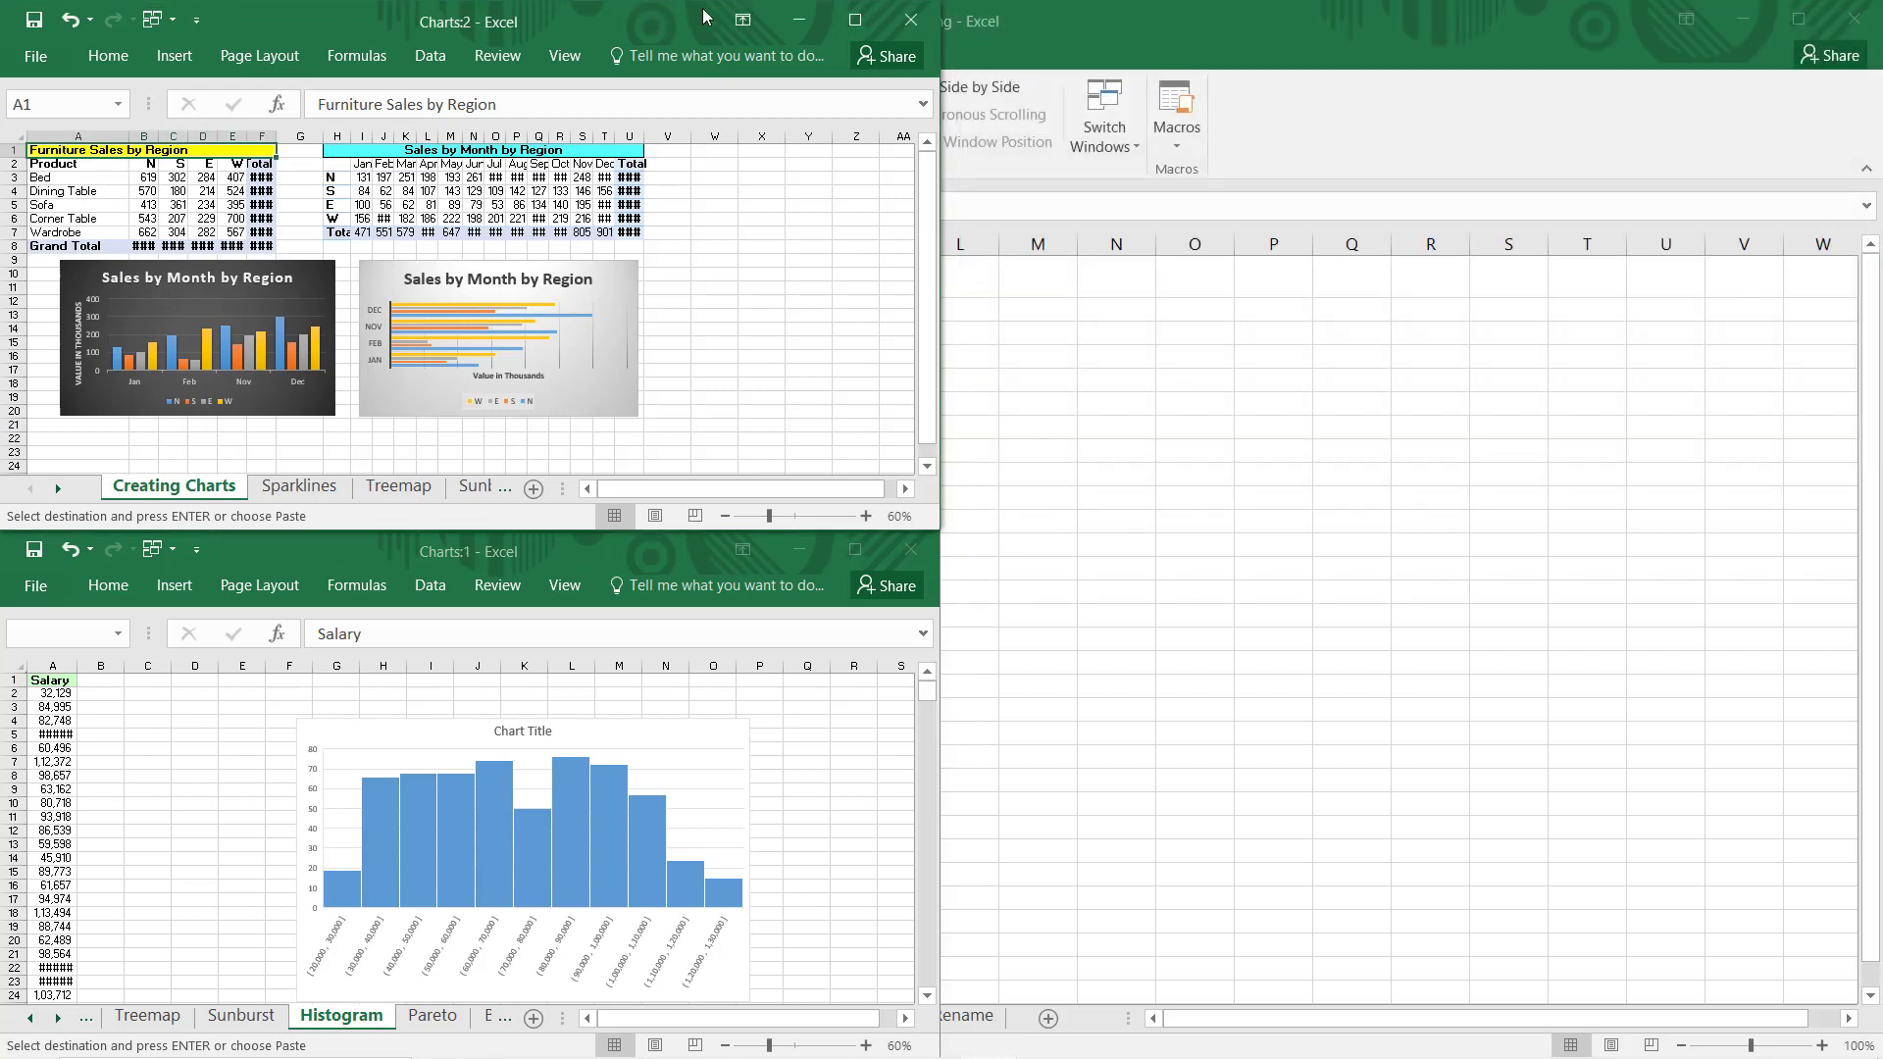
{"action": "left_click", "coordinate": [910, 22]}
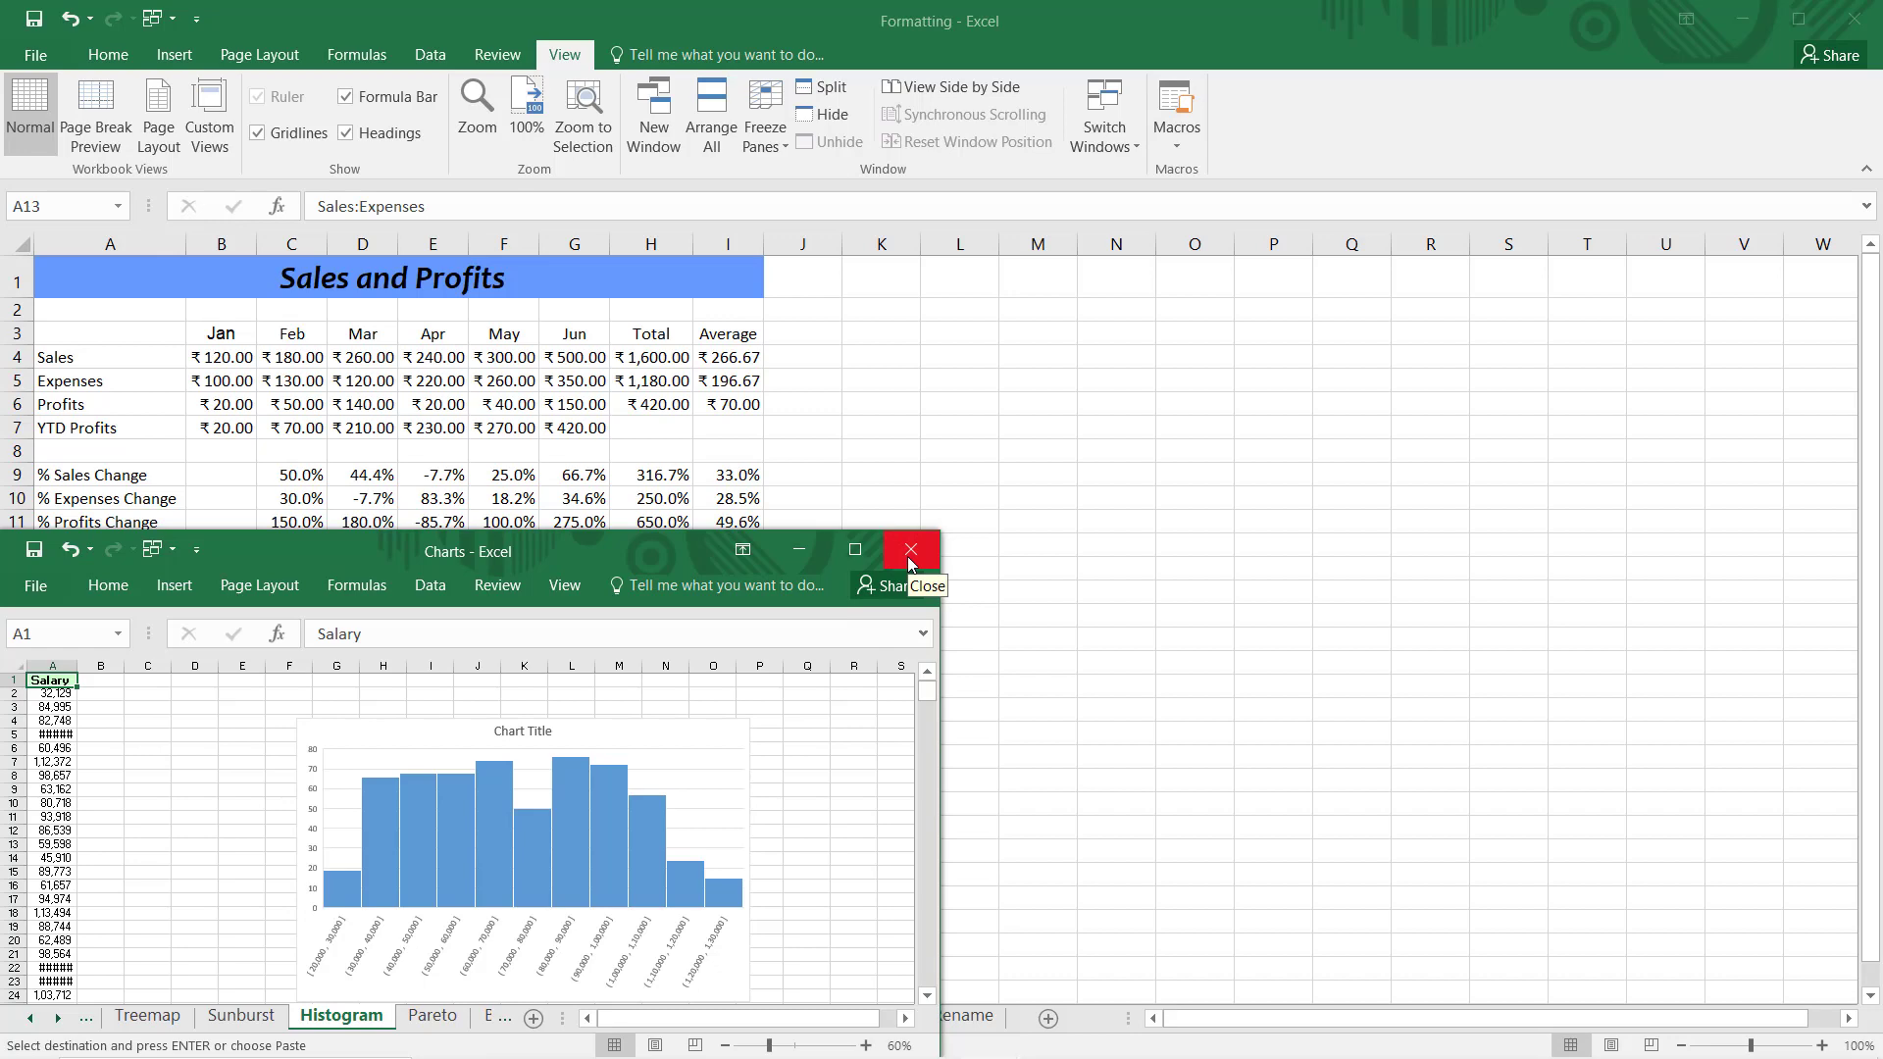
Step: Maximize the remaining Charts window and raise the Histogram sheet's zoom to 110%
{"action": "left_click", "coordinate": [855, 555]}
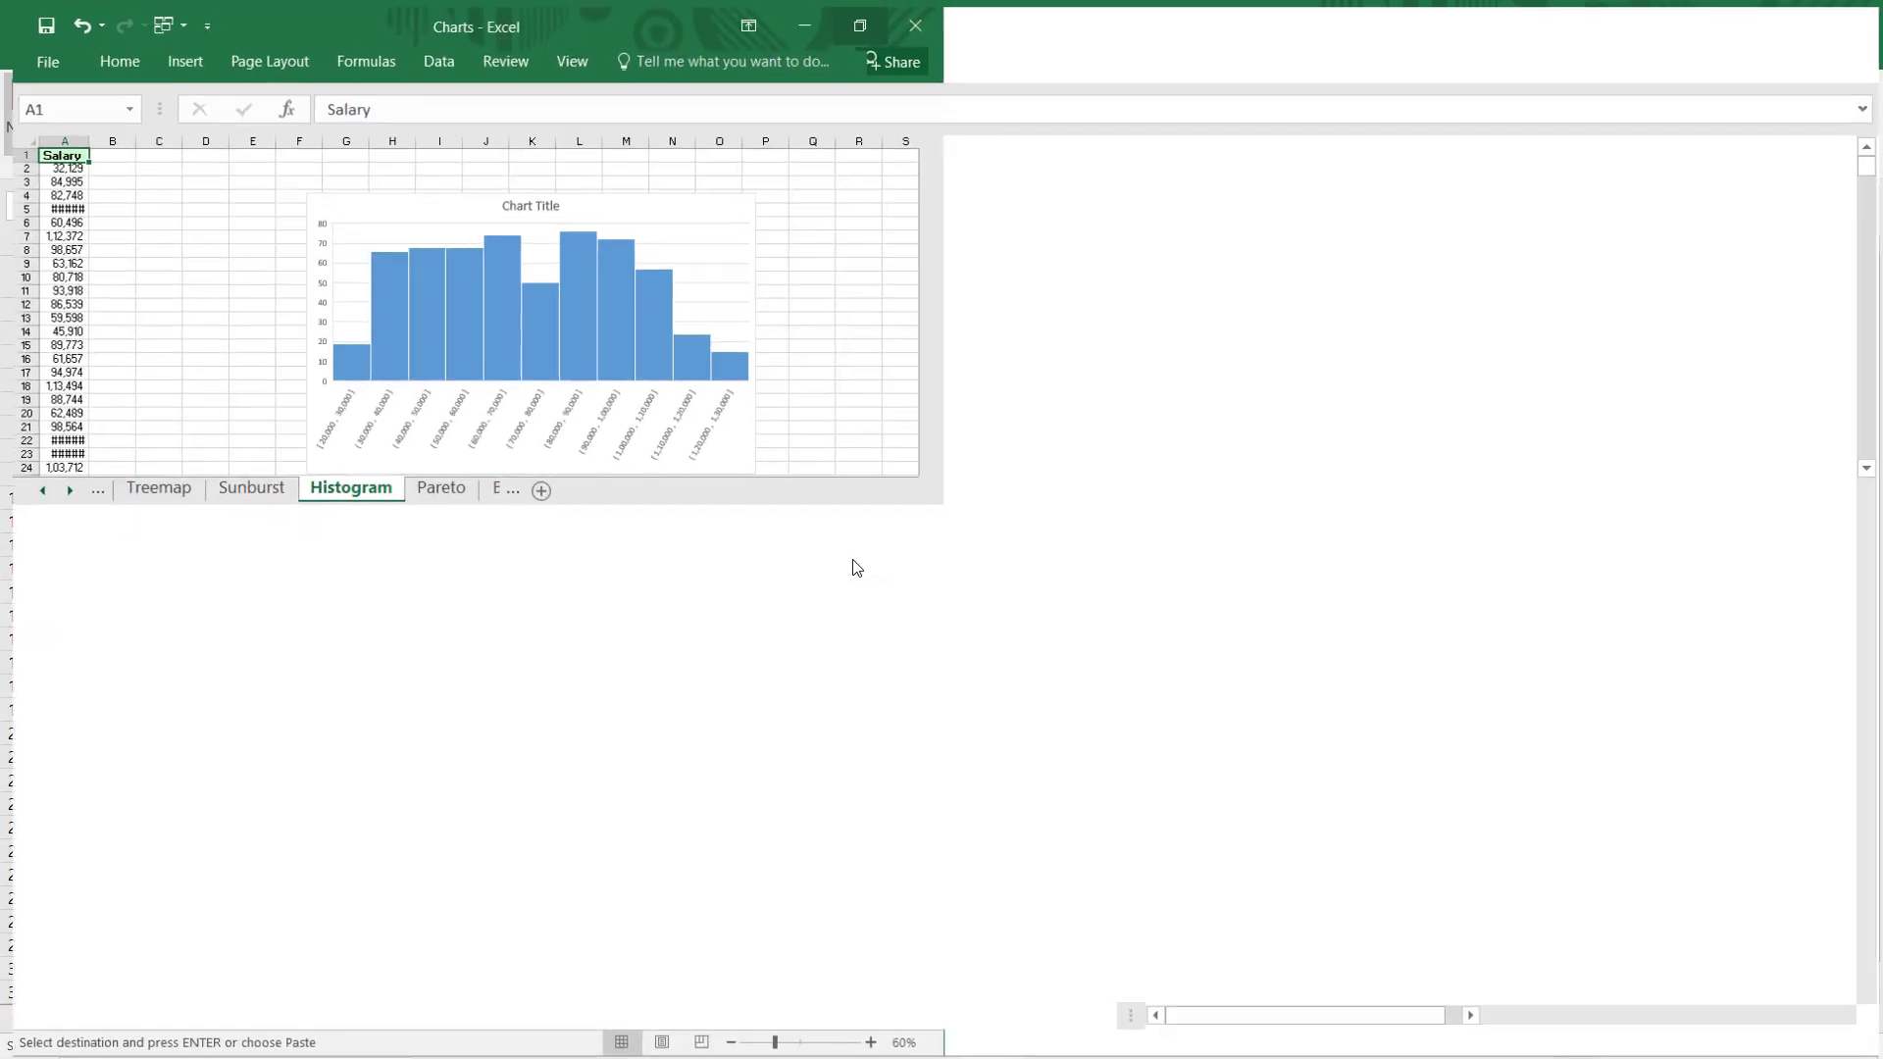
{"action": "left_click", "coordinate": [1830, 1046]}
{"action": "left_click", "coordinate": [1830, 1046]}
{"action": "left_click", "coordinate": [1830, 1045]}
{"action": "left_click", "coordinate": [1829, 1045]}
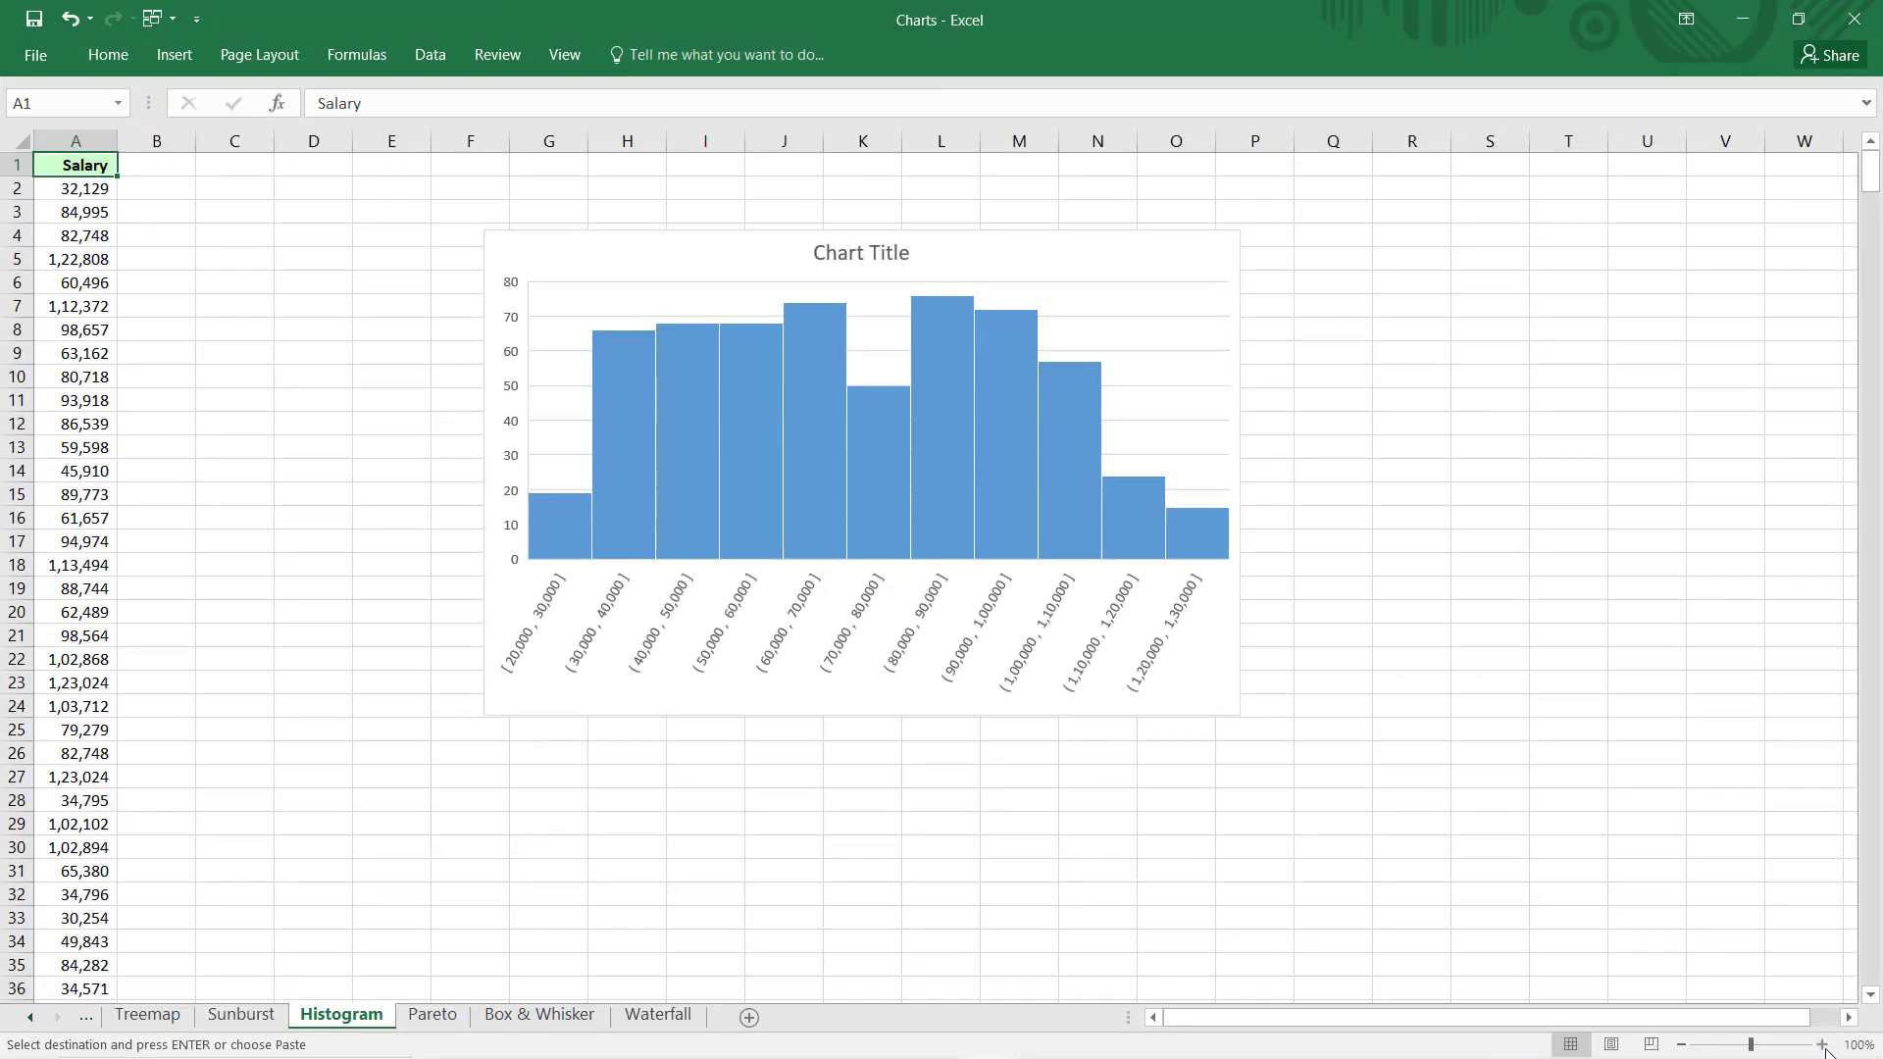
{"action": "left_click", "coordinate": [1830, 1045]}
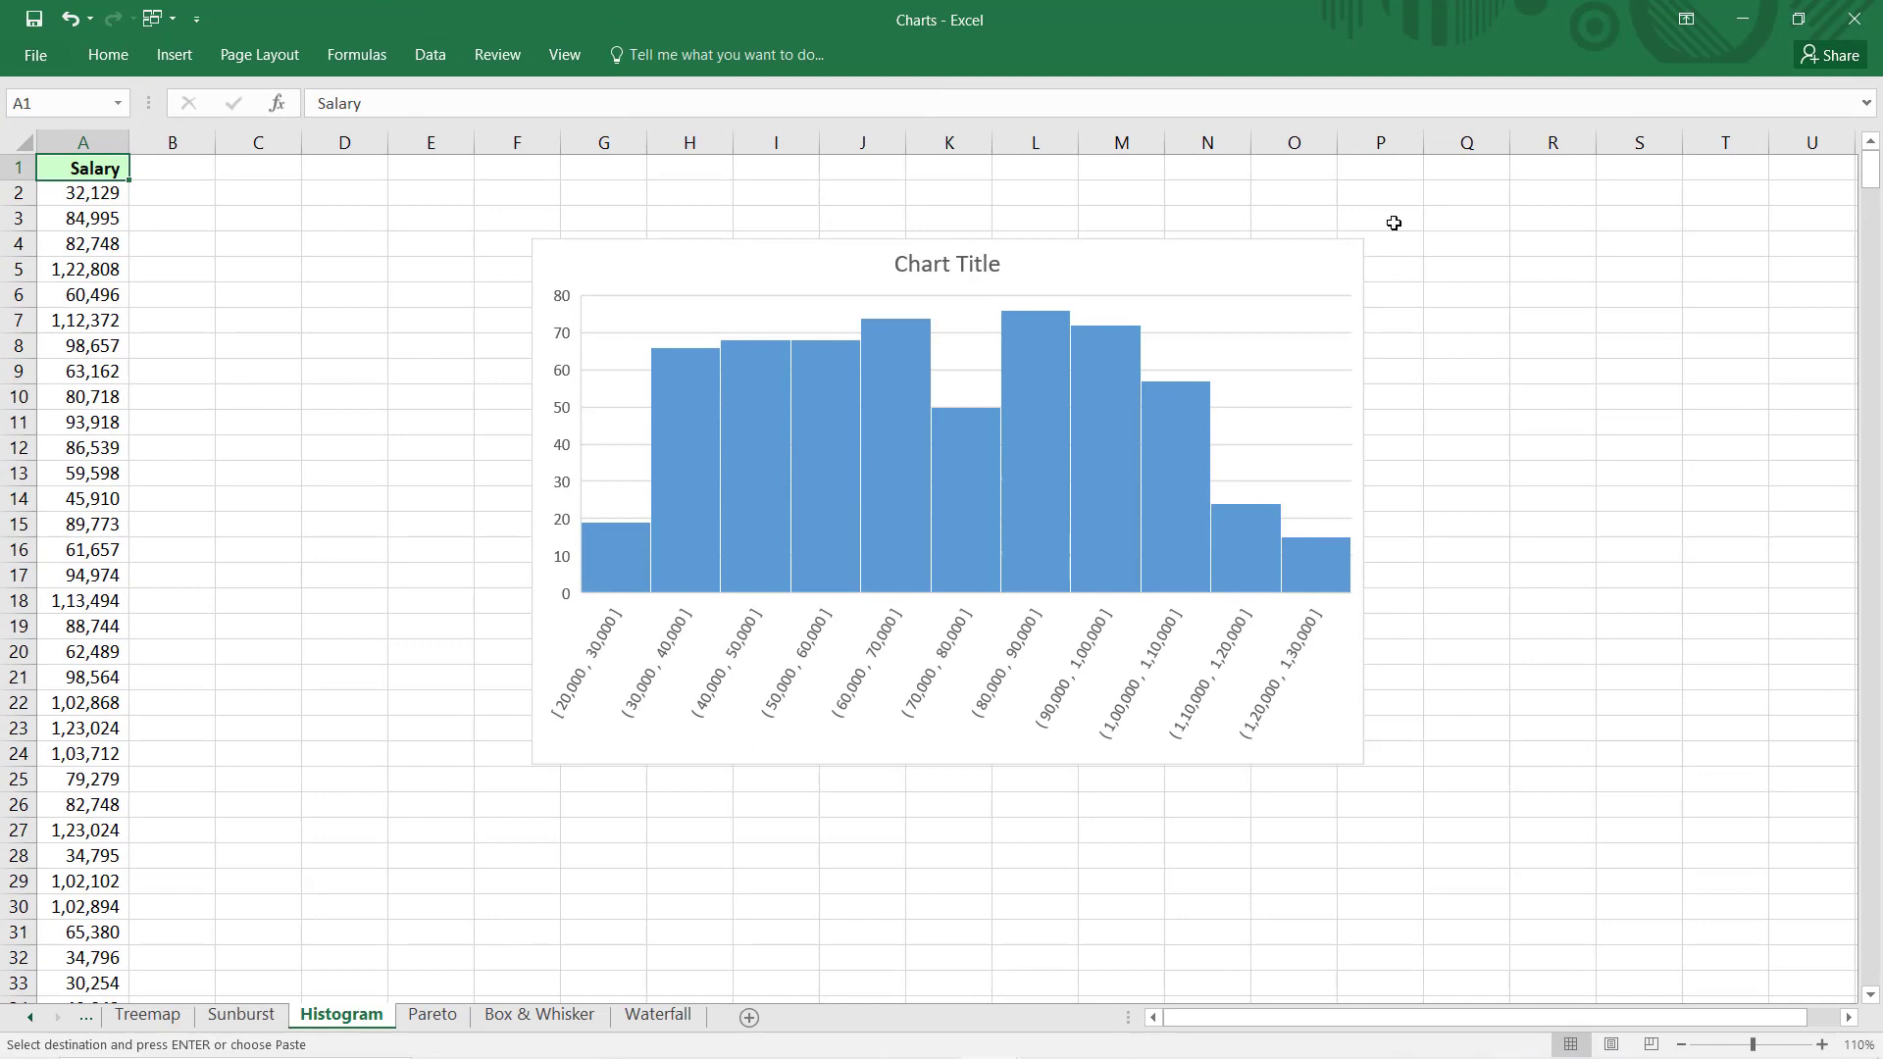
Step: Check which workbook windows are still open in the window-switching list, without changing the active window
{"action": "left_click", "coordinate": [561, 51]}
{"action": "left_click", "coordinate": [1086, 137]}
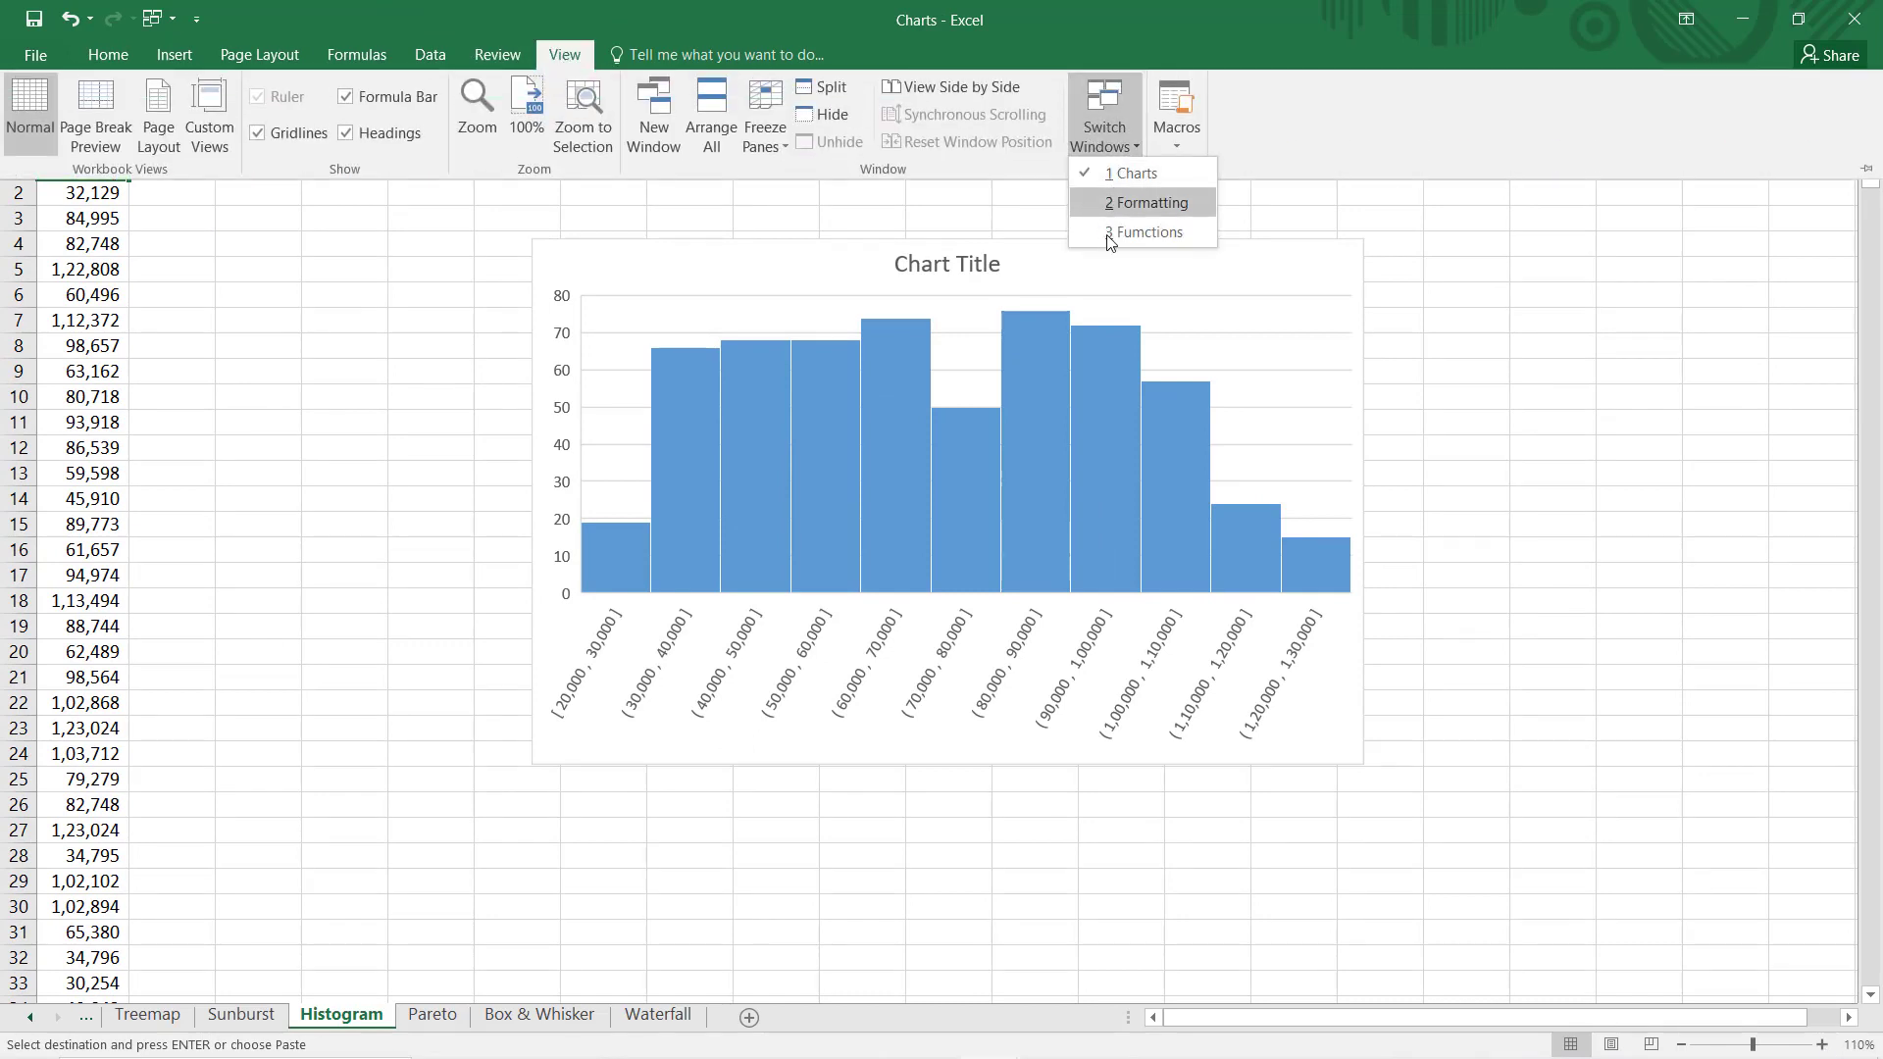
{"action": "key", "text": "Escape"}
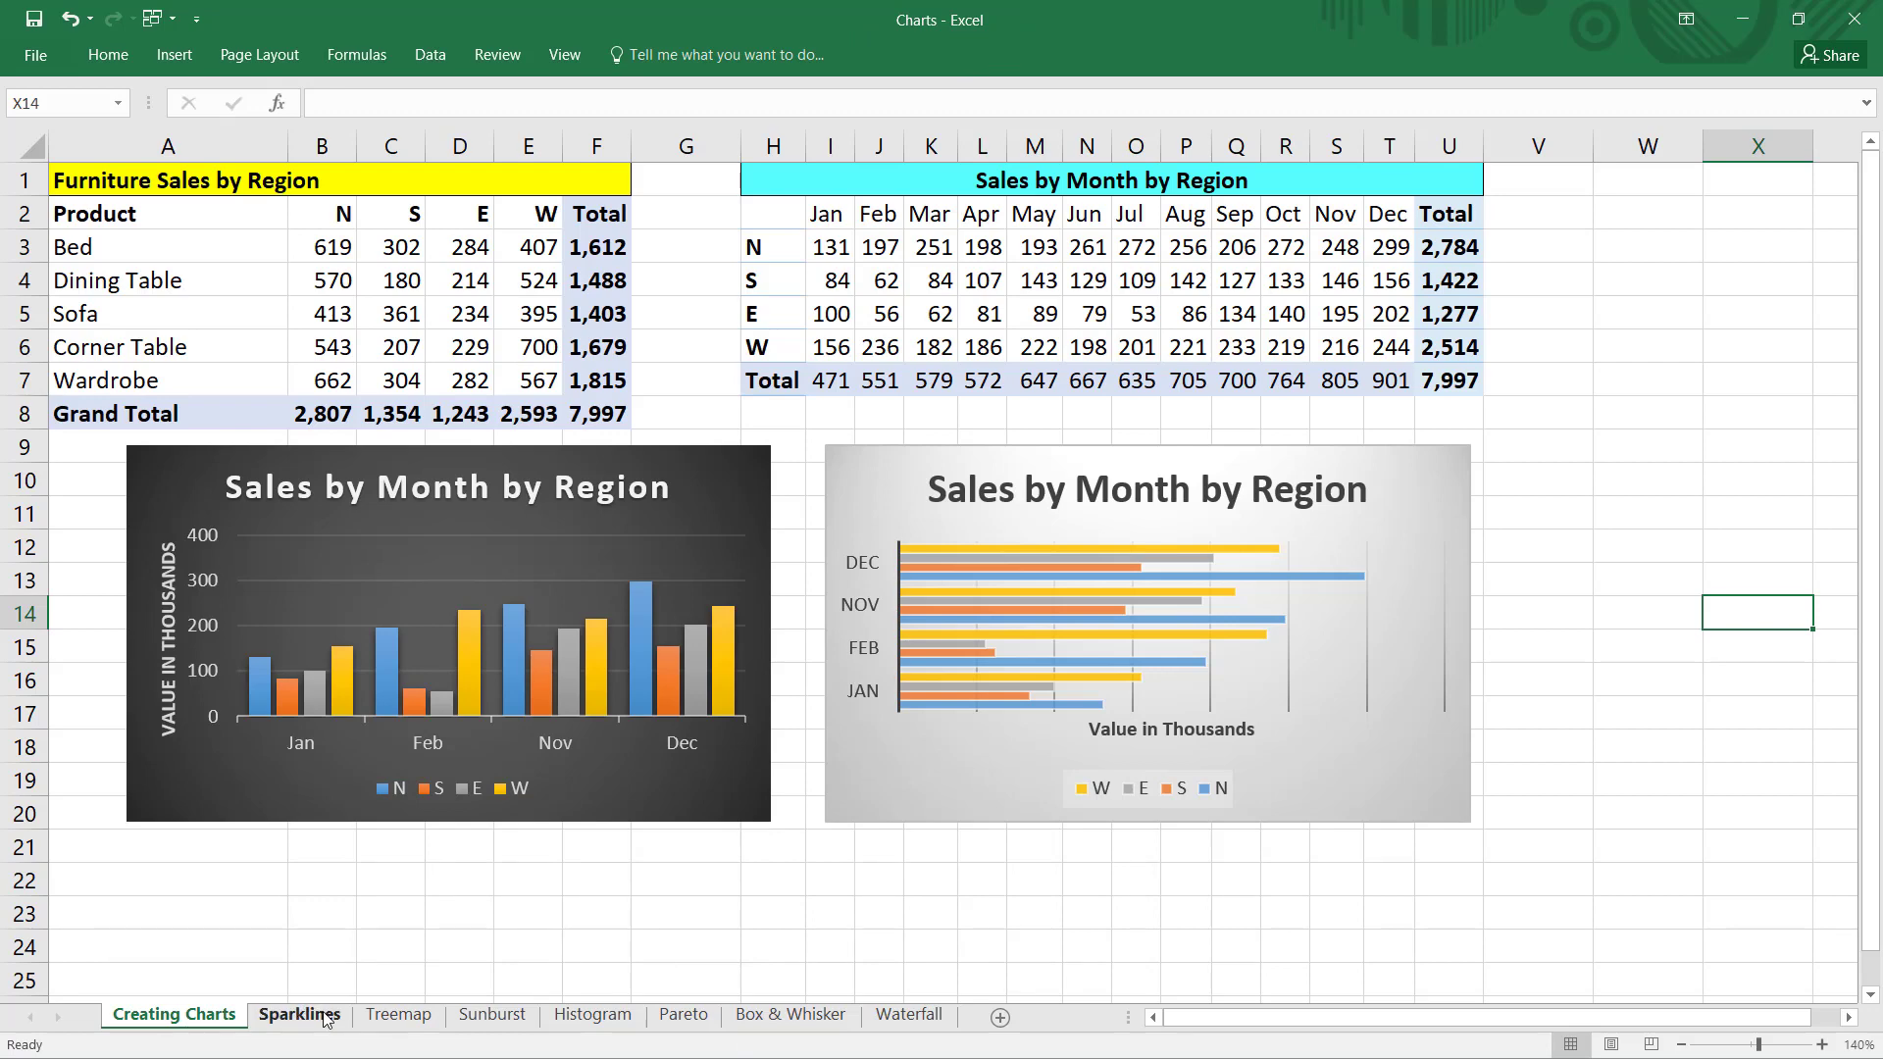
Step: Insert a new blank worksheet directly before the Treemap sheet
{"action": "left_click", "coordinate": [419, 1020]}
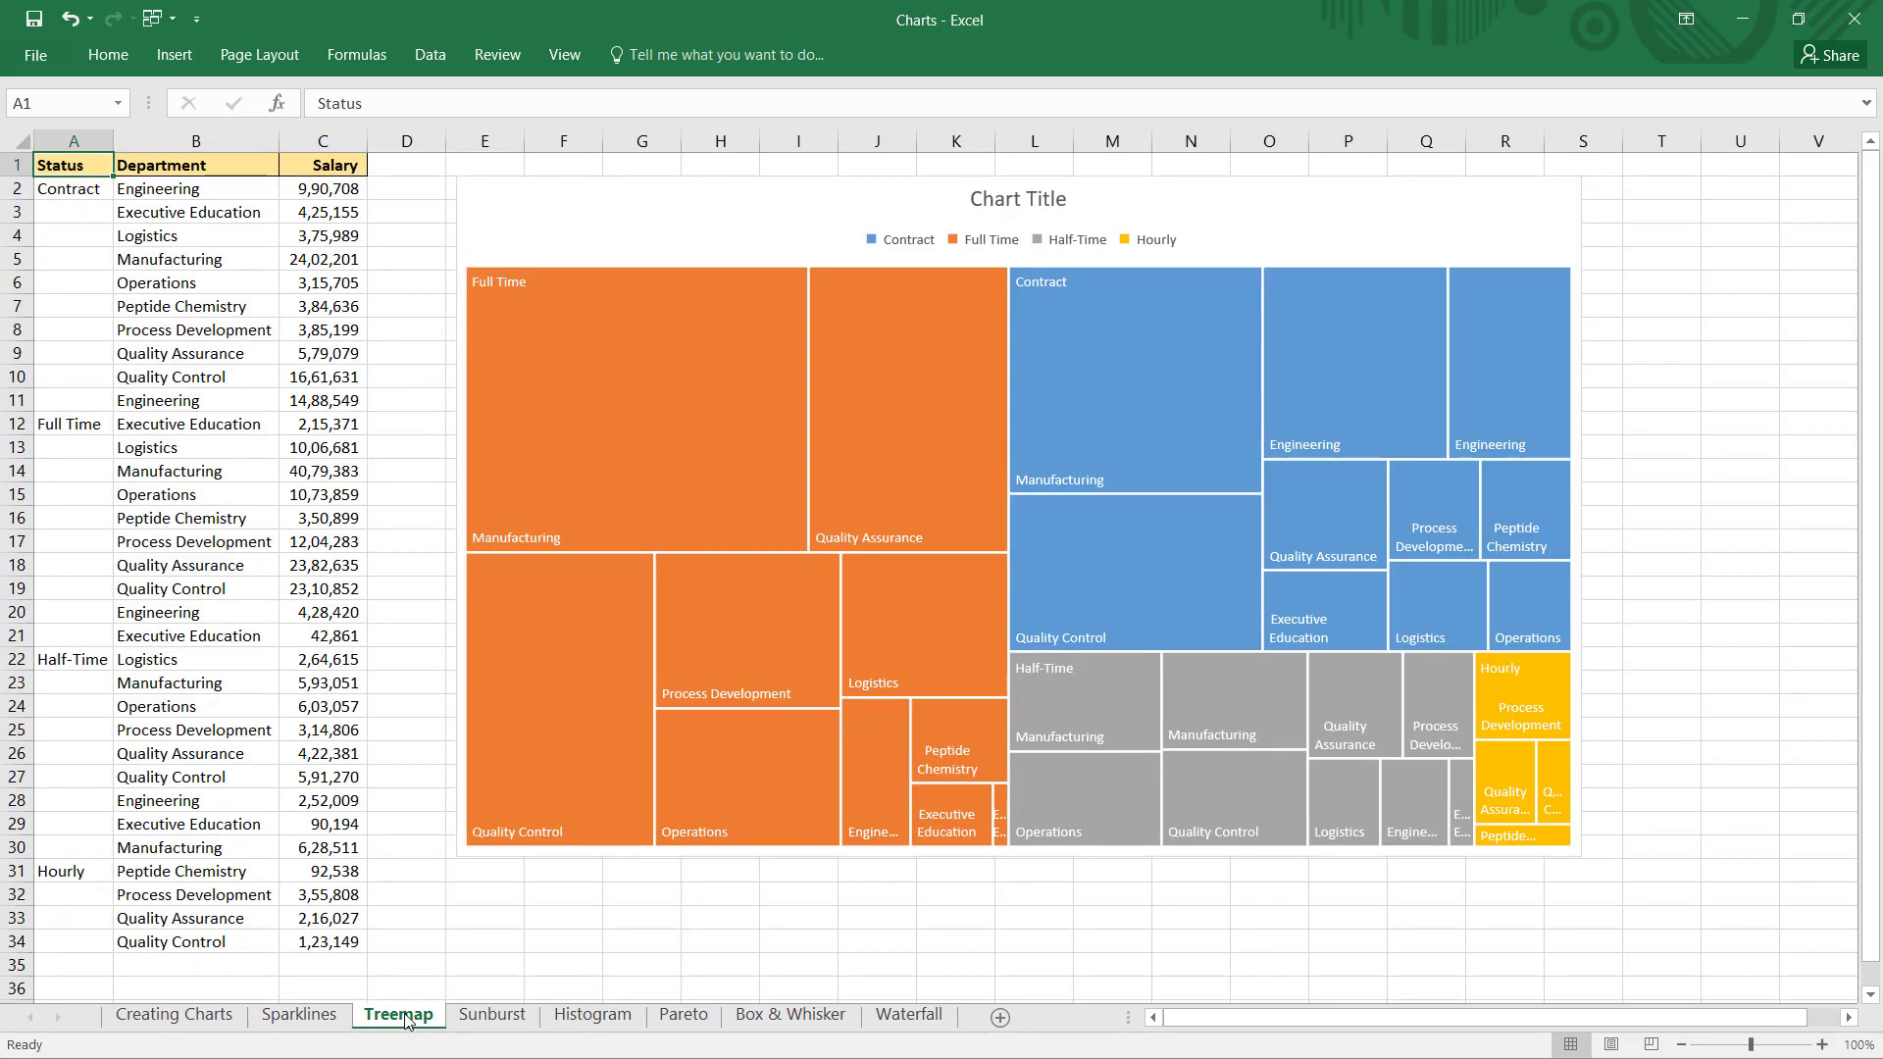
{"action": "right_click", "coordinate": [405, 1020]}
{"action": "left_click", "coordinate": [461, 730]}
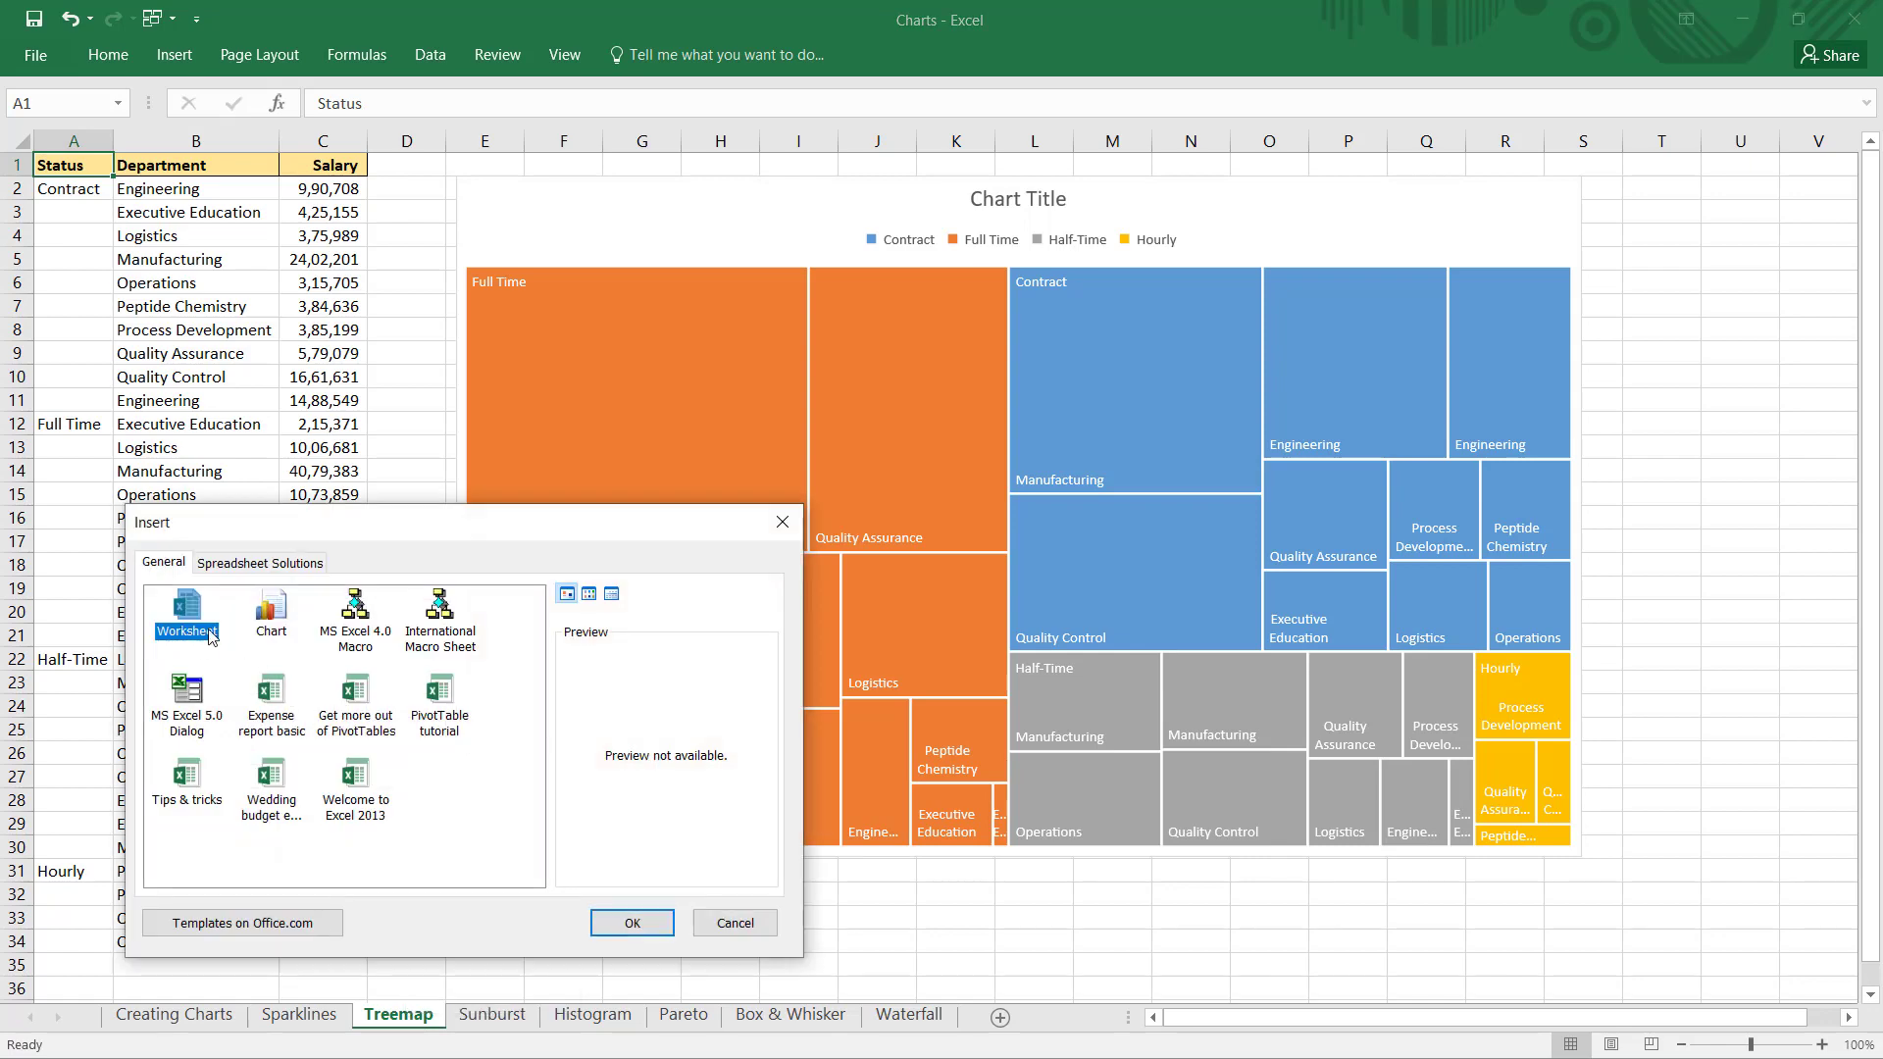
{"action": "left_click", "coordinate": [629, 923]}
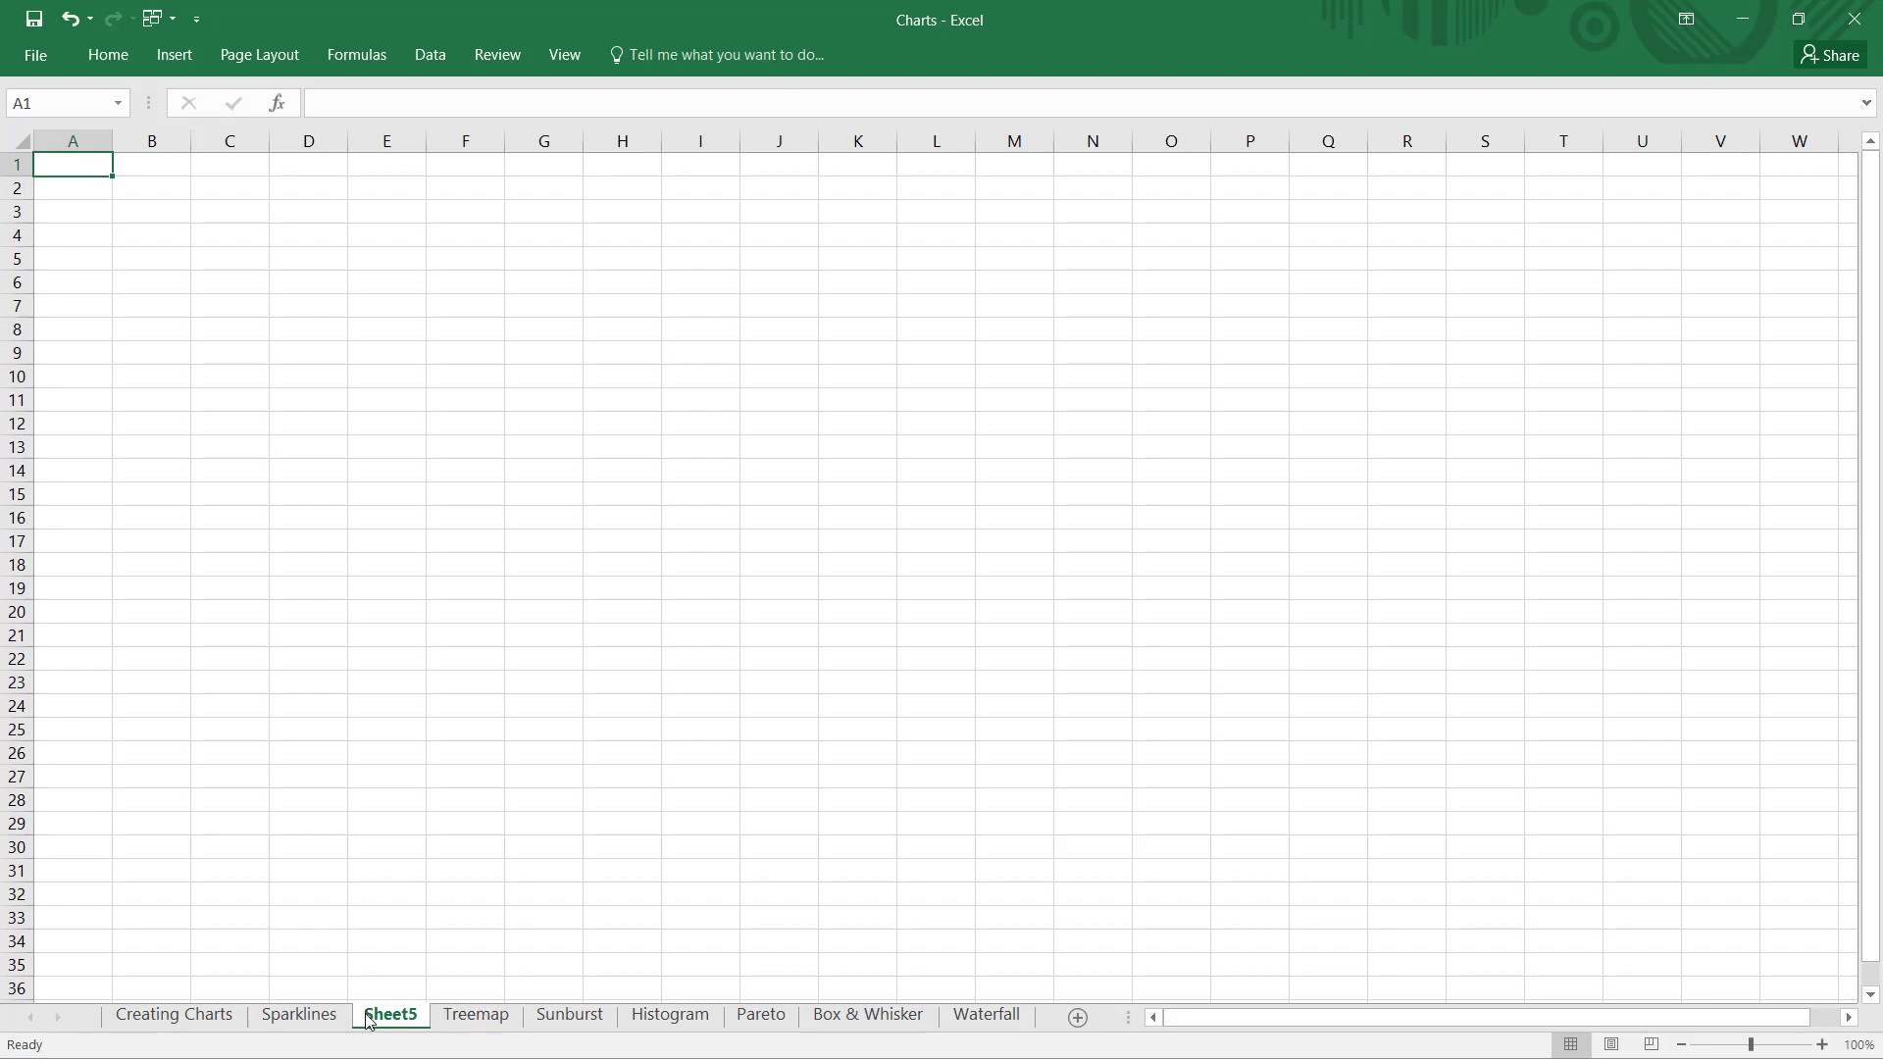
Step: Add two more blank worksheets between the Treemap and Sunburst sheets
{"action": "left_click", "coordinate": [480, 1016]}
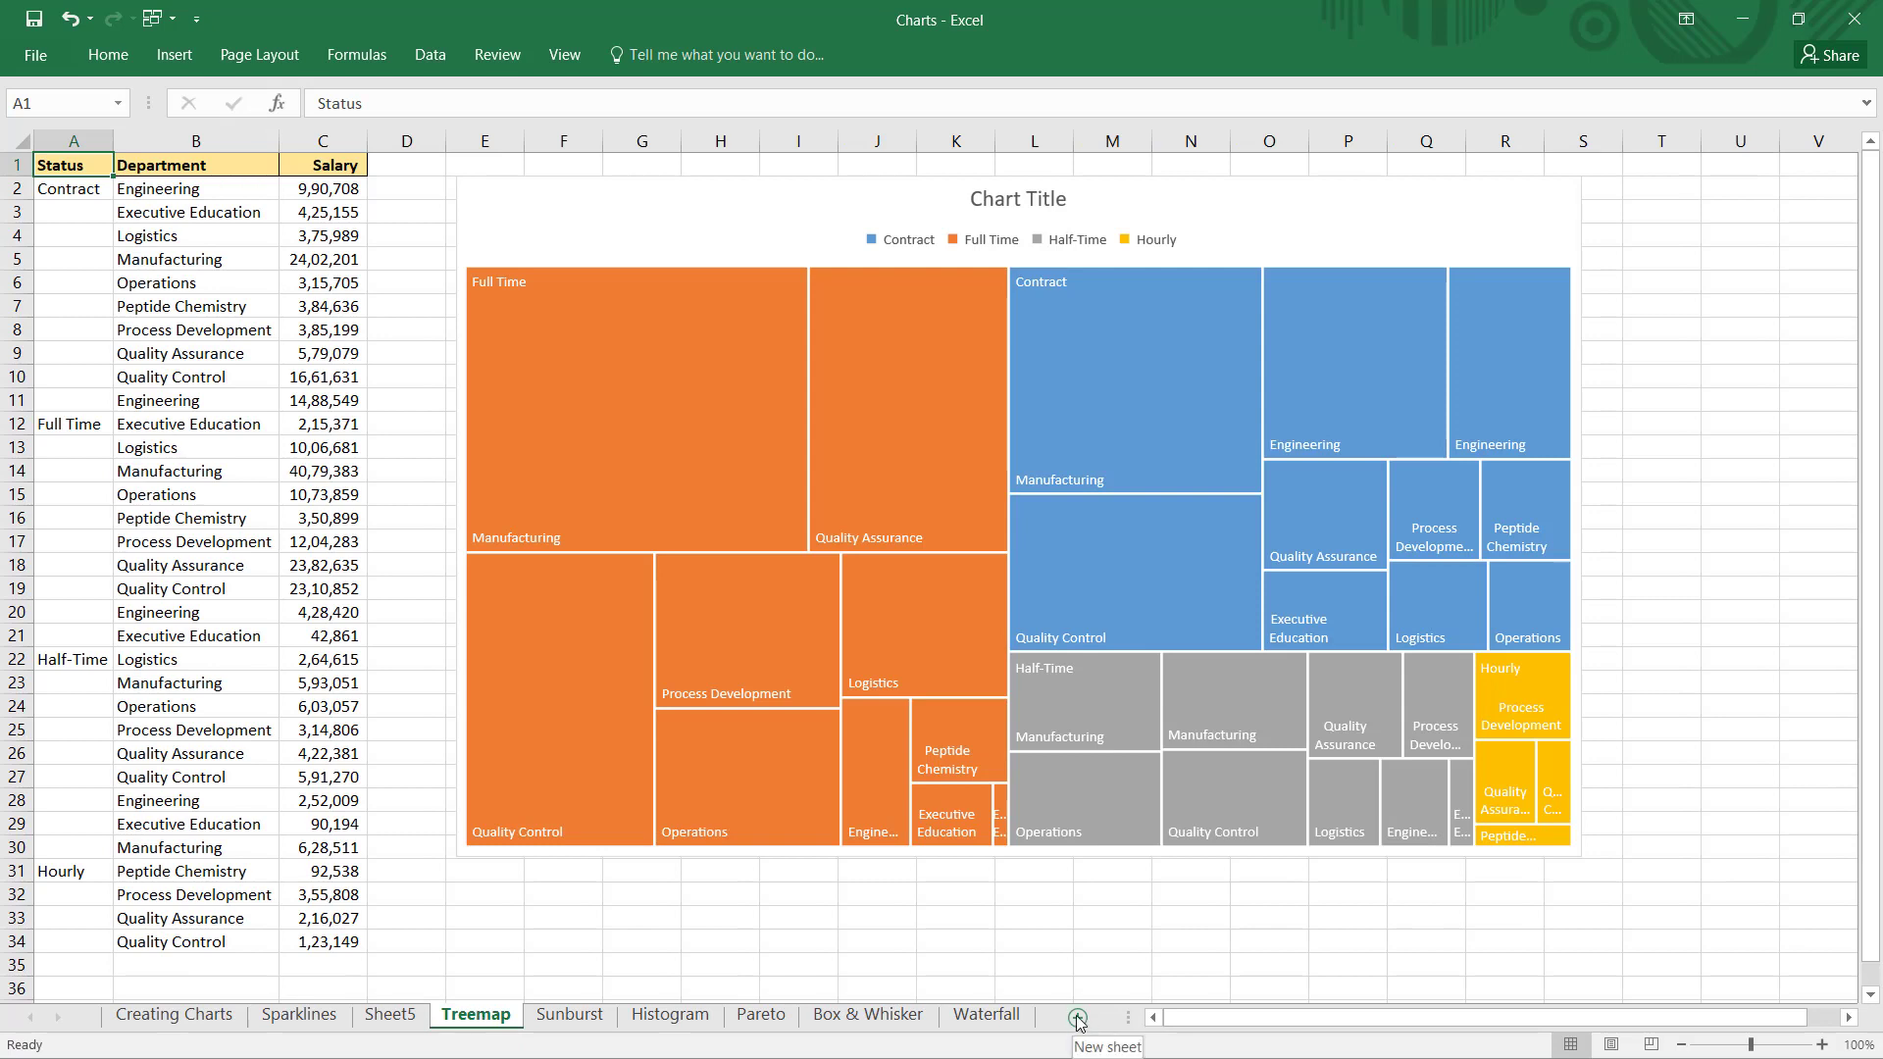
{"action": "left_click", "coordinate": [1078, 1020]}
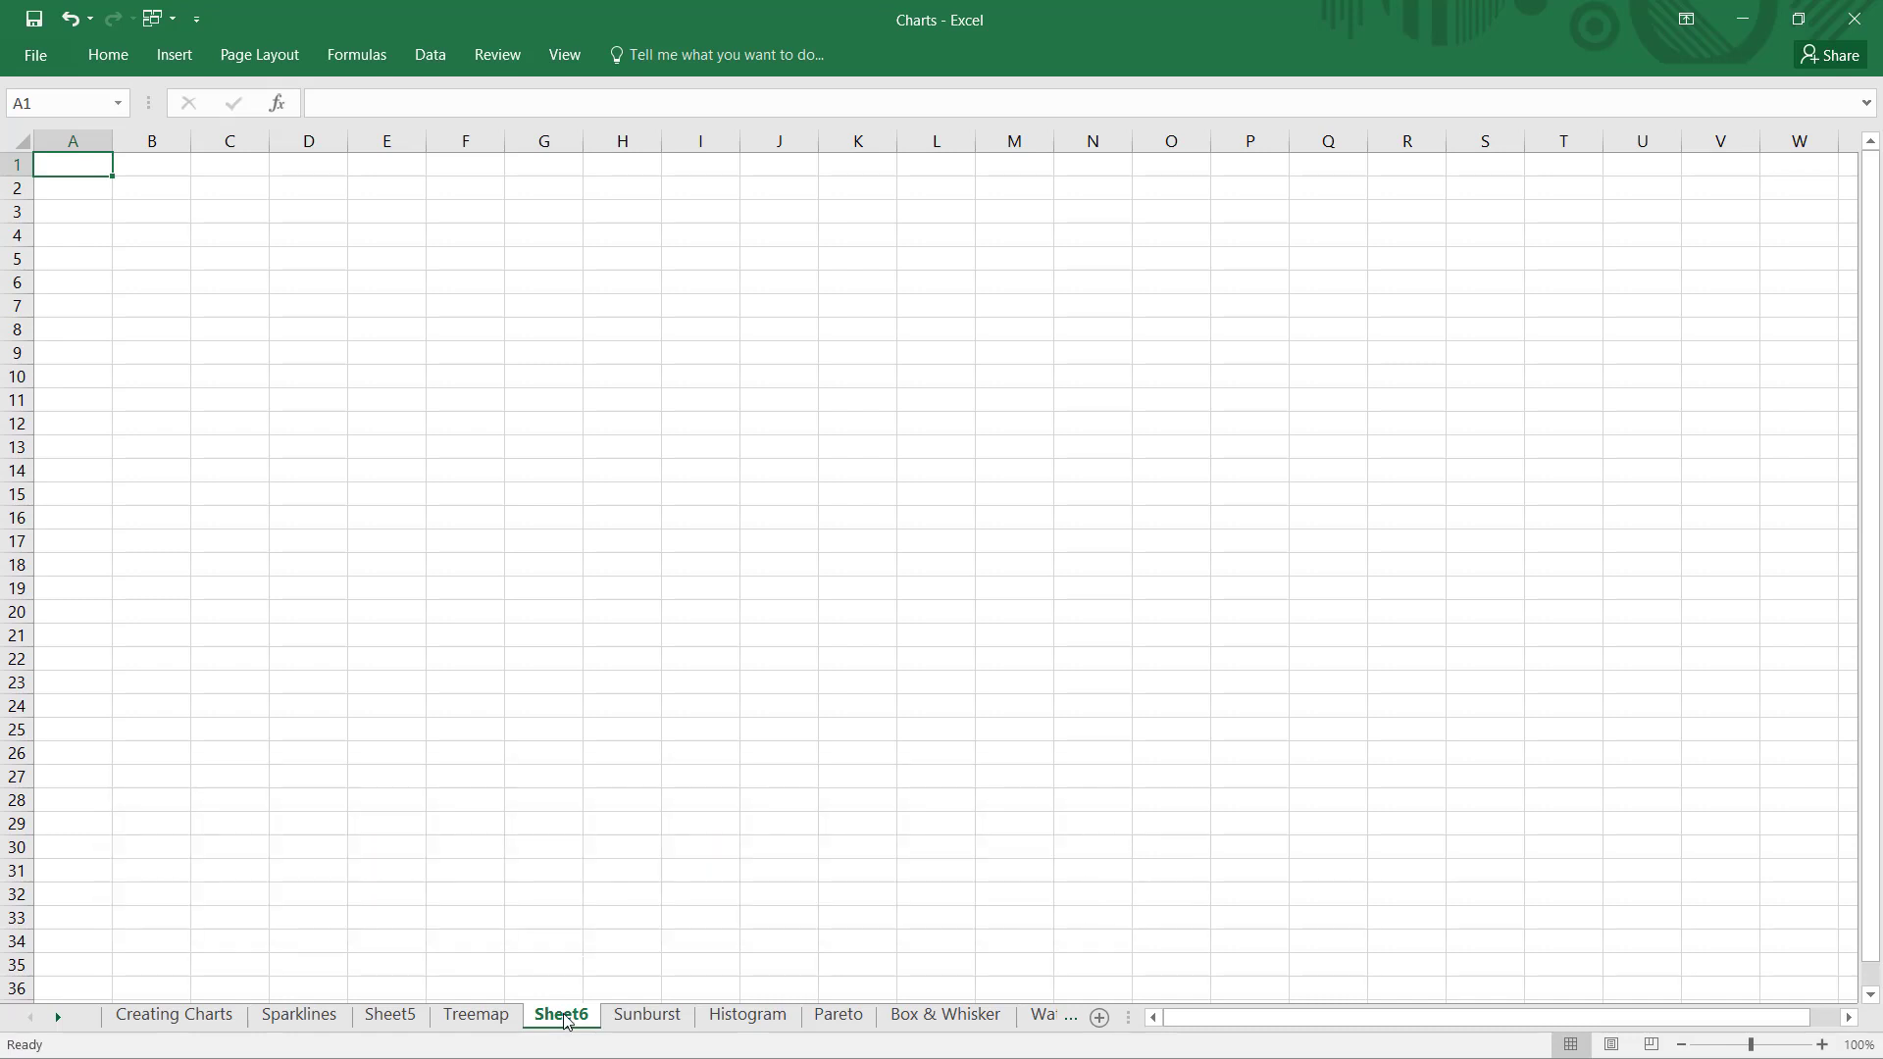
{"action": "key", "text": "shift+F11"}
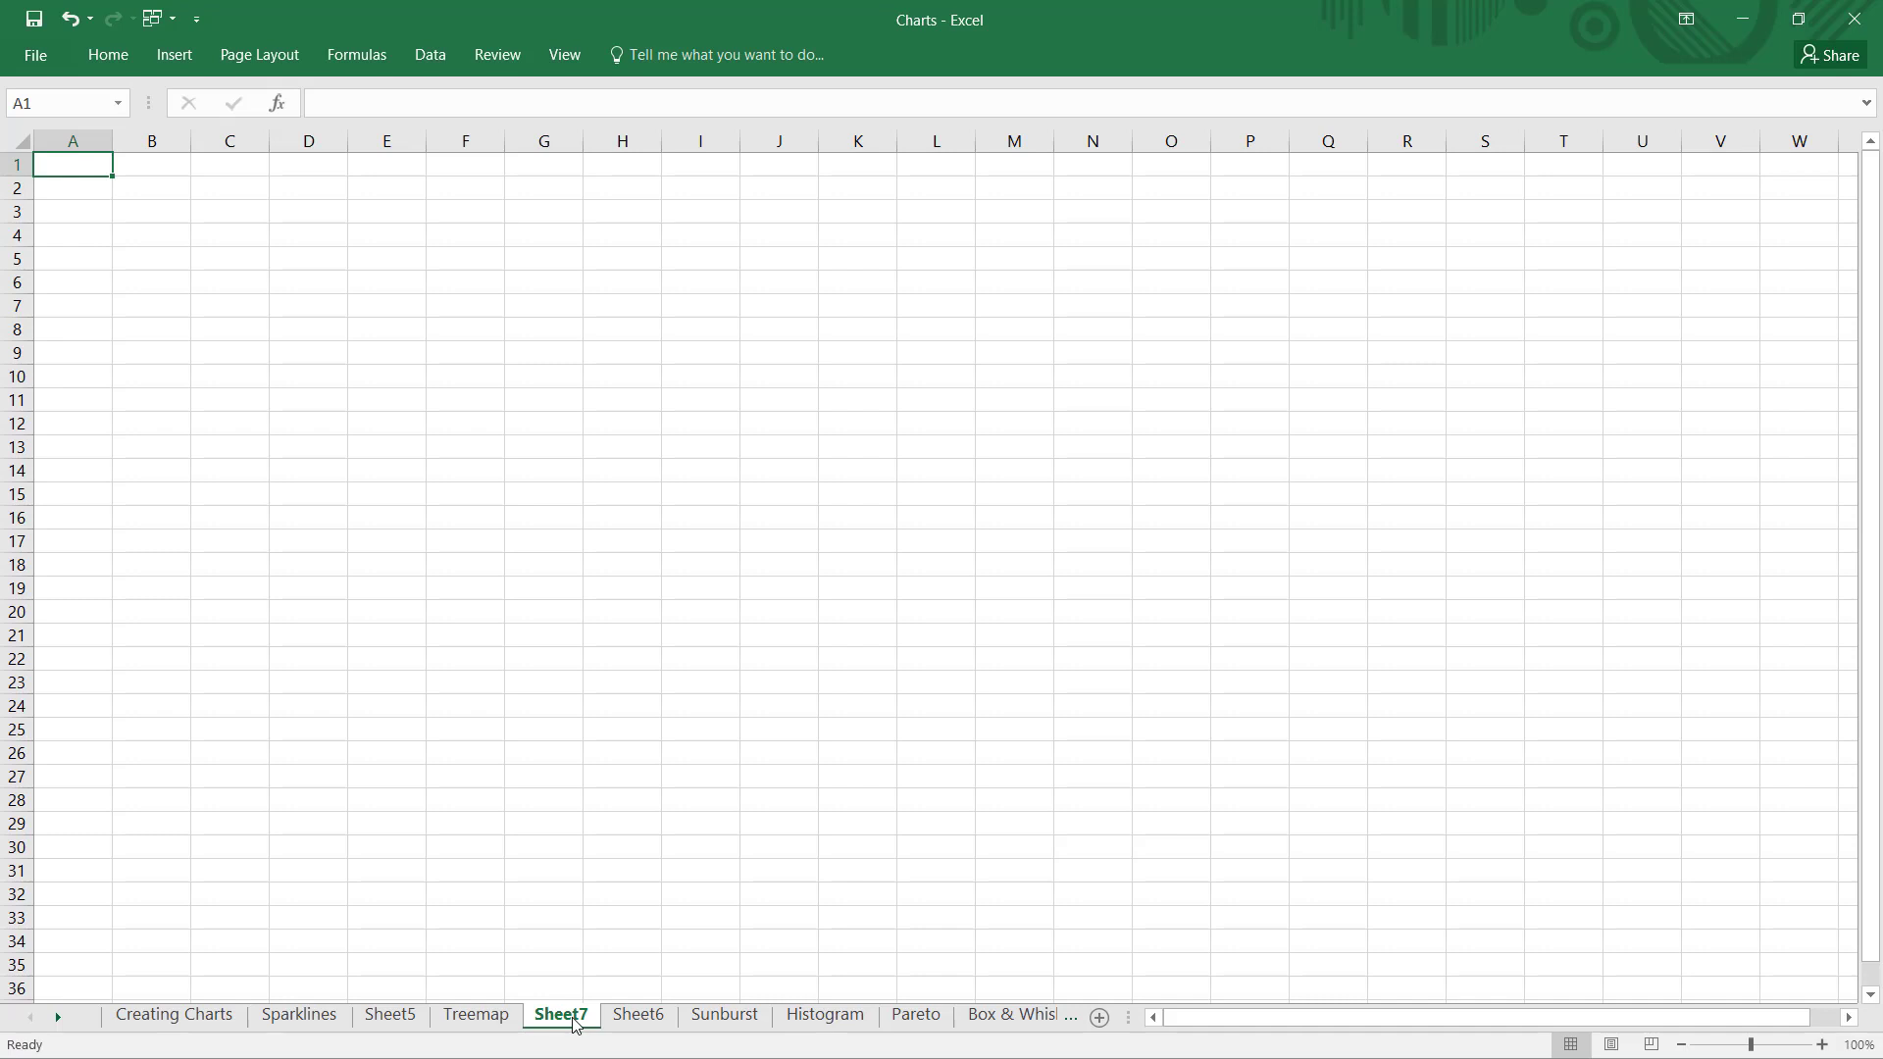
Step: Rename the blank sheet directly after Treemap as "New chart"
{"action": "right_click", "coordinate": [576, 1026]}
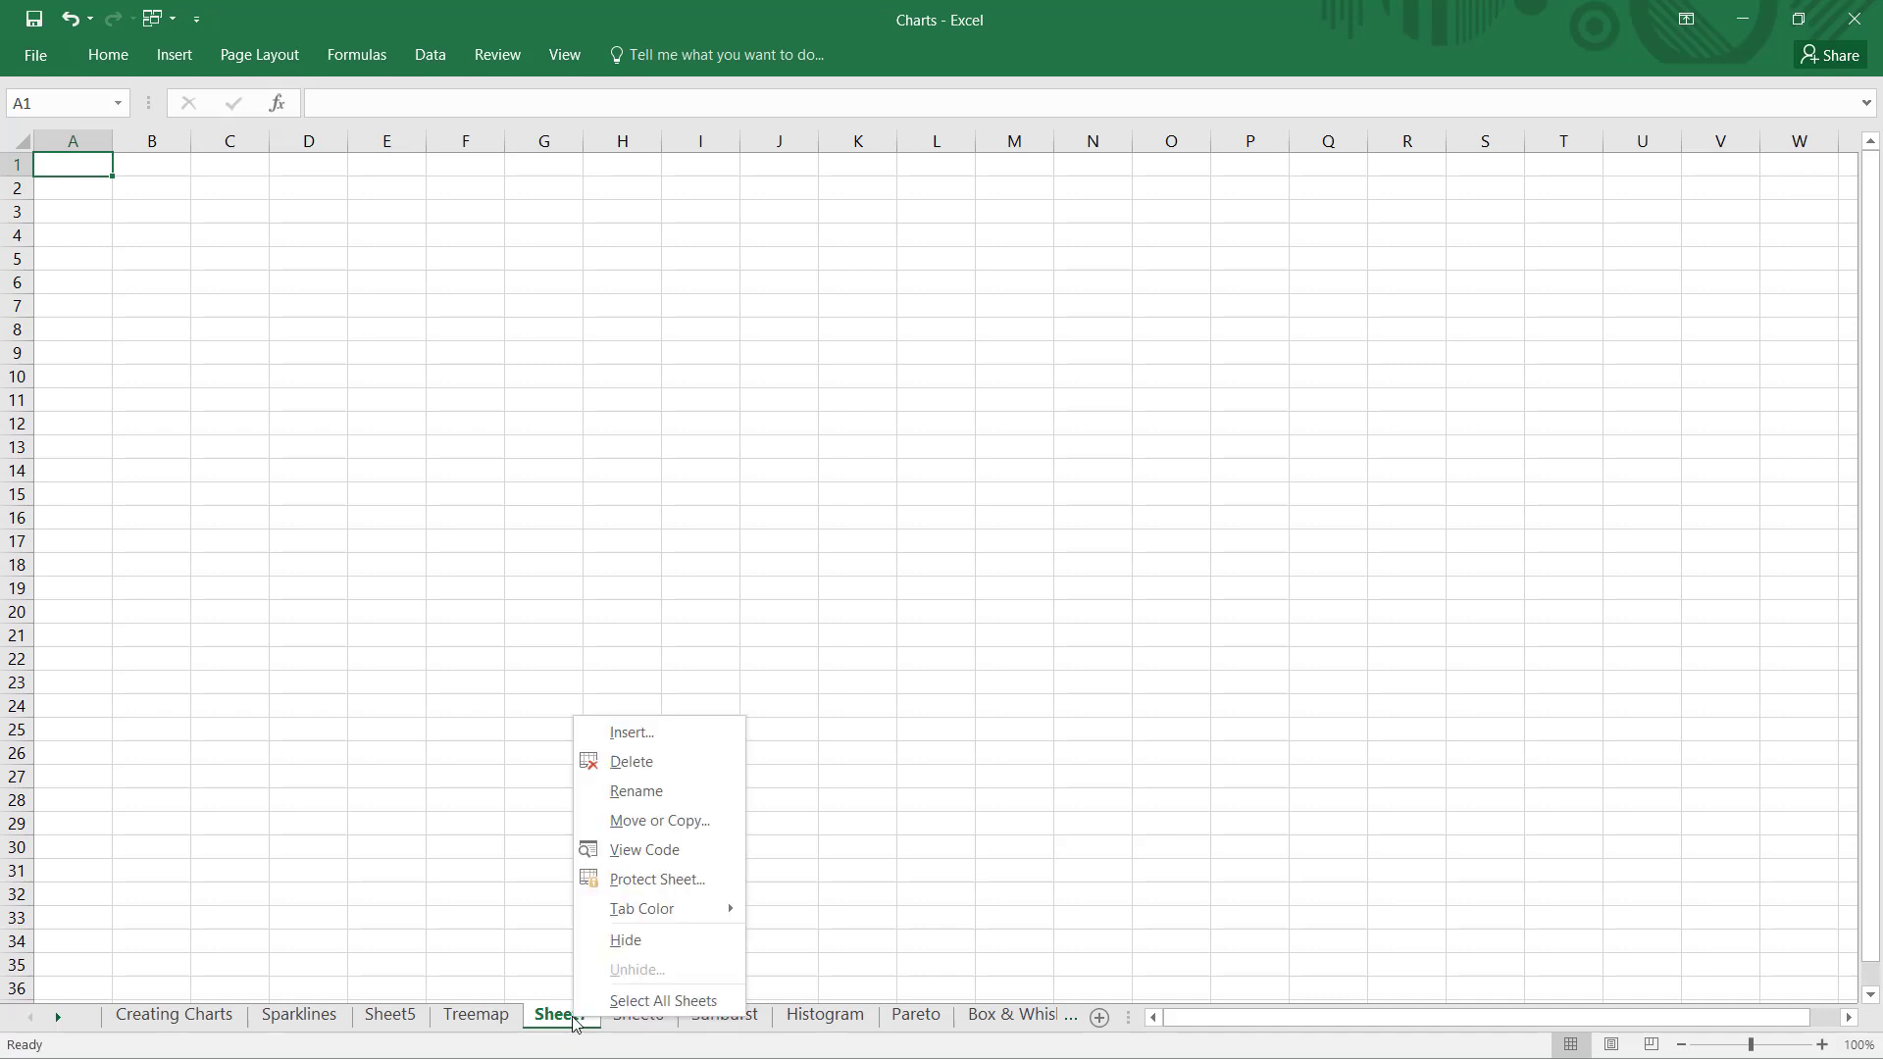
{"action": "left_click", "coordinate": [650, 786]}
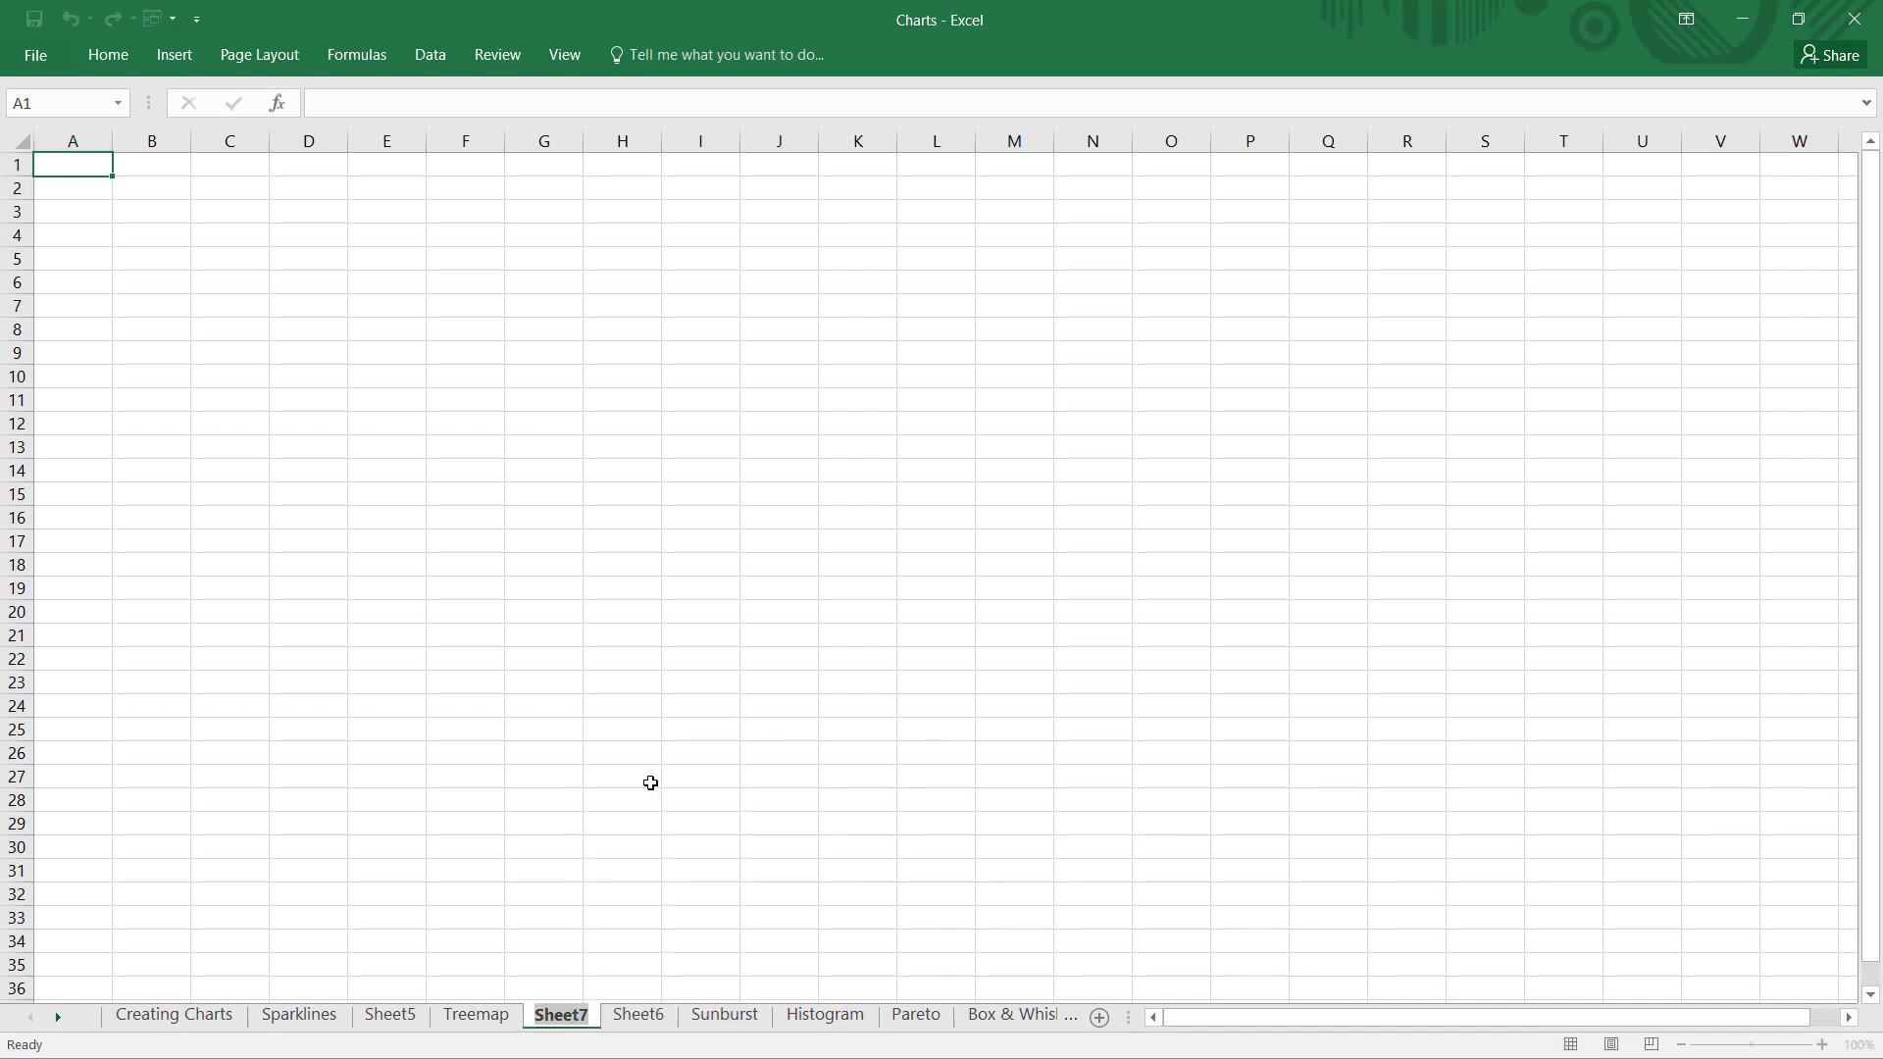
{"action": "type", "text": "New chart"}
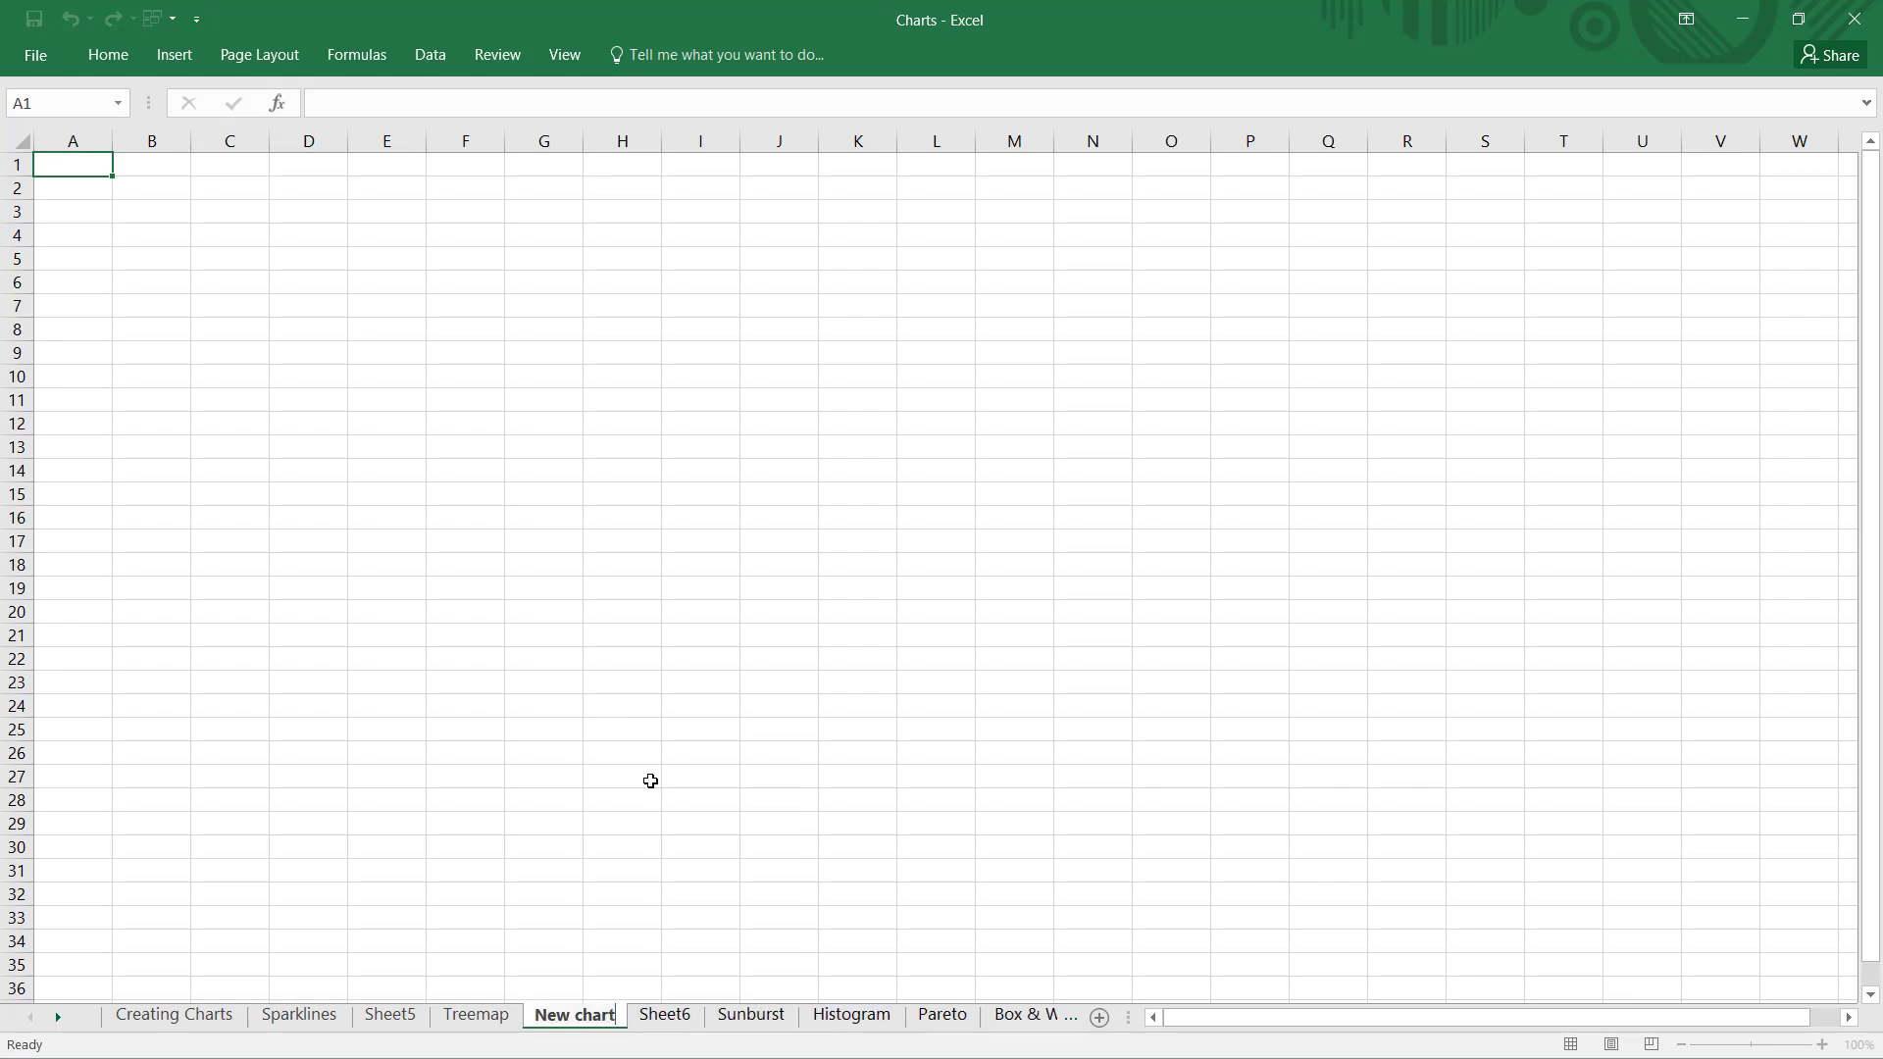
{"action": "left_click", "coordinate": [657, 785]}
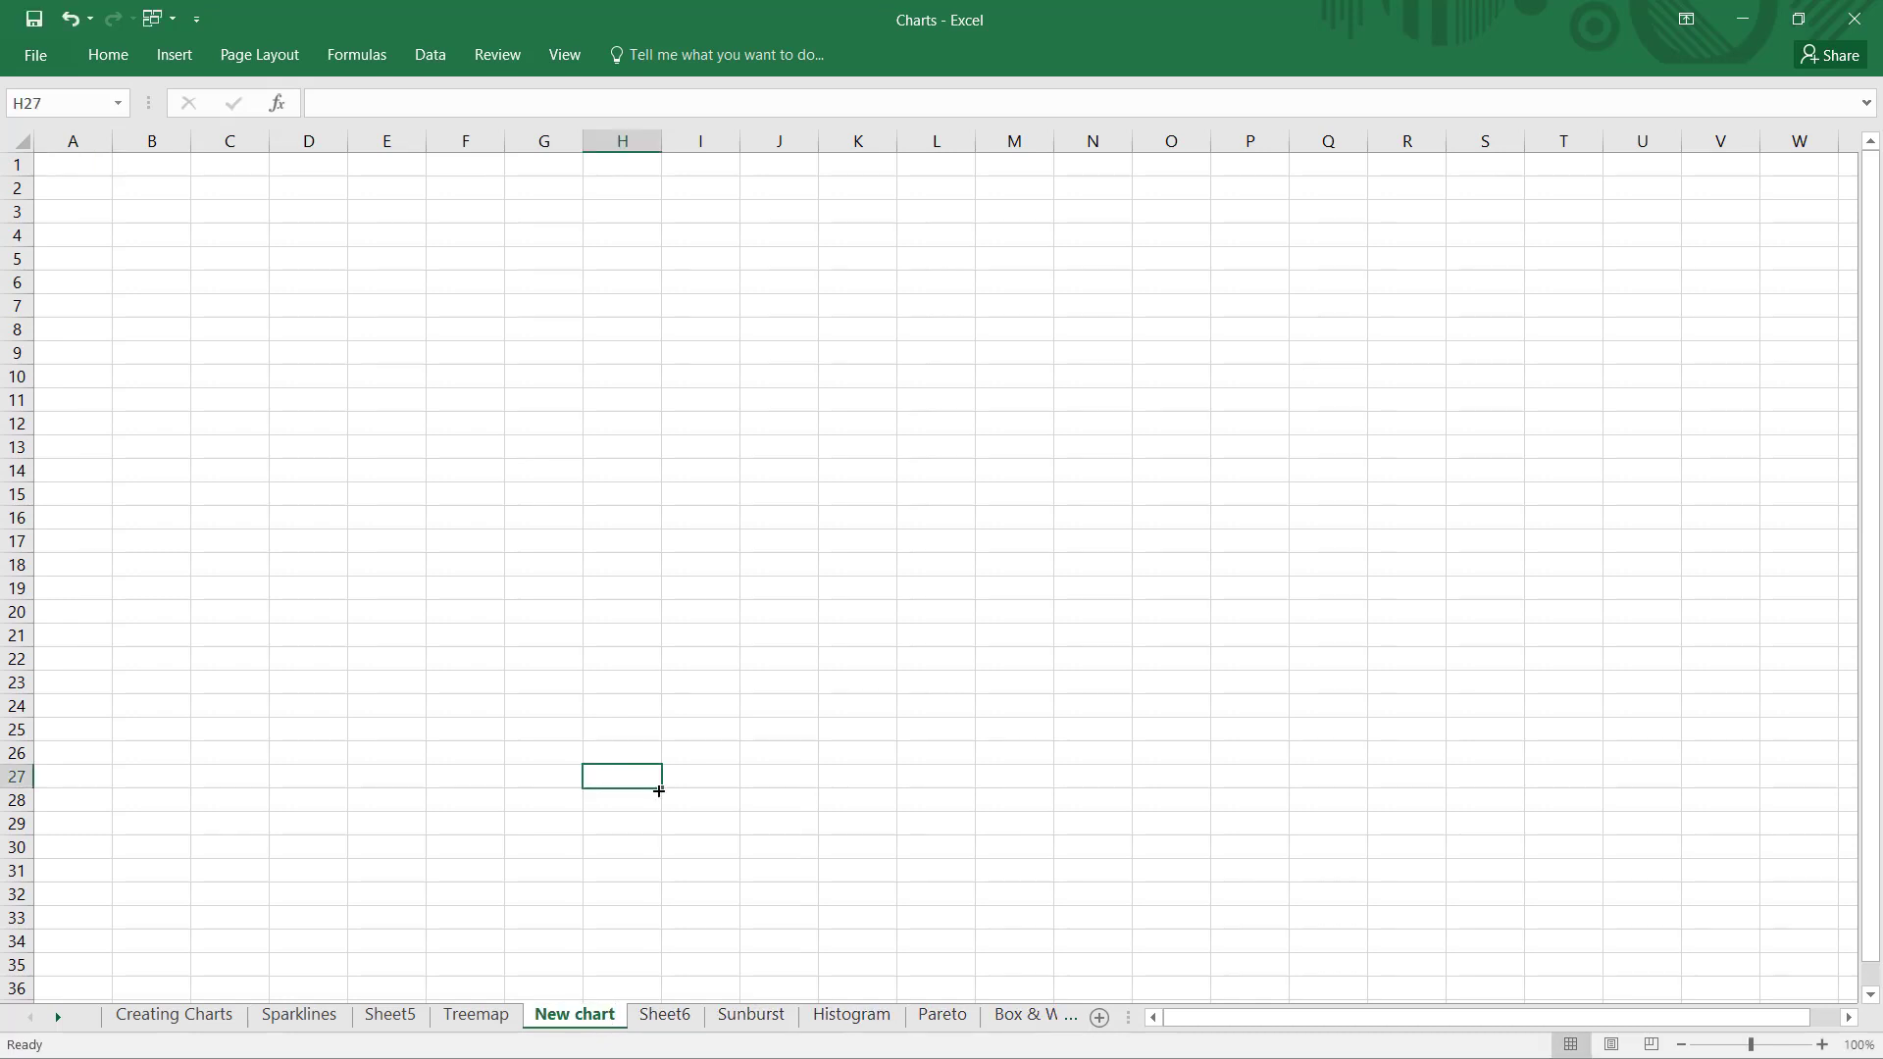
Step: Rename the blank sheet Sheet6 as "new chart 1"
{"action": "left_click", "coordinate": [675, 1016]}
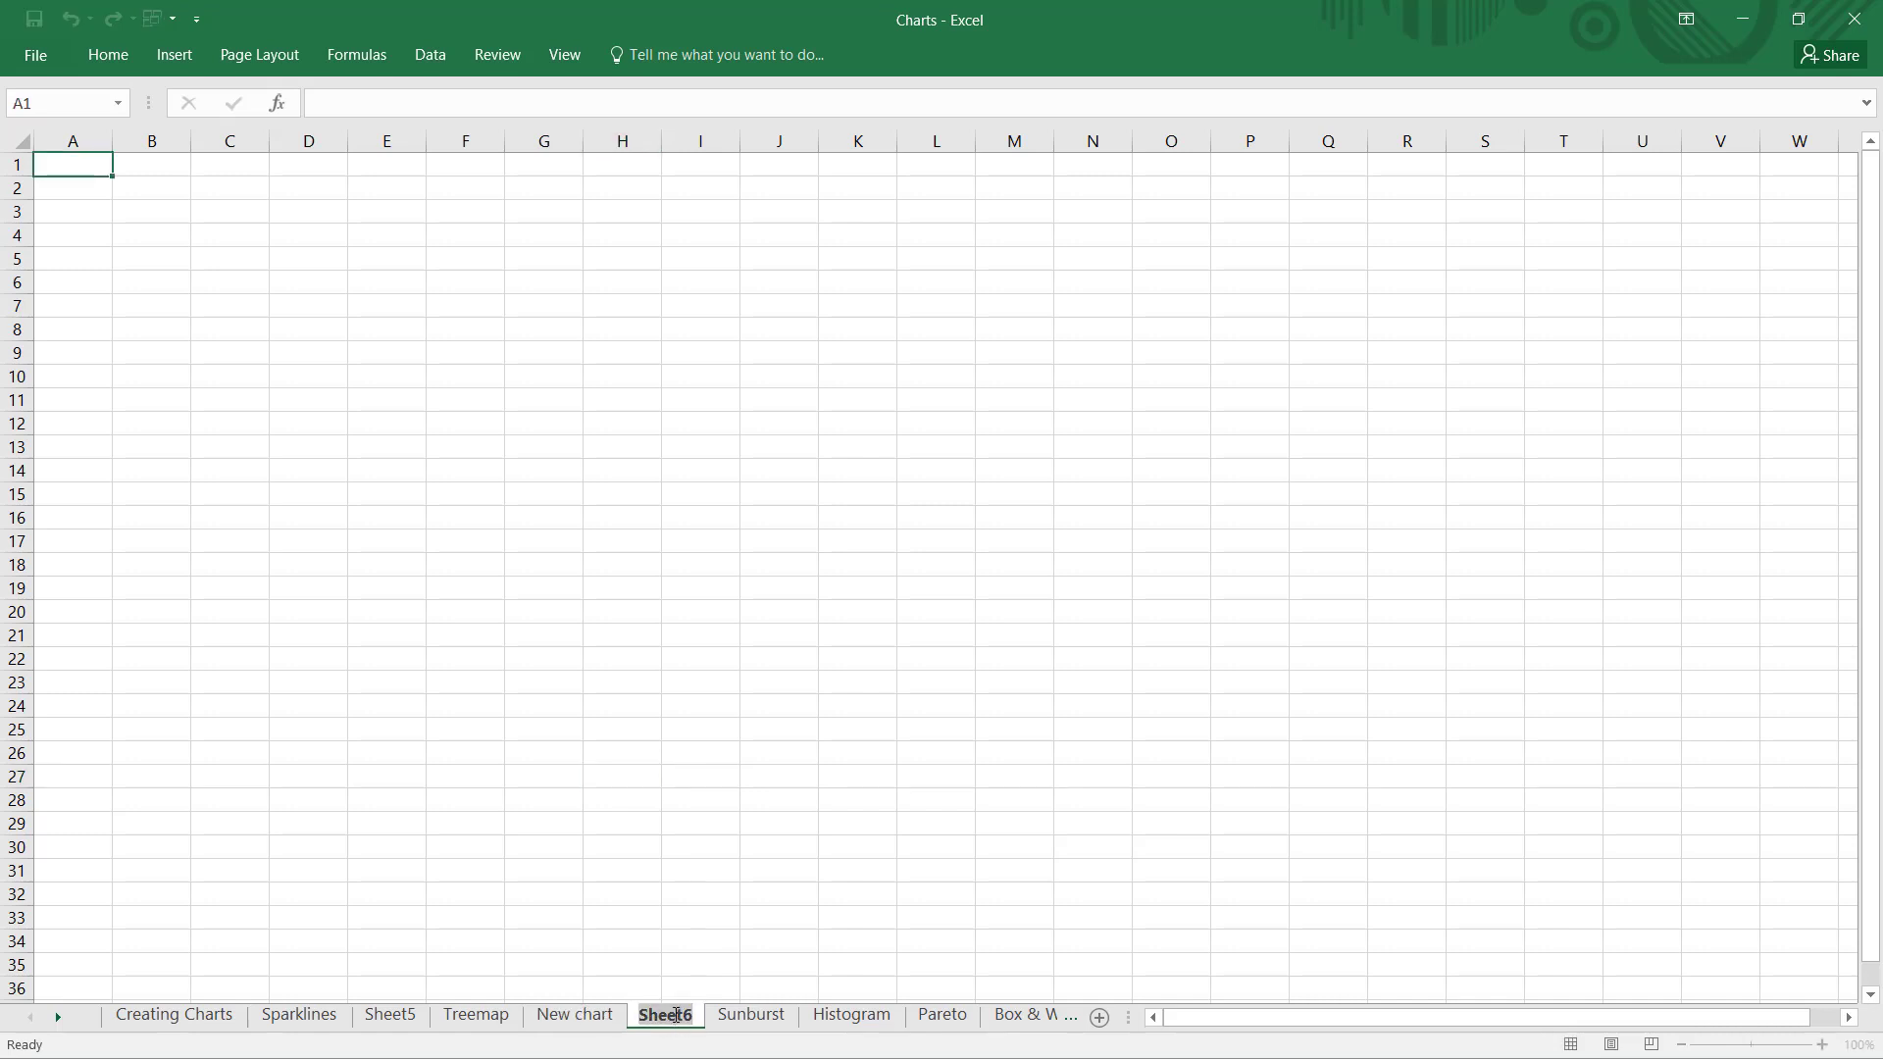
{"action": "type", "text": "new chart 1"}
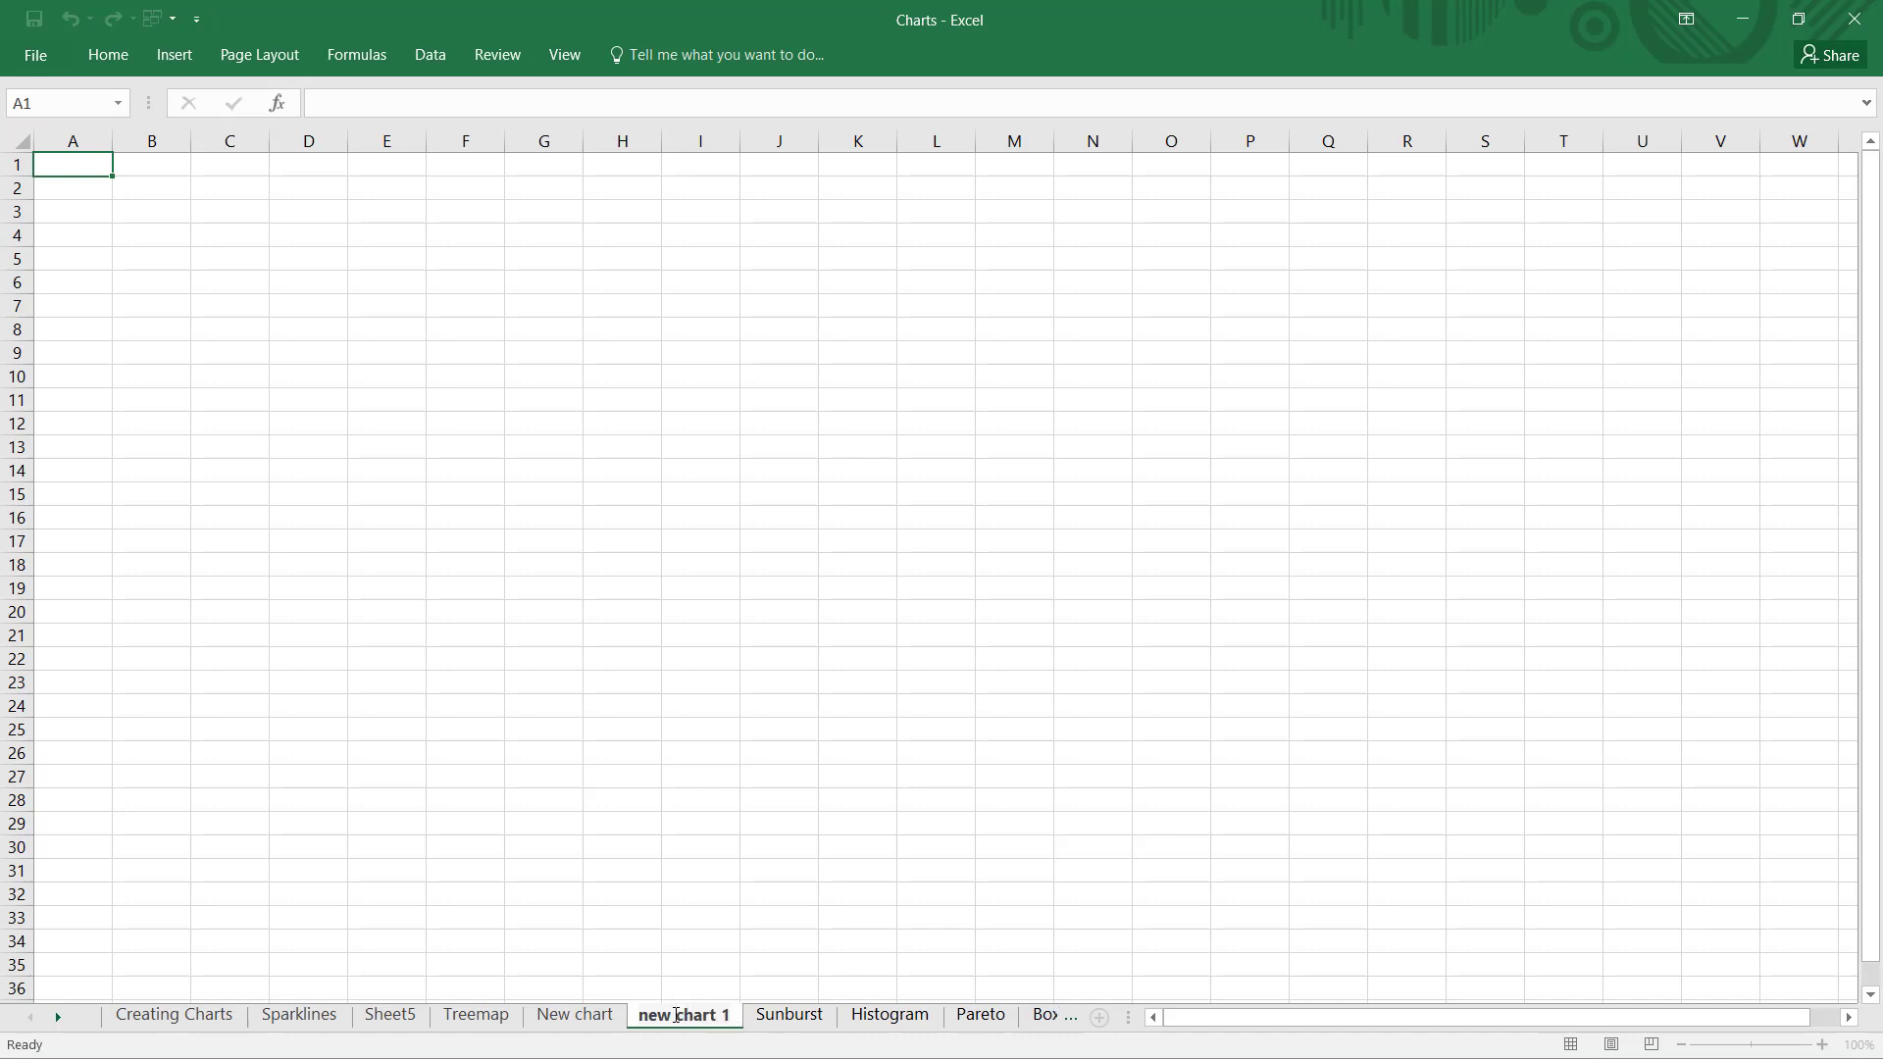
{"action": "left_click", "coordinate": [675, 965]}
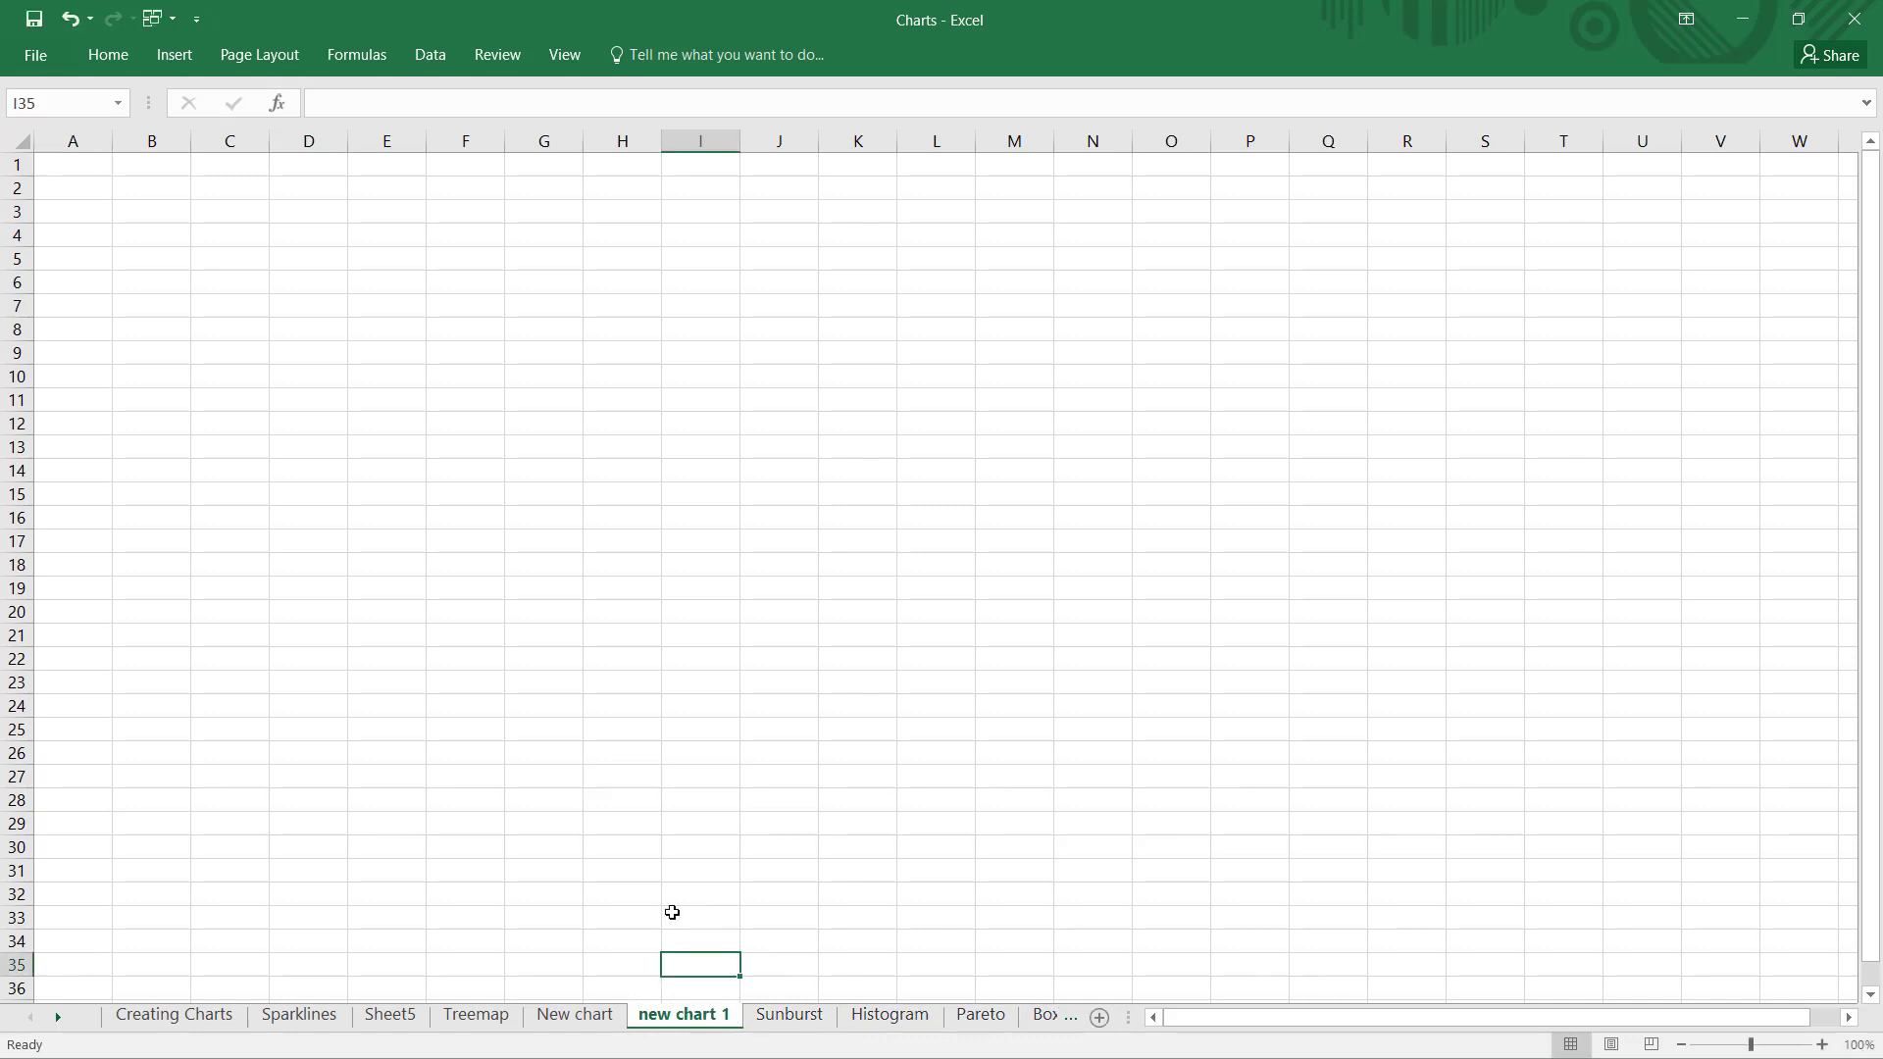
Step: Delete the blank sheets "new chart 1" and Sheet5 from the workbook
{"action": "right_click", "coordinate": [708, 1015]}
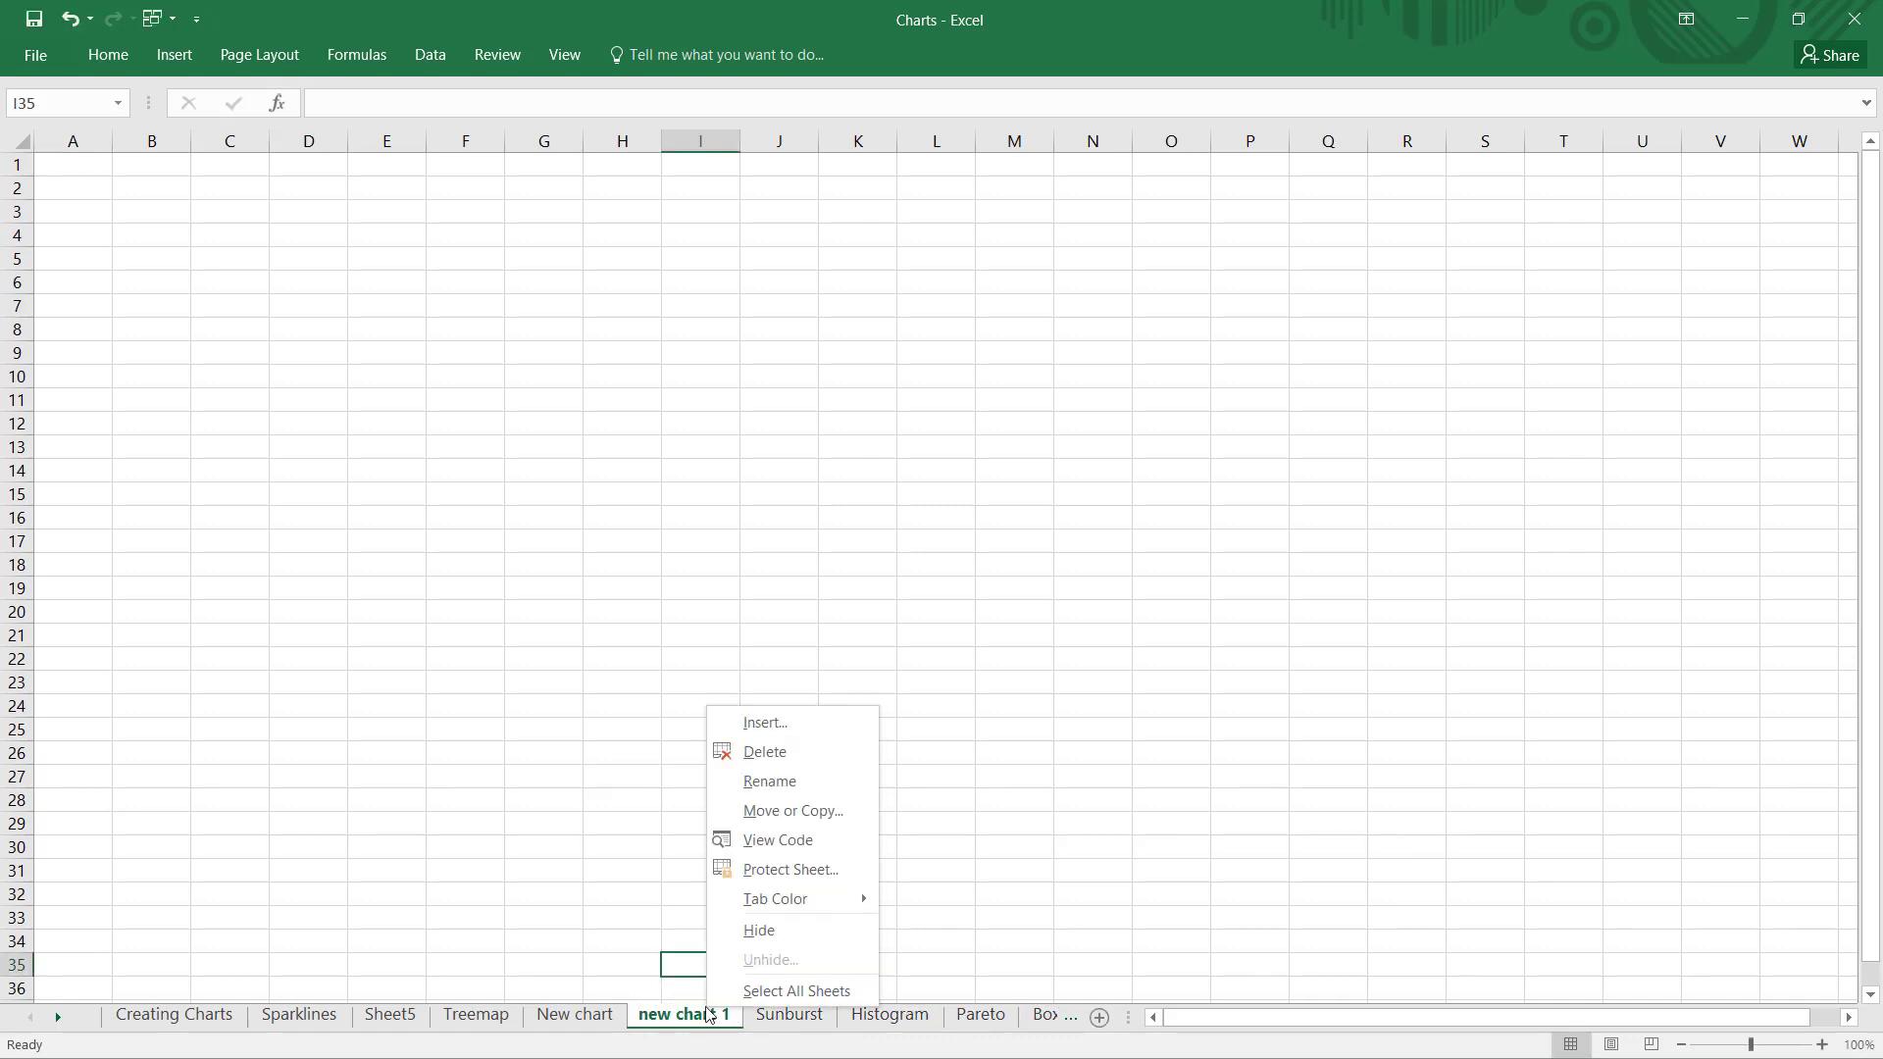
{"action": "left_click", "coordinate": [765, 754]}
{"action": "left_click", "coordinate": [393, 1016]}
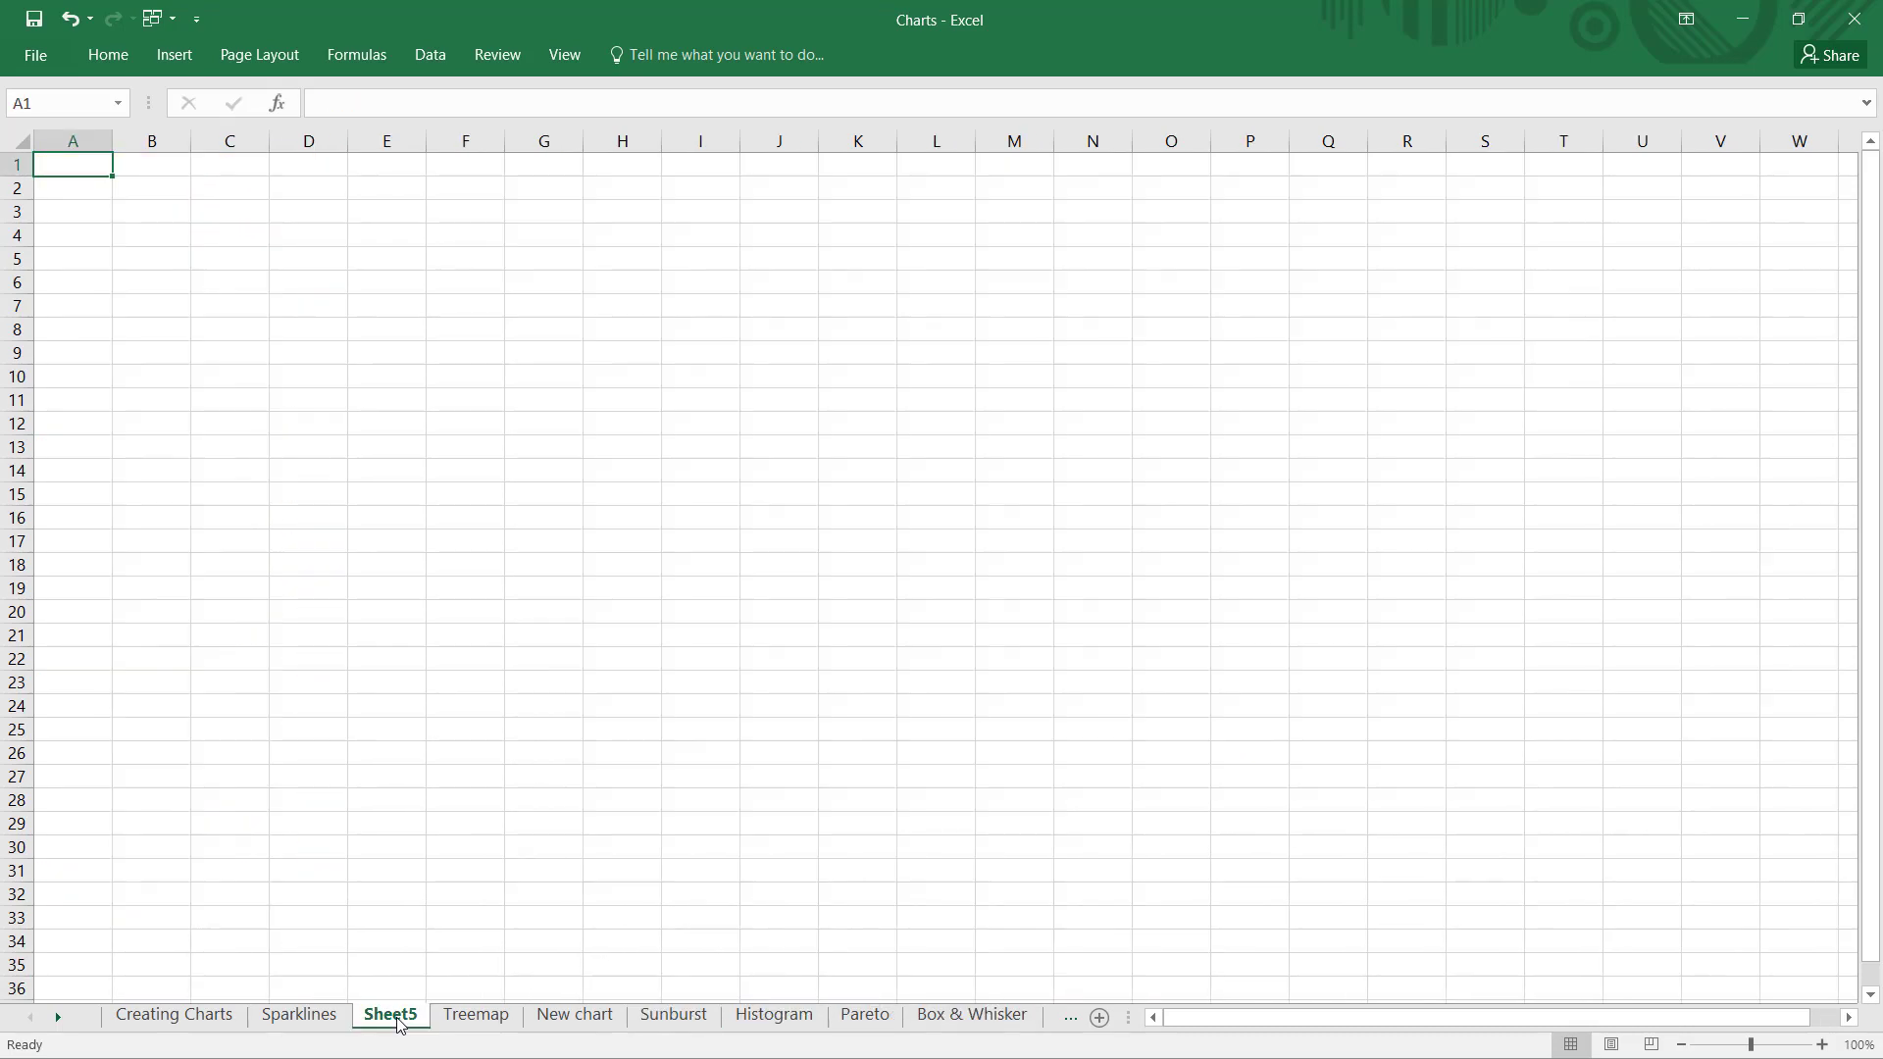
{"action": "right_click", "coordinate": [398, 1020]}
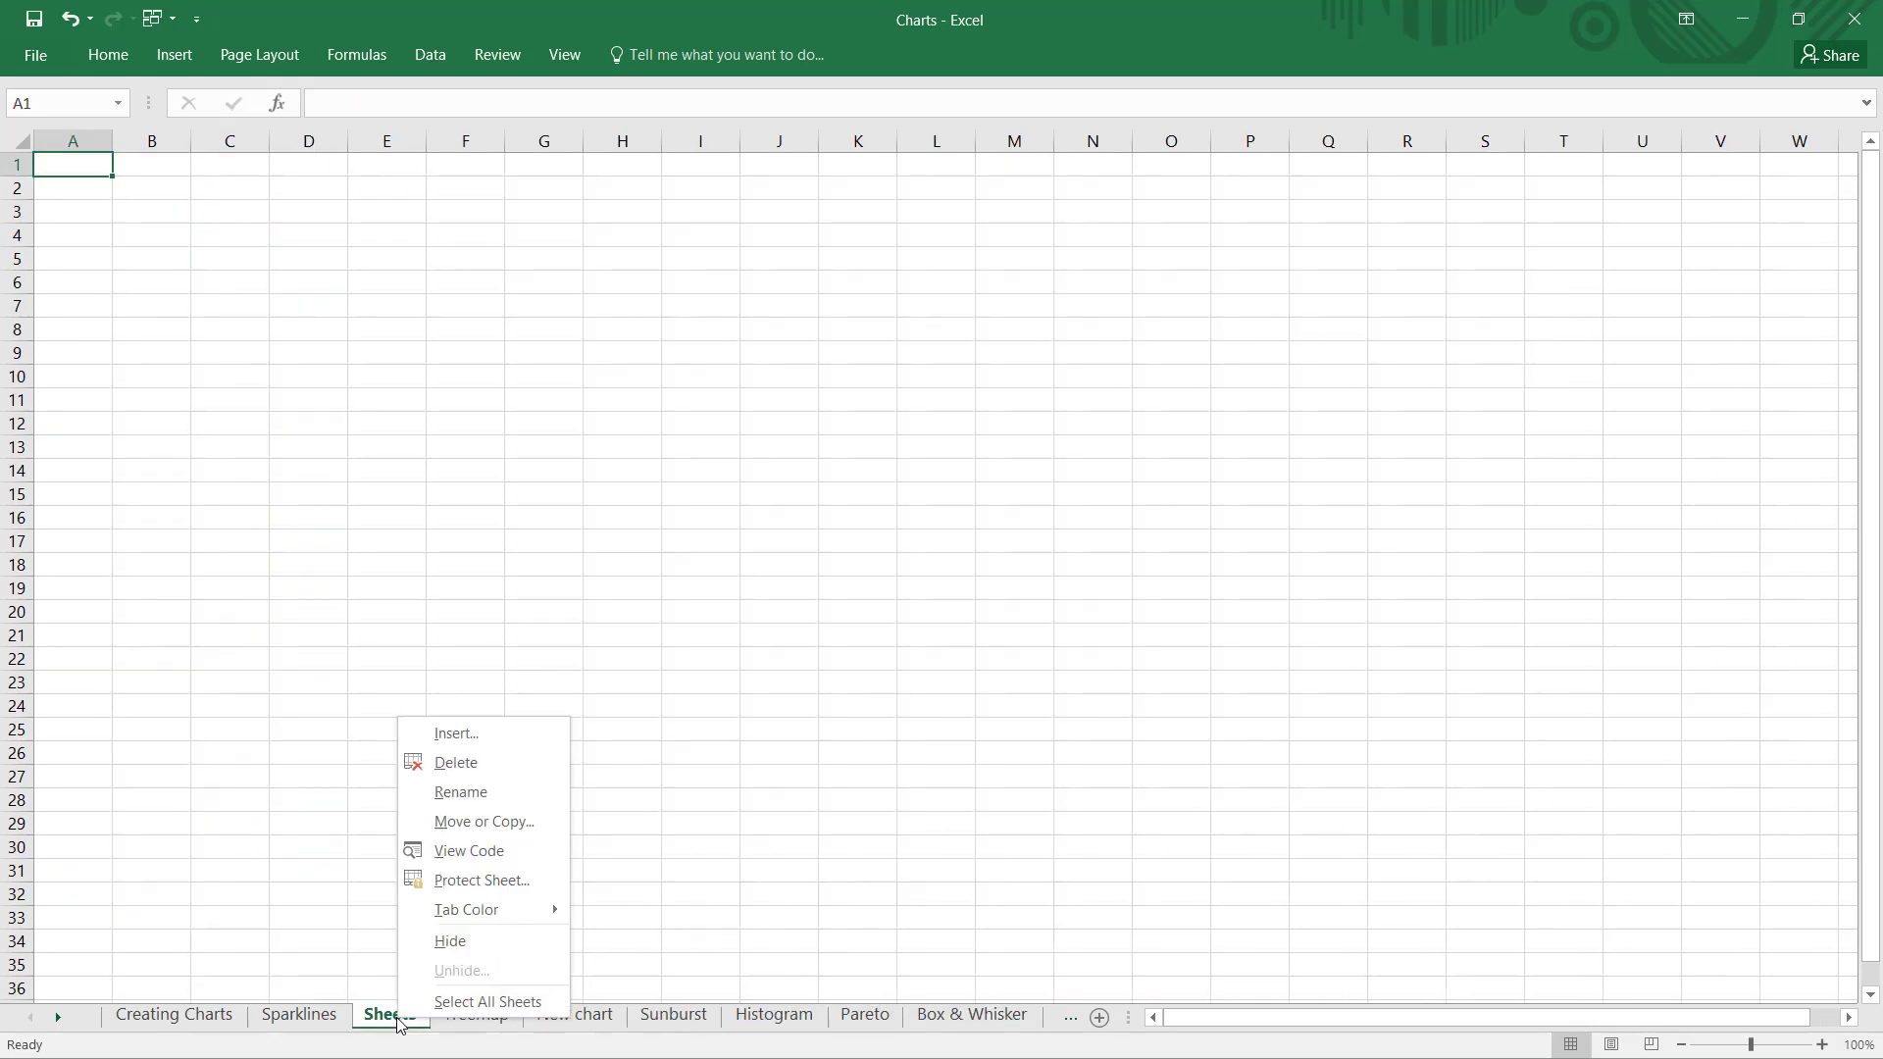
{"action": "left_click", "coordinate": [468, 767]}
Step: Set the sheet tab colour of "New chart" to the gold theme colour
{"action": "left_click", "coordinate": [496, 1020]}
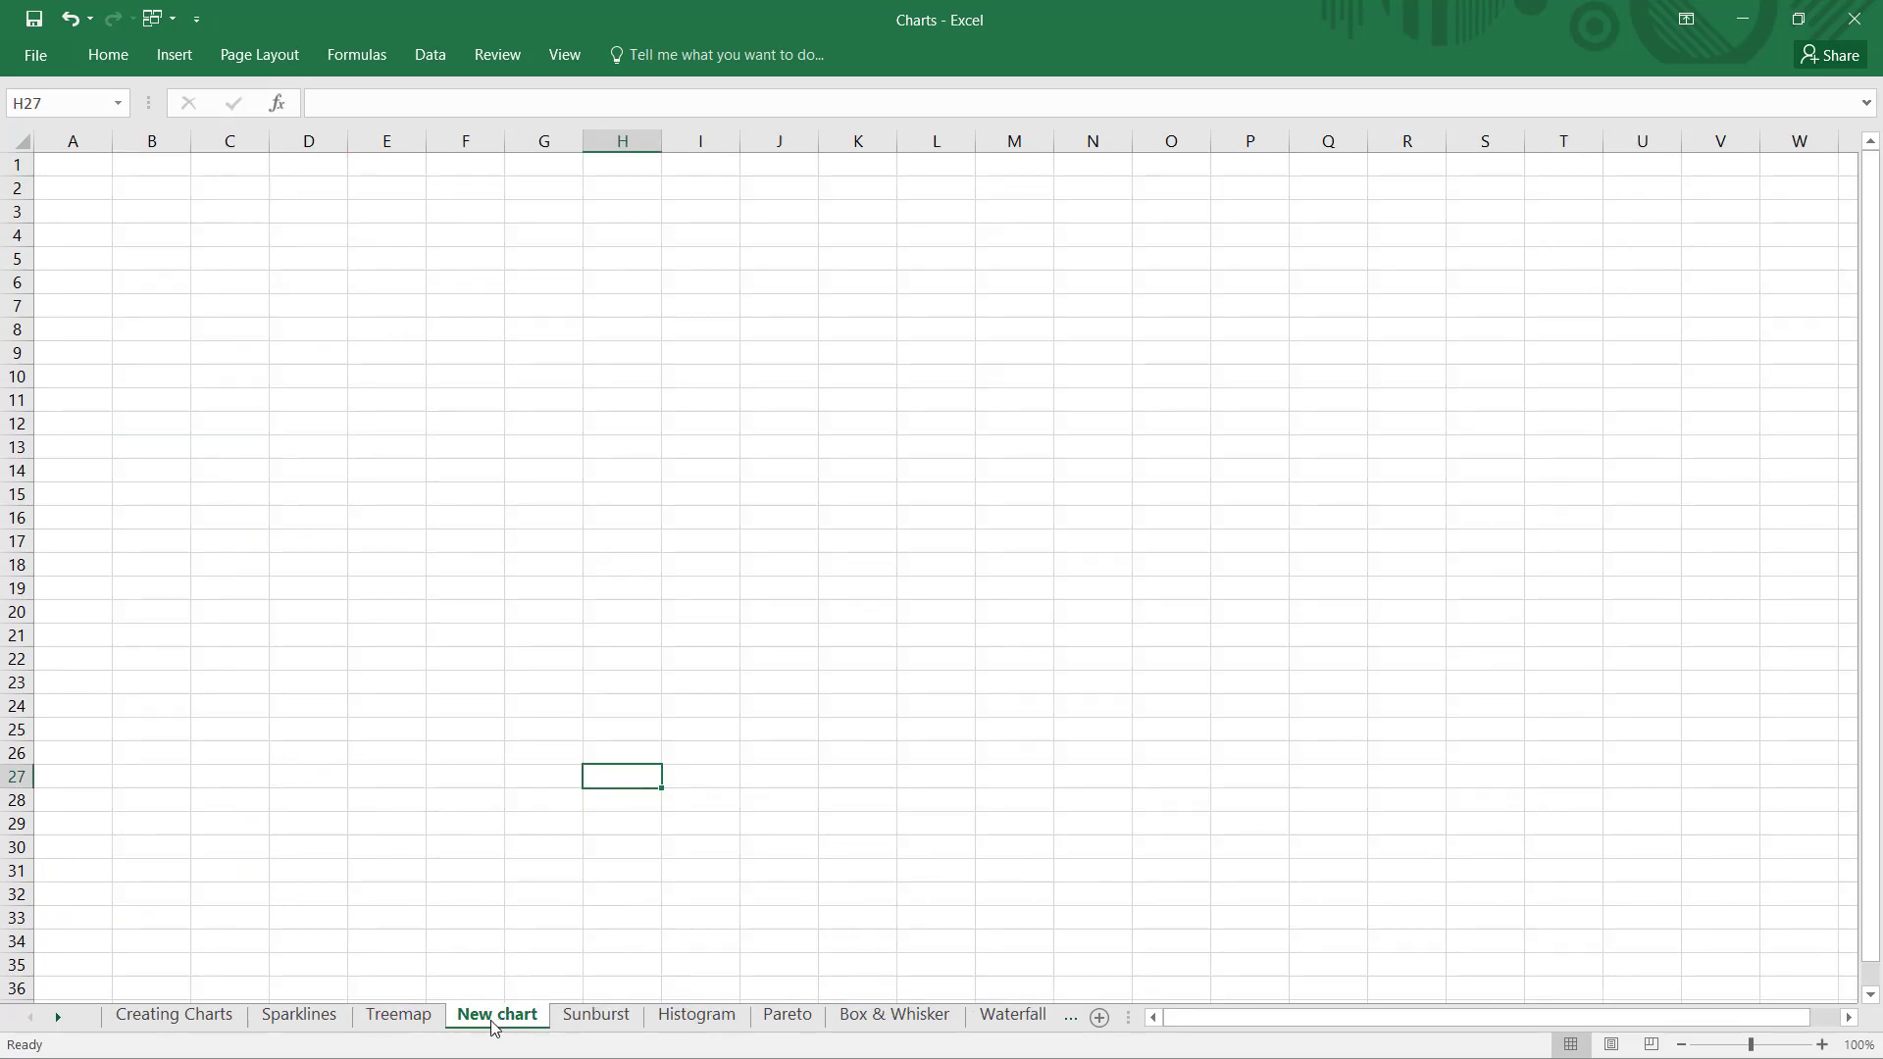
{"action": "right_click", "coordinate": [495, 1025]}
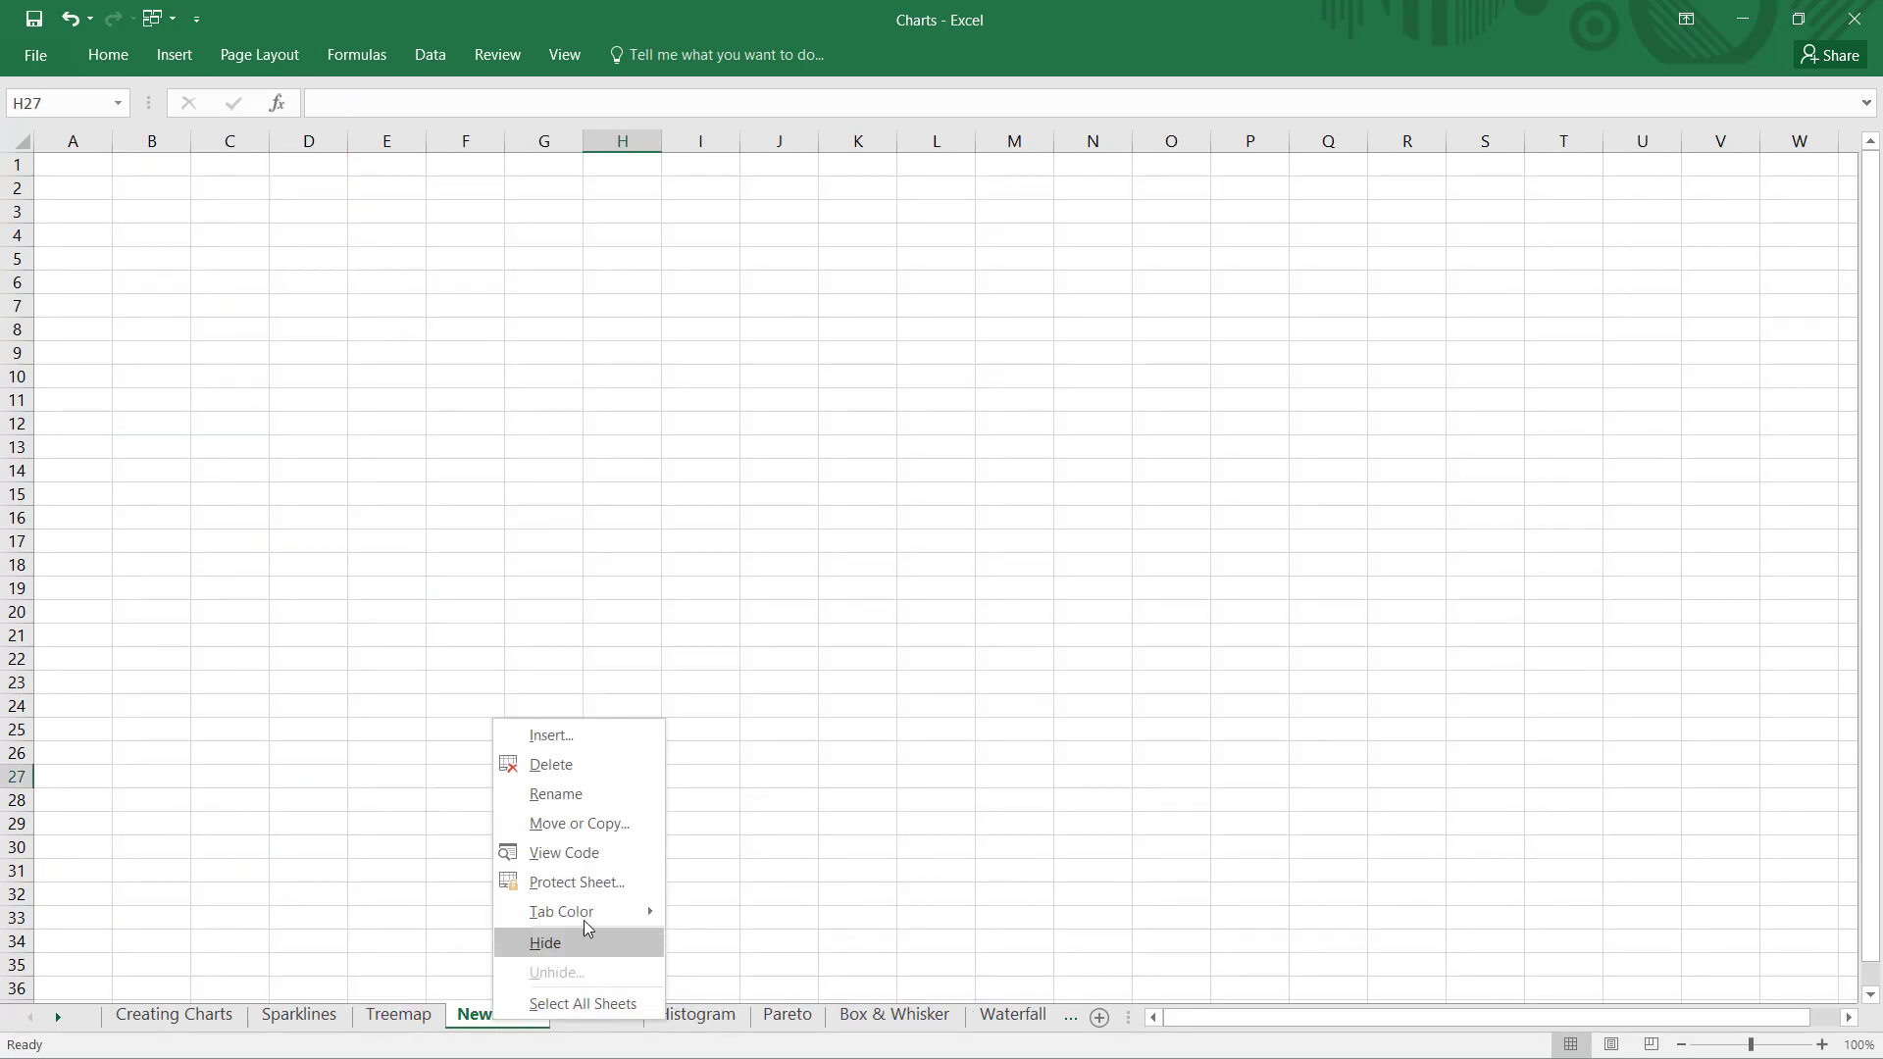
{"action": "mouse_move", "coordinate": [584, 916]}
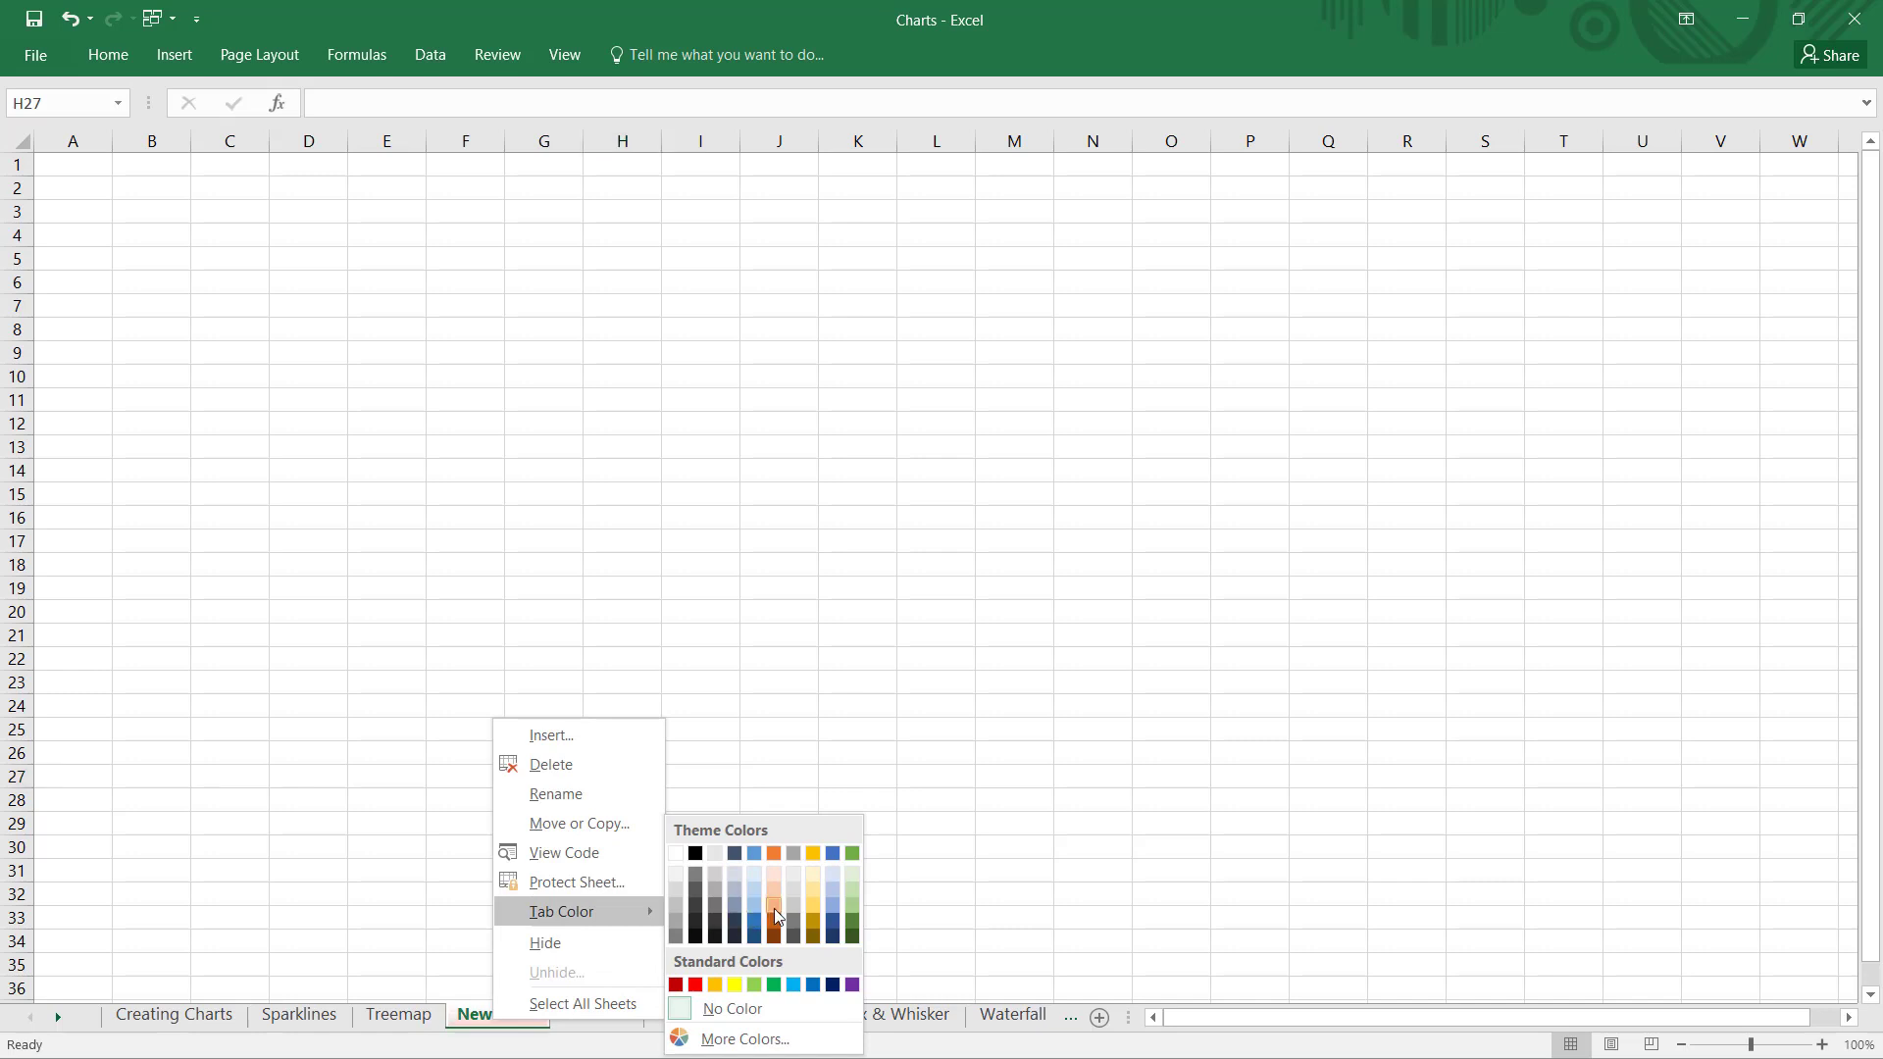
{"action": "left_click", "coordinate": [810, 854]}
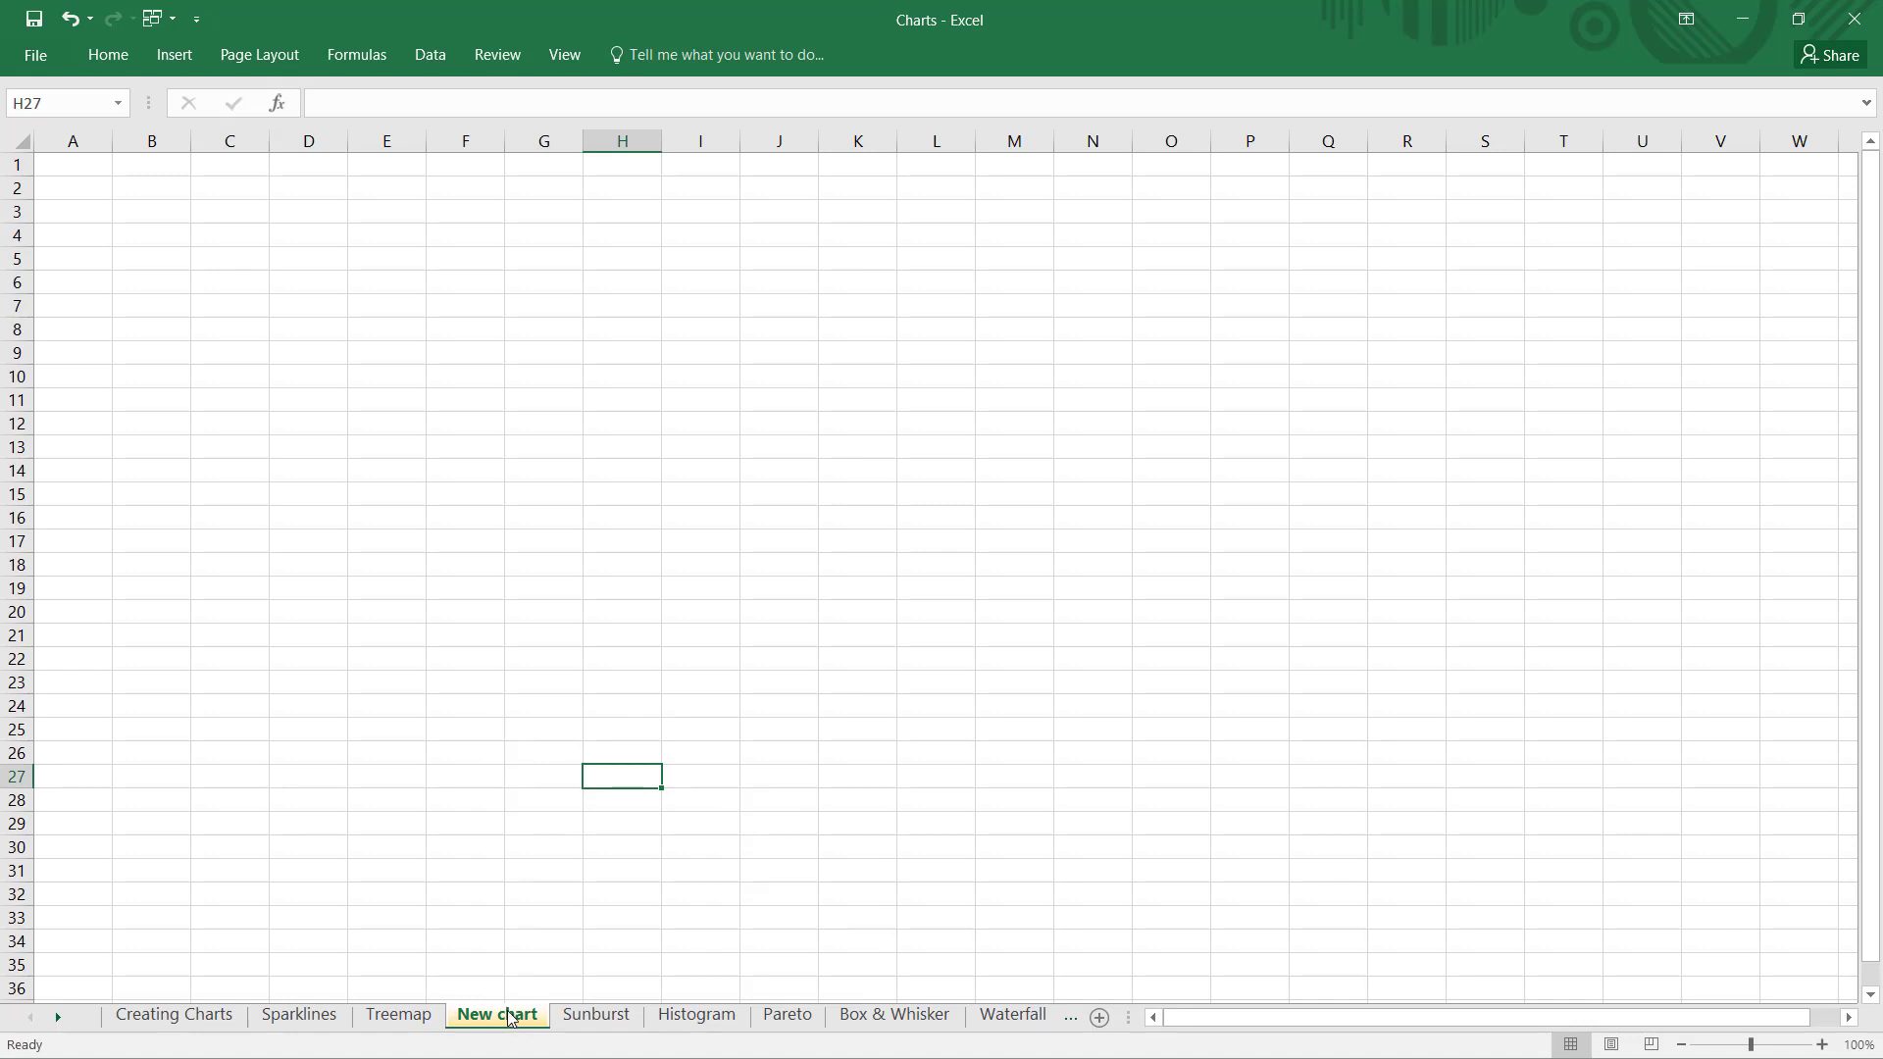
Step: Request deletion of the Sunburst sheet, which contains data, and cancel at the confirmation
{"action": "left_click", "coordinate": [600, 1020]}
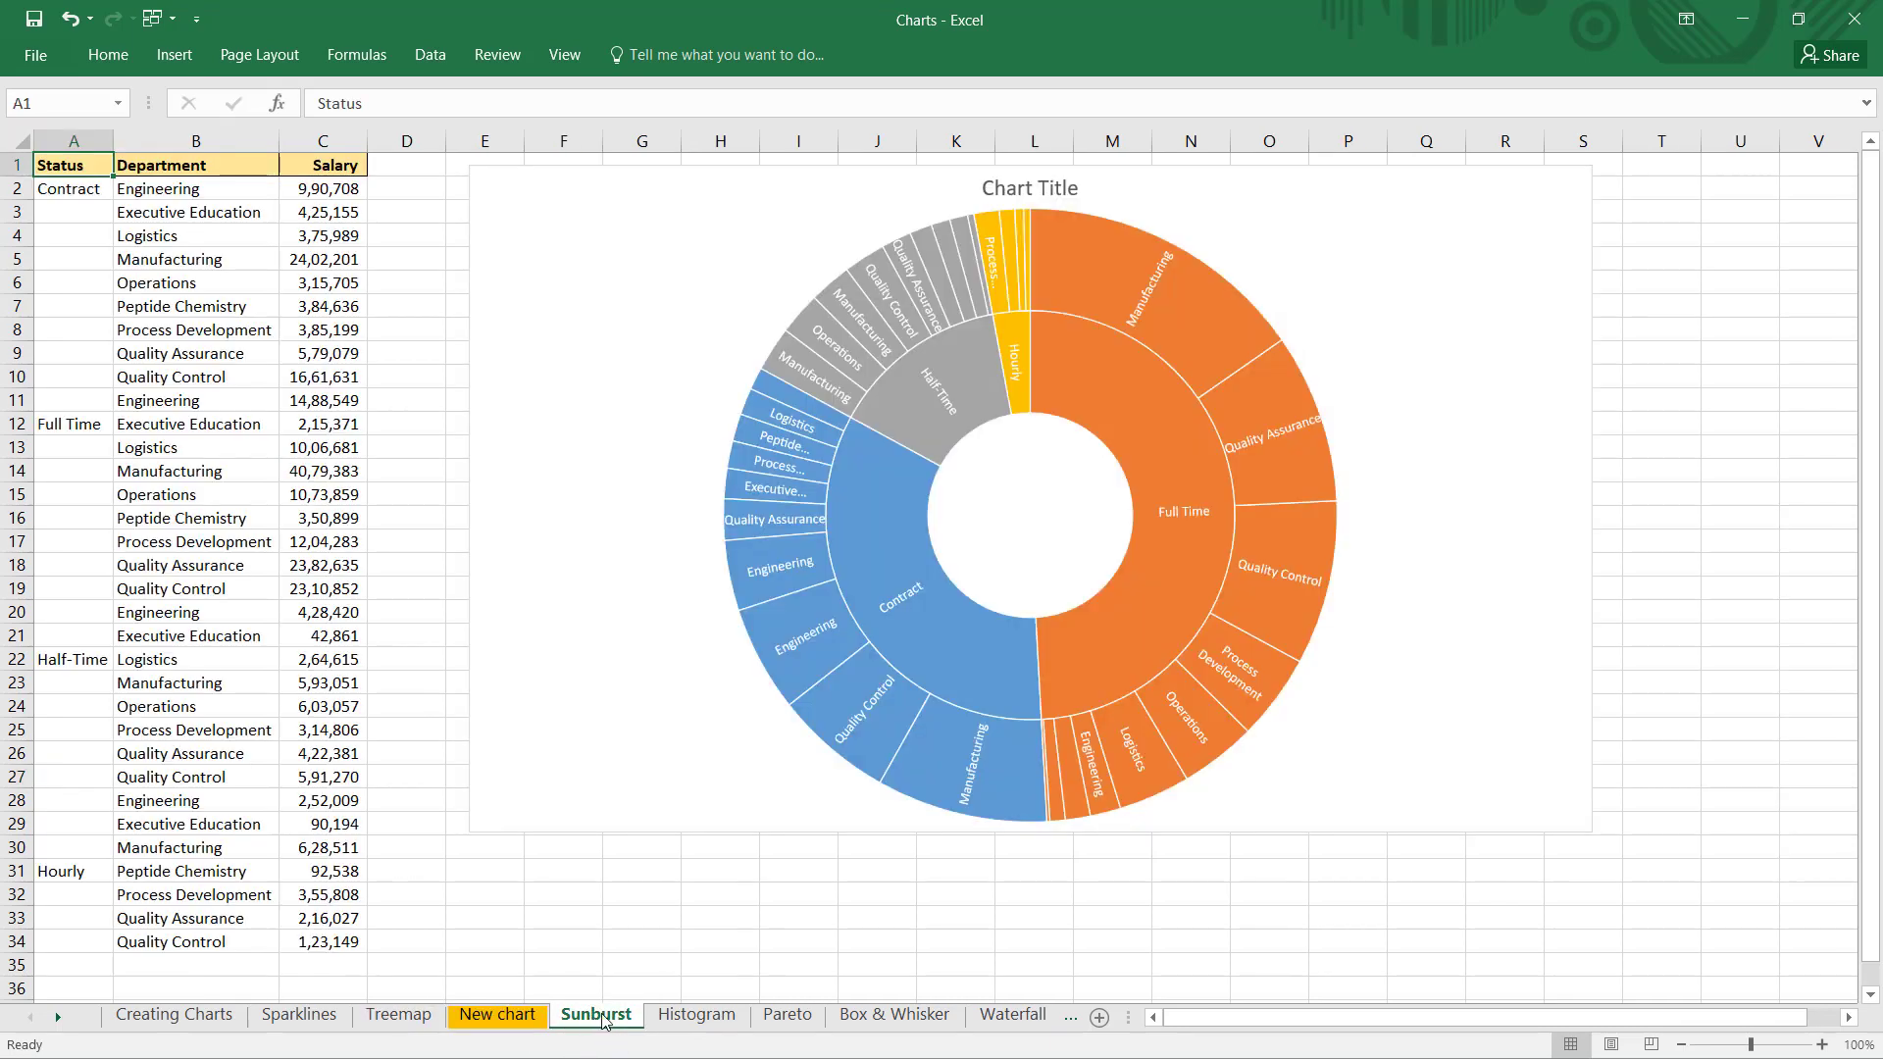
{"action": "right_click", "coordinate": [603, 1021]}
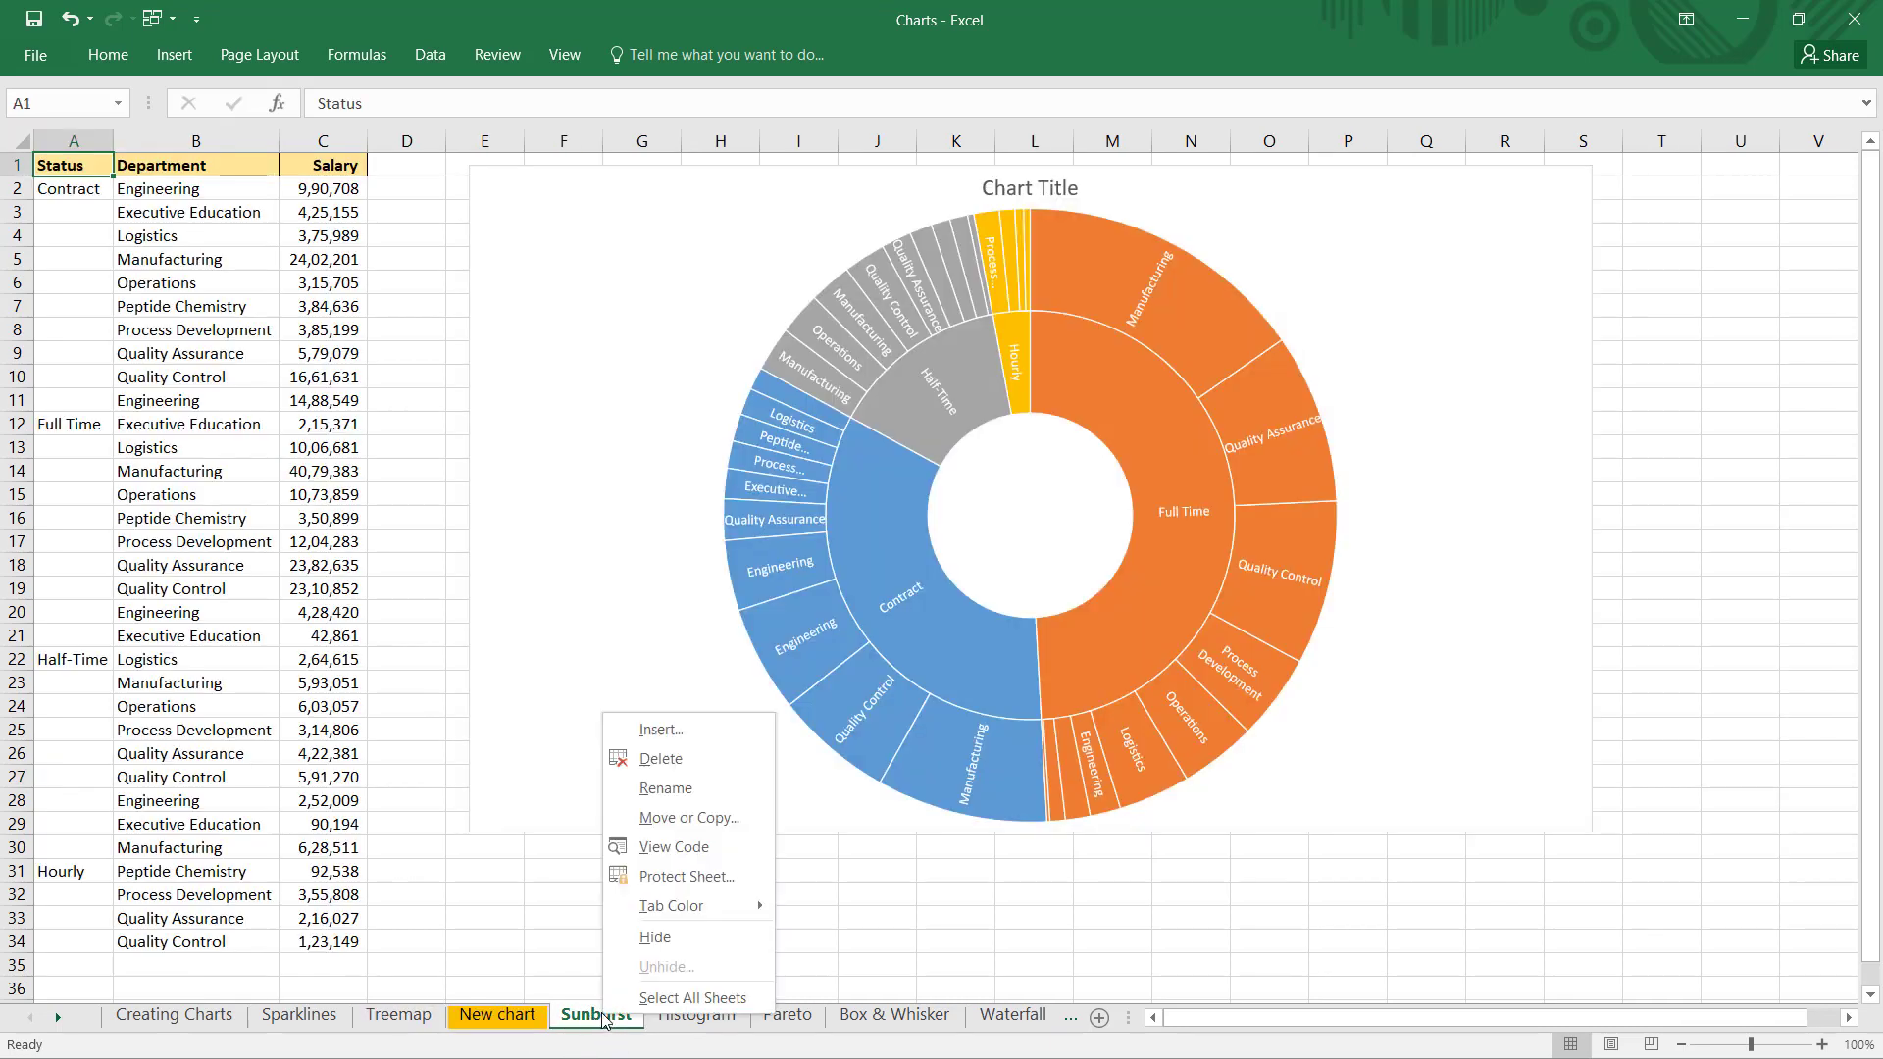
{"action": "left_click", "coordinate": [682, 757]}
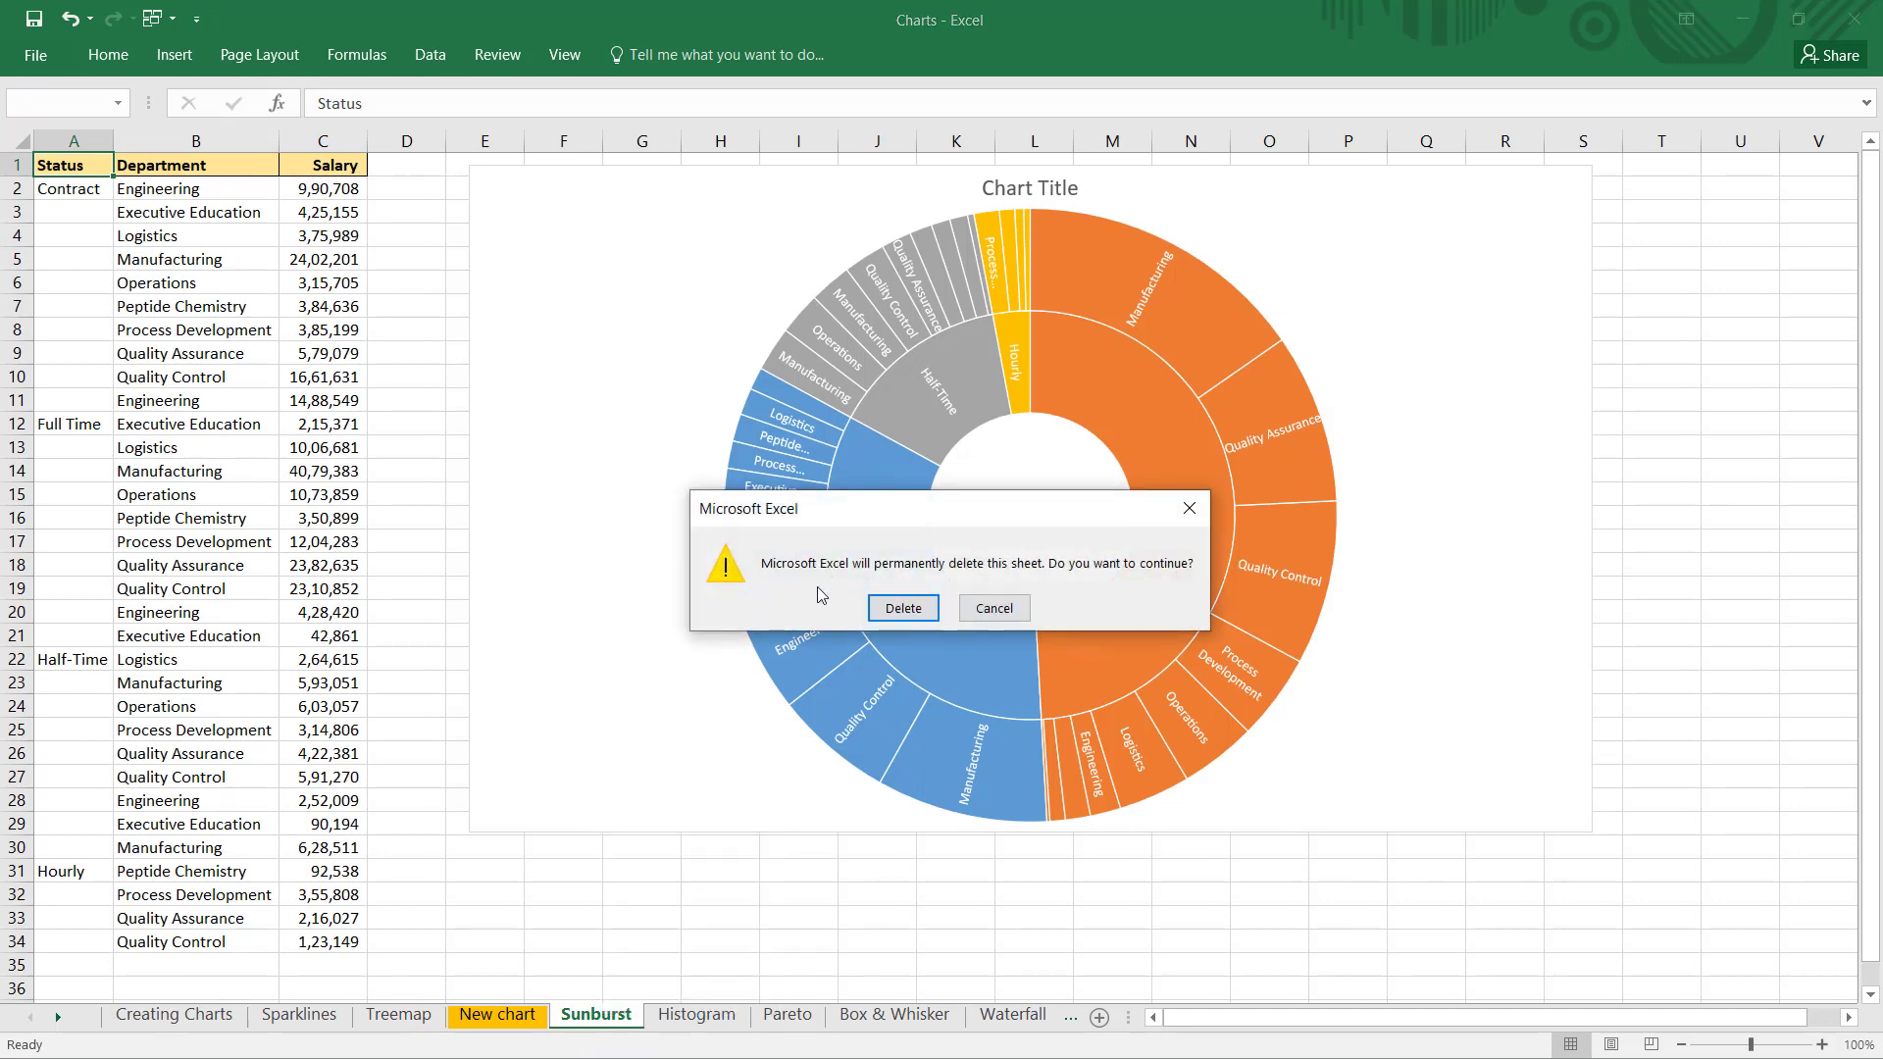
{"action": "left_click", "coordinate": [993, 613]}
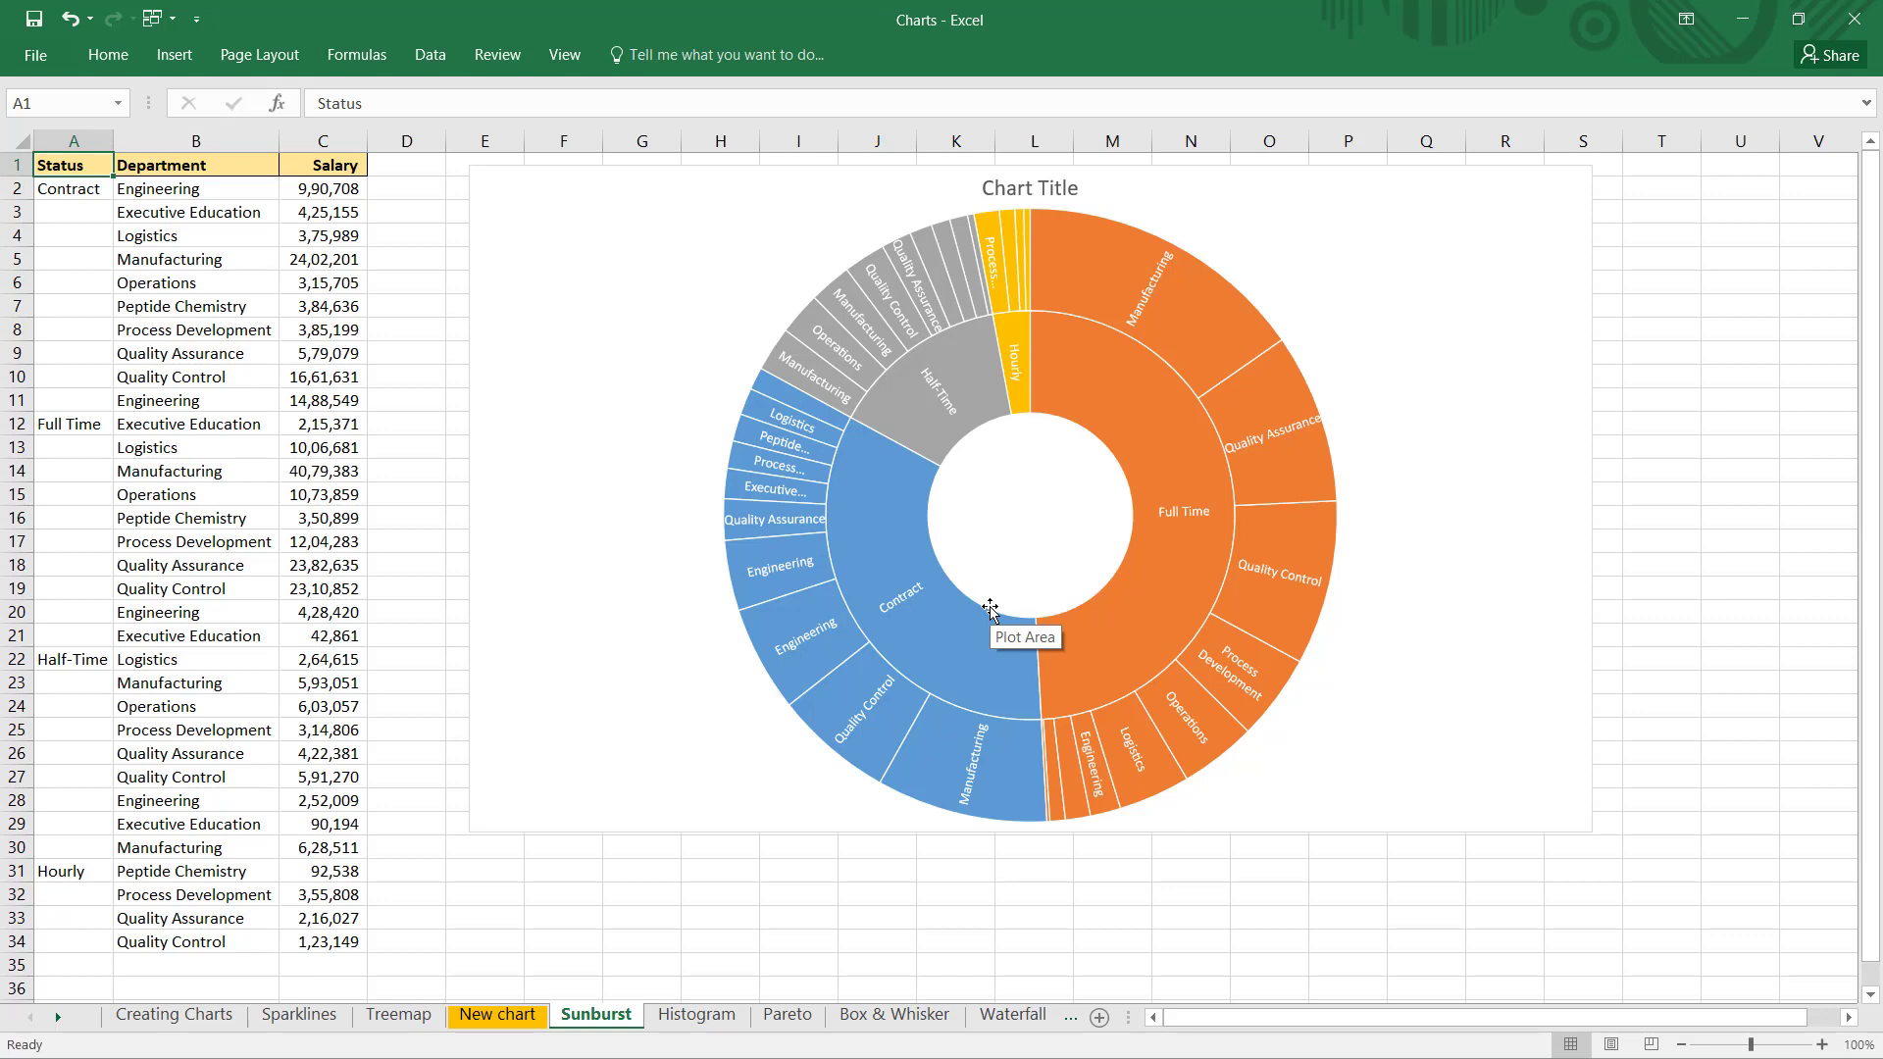
Step: Delete the blank "New chart" sheet from the workbook
{"action": "left_click", "coordinate": [503, 1018]}
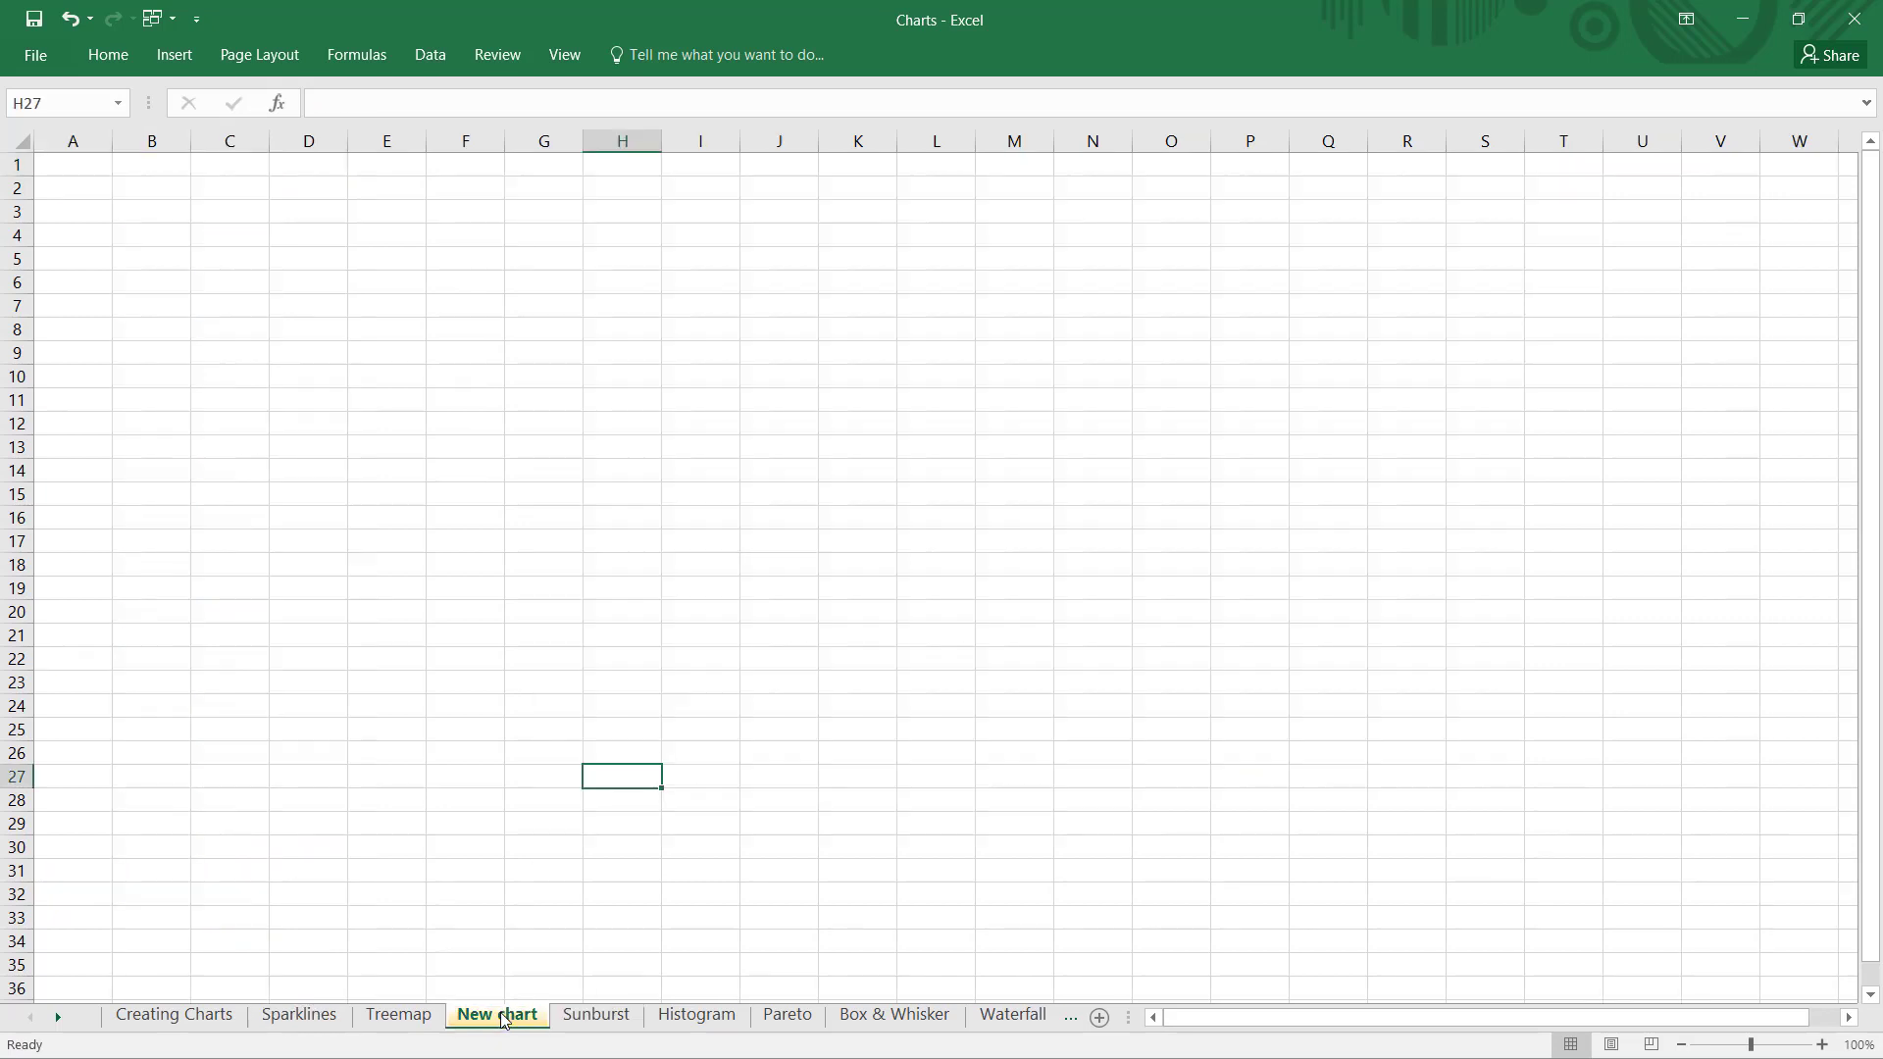
{"action": "right_click", "coordinate": [502, 1018]}
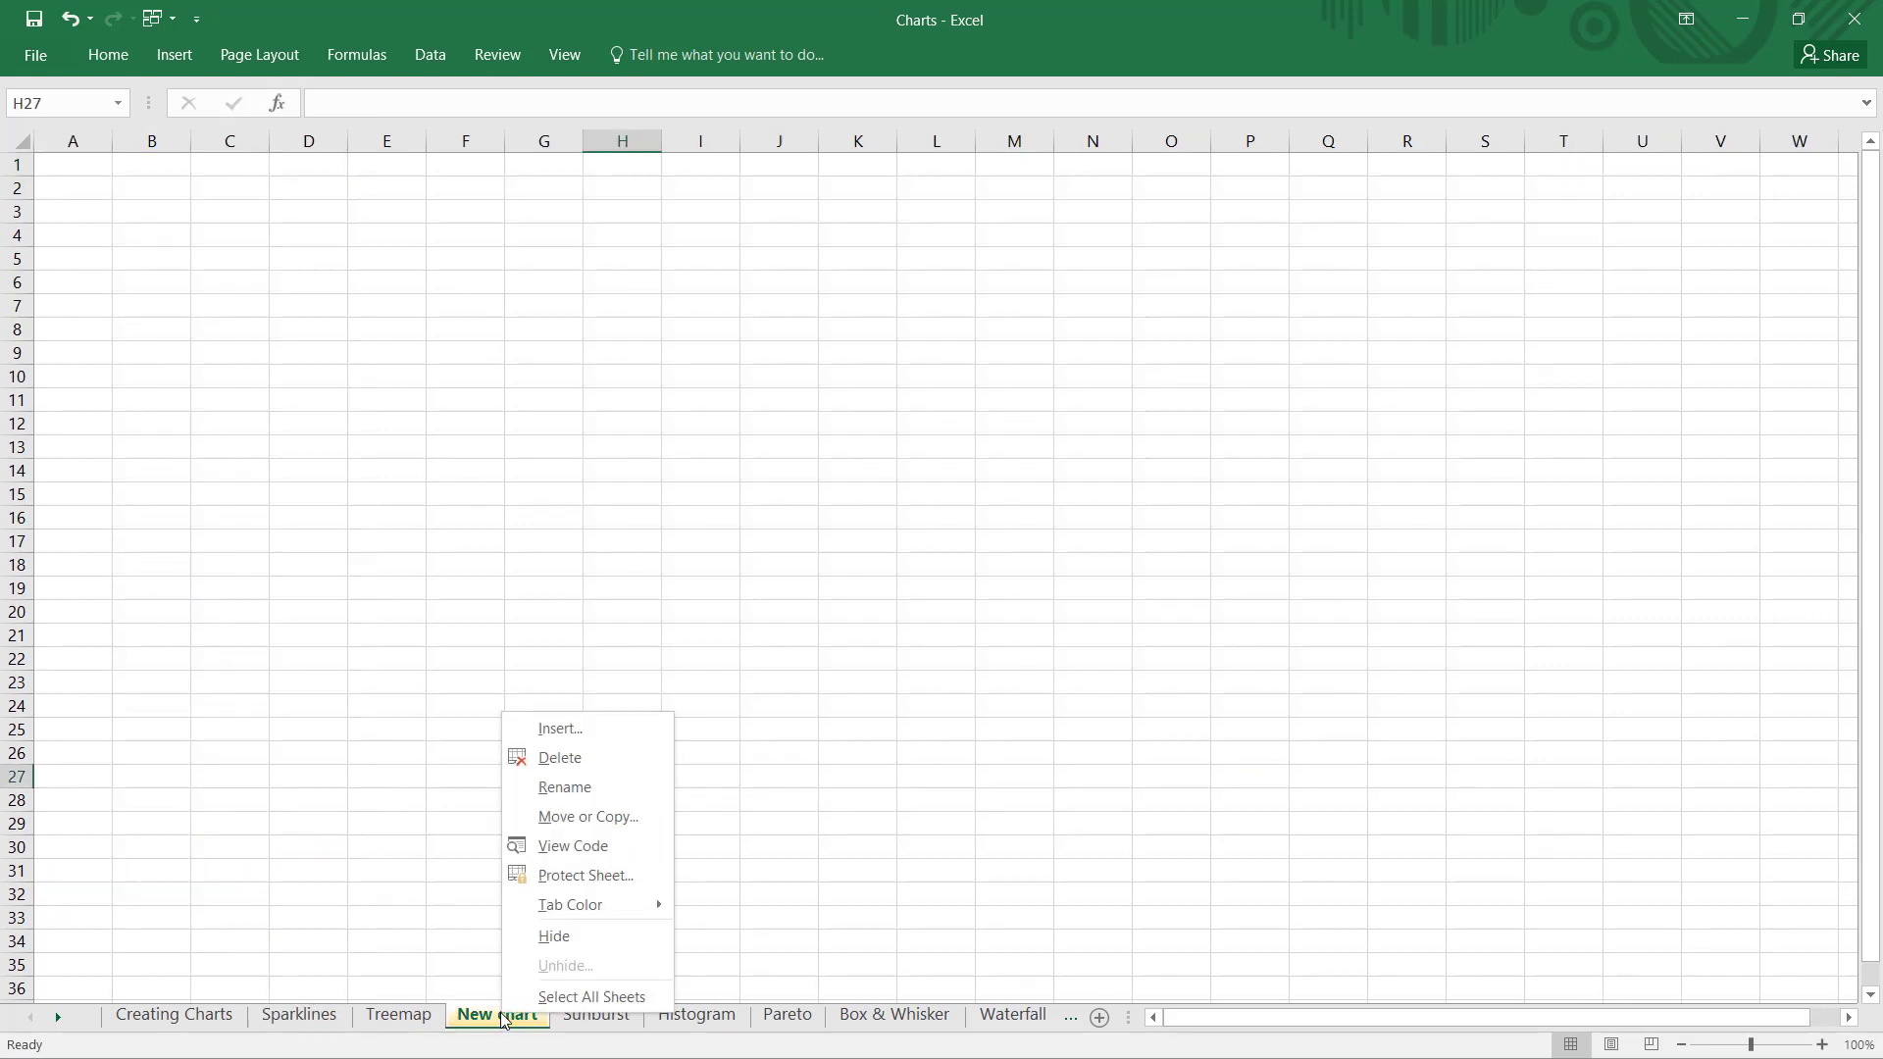
{"action": "left_click", "coordinate": [603, 759]}
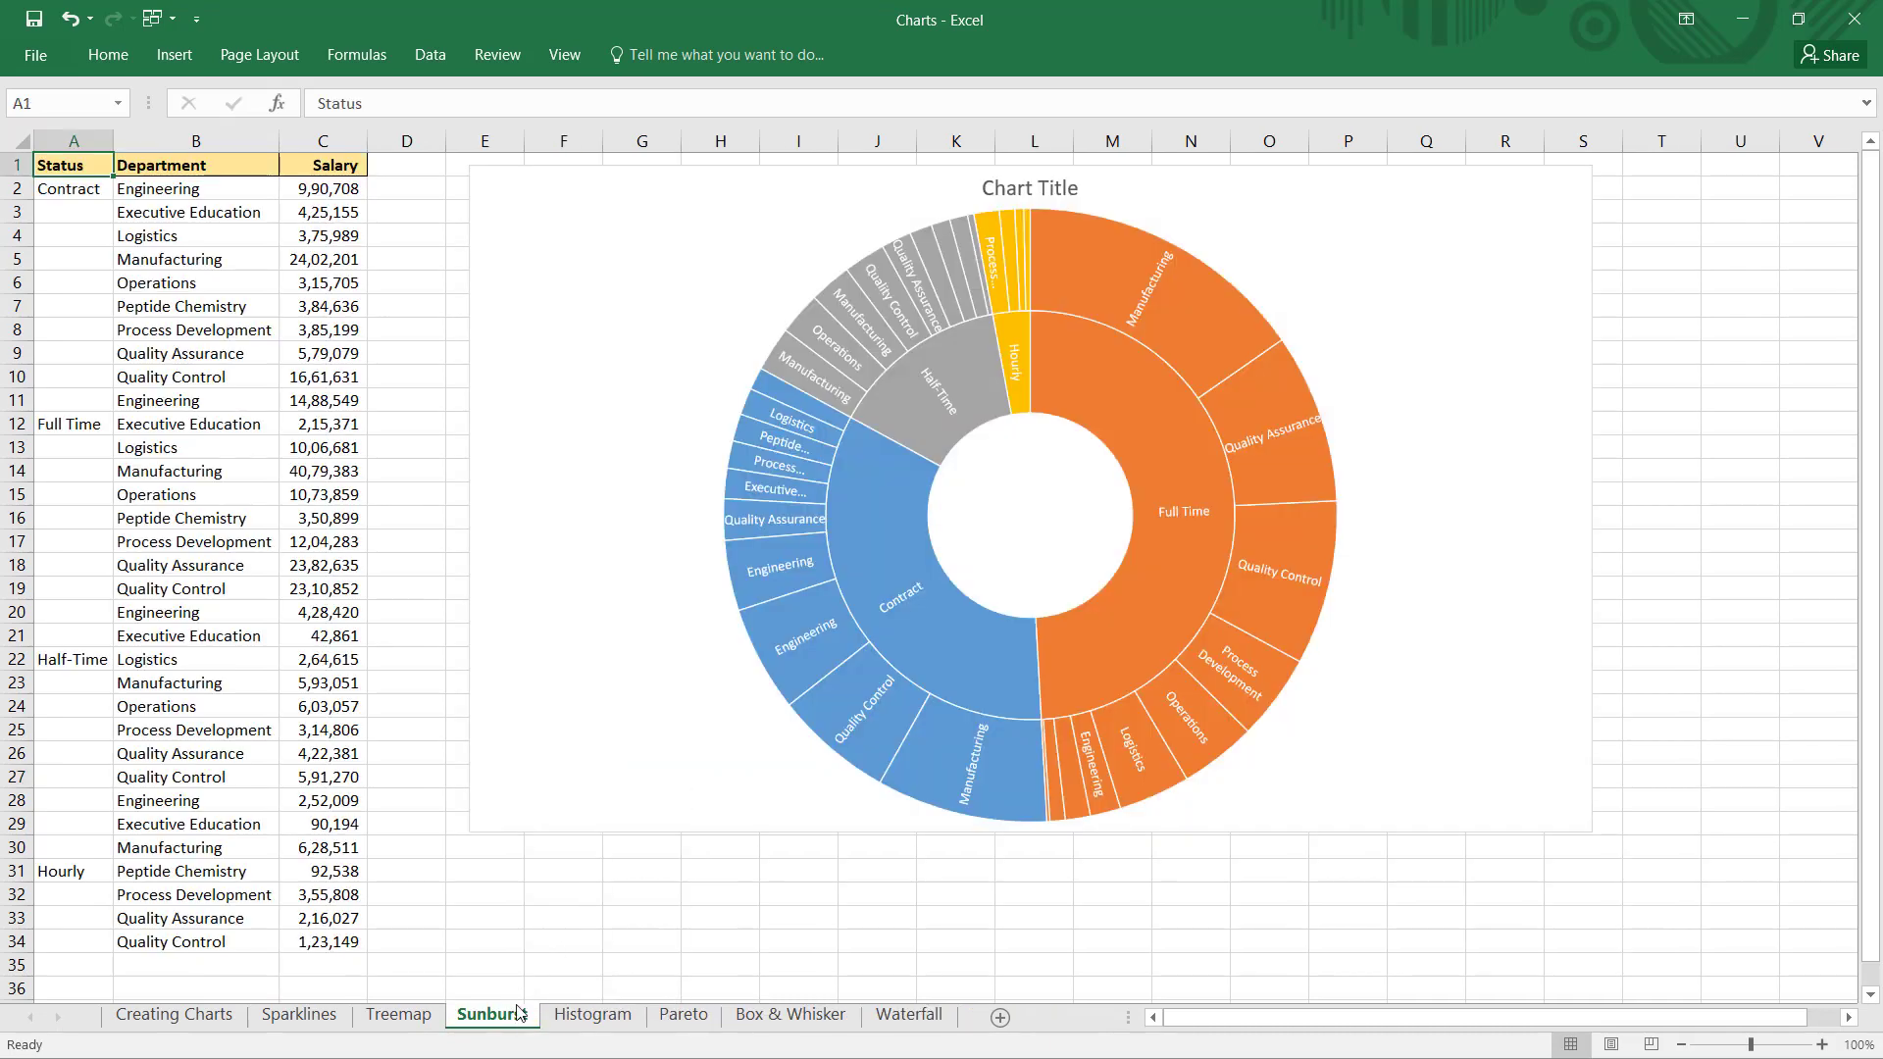
Step: Hide the Sunburst sheet and go to the Treemap sheet
{"action": "right_click", "coordinate": [503, 1023]}
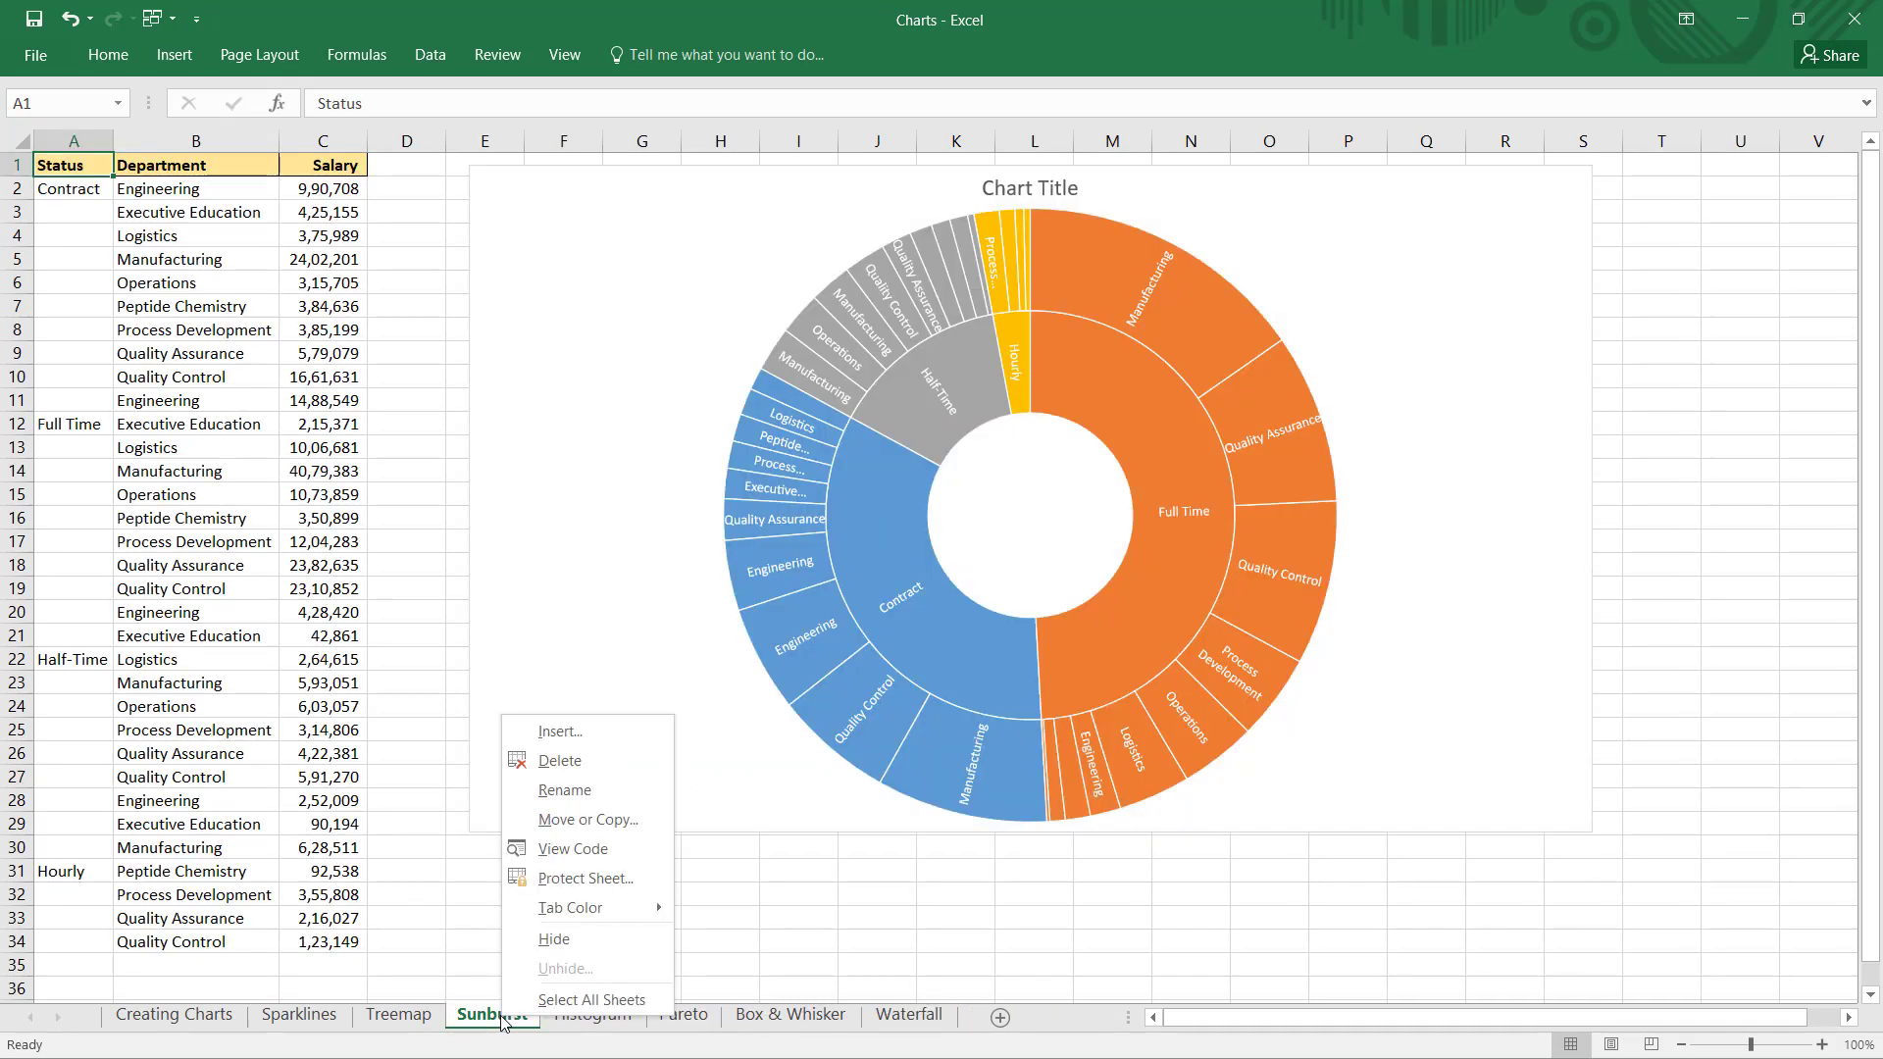
{"action": "left_click", "coordinate": [620, 942]}
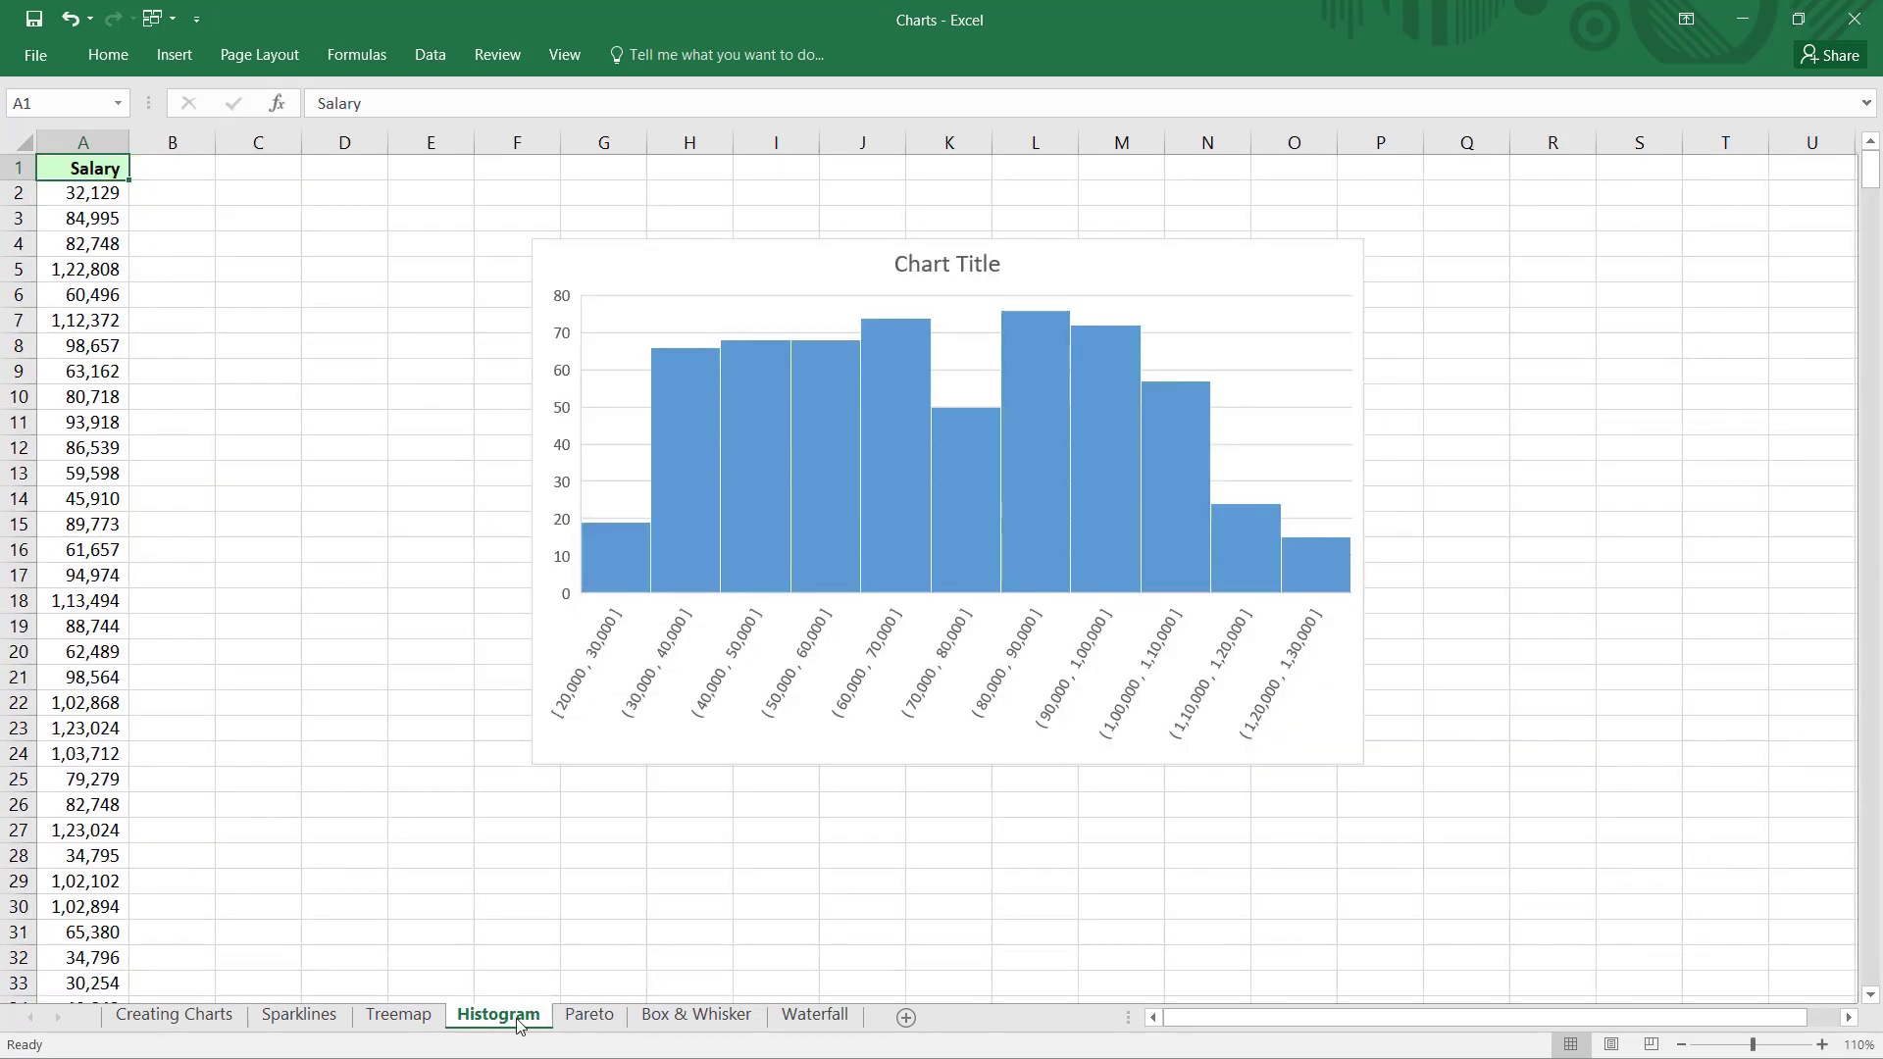
{"action": "left_click", "coordinate": [407, 1023]}
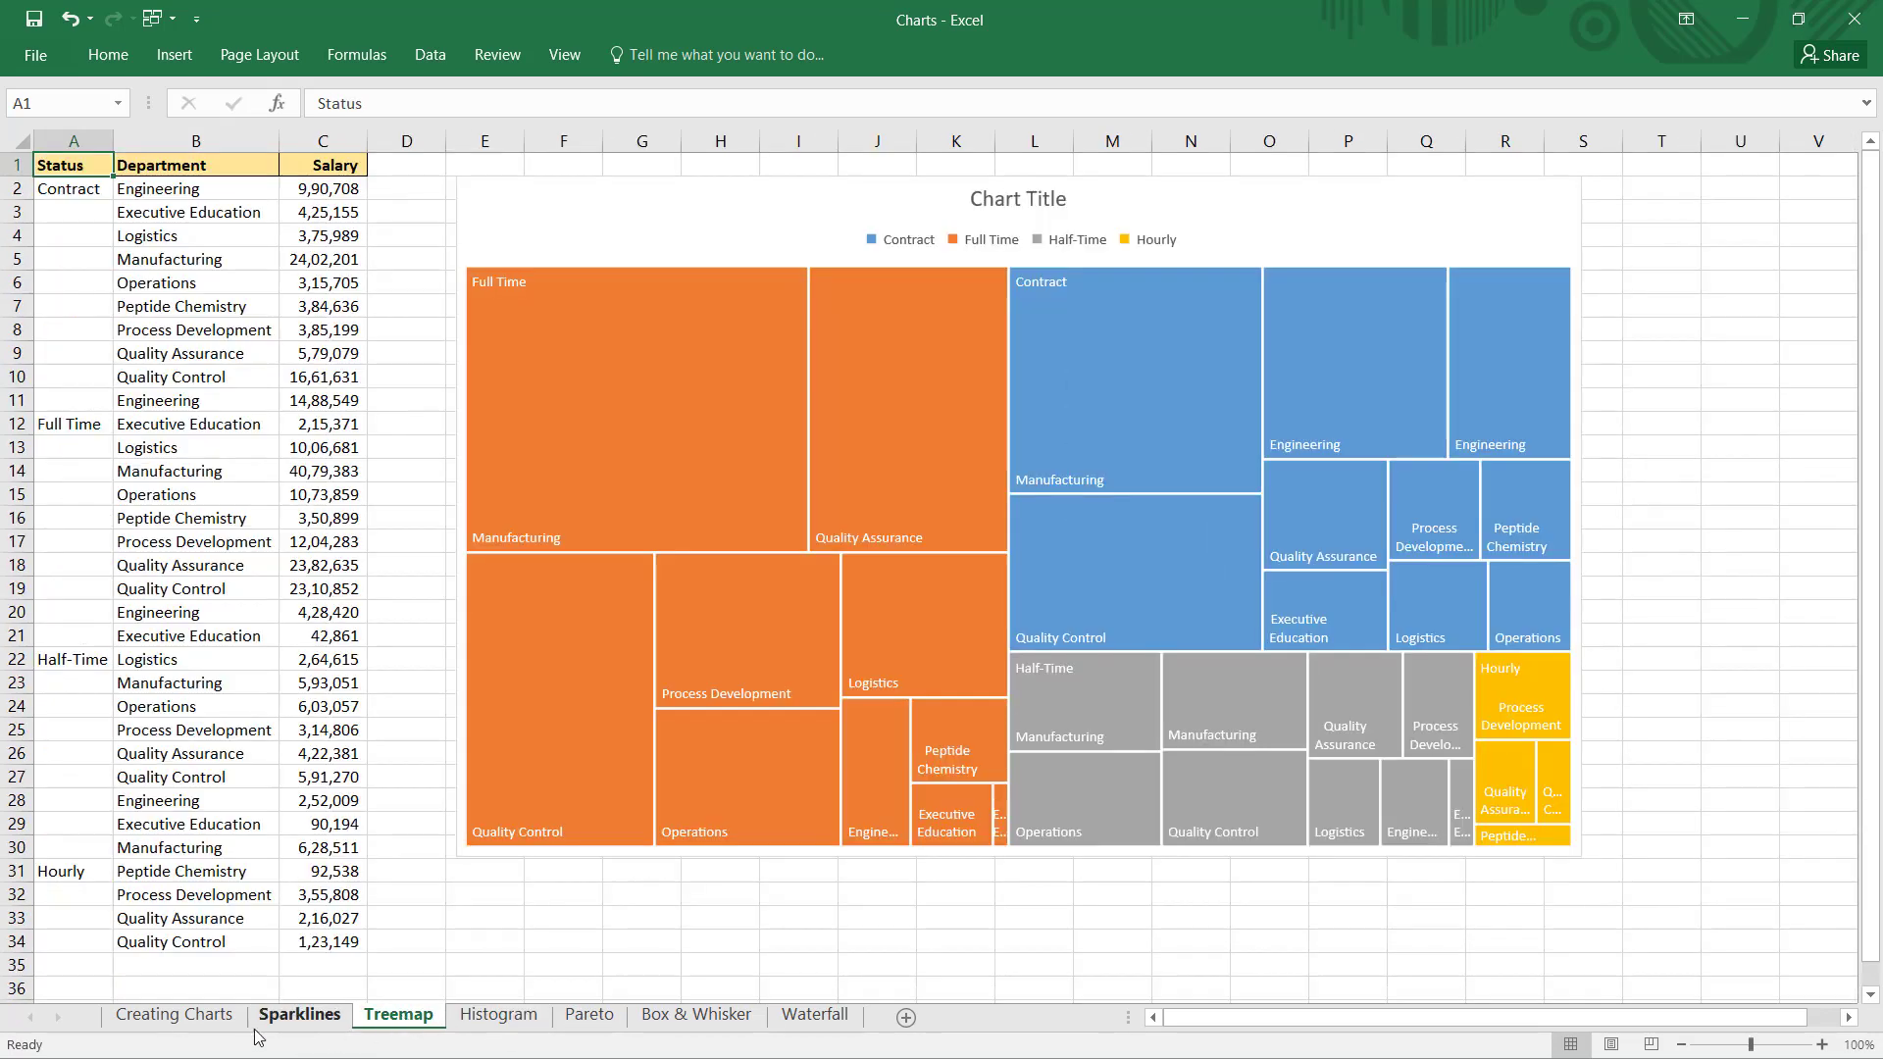
Step: Unhide the Sunburst sheet, working from the Sparklines sheet
{"action": "left_click", "coordinate": [262, 1025]}
{"action": "right_click", "coordinate": [307, 1020]}
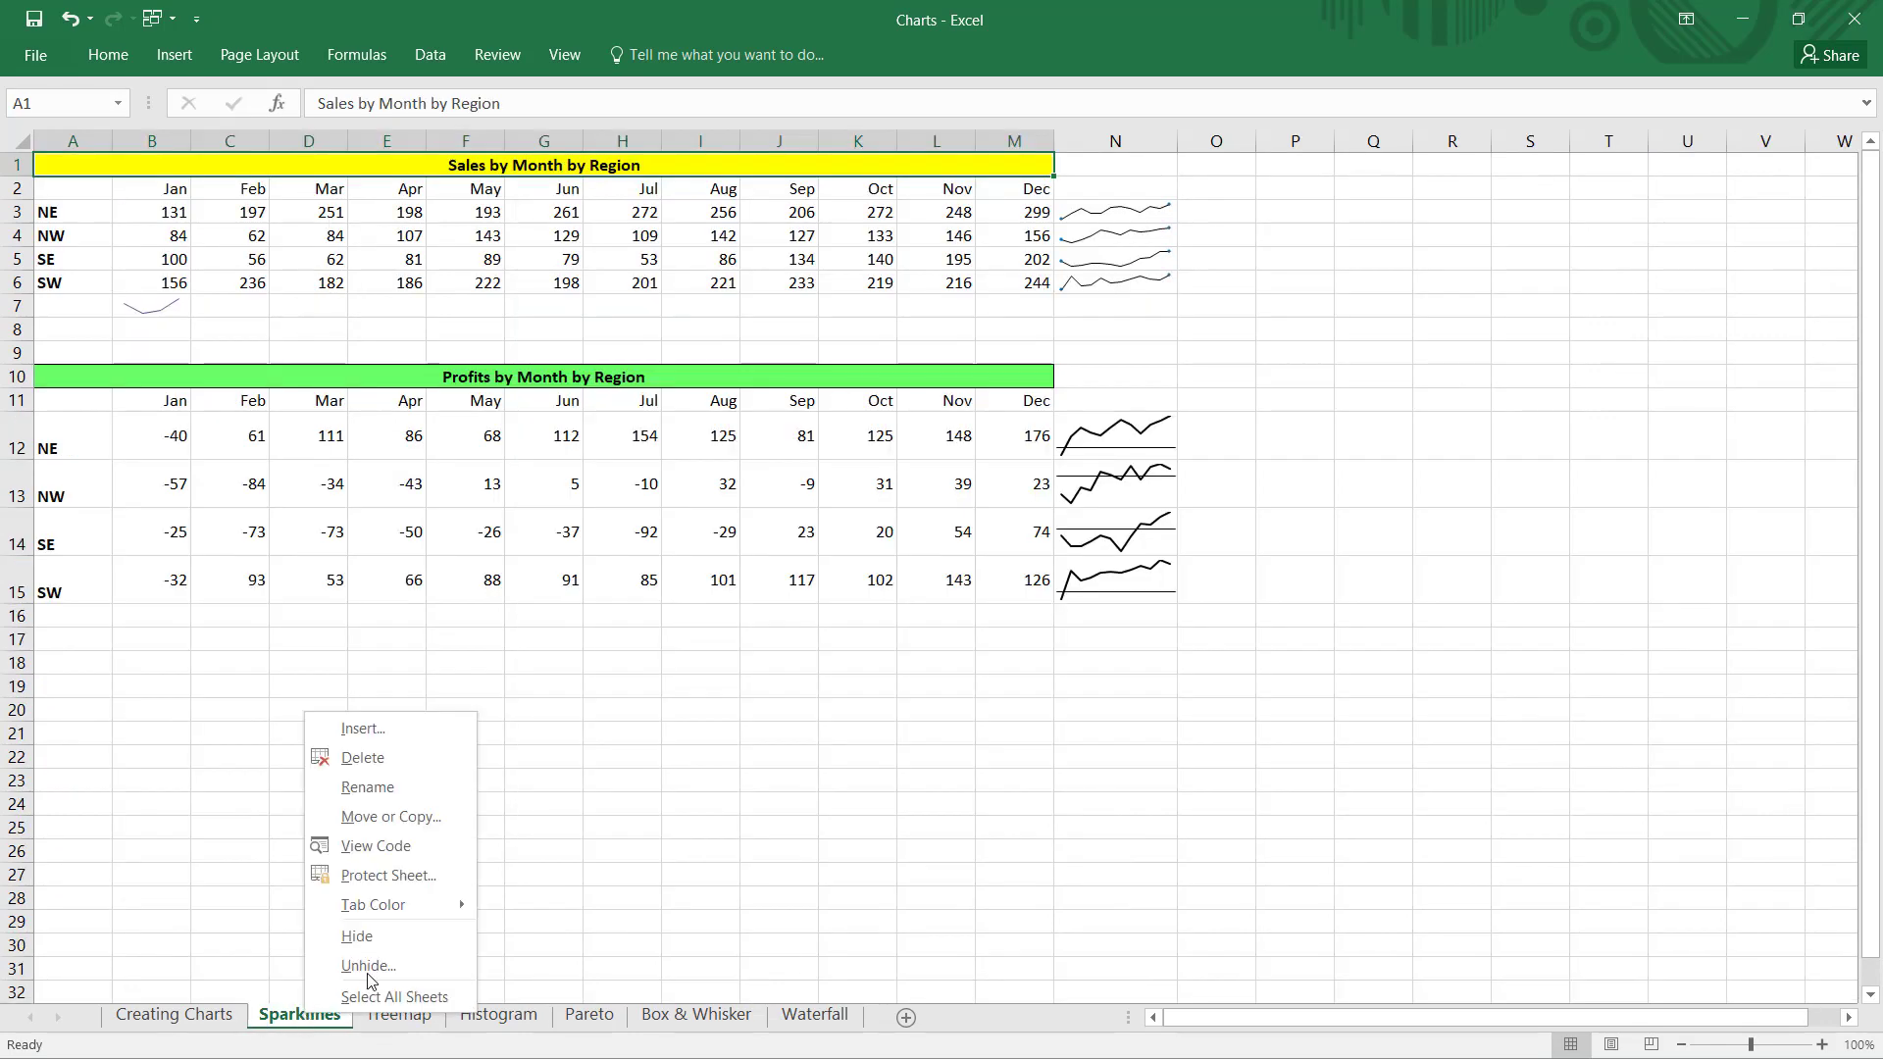
{"action": "left_click", "coordinate": [371, 967]}
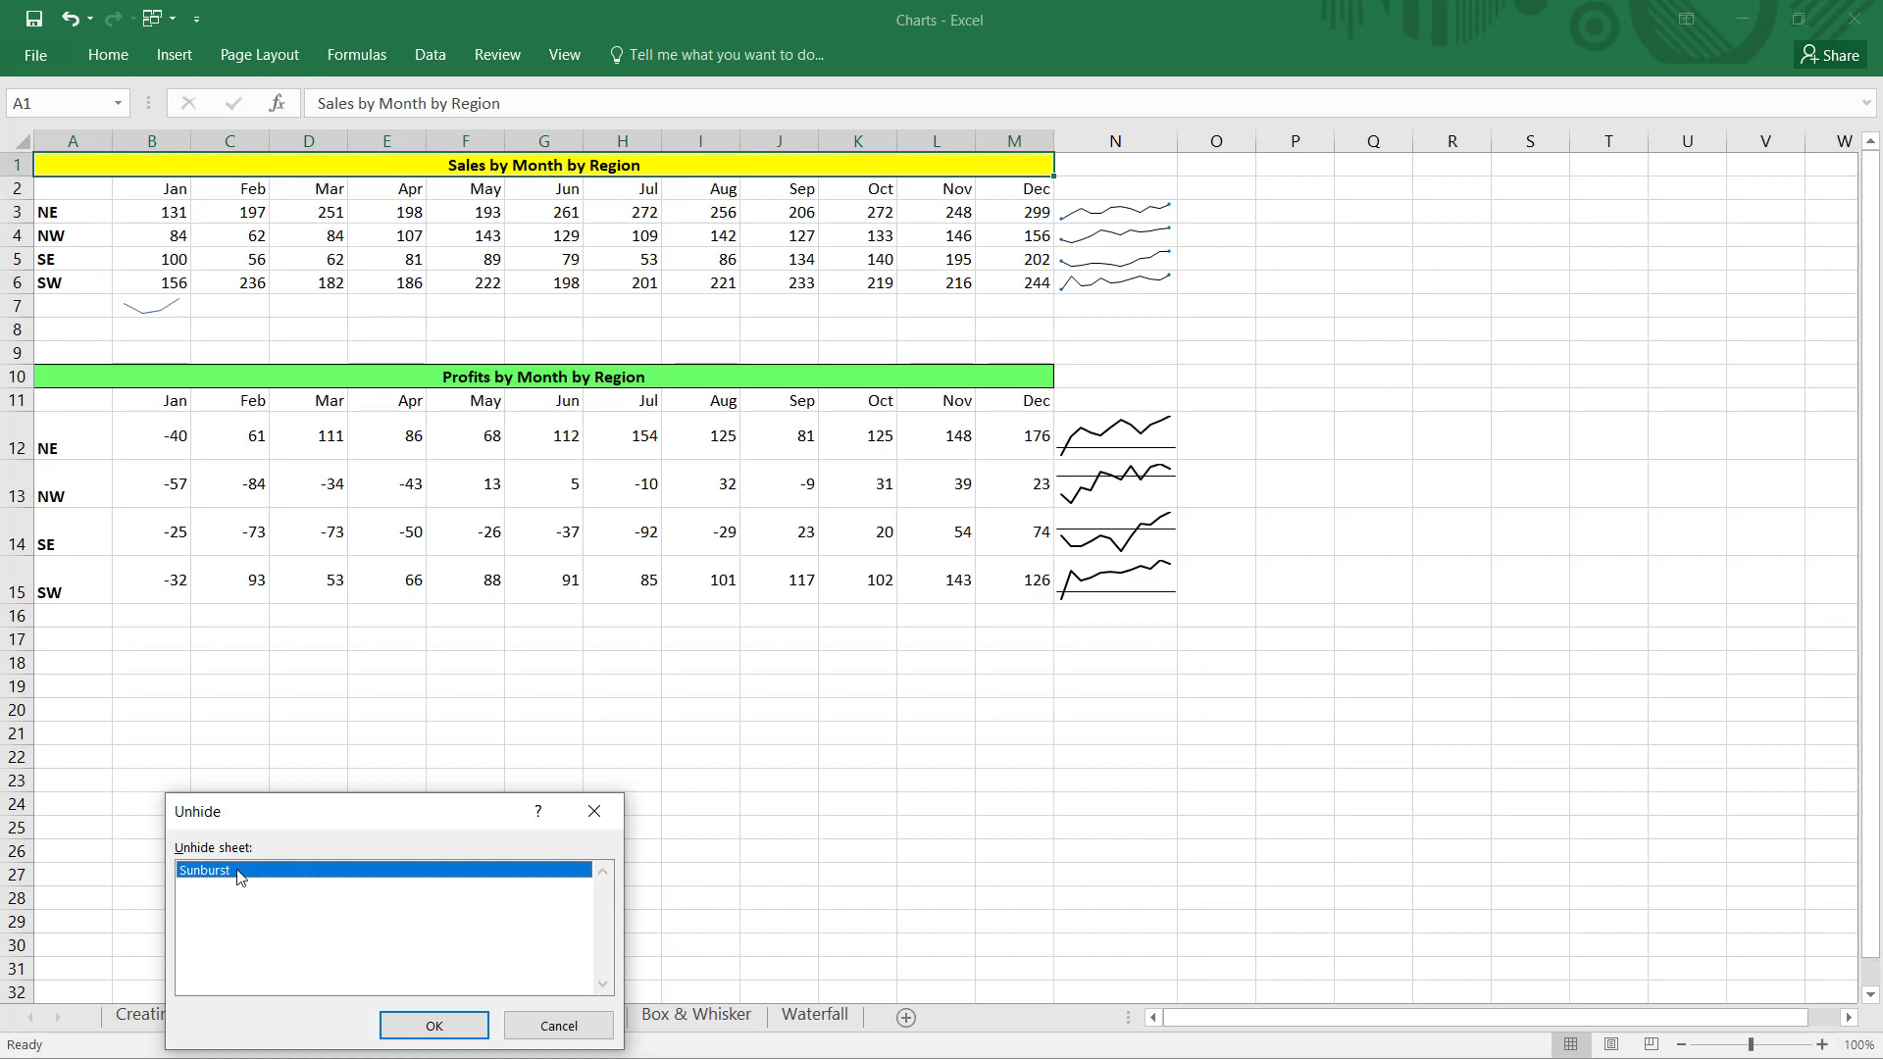
{"action": "left_click", "coordinate": [417, 1025]}
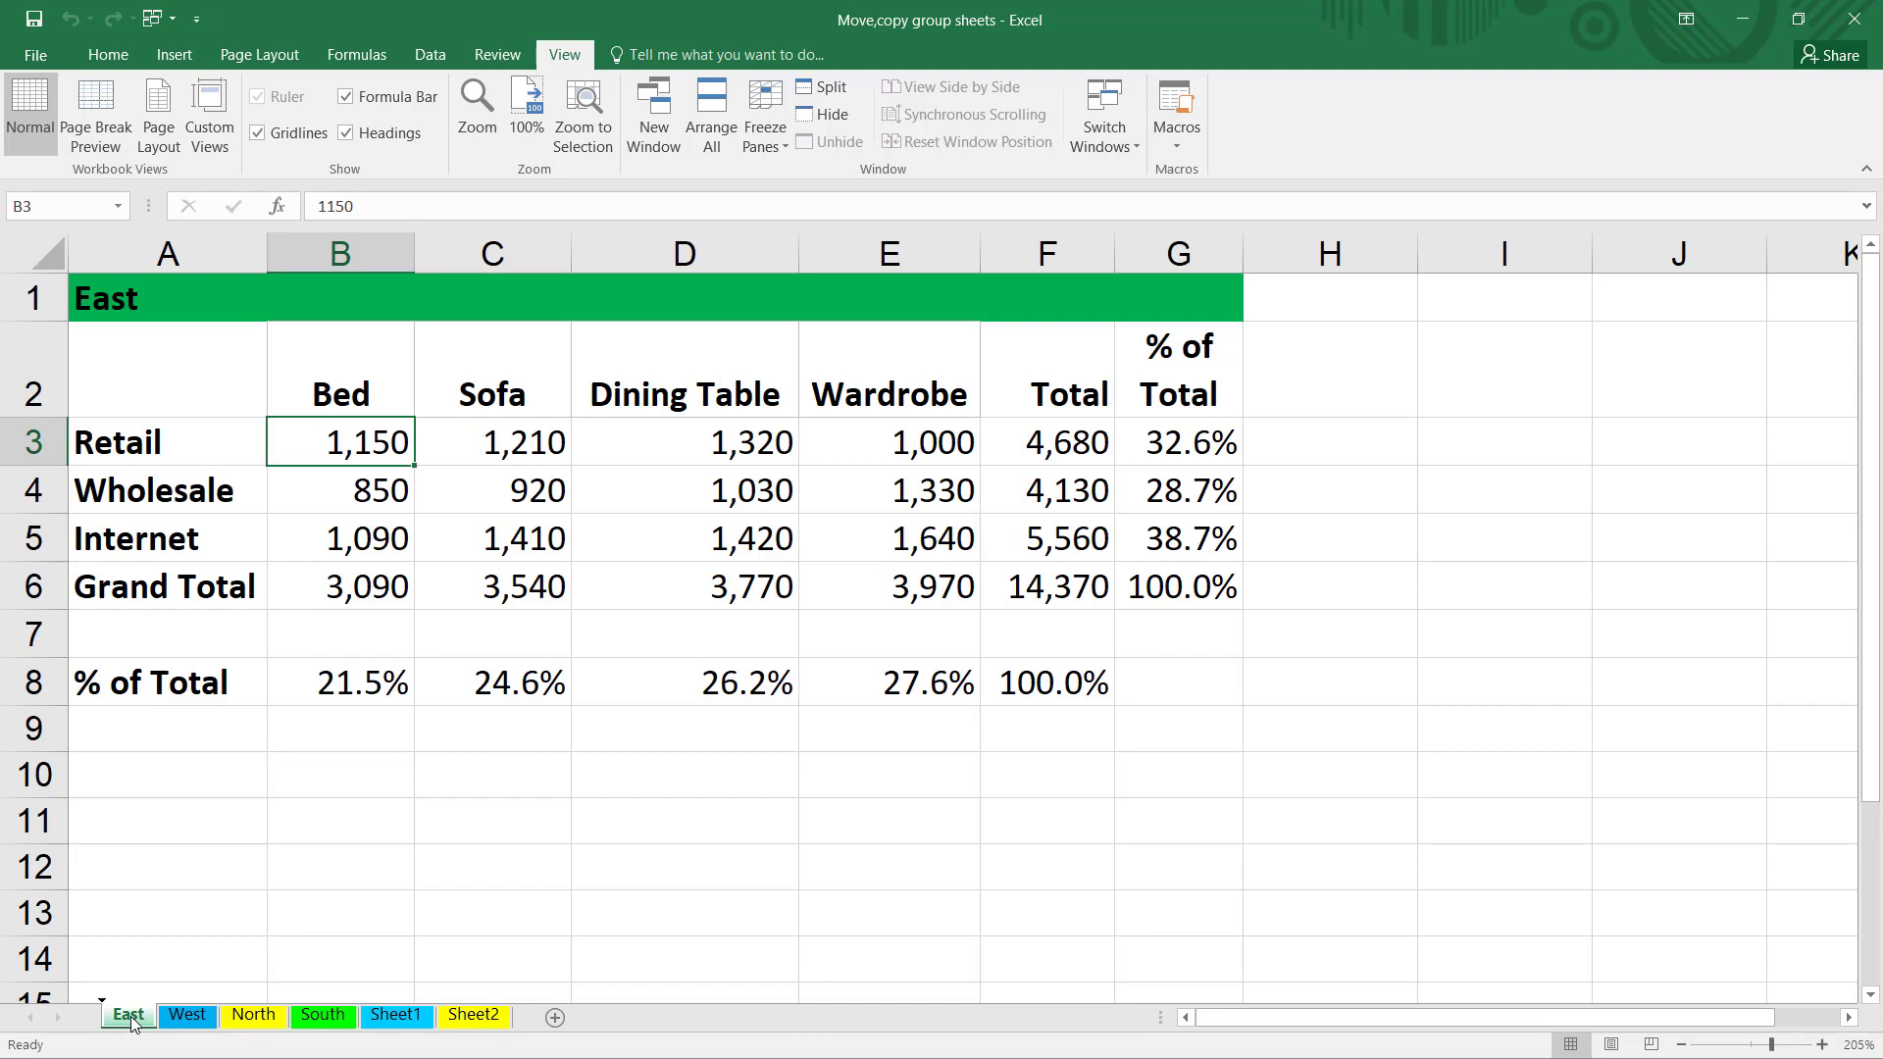
Step: Move the East sheet between North and South, and return it to the first position before West
{"action": "left_click_drag", "start_coordinate": [131, 1016], "coordinate": [301, 984]}
{"action": "left_click_drag", "start_coordinate": [301, 986], "coordinate": [294, 993]}
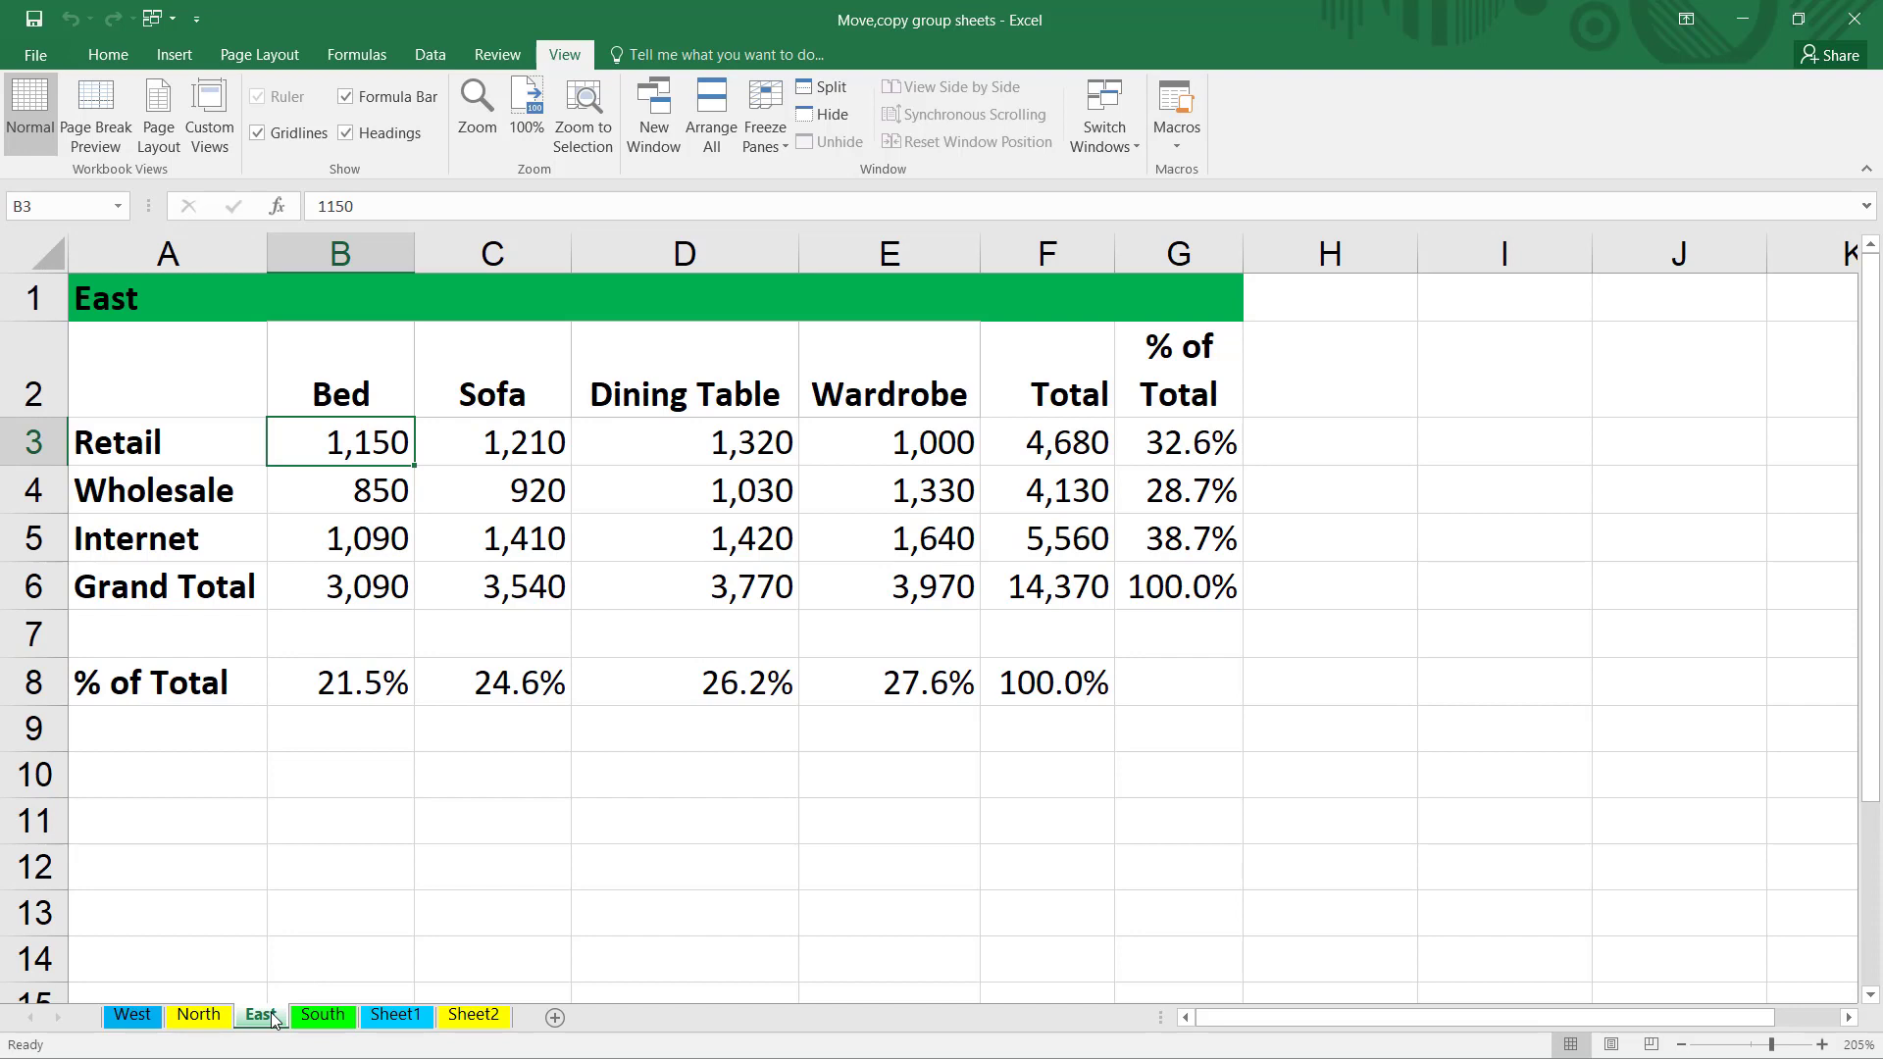
{"action": "mouse_move", "coordinate": [273, 1020]}
{"action": "left_mouse_down"}
{"action": "mouse_move", "coordinate": [189, 976]}
{"action": "mouse_move", "coordinate": [105, 983]}
{"action": "left_mouse_up"}
{"action": "left_click_drag", "start_coordinate": [105, 984], "coordinate": [106, 984]}
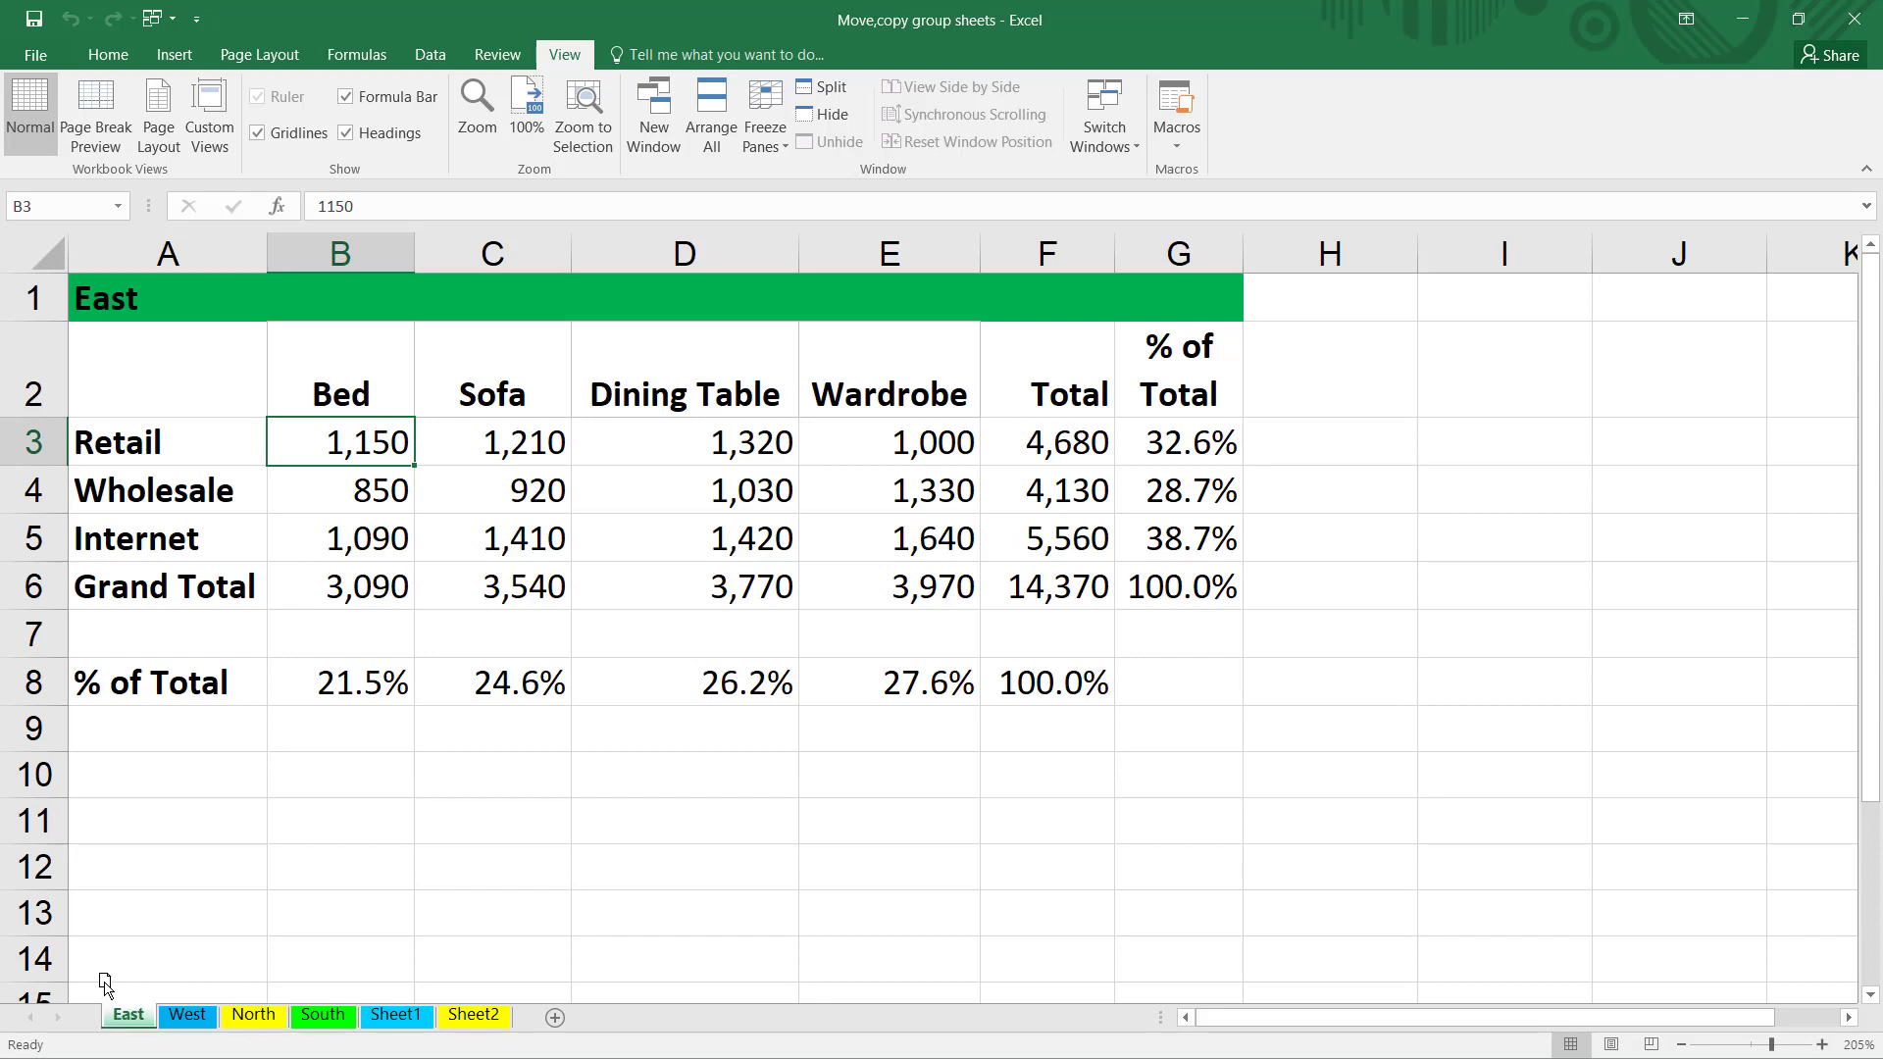
Step: Use Move or Copy to send the East sheet to the end of the same workbook, and bring it back before West
{"action": "right_click", "coordinate": [126, 1020]}
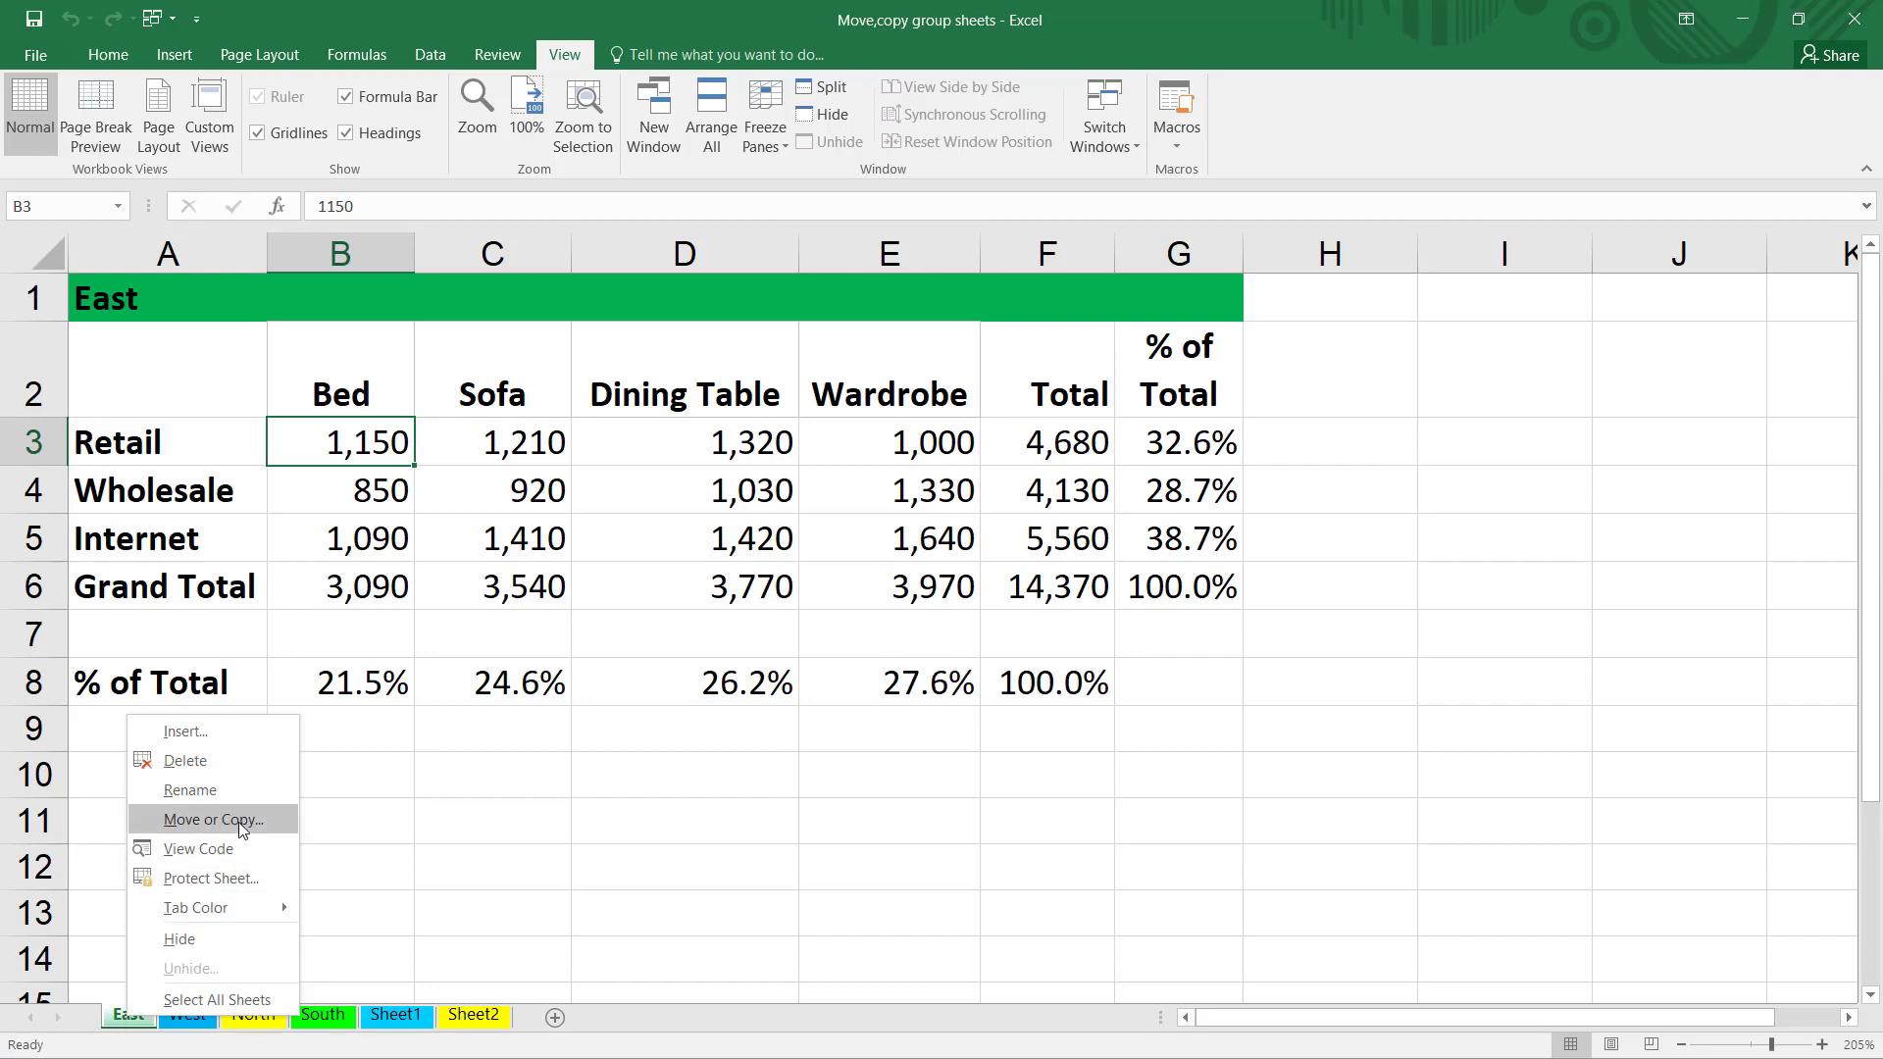
{"action": "left_click", "coordinate": [213, 819]}
{"action": "left_click_drag", "start_coordinate": [251, 681], "coordinate": [850, 511]}
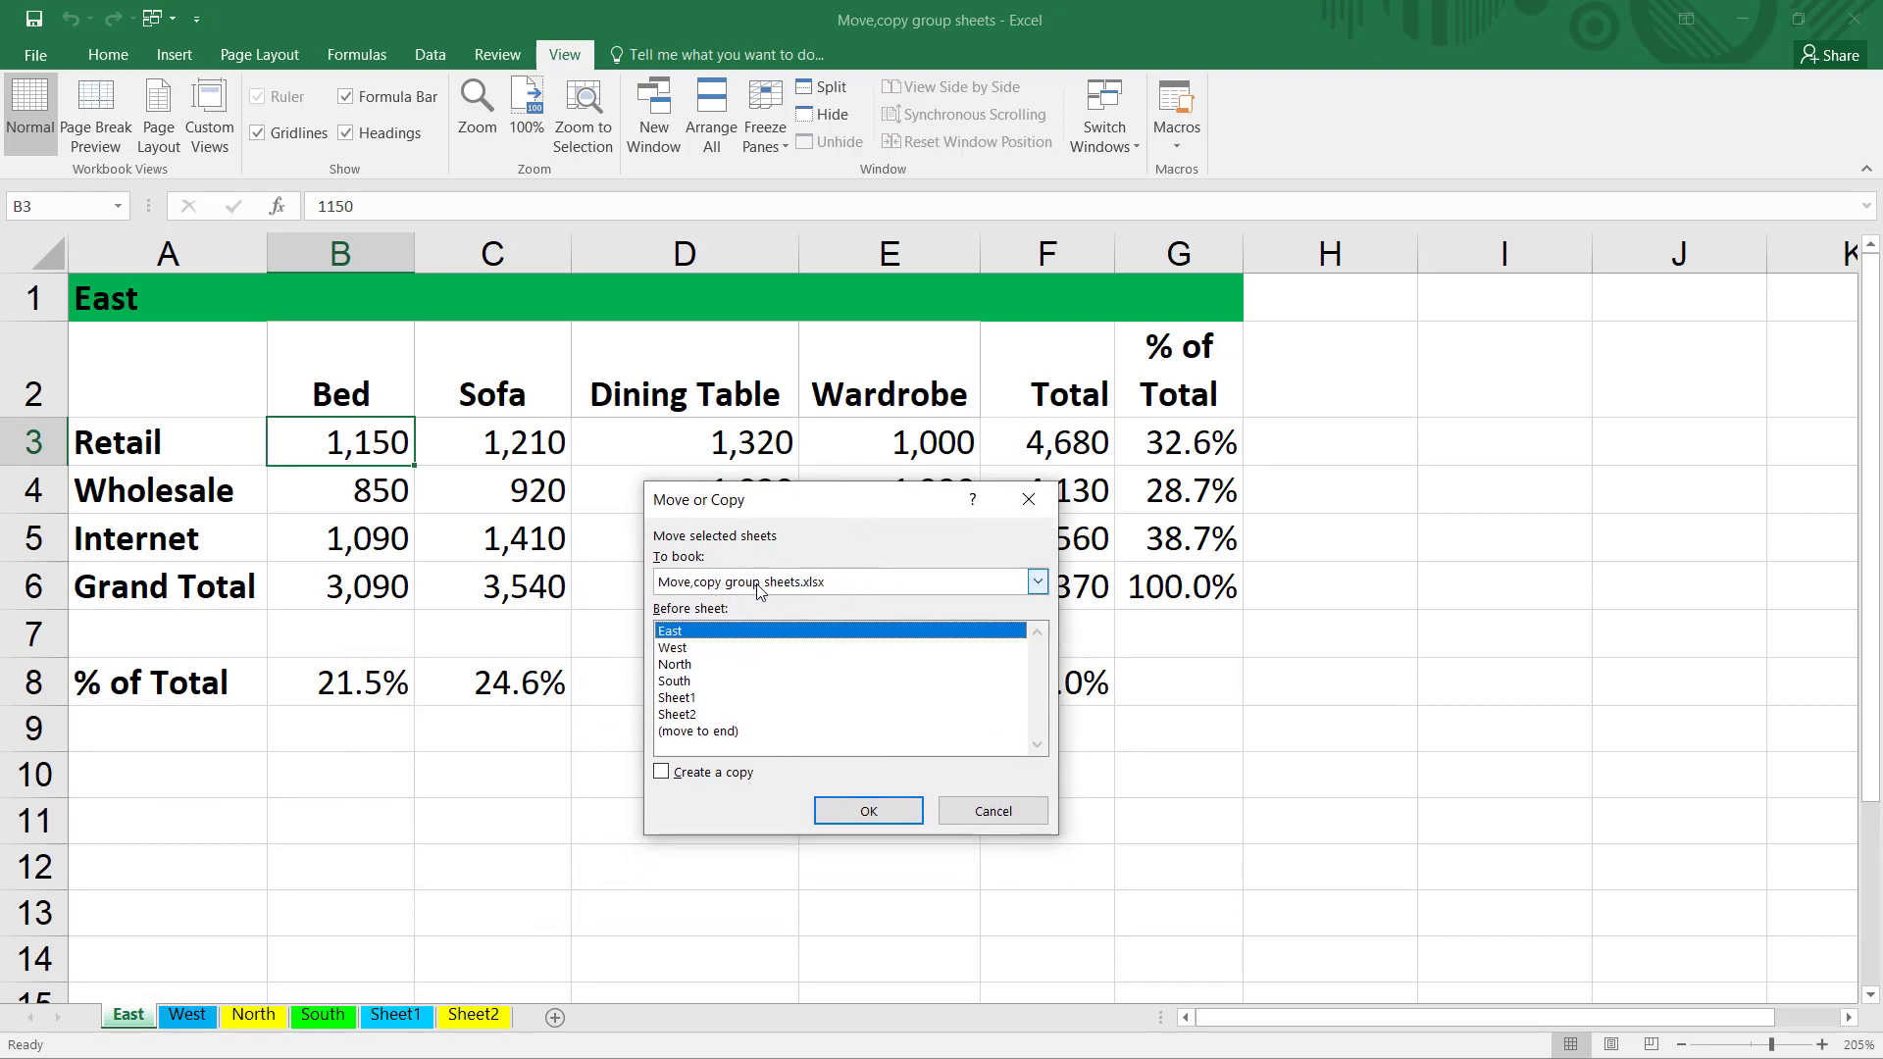
{"action": "left_click", "coordinate": [1038, 579]}
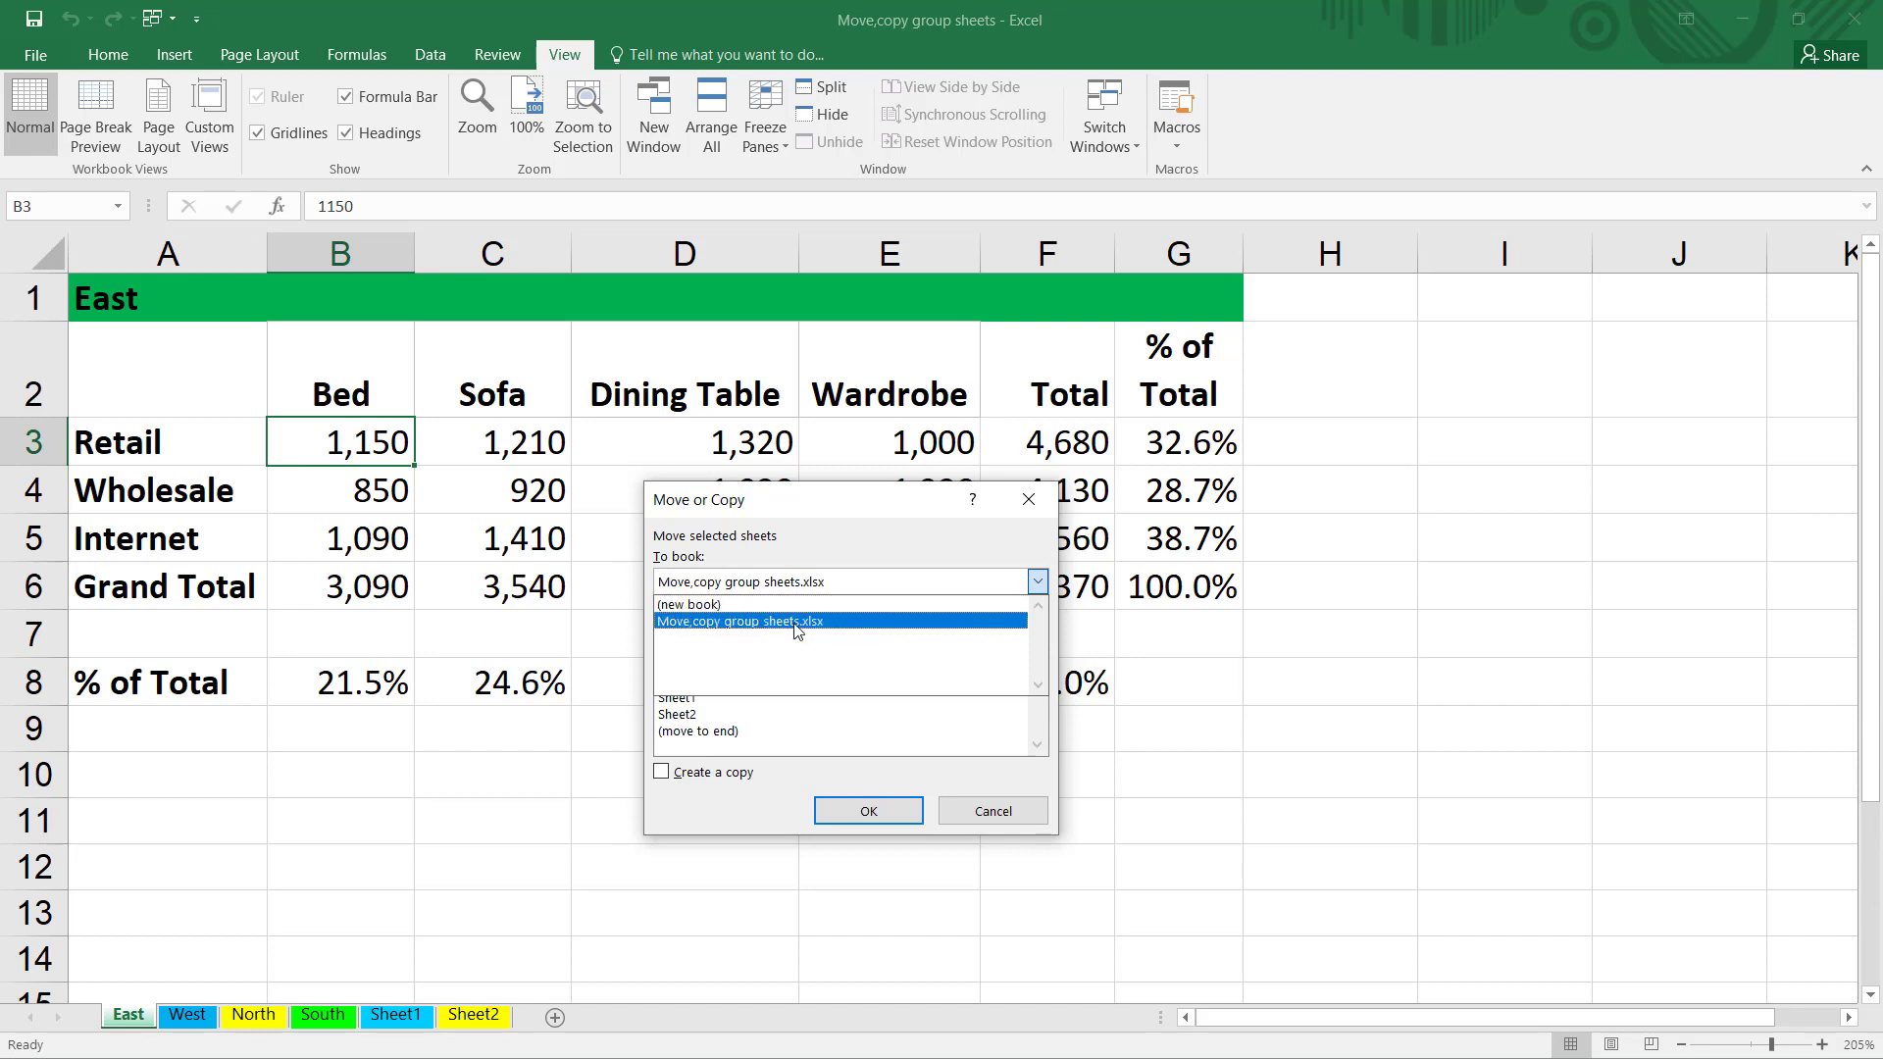
{"action": "left_click", "coordinate": [796, 622]}
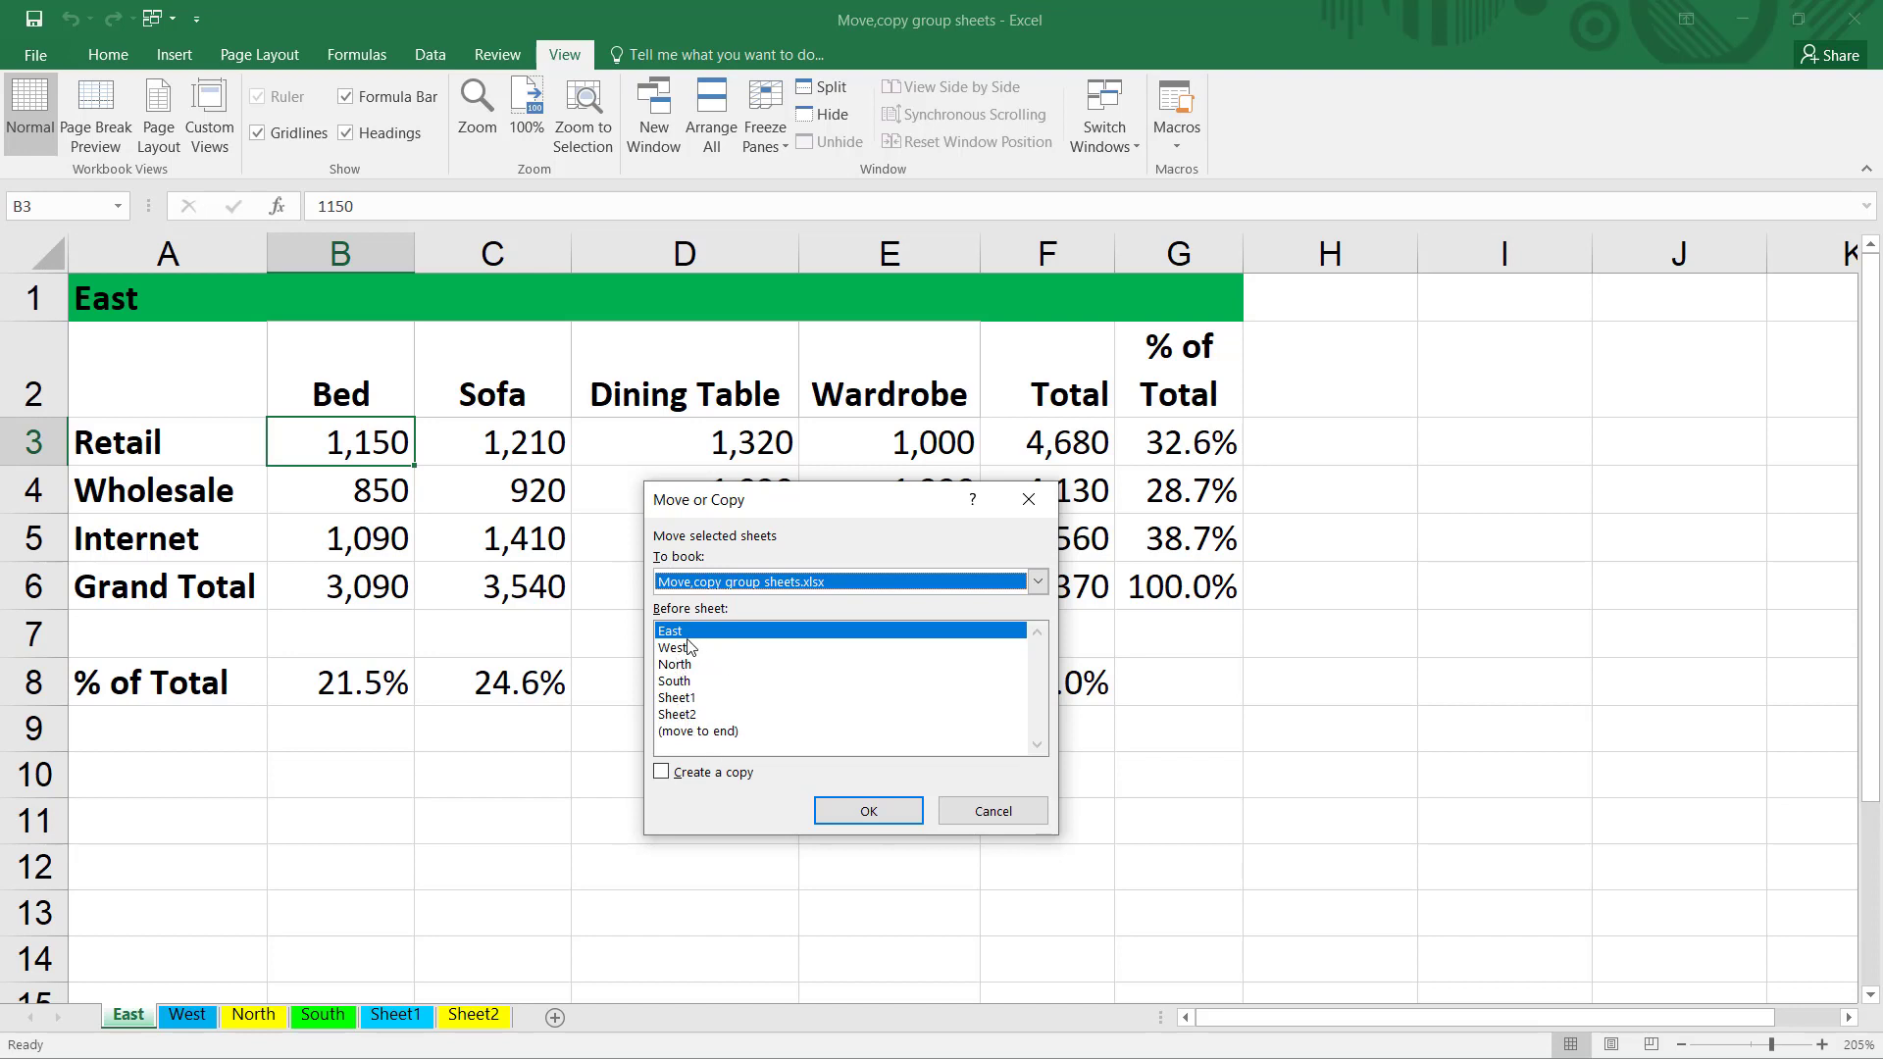
{"action": "left_click", "coordinate": [705, 732]}
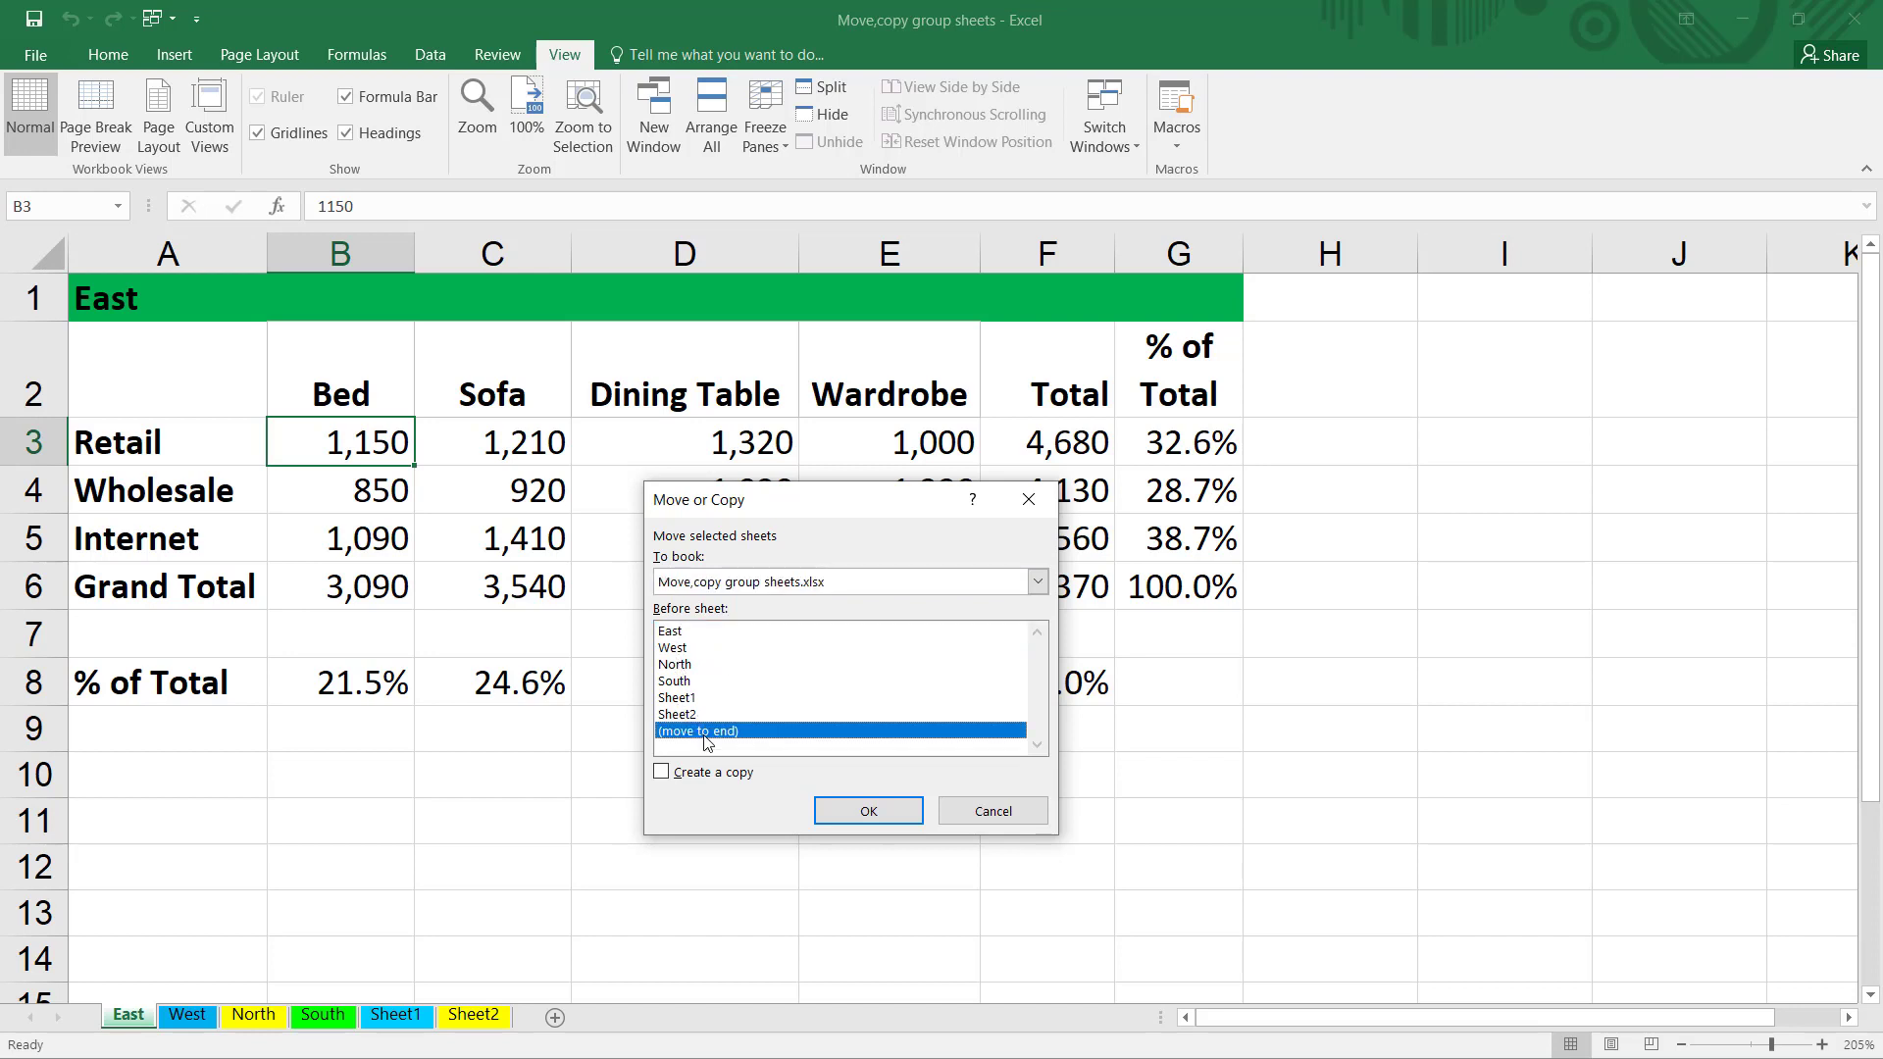
{"action": "left_click", "coordinate": [878, 813]}
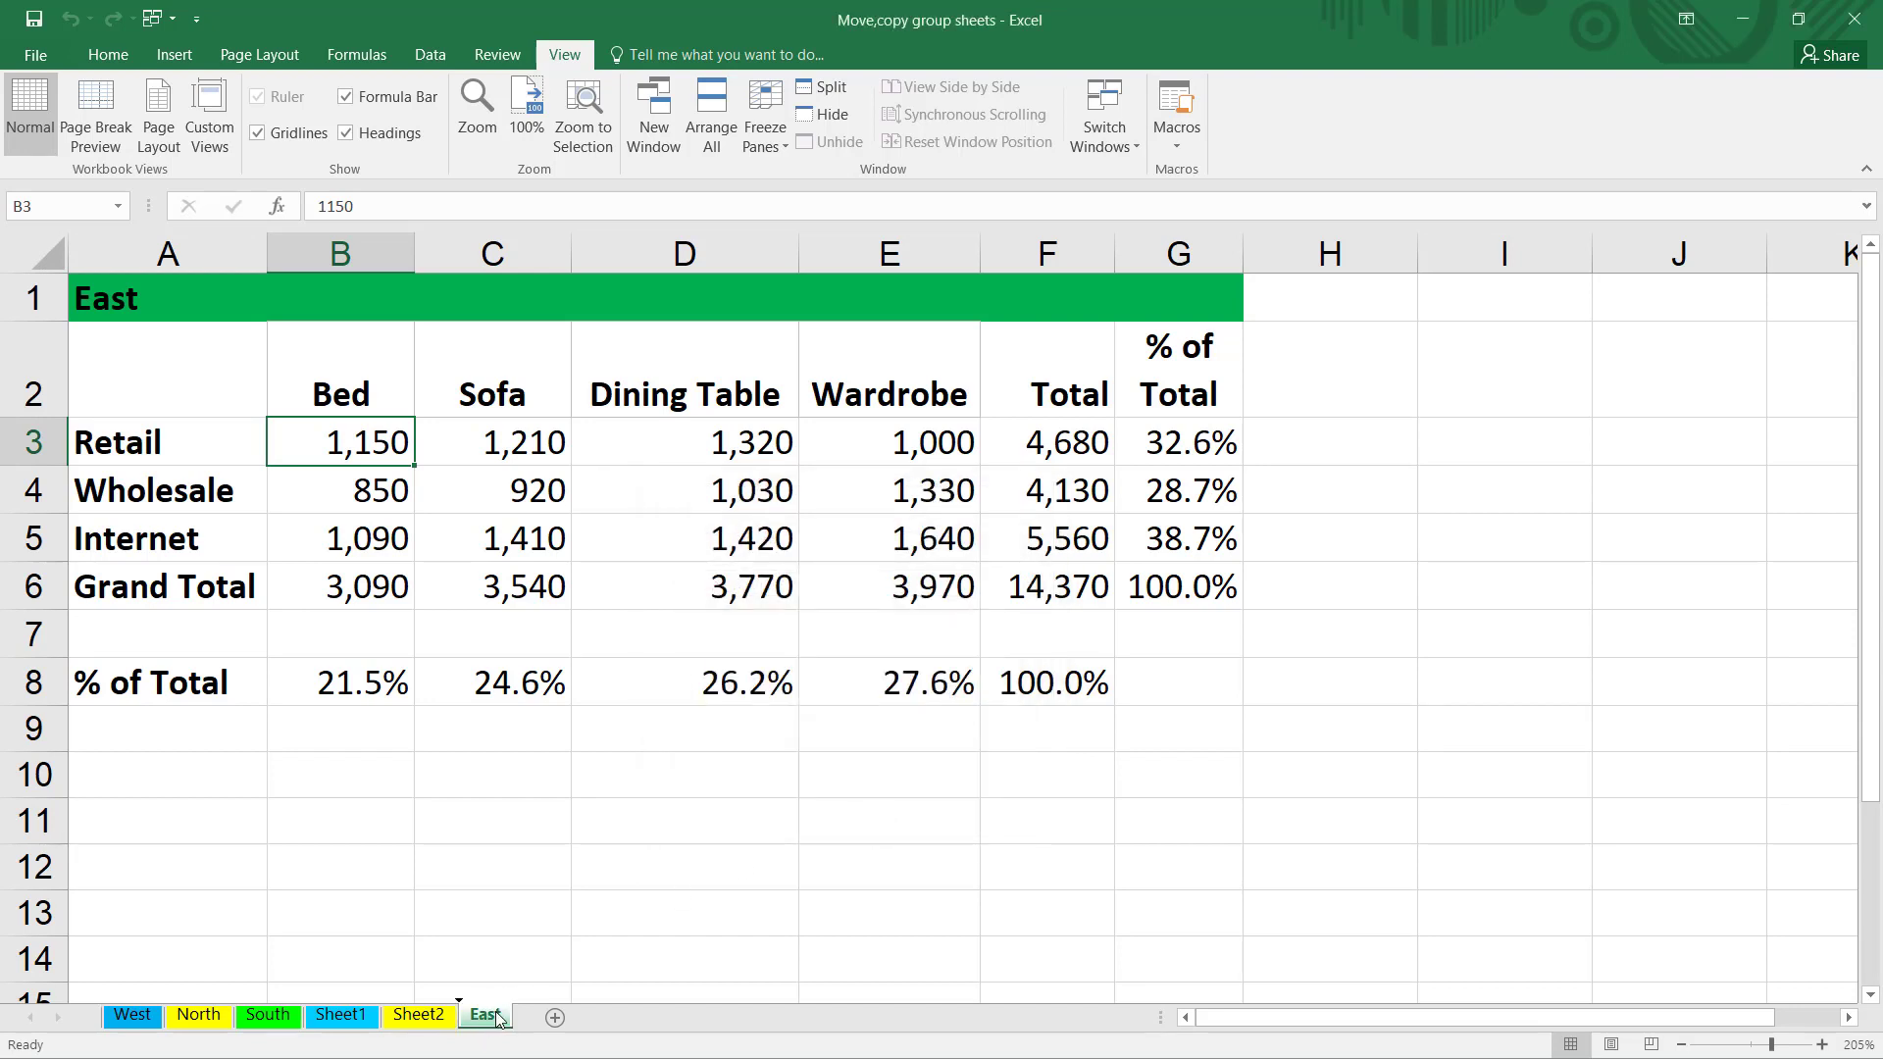
{"action": "mouse_move", "coordinate": [497, 1020]}
{"action": "left_mouse_down"}
{"action": "mouse_move", "coordinate": [346, 954]}
{"action": "mouse_move", "coordinate": [171, 932]}
{"action": "mouse_move", "coordinate": [108, 959]}
{"action": "mouse_move", "coordinate": [106, 991]}
{"action": "left_mouse_up"}
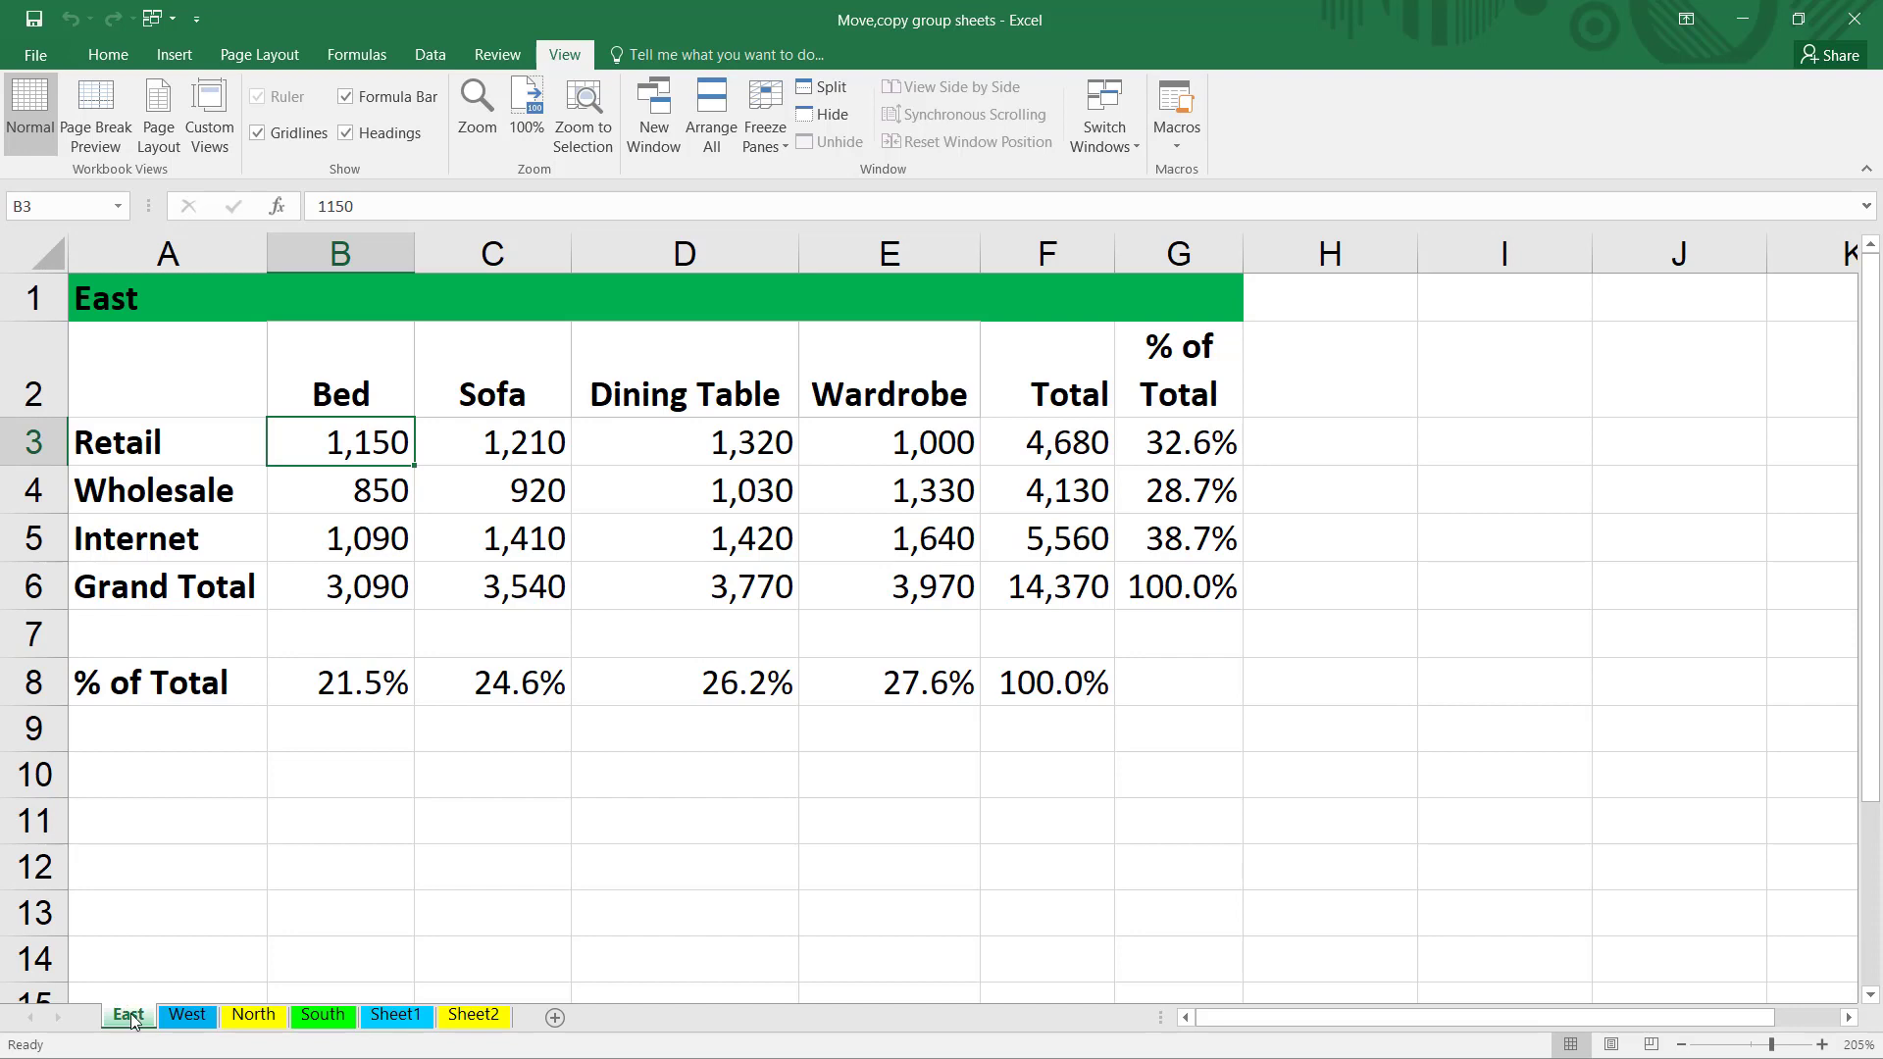
Step: Place a duplicate of the East sheet directly after Sheet2
{"action": "left_click_drag", "start_coordinate": [133, 1020], "coordinate": [523, 949]}
{"action": "left_click_drag", "start_coordinate": [522, 947], "coordinate": [522, 947]}
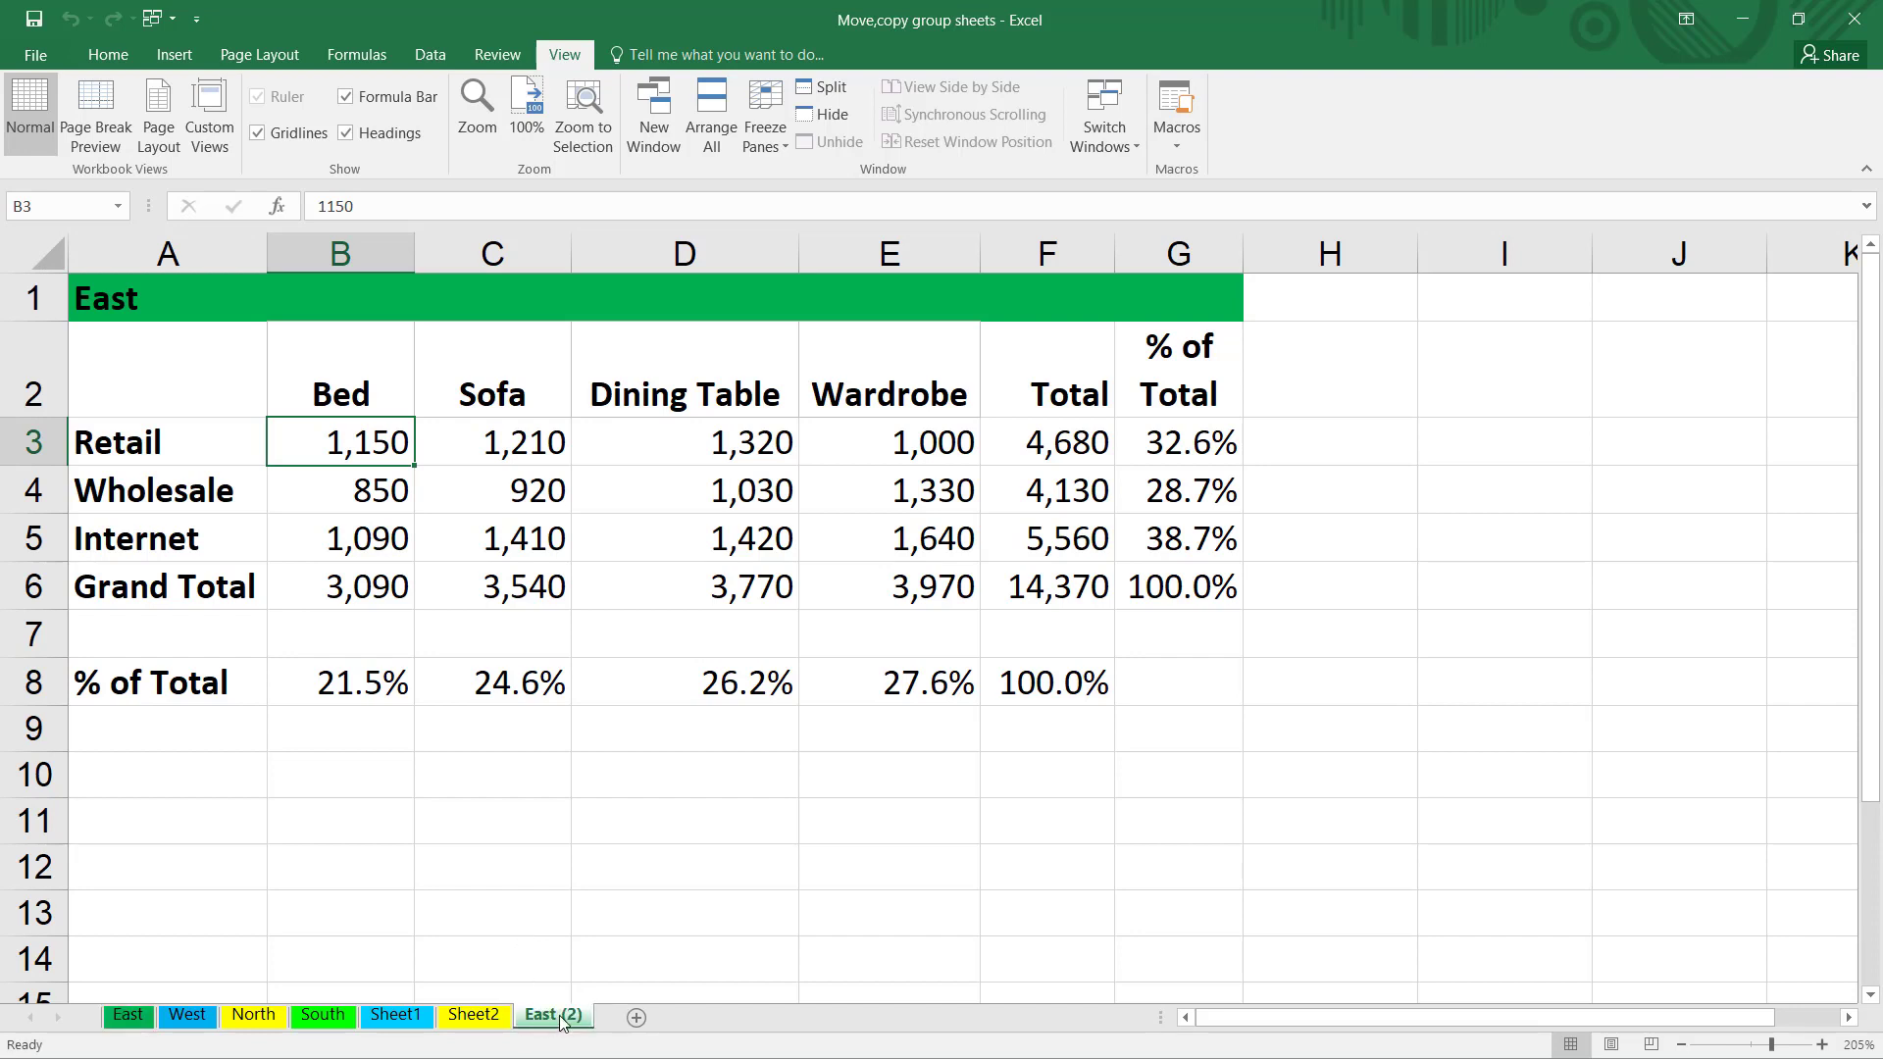
Step: Use Move or Copy on the original East sheet to create a second copy at the end of the same workbook
{"action": "left_click", "coordinate": [129, 1015]}
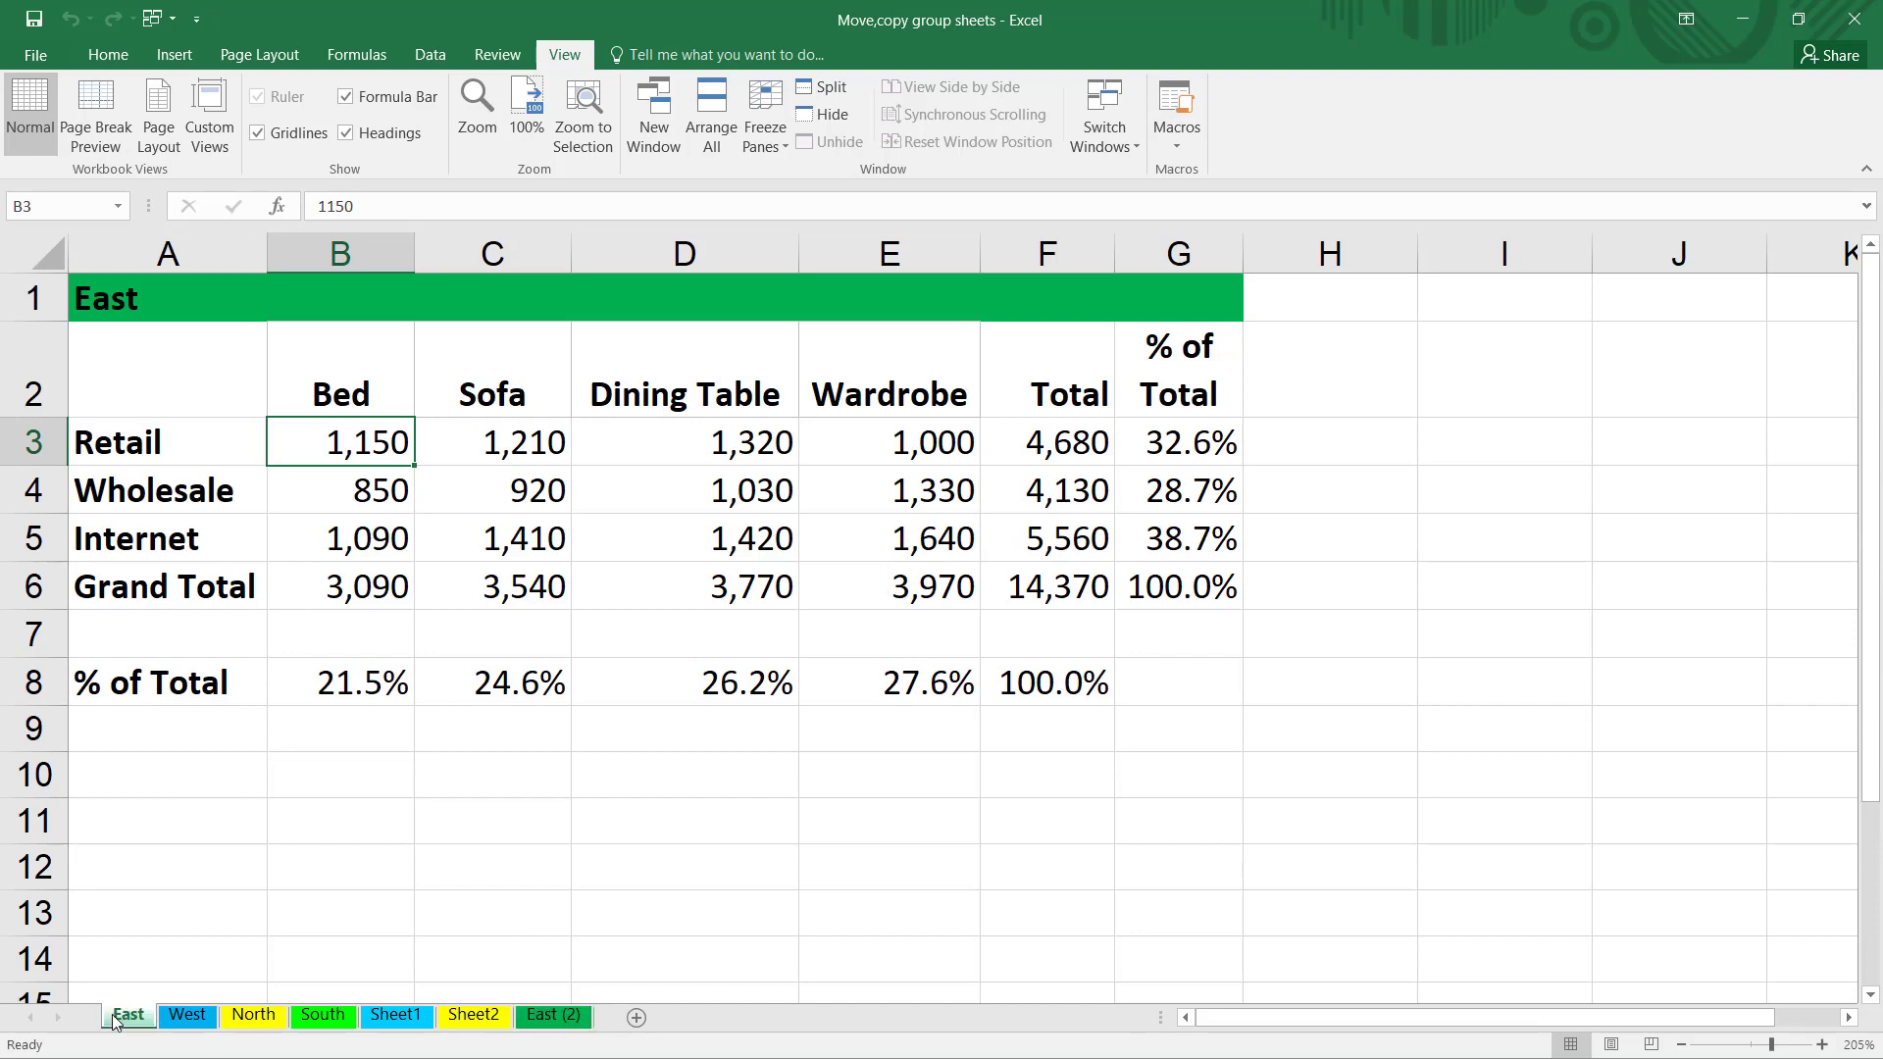
{"action": "right_click", "coordinate": [129, 1015]}
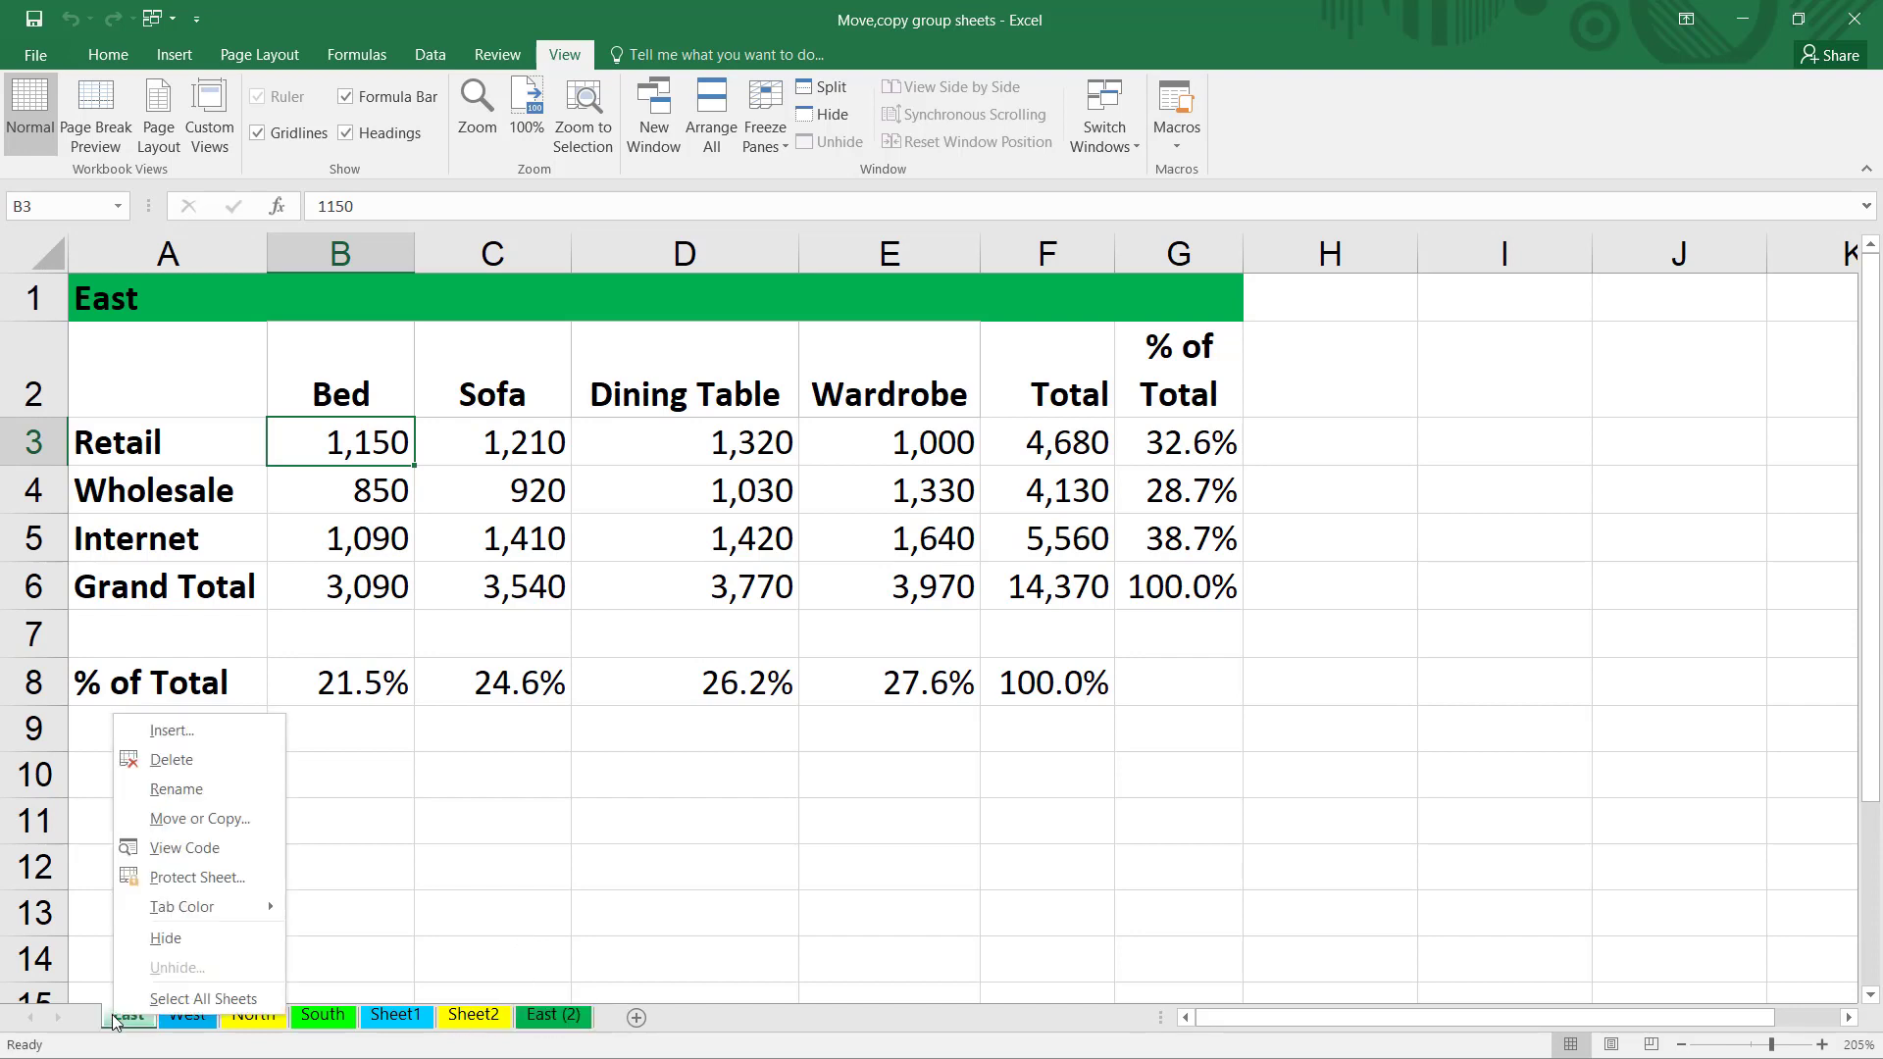
{"action": "left_click", "coordinate": [236, 822]}
{"action": "left_click_drag", "start_coordinate": [253, 647], "coordinate": [775, 567]}
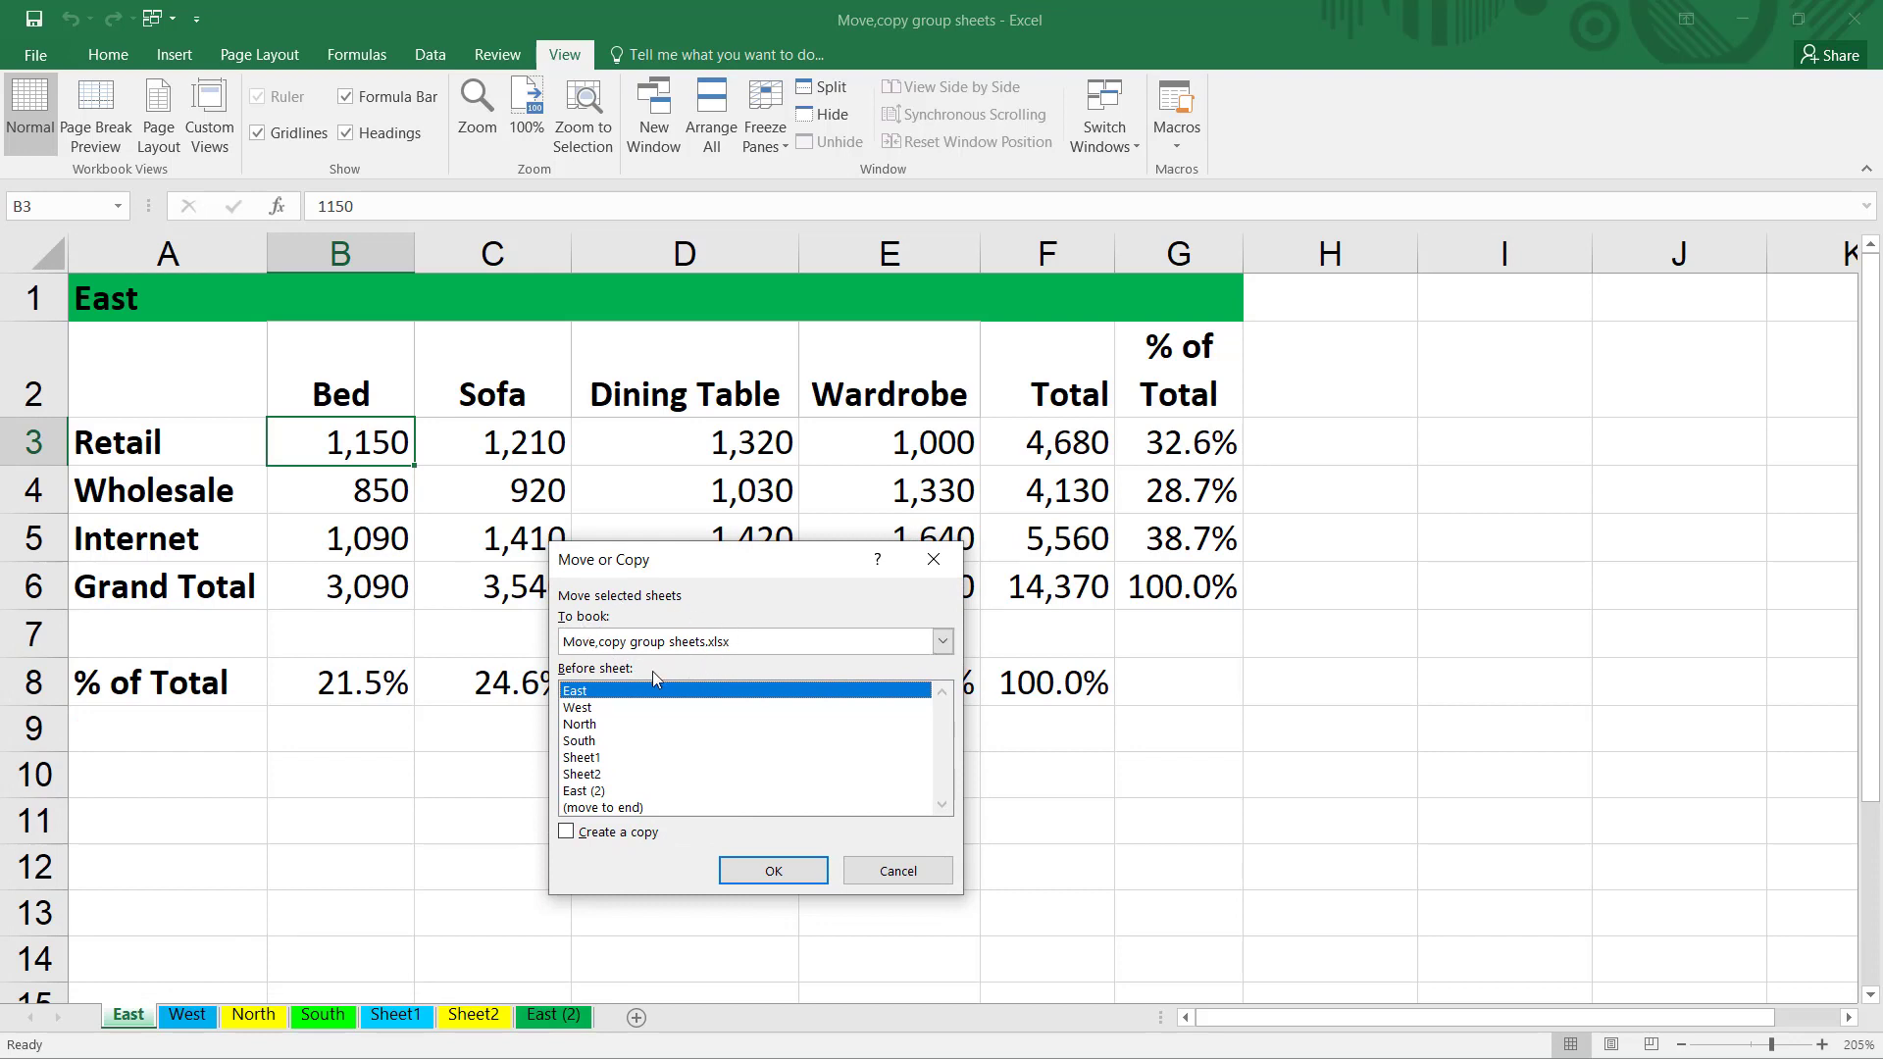
{"action": "left_click", "coordinate": [610, 808]}
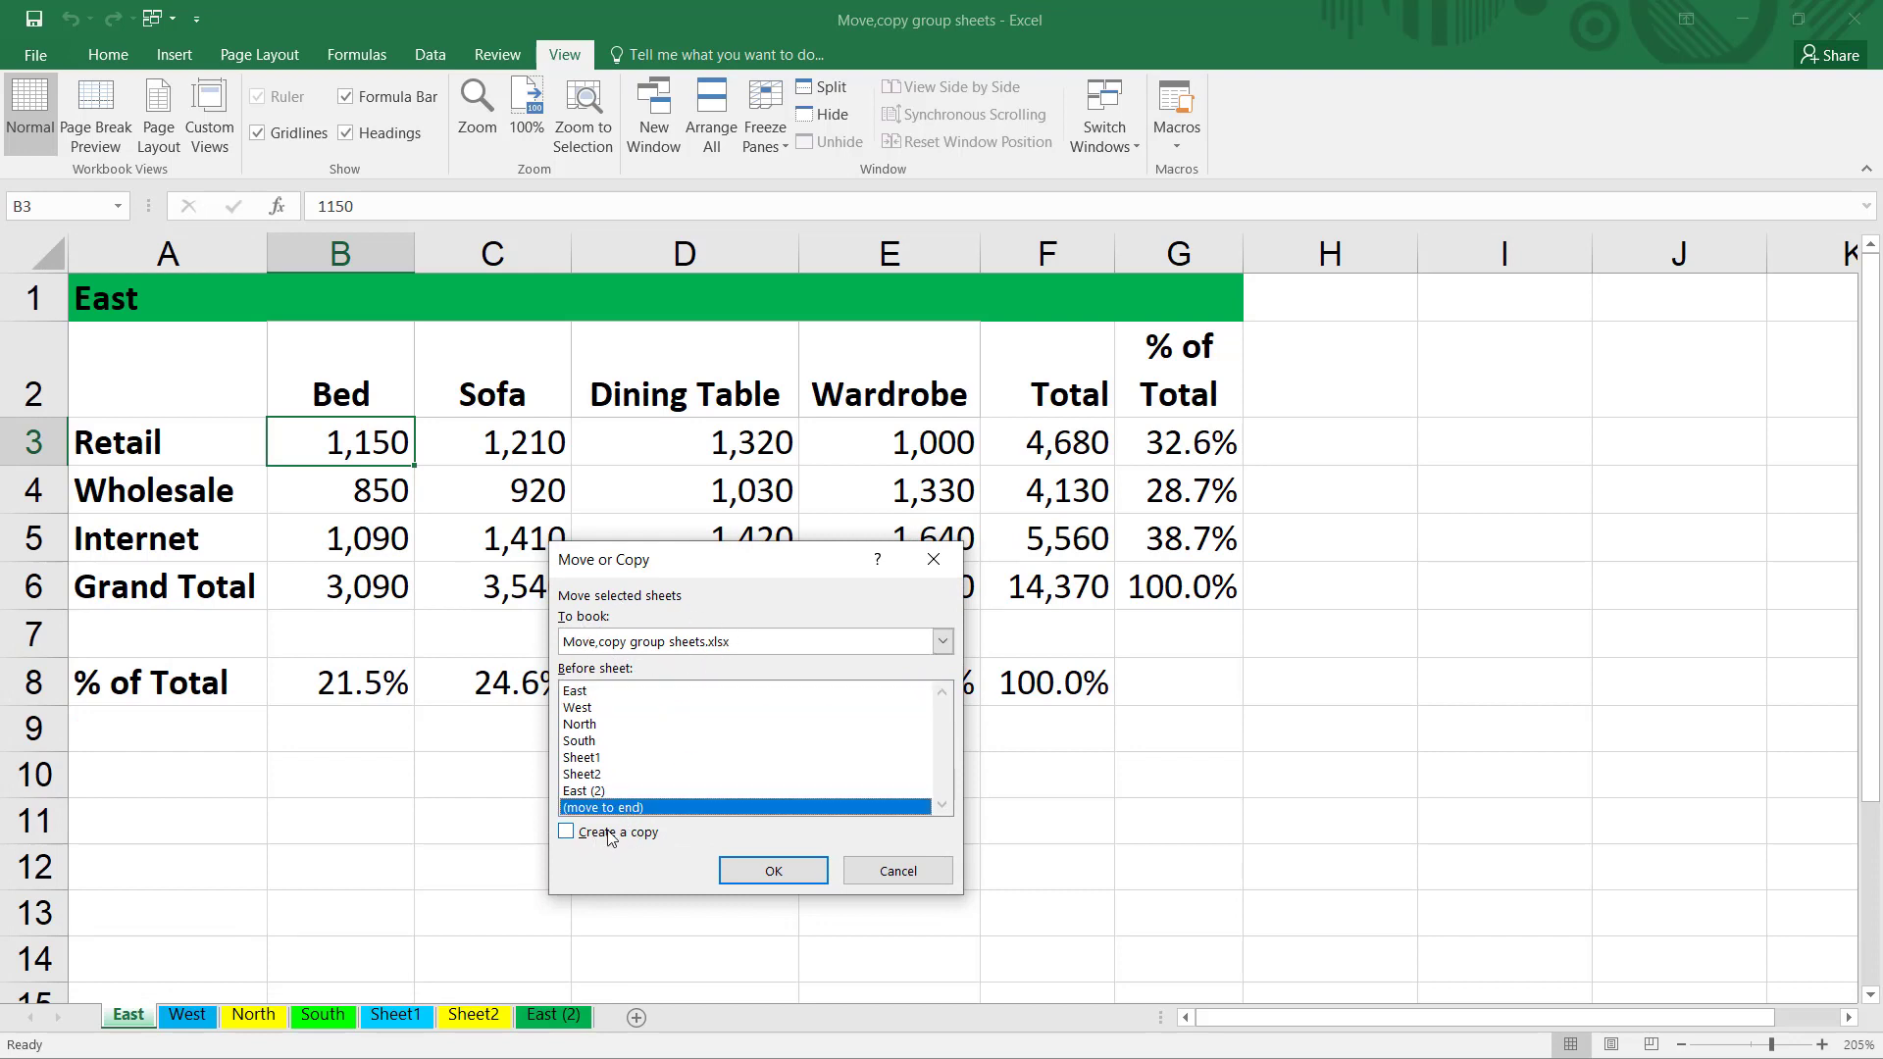
{"action": "left_click", "coordinate": [567, 832]}
{"action": "left_click", "coordinate": [747, 872]}
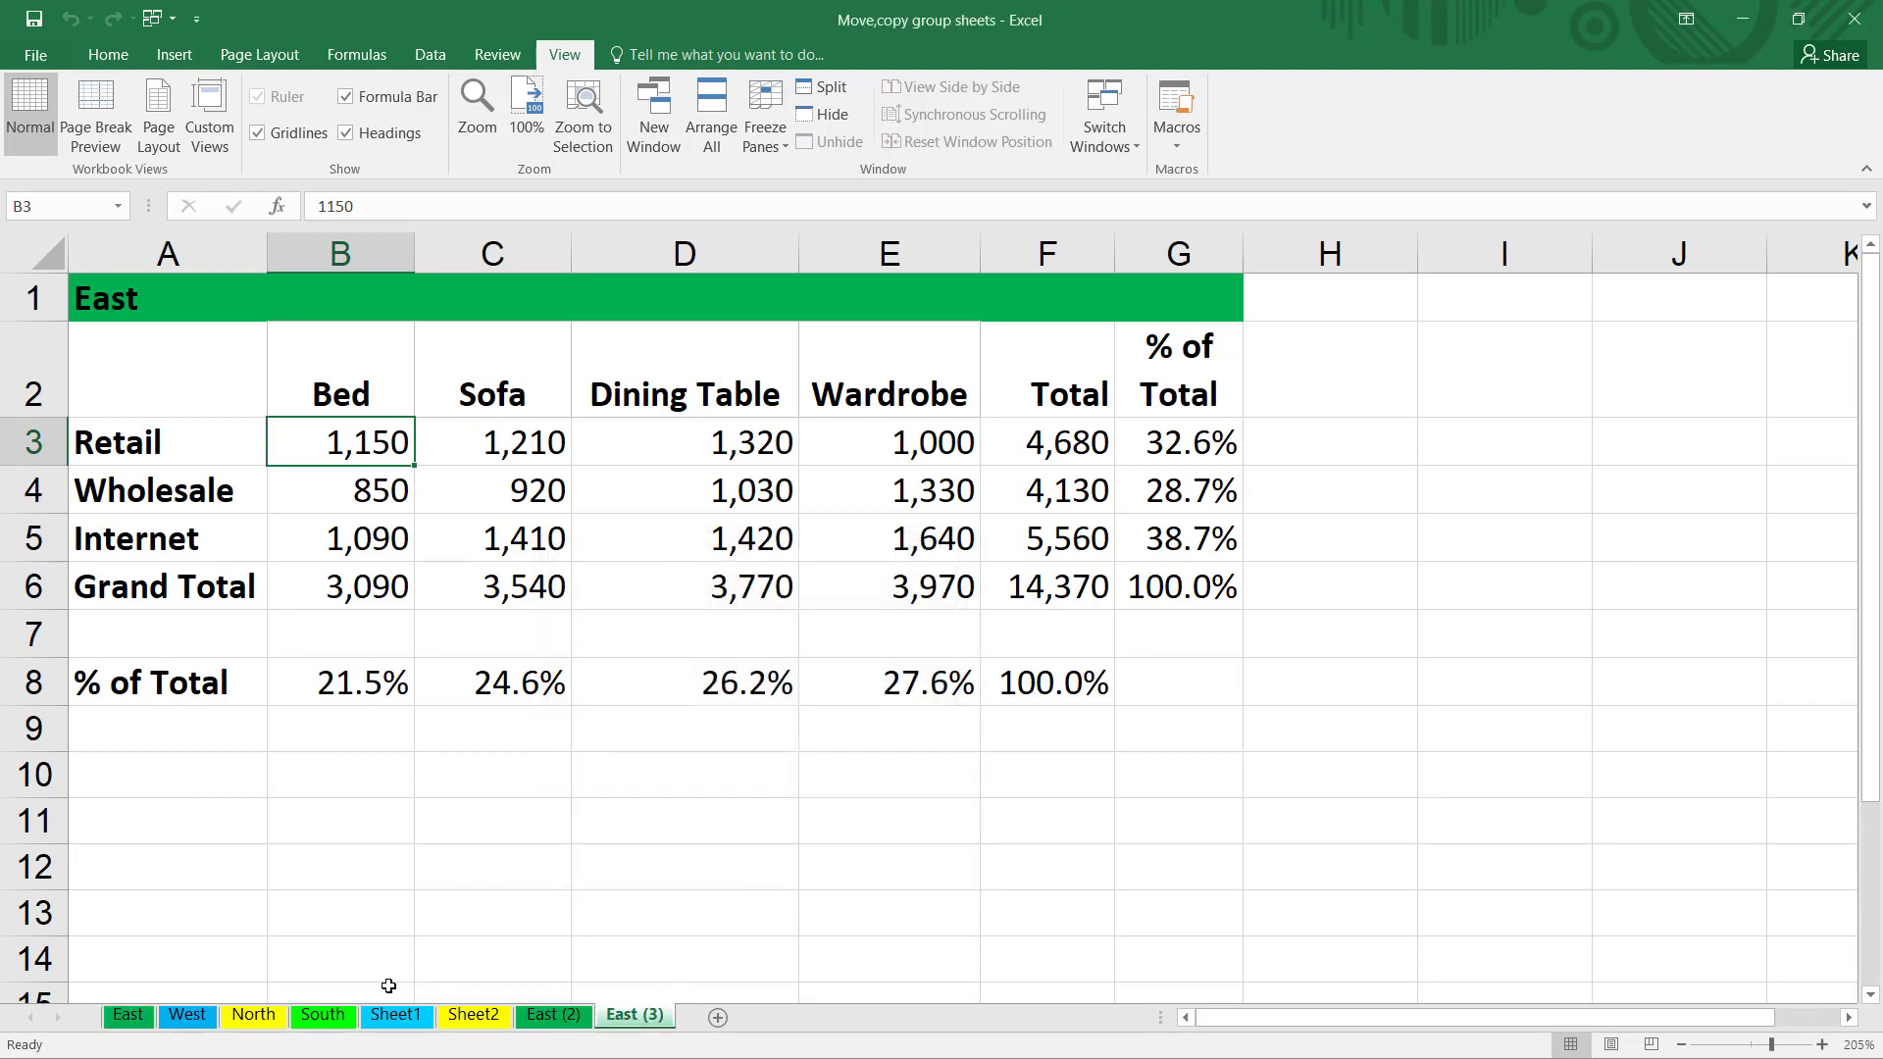
Step: Copy the original East sheet into a new workbook with Move or Copy and the Create a copy option
{"action": "right_click", "coordinate": [126, 1020]}
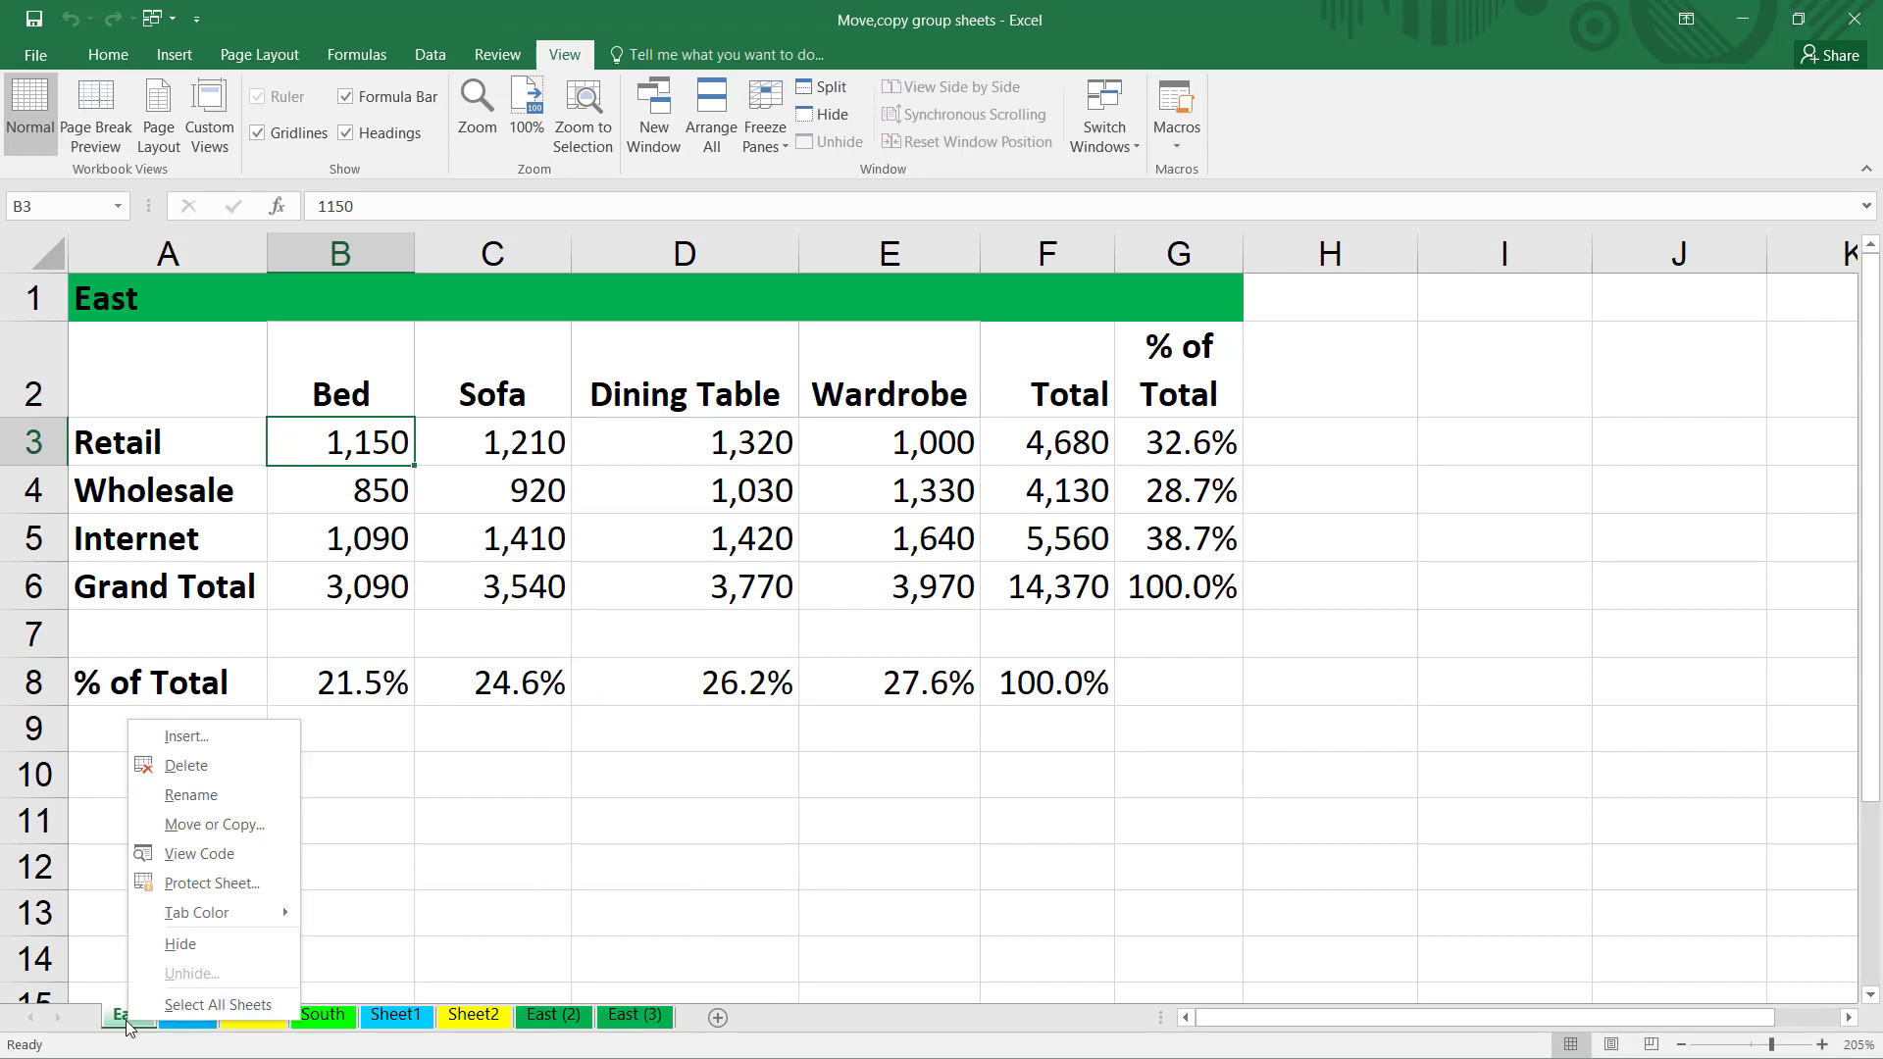
{"action": "left_click", "coordinate": [214, 826]}
{"action": "left_click_drag", "start_coordinate": [208, 666], "coordinate": [870, 523]}
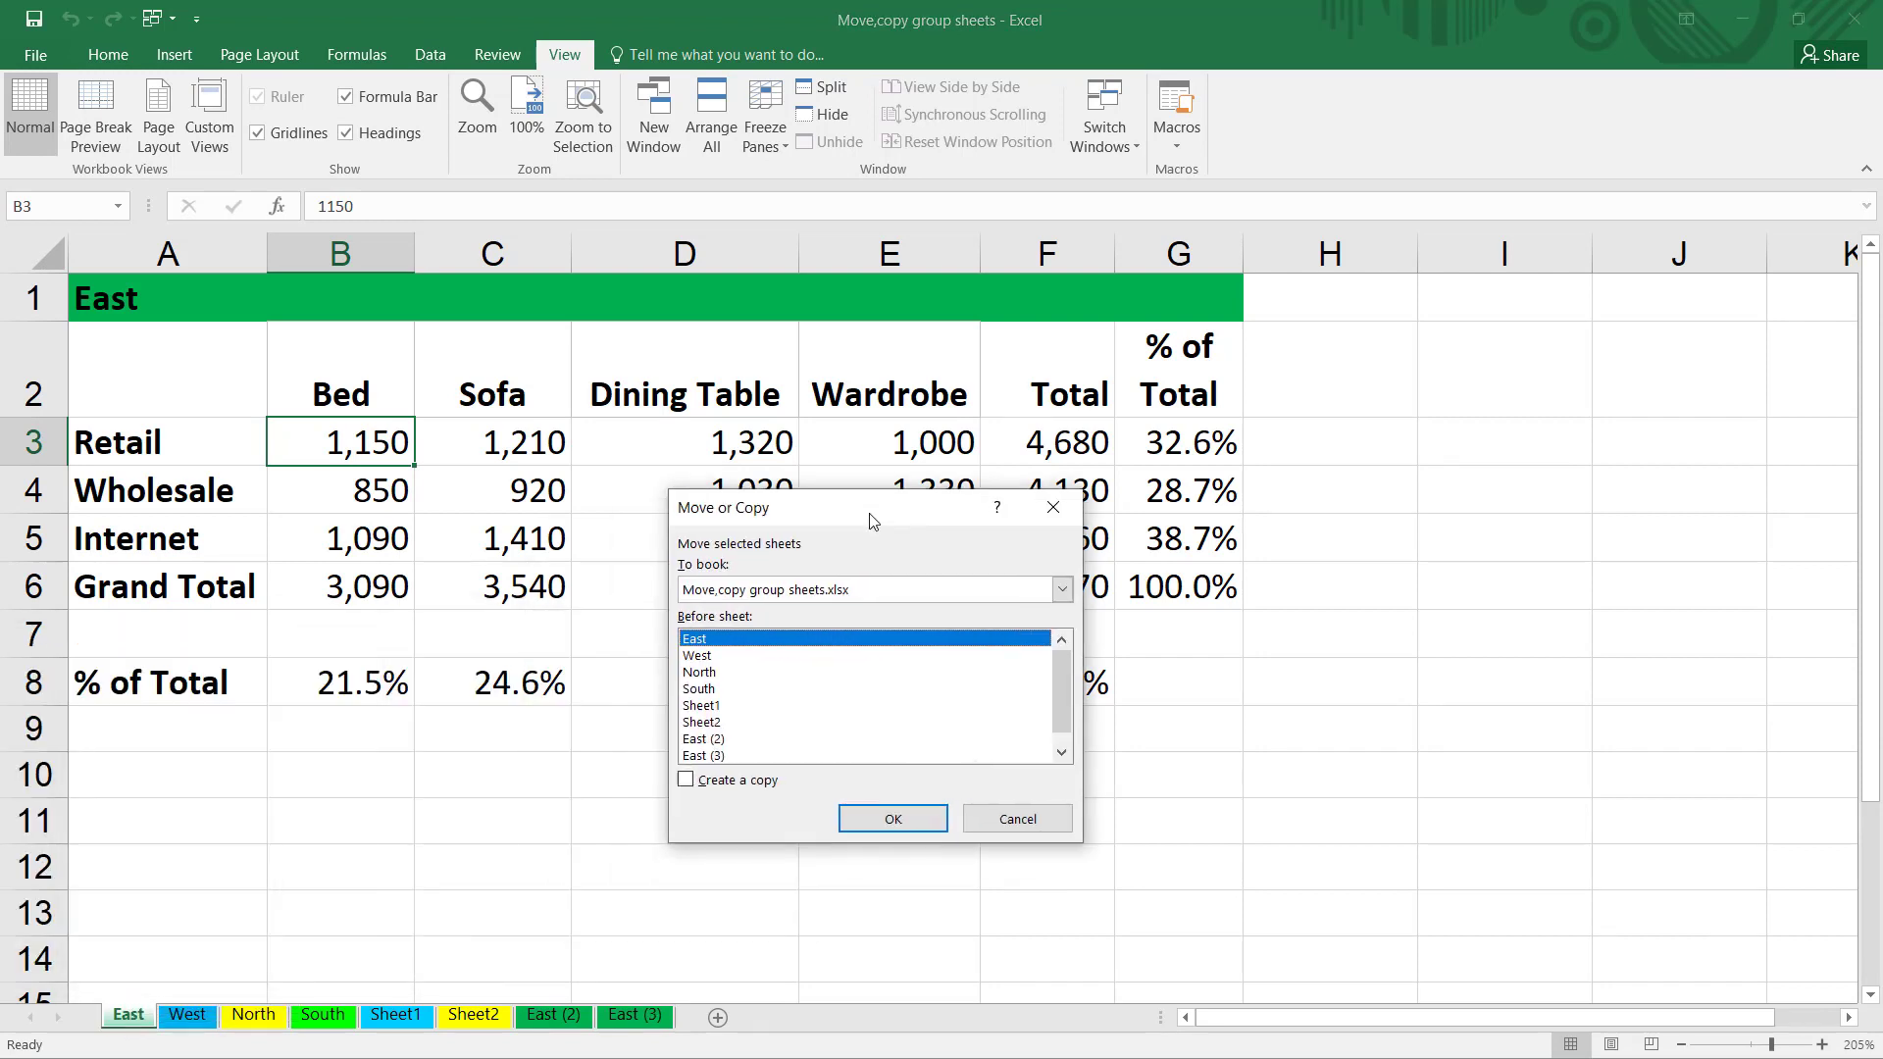
{"action": "left_click", "coordinate": [831, 589]}
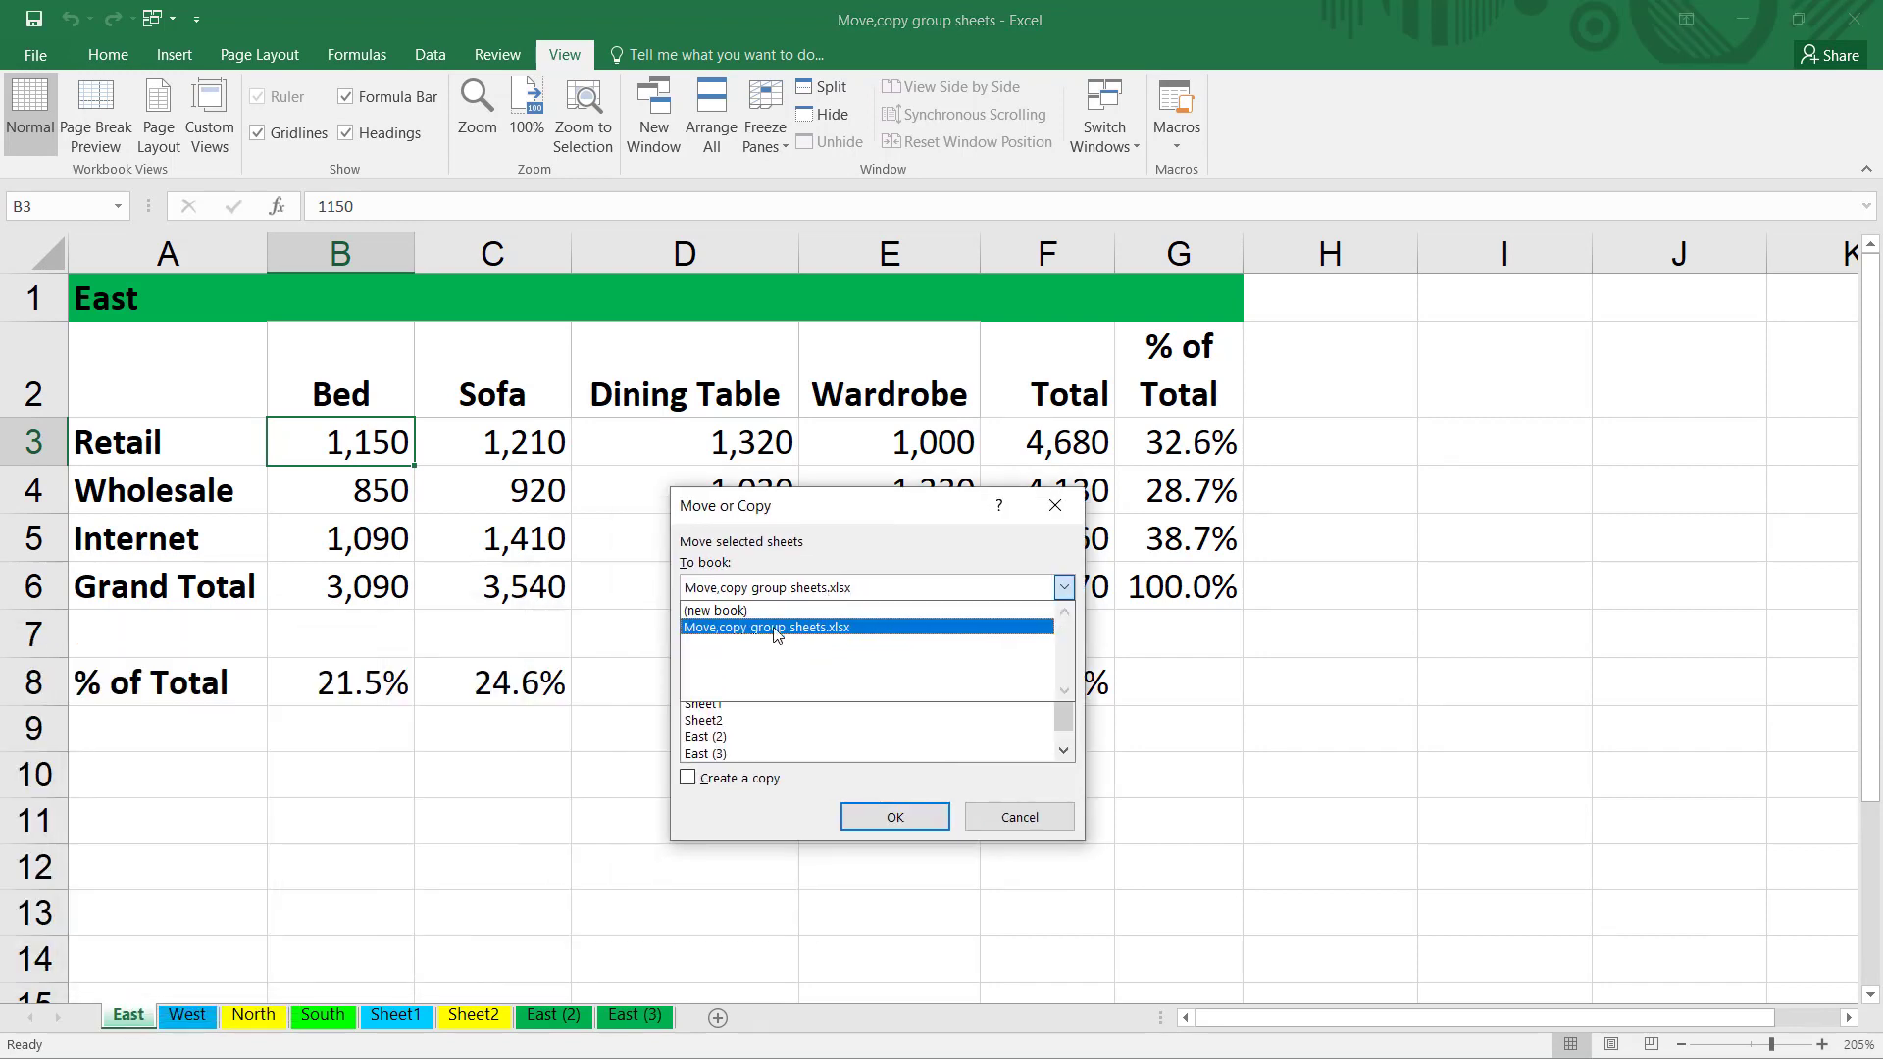
{"action": "left_click", "coordinate": [709, 610]}
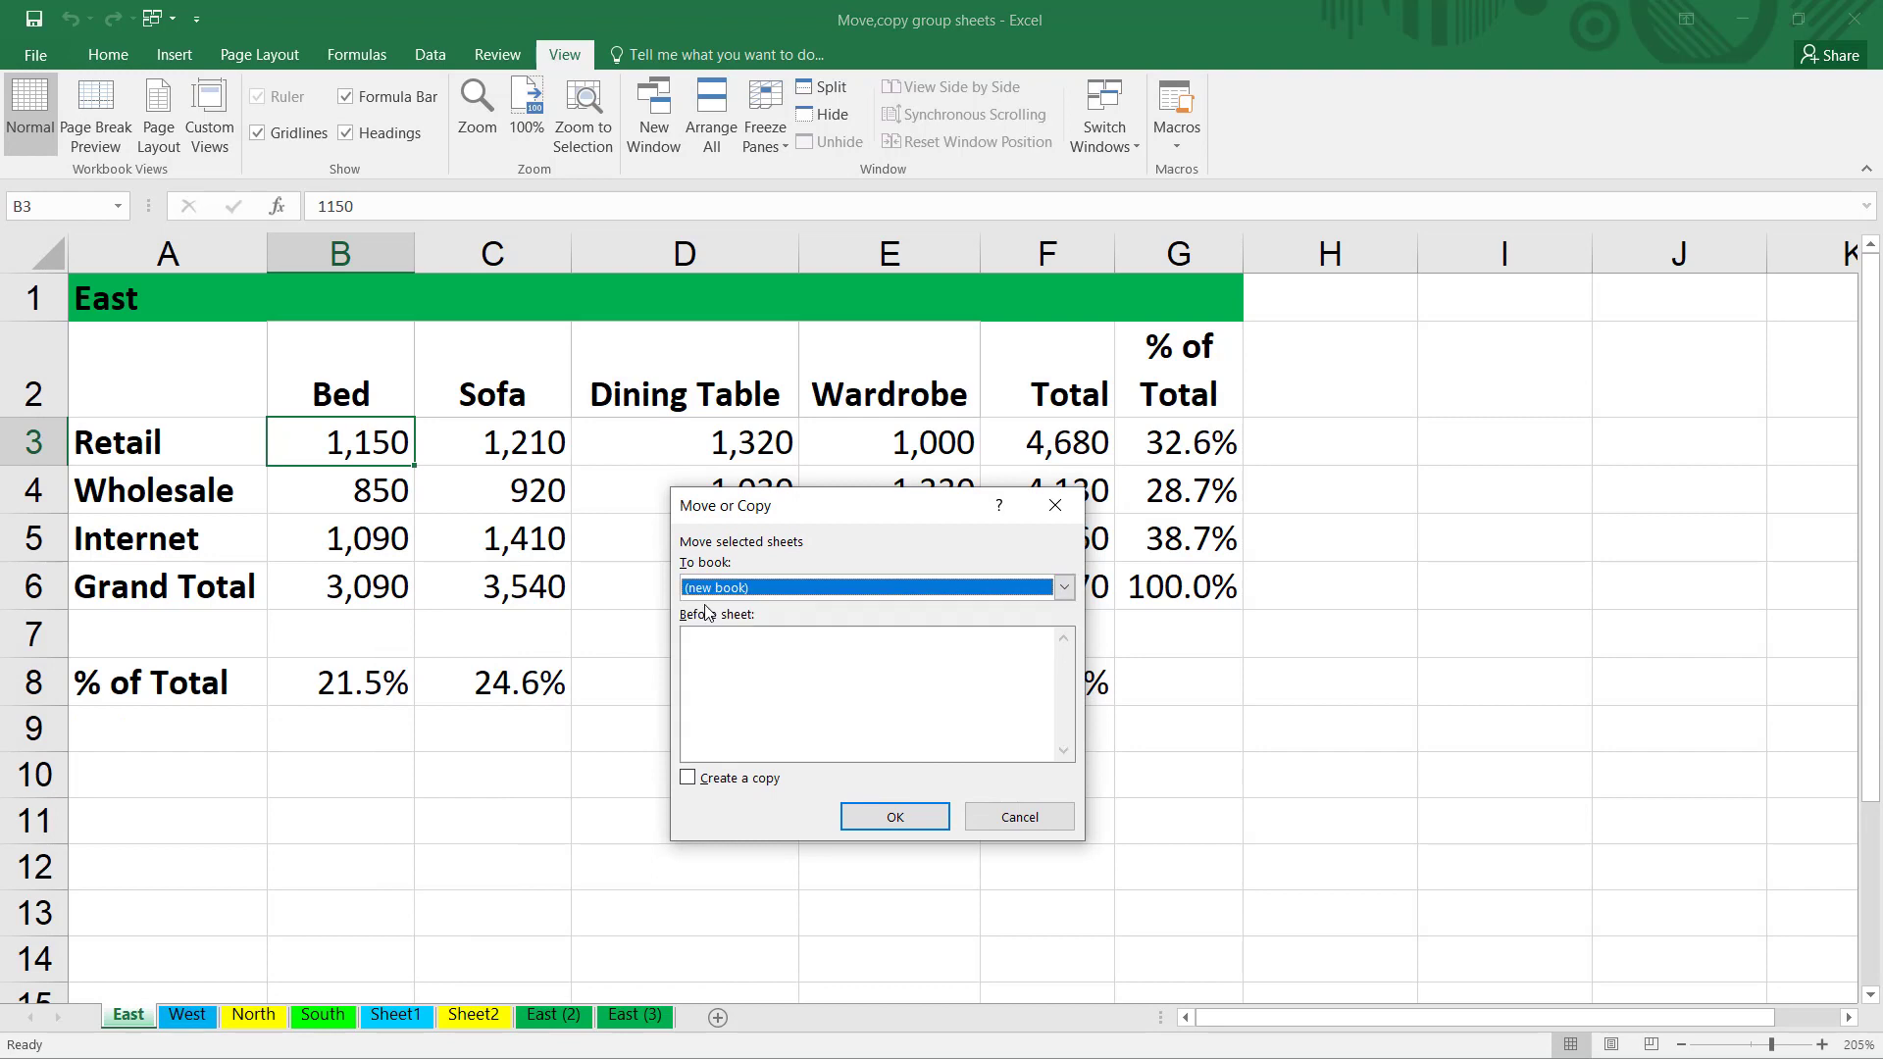
{"action": "left_click", "coordinate": [698, 780]}
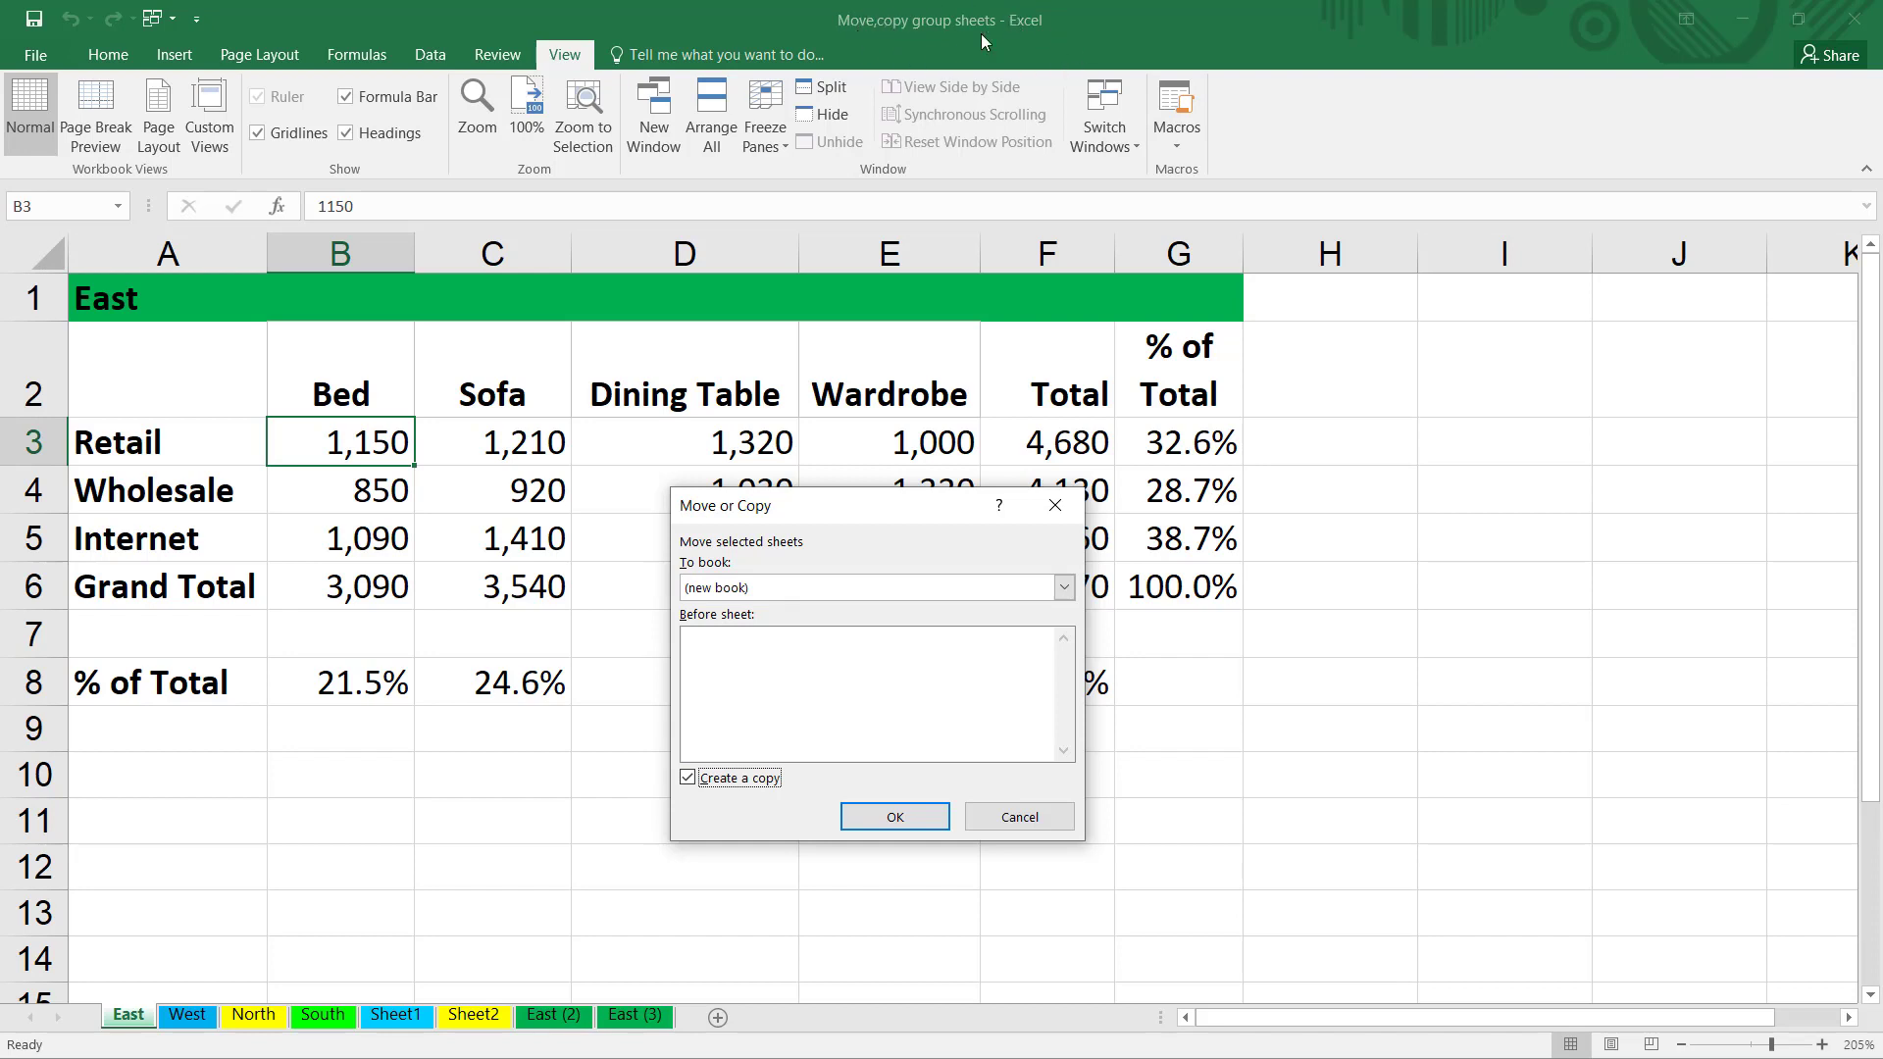
{"action": "left_click", "coordinate": [897, 817]}
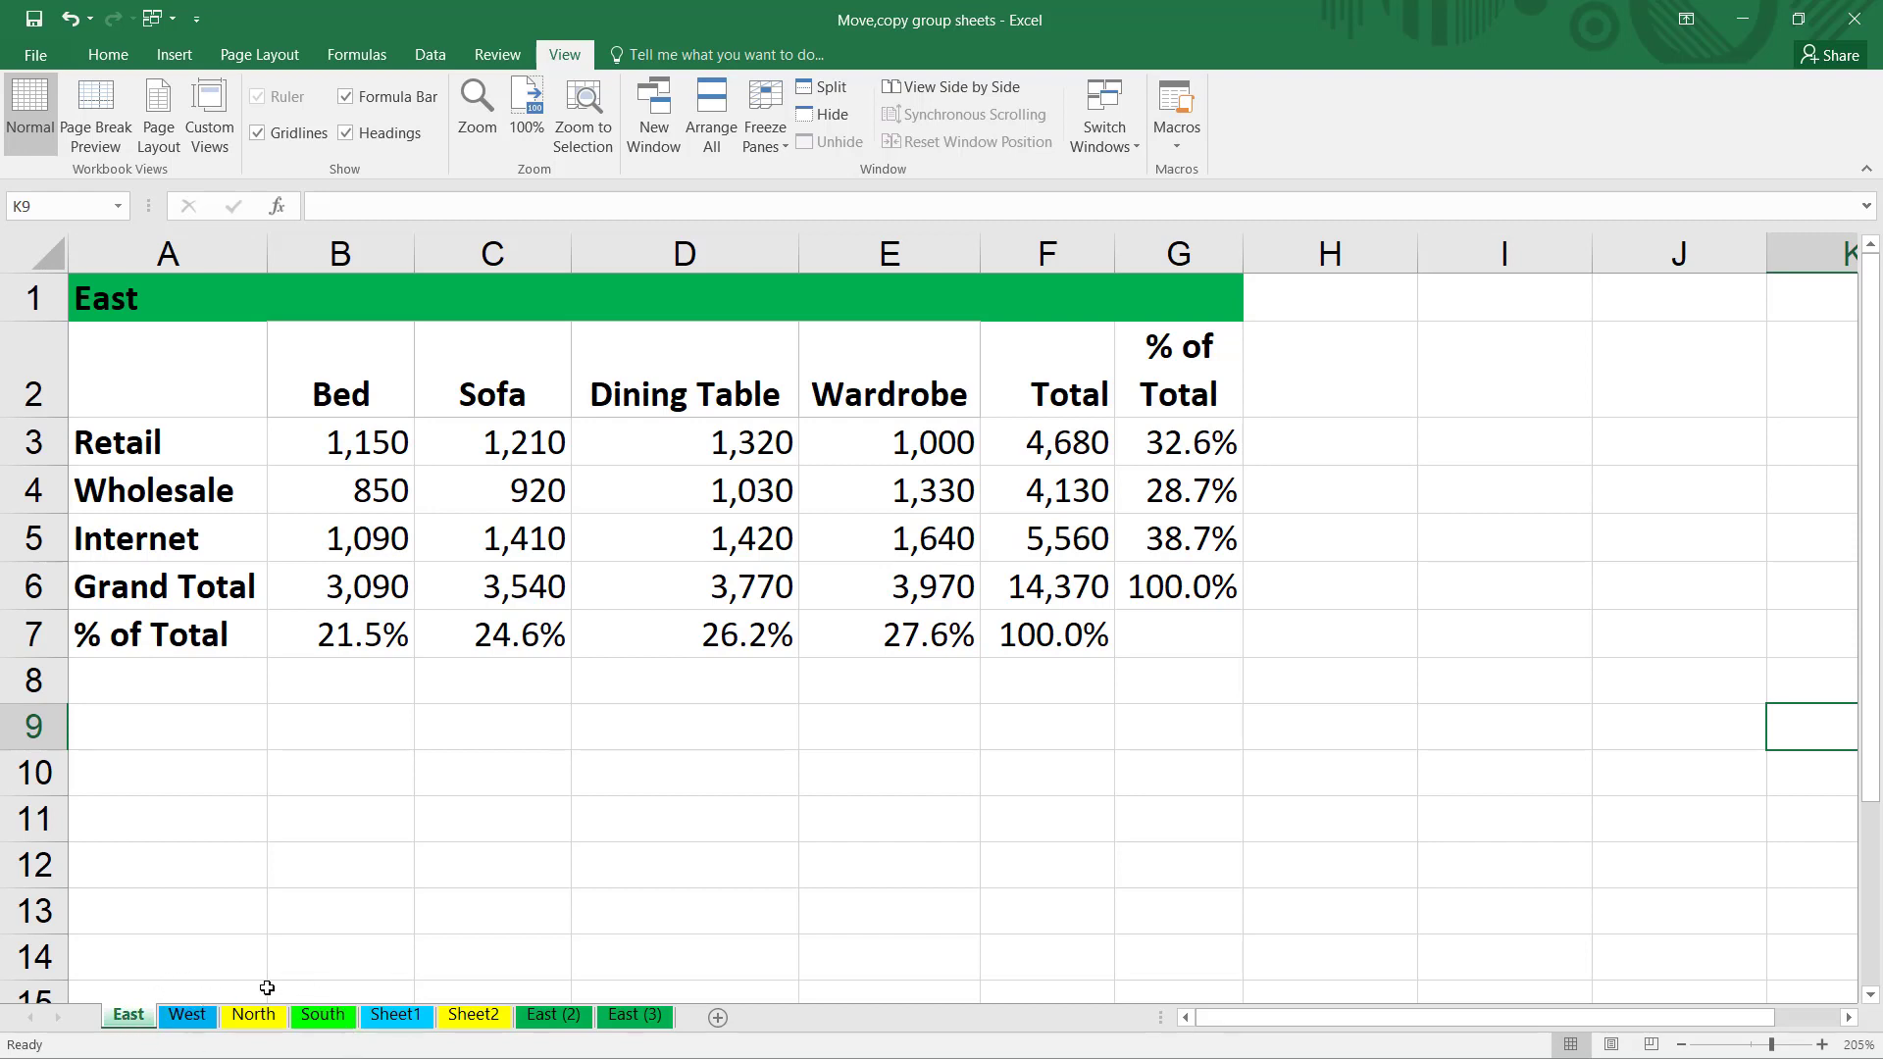
Step: Group the East, West, North and South sheets for simultaneous editing
{"action": "left_click", "coordinate": [339, 1018], "text": "ctrl"}
{"action": "left_click", "coordinate": [338, 1018], "text": "shift"}
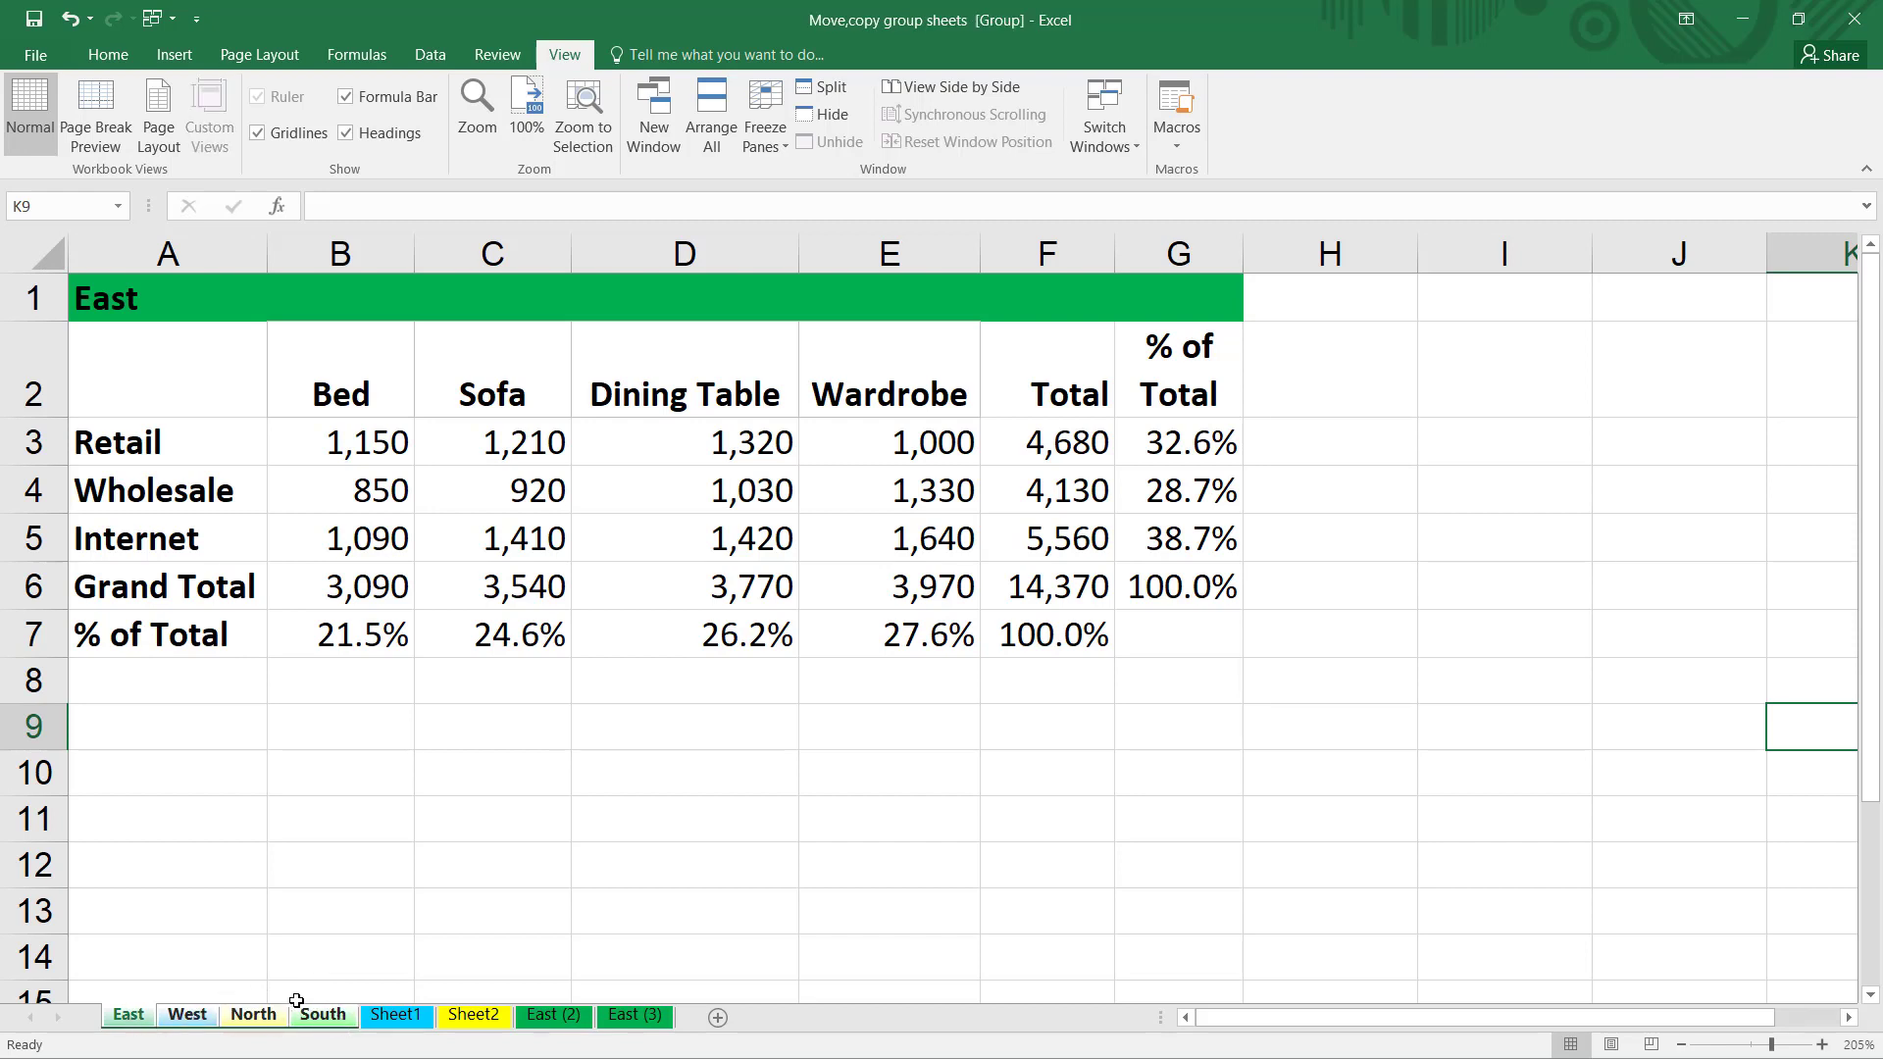
{"action": "left_click", "coordinate": [480, 1018], "text": "ctrl"}
Step: Insert a blank row above Grand Total across the grouped sheets and check it on West, North and South
{"action": "right_click", "coordinate": [33, 587]}
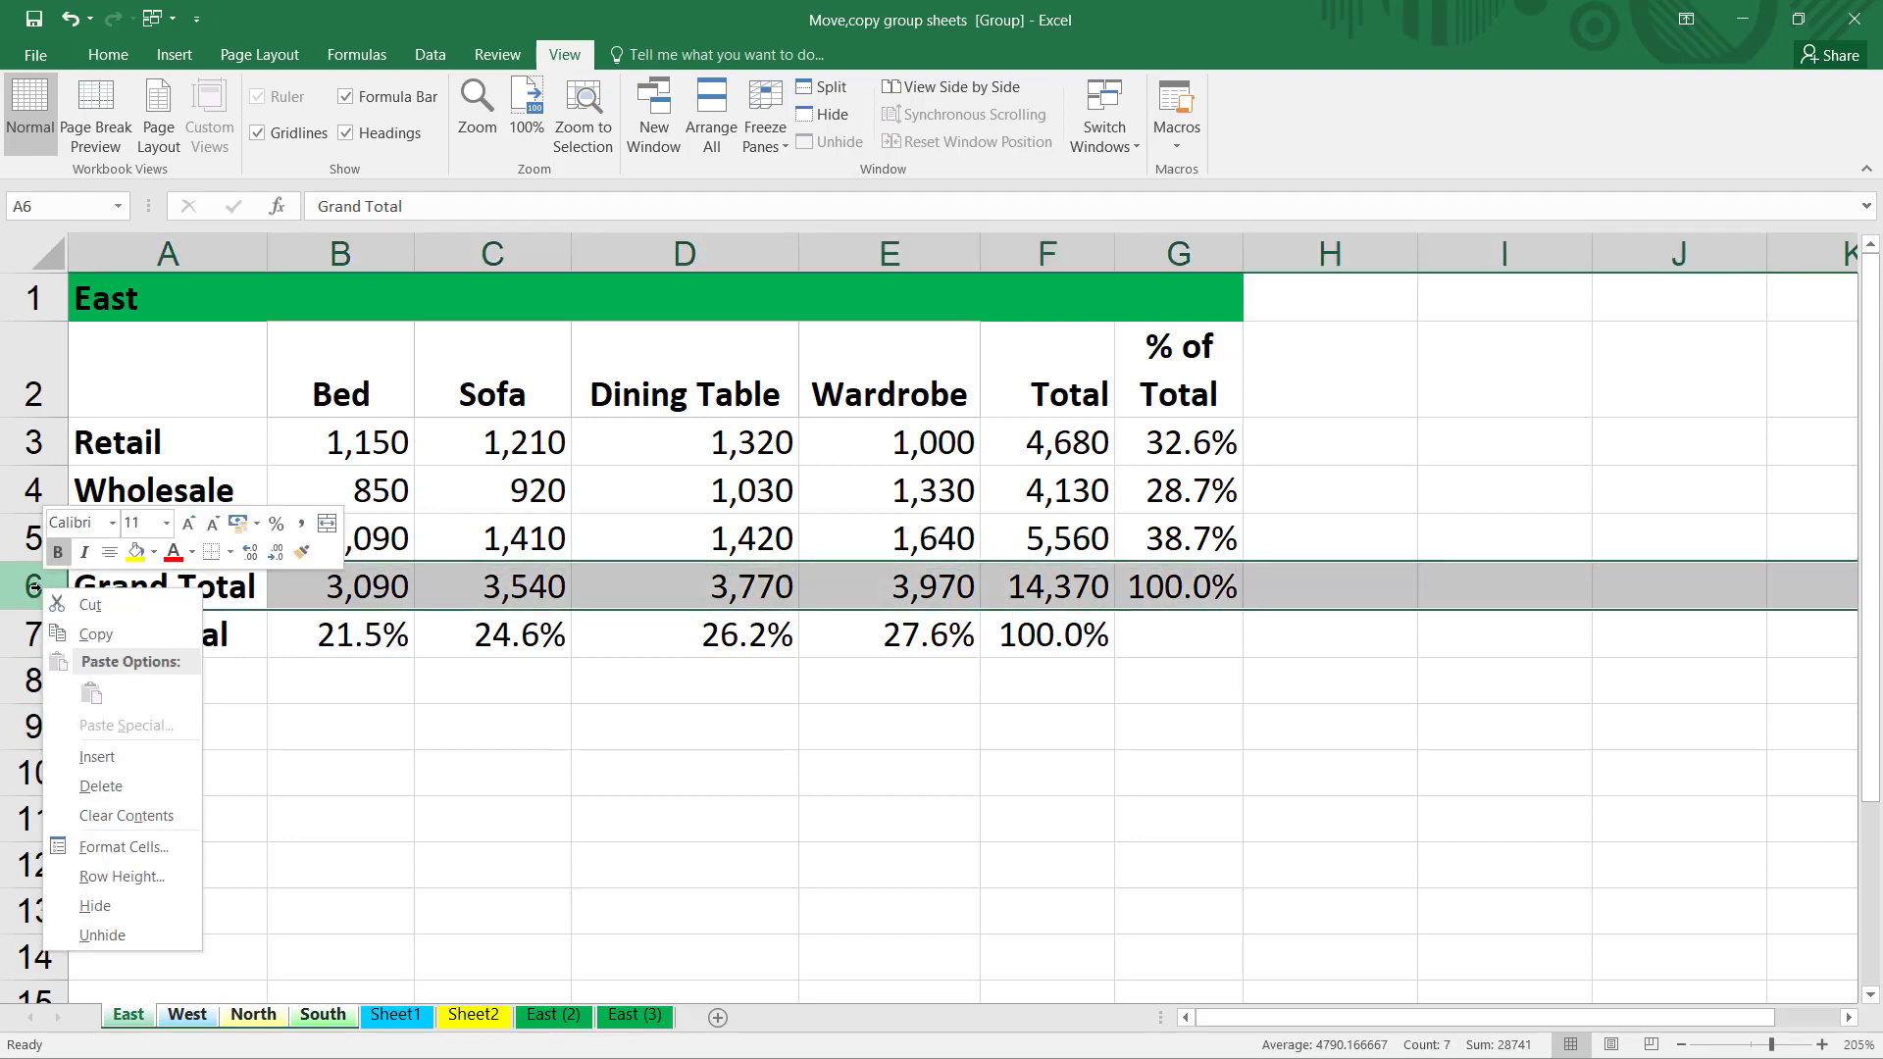
{"action": "left_click", "coordinate": [98, 762]}
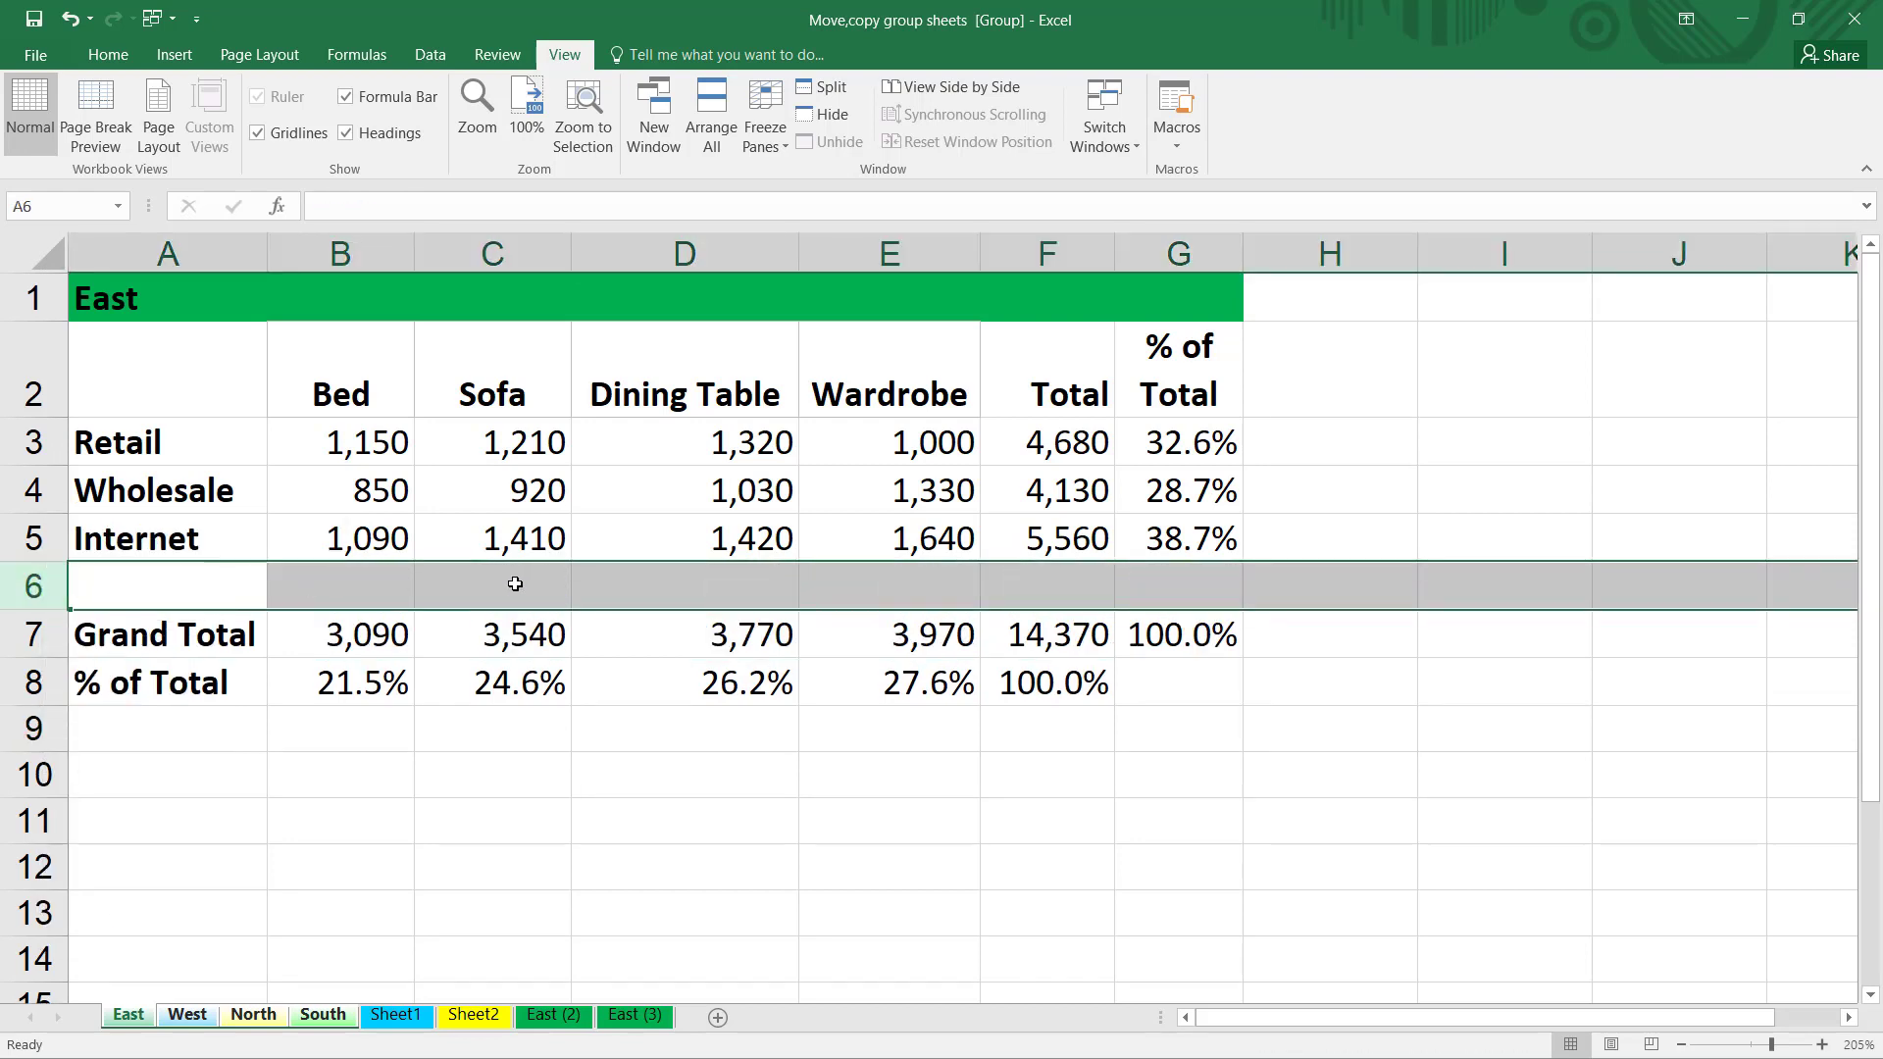
{"action": "left_click", "coordinate": [186, 1015]}
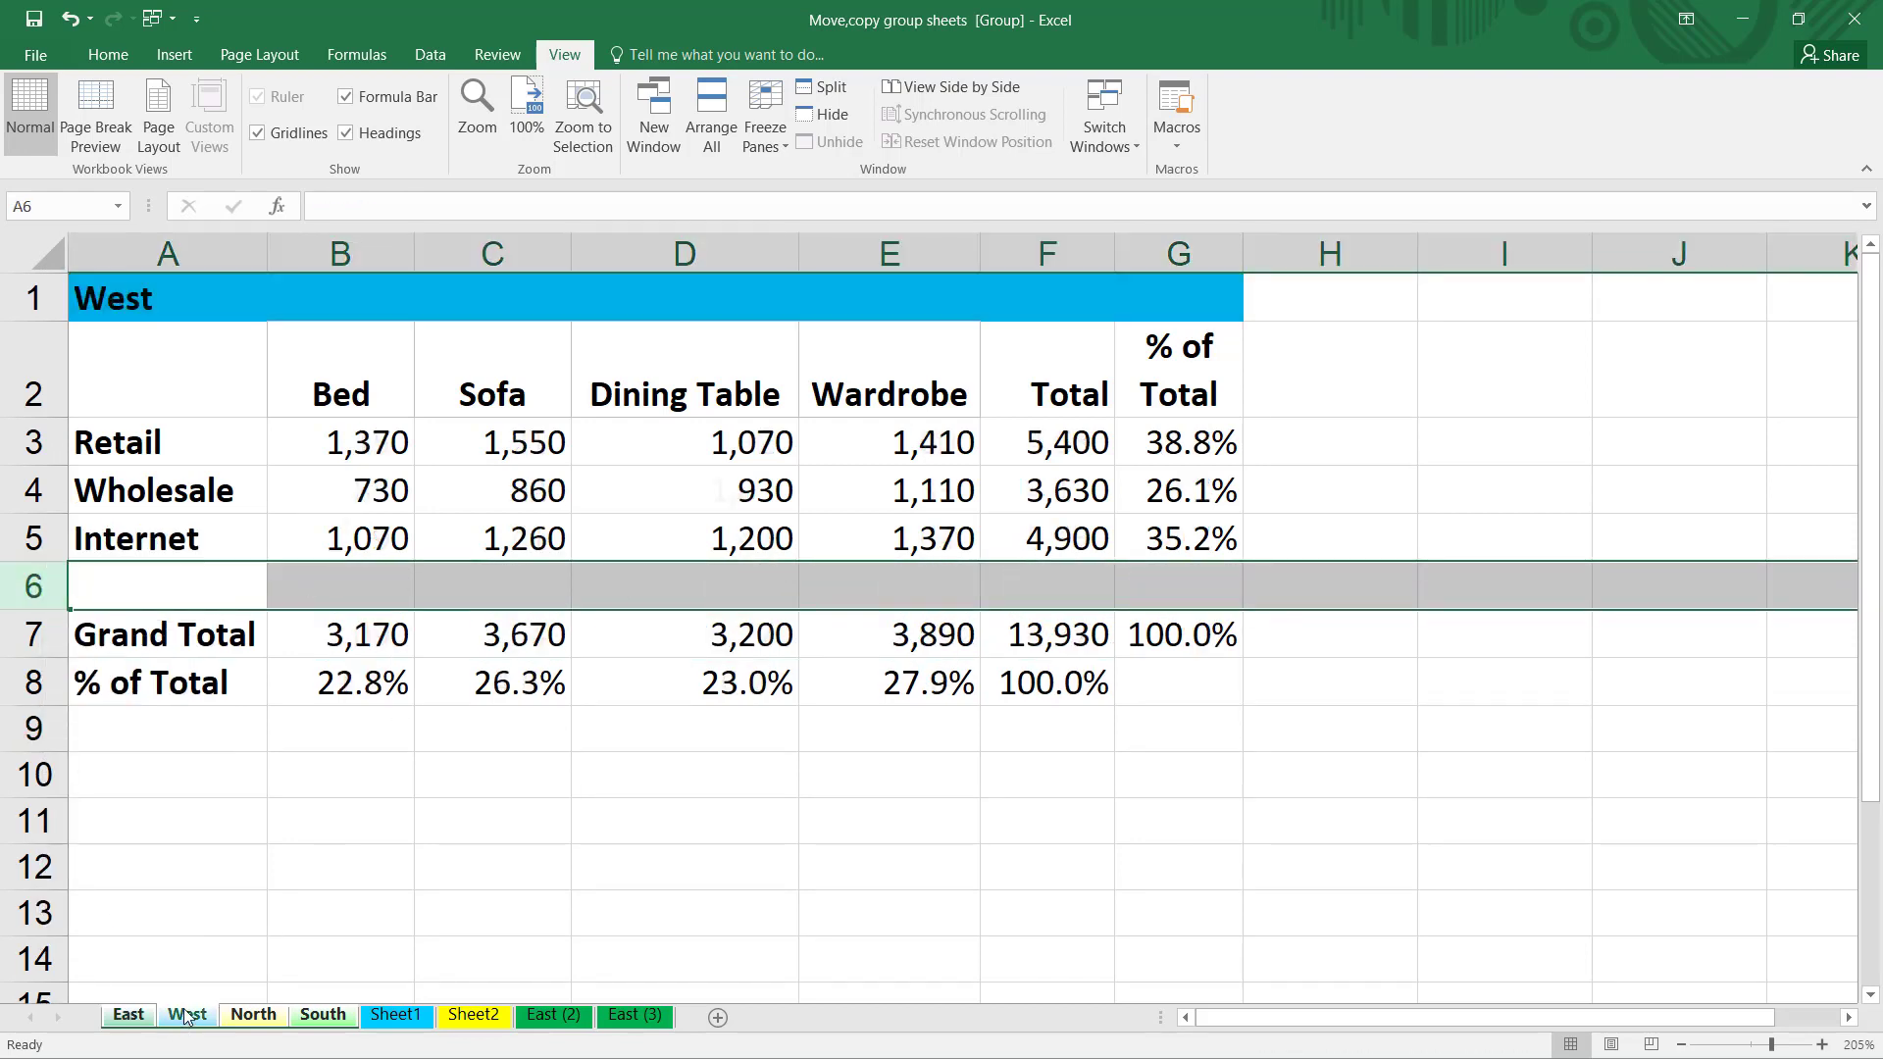
{"action": "left_click", "coordinate": [279, 1020]}
{"action": "left_click", "coordinate": [323, 1015]}
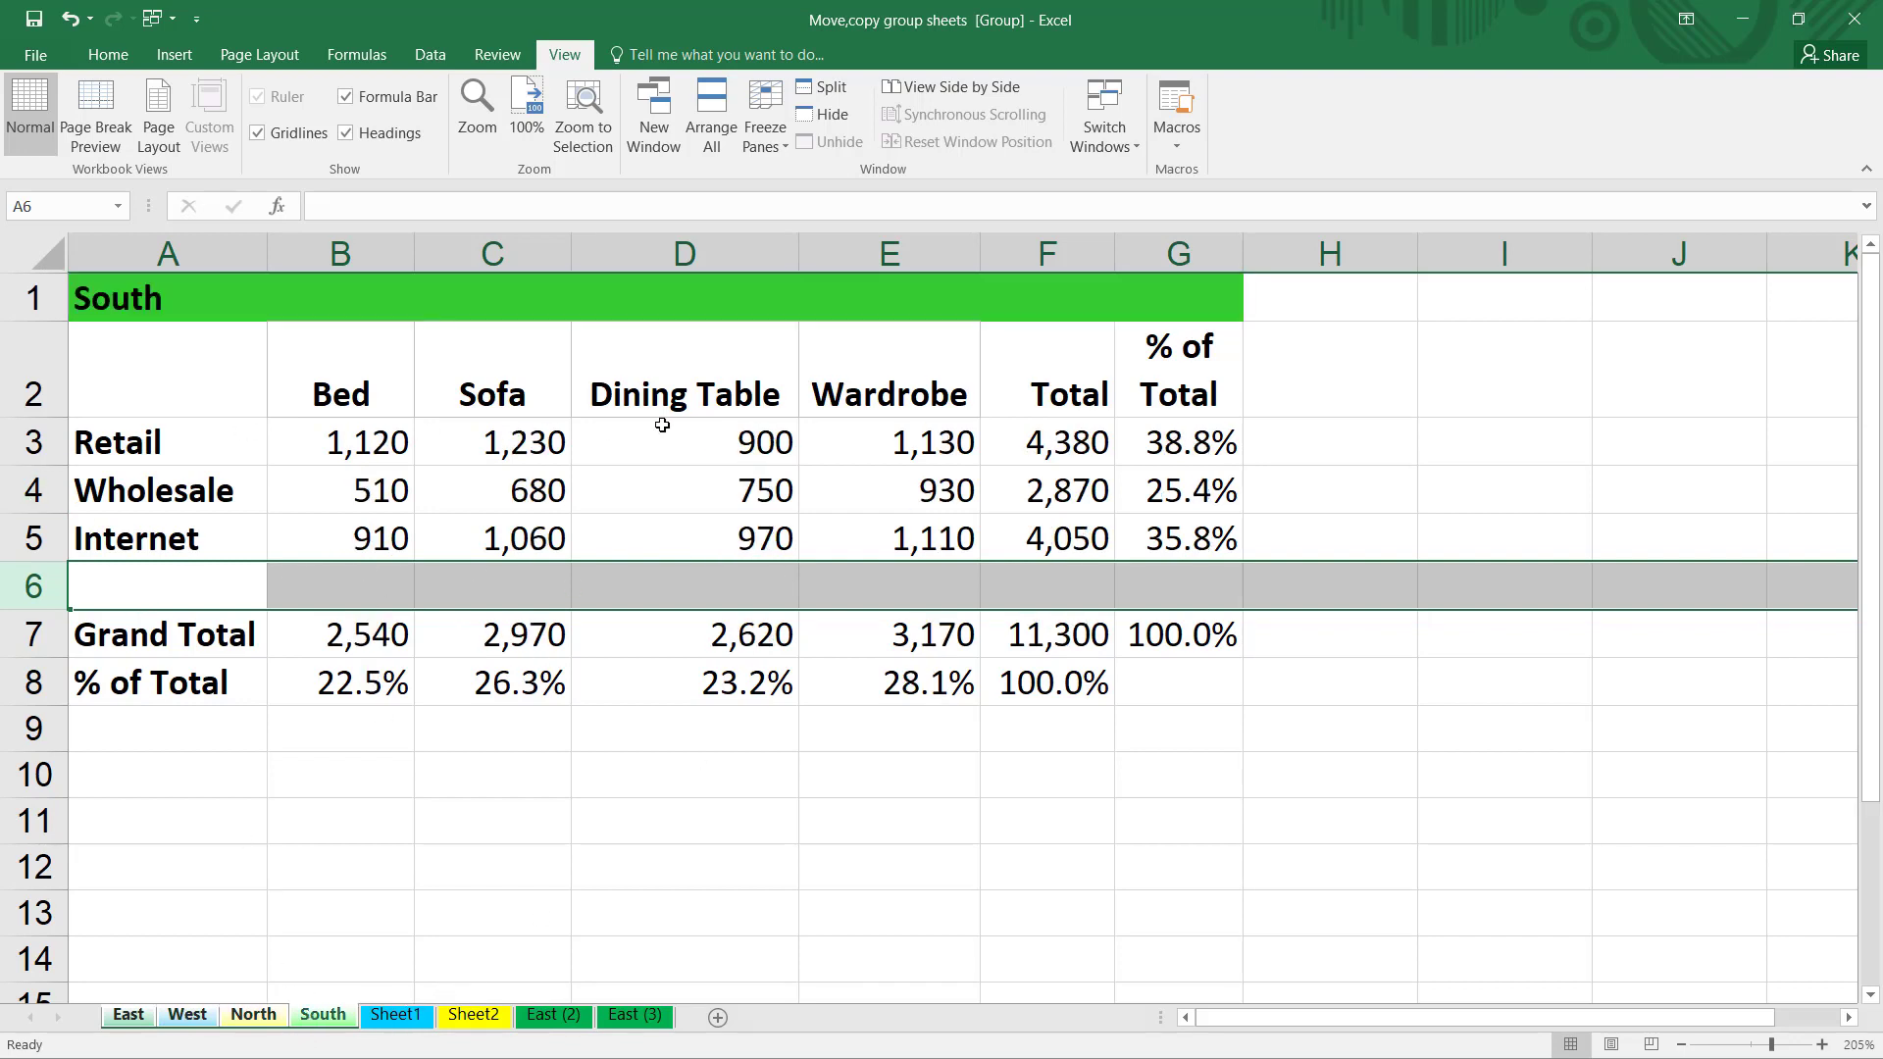
Step: Insert a blank column before Wardrobe across the grouped sheets and check it on North
{"action": "left_click", "coordinate": [918, 804]}
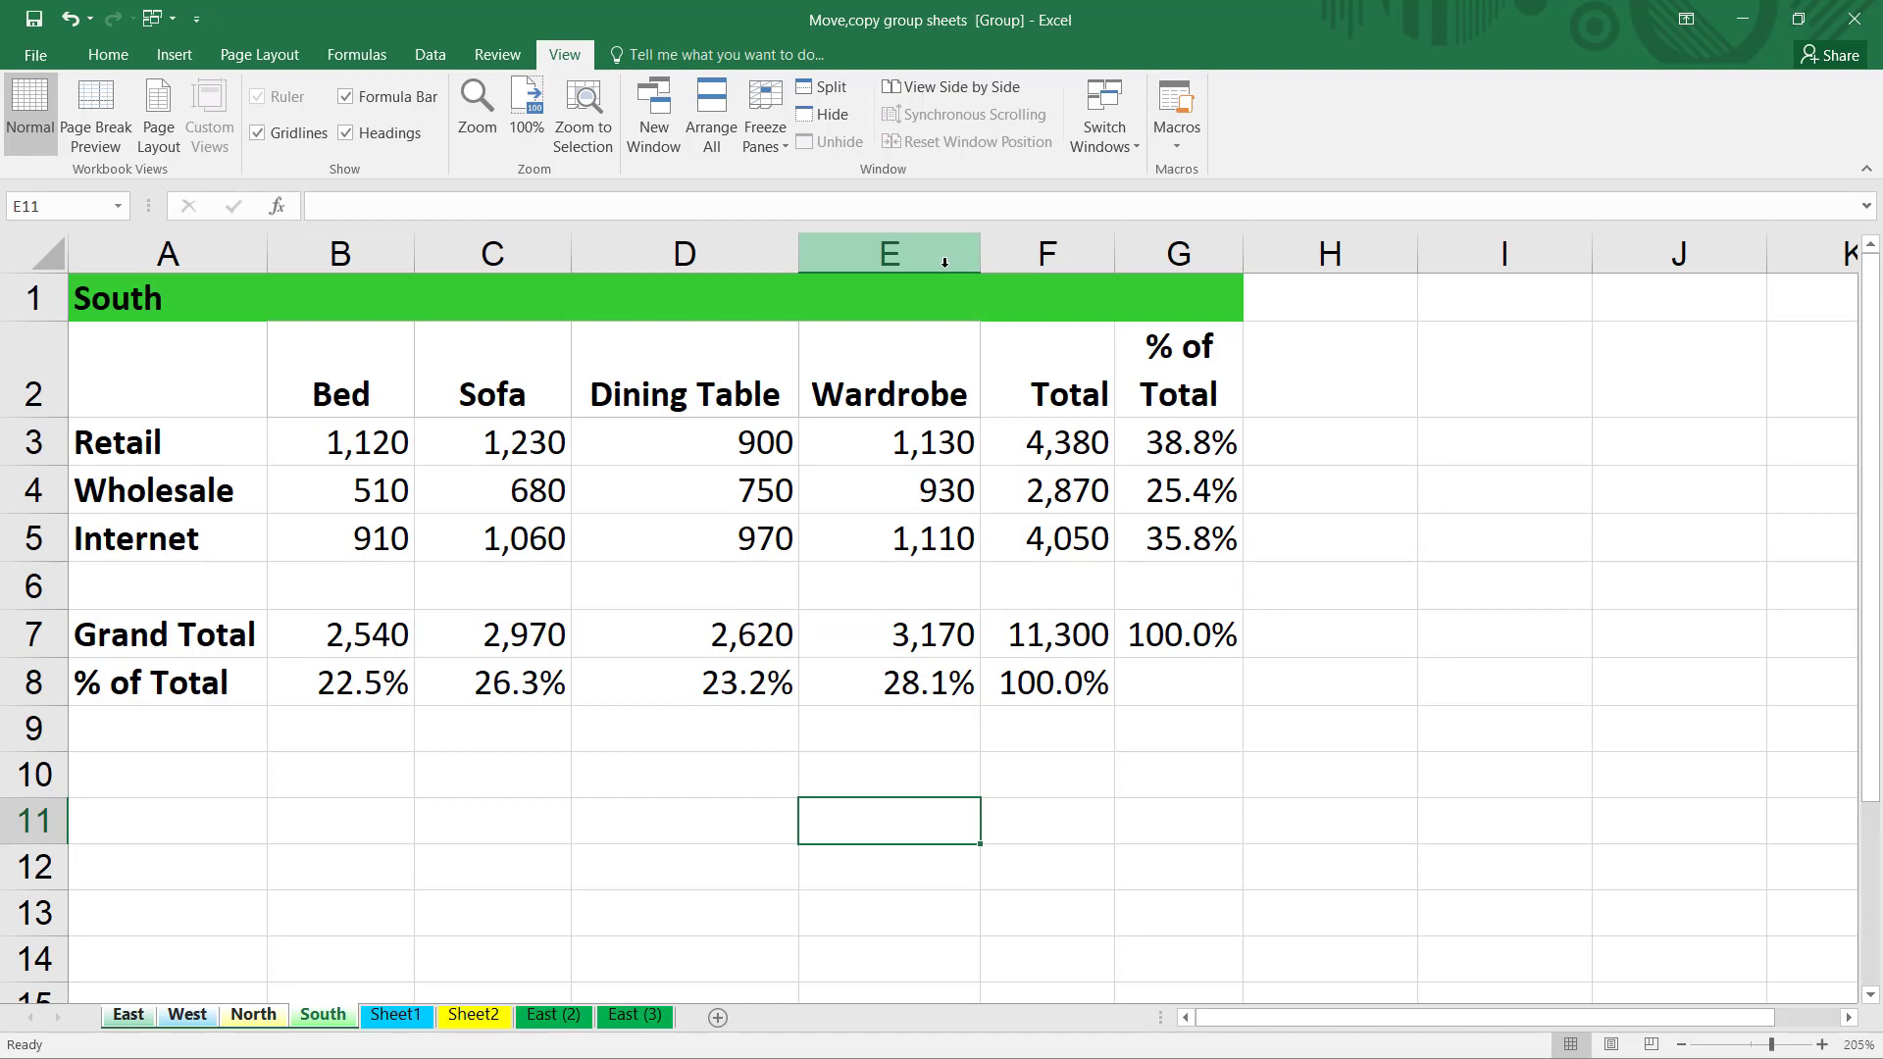
{"action": "right_click", "coordinate": [877, 250]}
{"action": "left_click", "coordinate": [937, 432]}
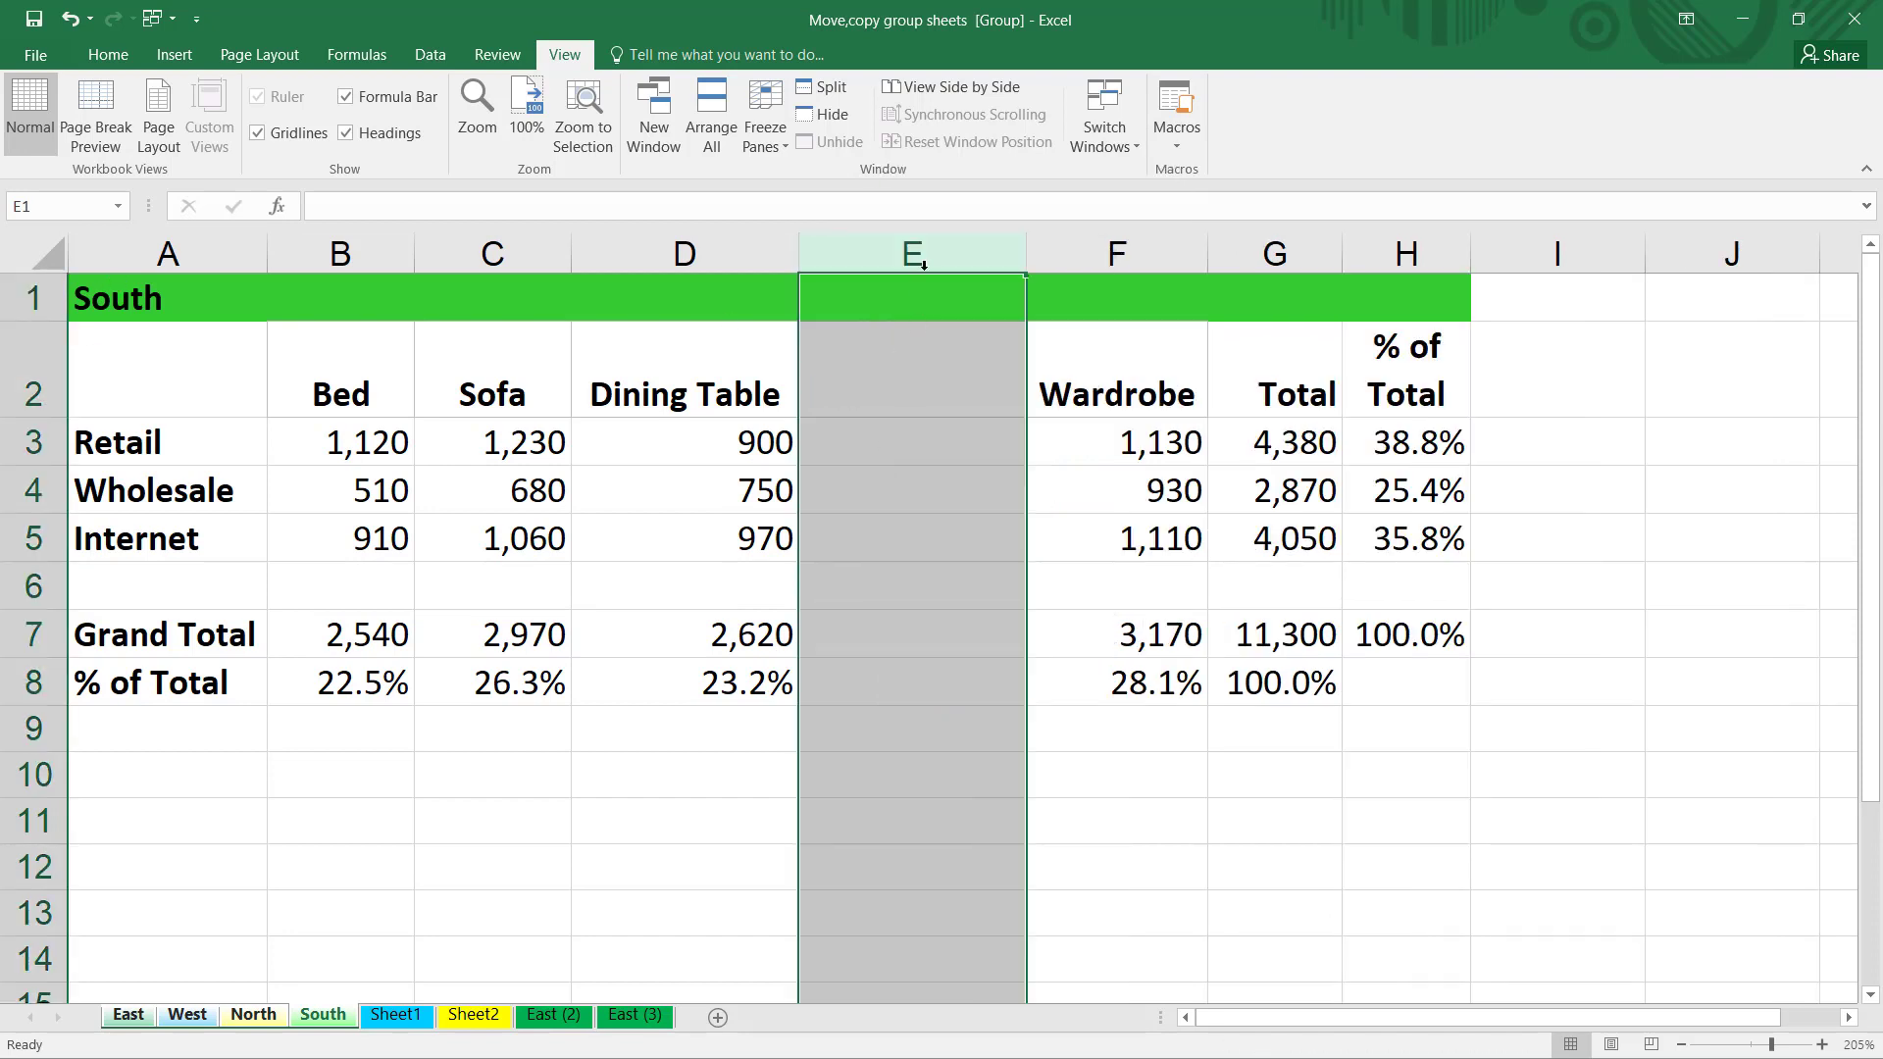
{"action": "left_click", "coordinate": [250, 1018]}
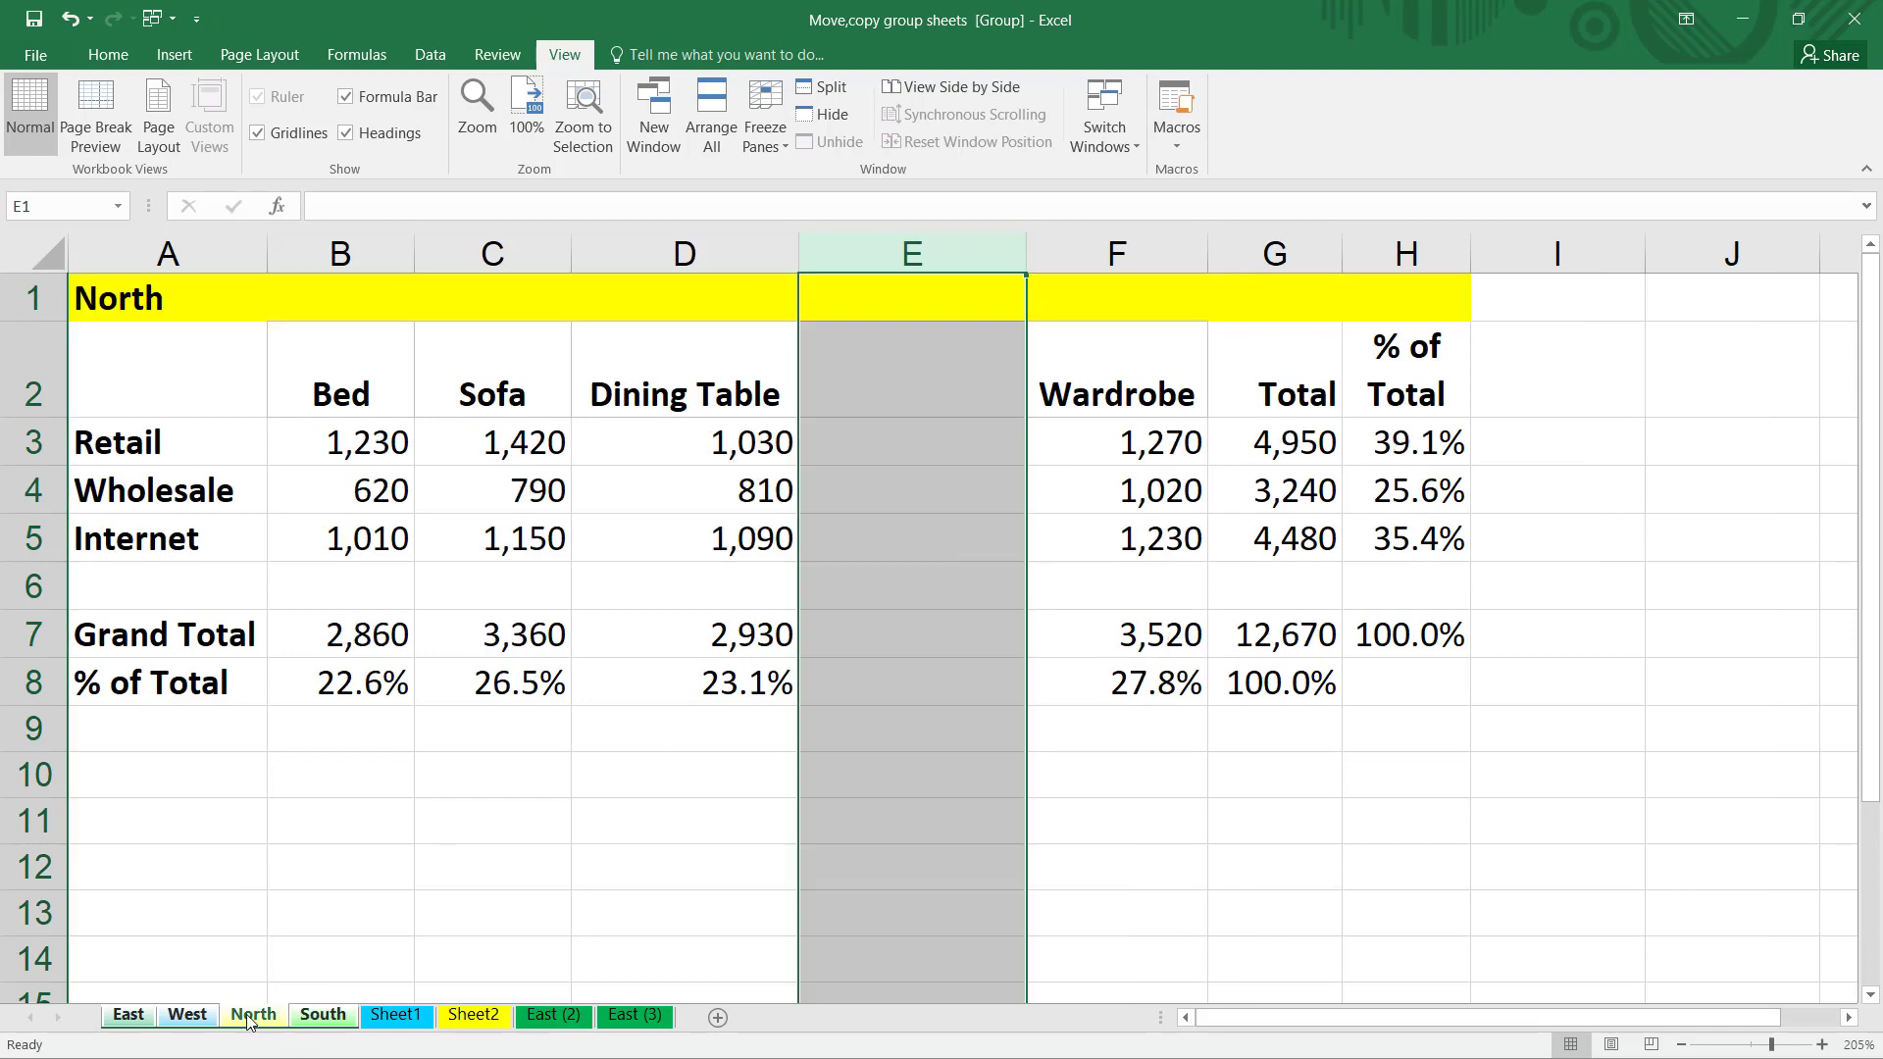
Step: Enter 3000 as the Retail Bed value in B3 across the grouped sheets, check West, North and South, and undo the entry
{"action": "left_click", "coordinate": [130, 1017]}
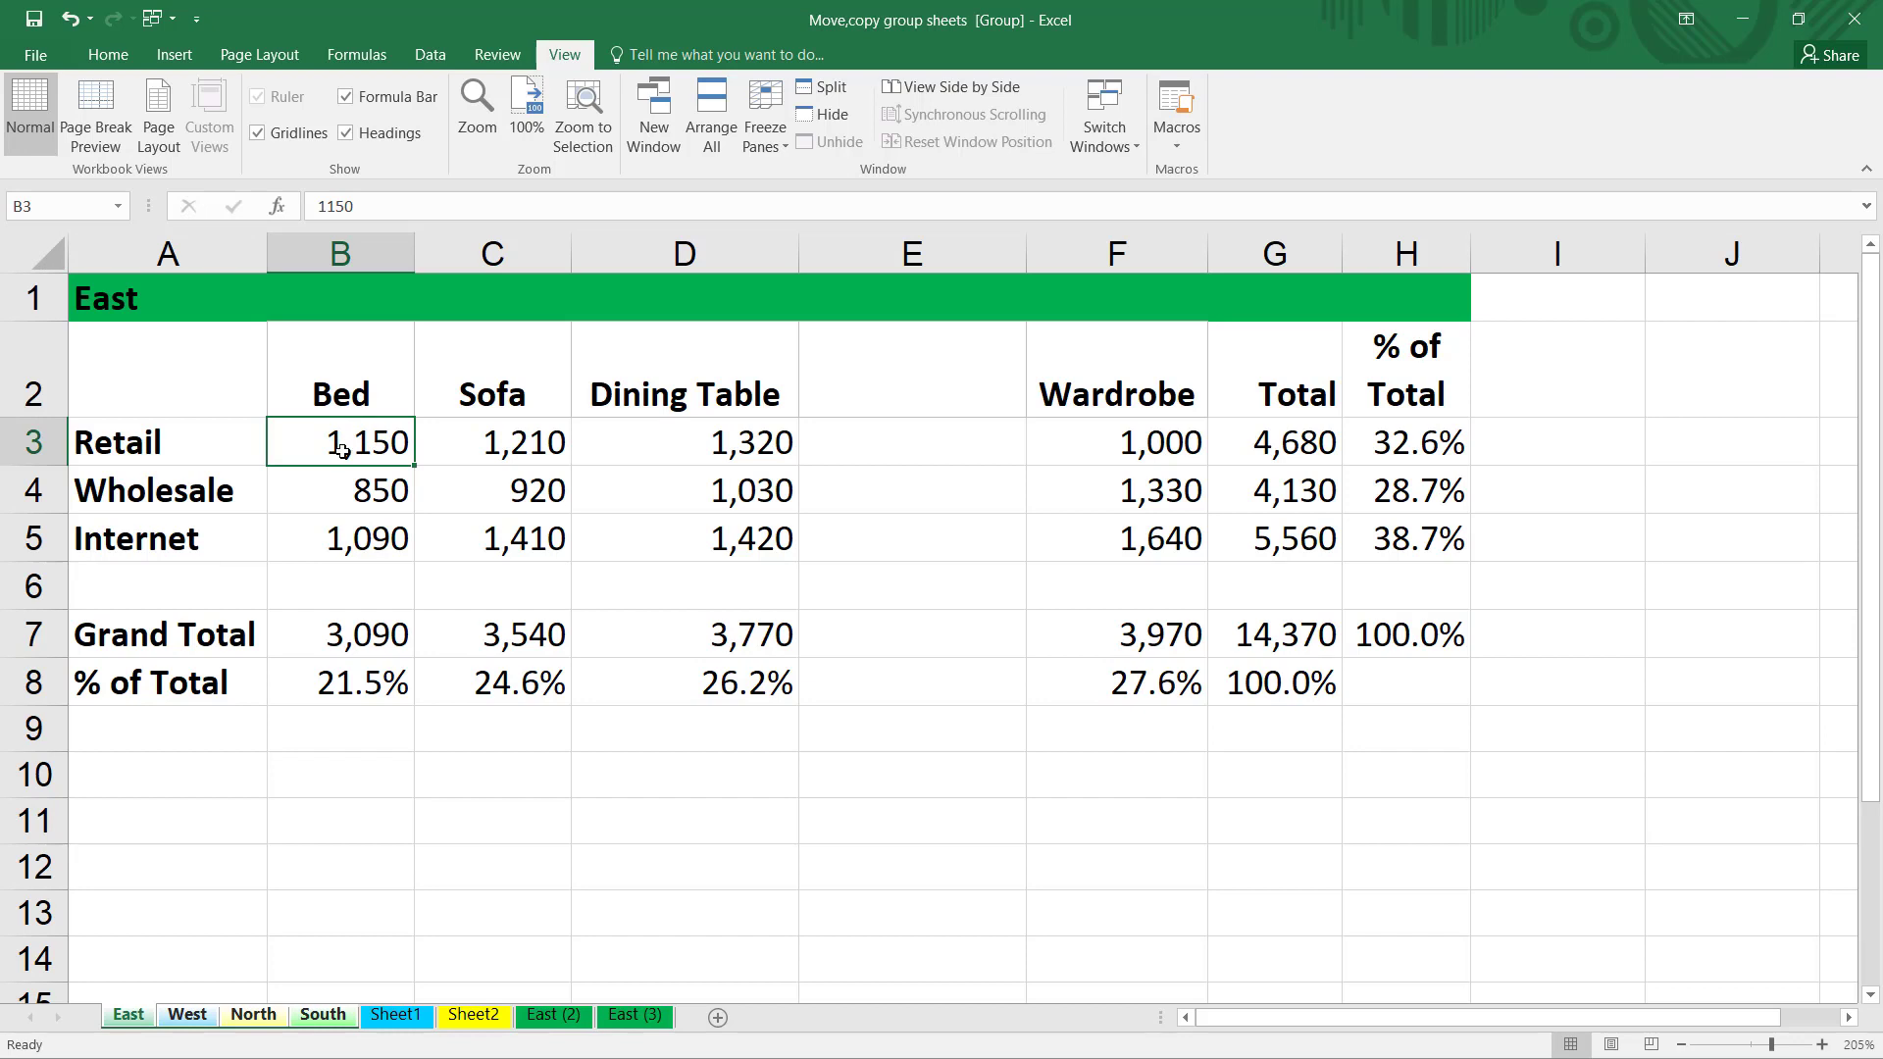
{"action": "type", "text": "3000"}
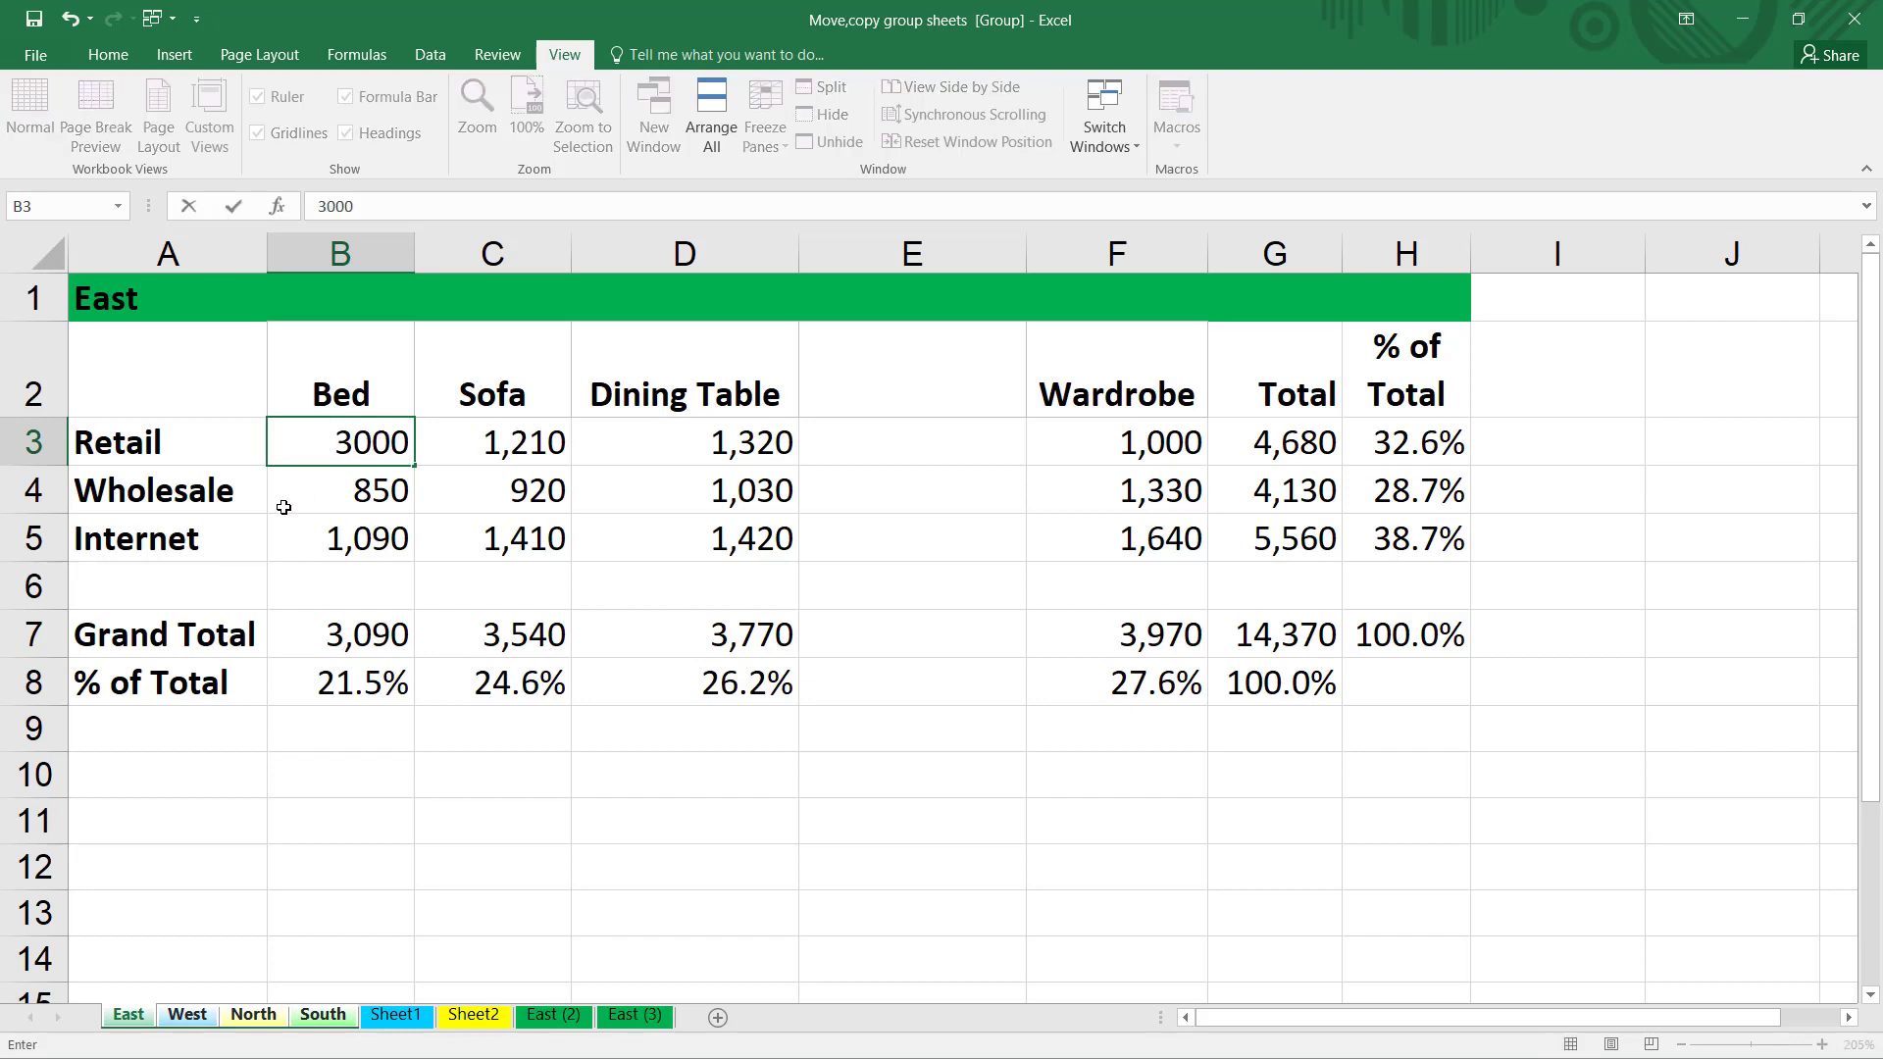
{"action": "key", "text": "Return"}
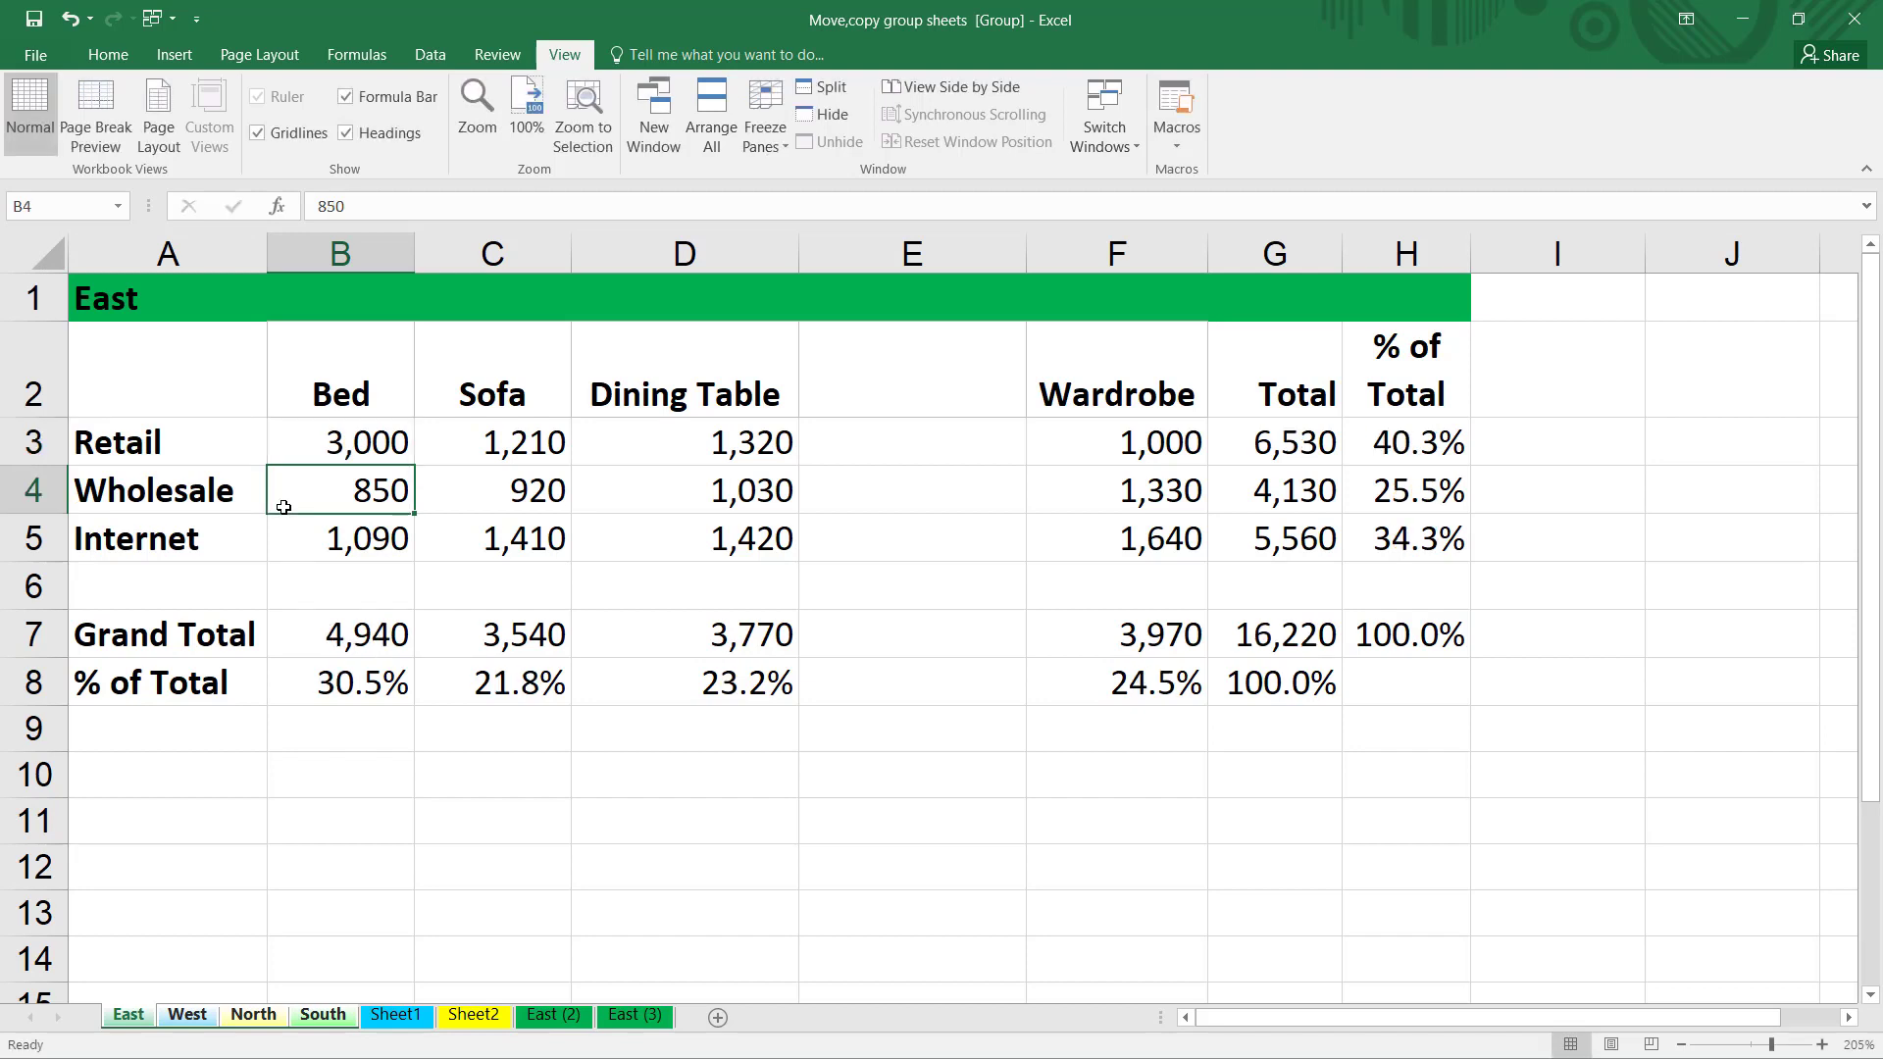
{"action": "left_click", "coordinate": [187, 1017]}
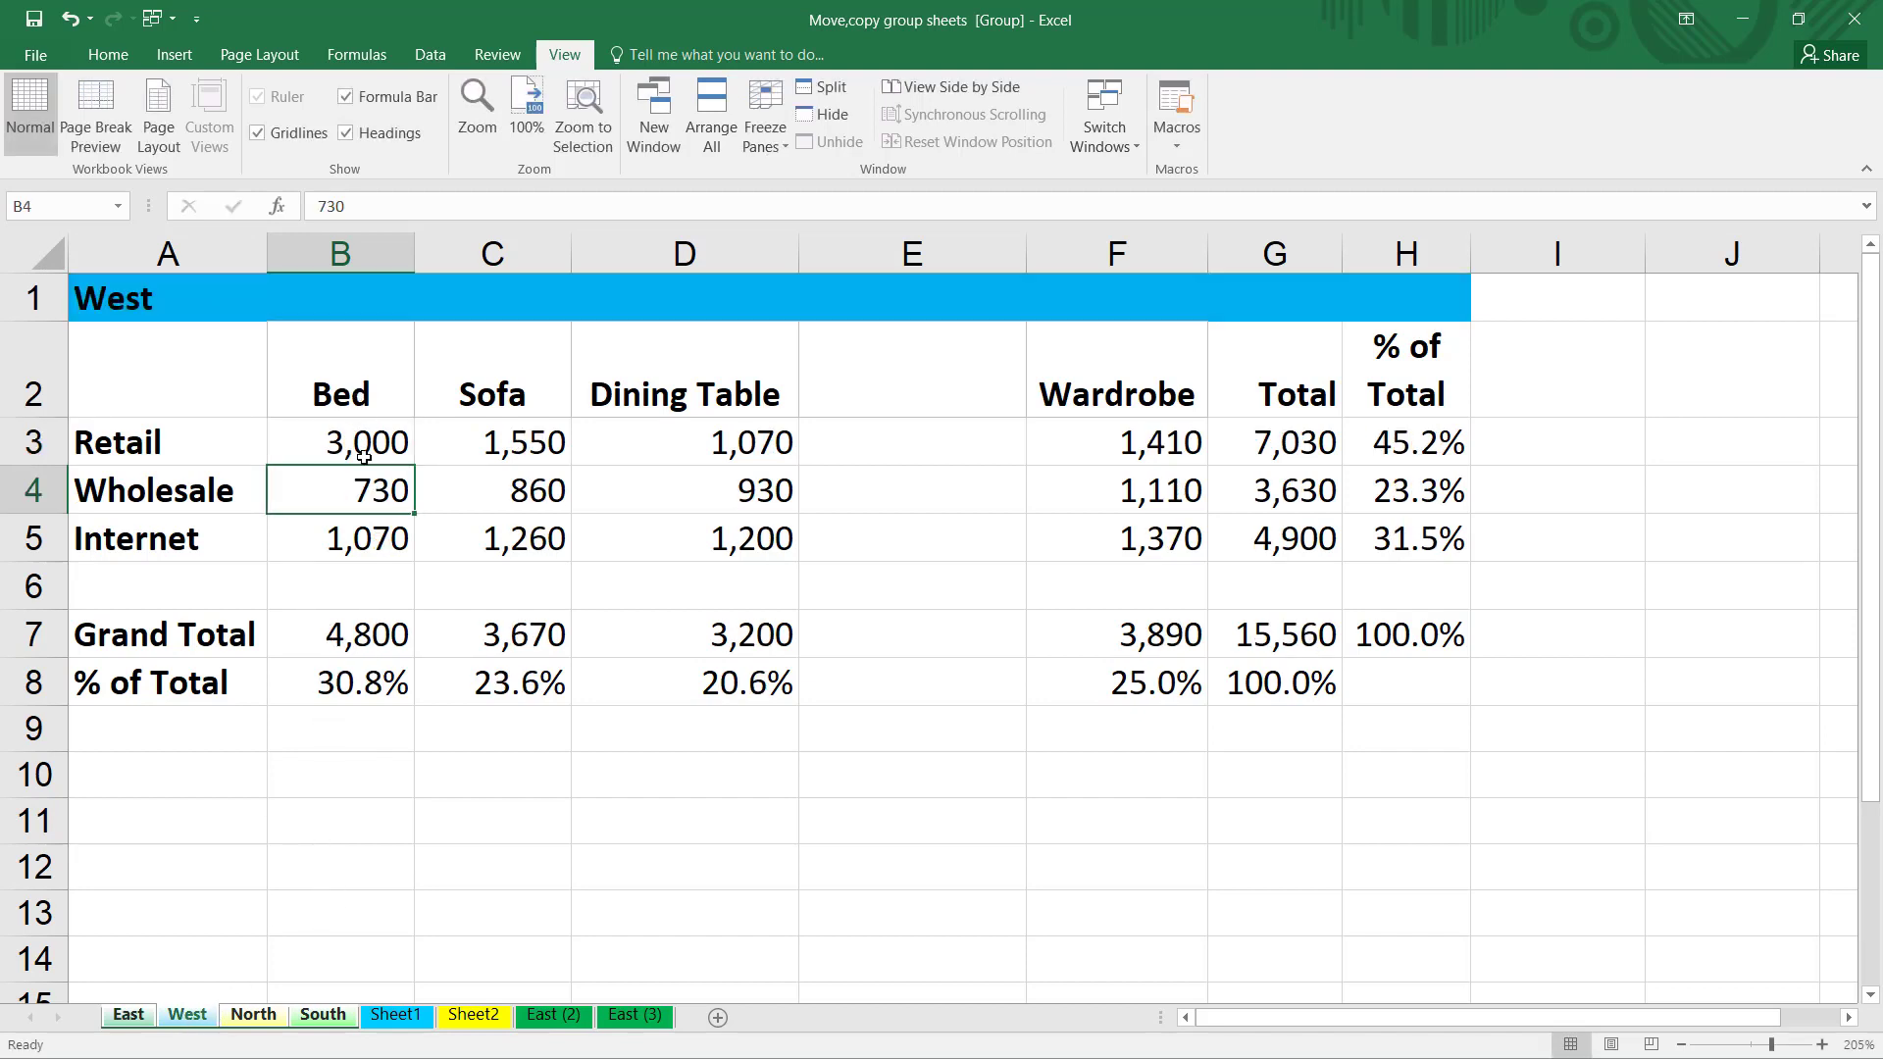
{"action": "left_click", "coordinate": [274, 1017]}
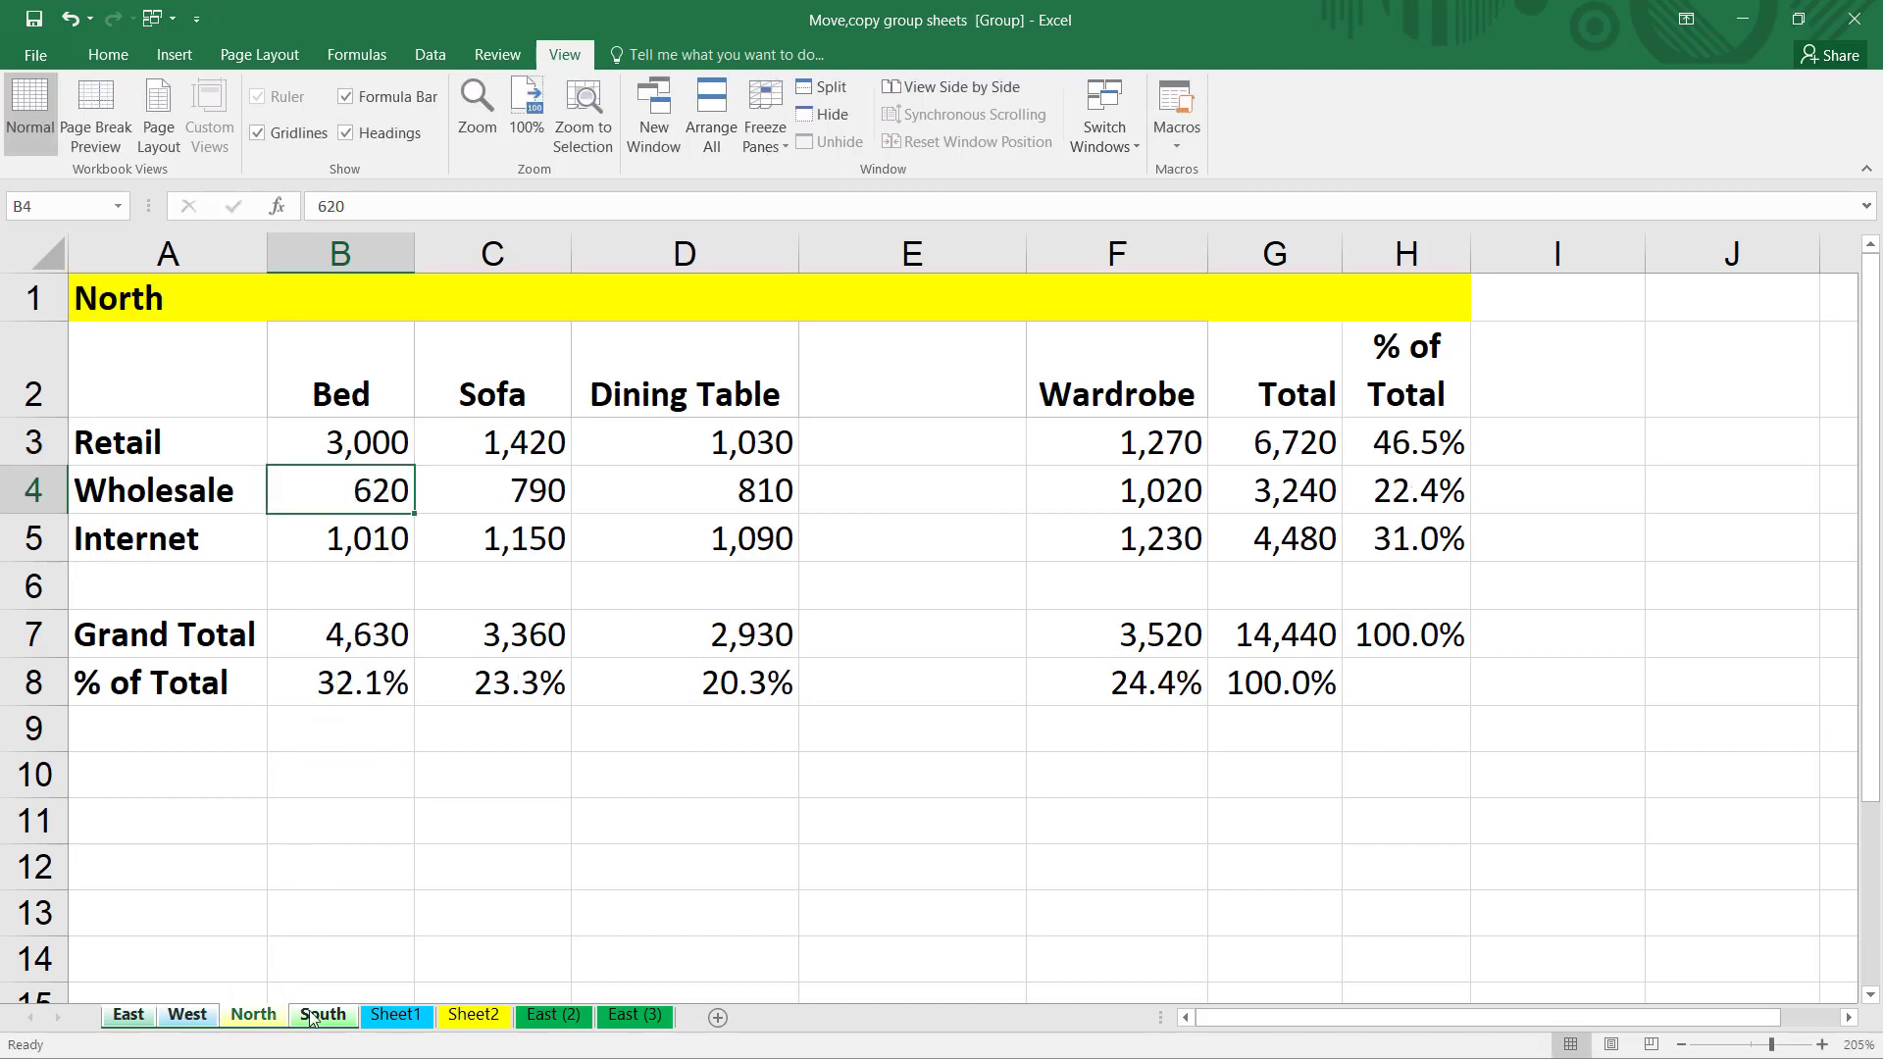
{"action": "left_click", "coordinate": [312, 1016]}
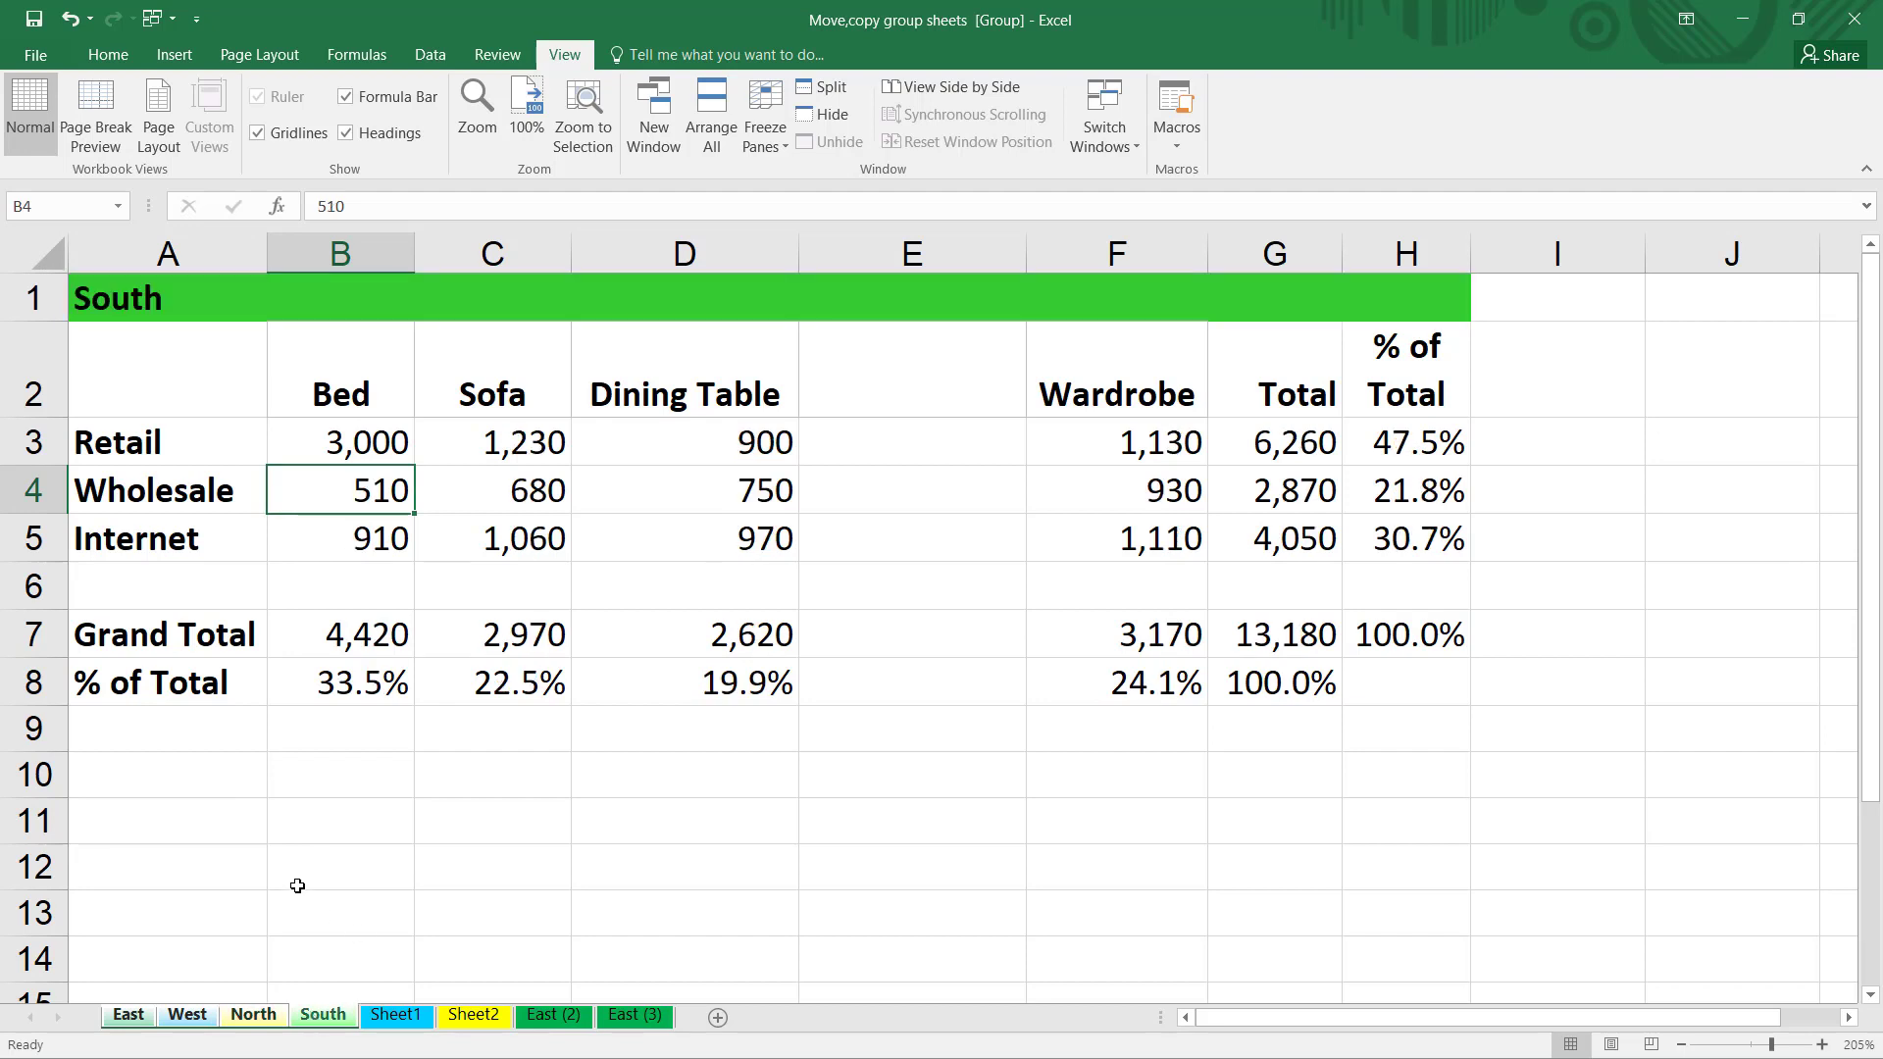
{"action": "left_click", "coordinate": [74, 27]}
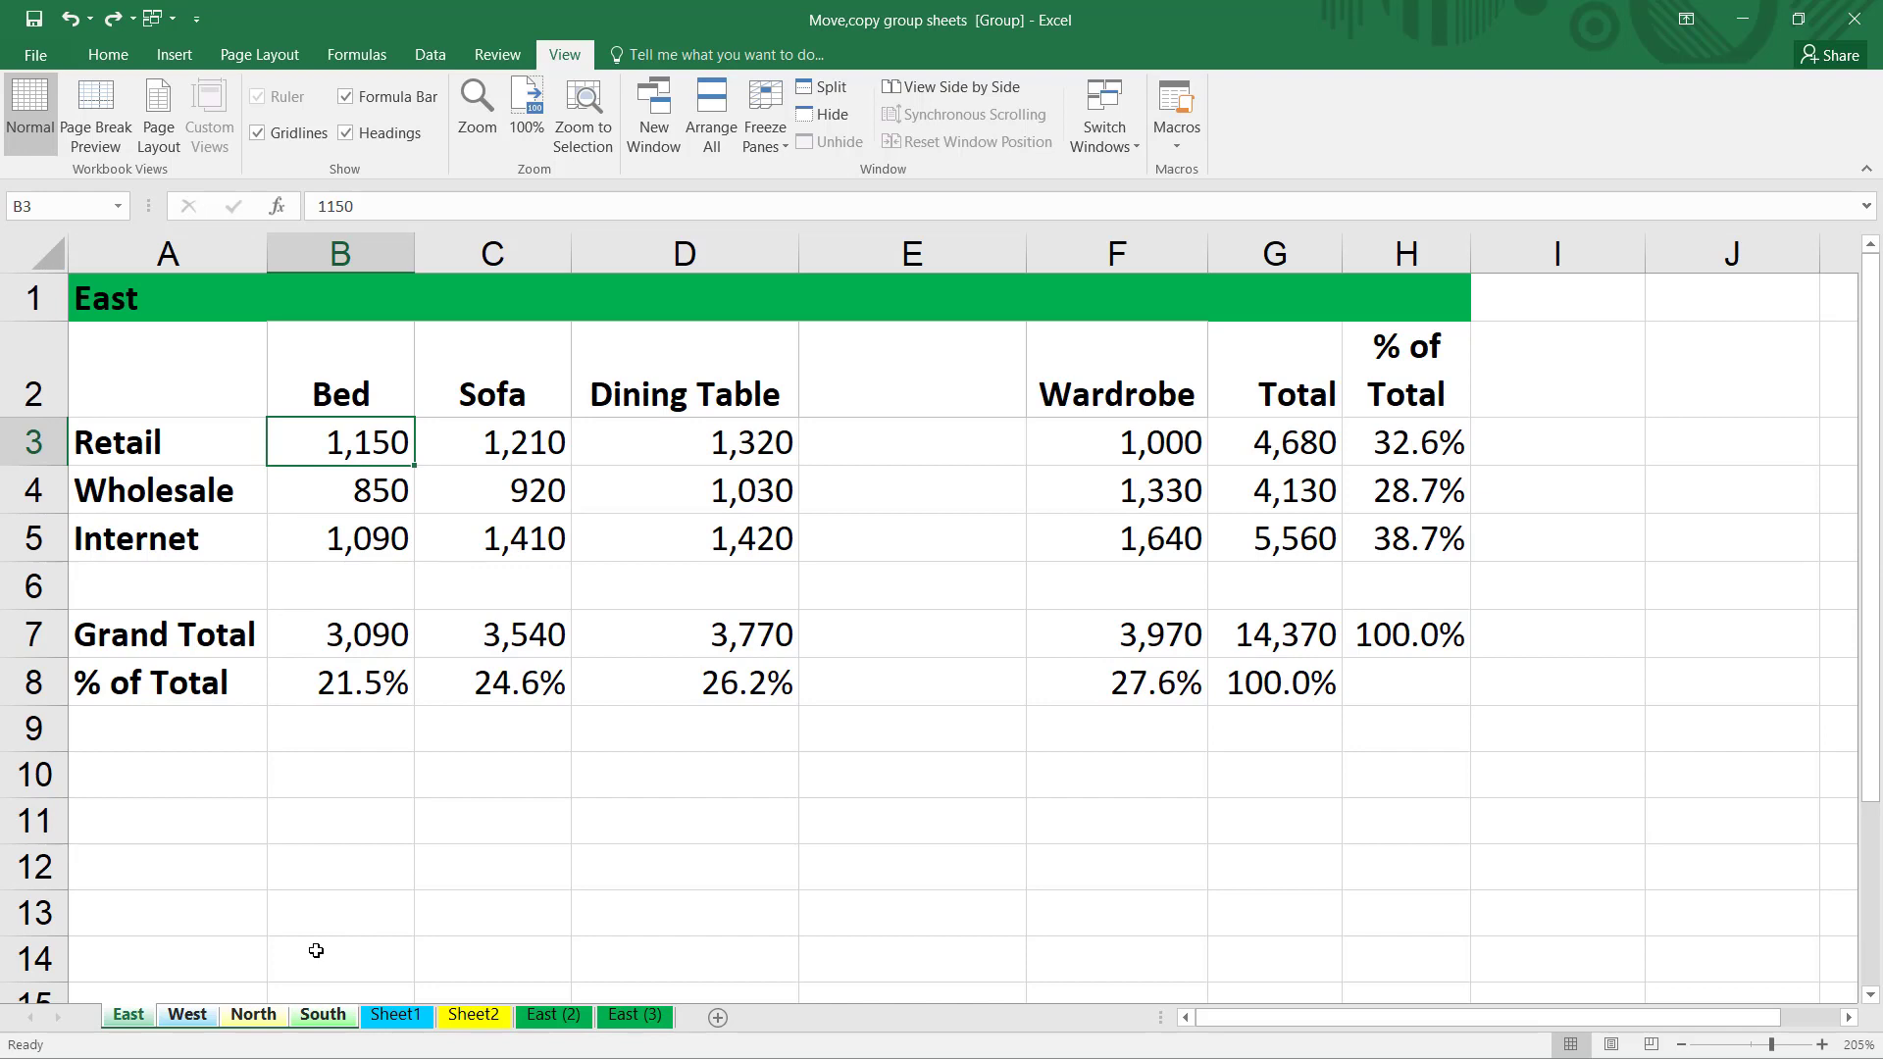
Step: Ungroup the East, West, North and South sheets
{"action": "right_click", "coordinate": [248, 1021]}
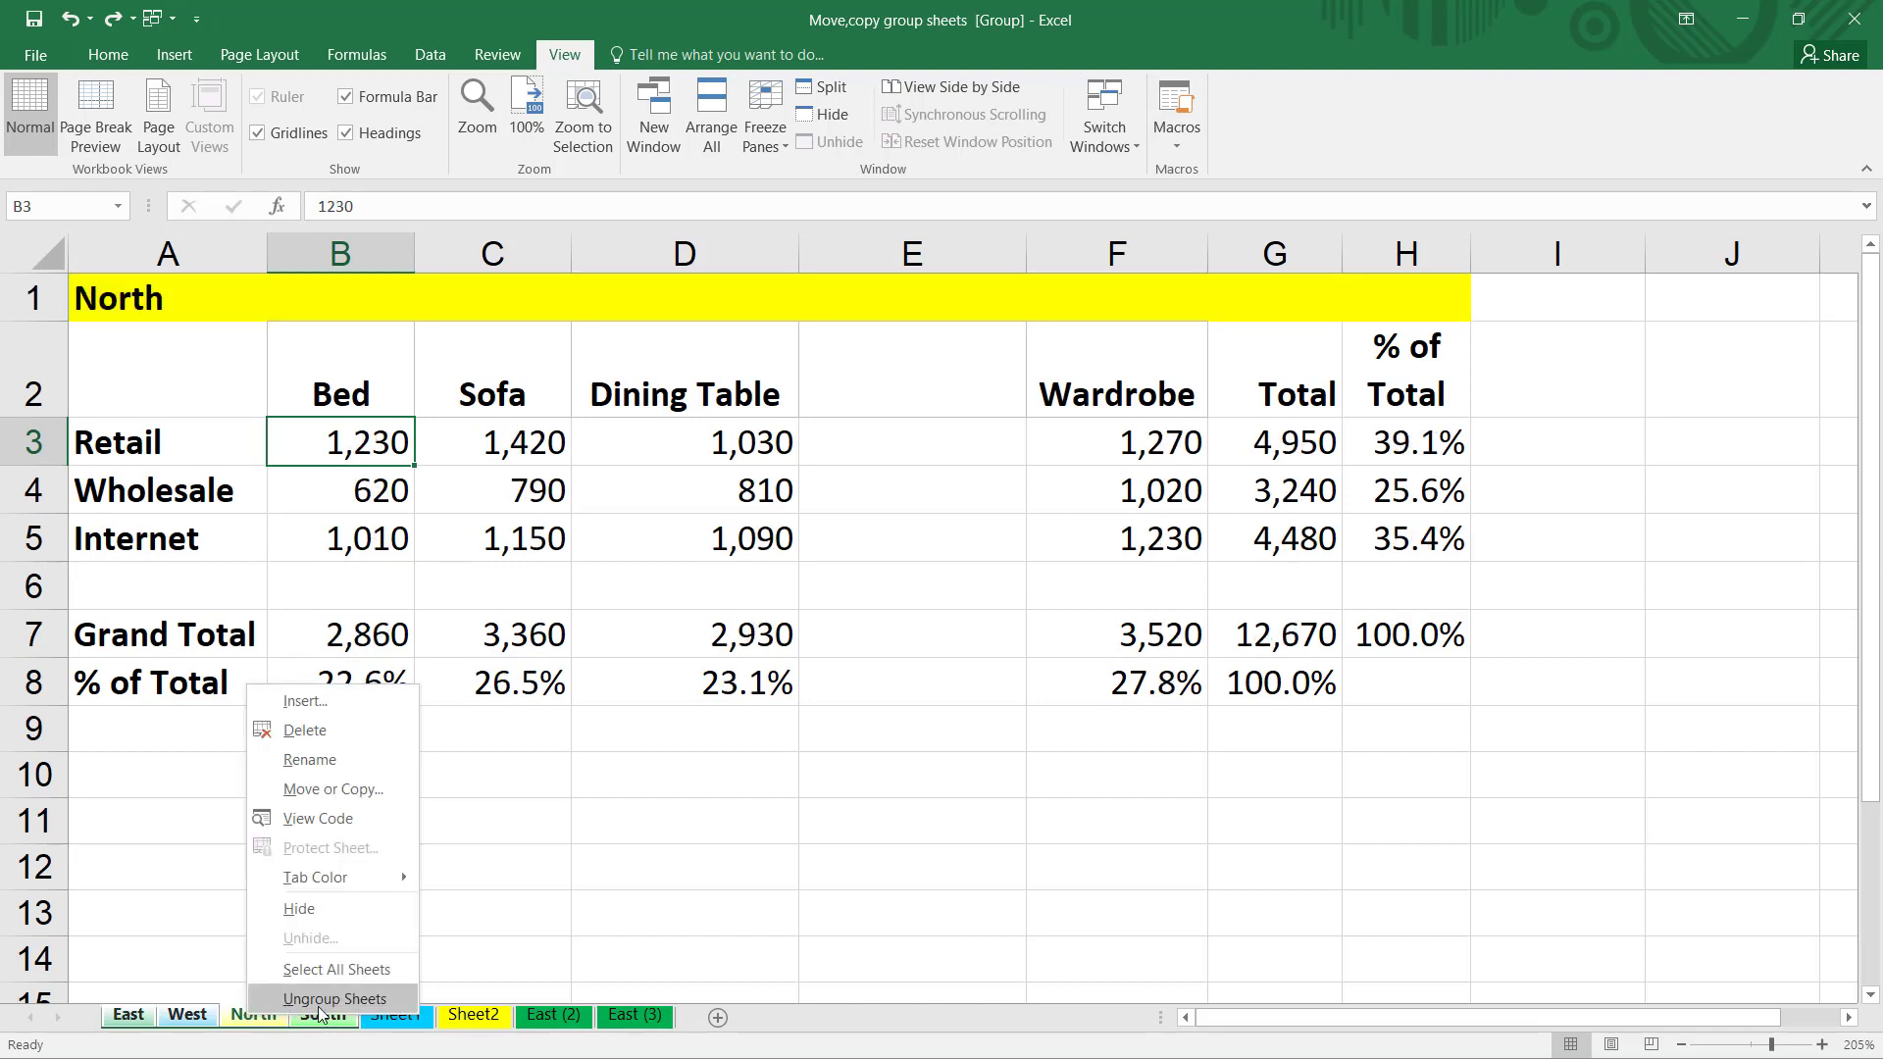
{"action": "left_click", "coordinate": [559, 1021]}
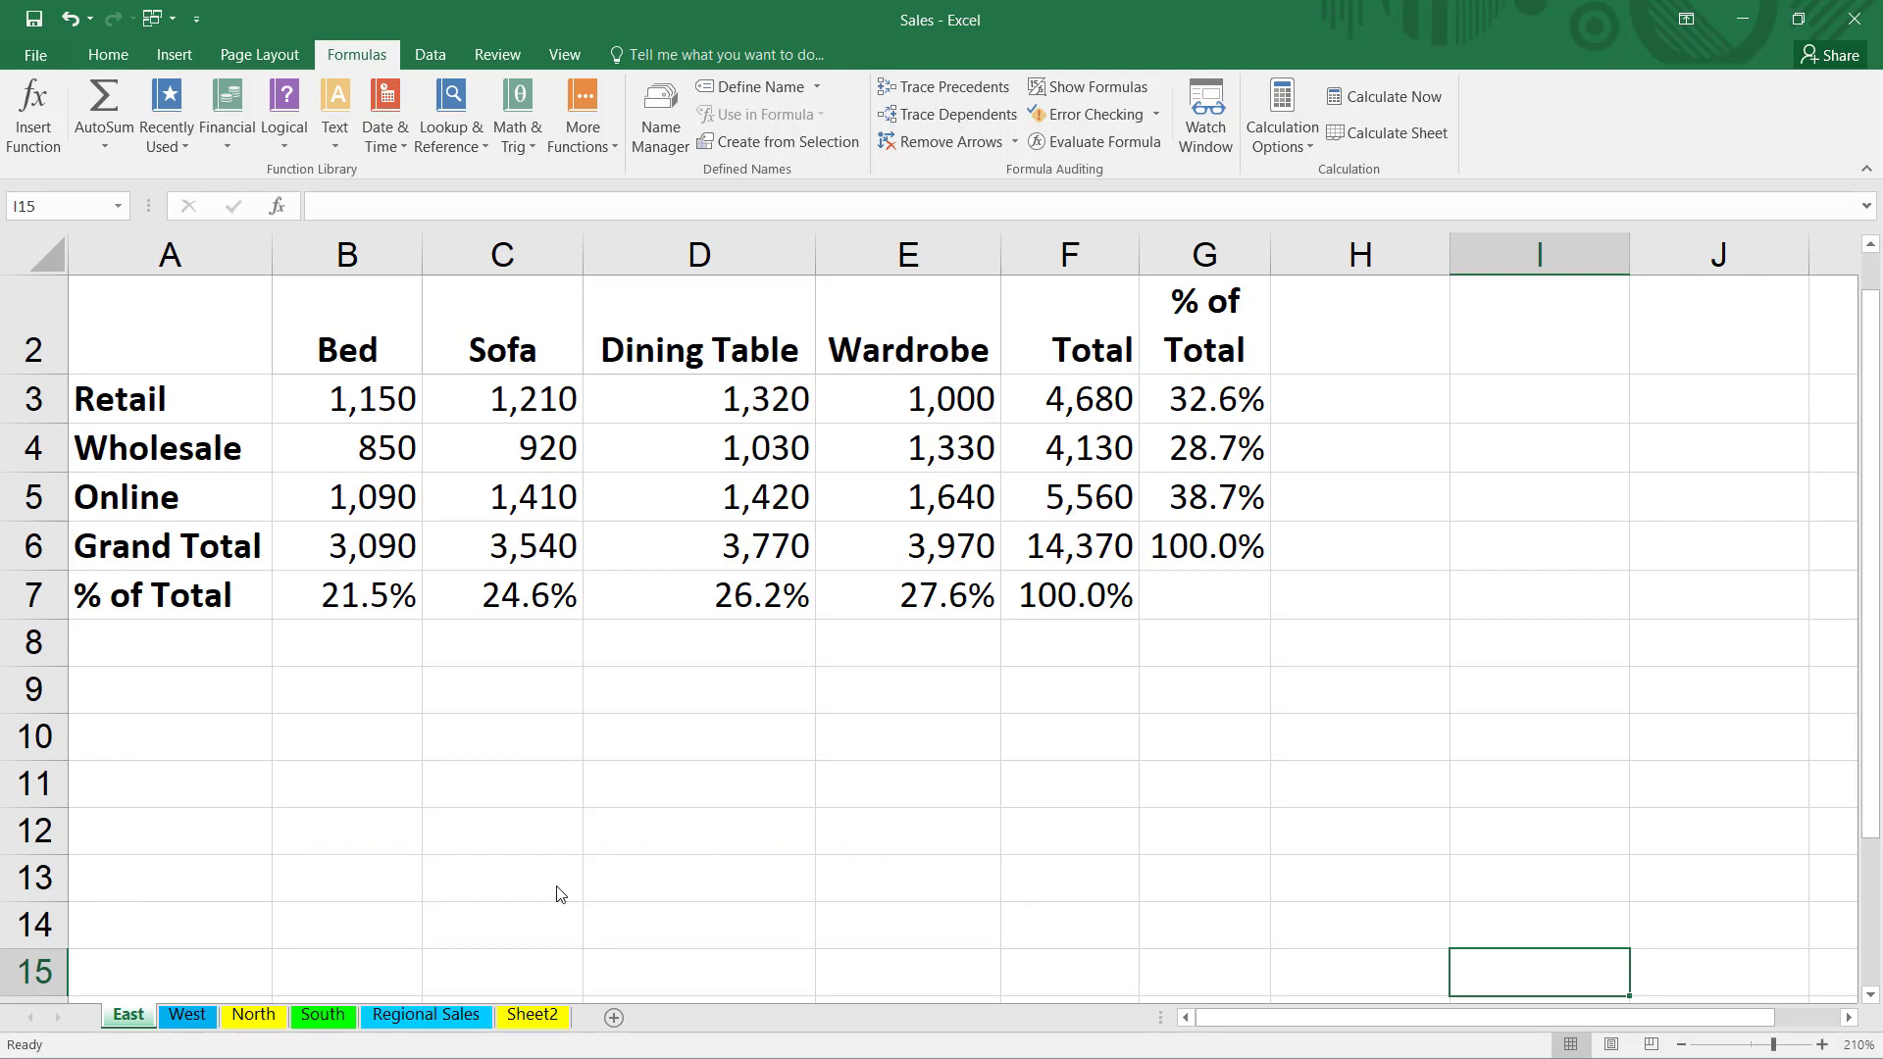
Step: Look through the West, North and South sheets of the Sales workbook
{"action": "left_click", "coordinate": [564, 57]}
{"action": "left_click", "coordinate": [1104, 123]}
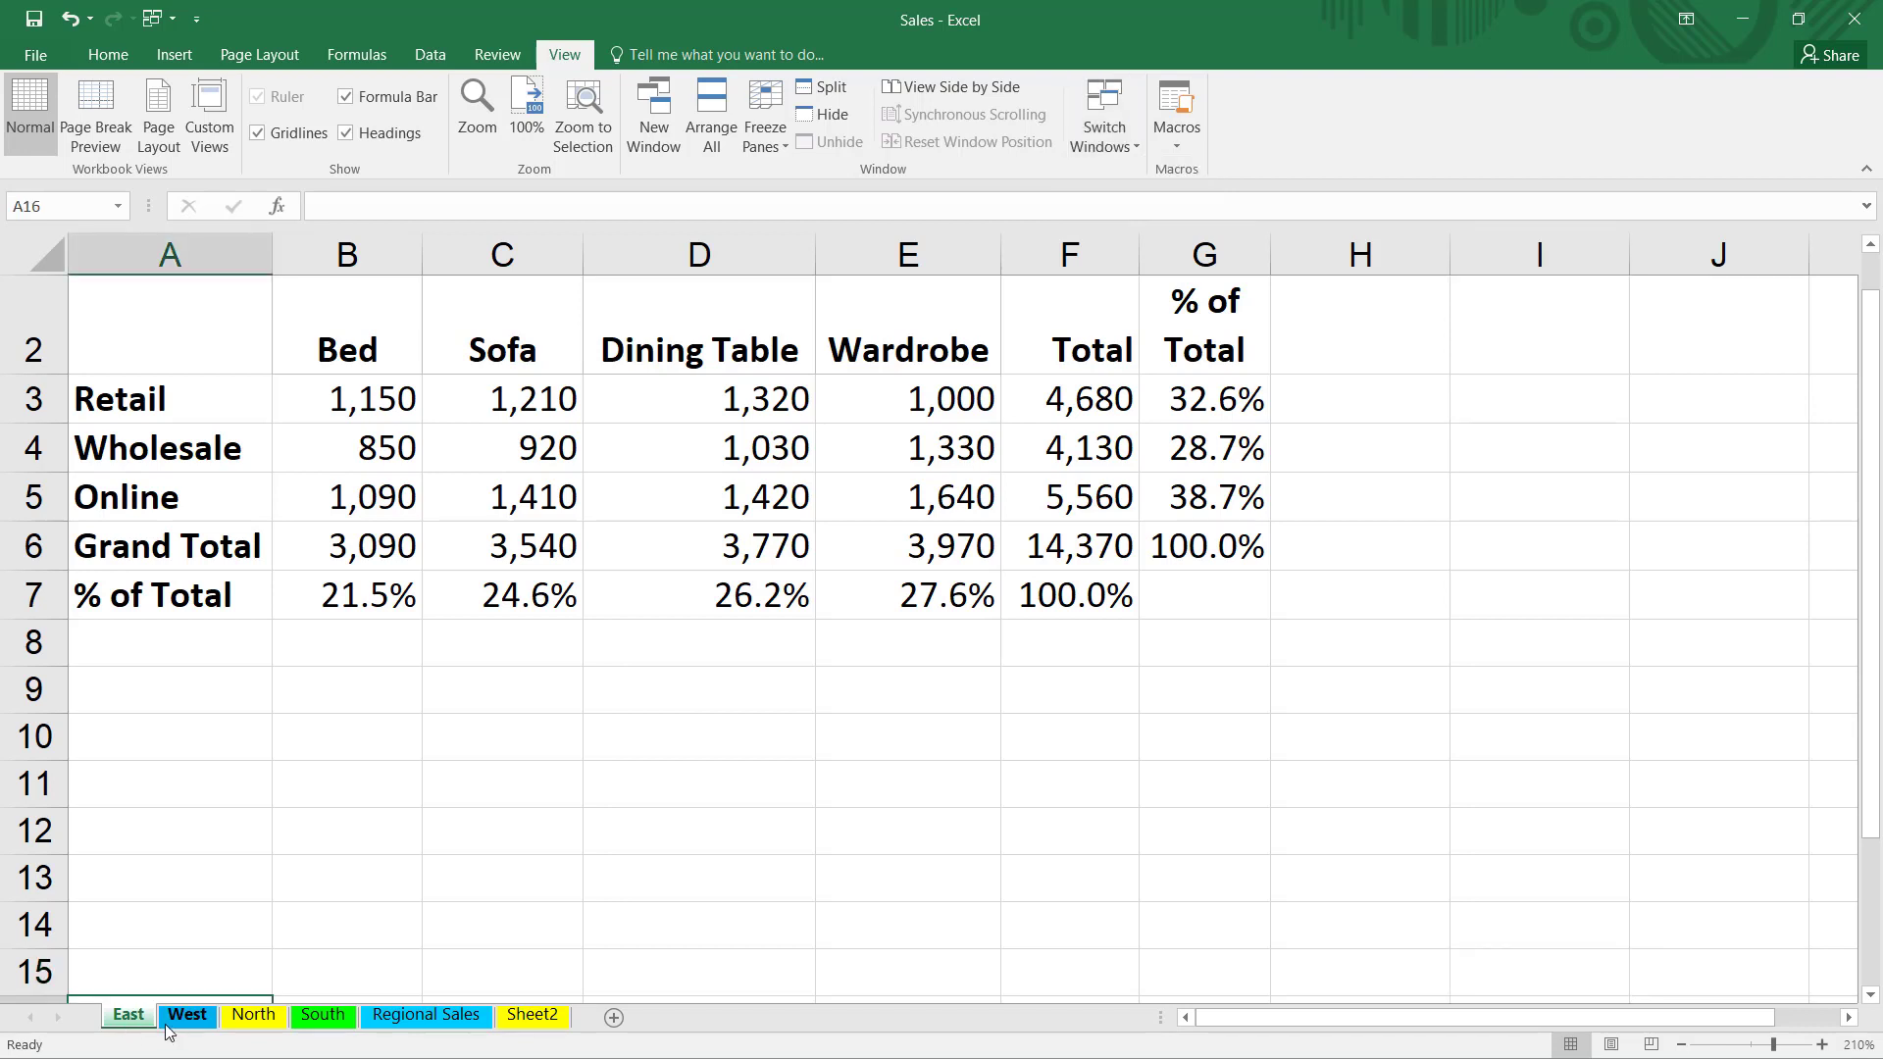
{"action": "left_click", "coordinate": [175, 1020]}
{"action": "left_click", "coordinate": [255, 1017]}
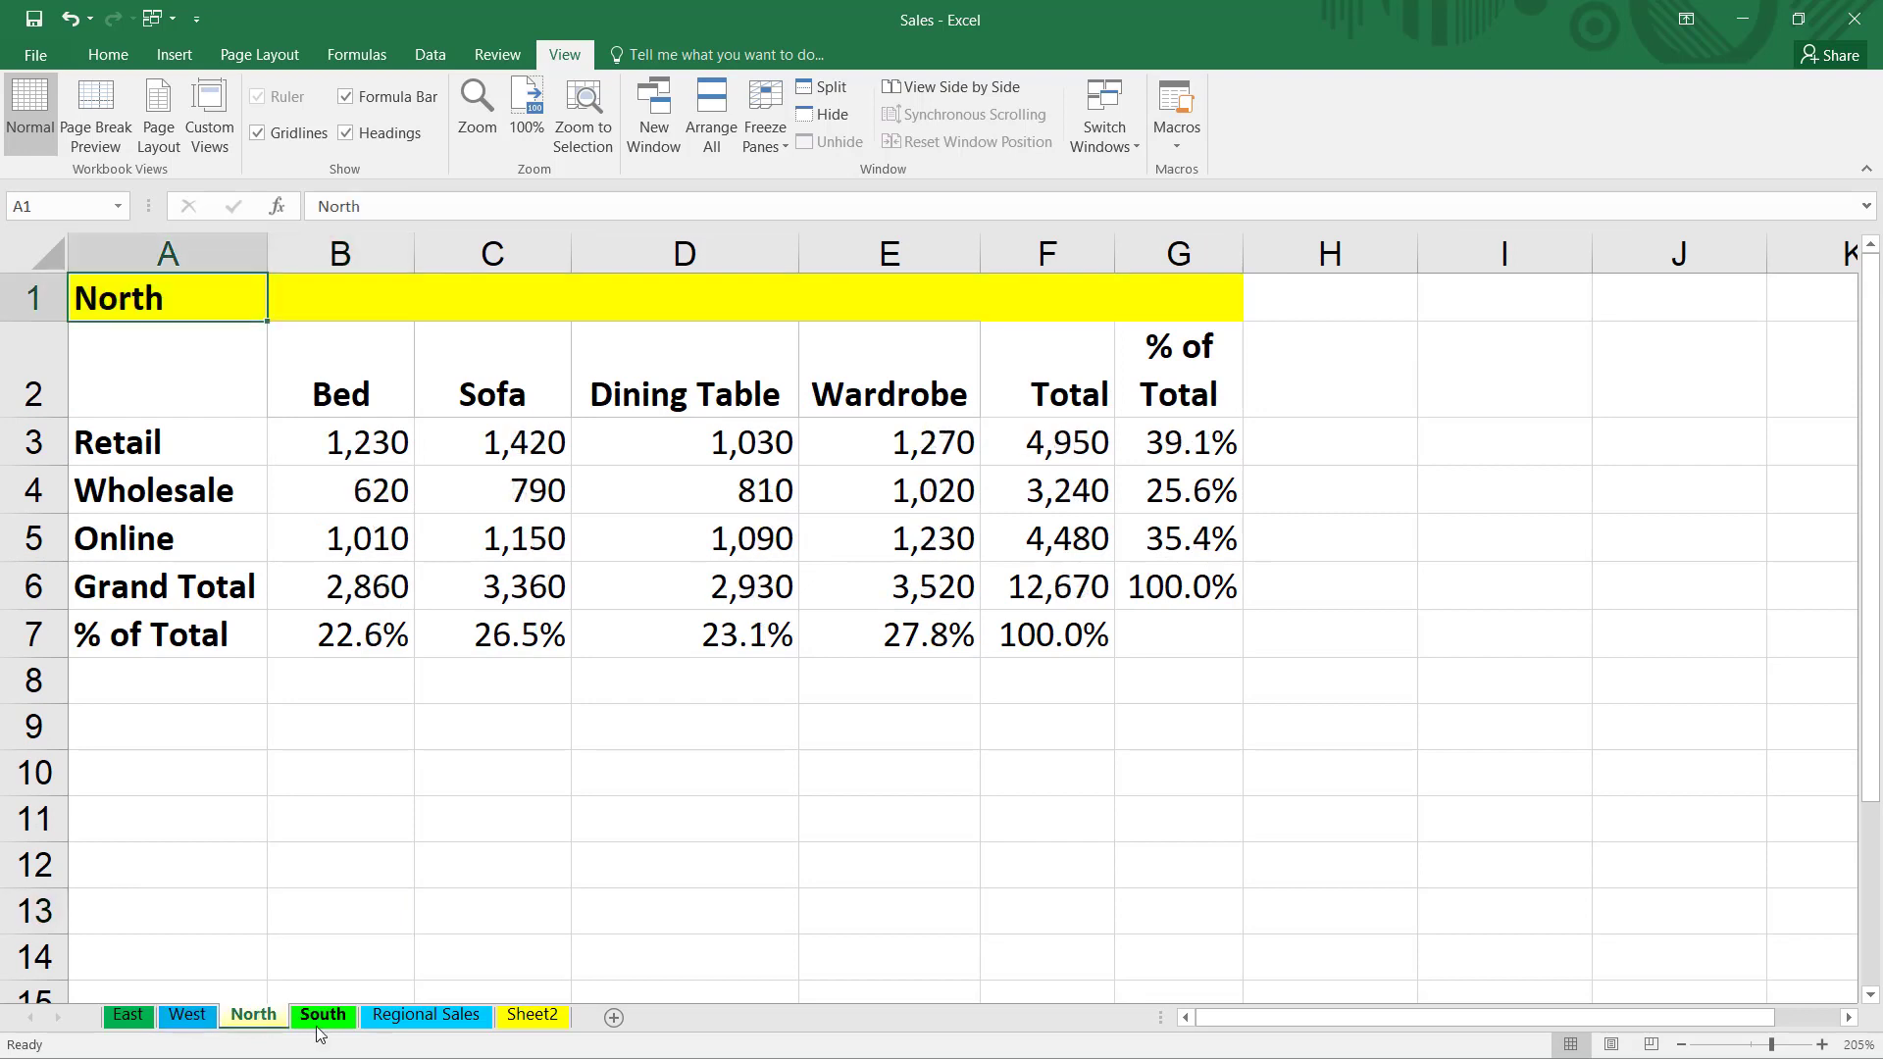
{"action": "left_click", "coordinate": [317, 1018]}
Step: In B5 of Regional Sales, add the Retail totals of the four regions with =East!F3+West!F3+North!F3+South!F3
{"action": "left_click", "coordinate": [446, 1019]}
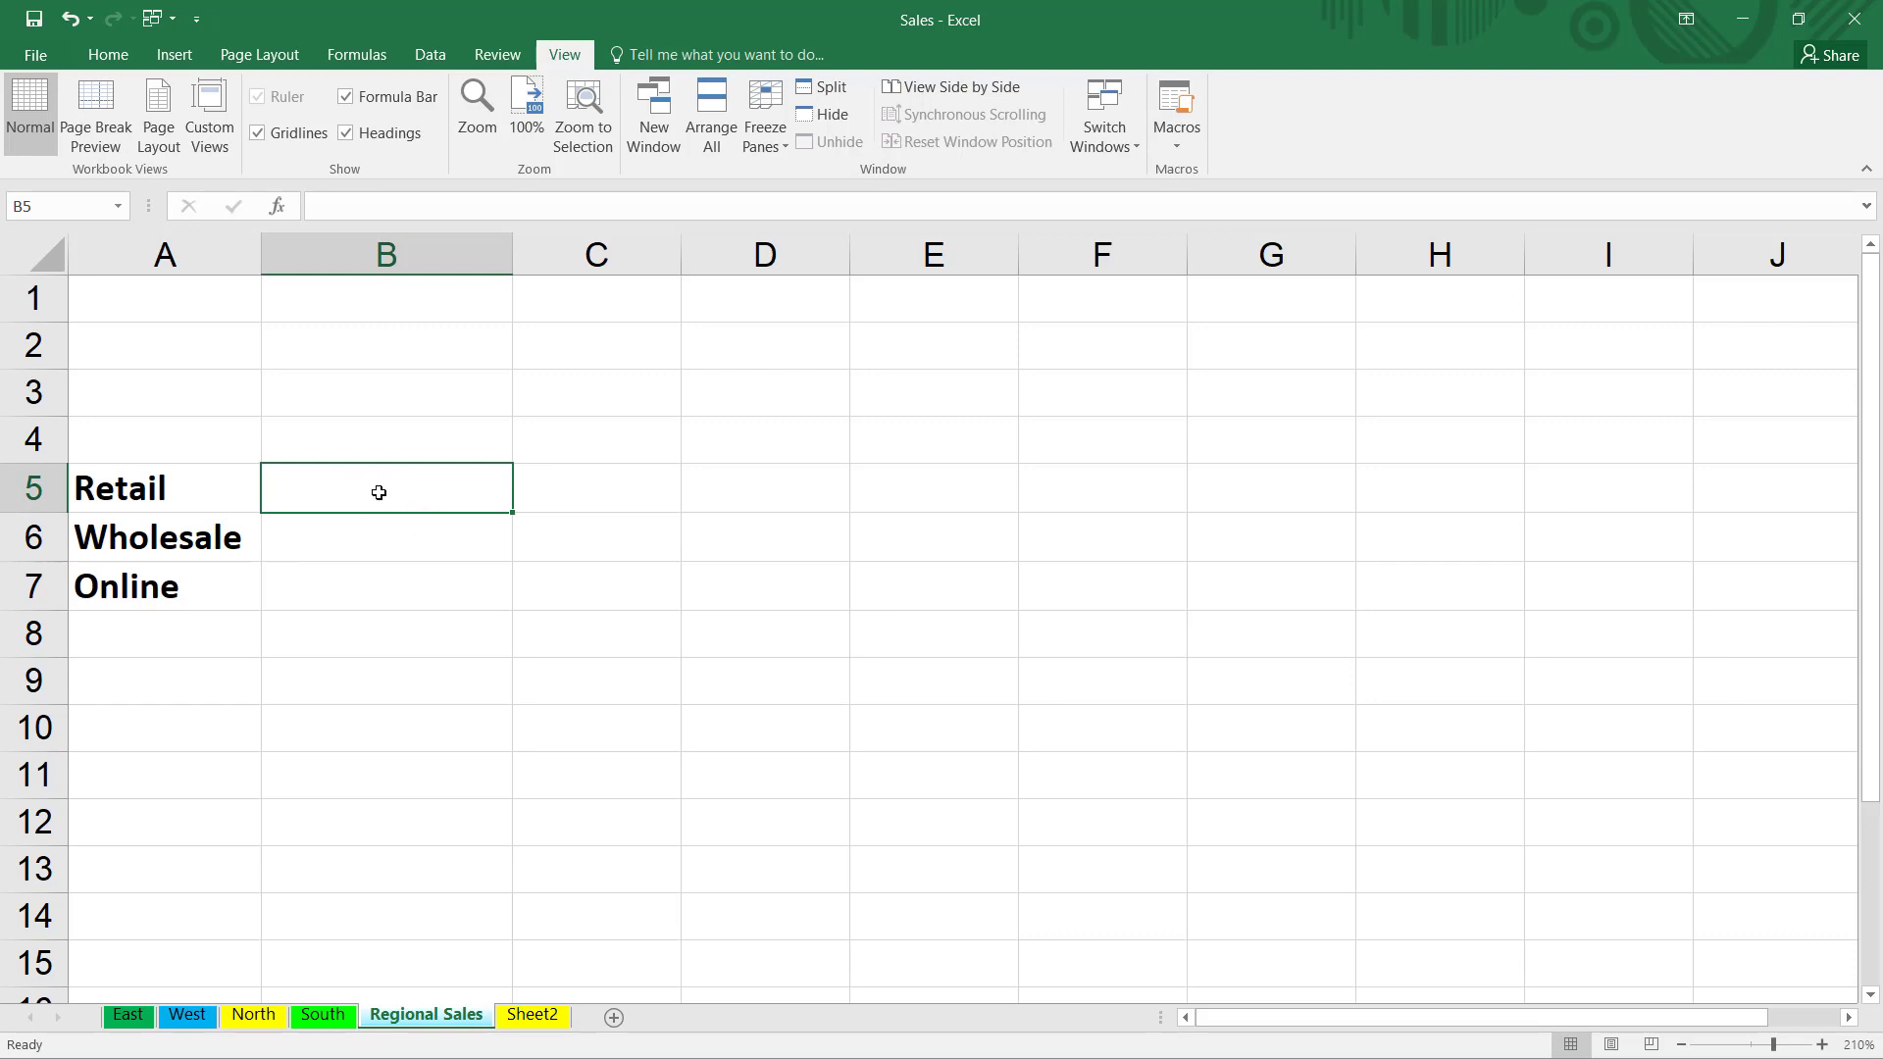
{"action": "type", "text": "="}
{"action": "left_click", "coordinate": [118, 1017]}
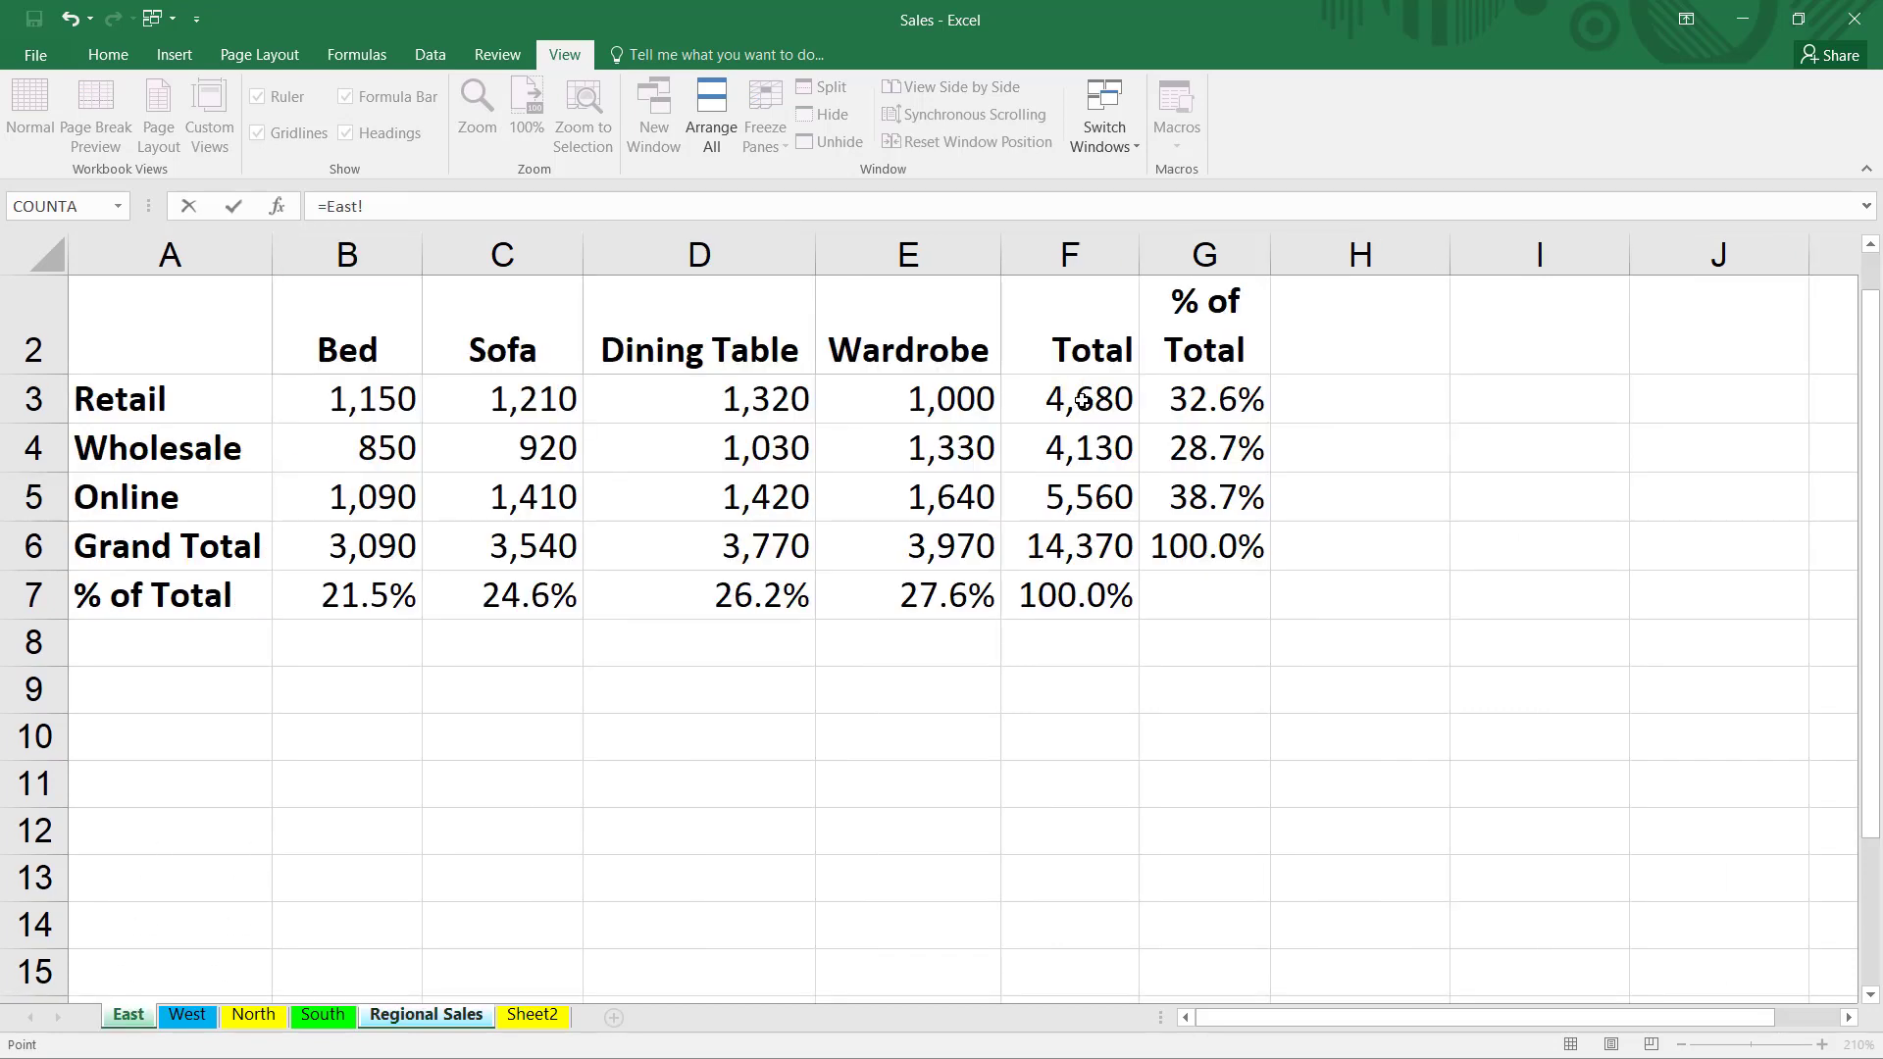
{"action": "left_click", "coordinate": [1082, 400]}
{"action": "type", "text": "+"}
{"action": "left_click", "coordinate": [187, 1015]}
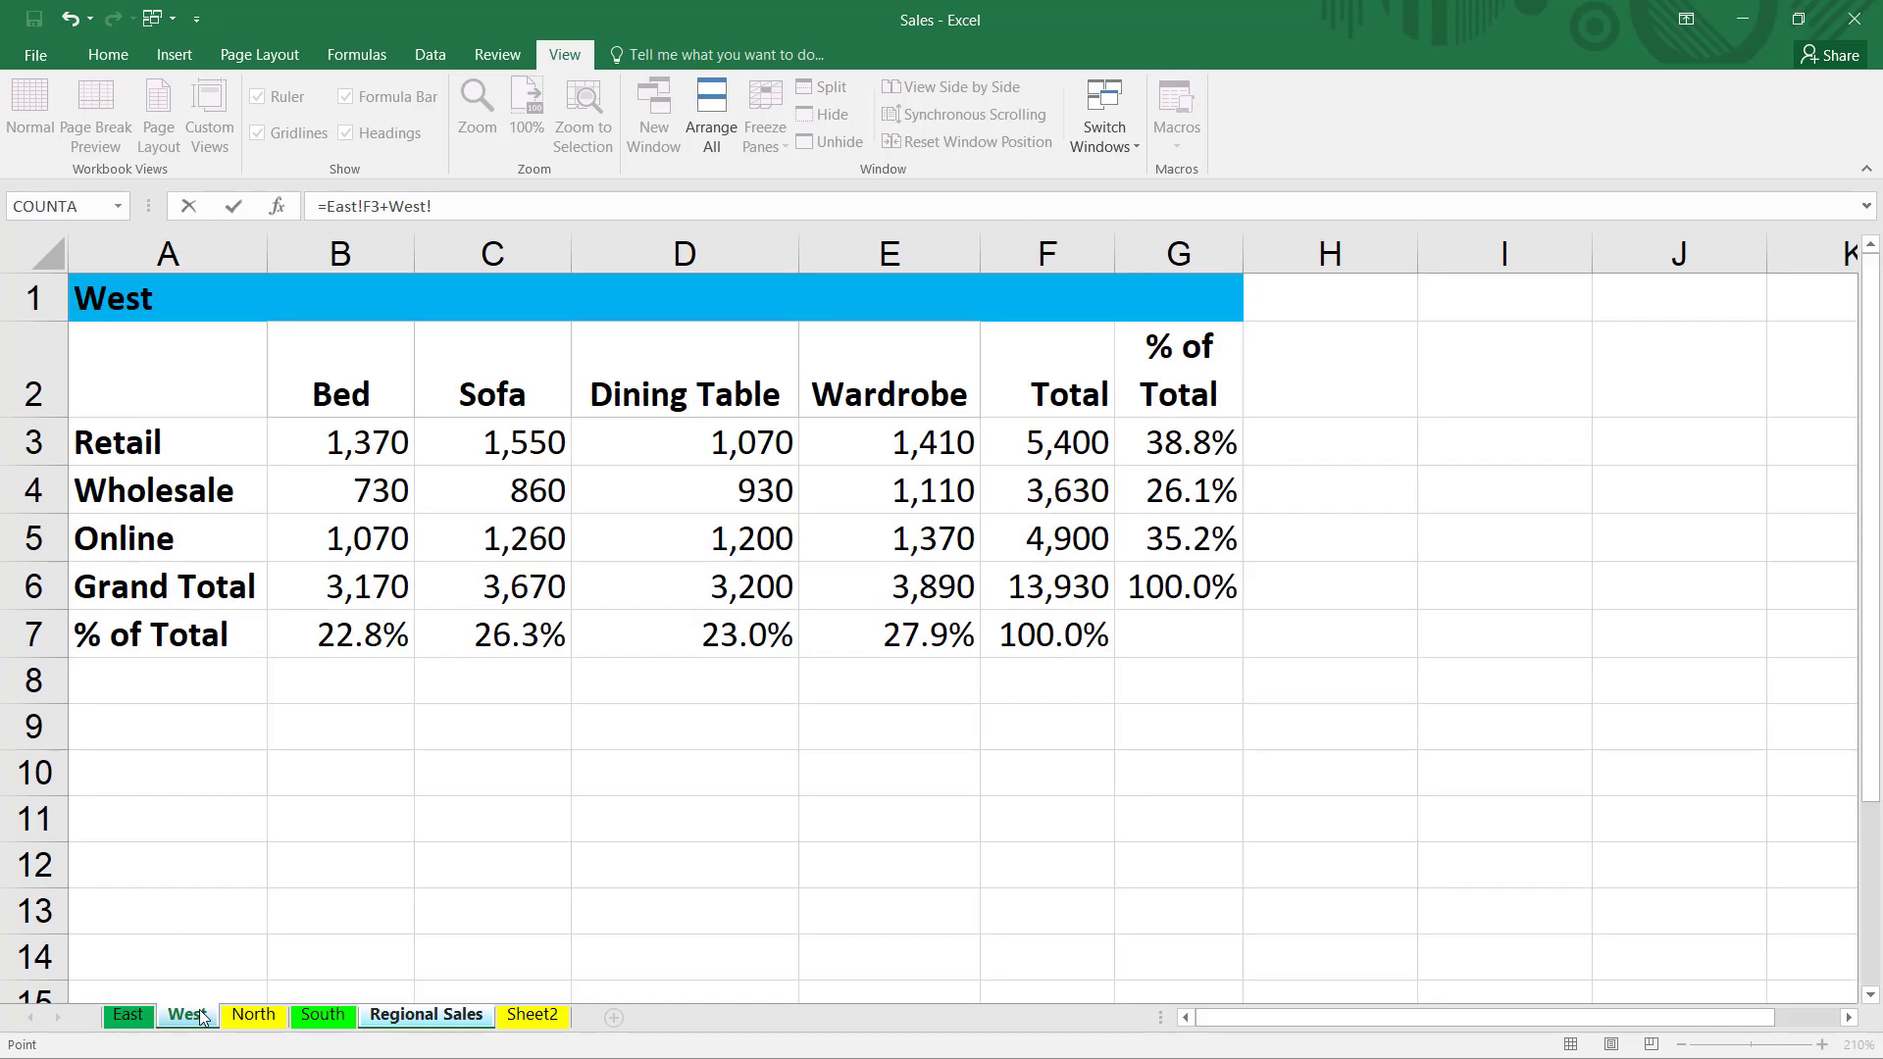
{"action": "left_click", "coordinate": [1057, 448]}
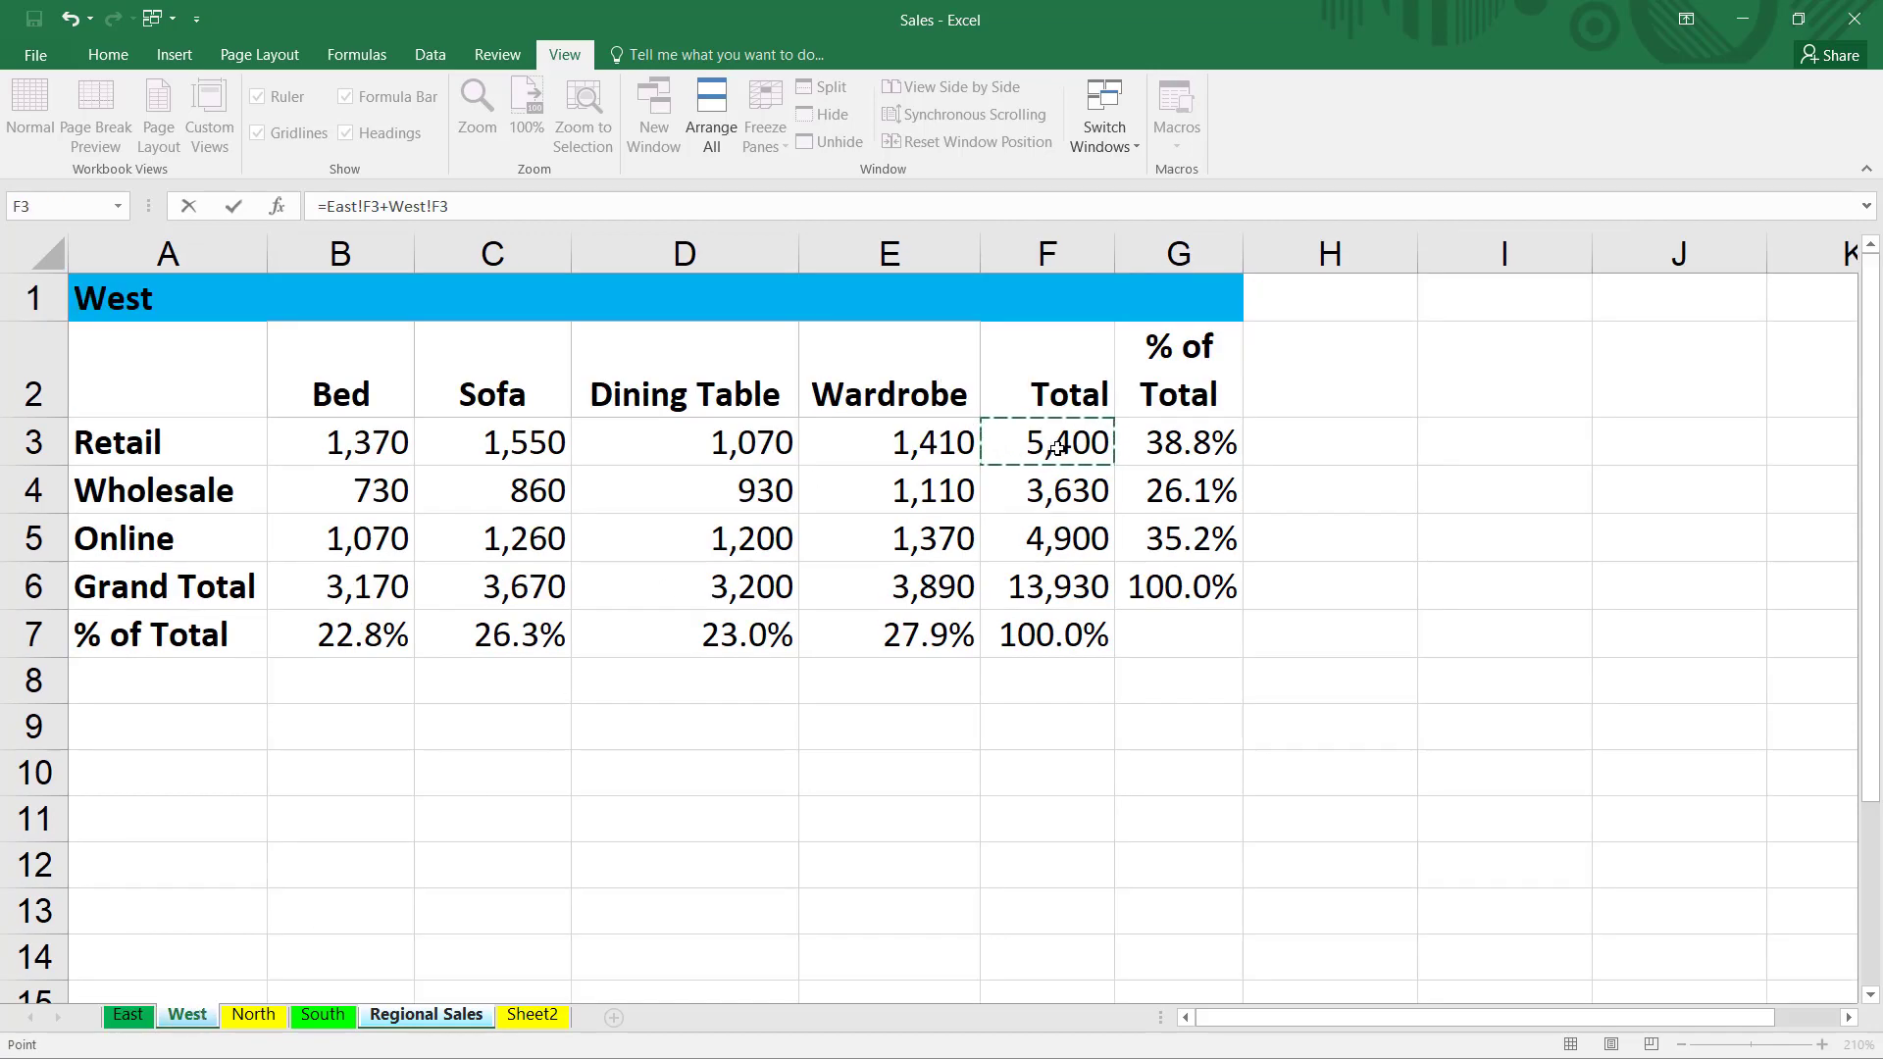
{"action": "type", "text": "+"}
{"action": "left_click", "coordinate": [253, 1016]}
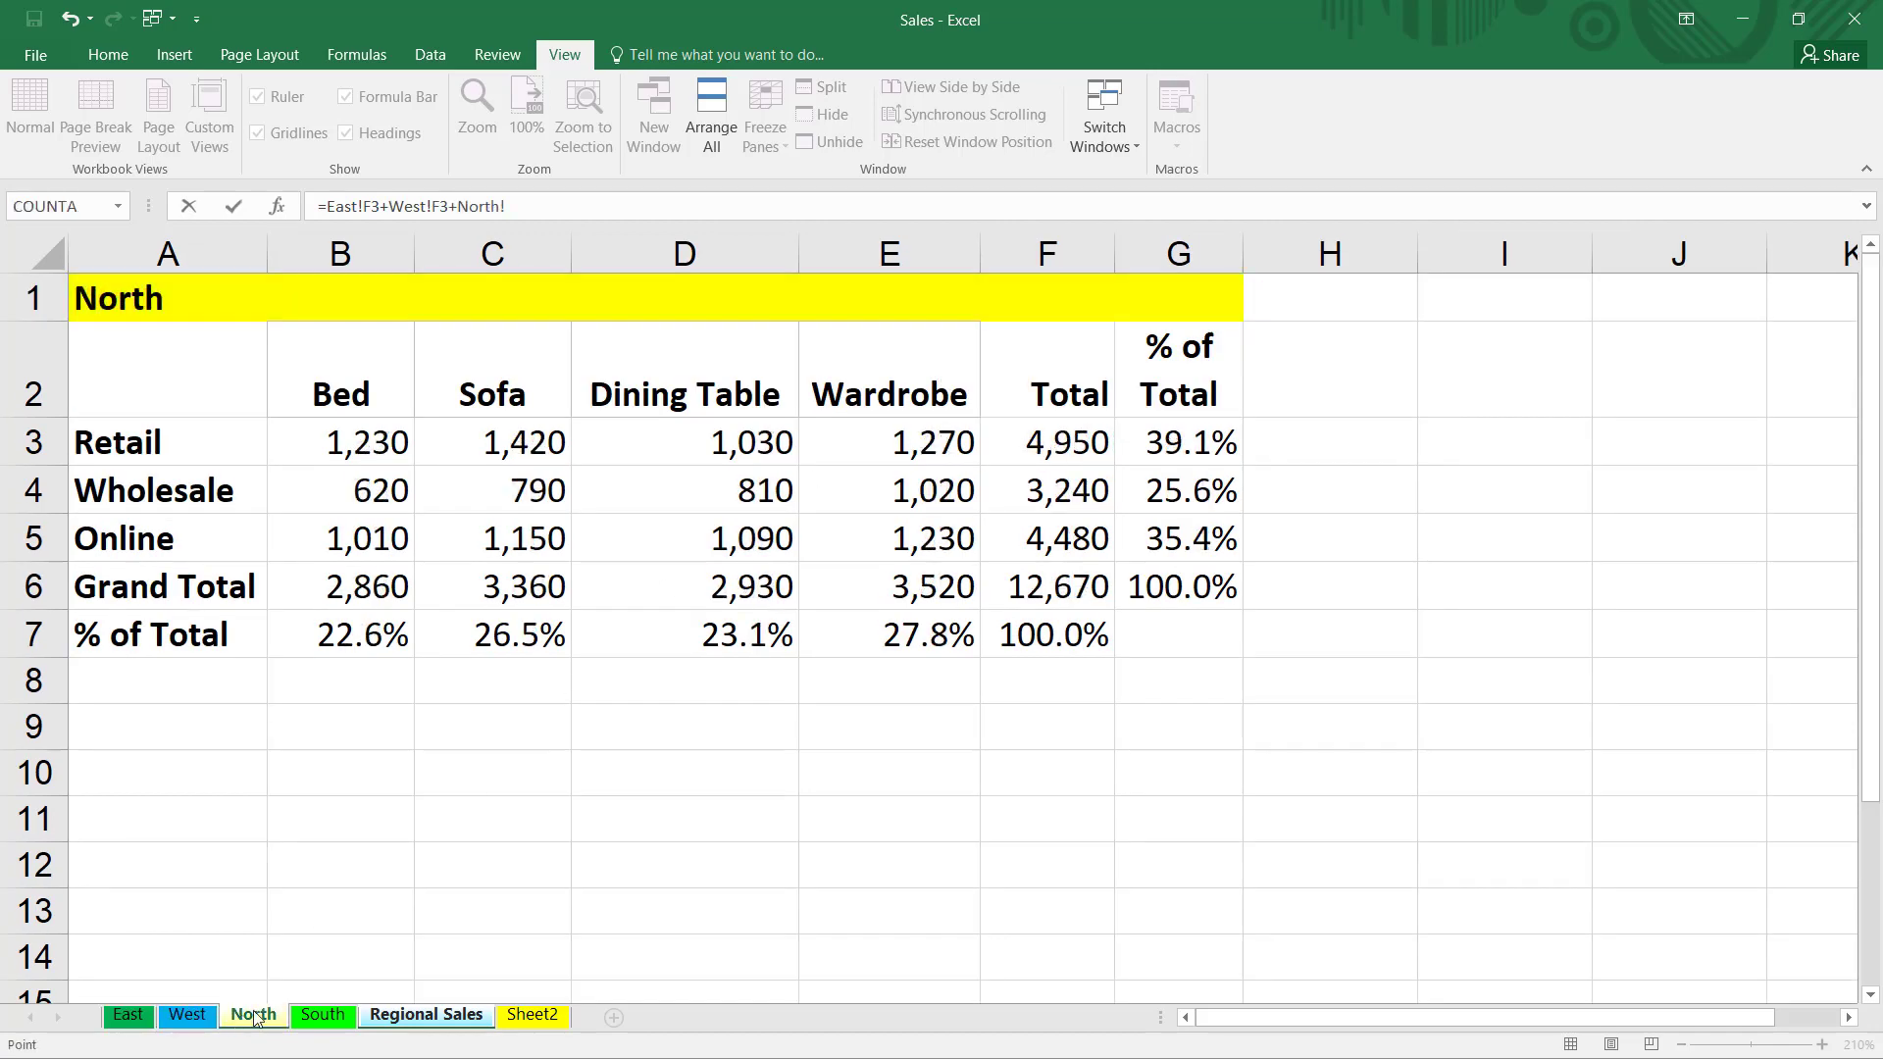
{"action": "left_click", "coordinate": [1036, 442]}
{"action": "type", "text": "+"}
{"action": "left_click", "coordinate": [323, 1015]}
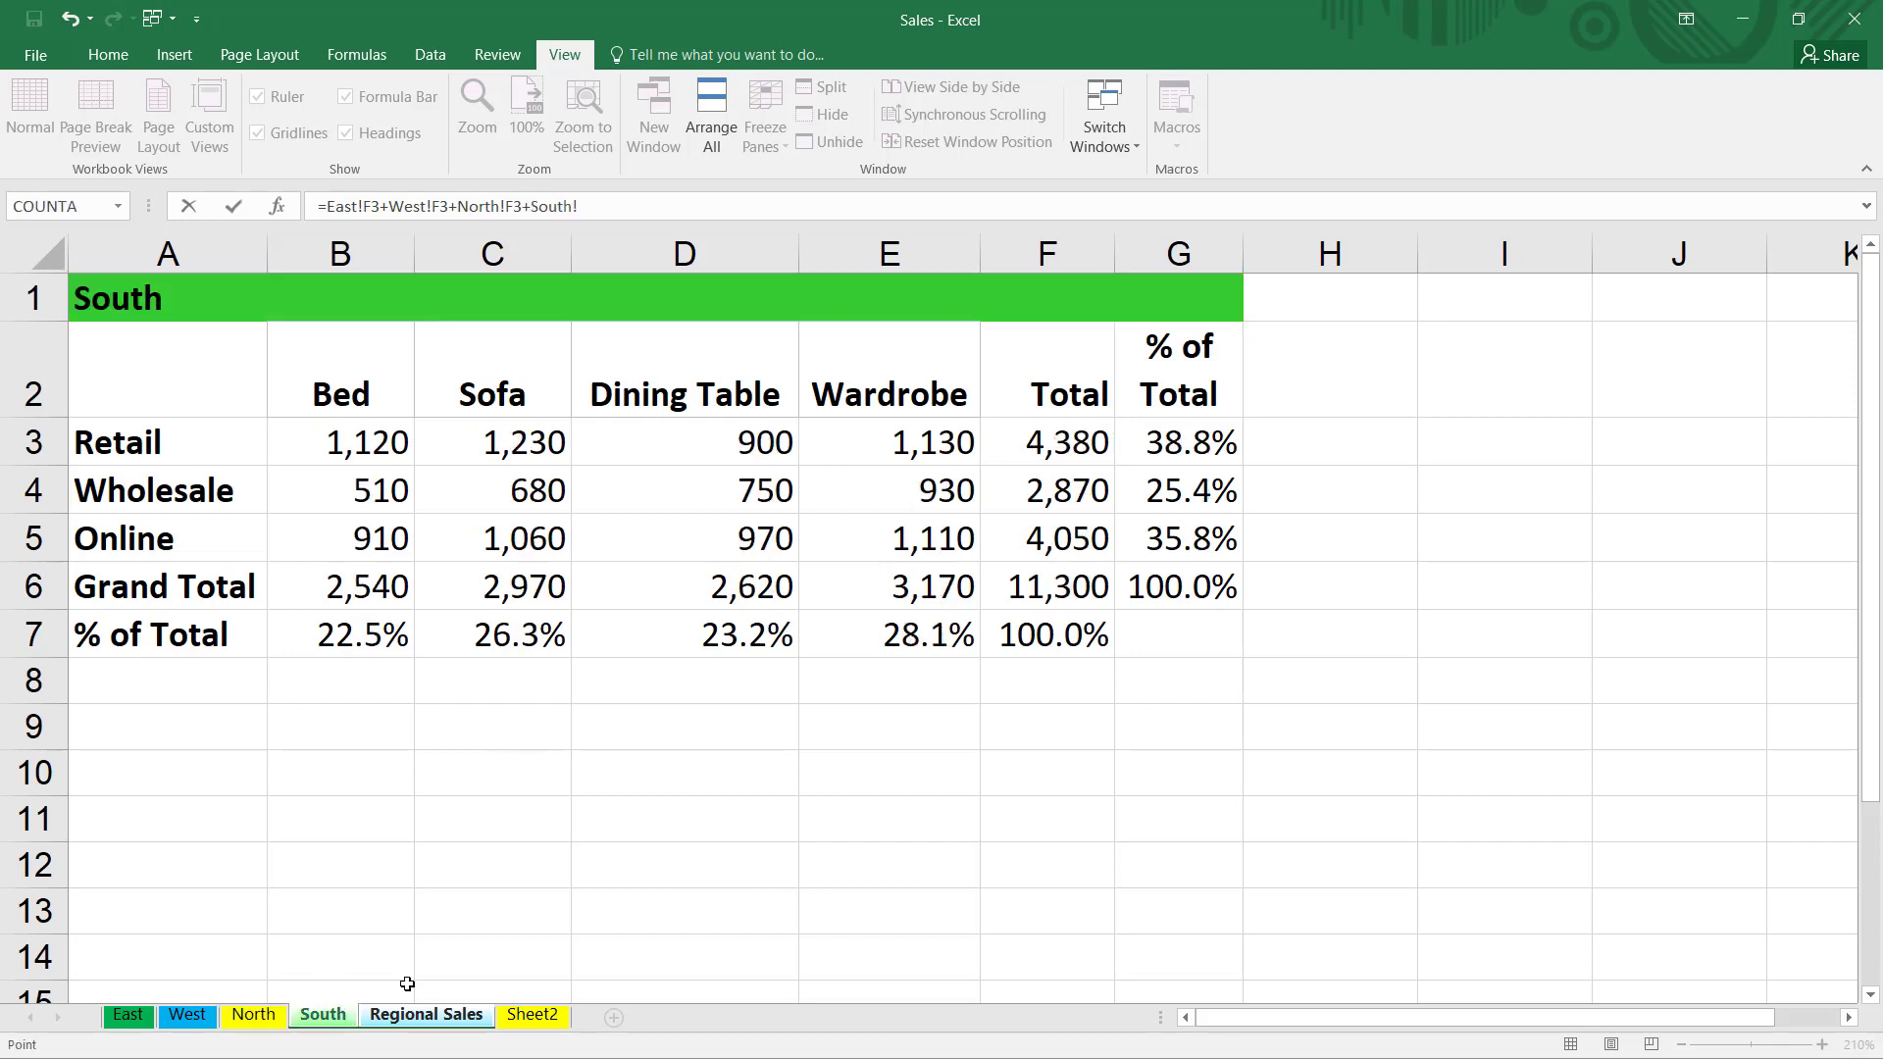
{"action": "left_click", "coordinate": [1065, 442]}
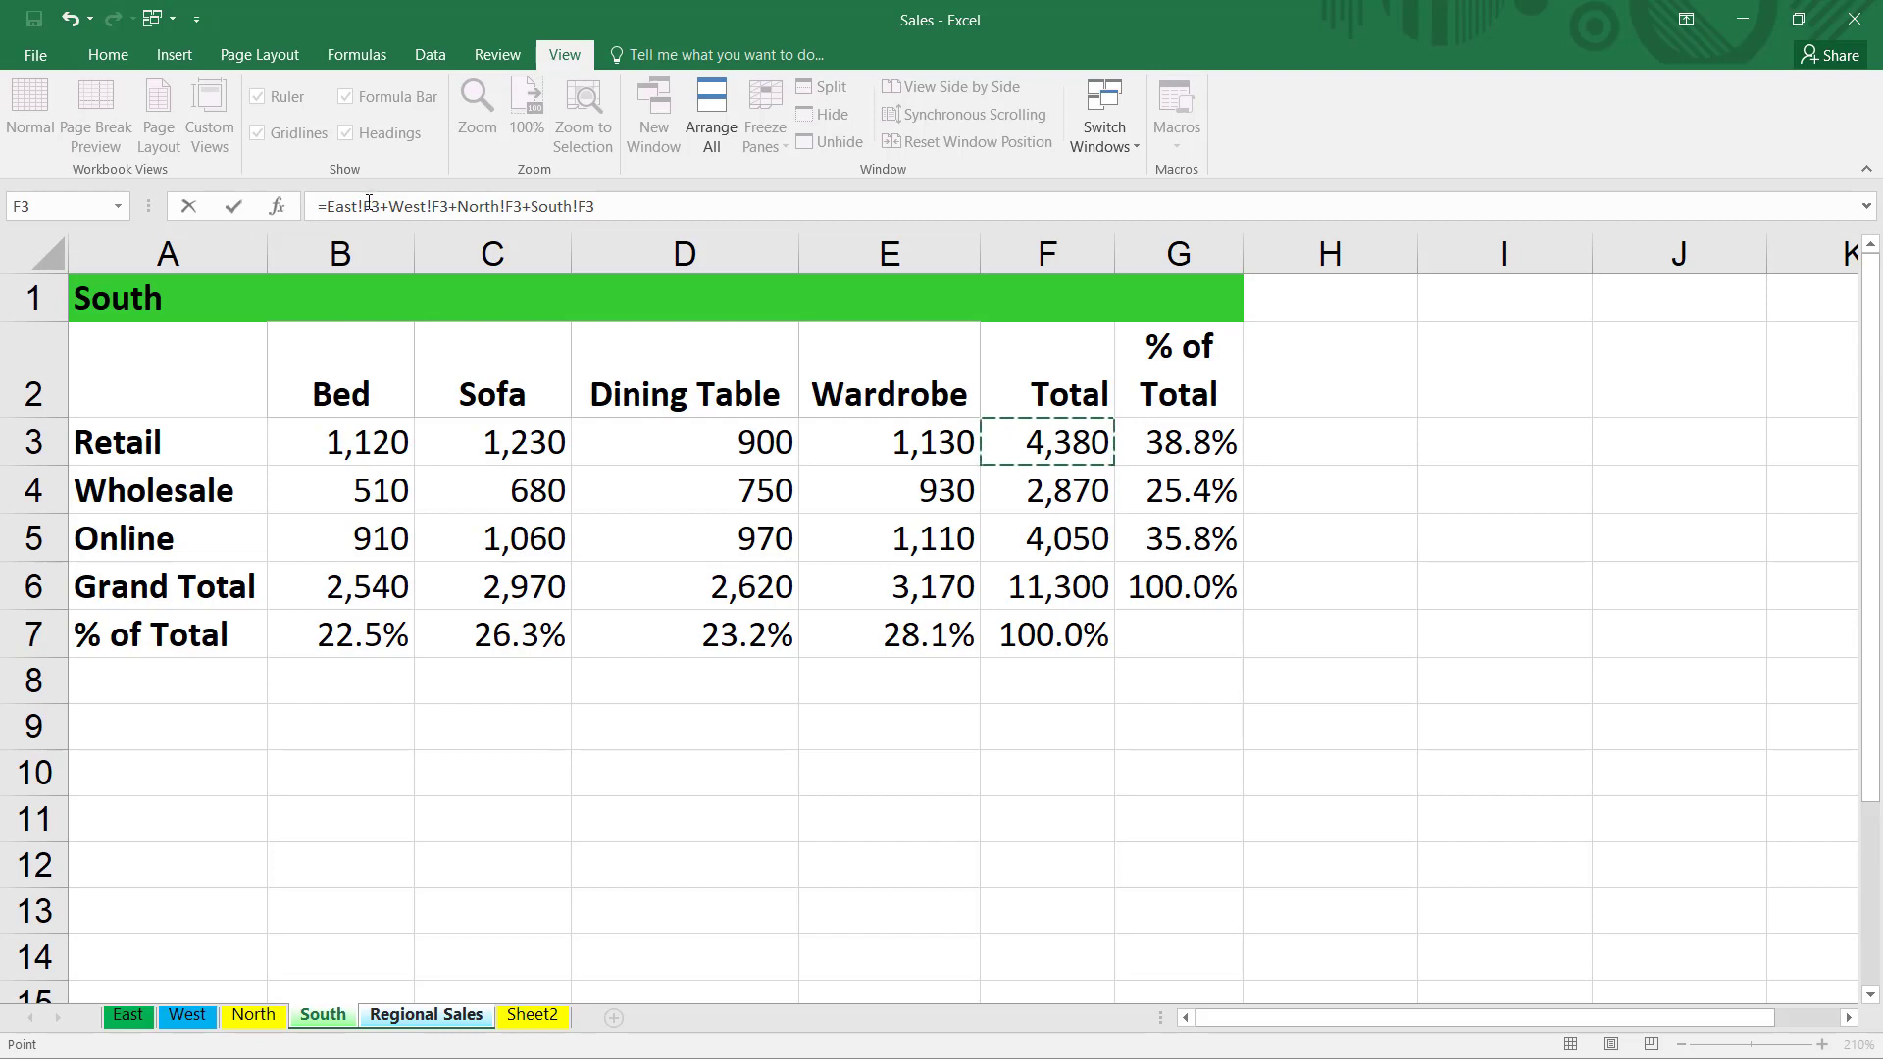
{"action": "key", "text": "Return"}
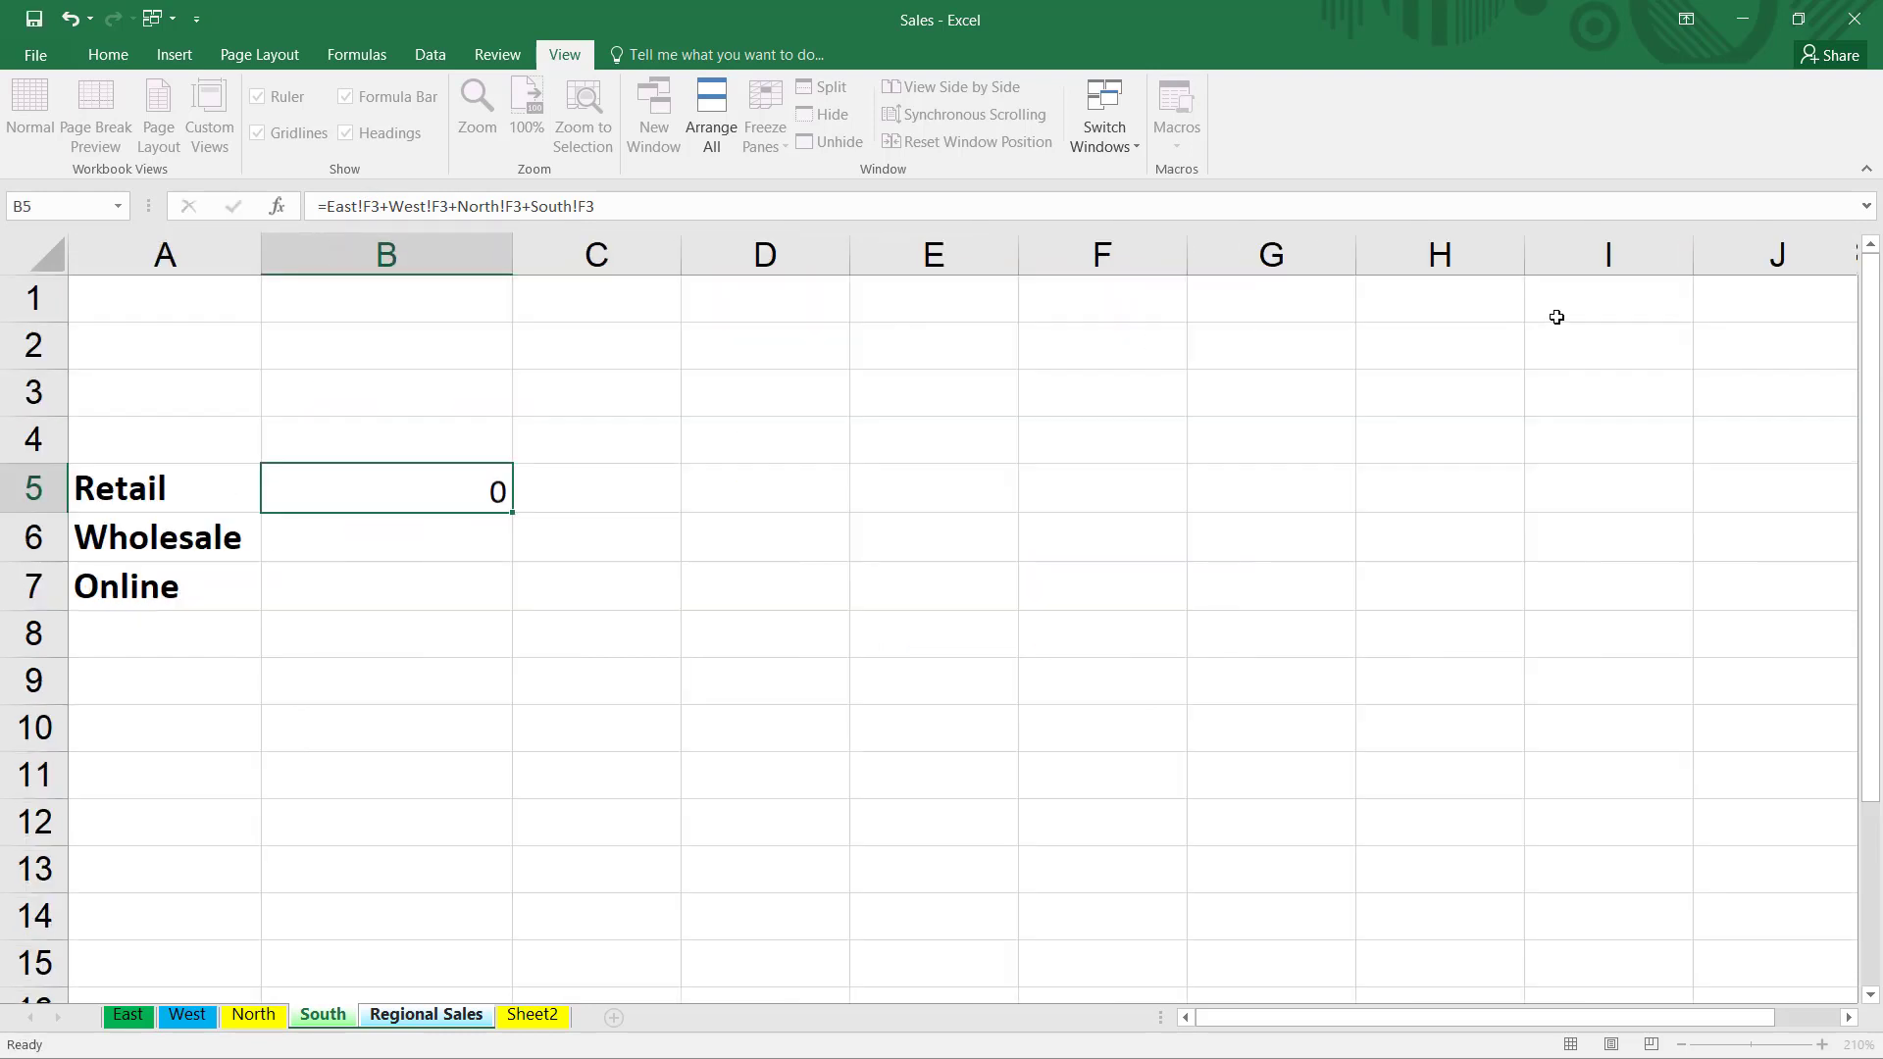
Step: Inspect the Retail formula in cell B5 of Regional Sales without changing it
{"action": "left_click", "coordinate": [438, 493]}
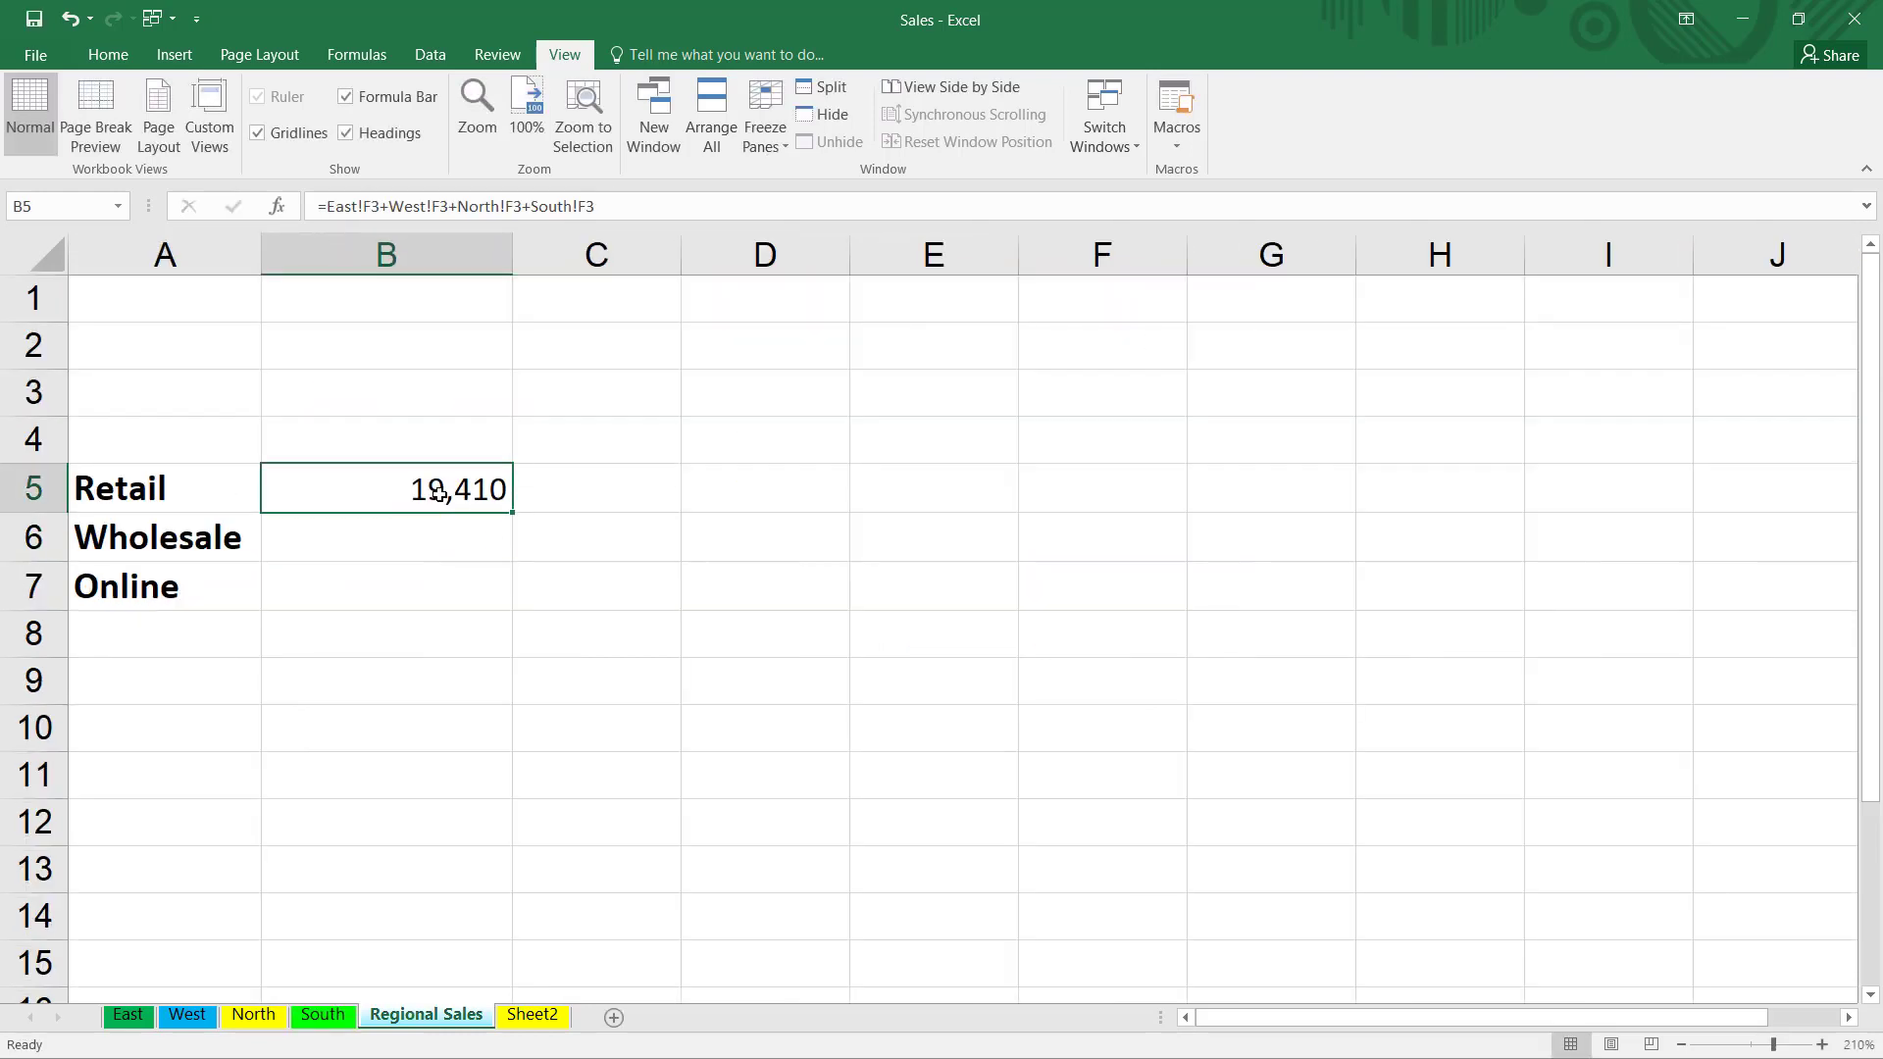
{"action": "double_click", "coordinate": [402, 491]}
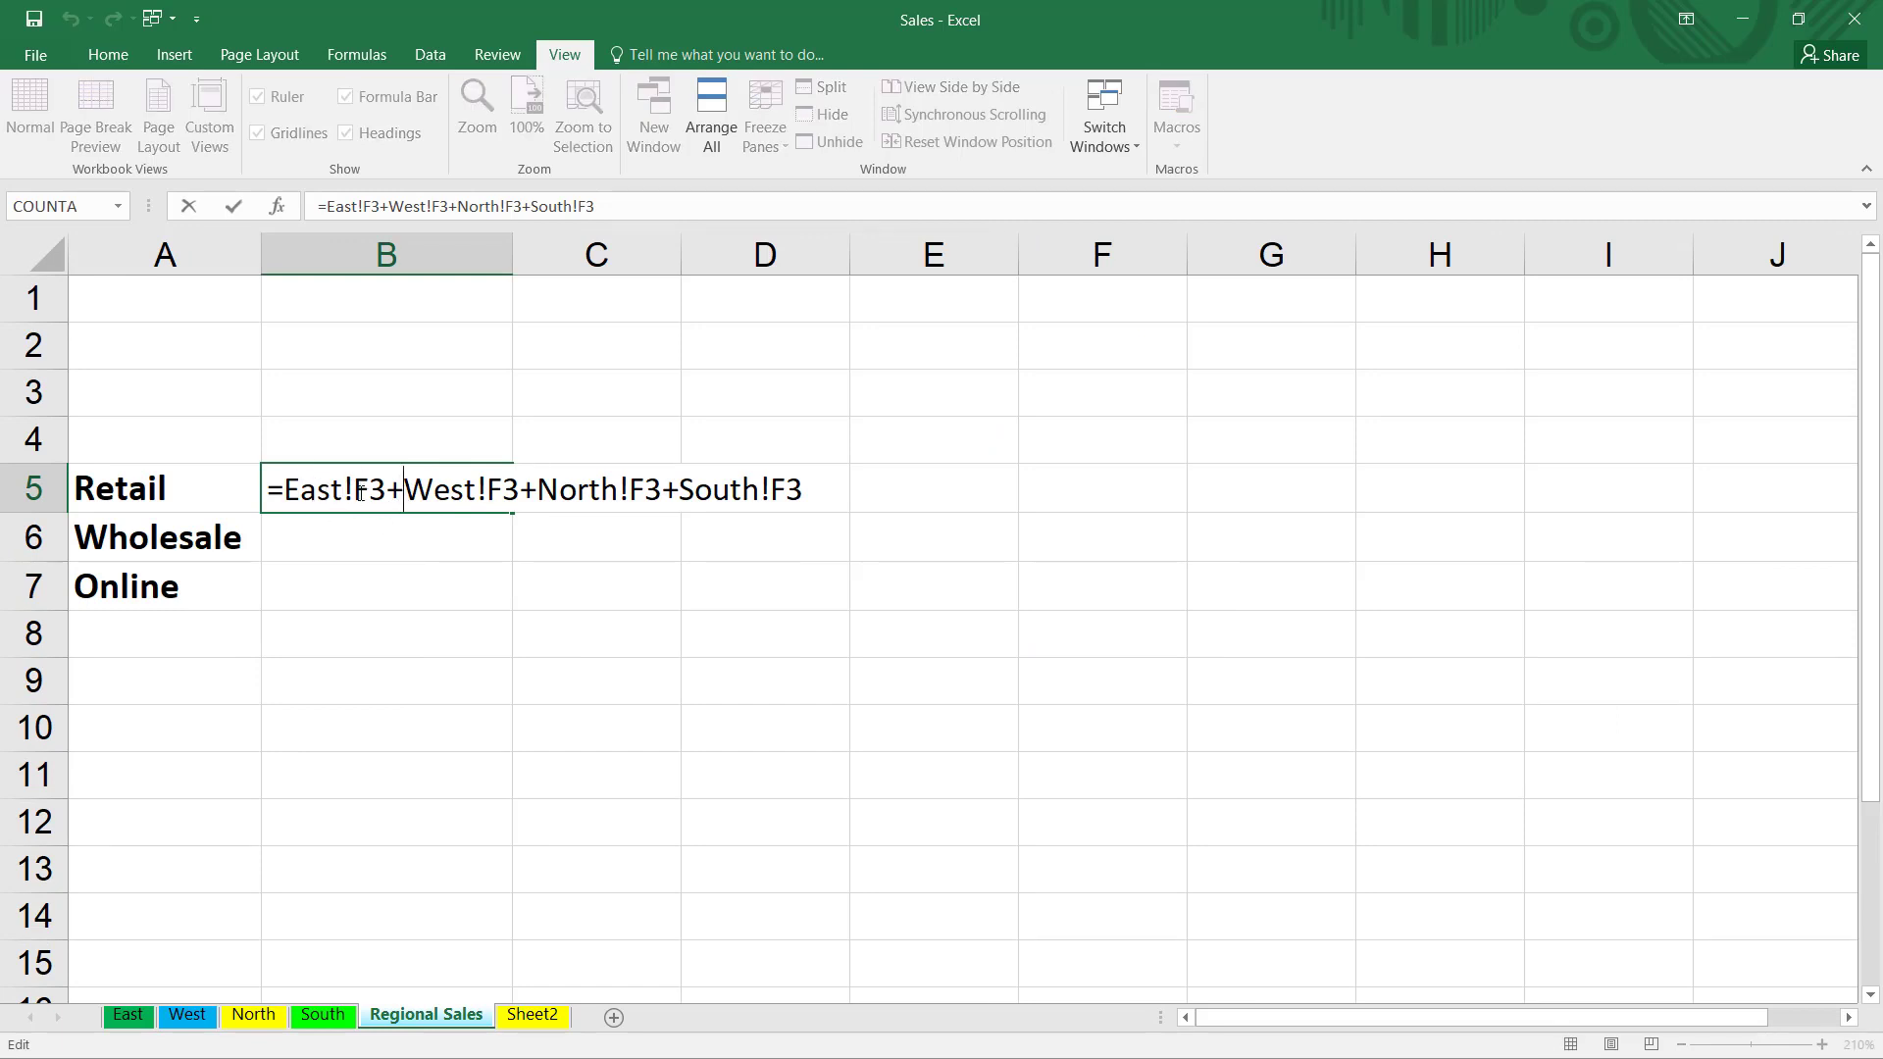
{"action": "key", "text": "Escape"}
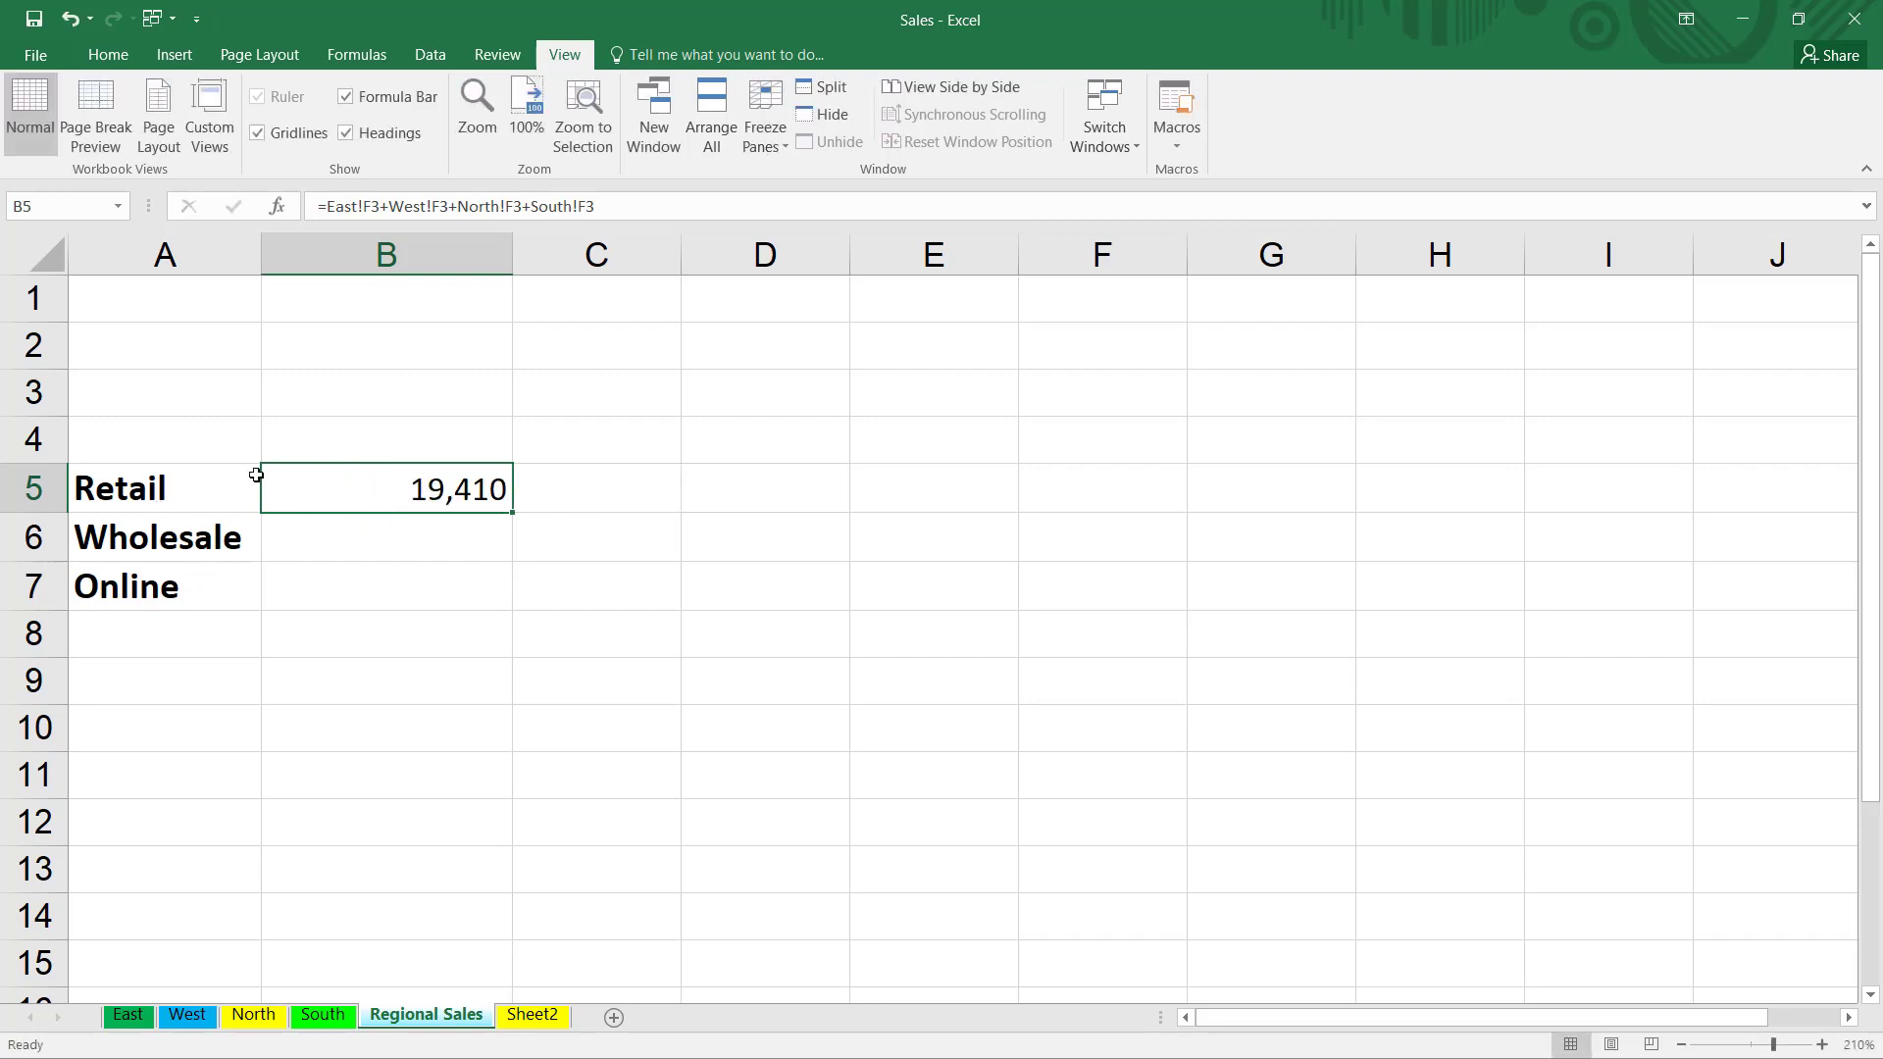
Step: Look at the East sheet's totals and fill the Regional Sales B5 formula down to B7 for Wholesale and Online
{"action": "left_click", "coordinate": [137, 1020]}
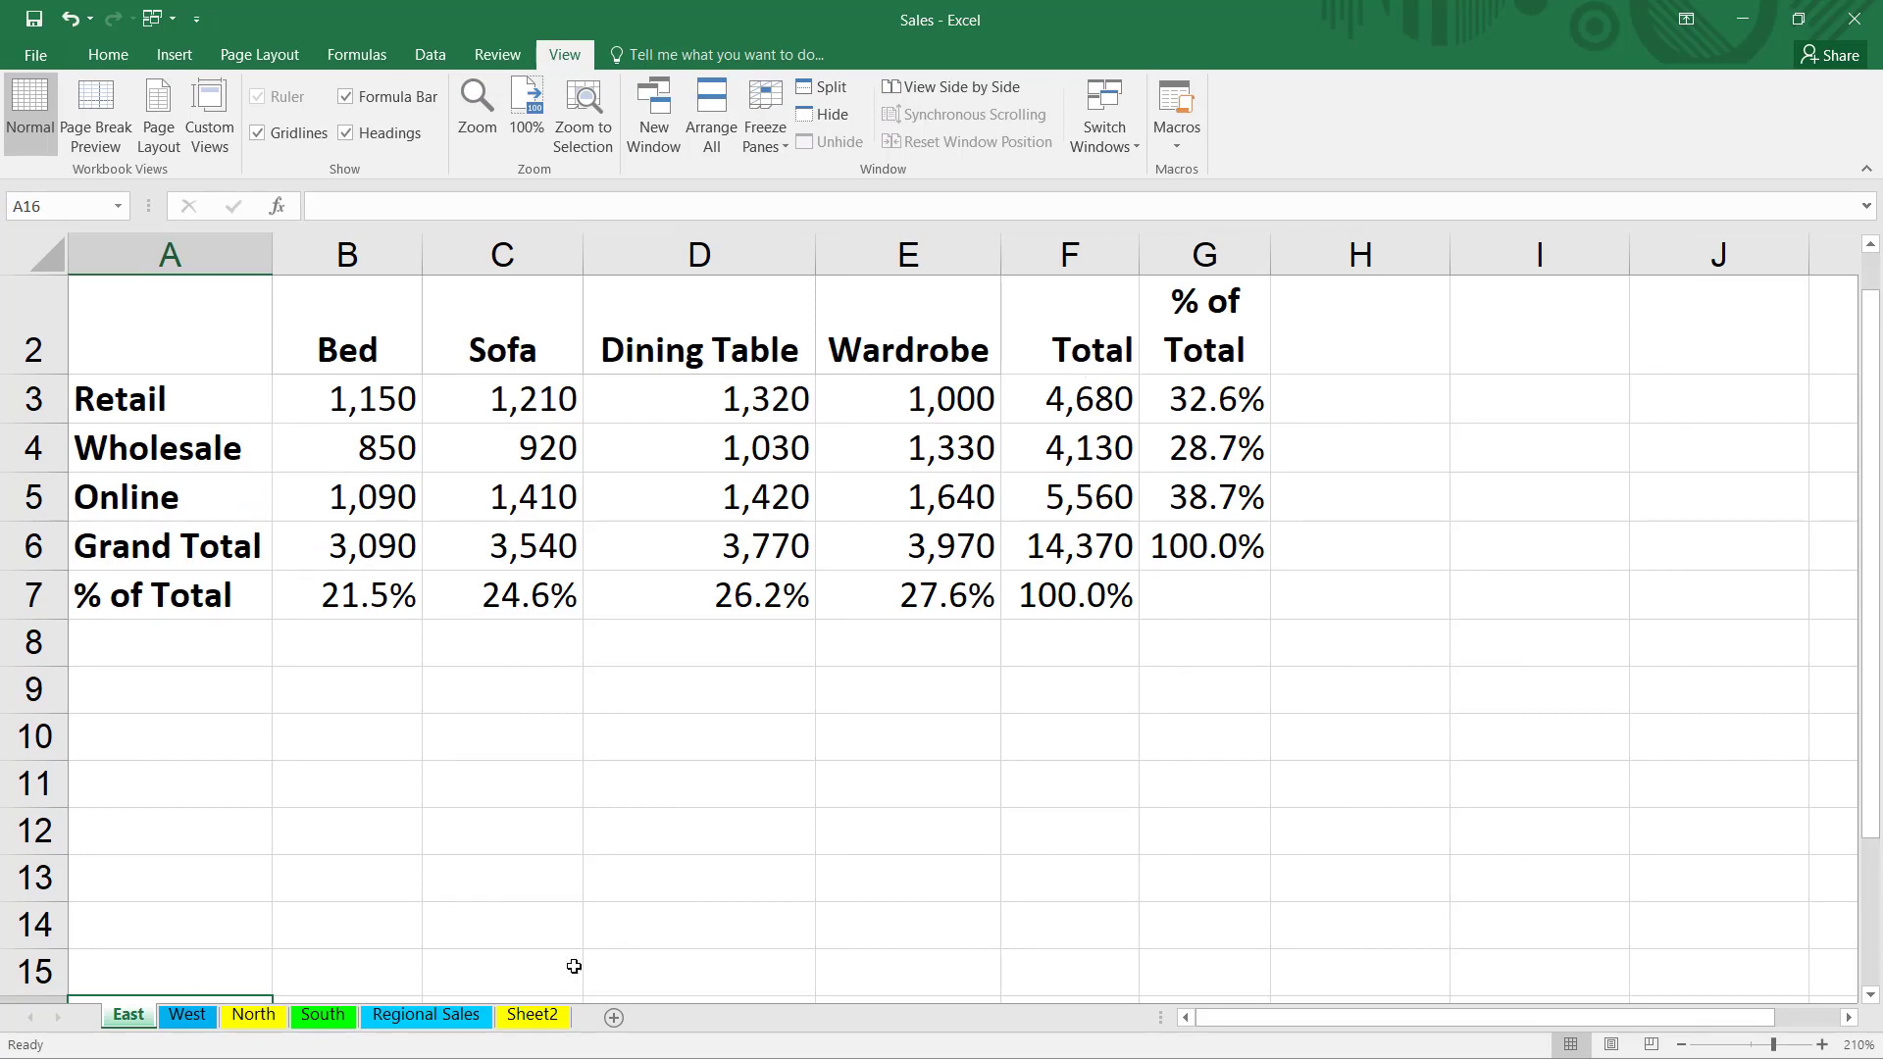
{"action": "left_click", "coordinate": [453, 1017]}
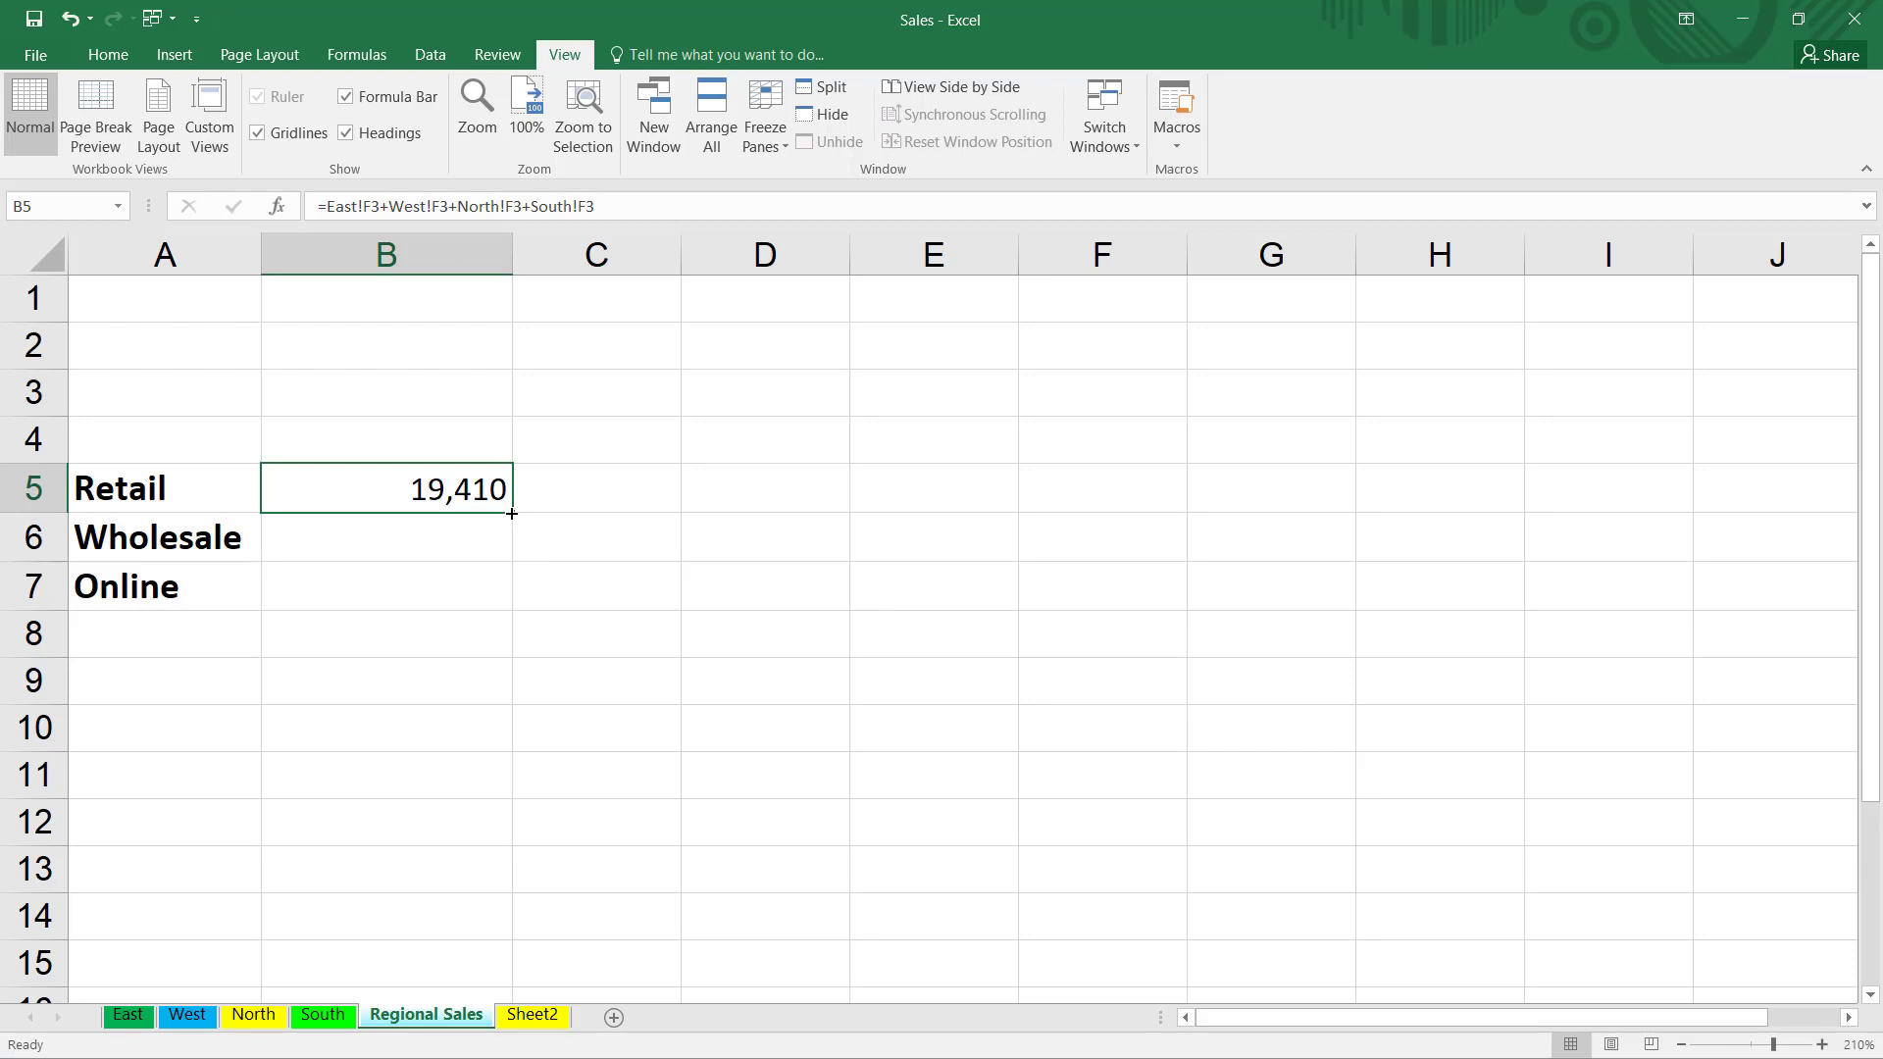
{"action": "left_click_drag", "start_coordinate": [511, 513], "coordinate": [492, 594]}
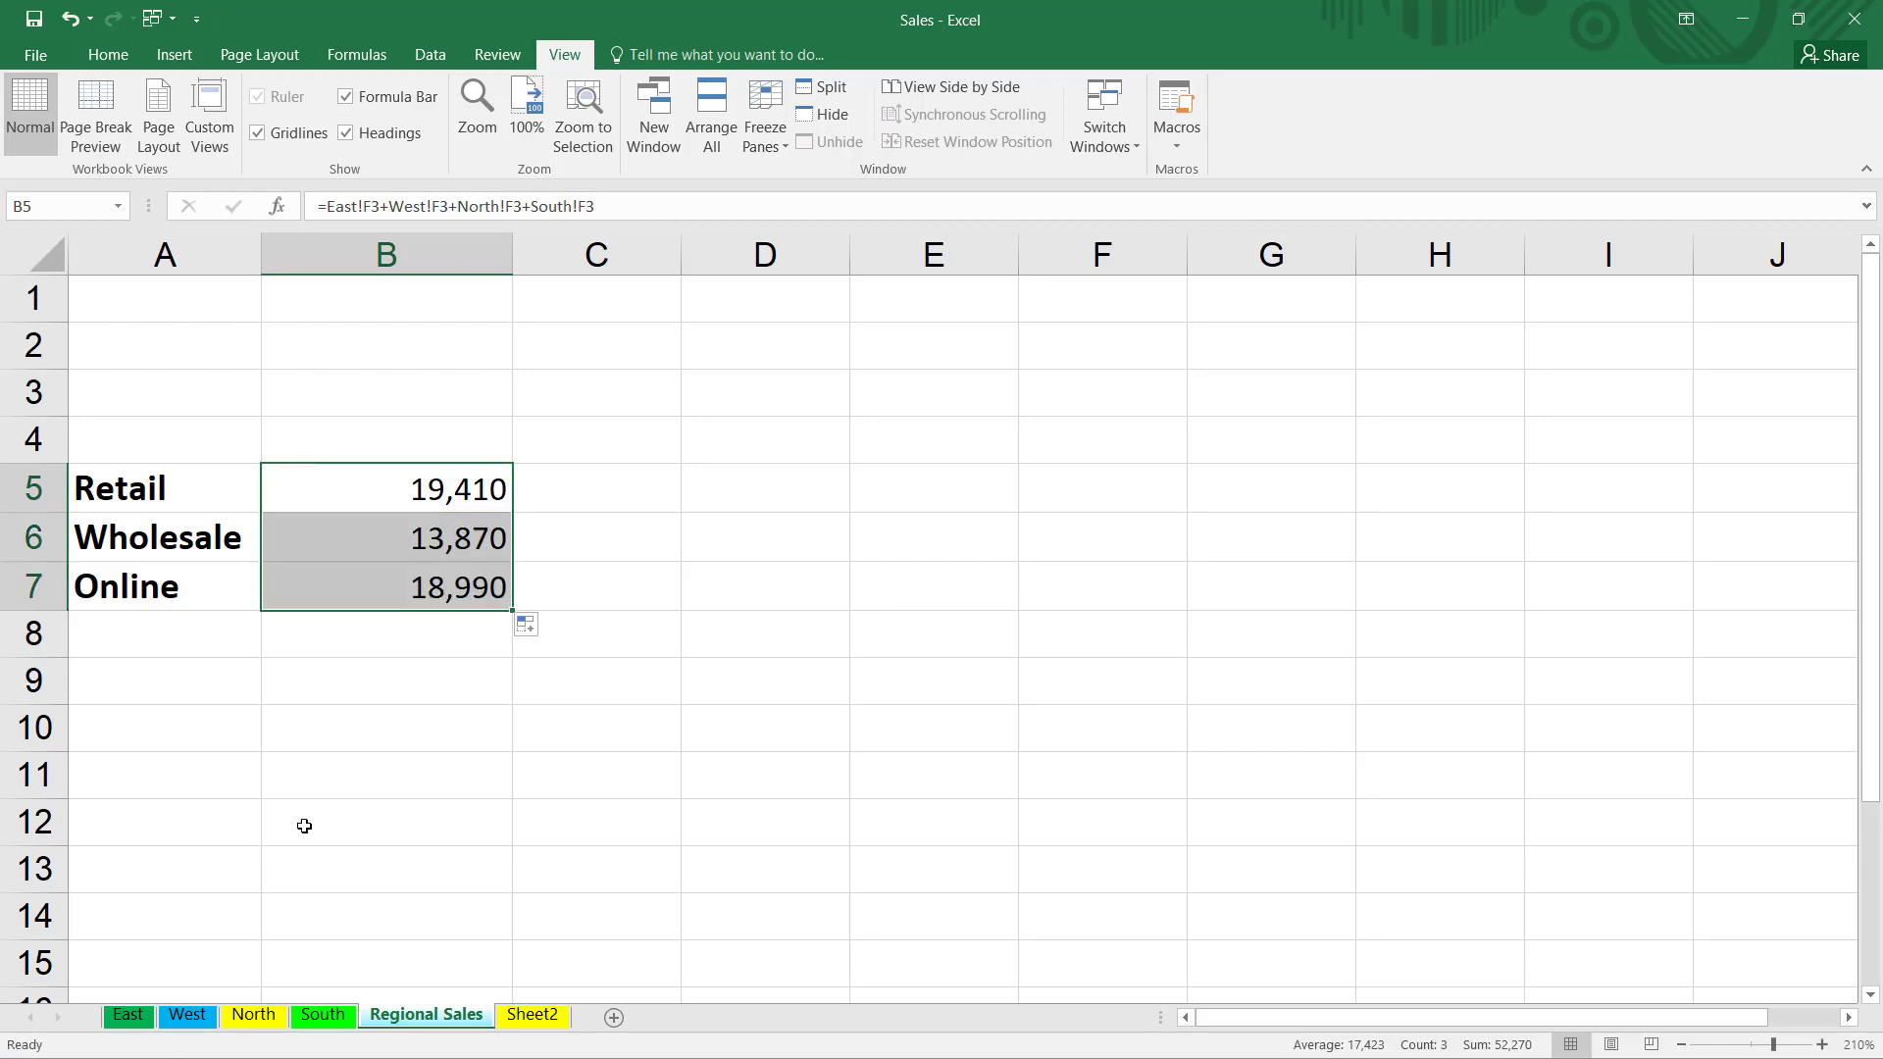
Step: Look through the East, West, North and South source sheets and return to Regional Sales
{"action": "left_click", "coordinate": [133, 1021]}
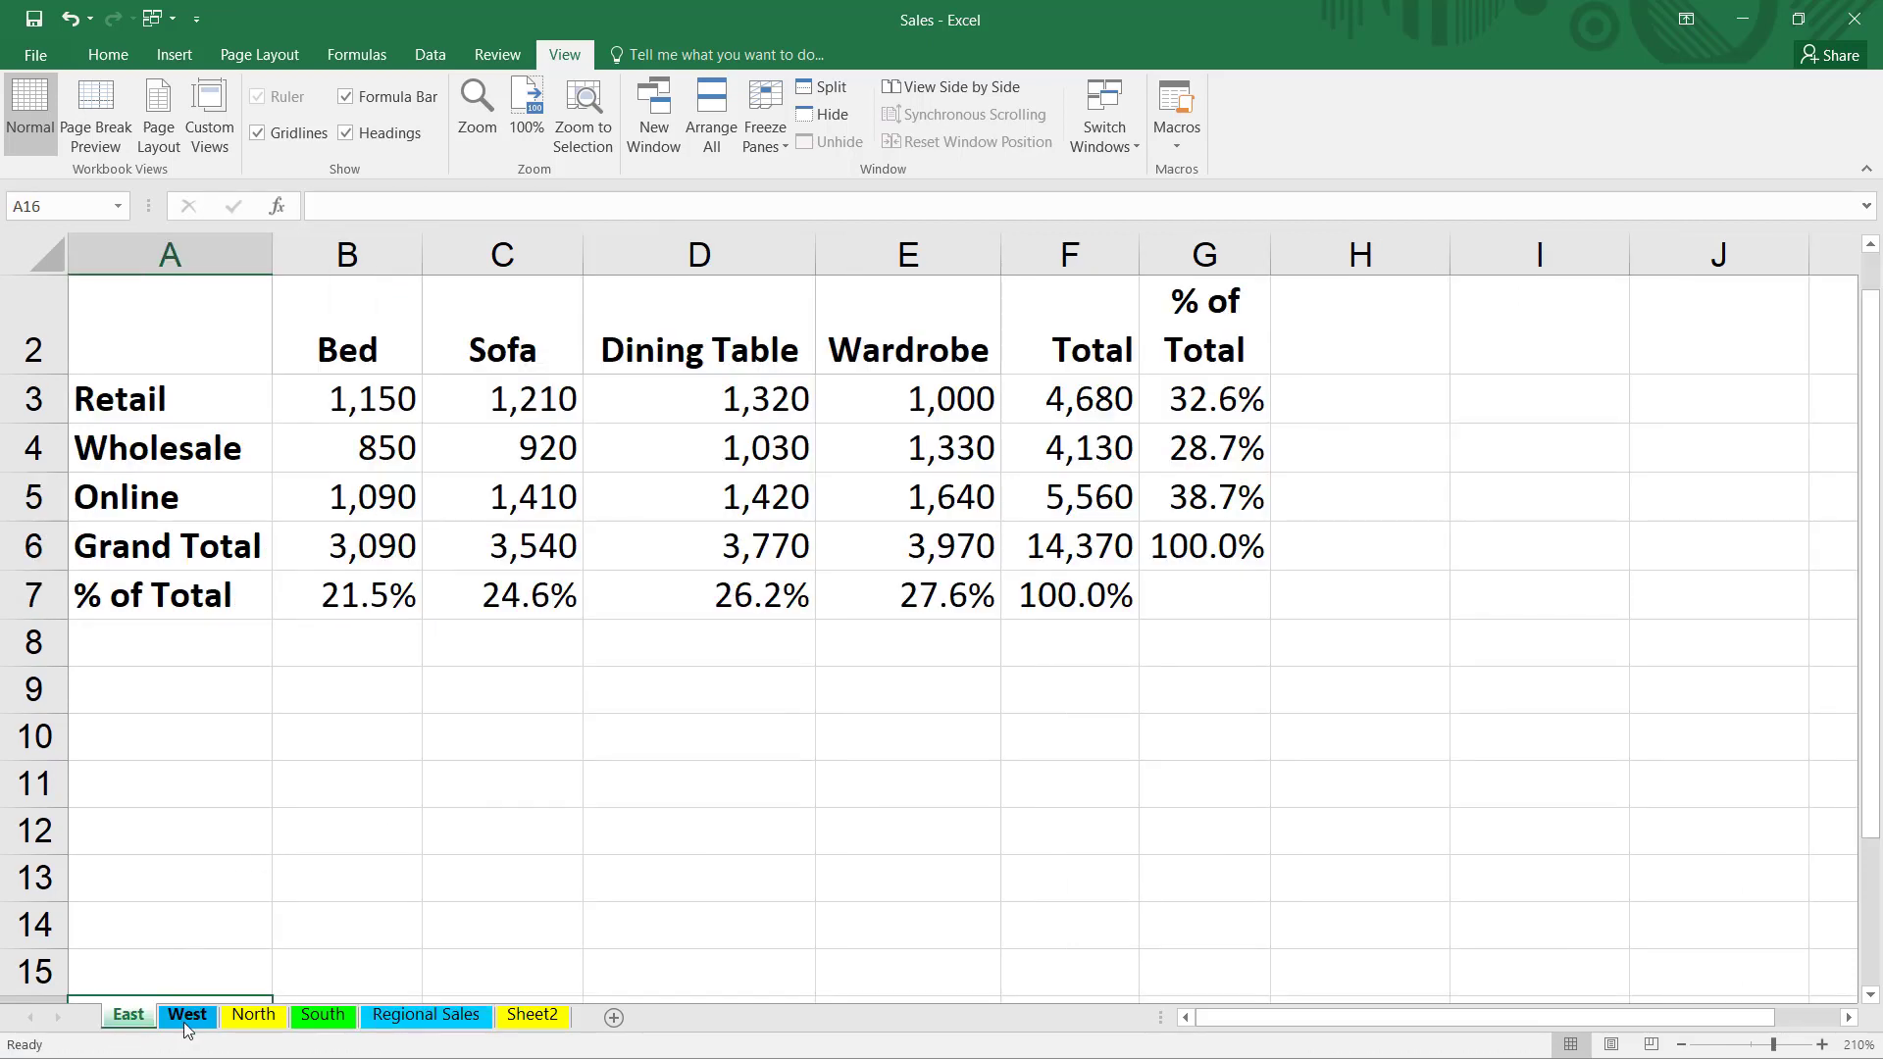
{"action": "left_click", "coordinate": [185, 1022]}
{"action": "left_click", "coordinate": [253, 1016]}
{"action": "left_click", "coordinate": [323, 1016]}
{"action": "left_click", "coordinate": [412, 1016]}
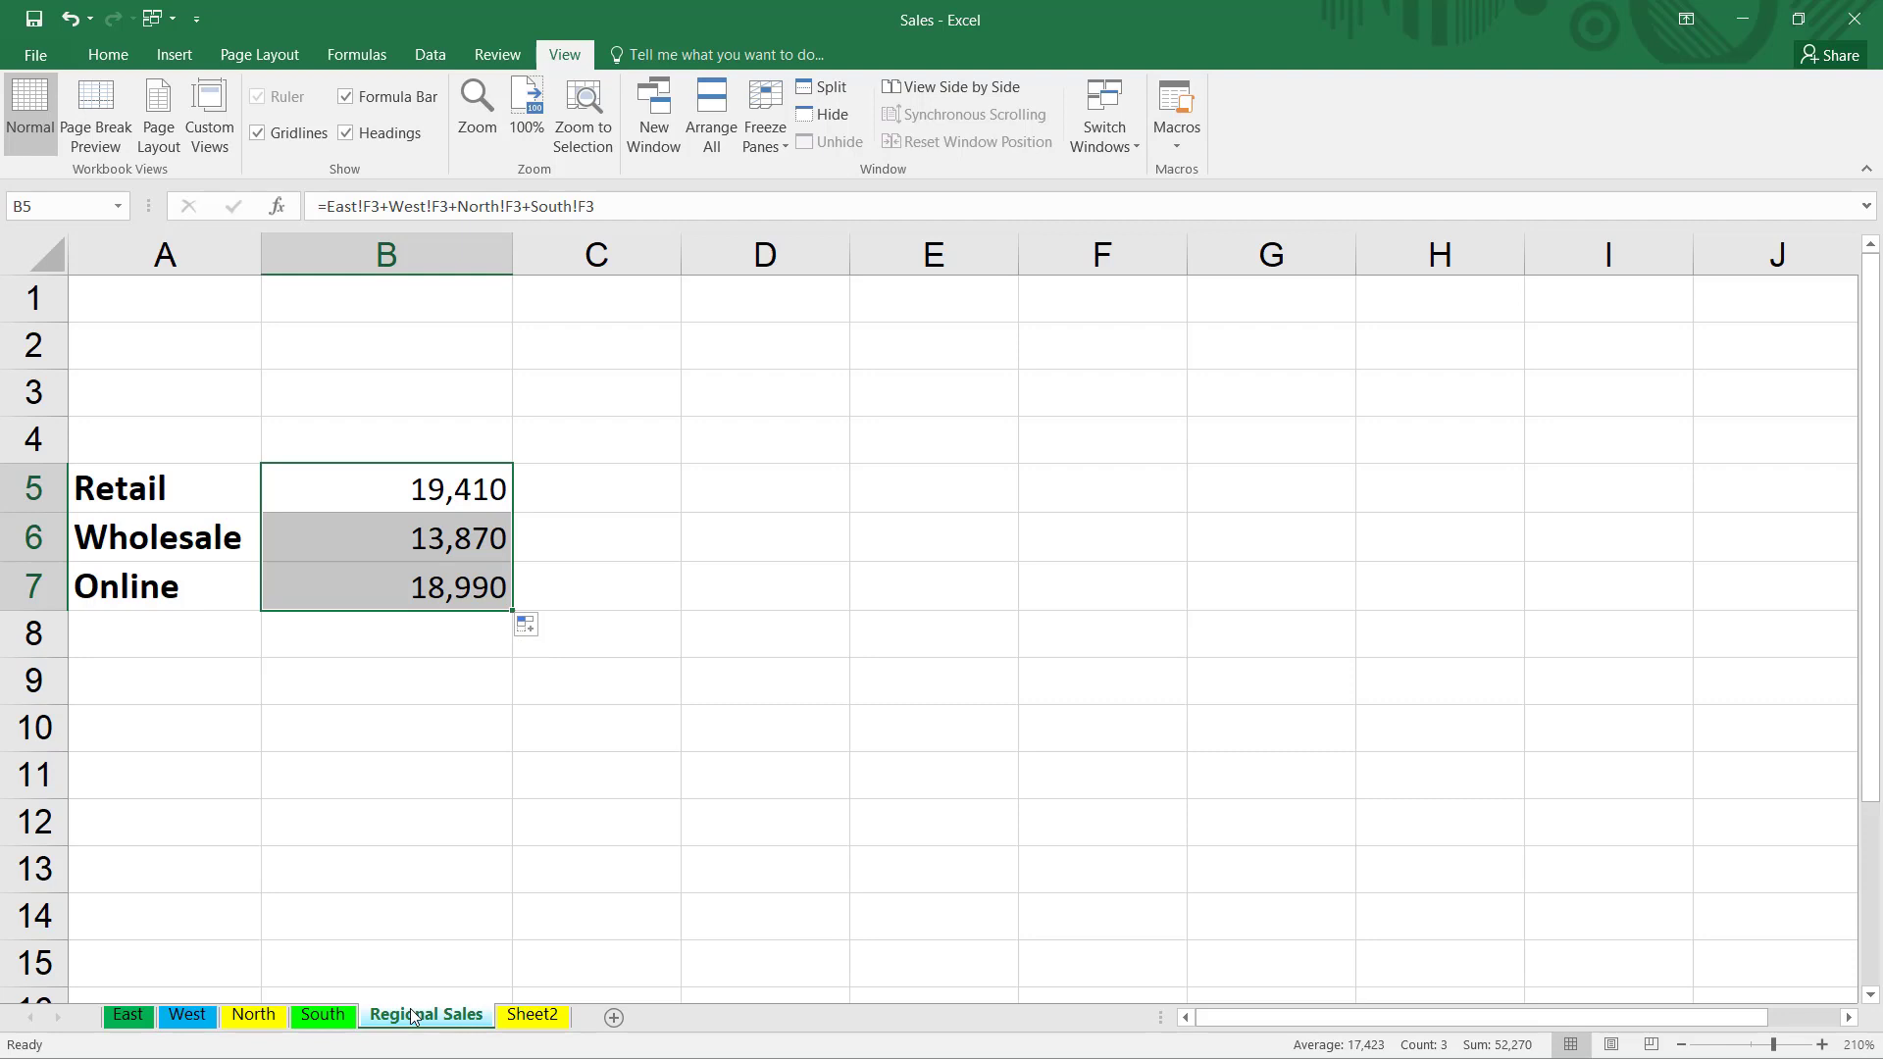
Step: Replace the Retail formula in B5 of Regional Sales with a SUM of F3 across the sheets, =SUM(East:South!F3)
{"action": "left_click", "coordinate": [385, 493]}
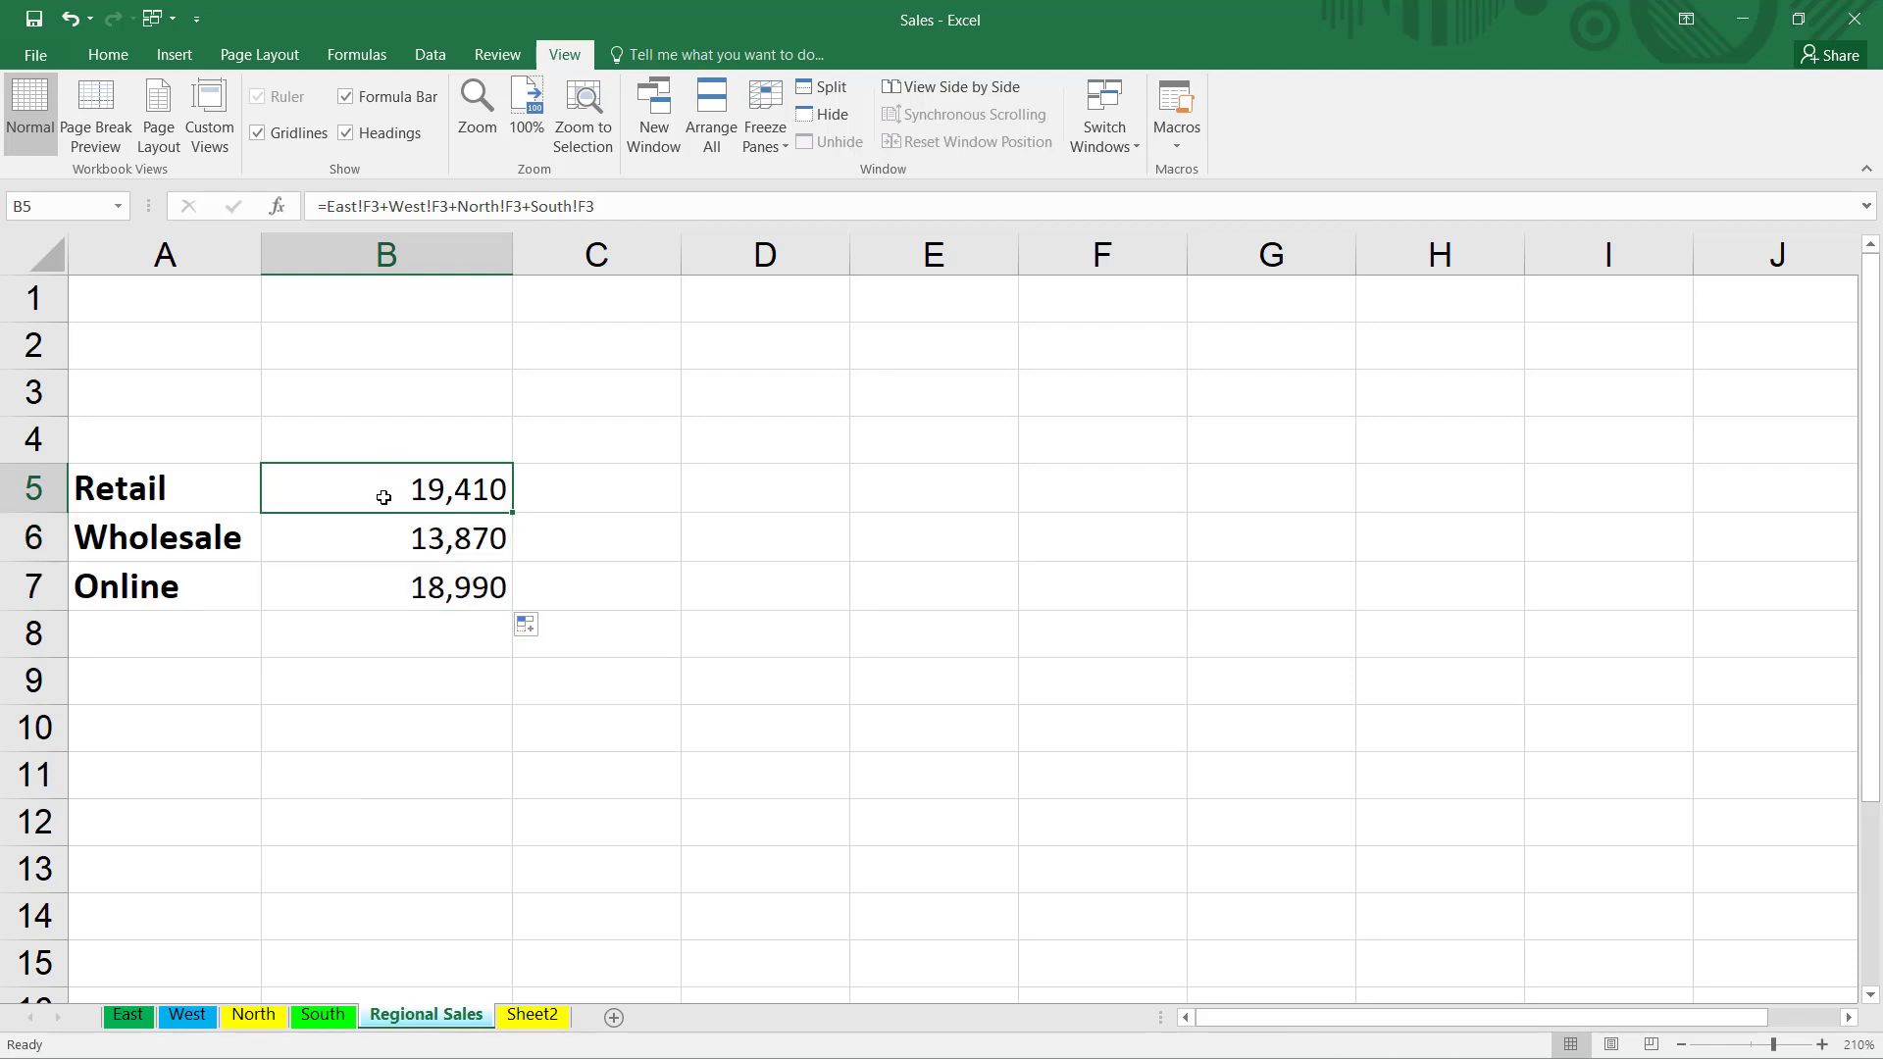
{"action": "left_click", "coordinate": [356, 54]}
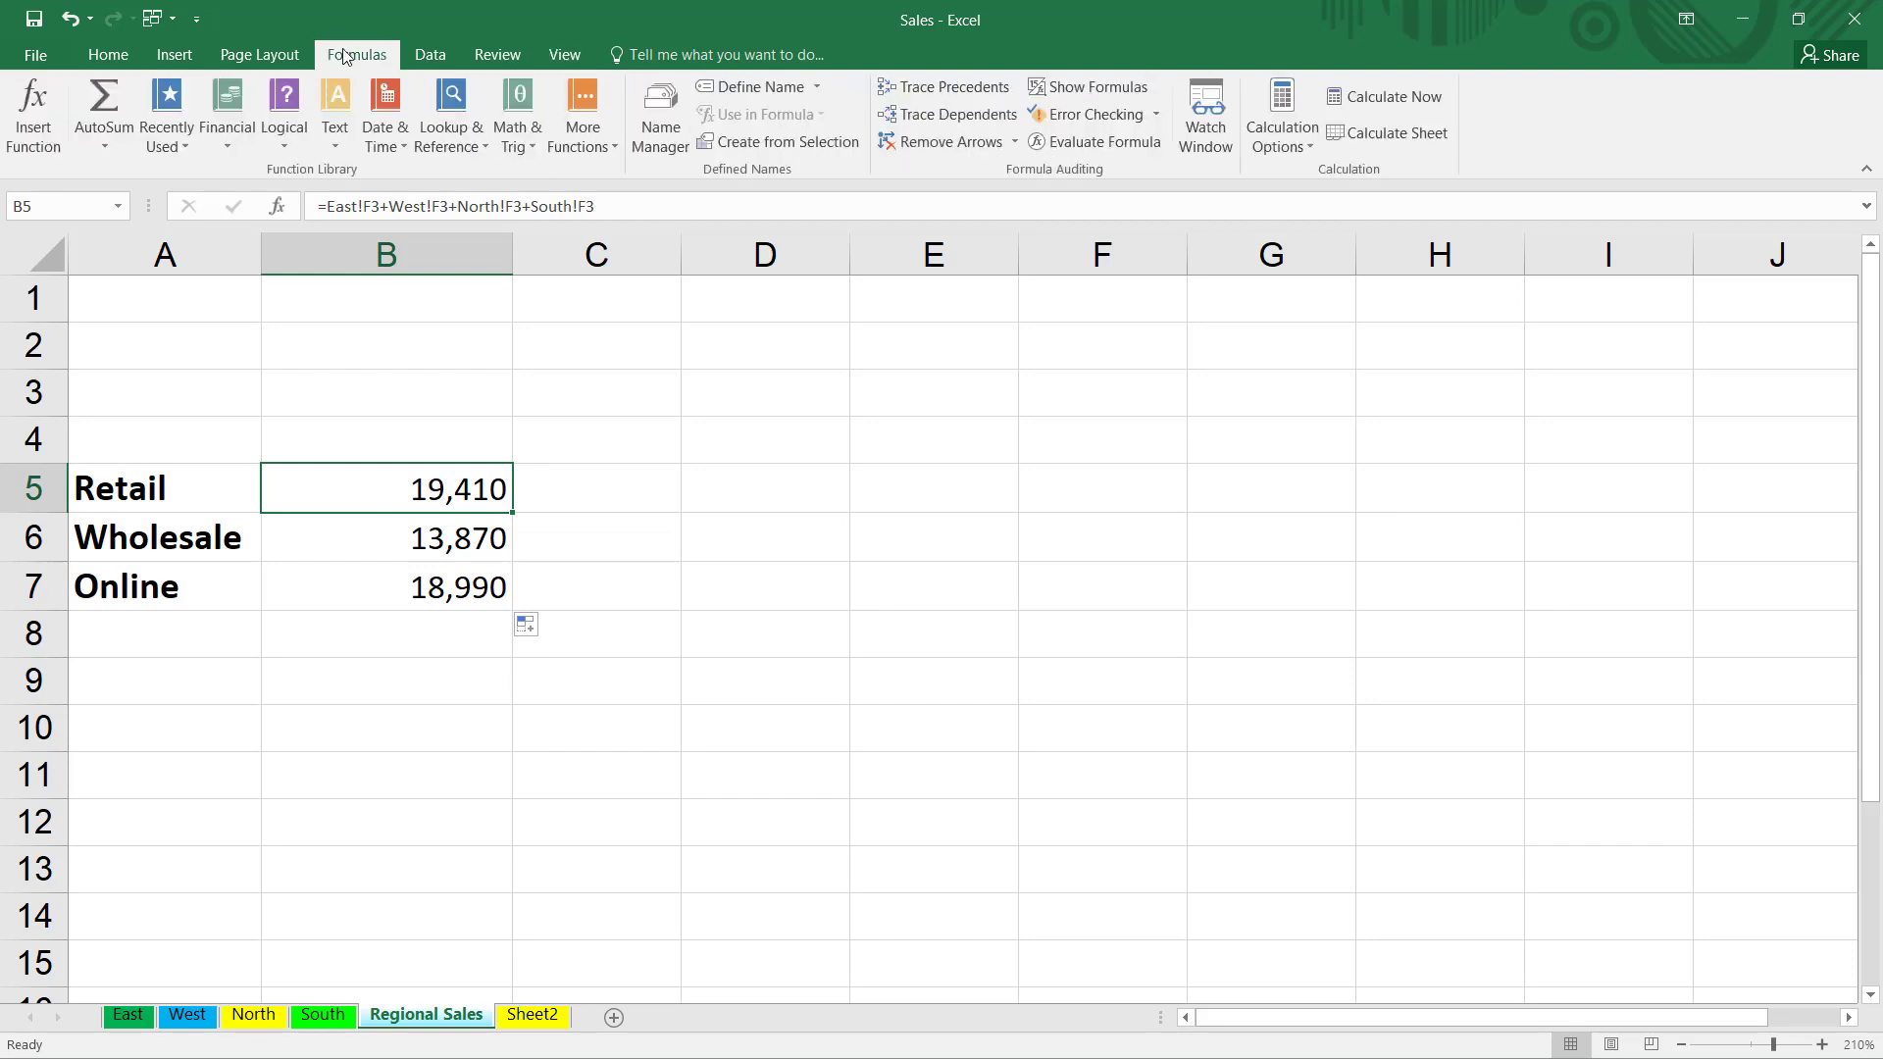
{"action": "left_click", "coordinate": [115, 134]}
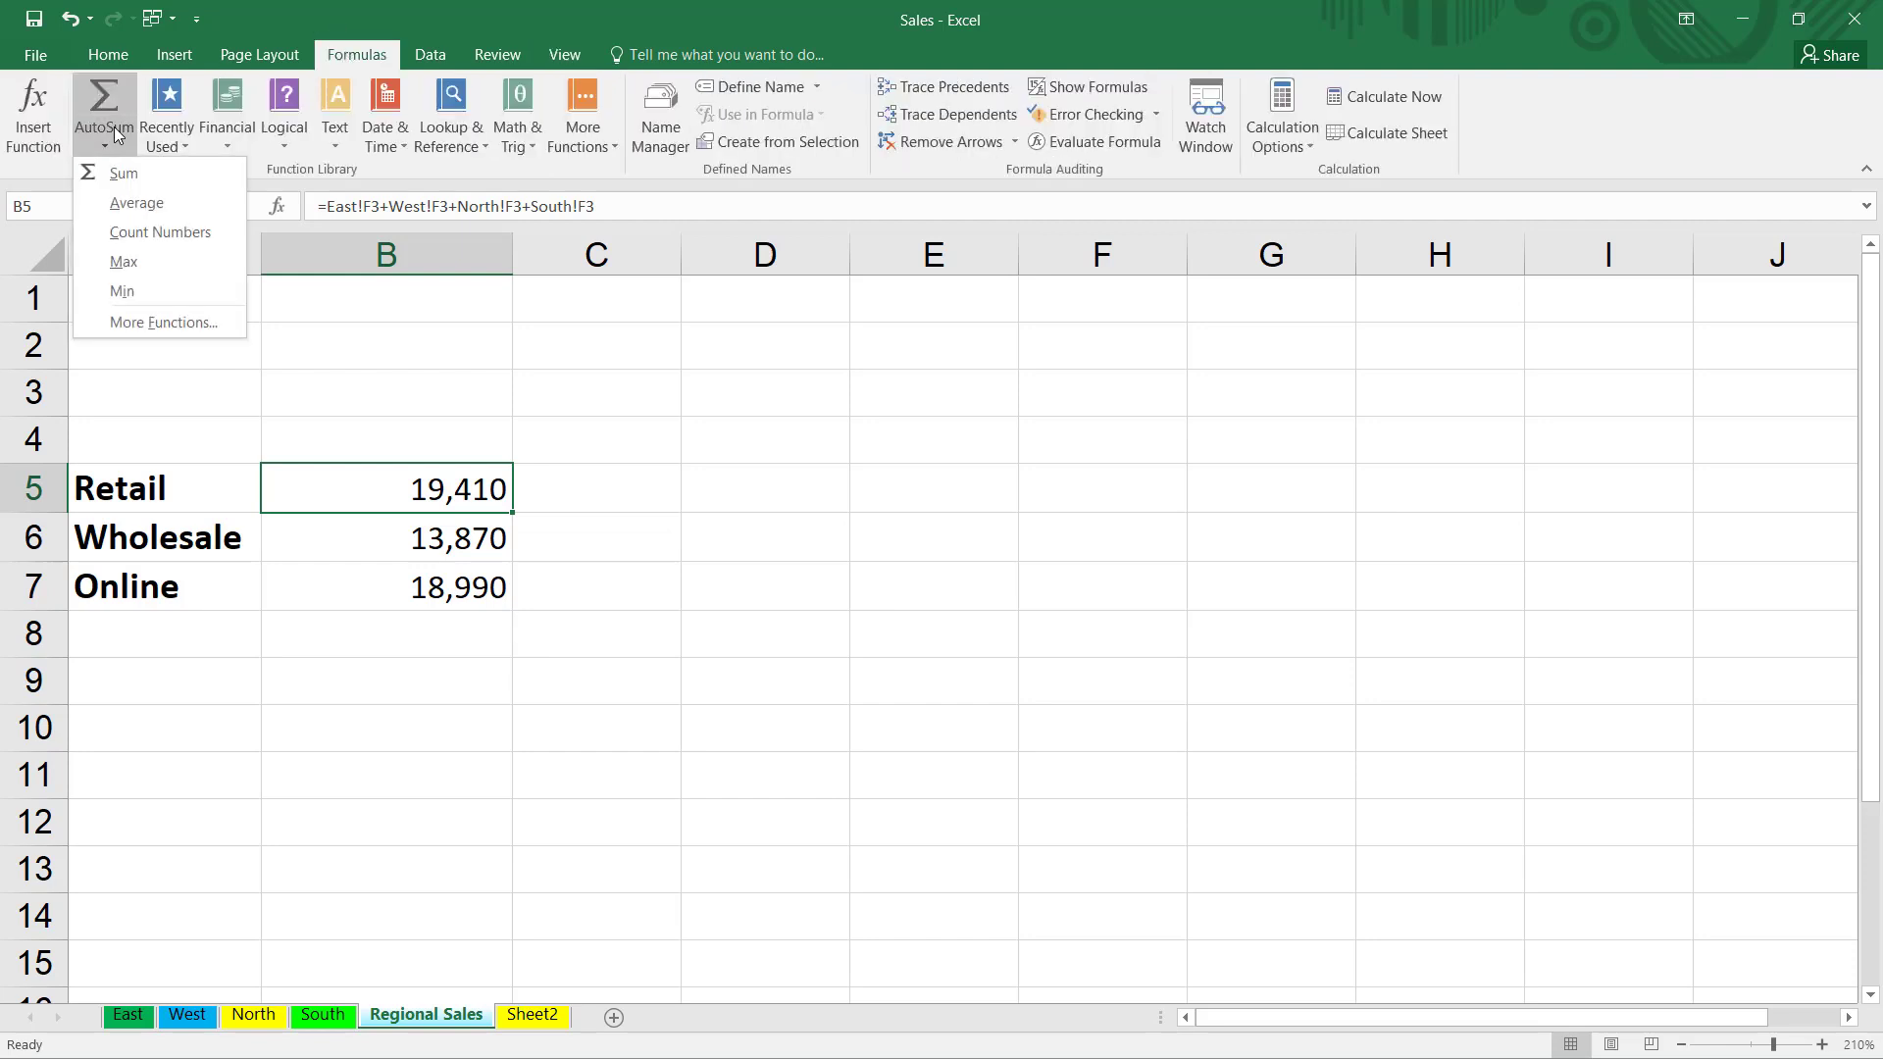
{"action": "left_click", "coordinate": [153, 185]}
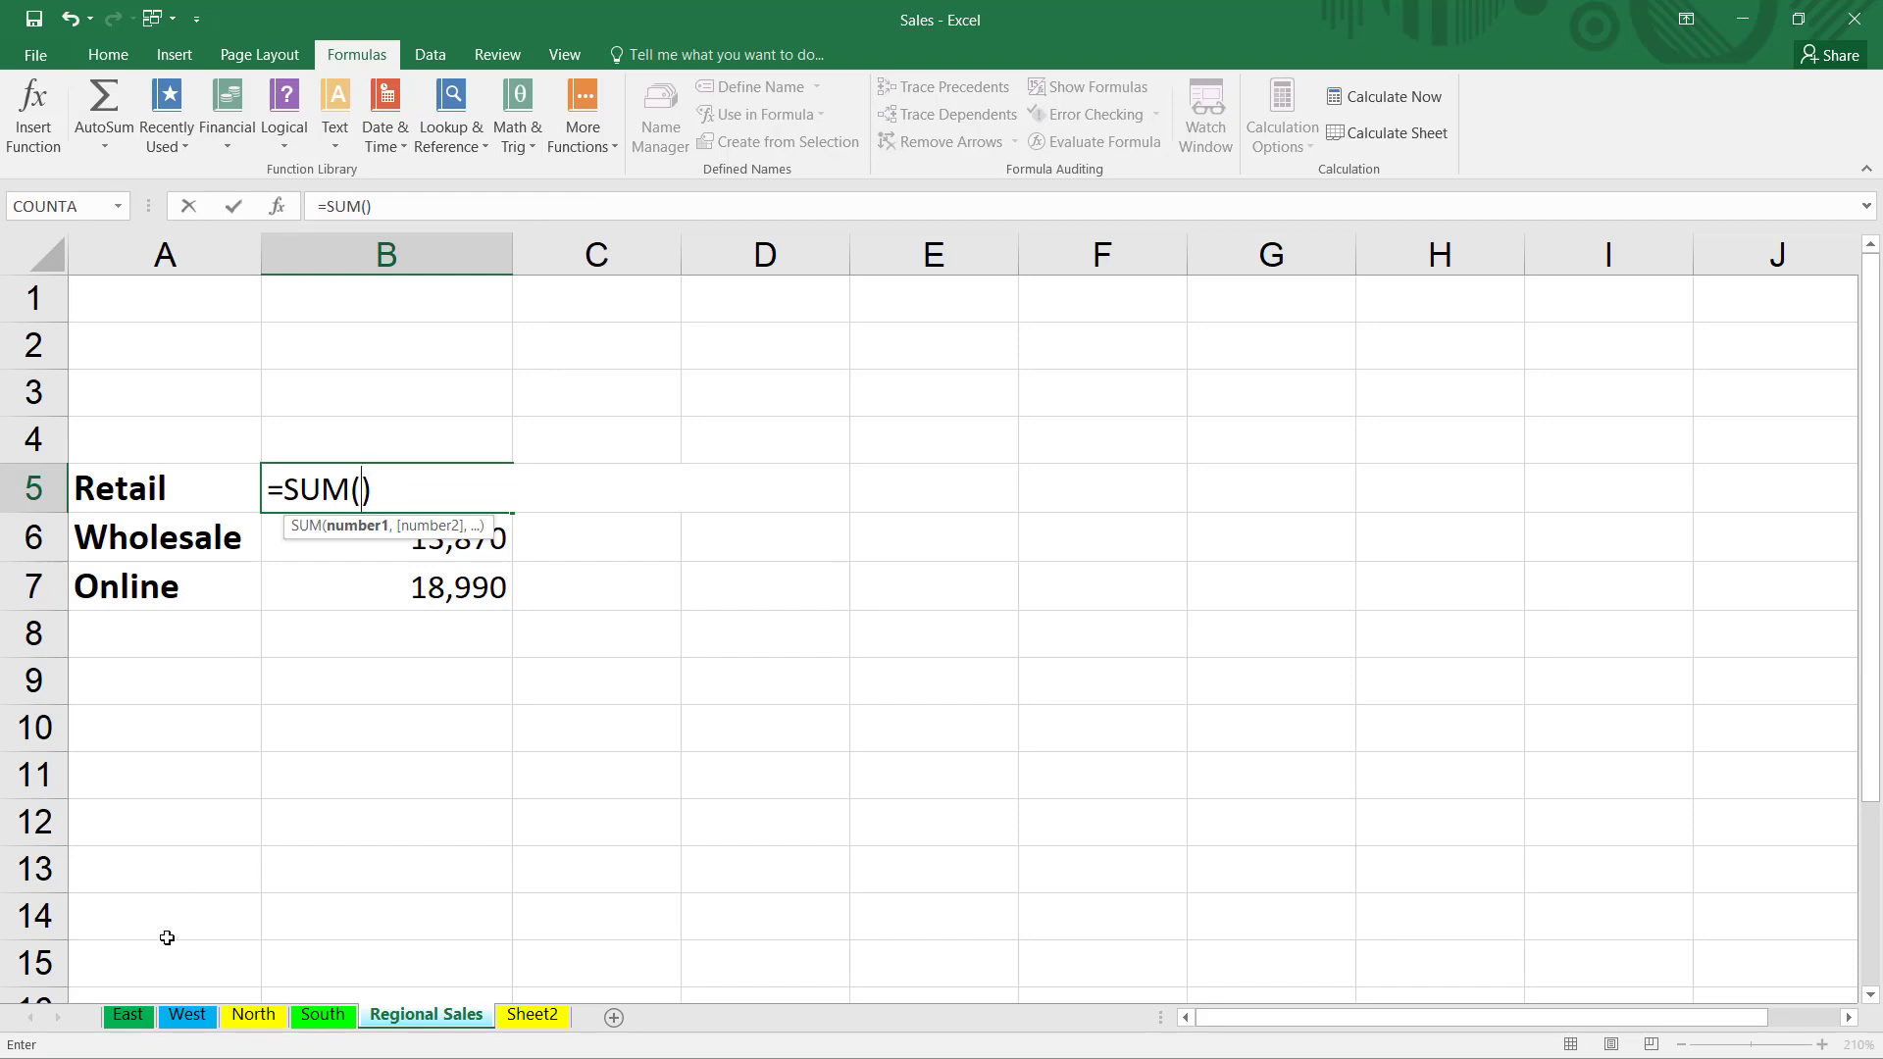
{"action": "left_click", "coordinate": [135, 1020]}
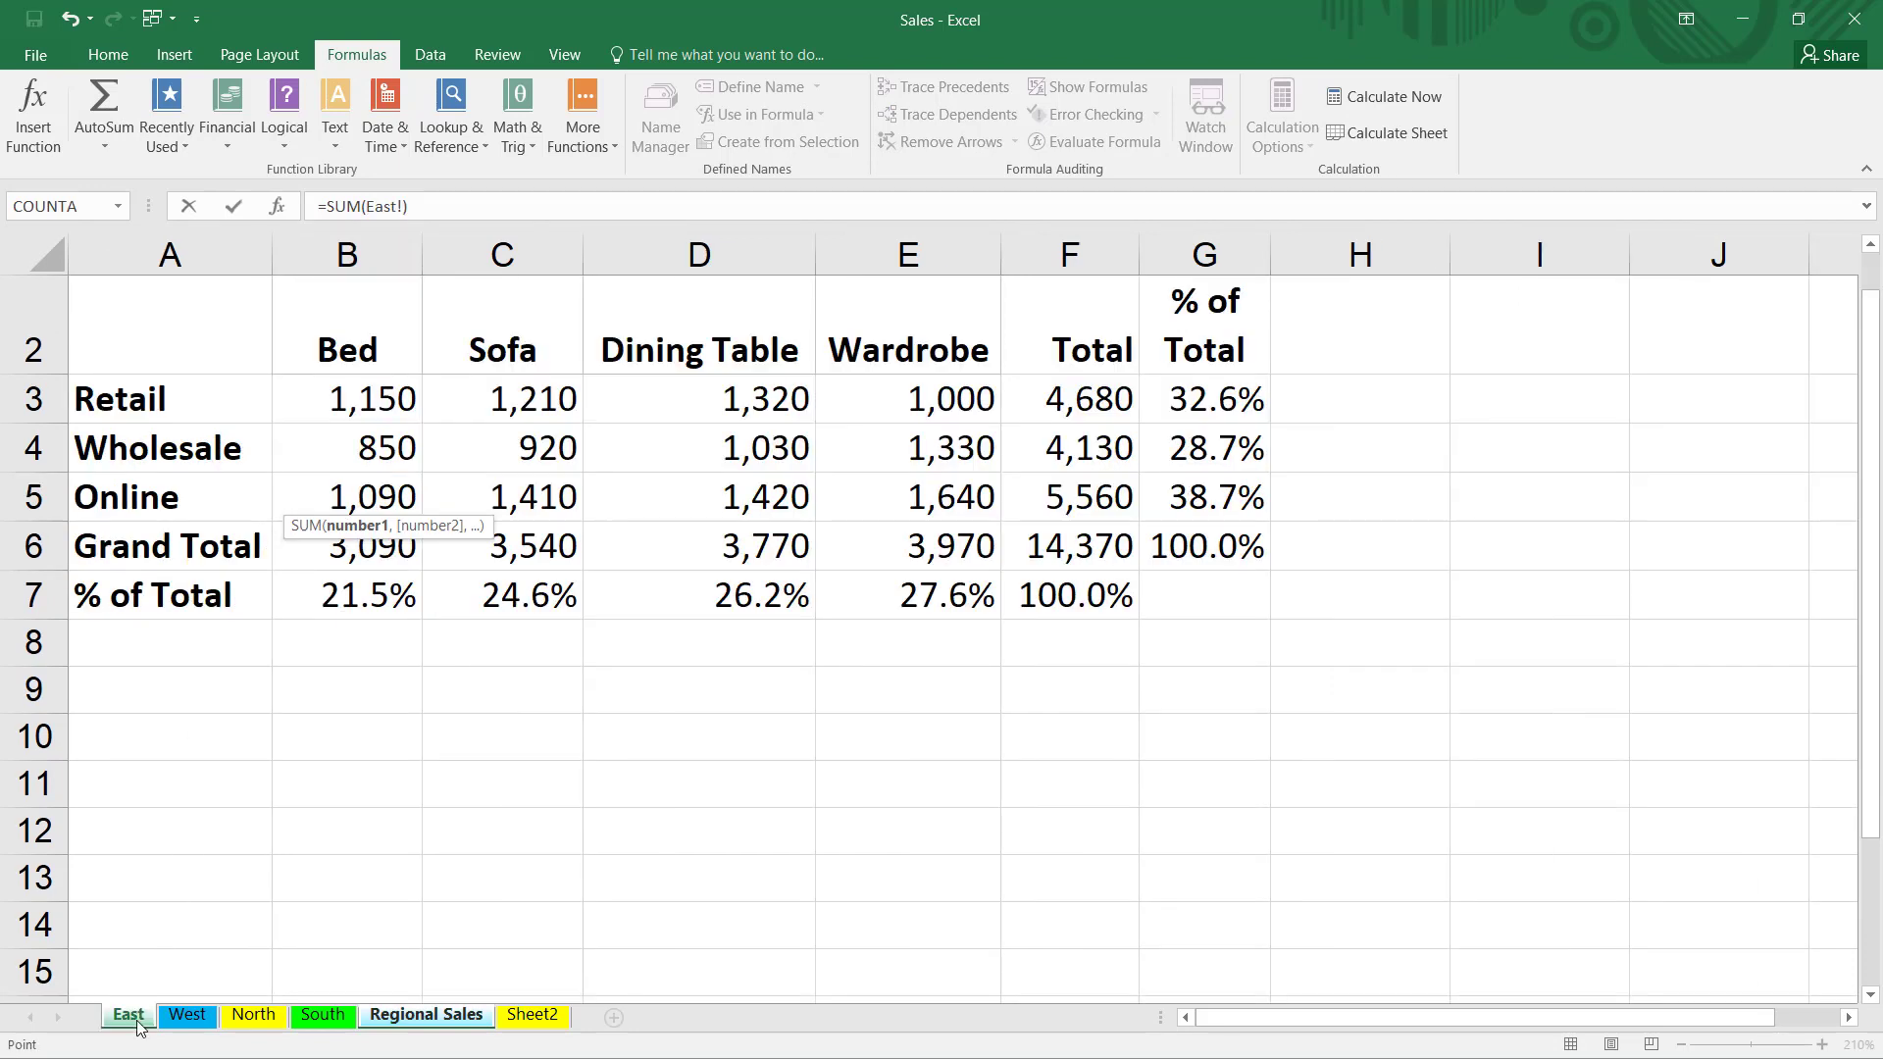
{"action": "left_click", "coordinate": [331, 1023], "text": "shift"}
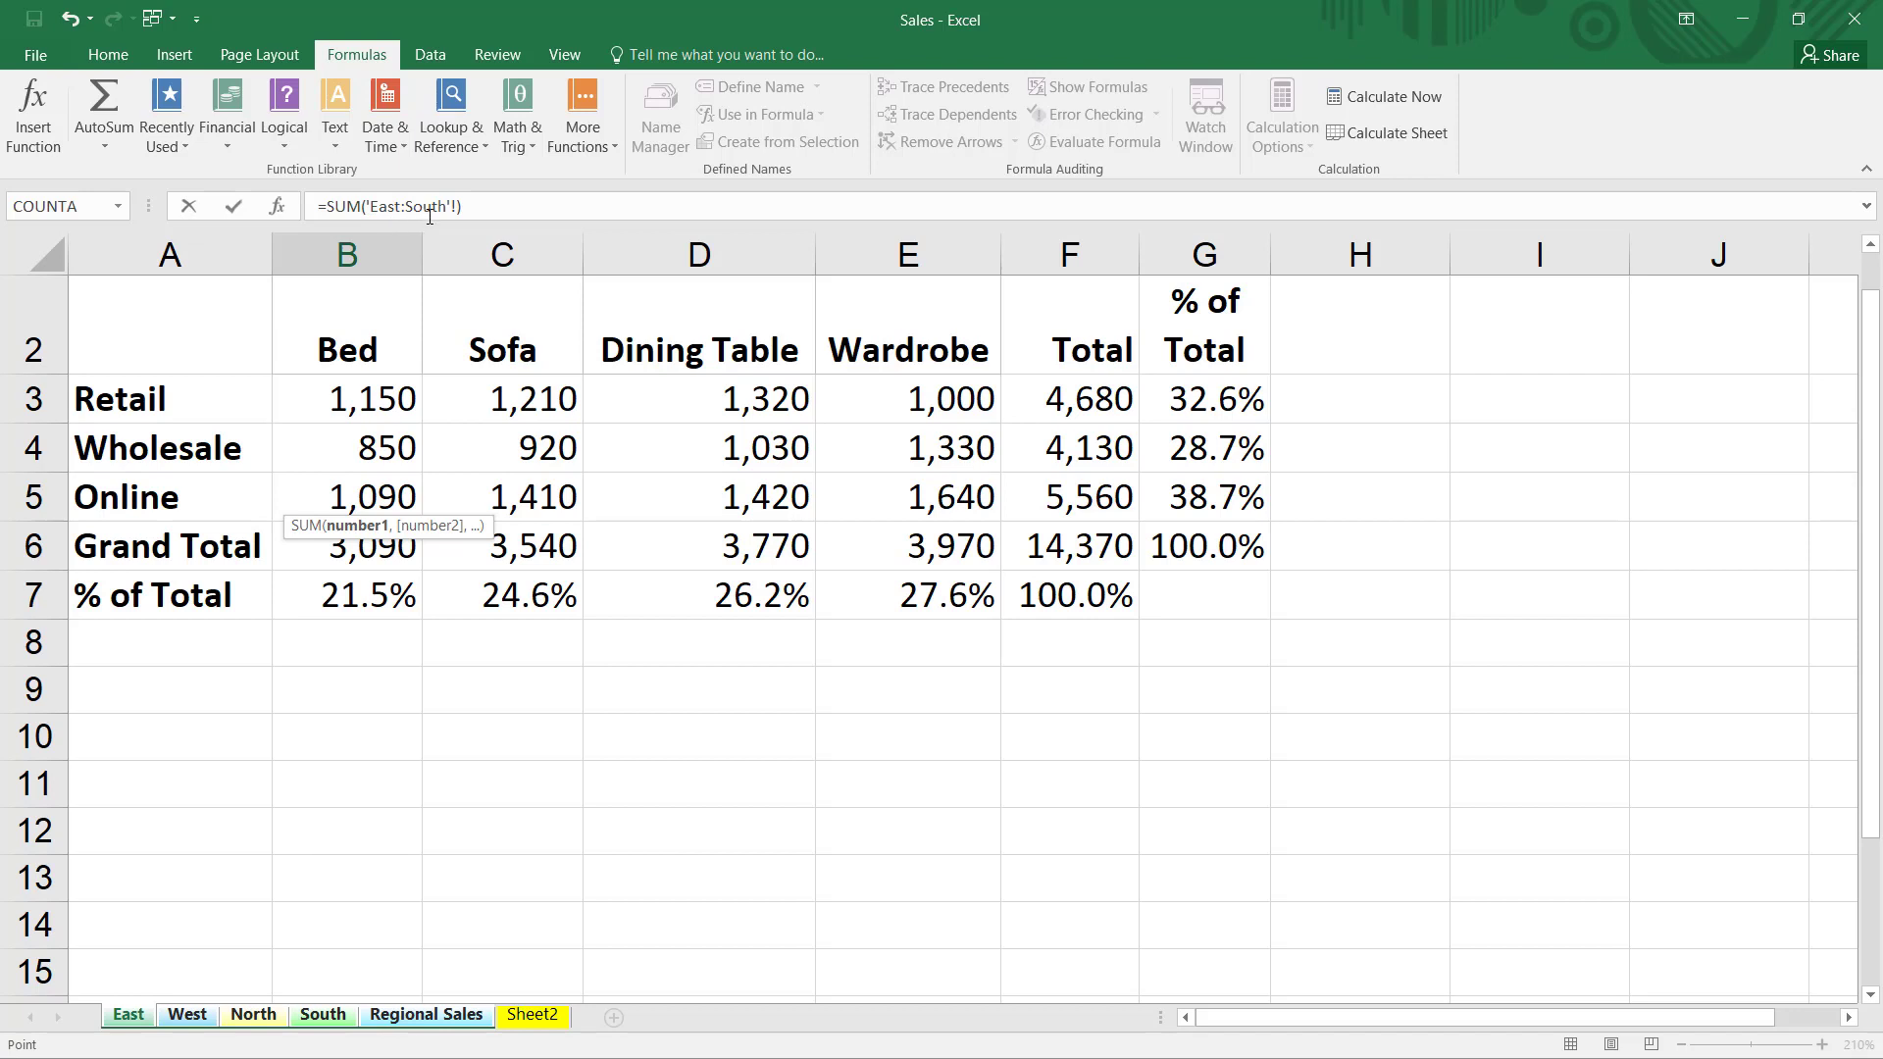
{"action": "left_click", "coordinate": [1105, 409]}
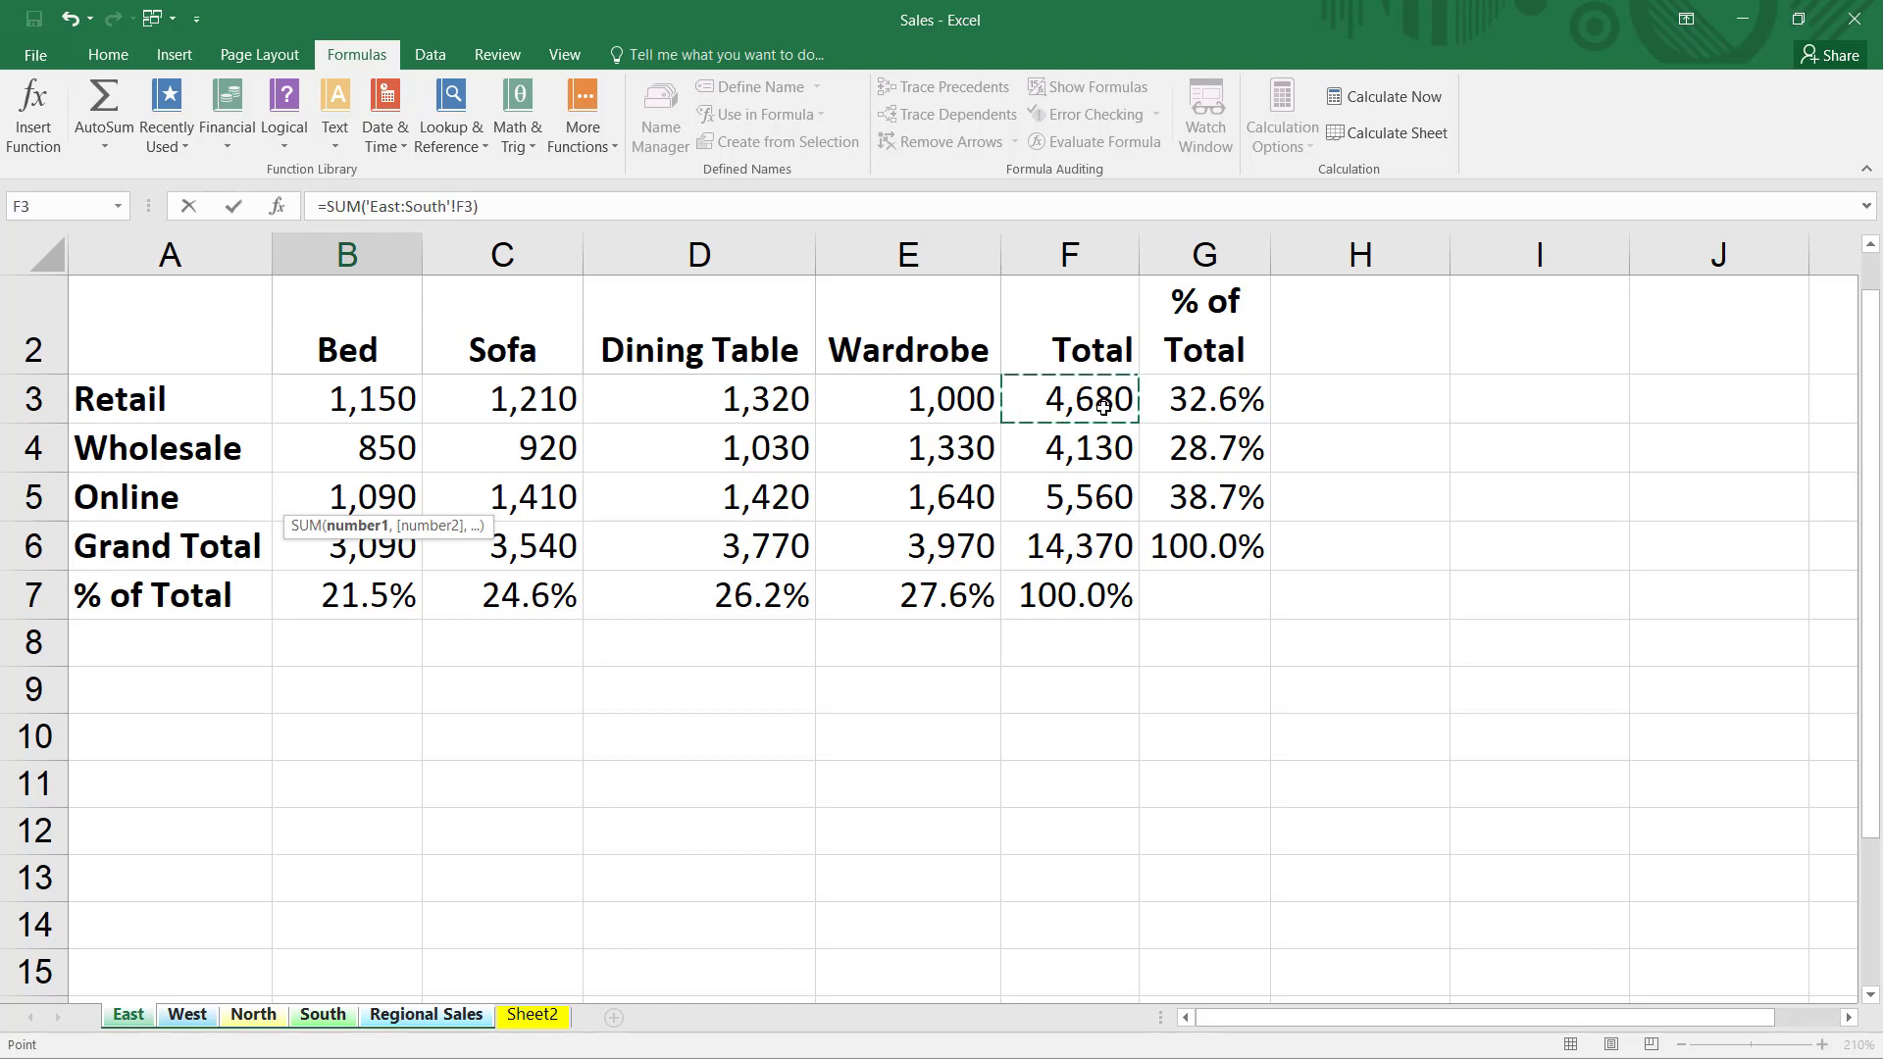
{"action": "key", "text": "Return"}
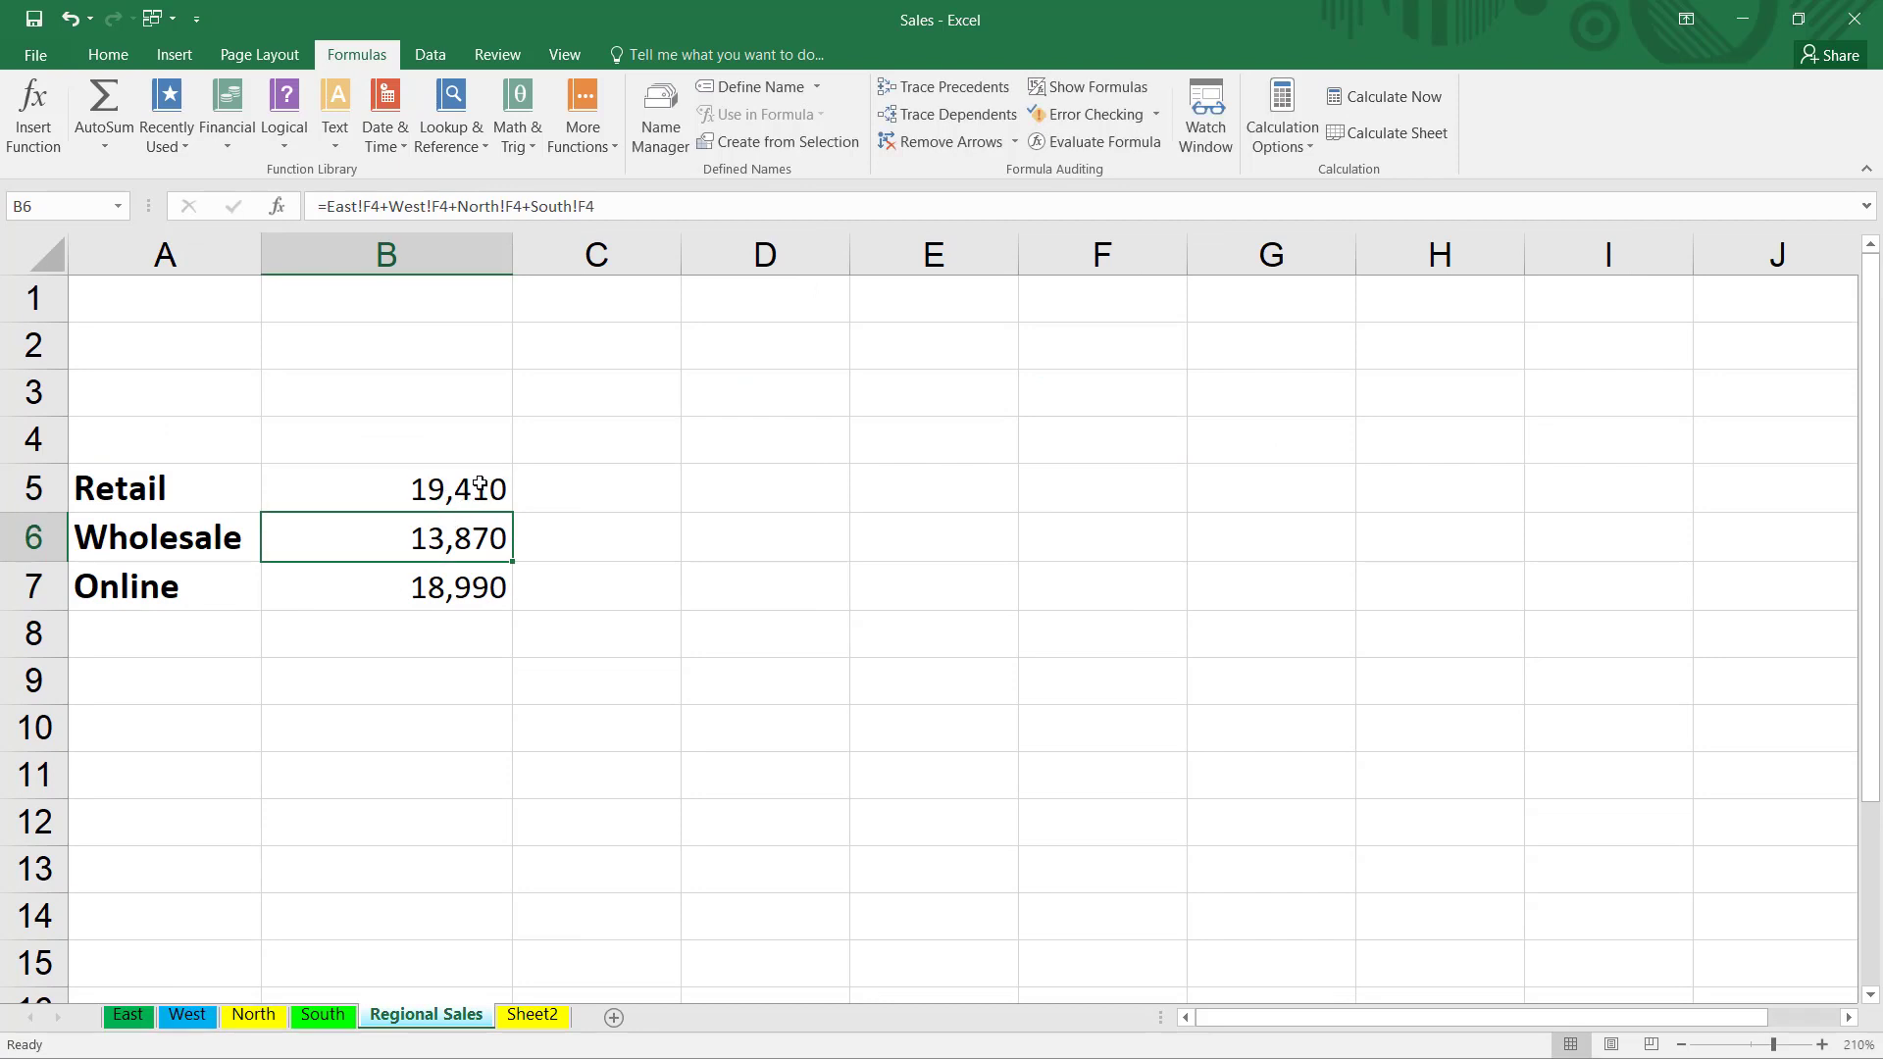
Step: Display the formulas in Regional Sales and compare the SUM in B5 with the addition formula in B6
{"action": "left_click", "coordinate": [1103, 88]}
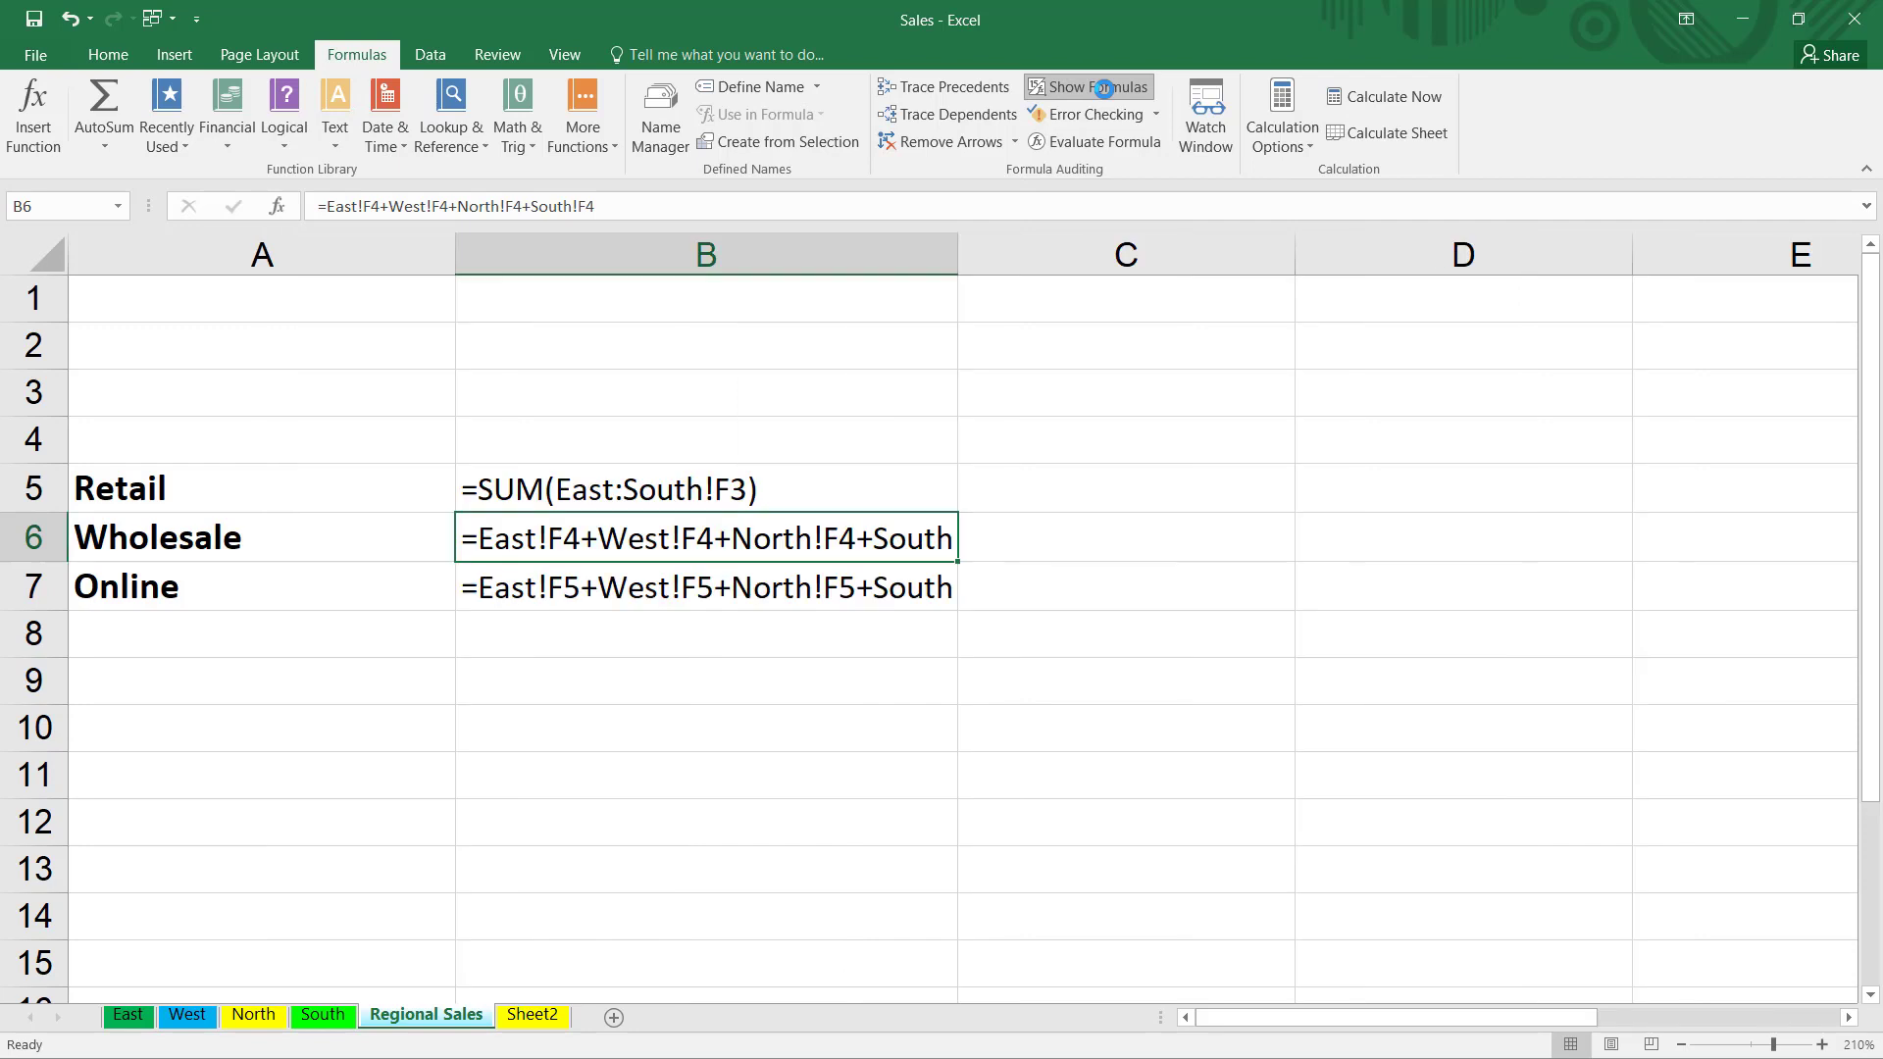
{"action": "left_click", "coordinate": [614, 496]}
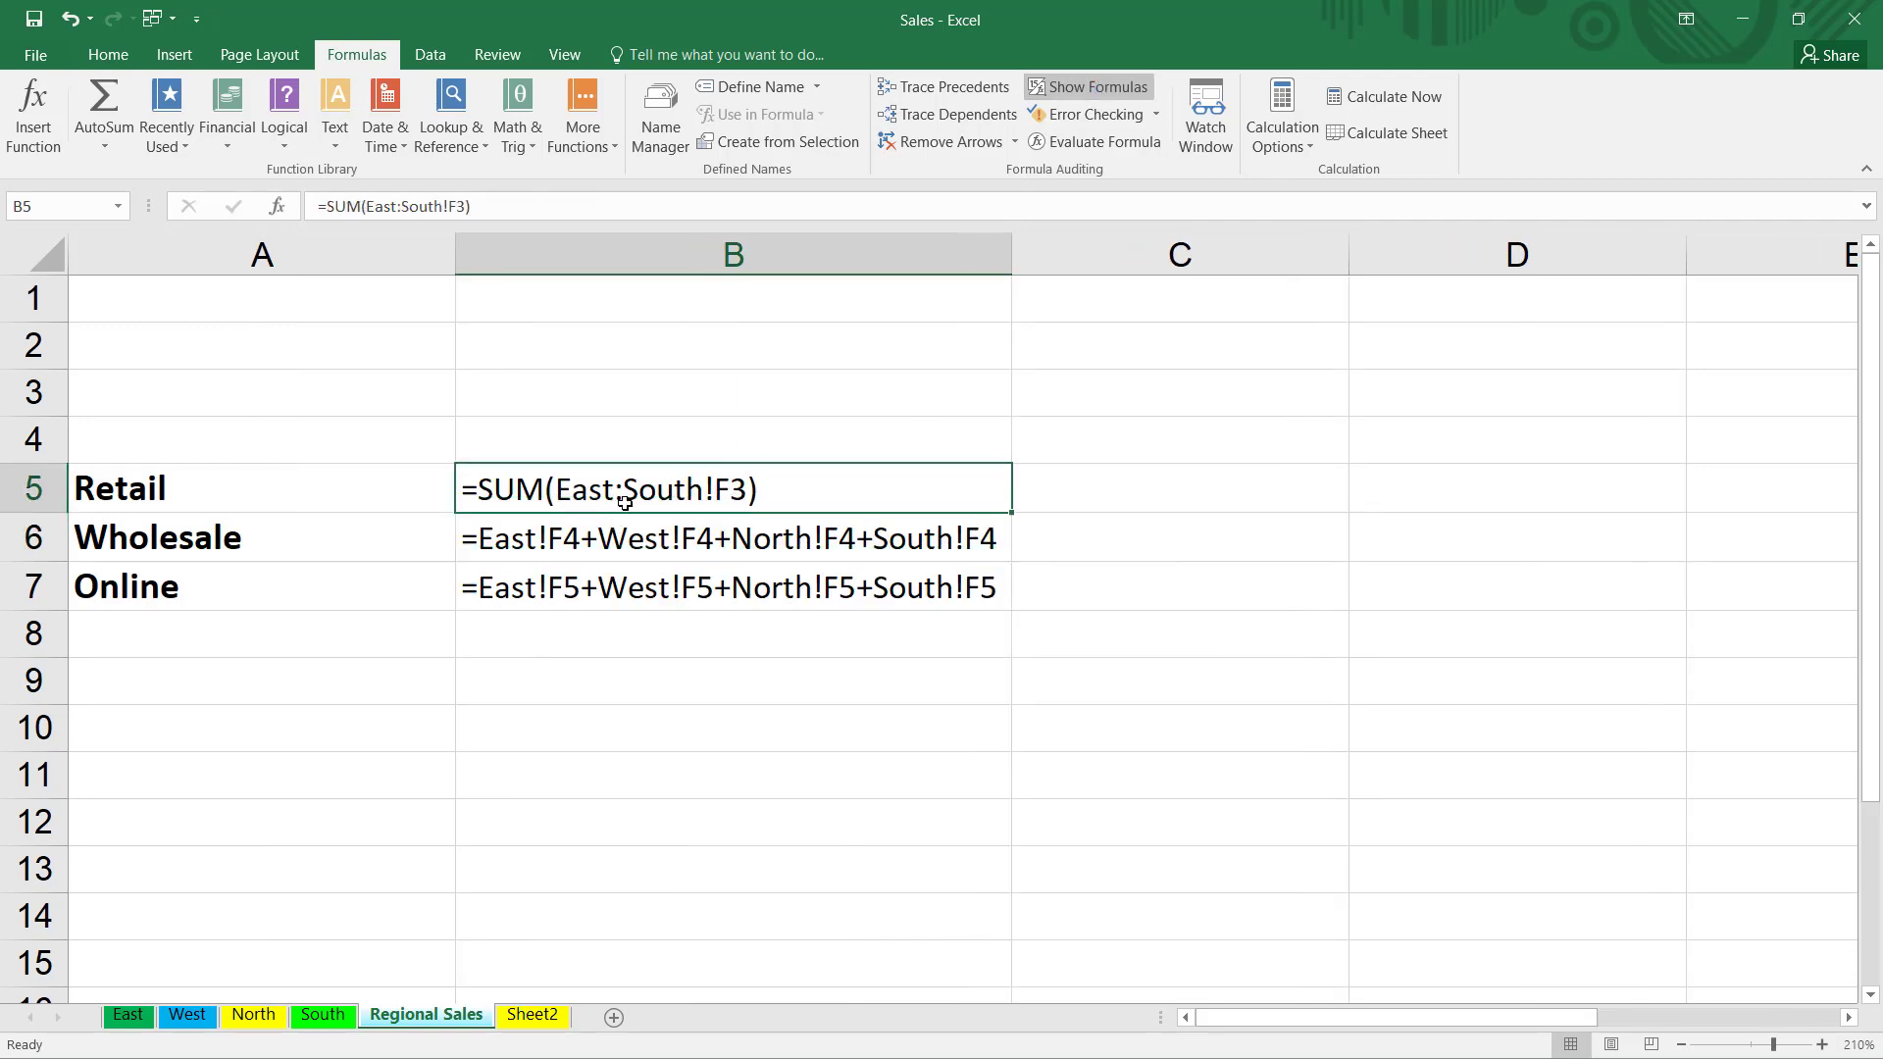
{"action": "left_click", "coordinate": [561, 550]}
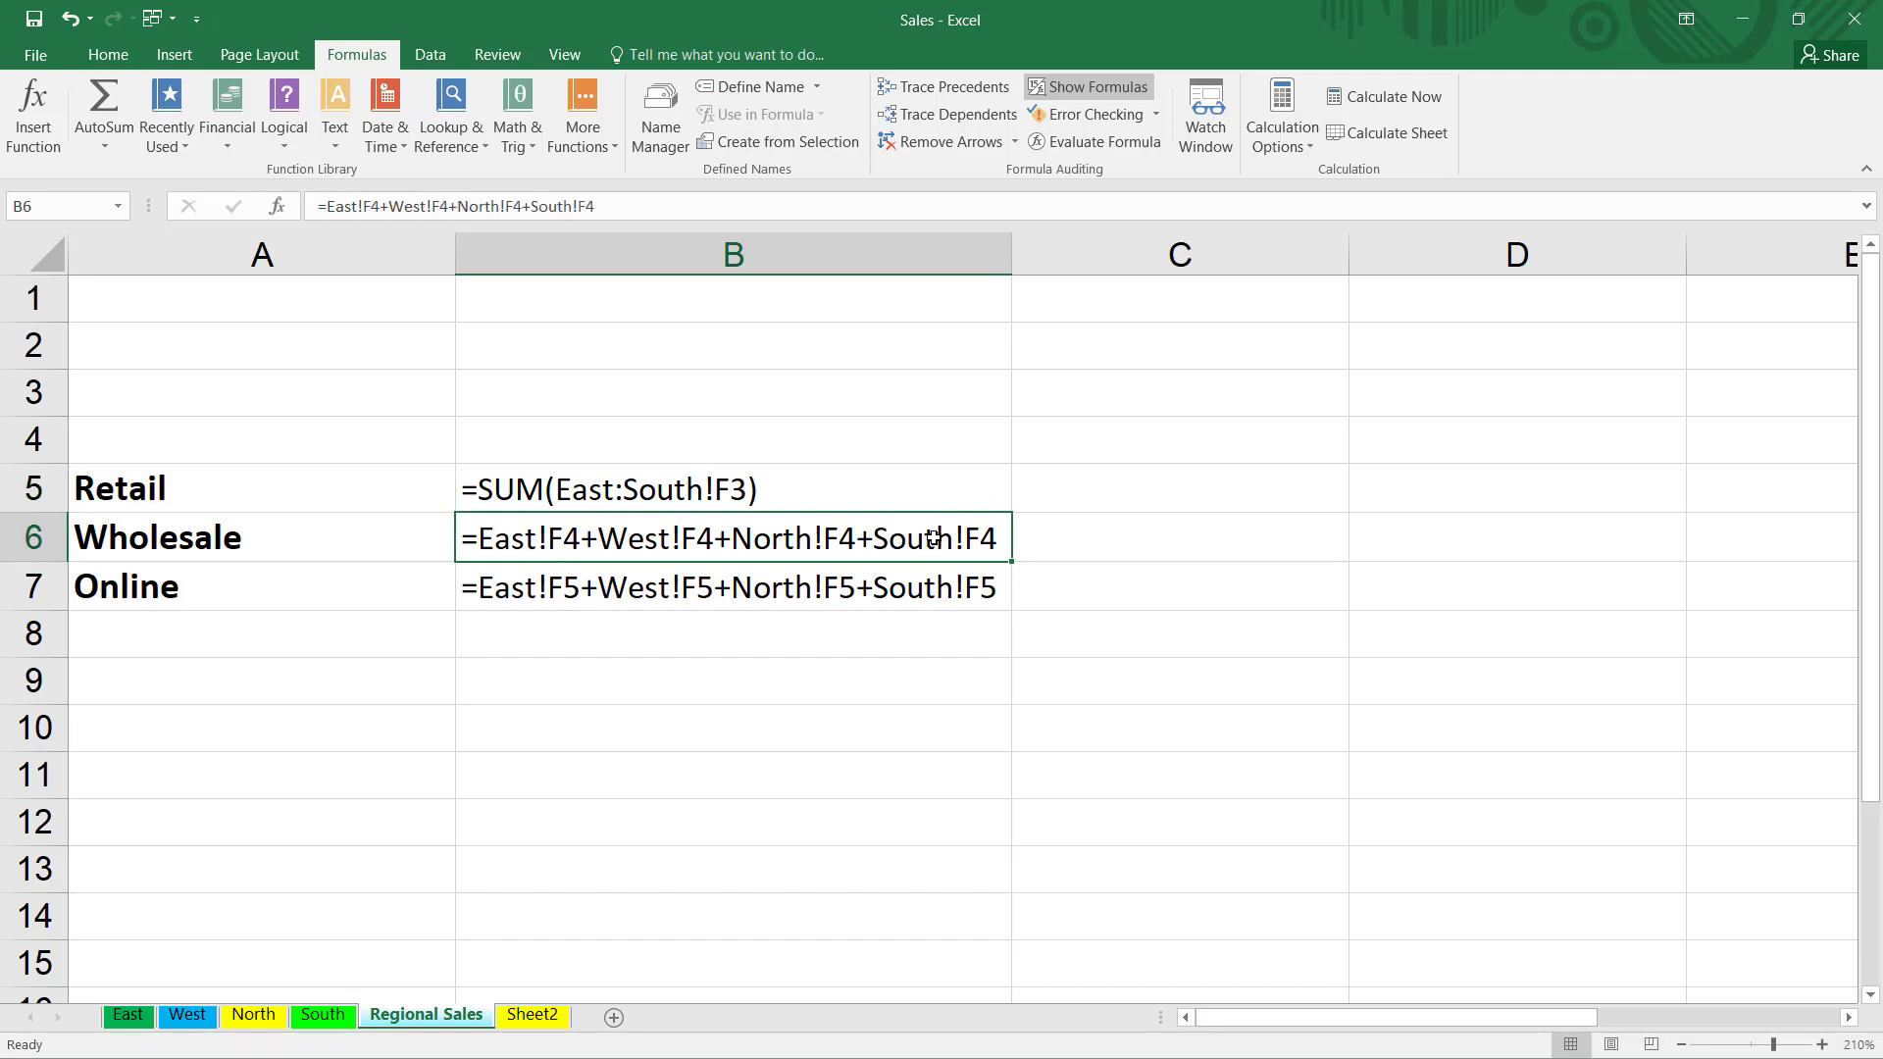
{"action": "left_click", "coordinate": [740, 487]}
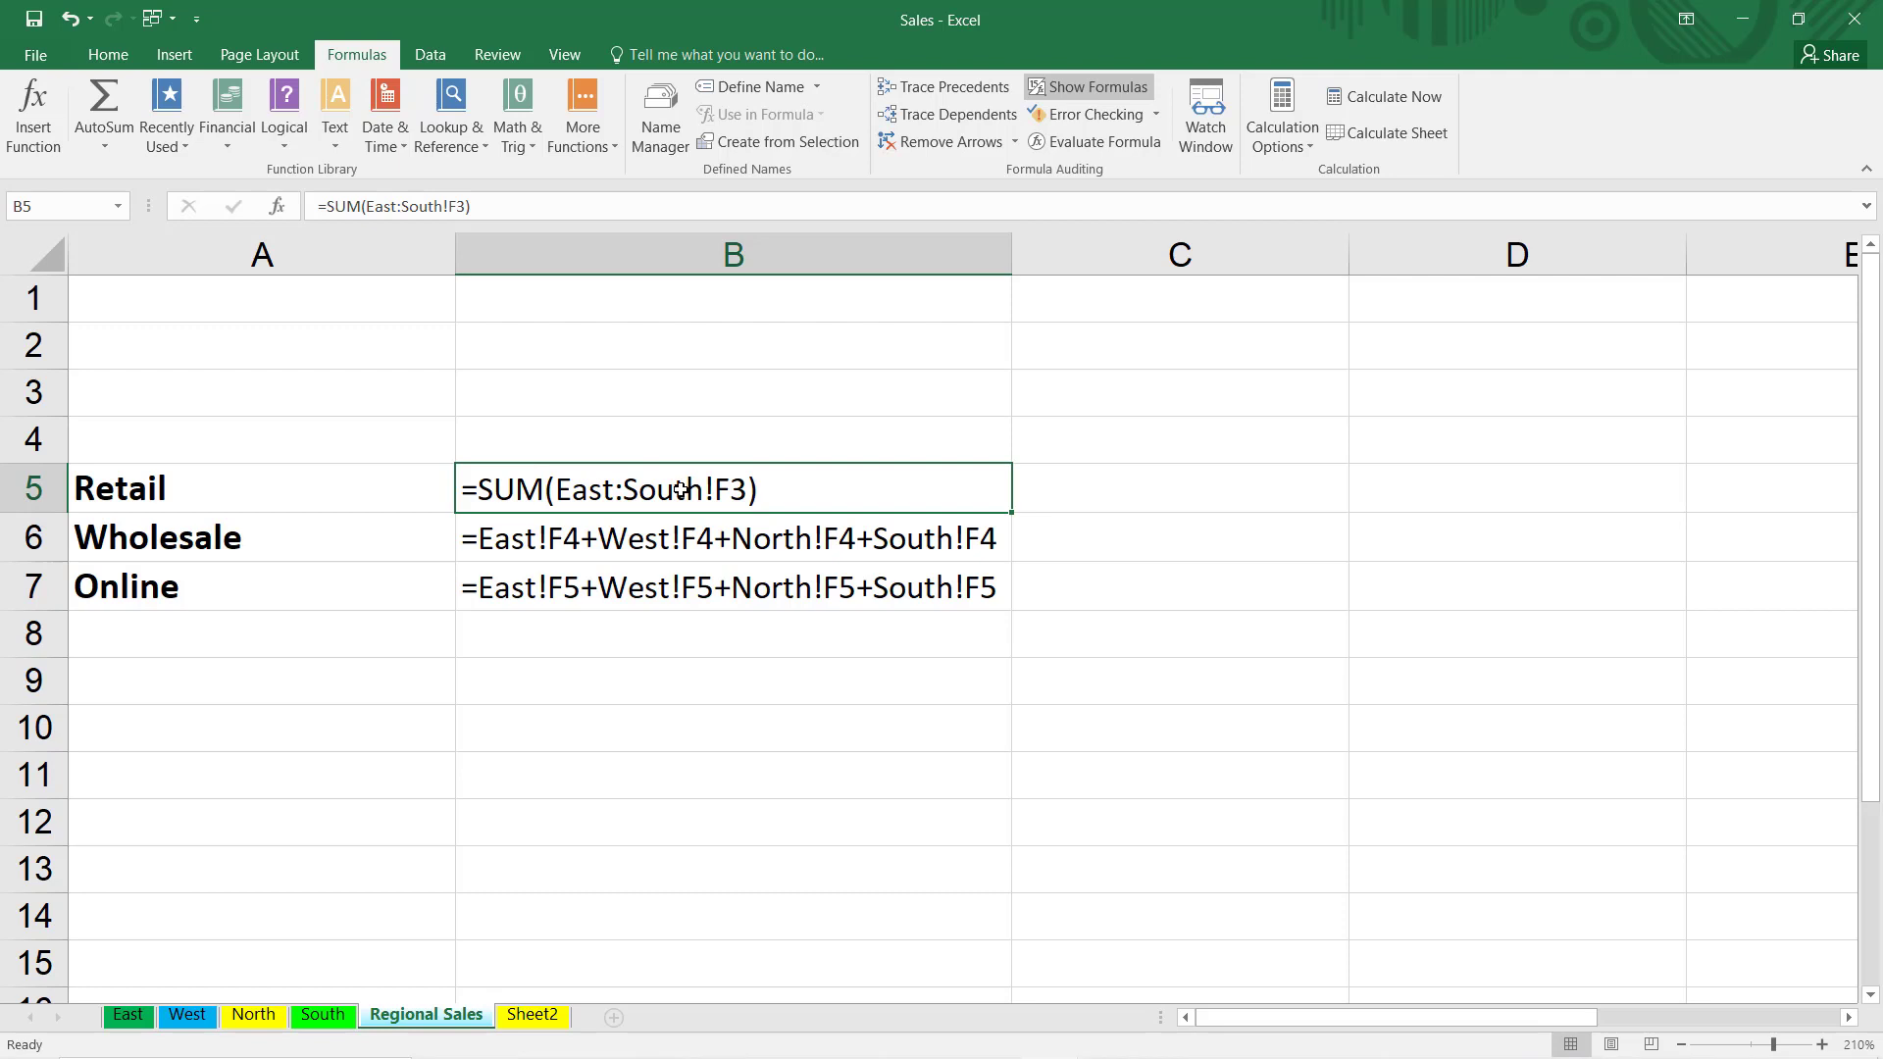
Step: Switch to the Customers workbook and start a formula in J5 under Bed with a reference to B6 on the East sheet of Sales
{"action": "left_click", "coordinate": [564, 46]}
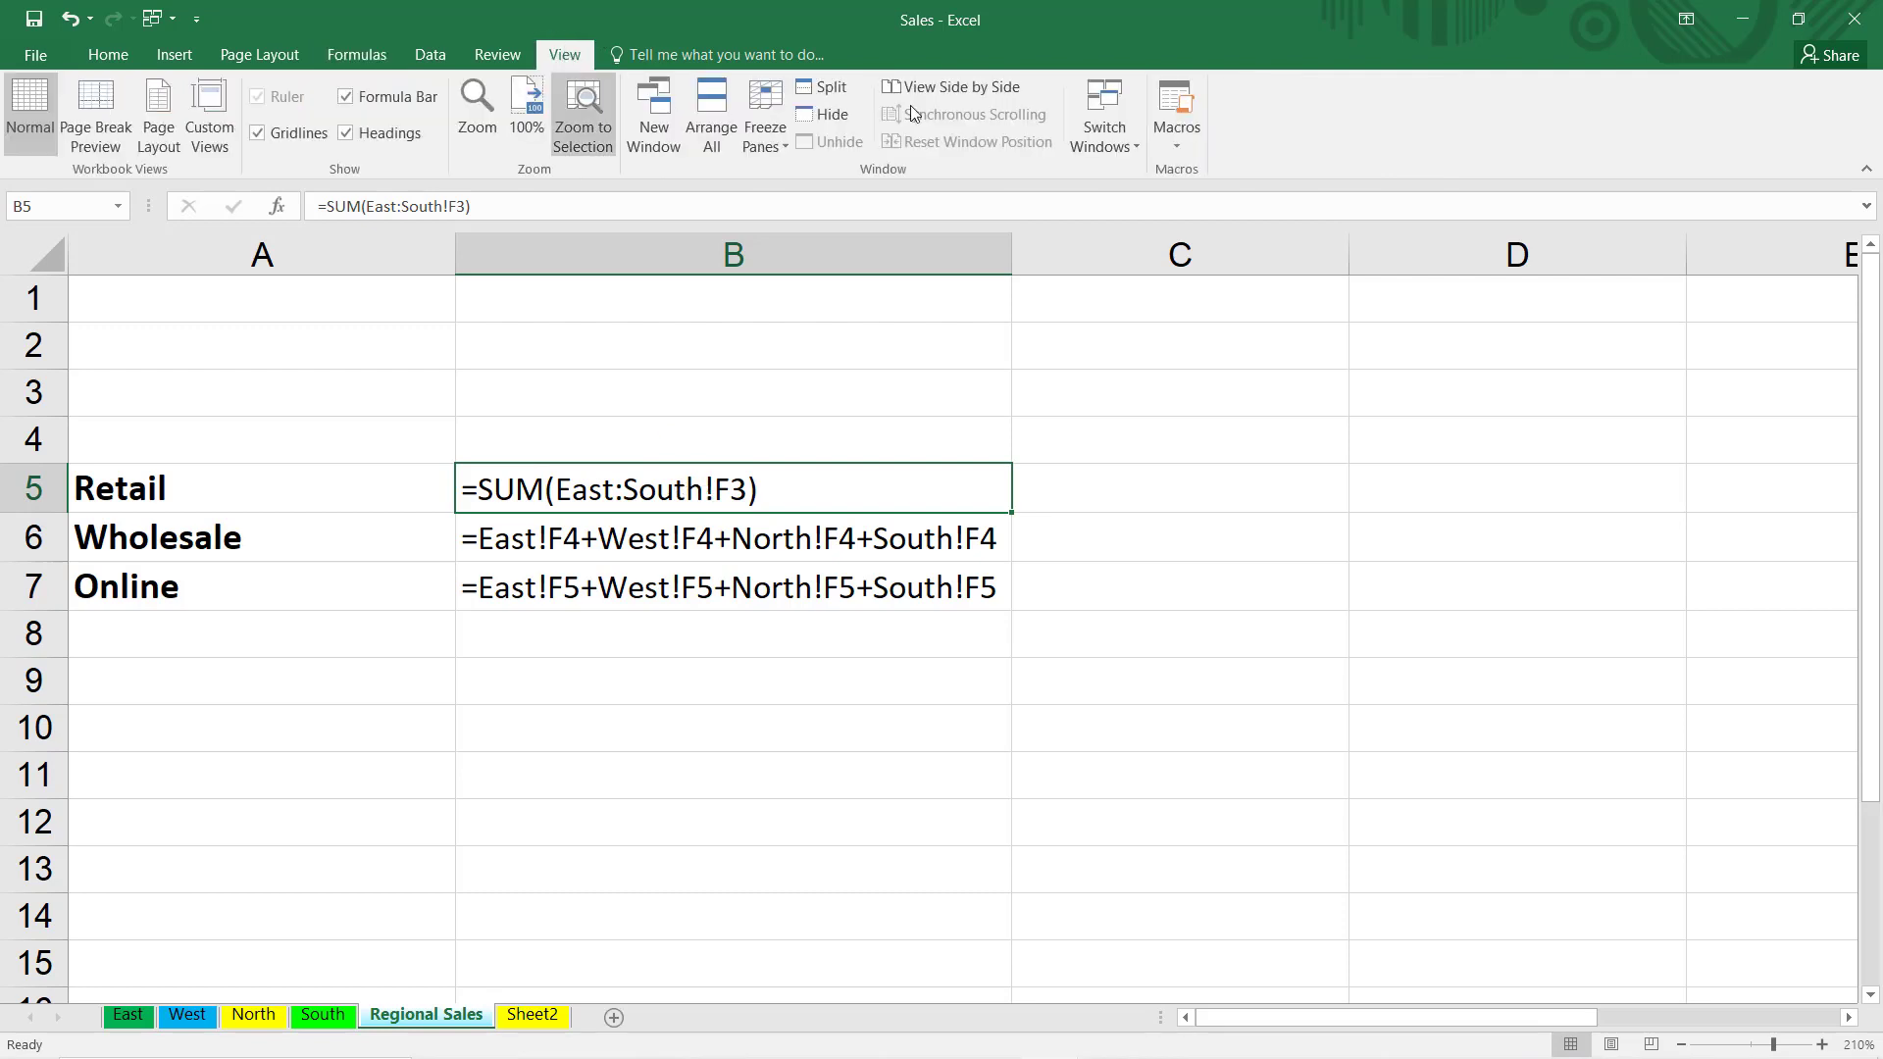
{"action": "left_click", "coordinate": [1101, 147]}
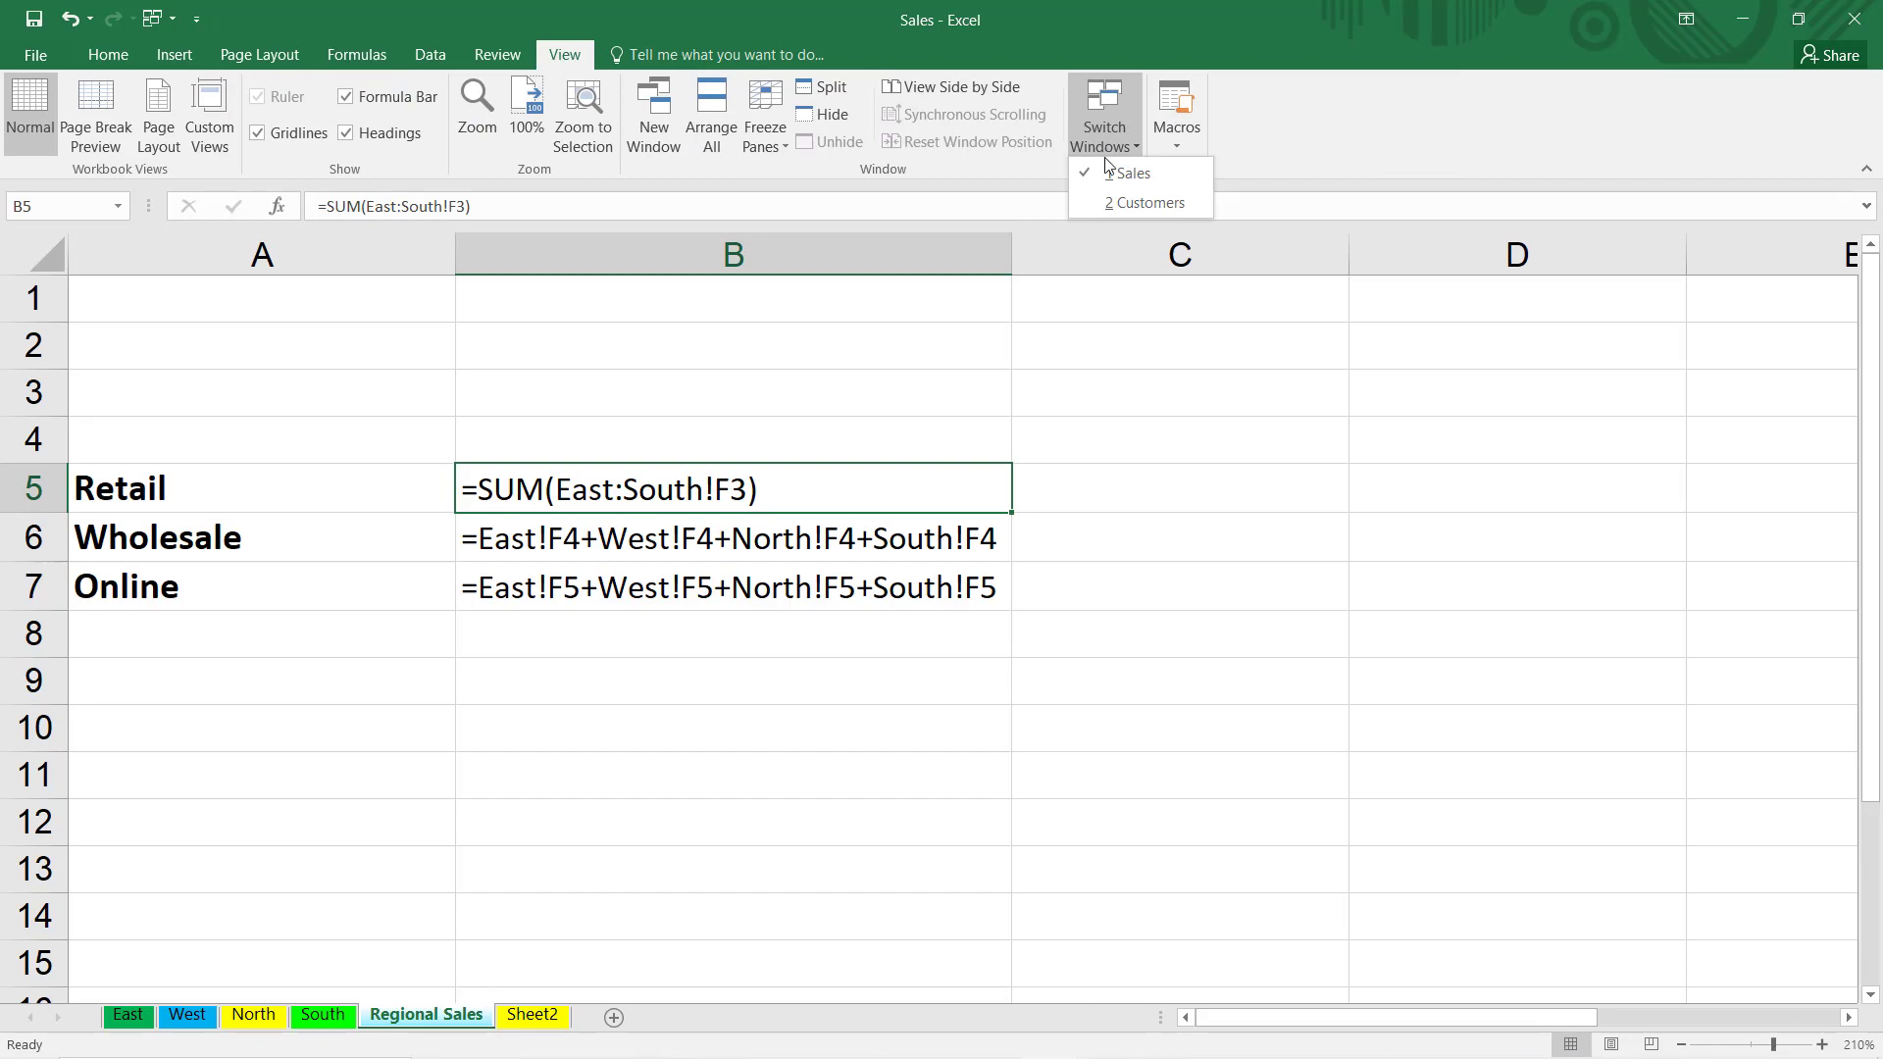
{"action": "left_click", "coordinate": [1122, 203]}
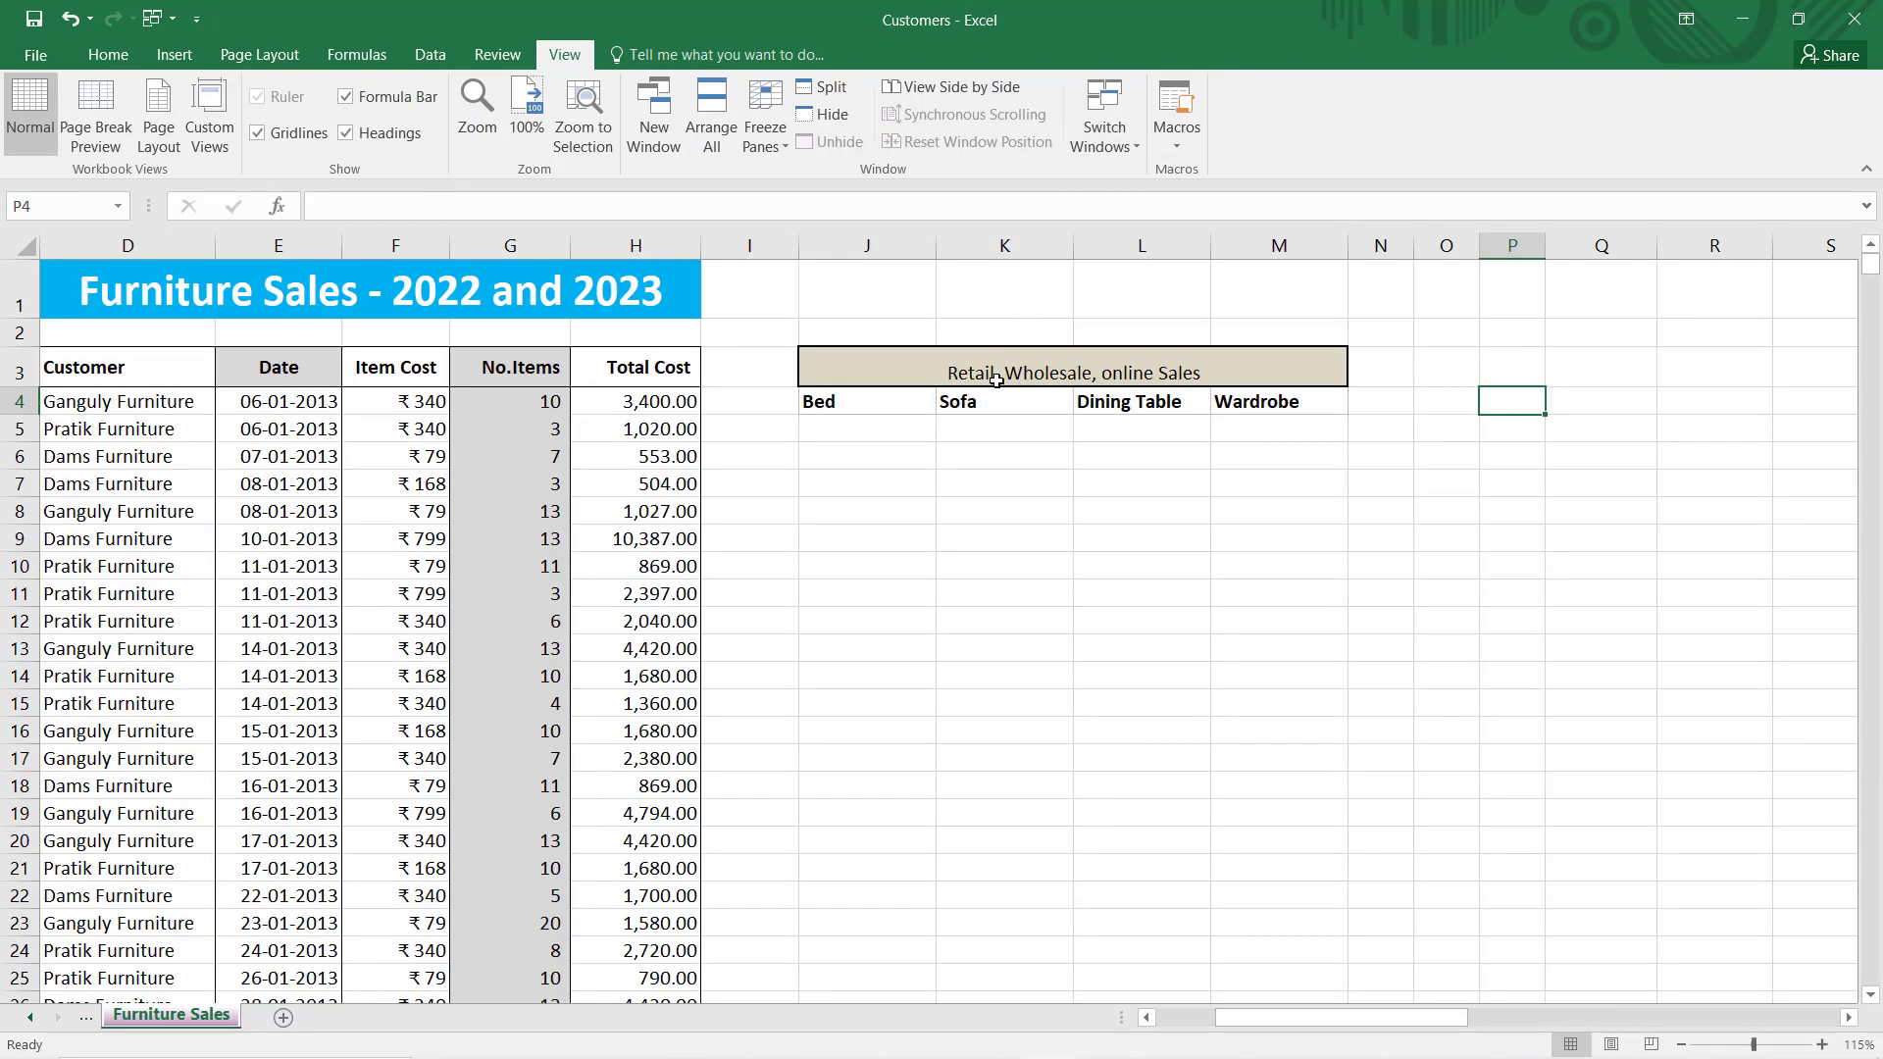
{"action": "left_click", "coordinate": [834, 402]}
{"action": "left_click", "coordinate": [840, 427]}
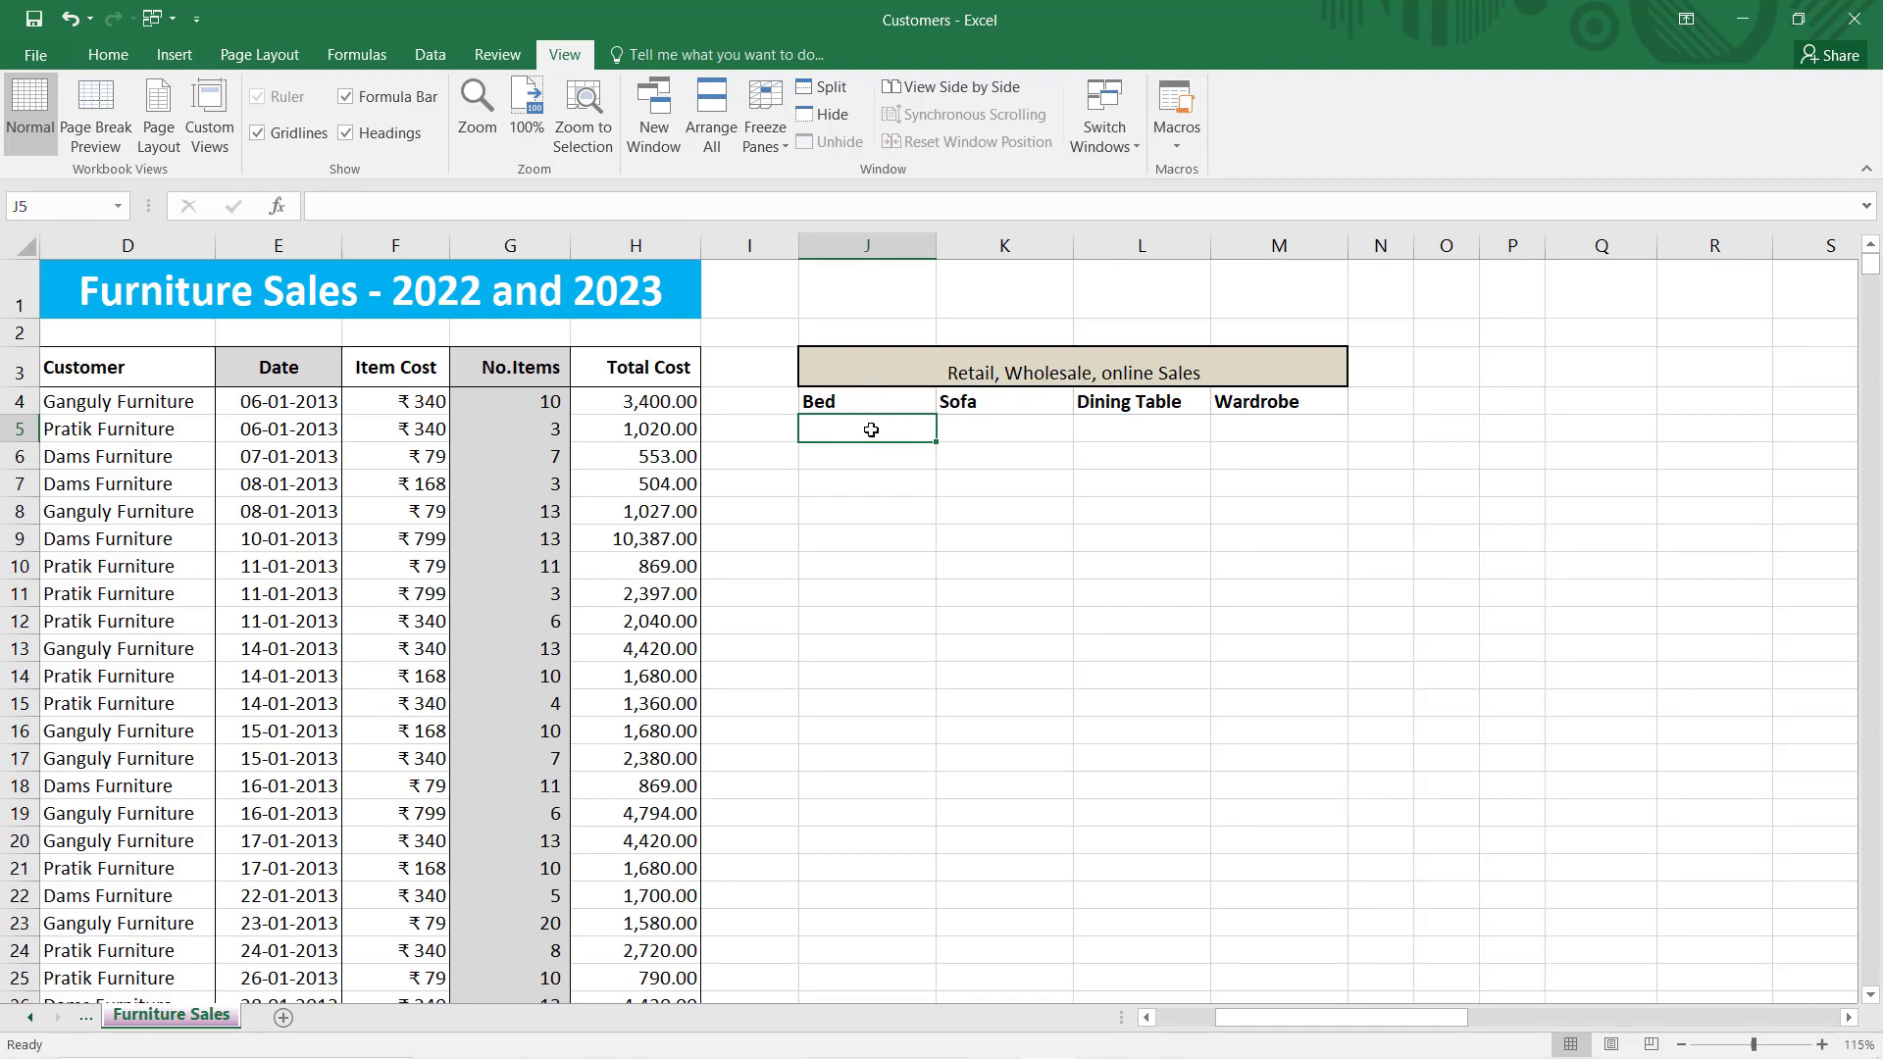
{"action": "type", "text": "="}
{"action": "left_click", "coordinate": [1136, 137]}
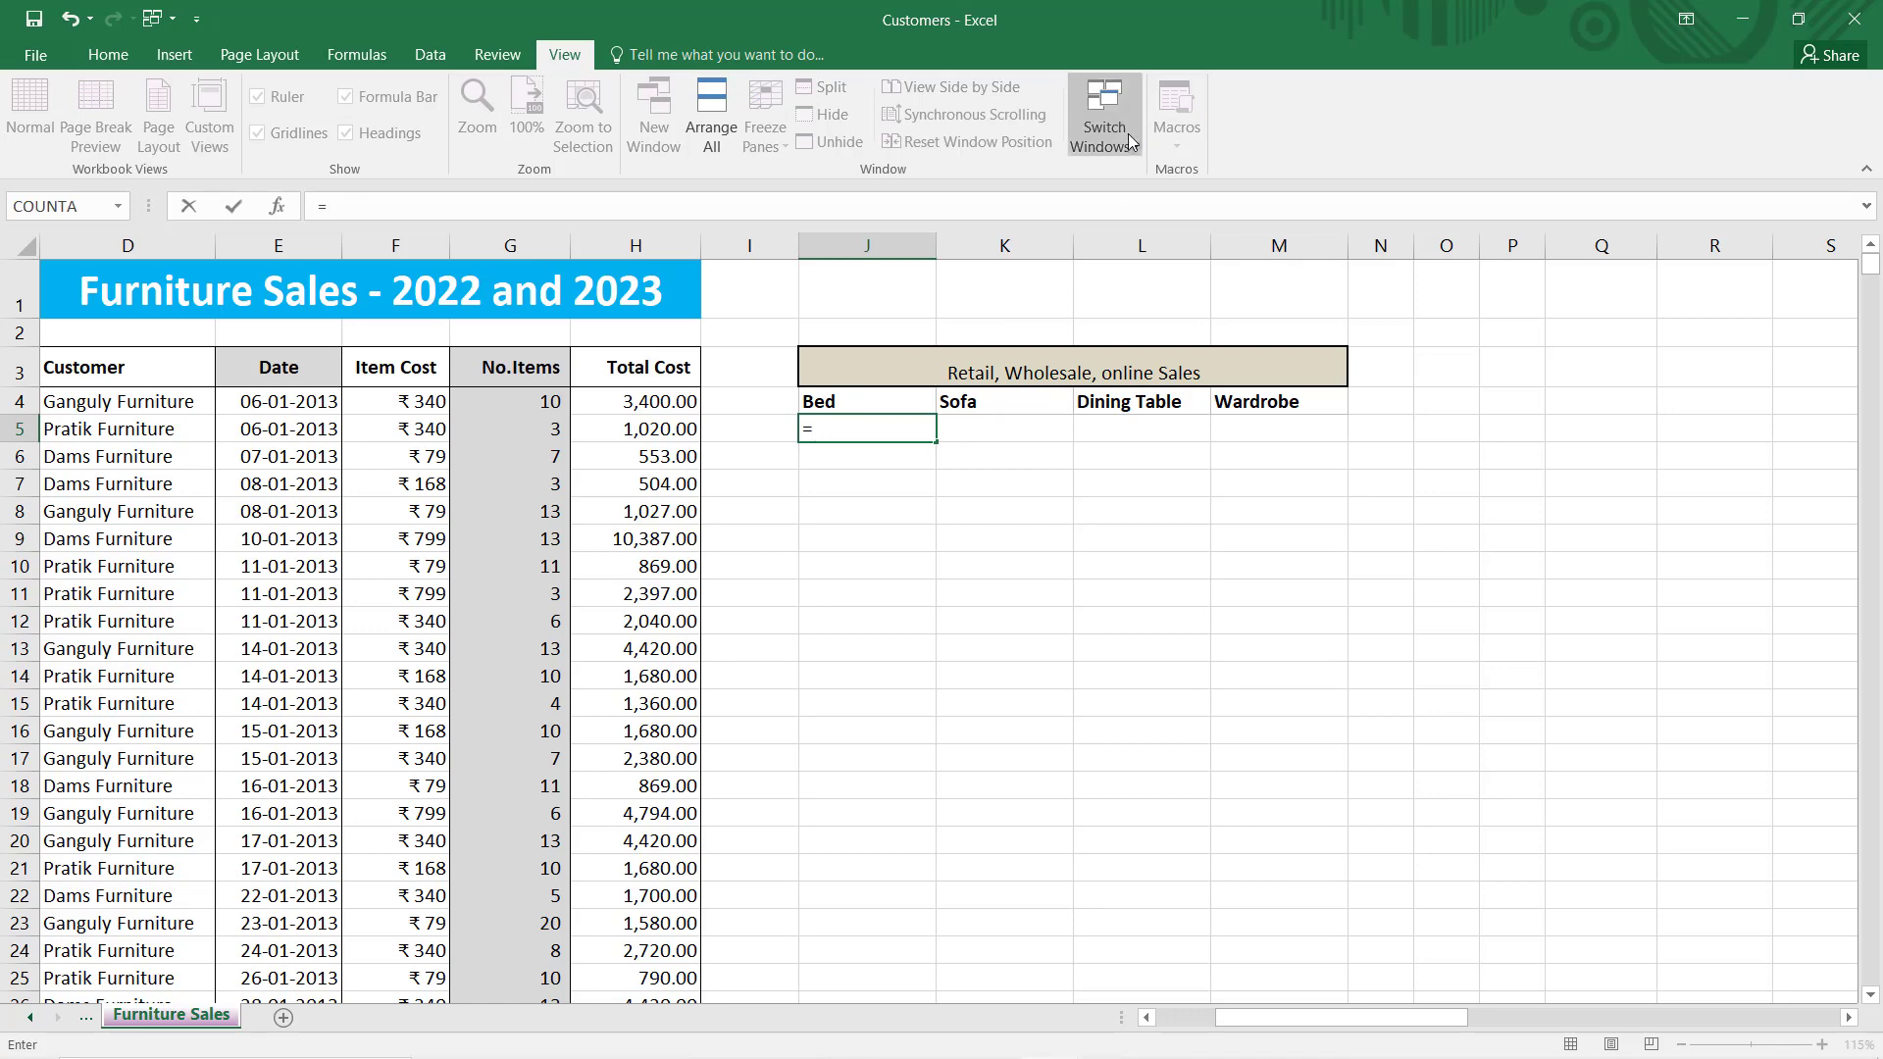
{"action": "left_click", "coordinate": [1134, 176]}
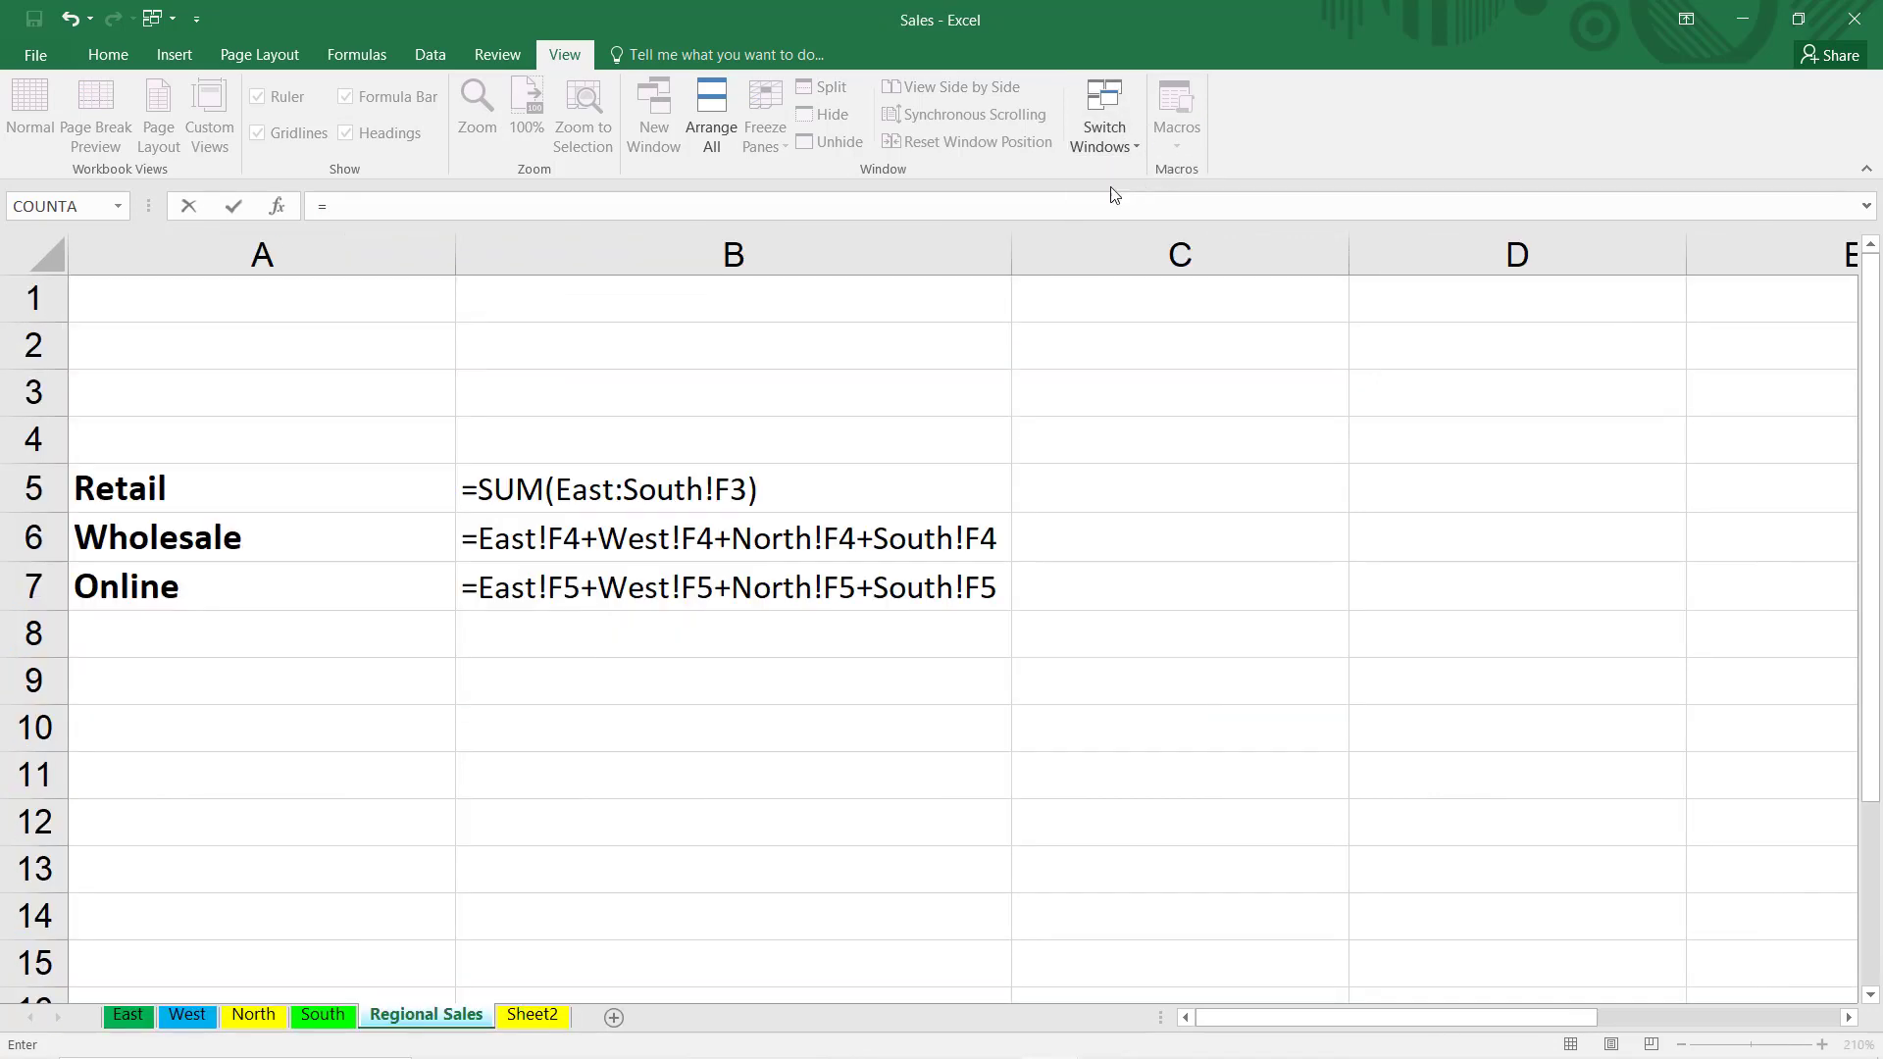
{"action": "left_click", "coordinate": [132, 1018]}
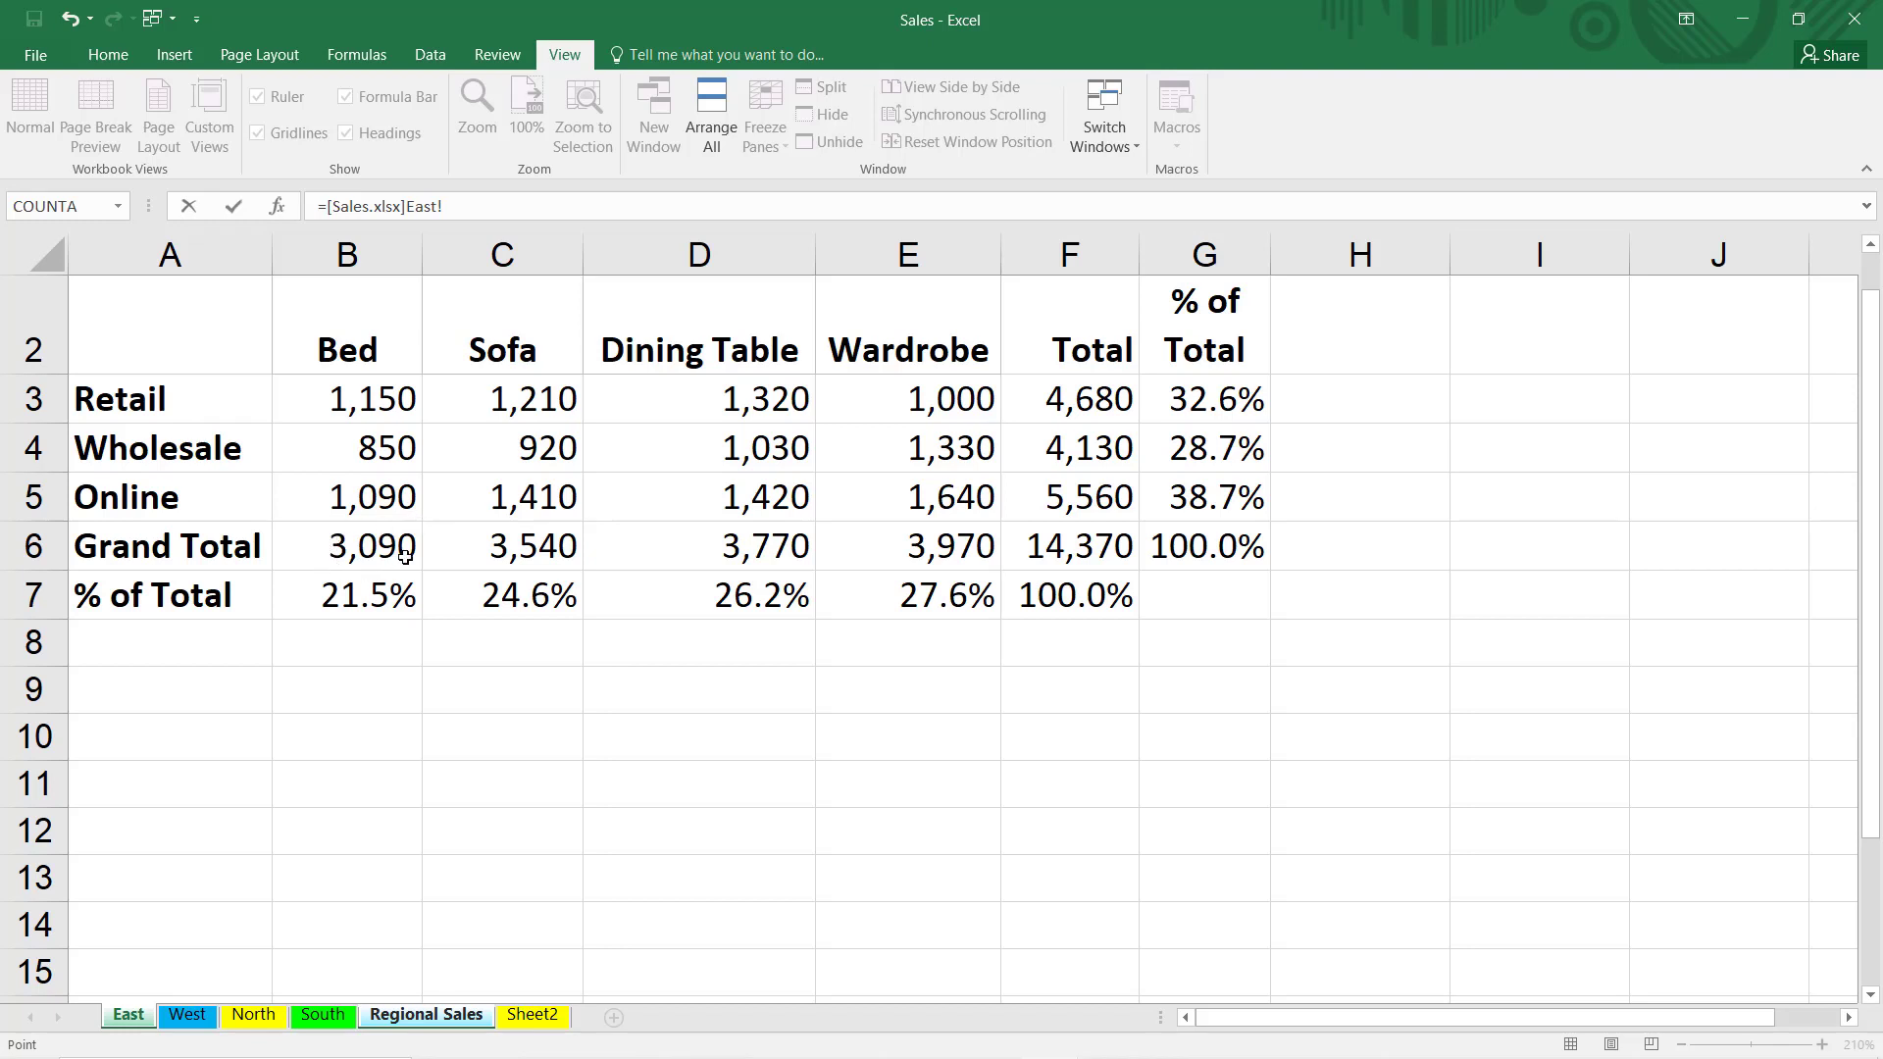
{"action": "left_click", "coordinate": [371, 543]}
Step: Complete the J5 formula by adding cell B6 from the West, North and South sheets of the Sales workbook
{"action": "type", "text": "+"}
{"action": "left_click", "coordinate": [187, 1017]}
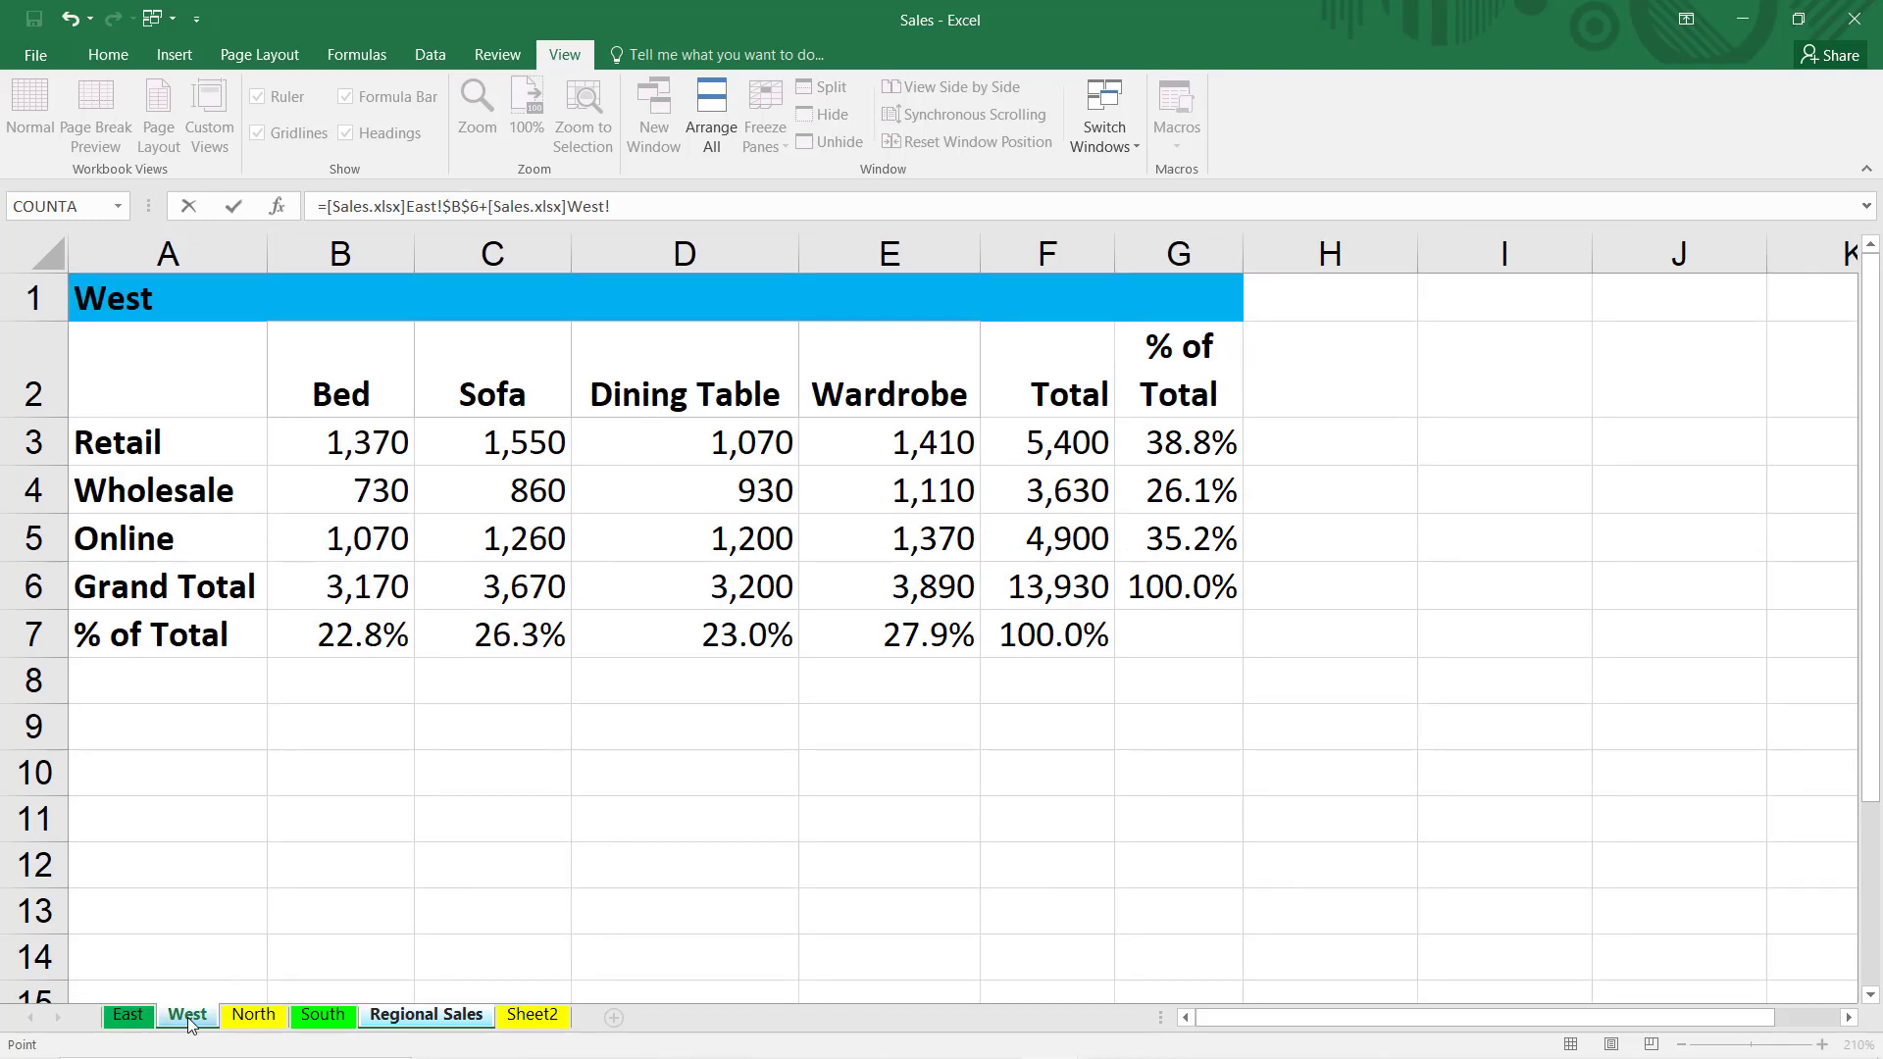
{"action": "left_click", "coordinate": [363, 589]}
{"action": "type", "text": "+"}
{"action": "left_click", "coordinate": [254, 1015]}
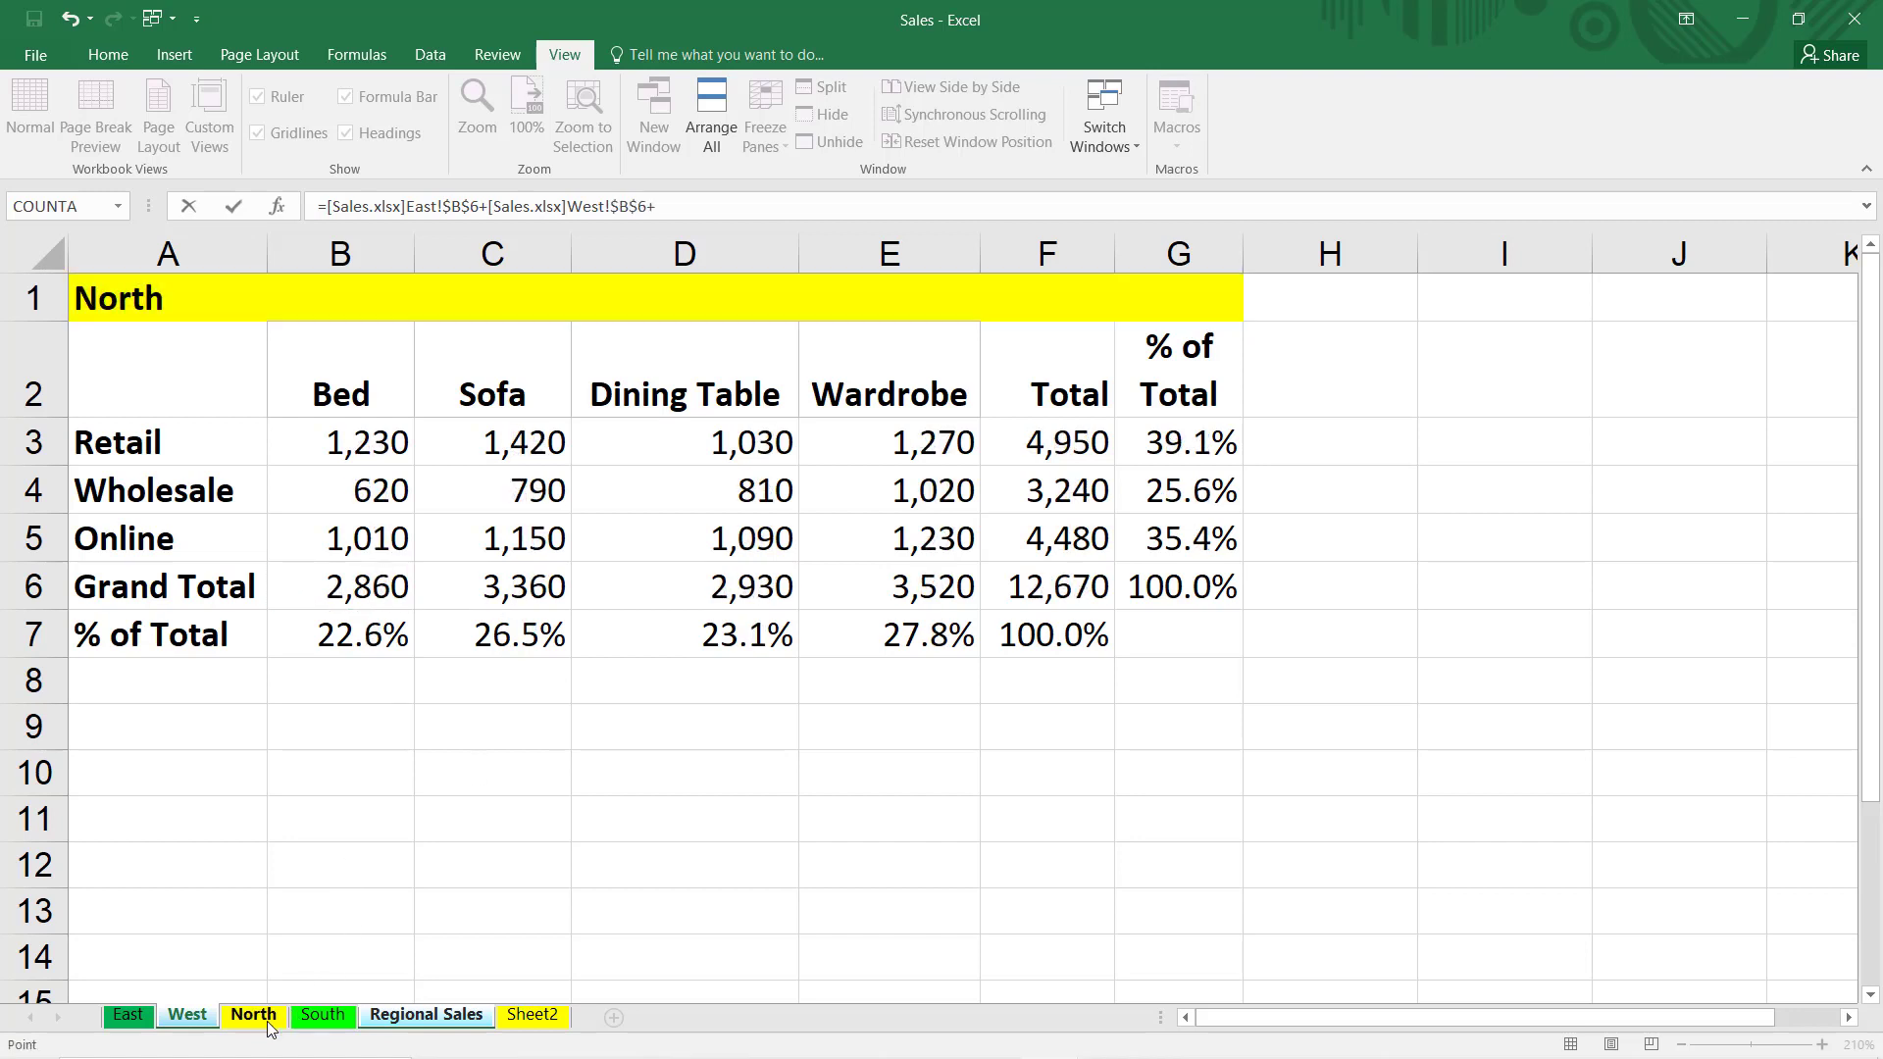
{"action": "left_click", "coordinate": [344, 589]}
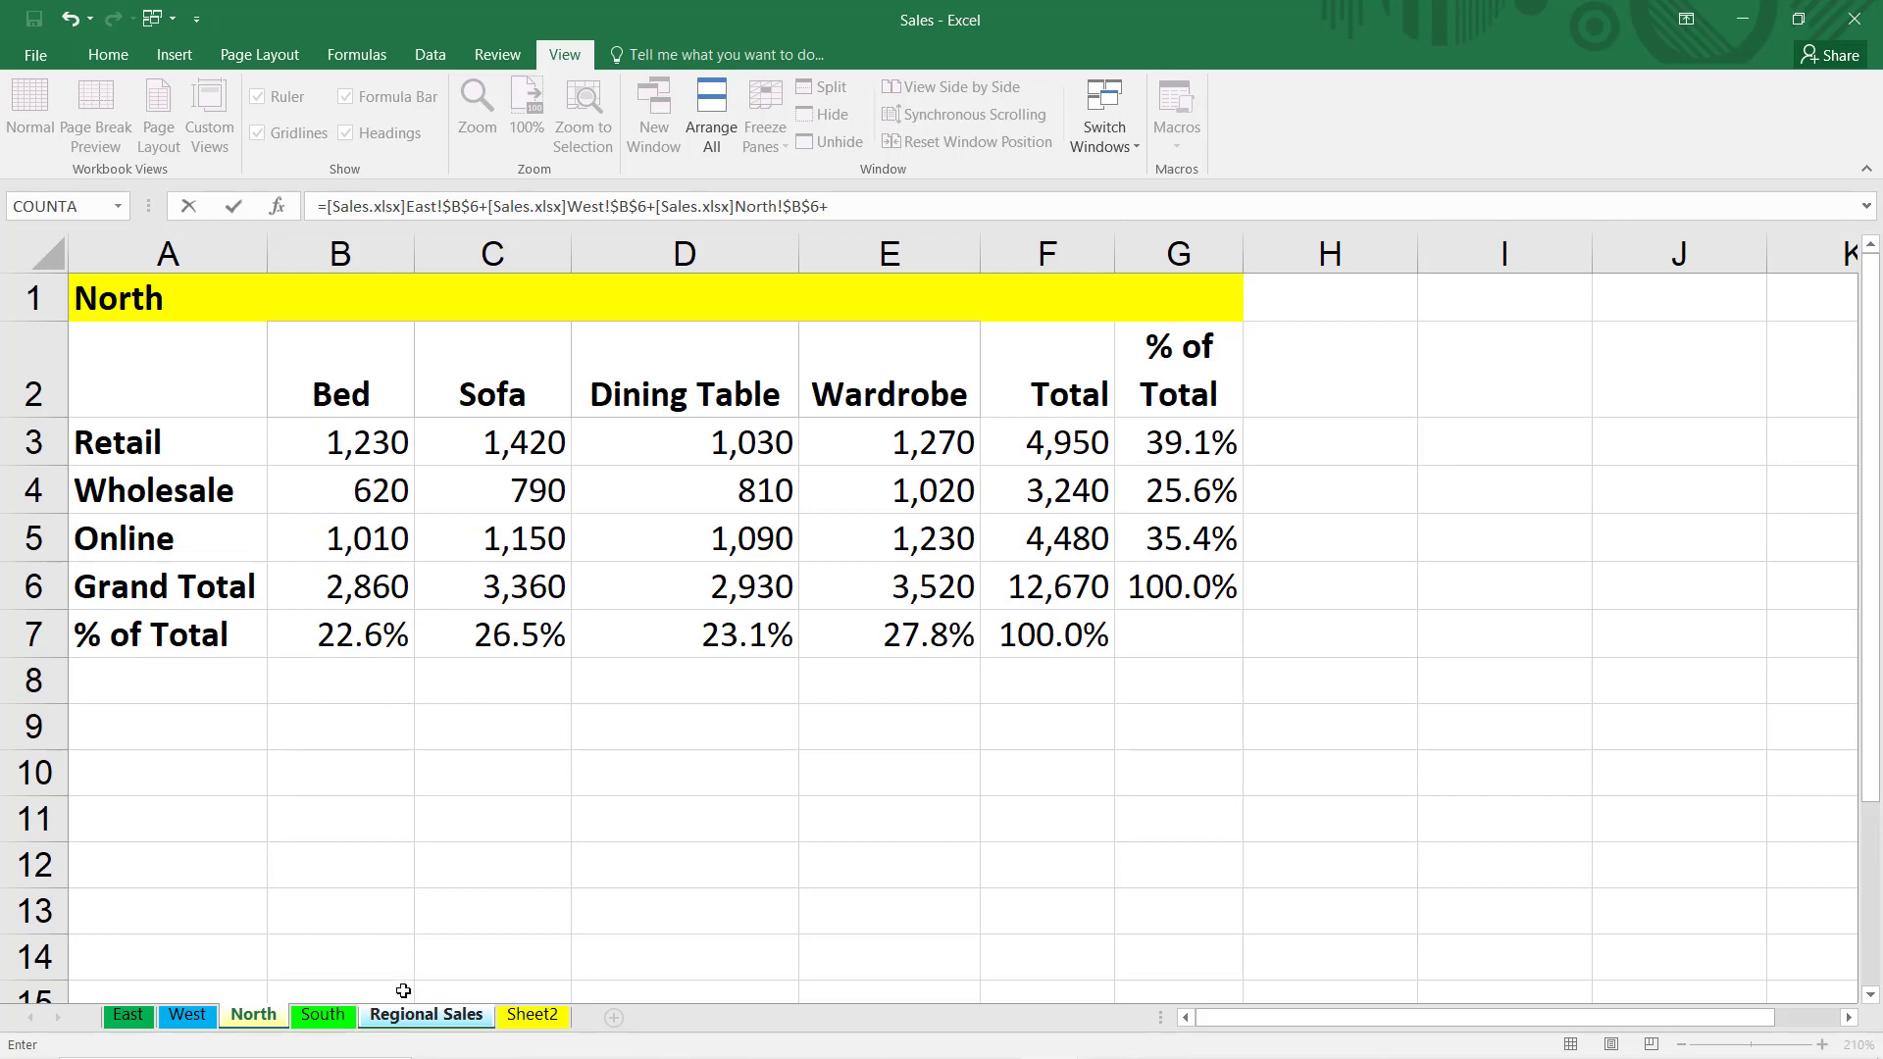
{"action": "left_click", "coordinate": [332, 1020]}
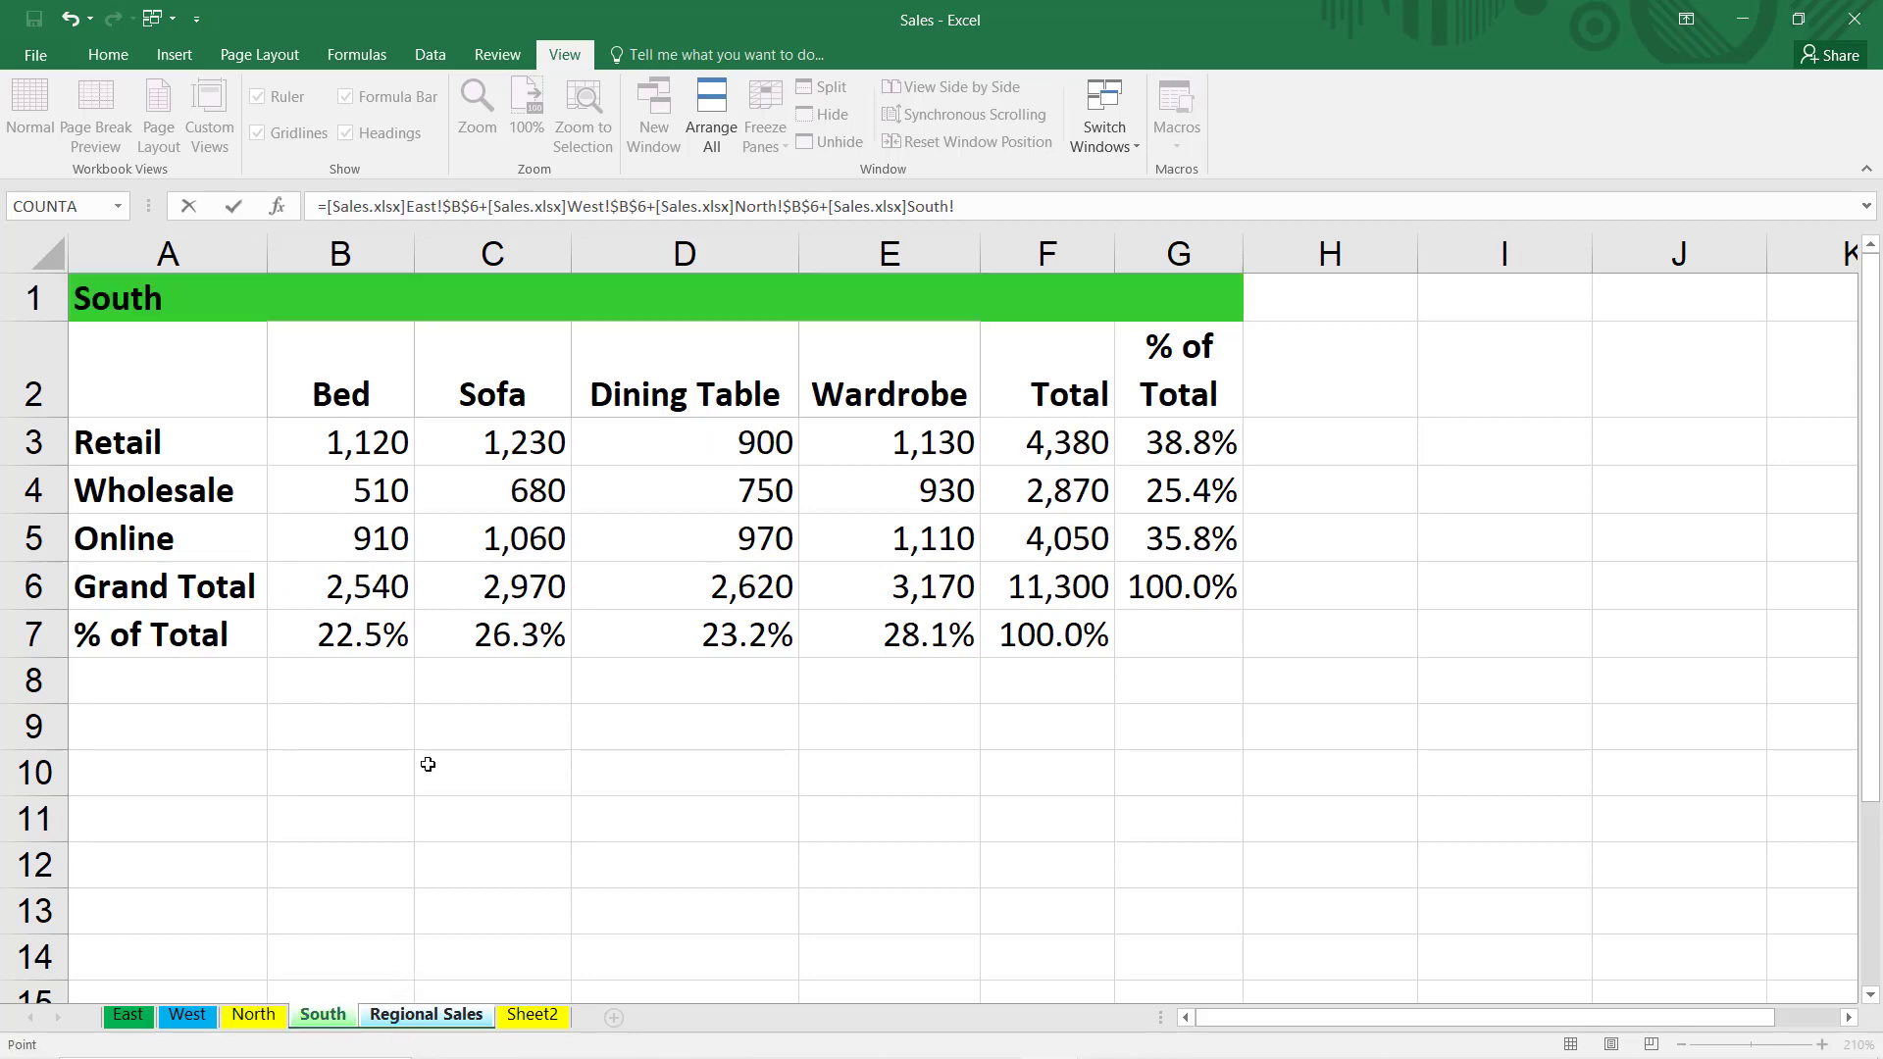
{"action": "left_click", "coordinate": [342, 589]}
{"action": "key", "text": "Return"}
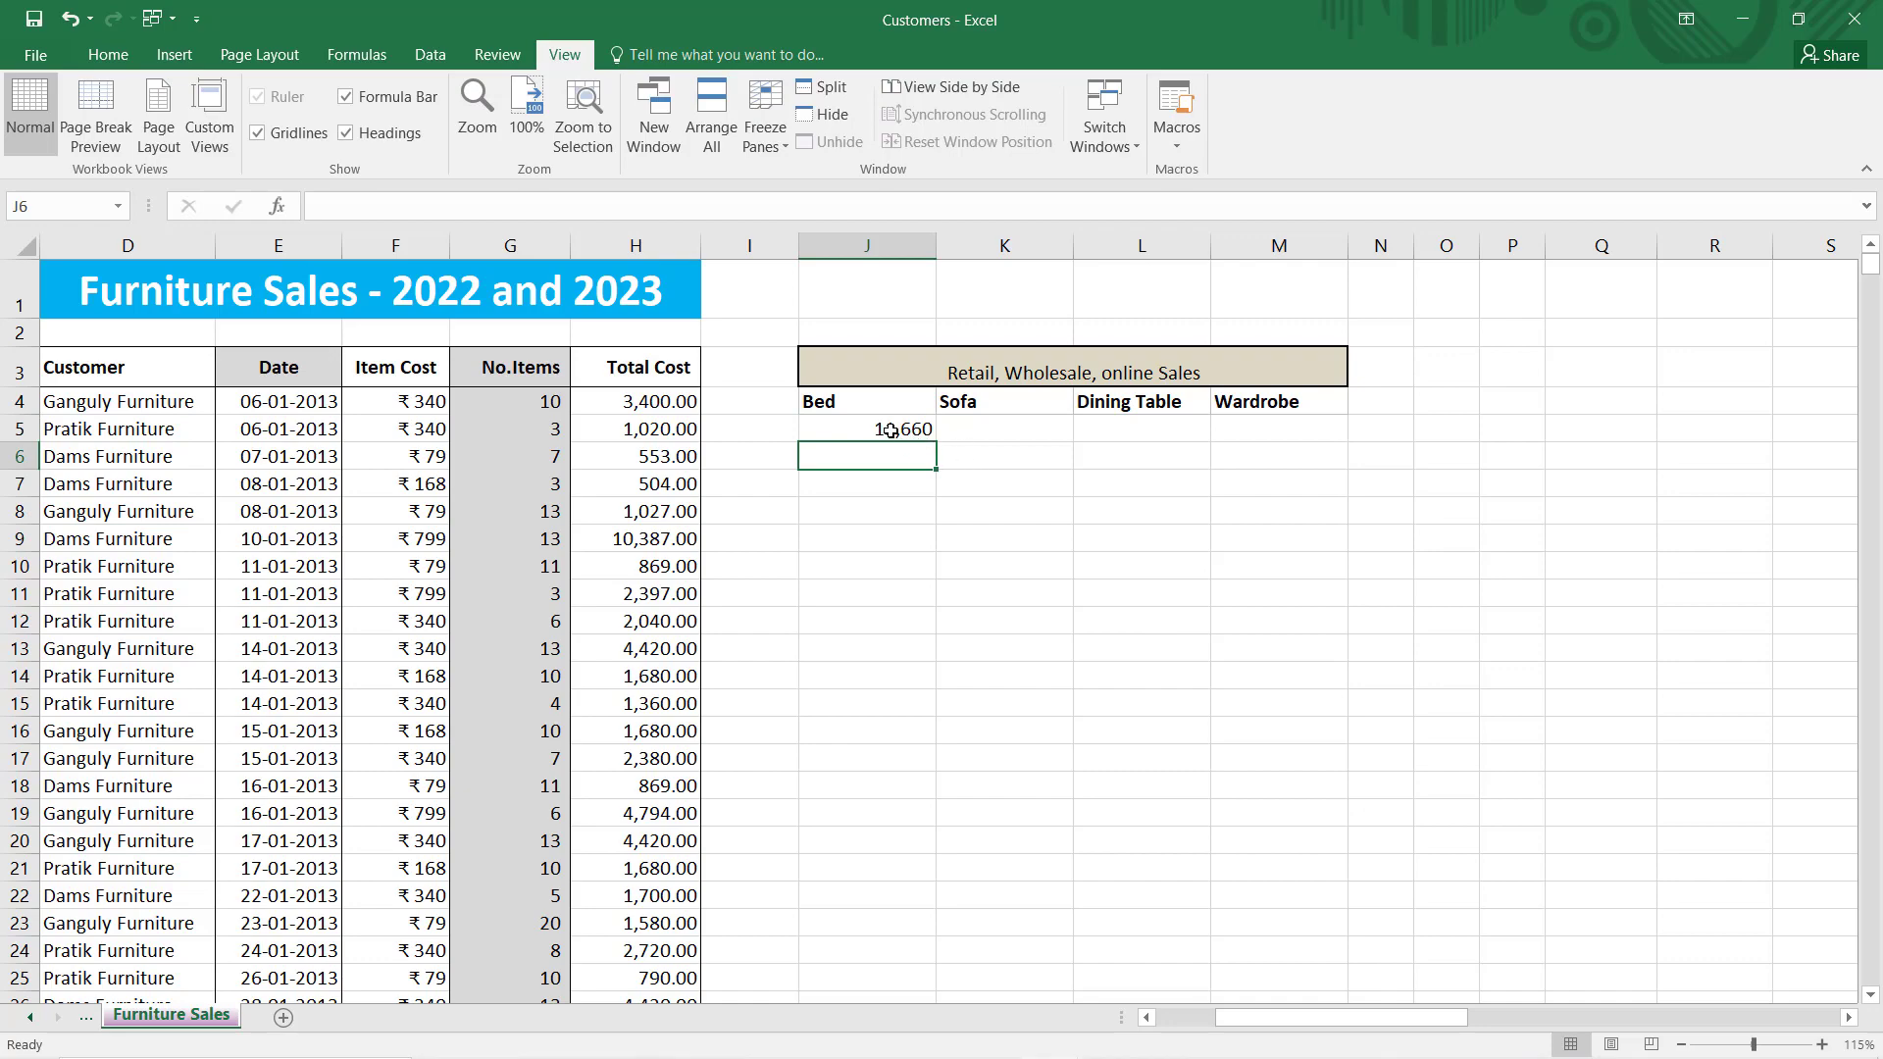
Step: Examine the workbook, sheet and cell parts of the external references in the J5 formula
{"action": "left_click", "coordinate": [890, 429]}
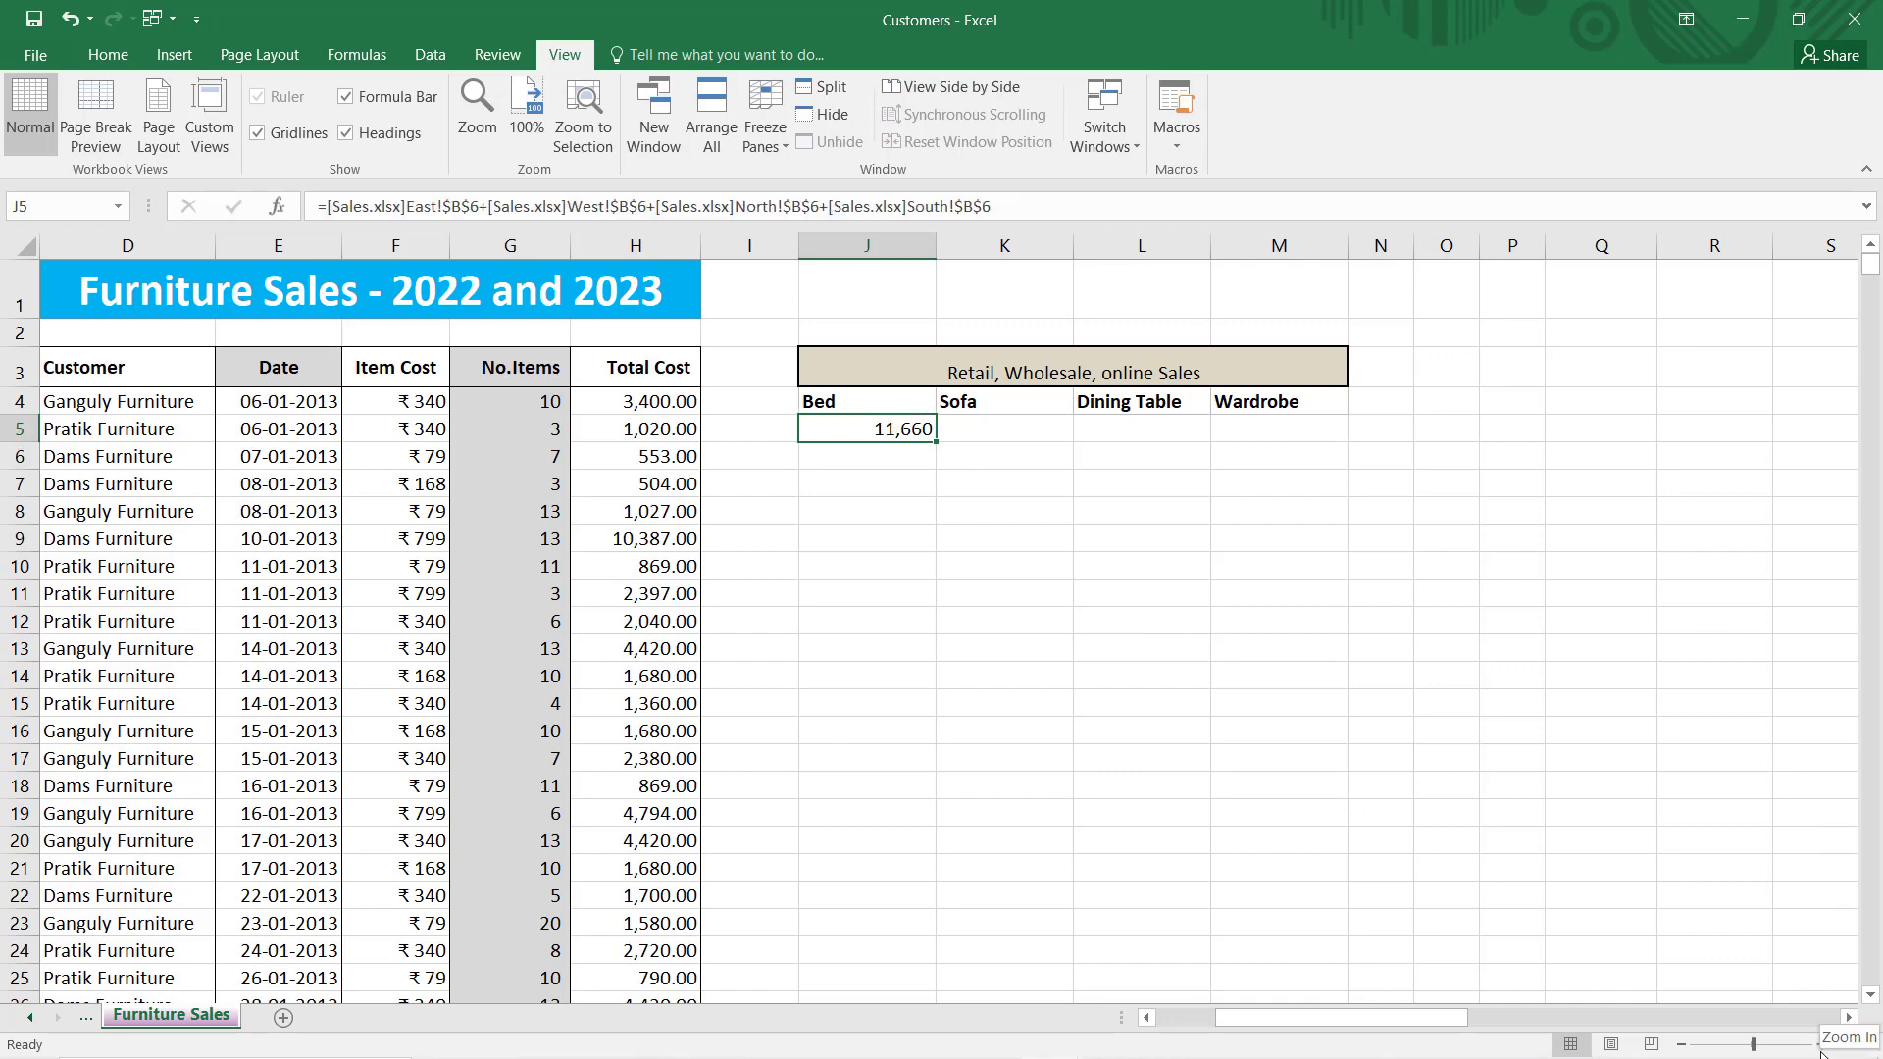
{"action": "left_click", "coordinate": [1822, 1045]}
{"action": "left_click", "coordinate": [1821, 1044]}
{"action": "left_click", "coordinate": [1822, 1045]}
{"action": "left_click", "coordinate": [1822, 1045]}
{"action": "left_click", "coordinate": [1821, 1044]}
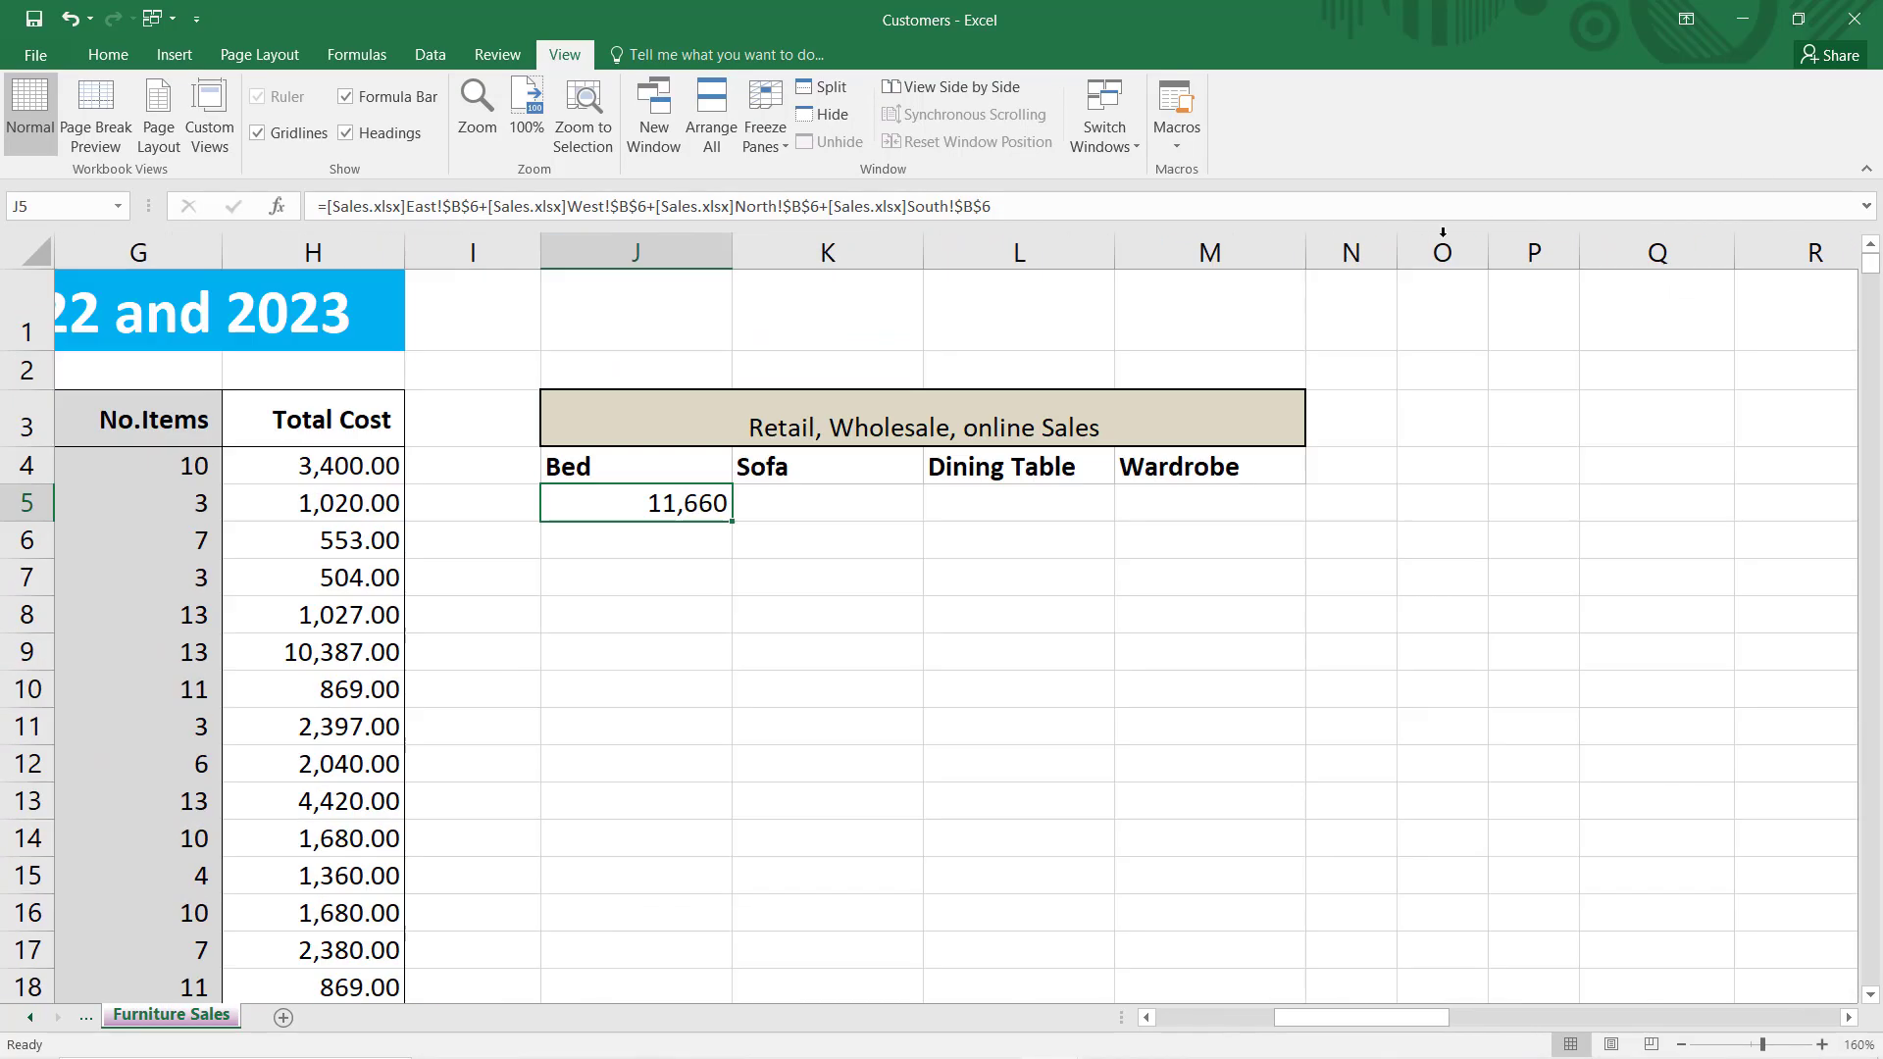
{"action": "double_click", "coordinate": [625, 503]}
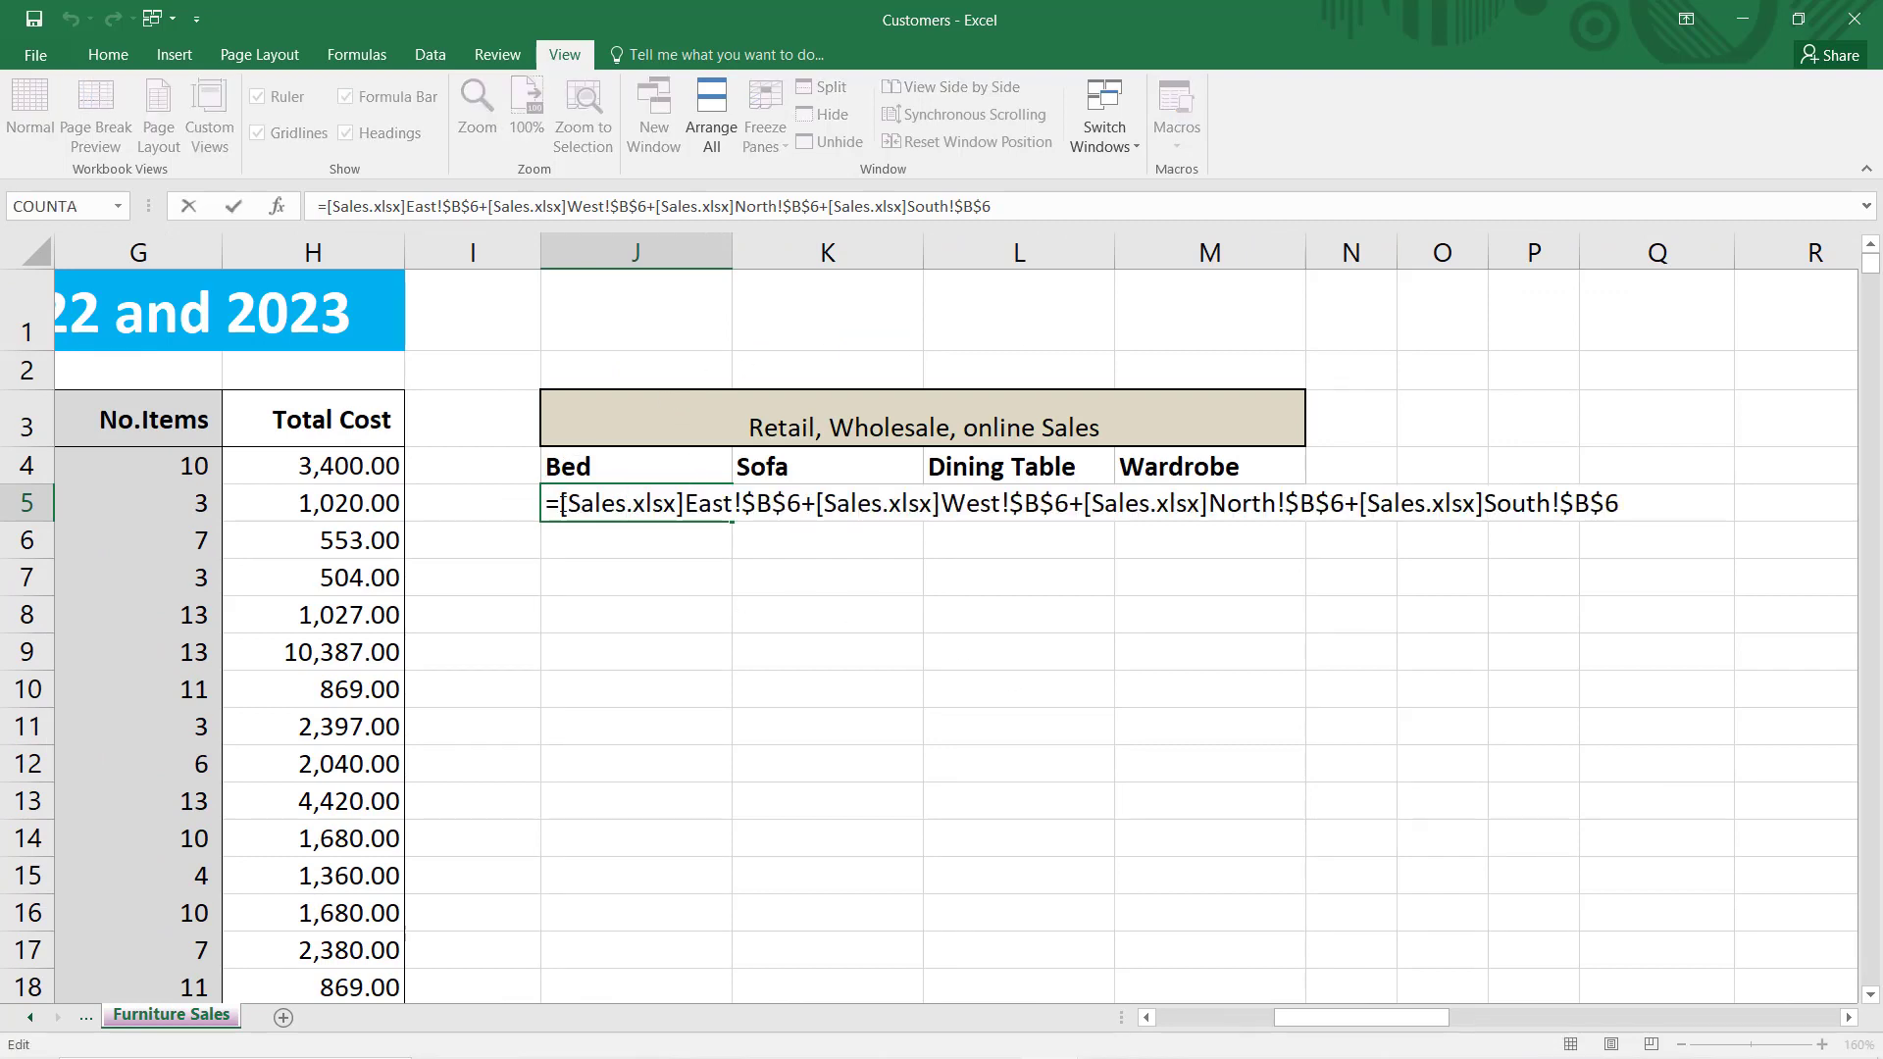
{"action": "left_click_drag", "start_coordinate": [560, 503], "coordinate": [628, 503]}
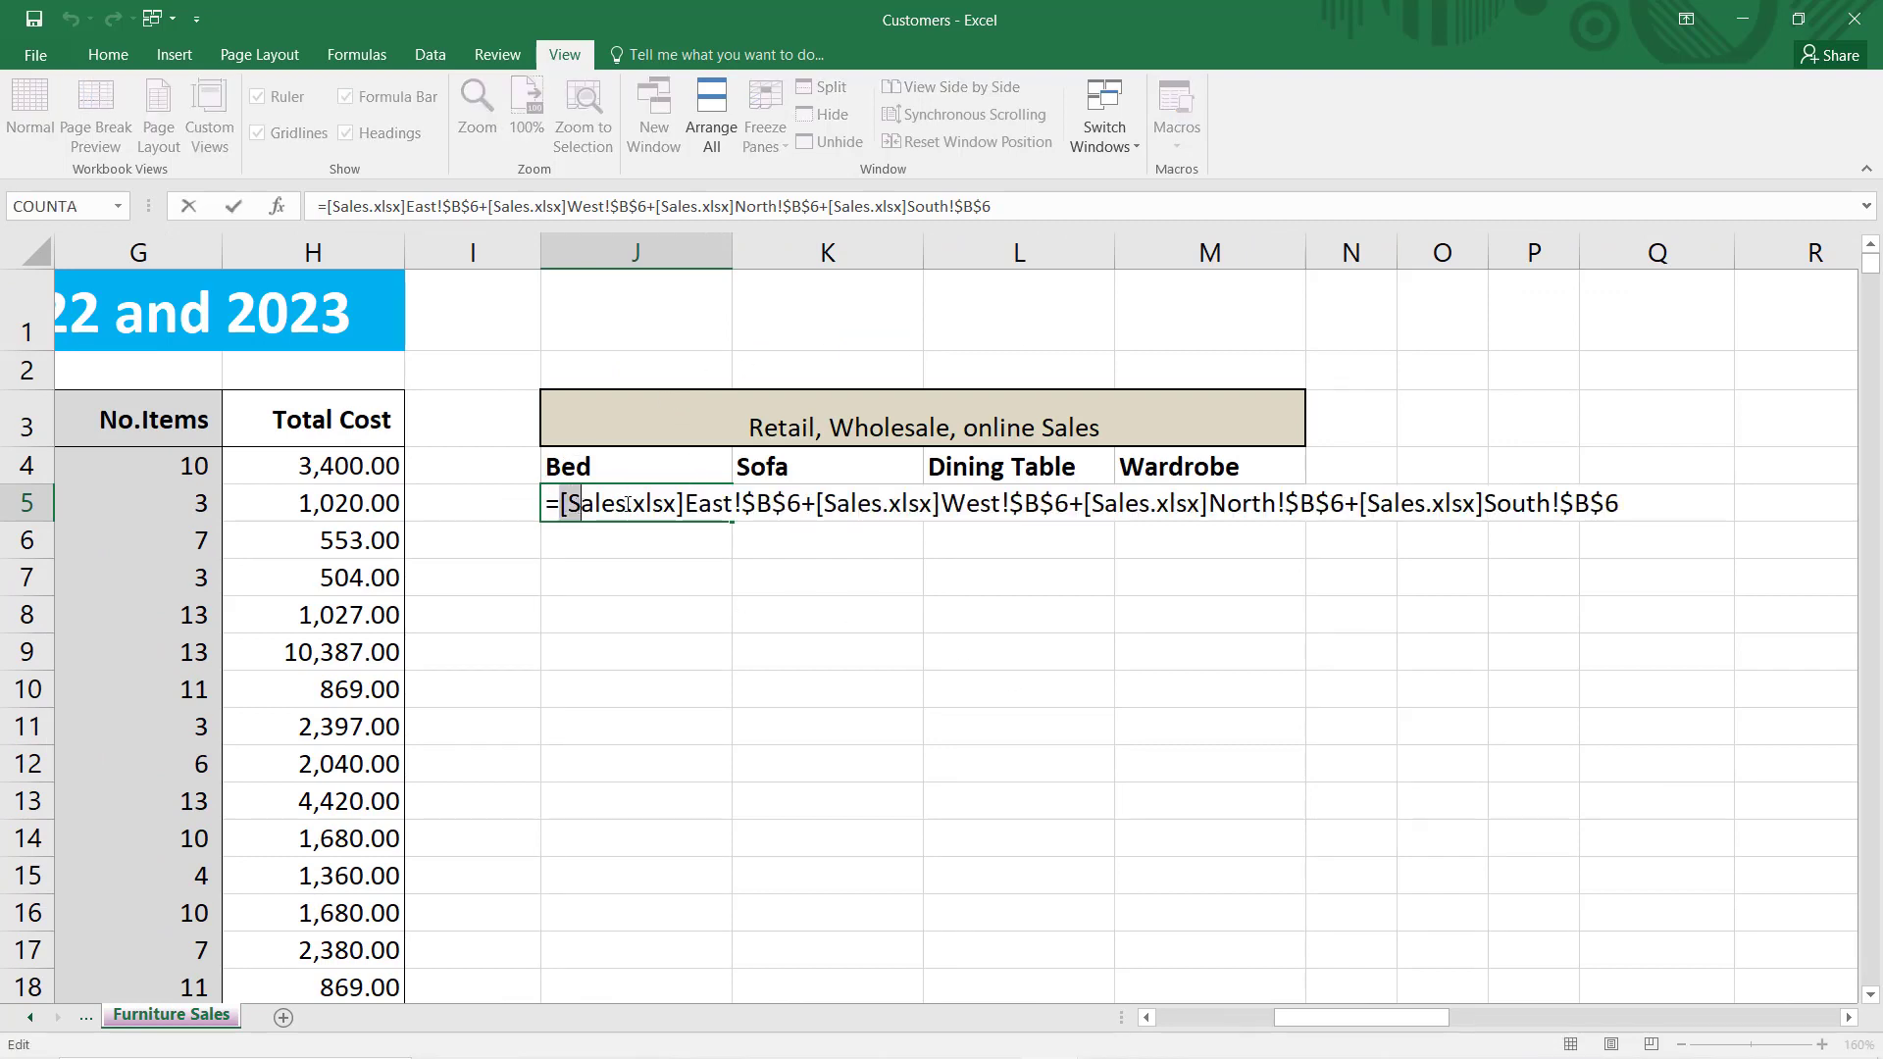
{"action": "left_click", "coordinate": [700, 506]}
Step: Insert line breaks after each plus sign in the J5 formula so every sheet reference stands on its own line
{"action": "left_click", "coordinate": [814, 503]}
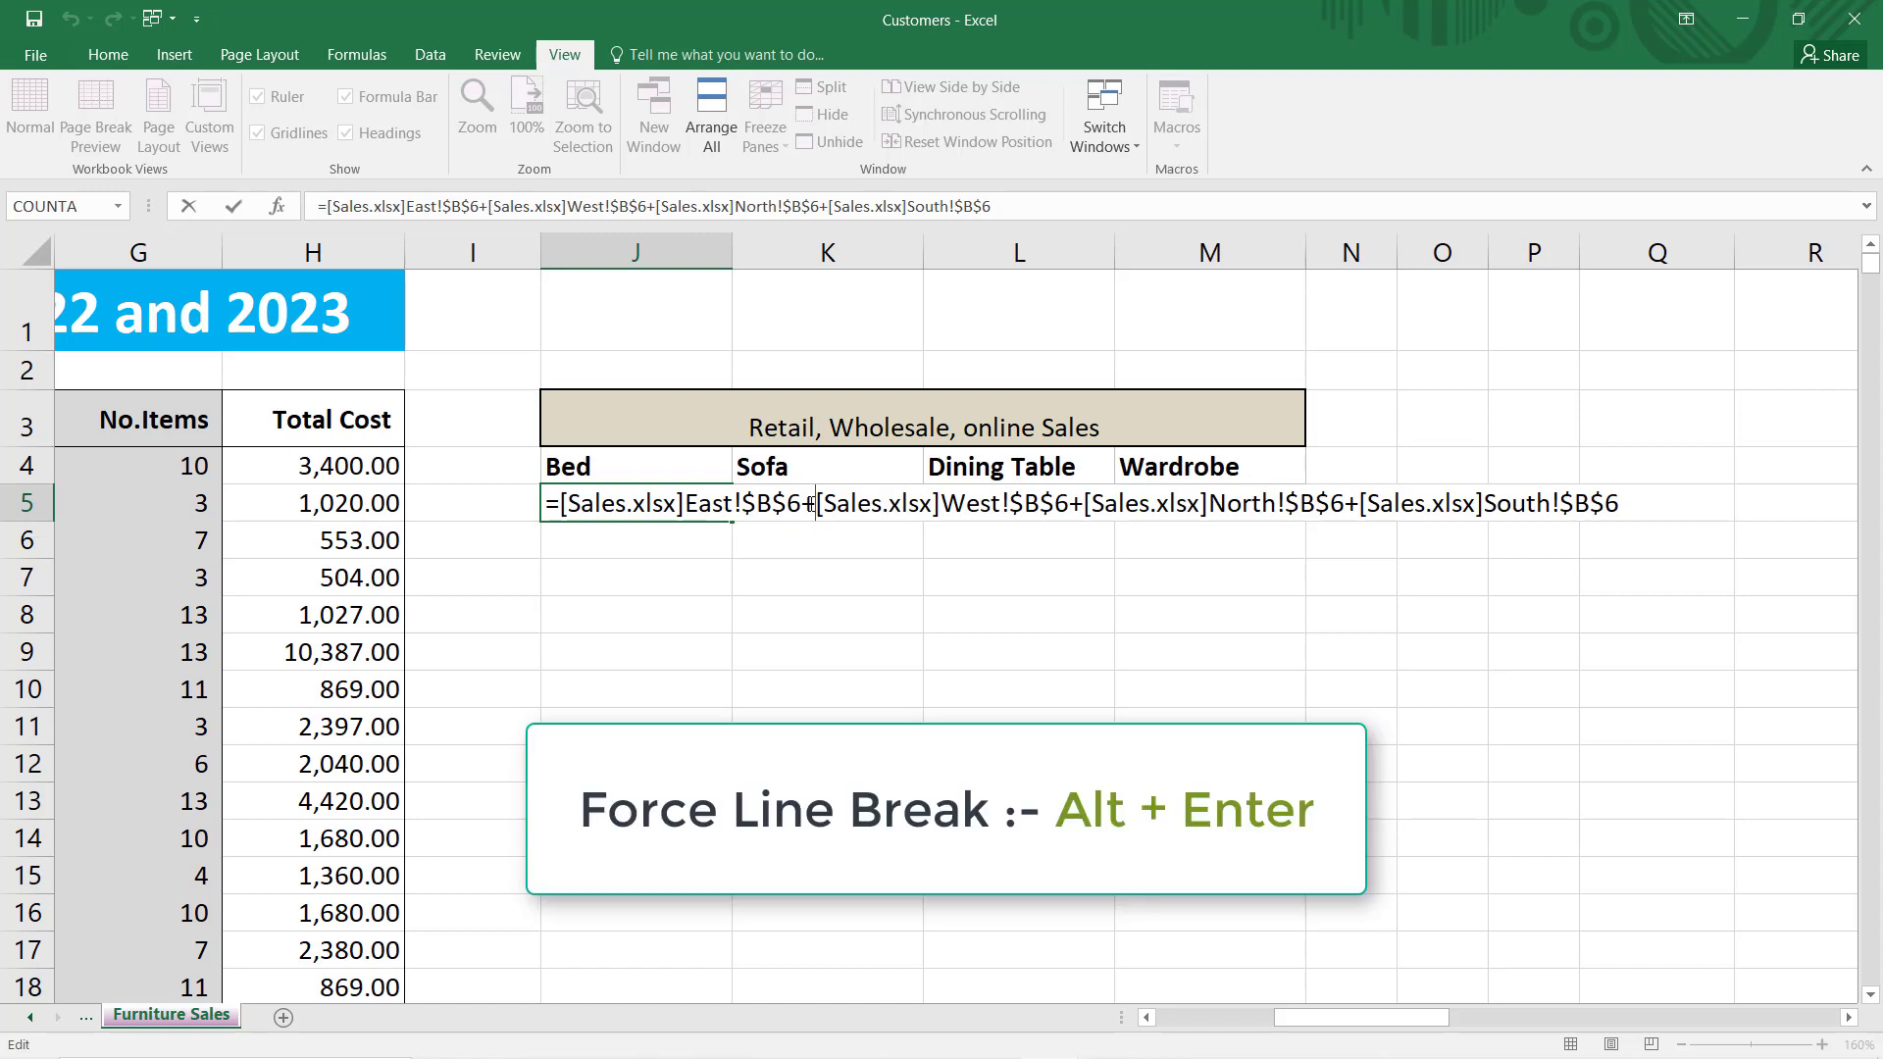
{"action": "key", "text": "alt+Return"}
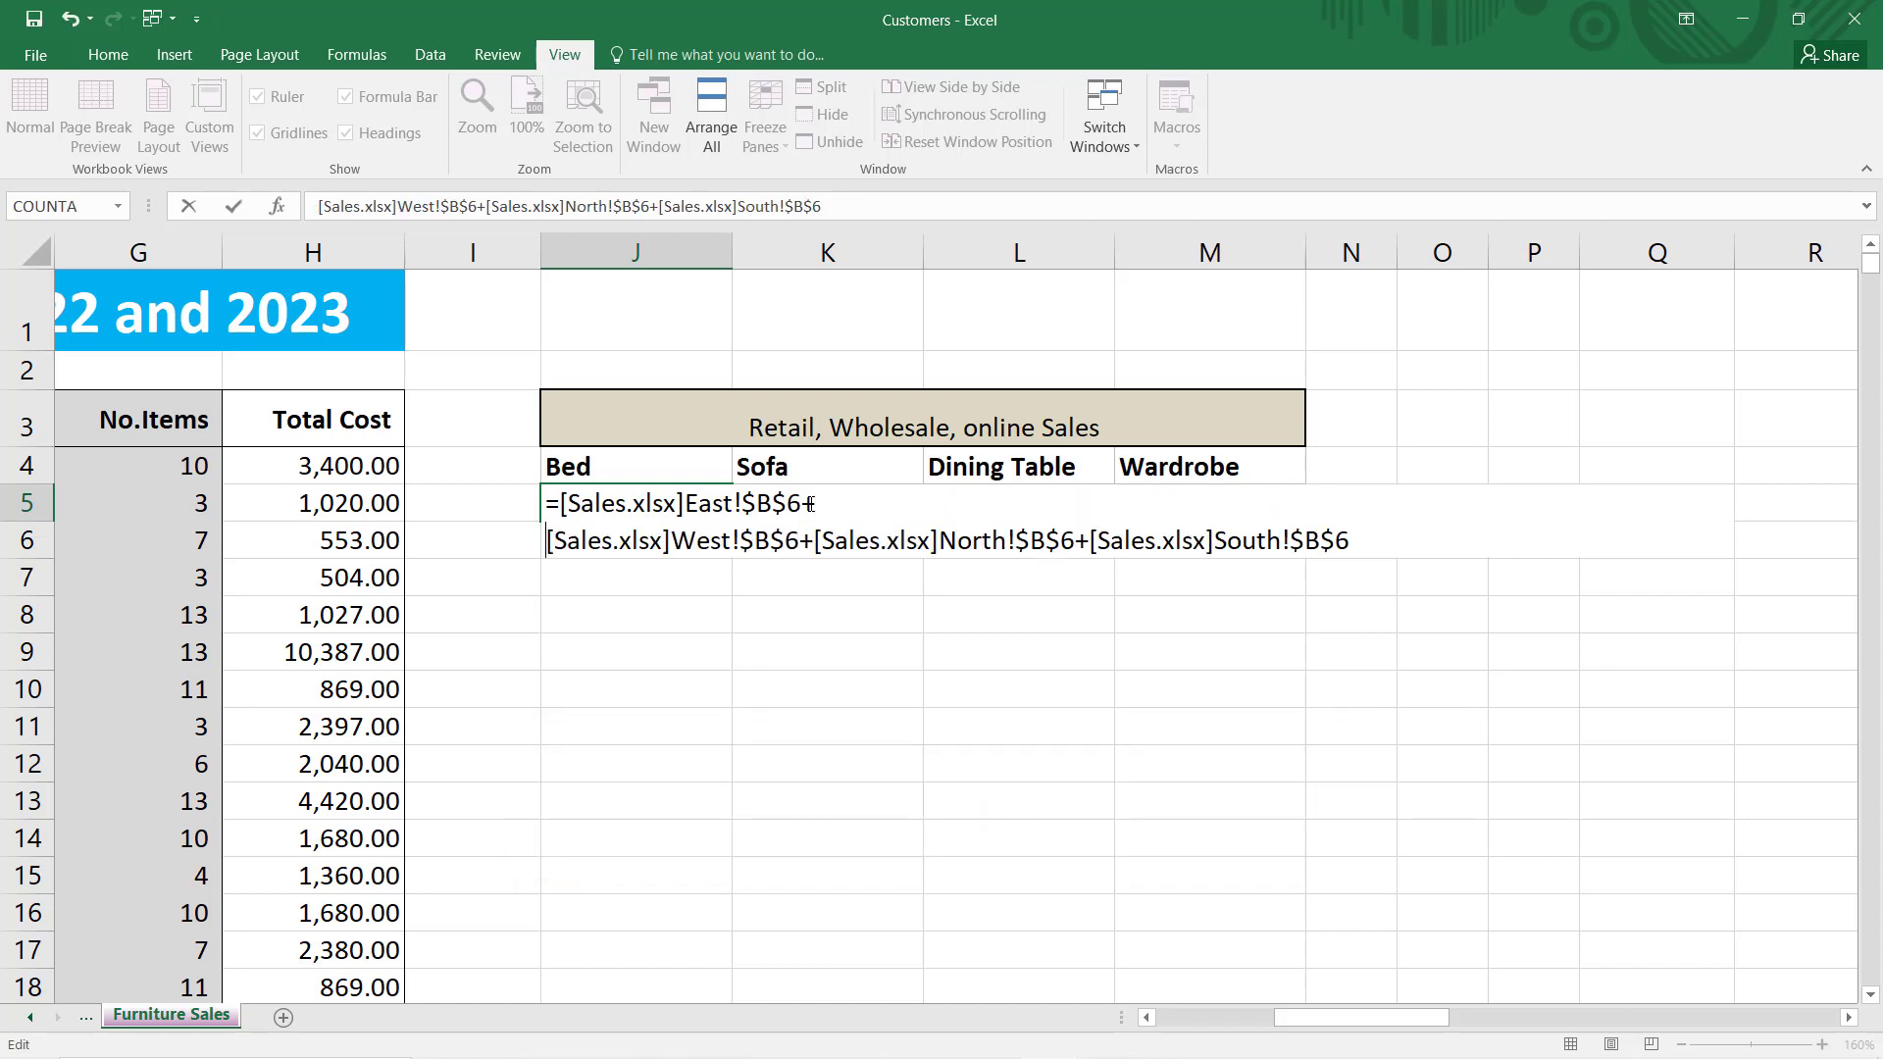
{"action": "left_click", "coordinate": [813, 540]}
{"action": "key", "text": "alt+Return"}
{"action": "left_click", "coordinate": [824, 578]}
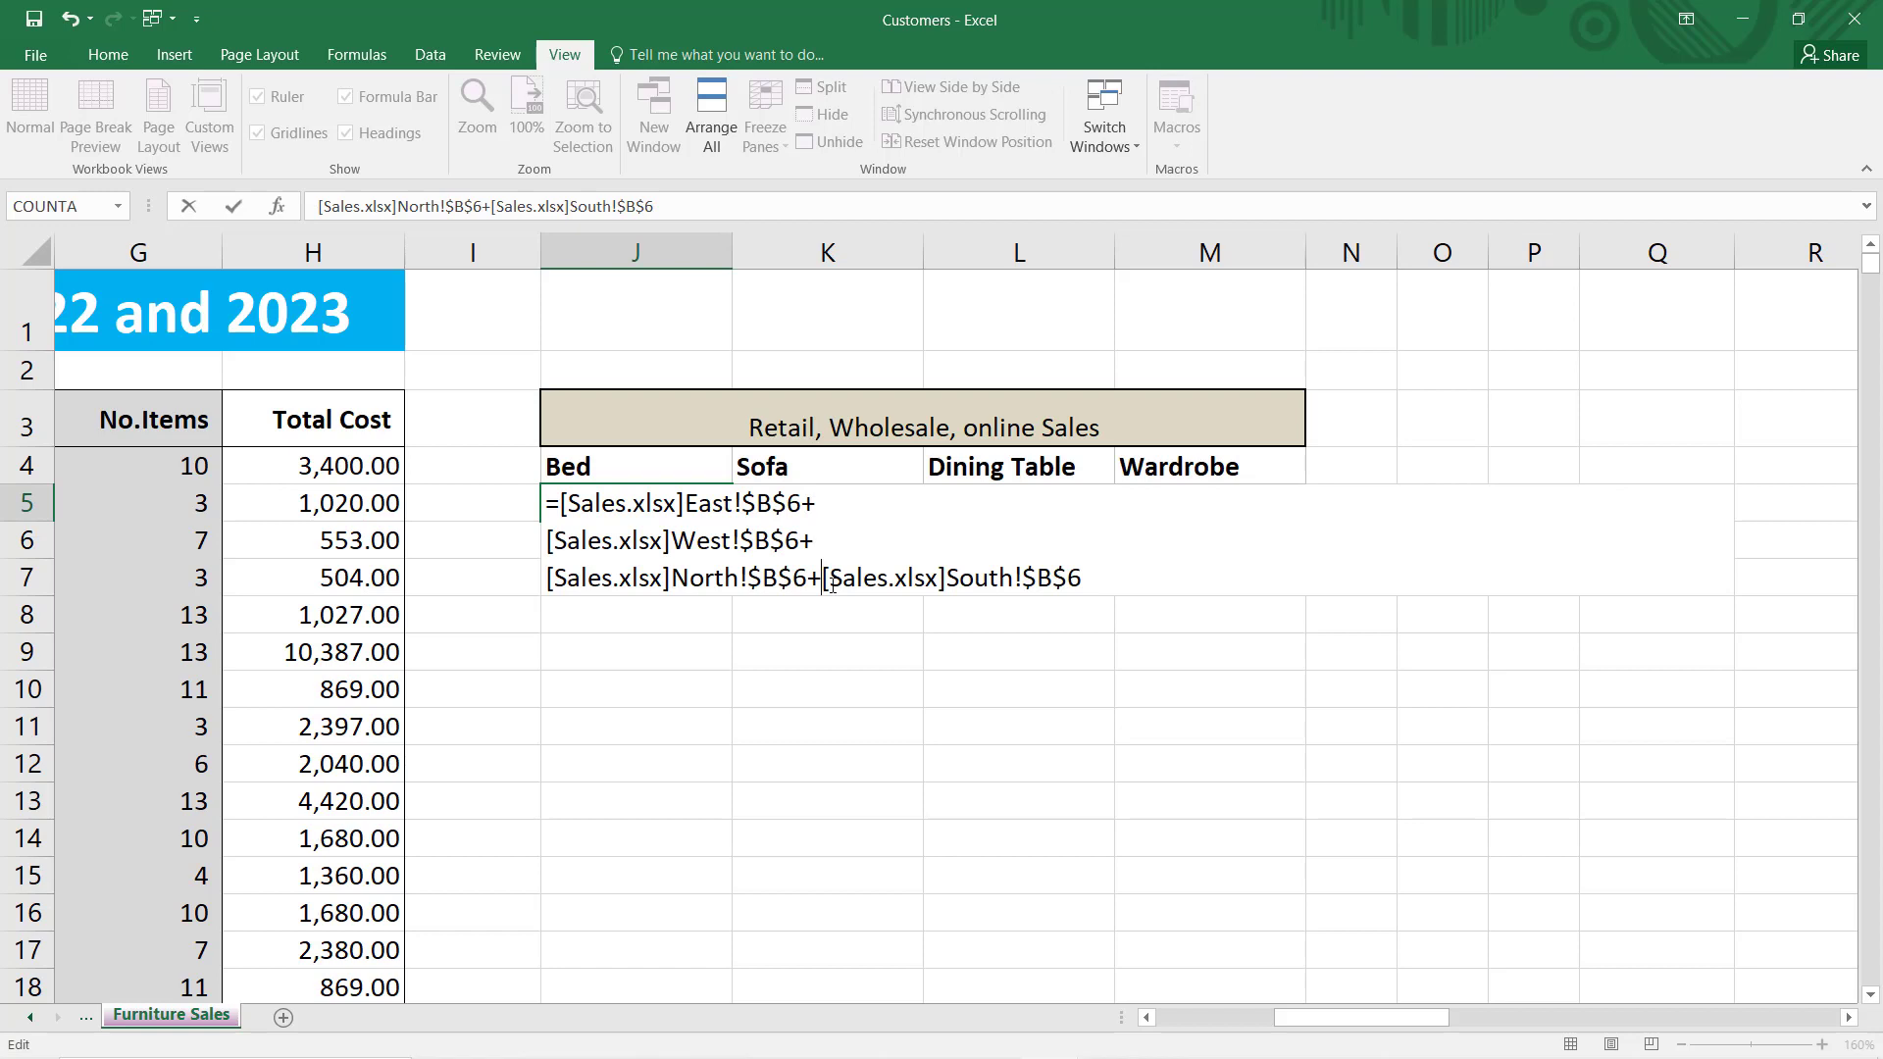
{"action": "key", "text": "alt+Return"}
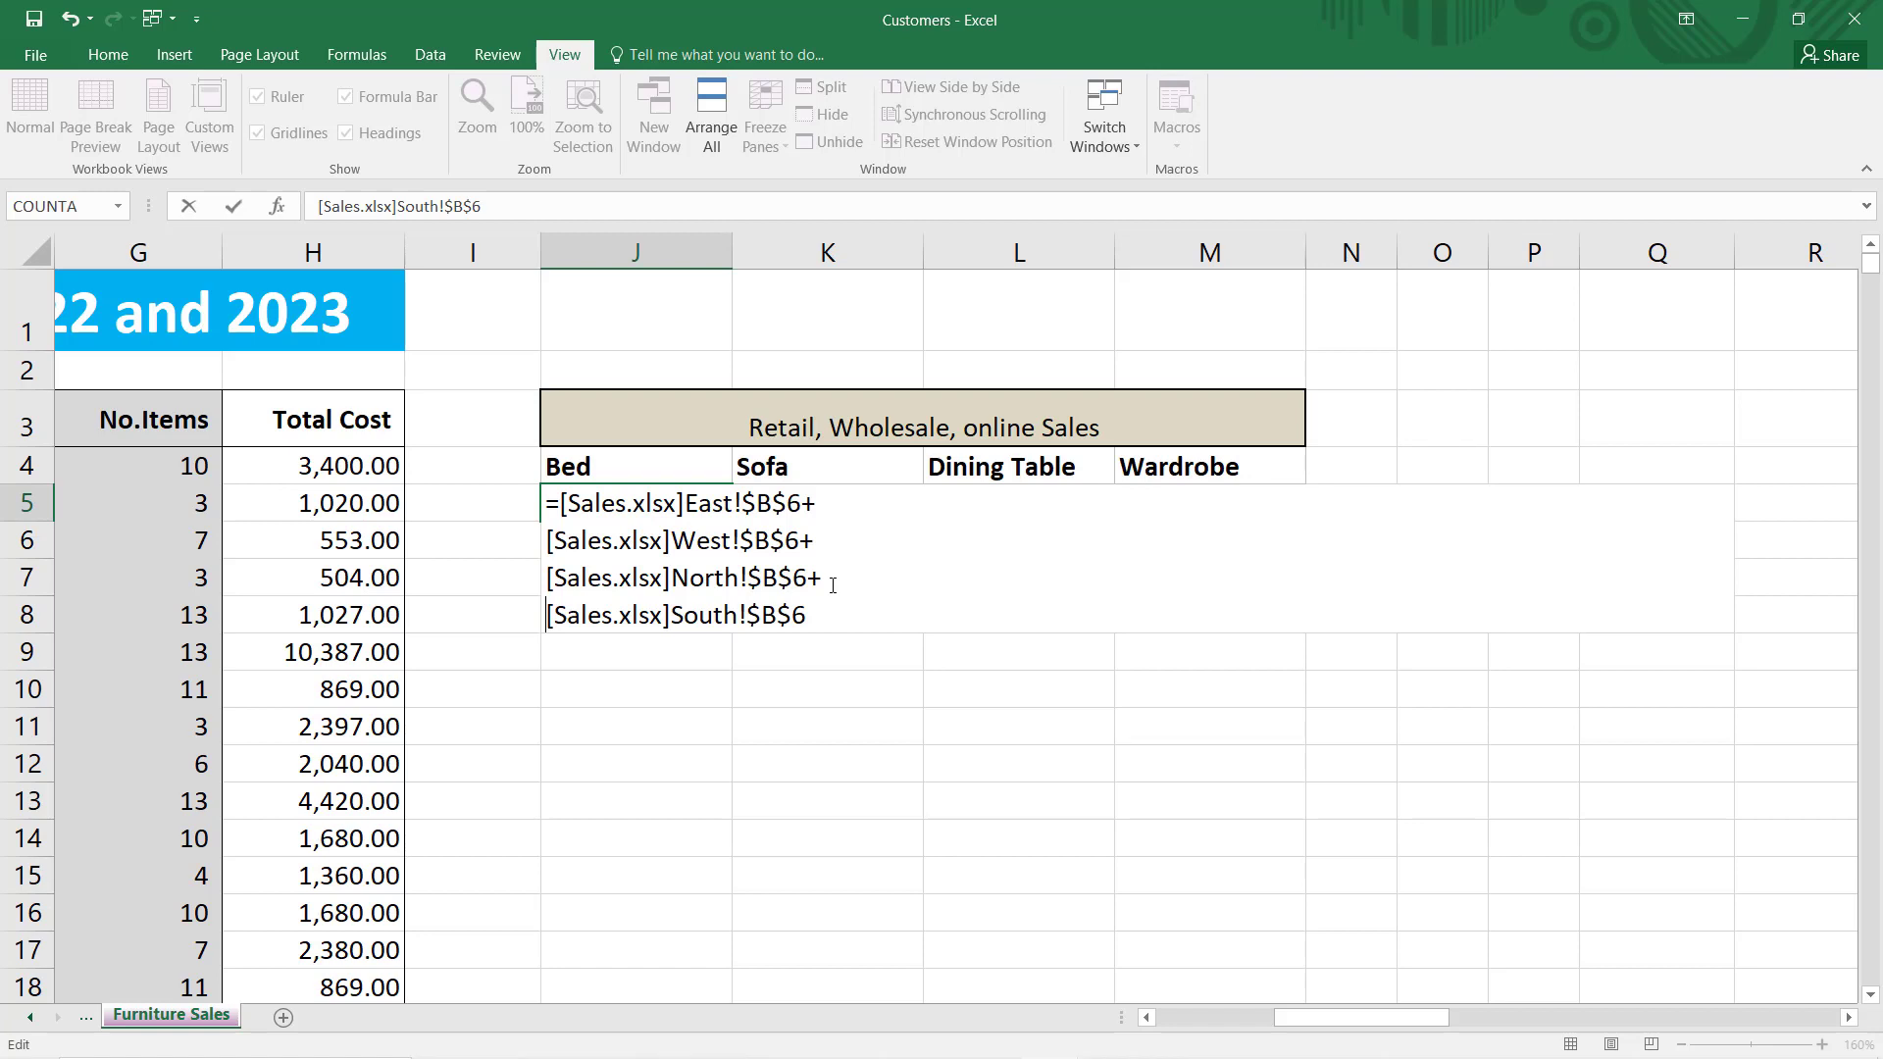
Step: Switch to the Sales workbook and close it, returning to the Customers workbook
{"action": "left_click", "coordinate": [1105, 137]}
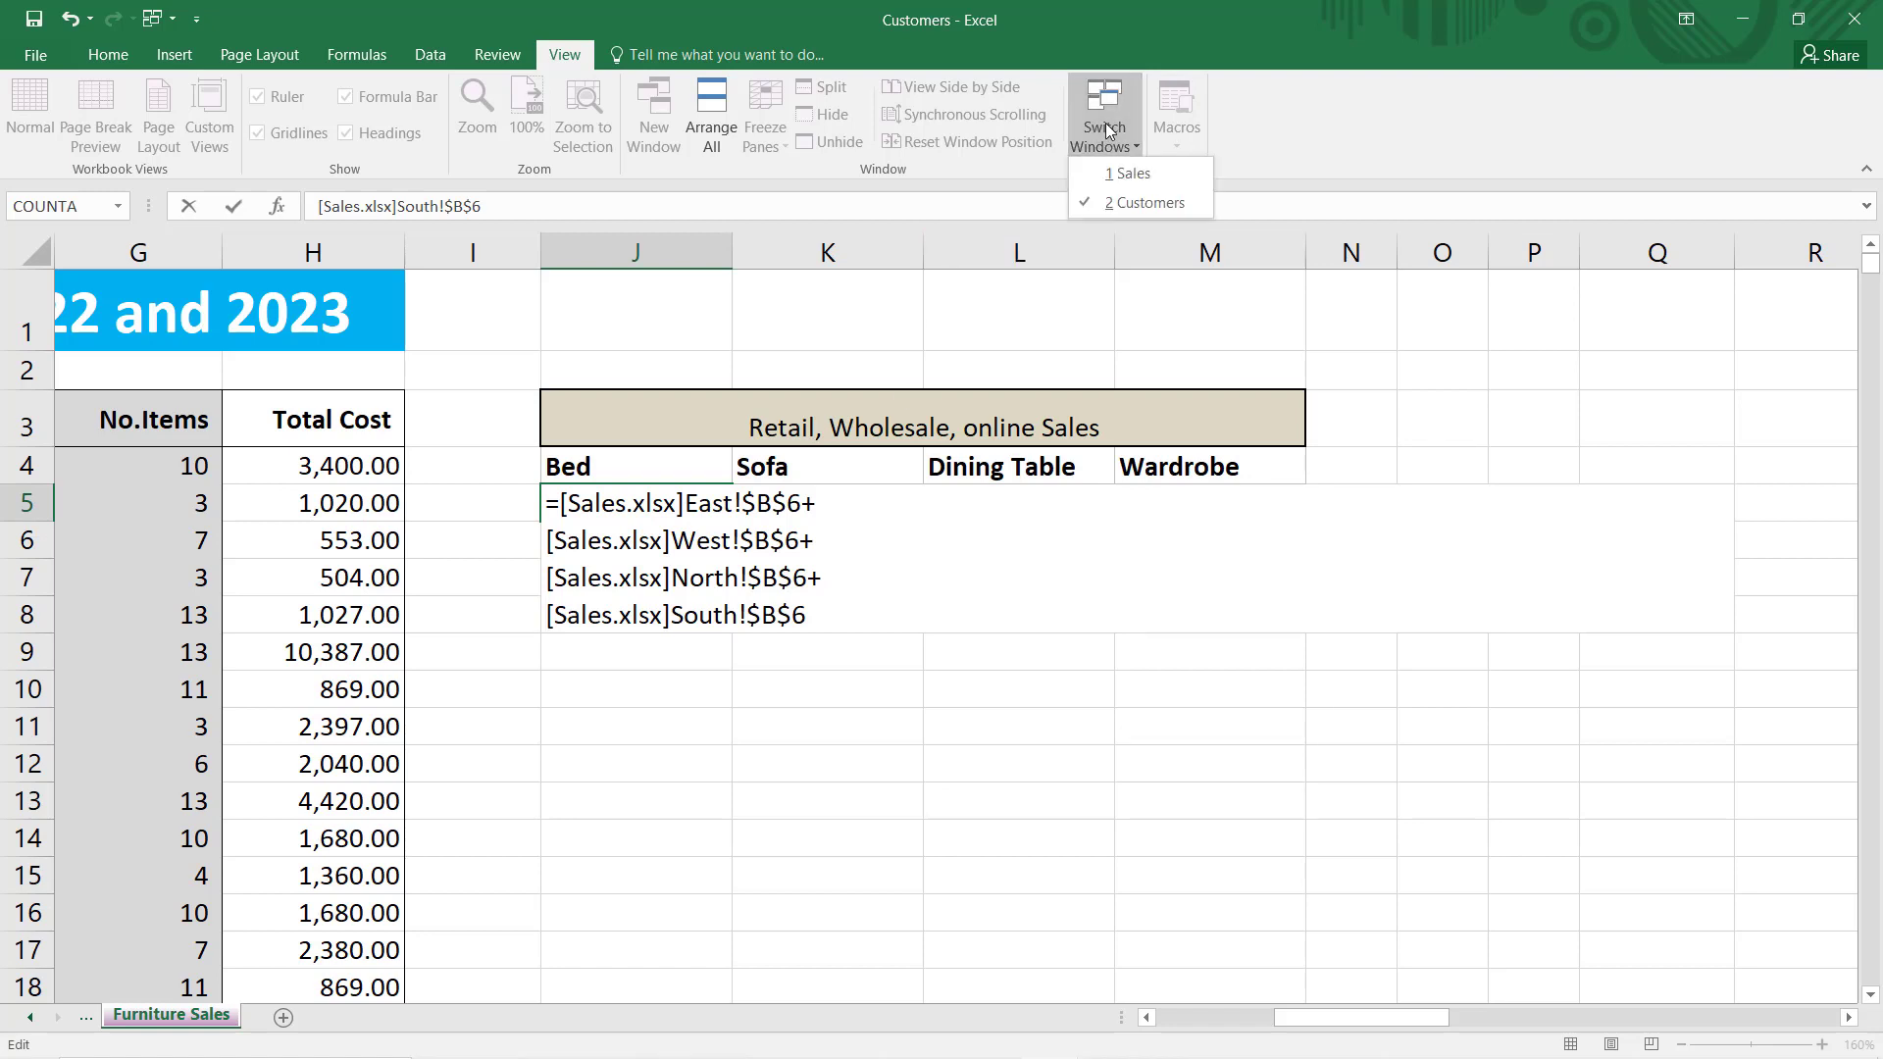
{"action": "left_click", "coordinate": [1119, 168]}
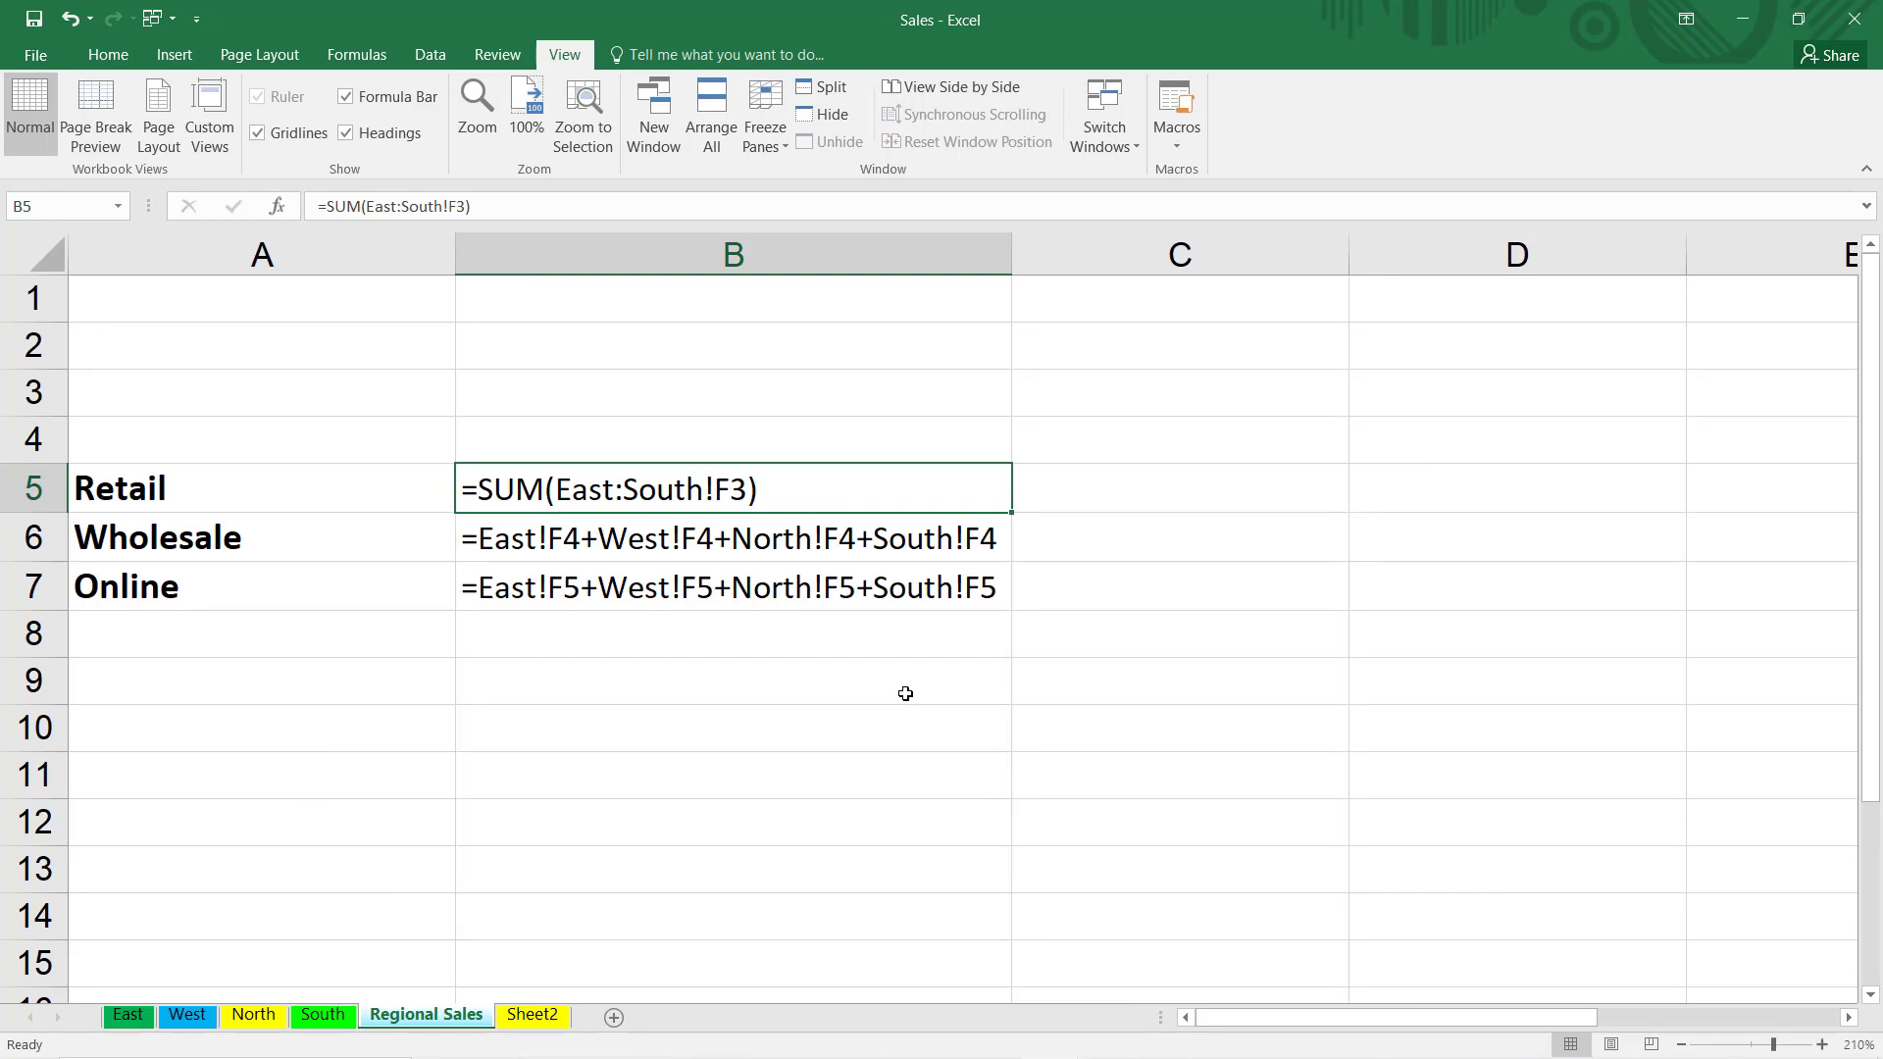
{"action": "key", "text": "ctrl+w"}
{"action": "key", "text": "Return"}
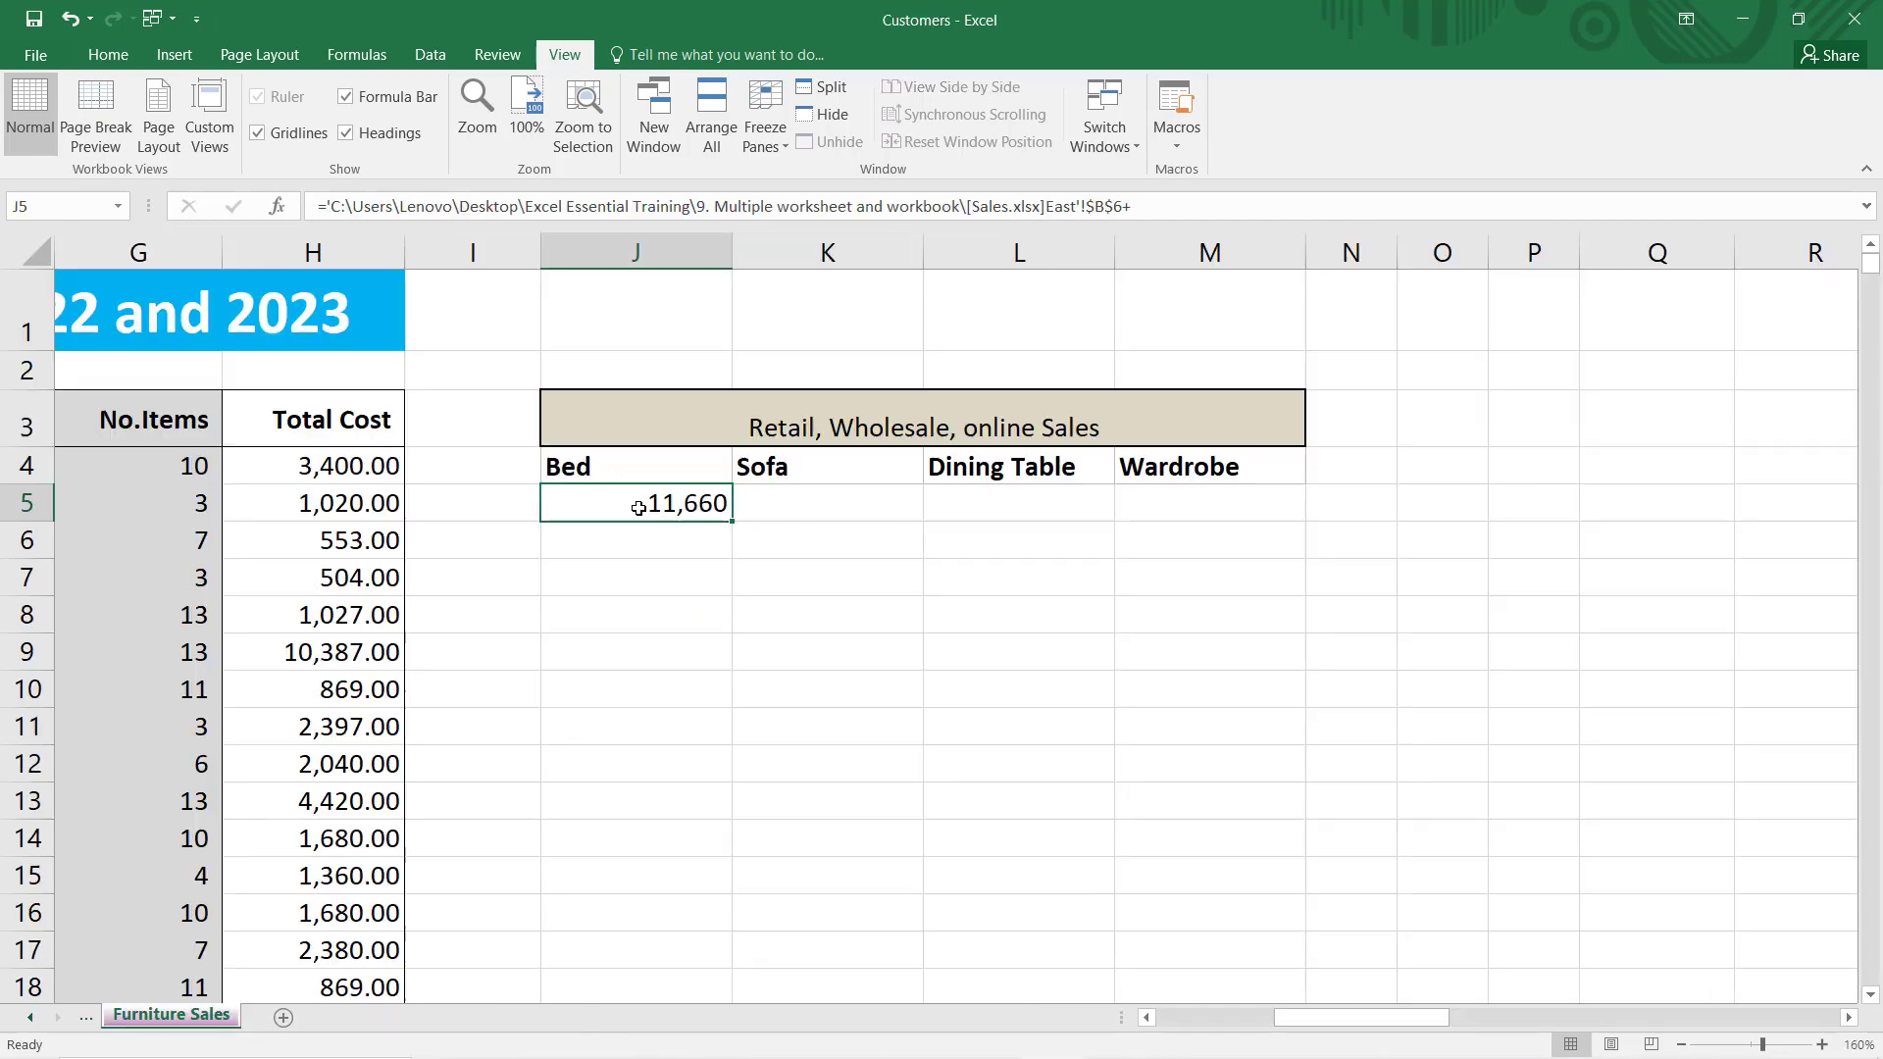
Step: Open the J5 formula and examine the full file path in its references to the closed Sales workbook
{"action": "double_click", "coordinate": [638, 508]}
{"action": "scroll", "coordinate": [1003, 534], "scroll_direction": "right", "scroll_amount": 2}
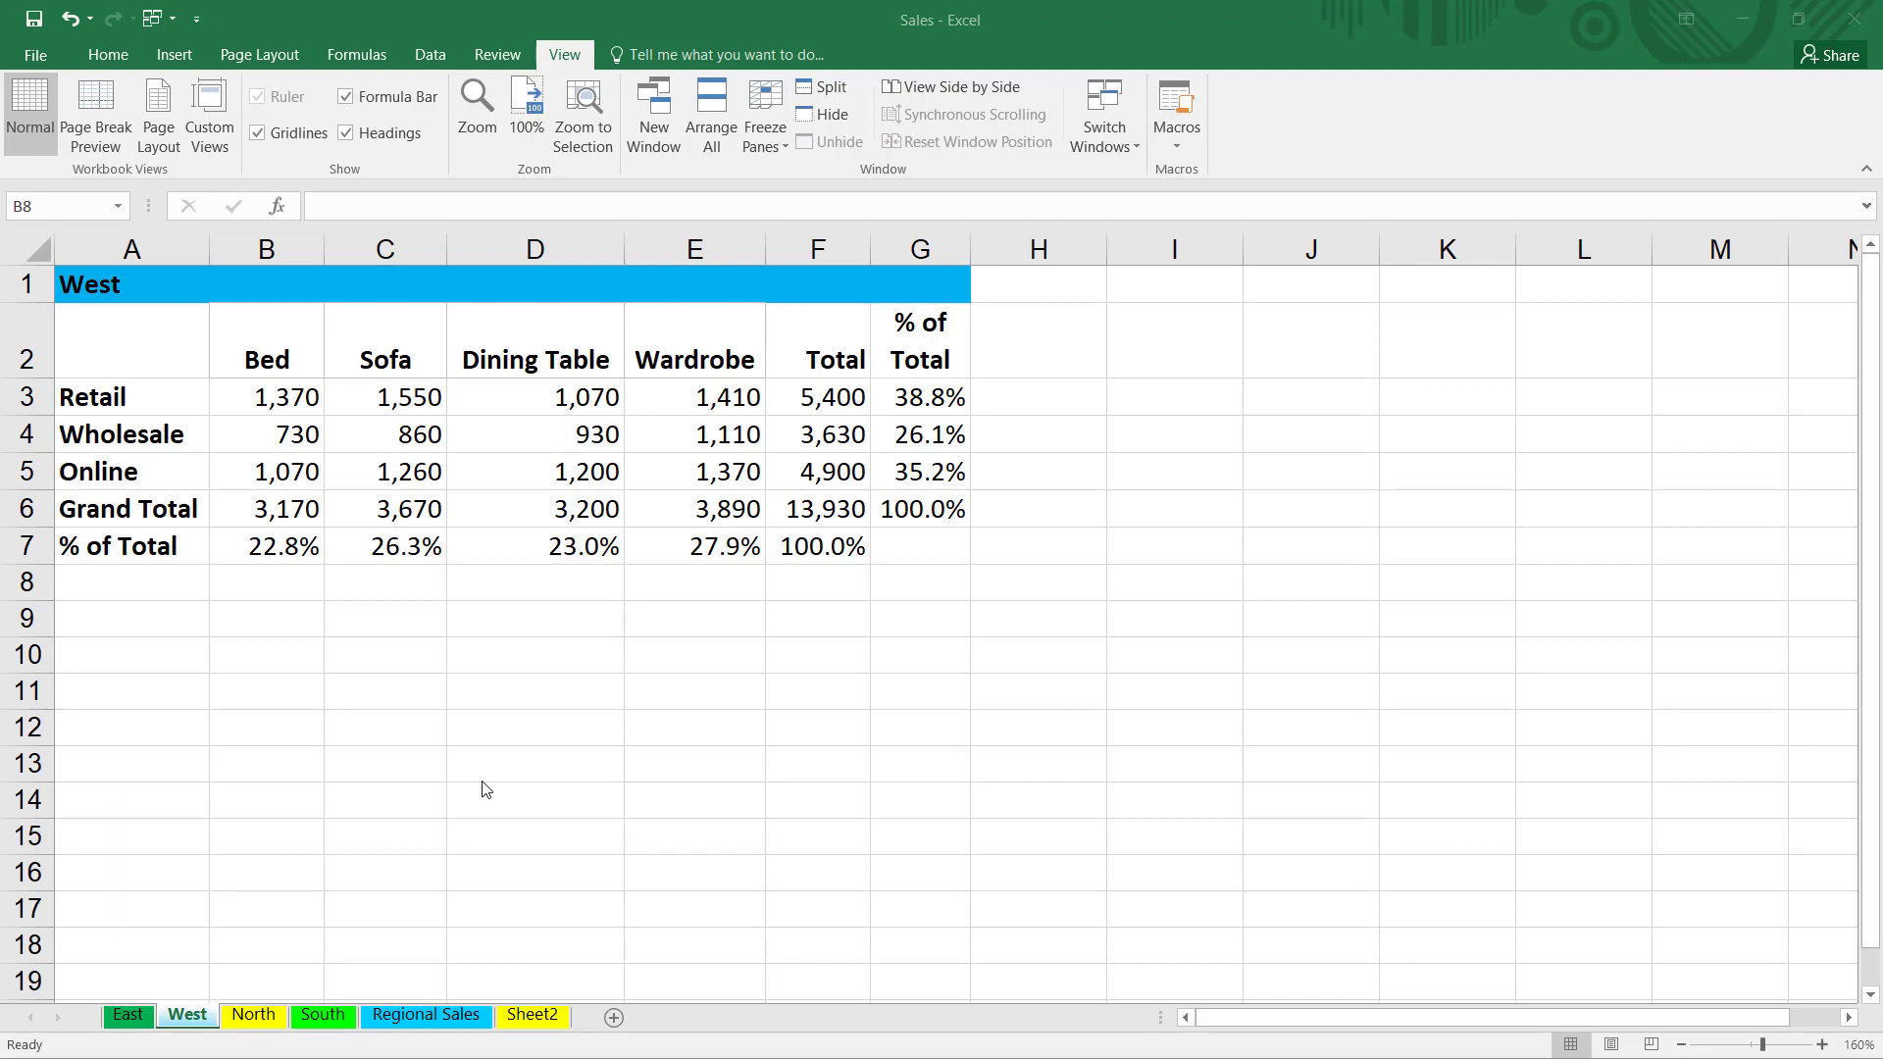
Step: Switch from the Sales workbook to the Customers workbook and review the external references in the J5 formula
{"action": "left_click", "coordinate": [428, 57]}
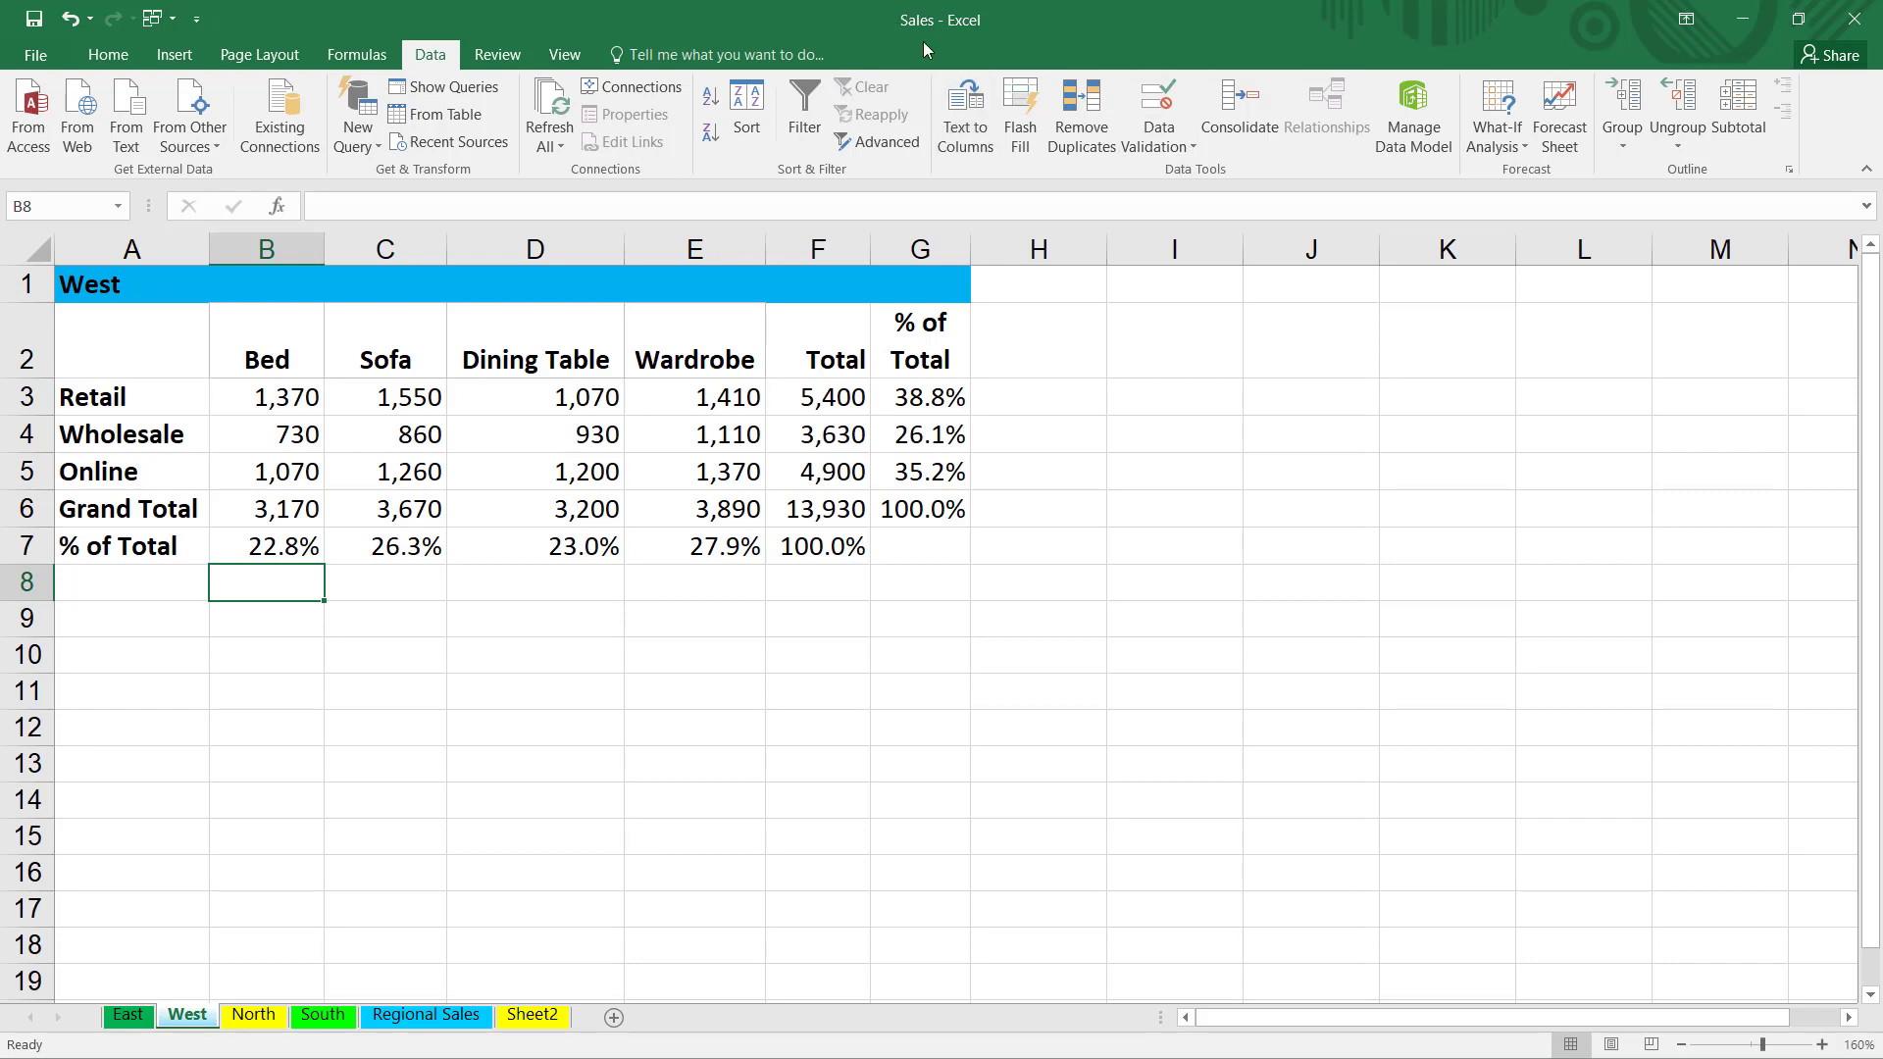
{"action": "left_click", "coordinate": [565, 57]}
{"action": "left_click", "coordinate": [1091, 135]}
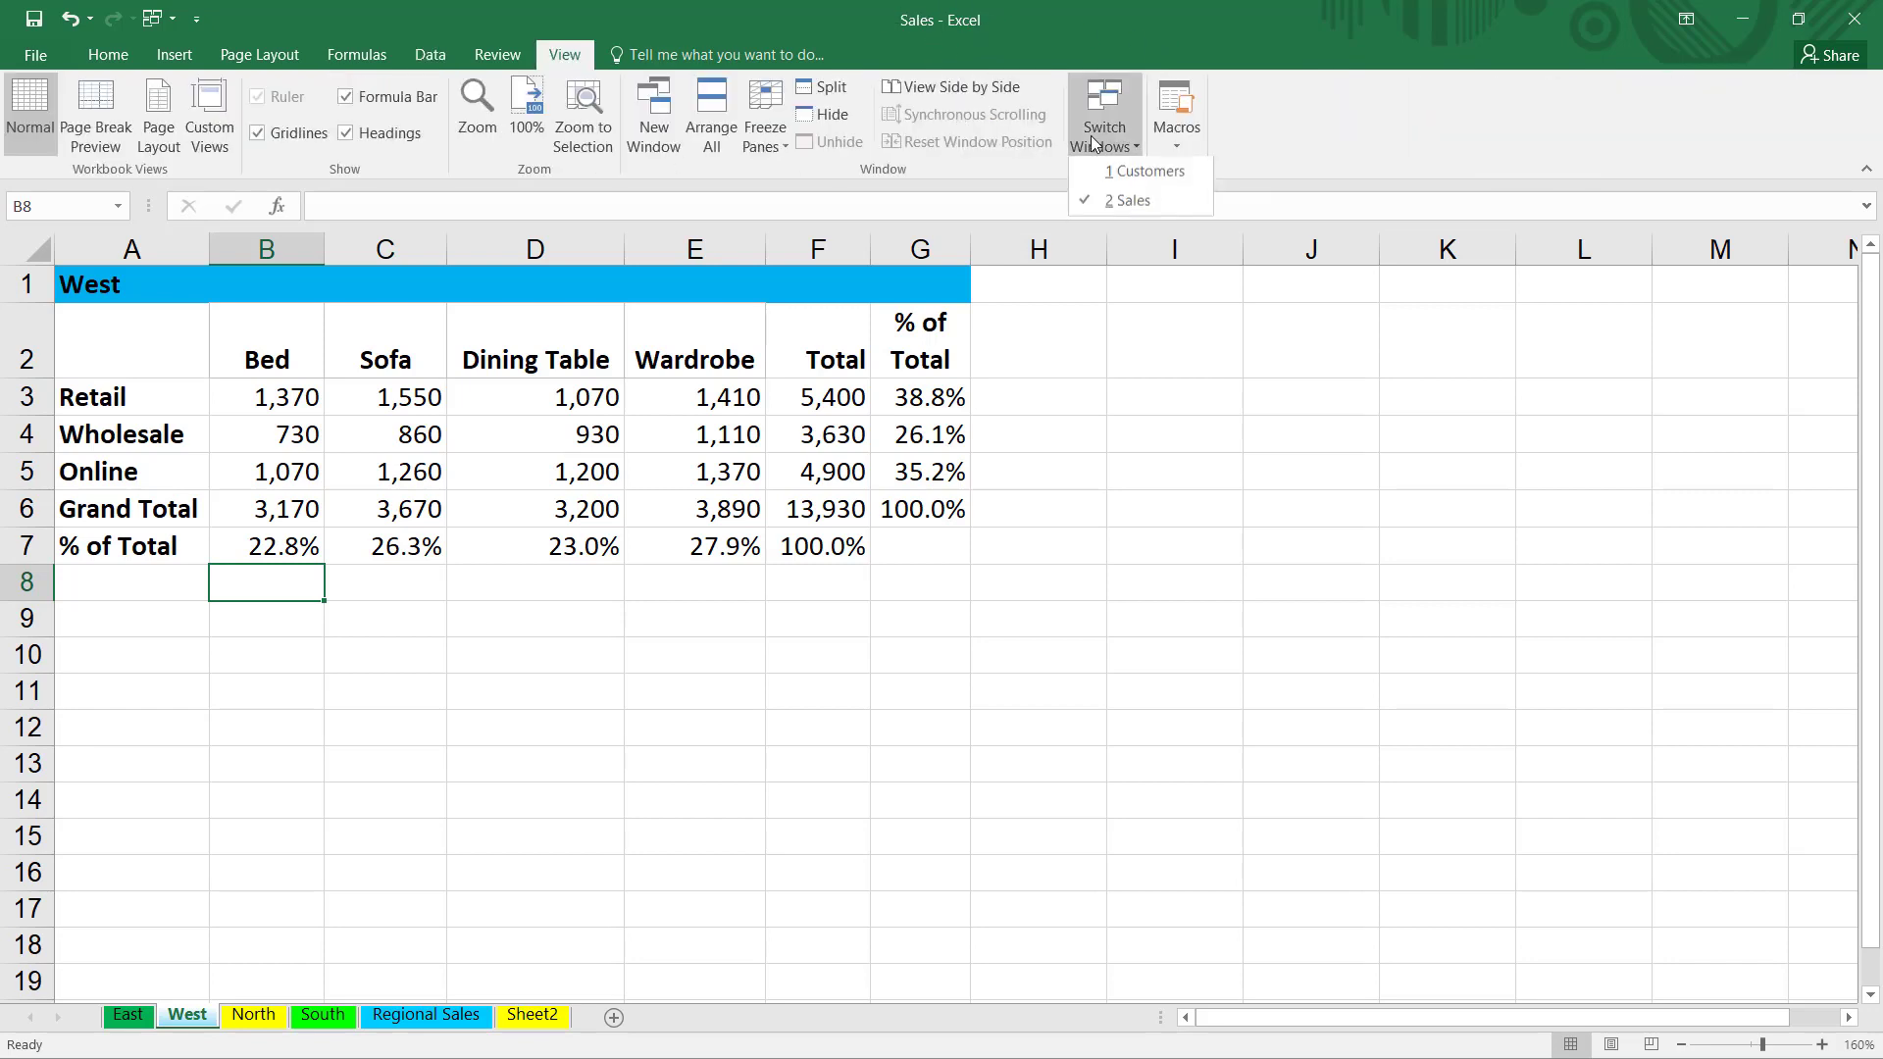
{"action": "left_click", "coordinate": [1146, 174]}
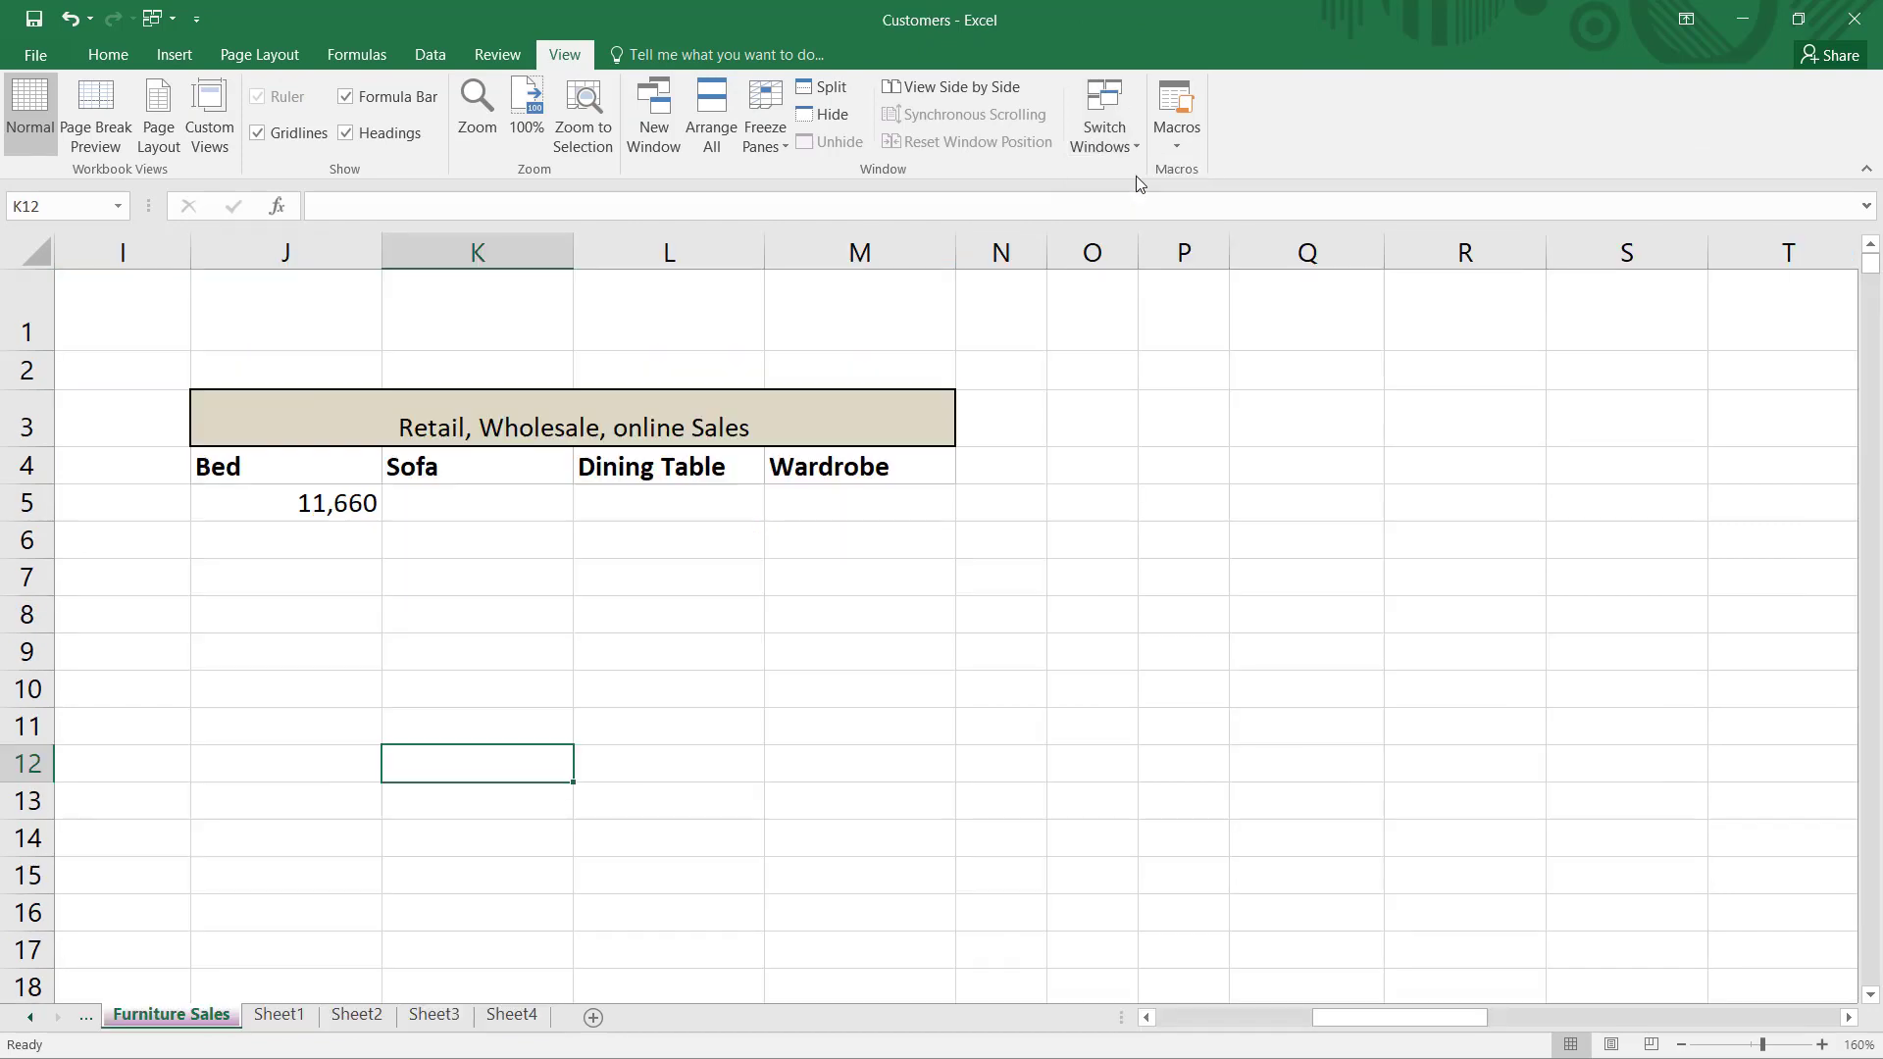
{"action": "left_click", "coordinate": [329, 502]}
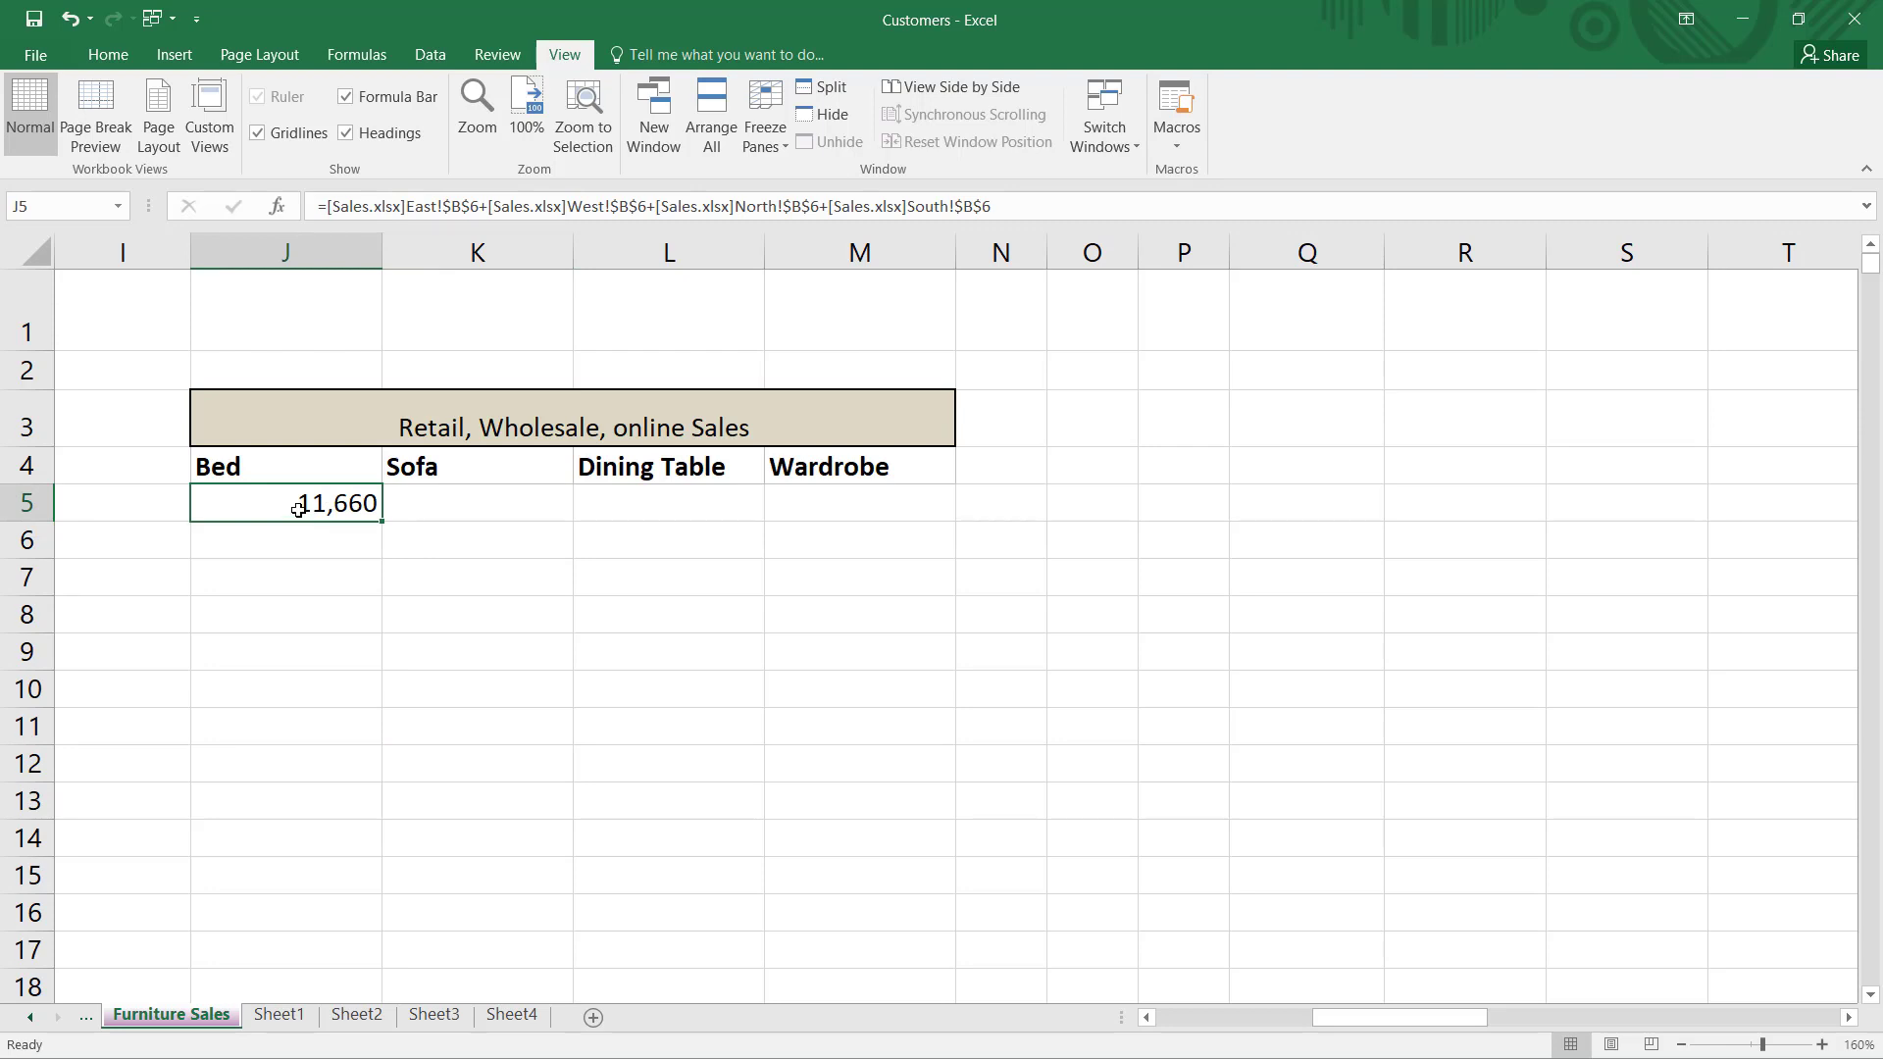
{"action": "double_click", "coordinate": [298, 502]}
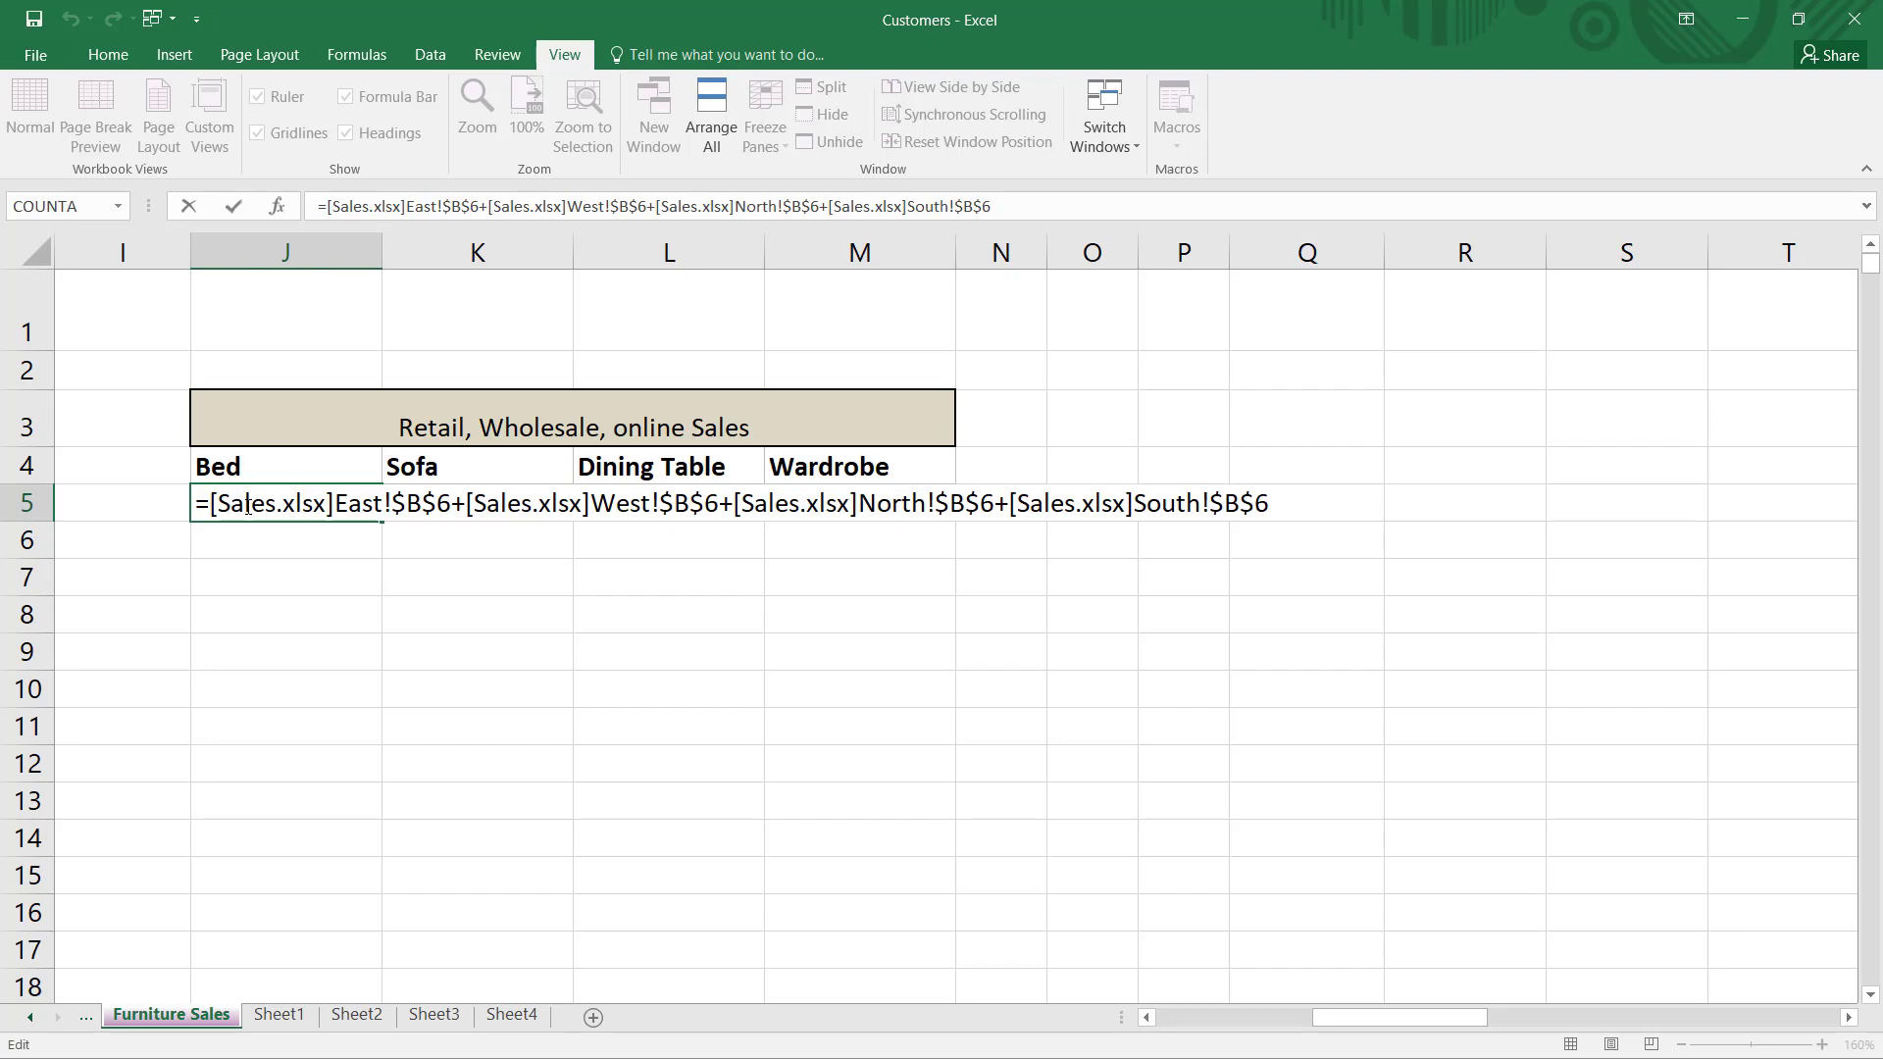
{"action": "key", "text": "ctrl+Return"}
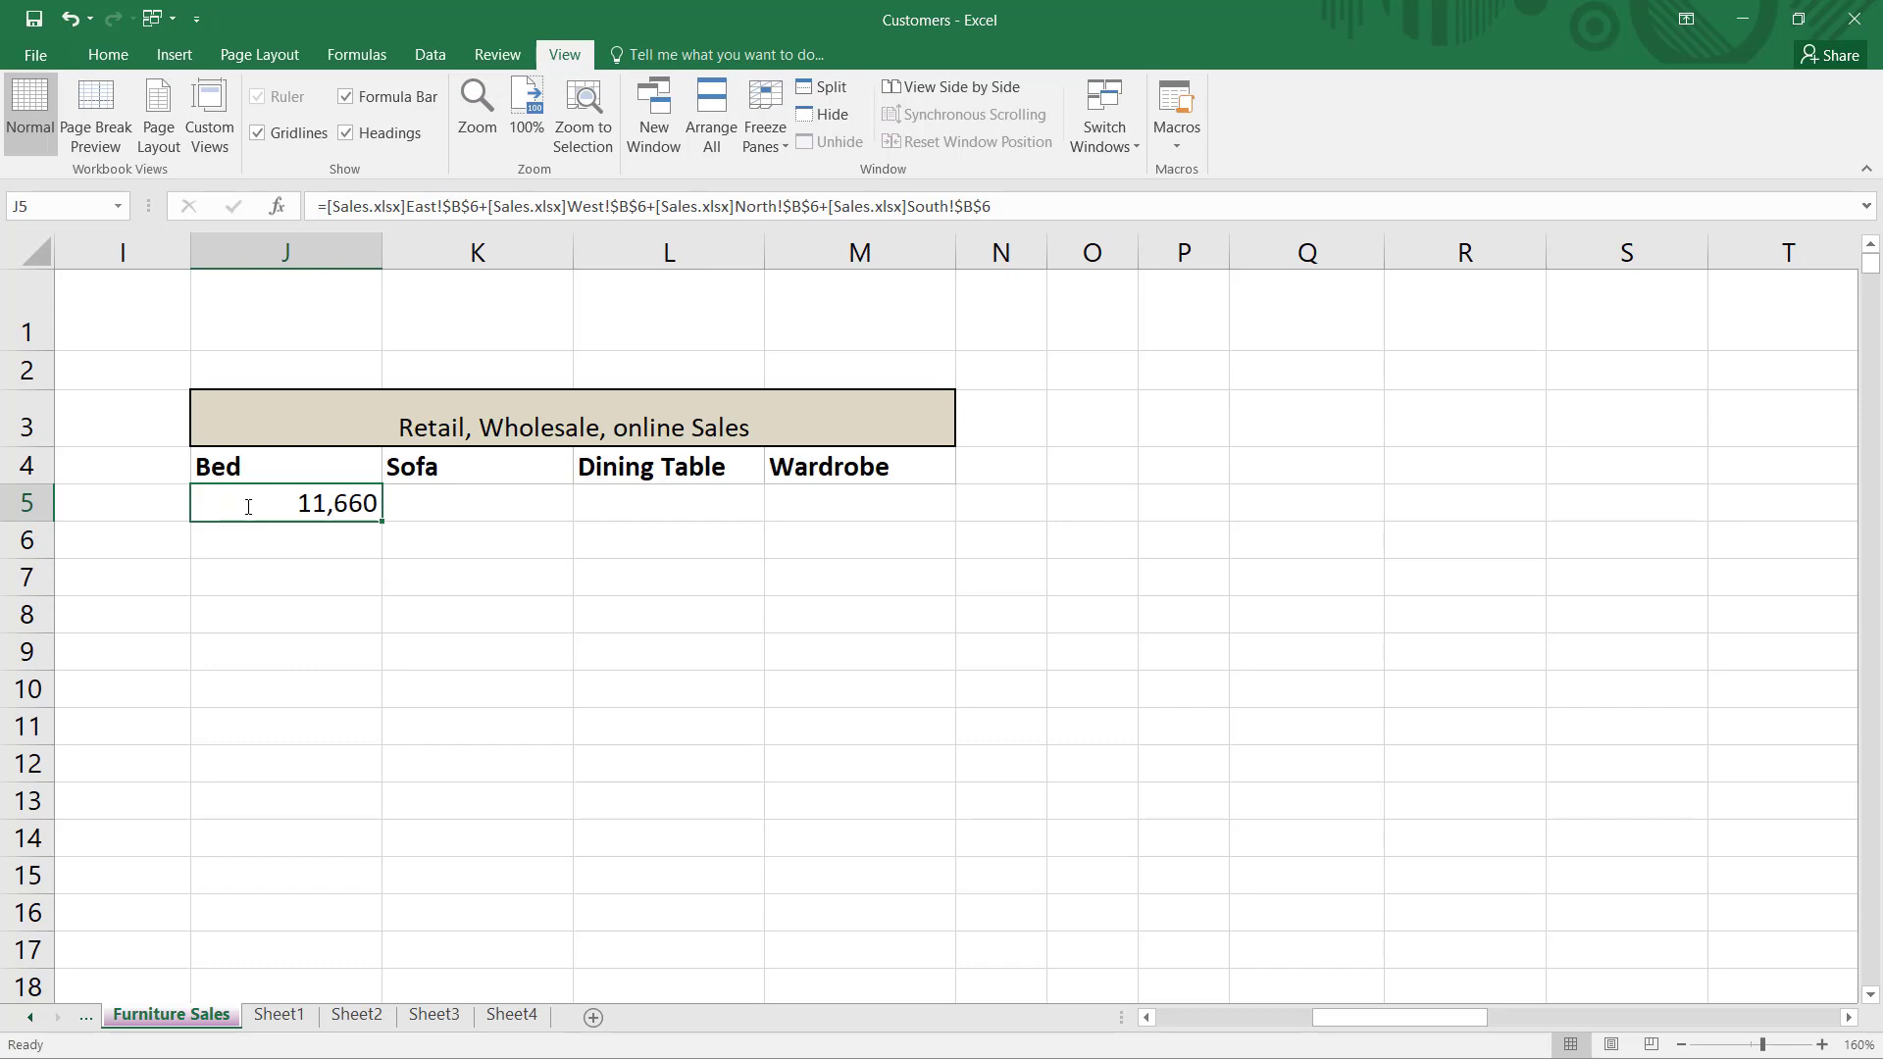
Step: Switch to the Sales workbook and display the formulas on the West sheet instead of their results
{"action": "key", "text": "ctrl+Tab"}
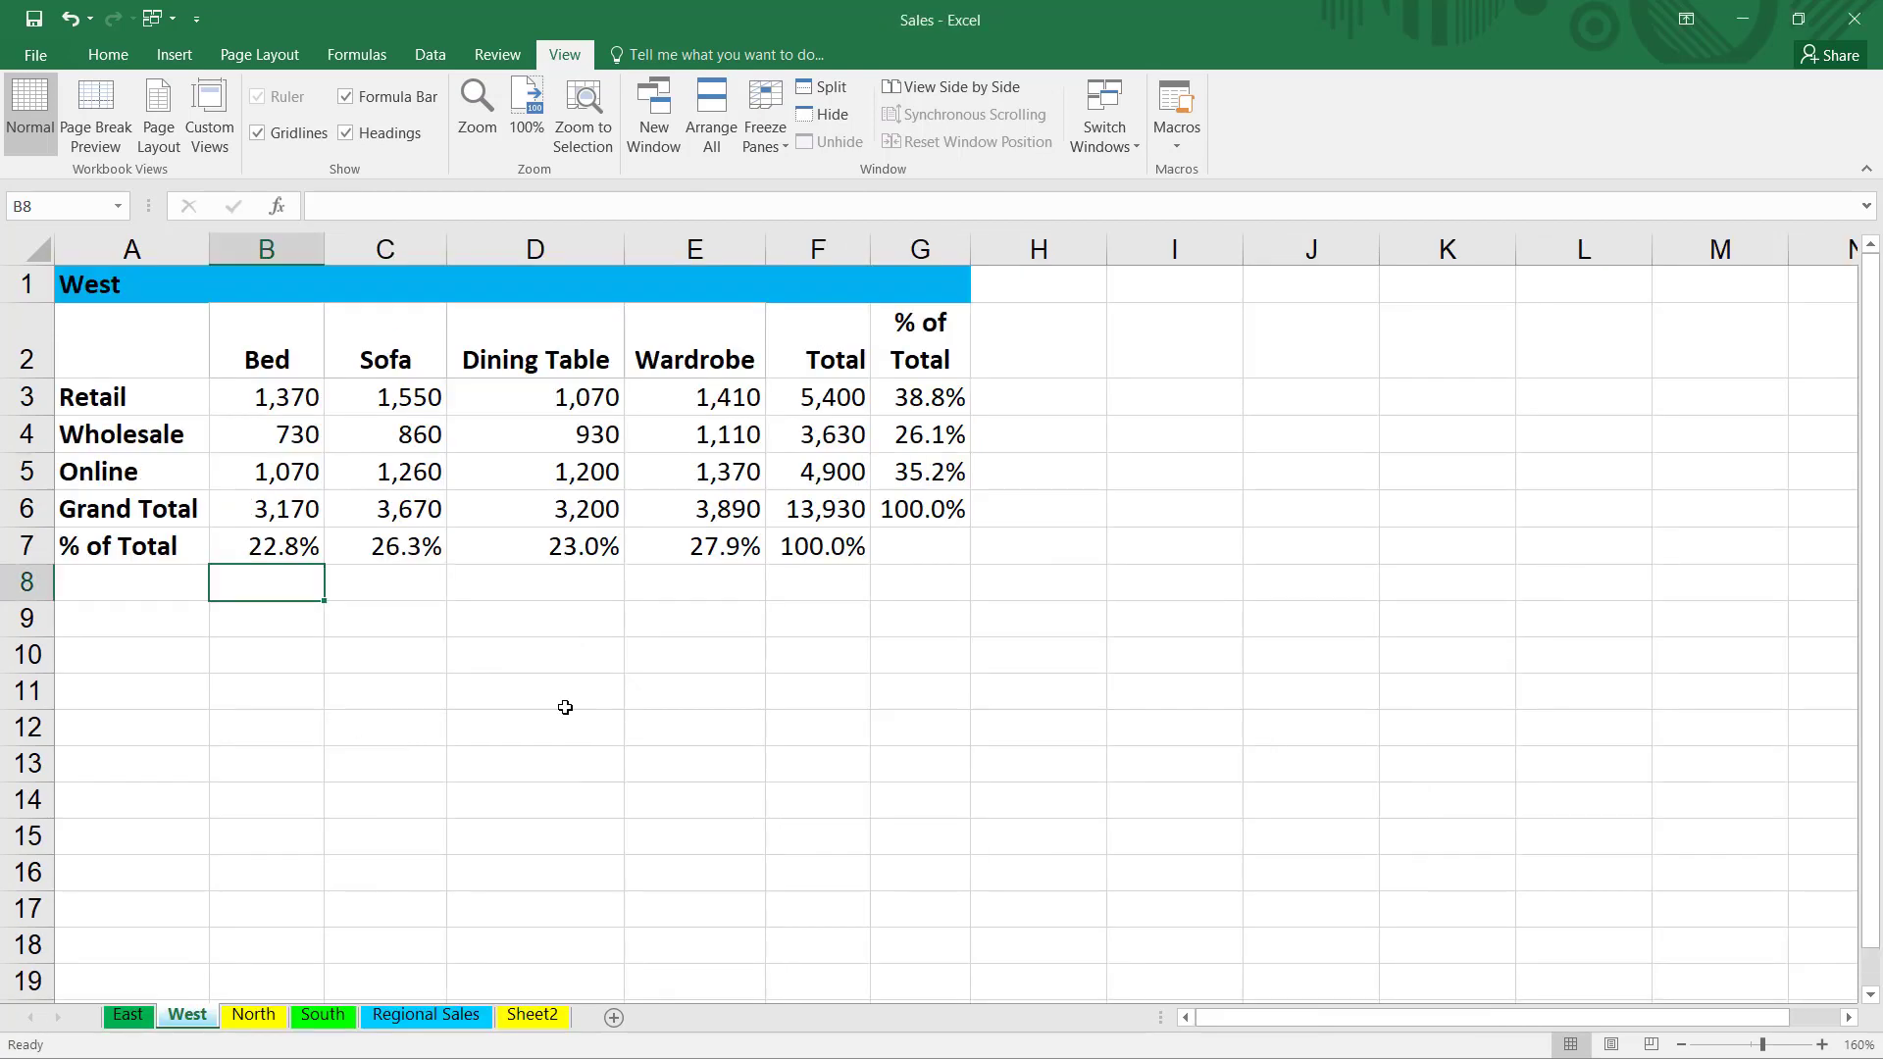
{"action": "left_click", "coordinate": [378, 51]}
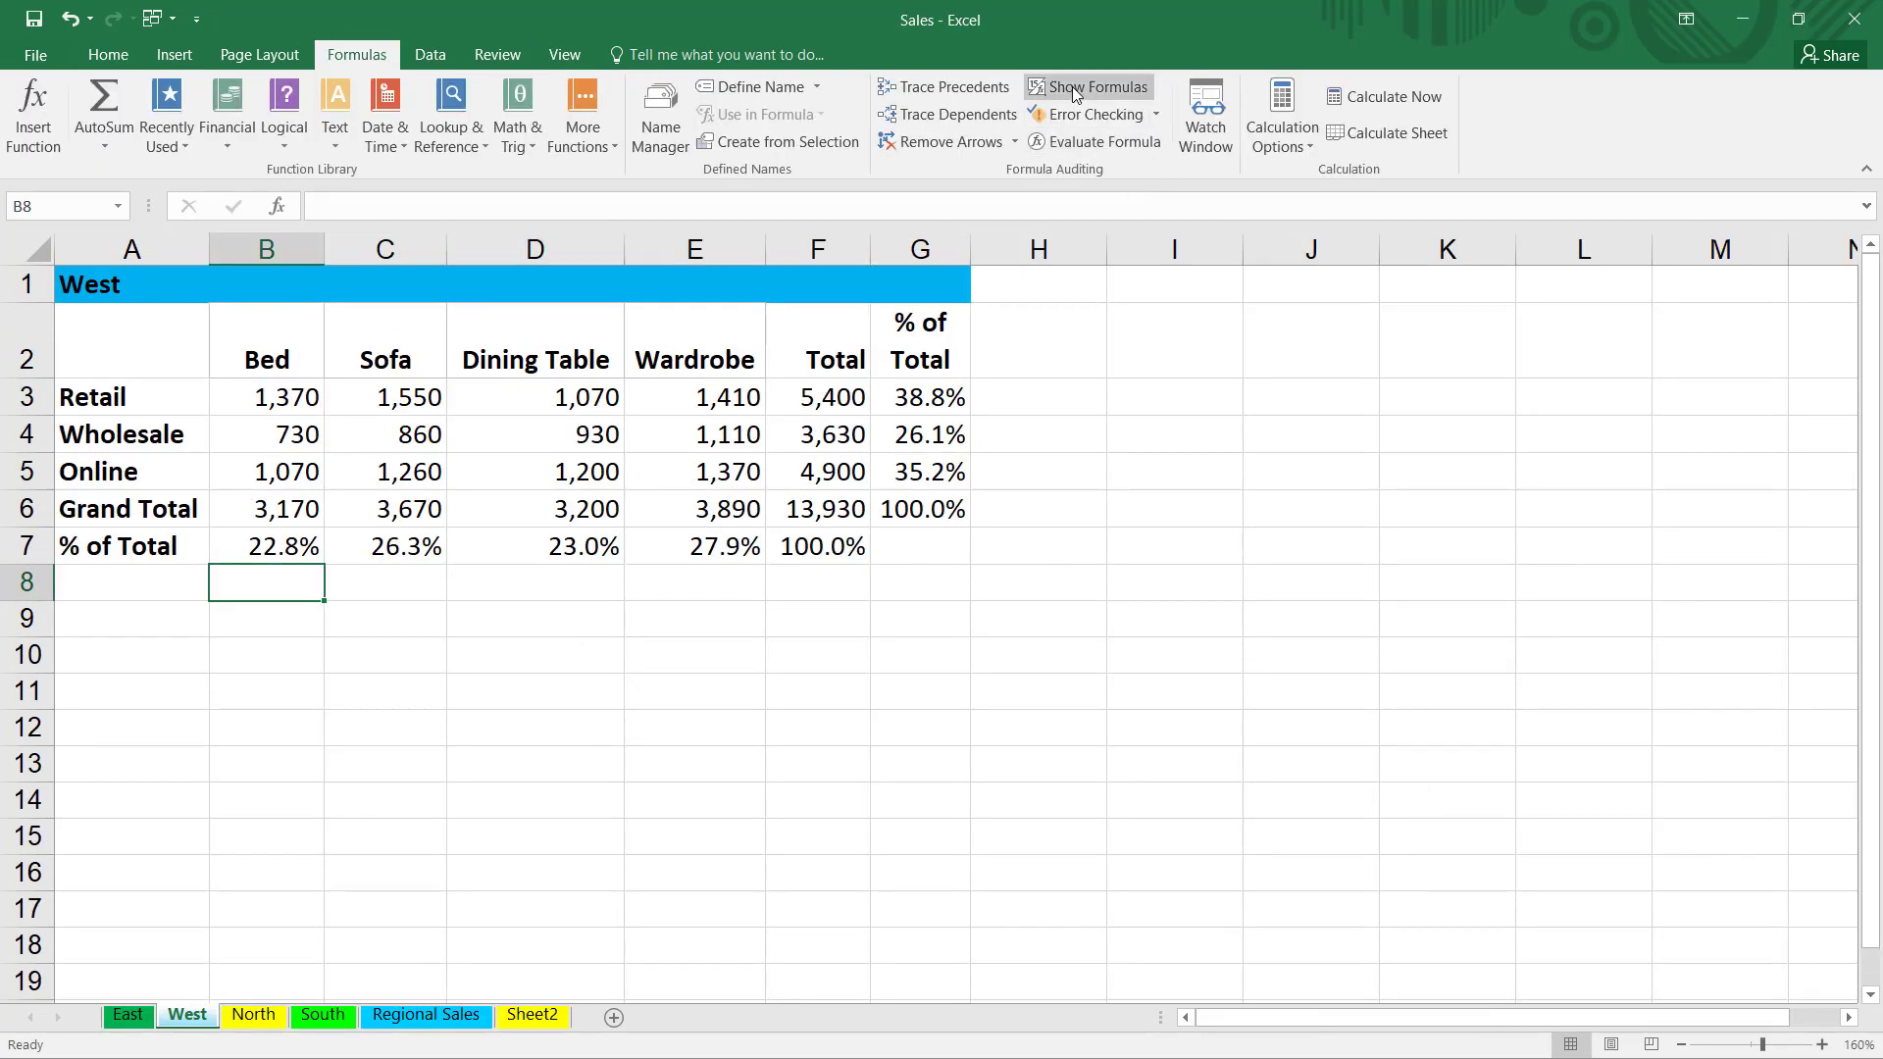
{"action": "left_click", "coordinate": [1073, 87]}
{"action": "left_click_drag", "start_coordinate": [1316, 1016], "coordinate": [1375, 1030]}
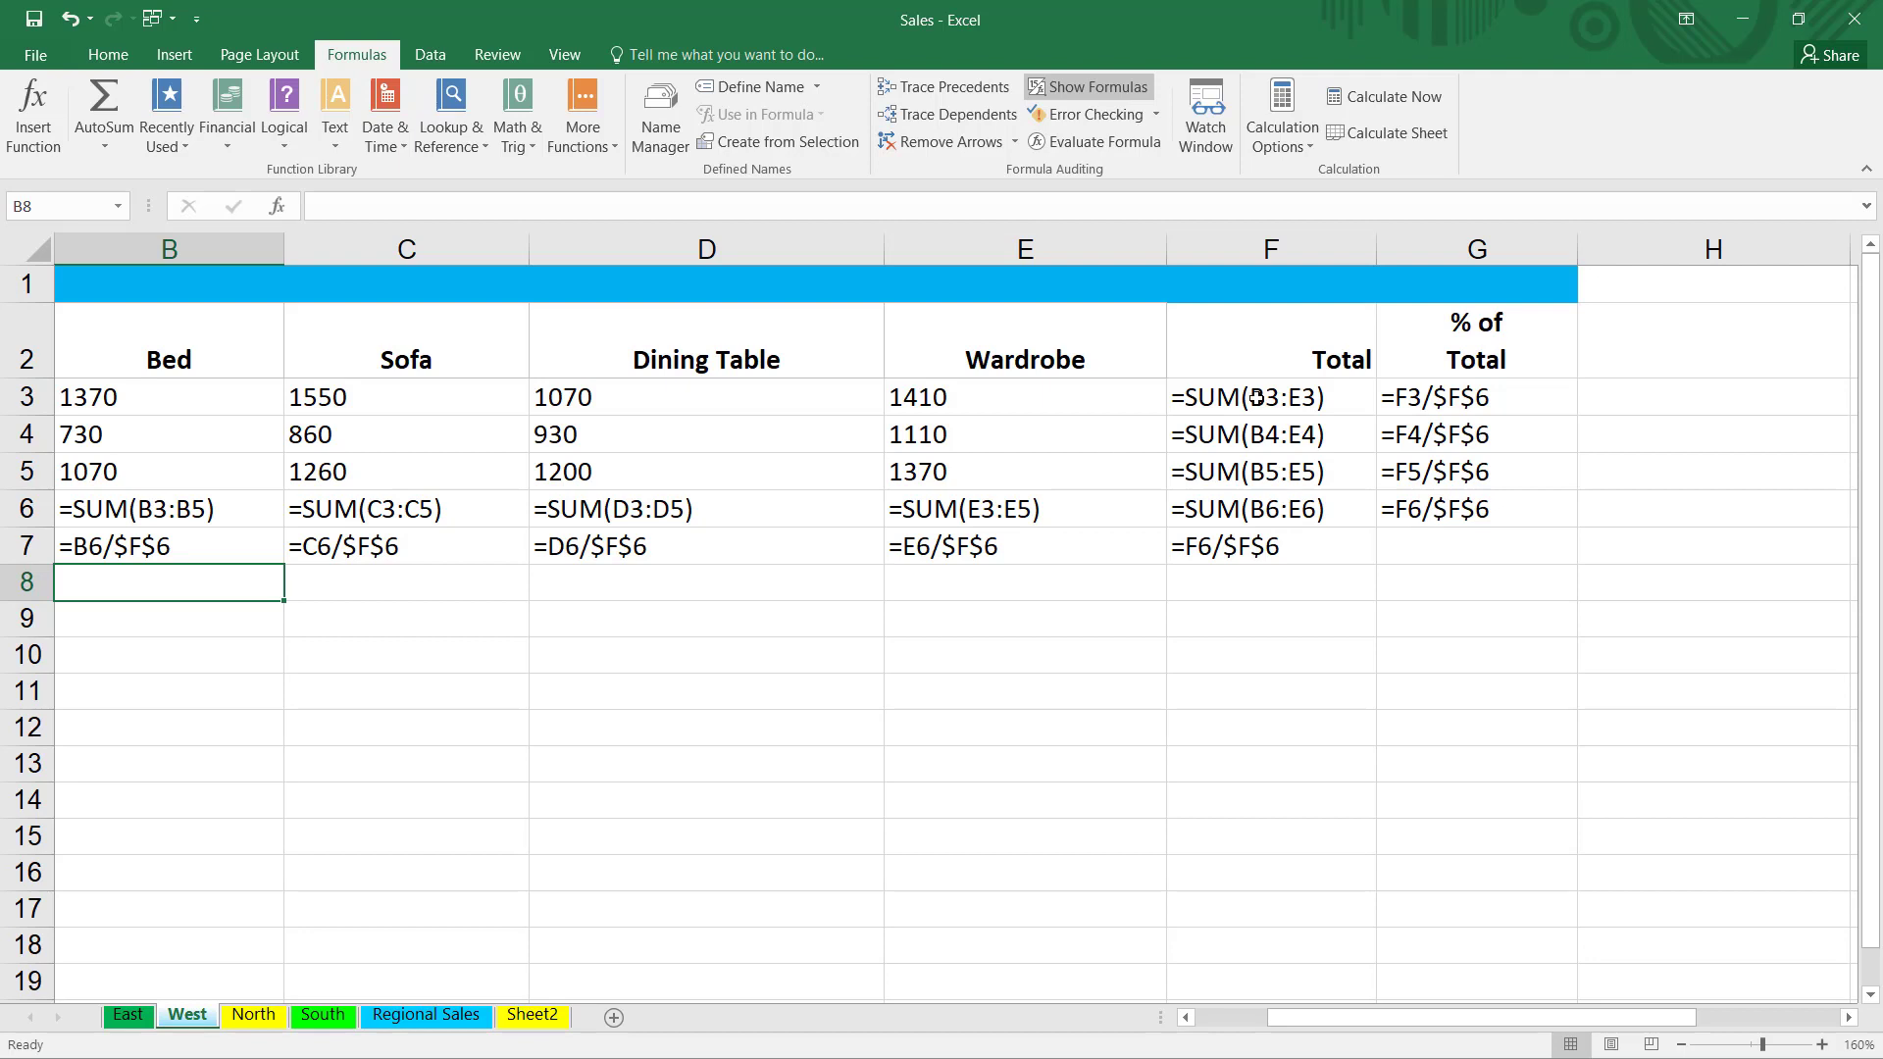
Step: Trace the precedents of Total cell F3 on the West sheet, and remove the tracer arrows
{"action": "left_click", "coordinate": [1256, 397]}
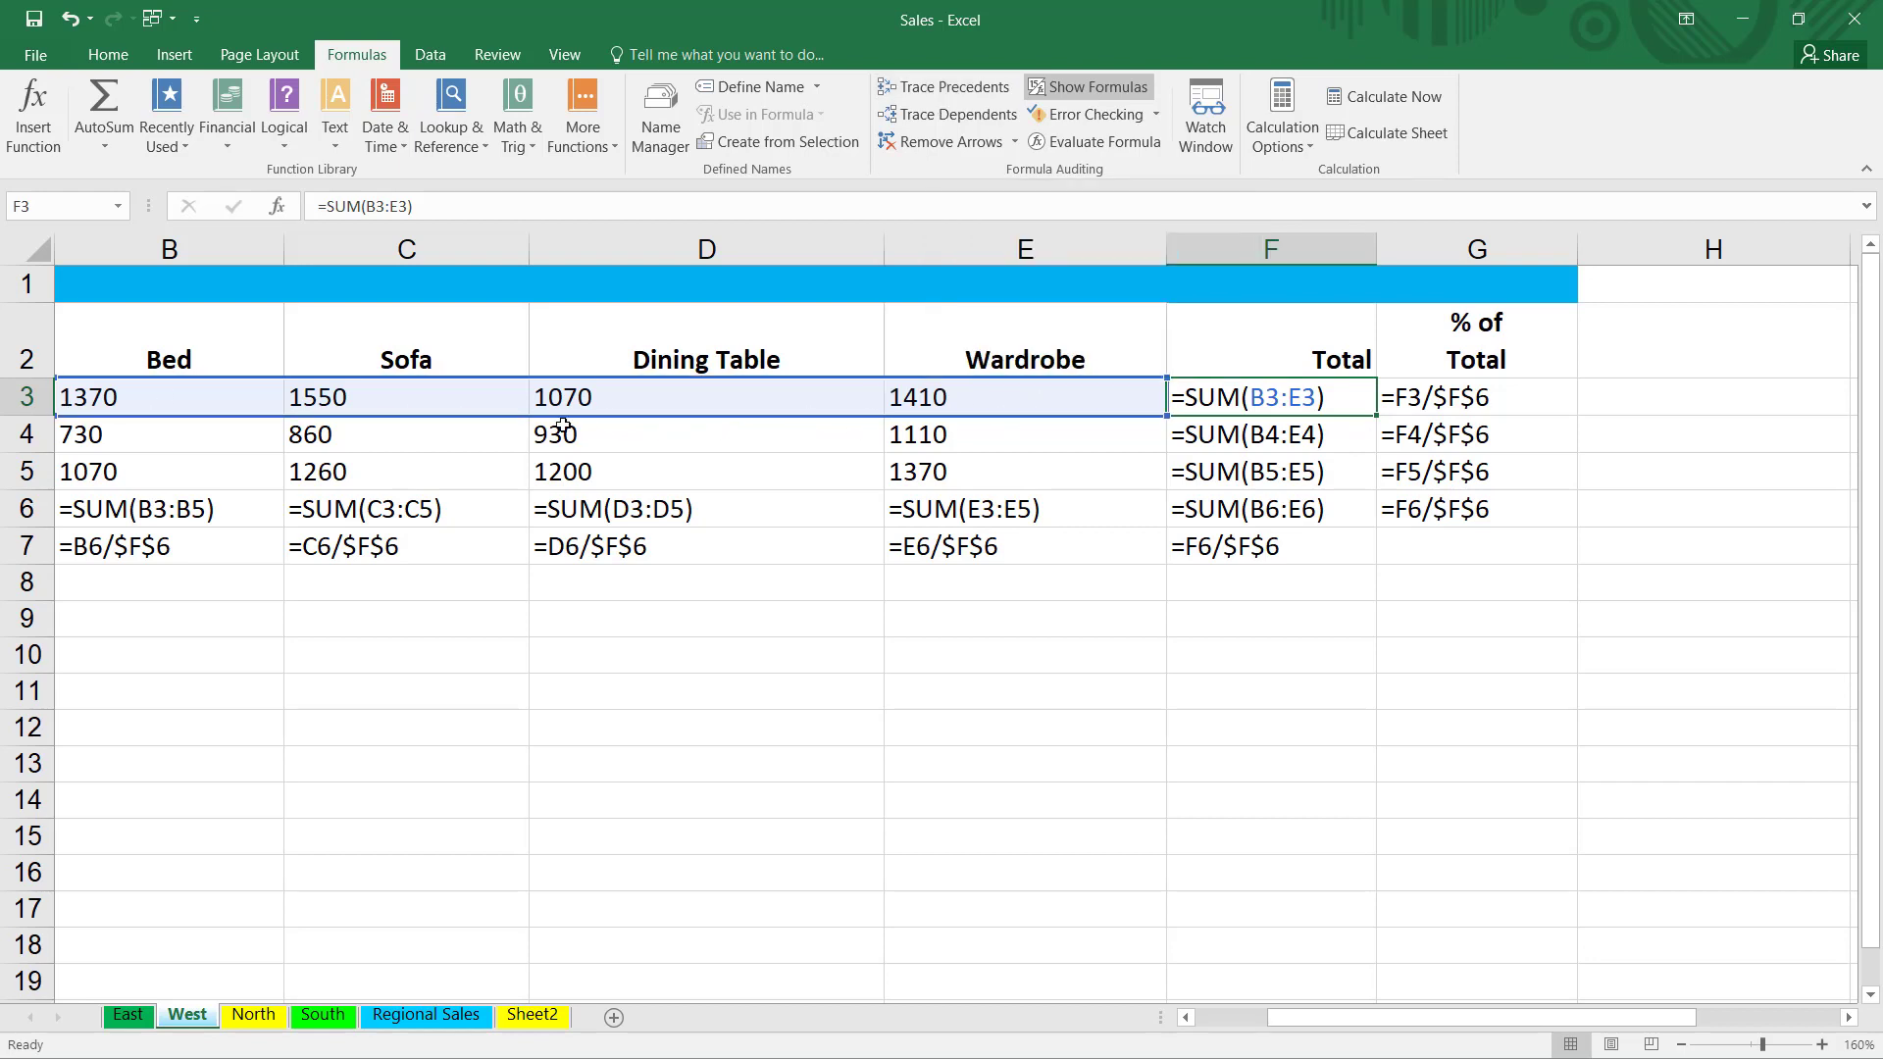
{"action": "left_click", "coordinate": [964, 96]}
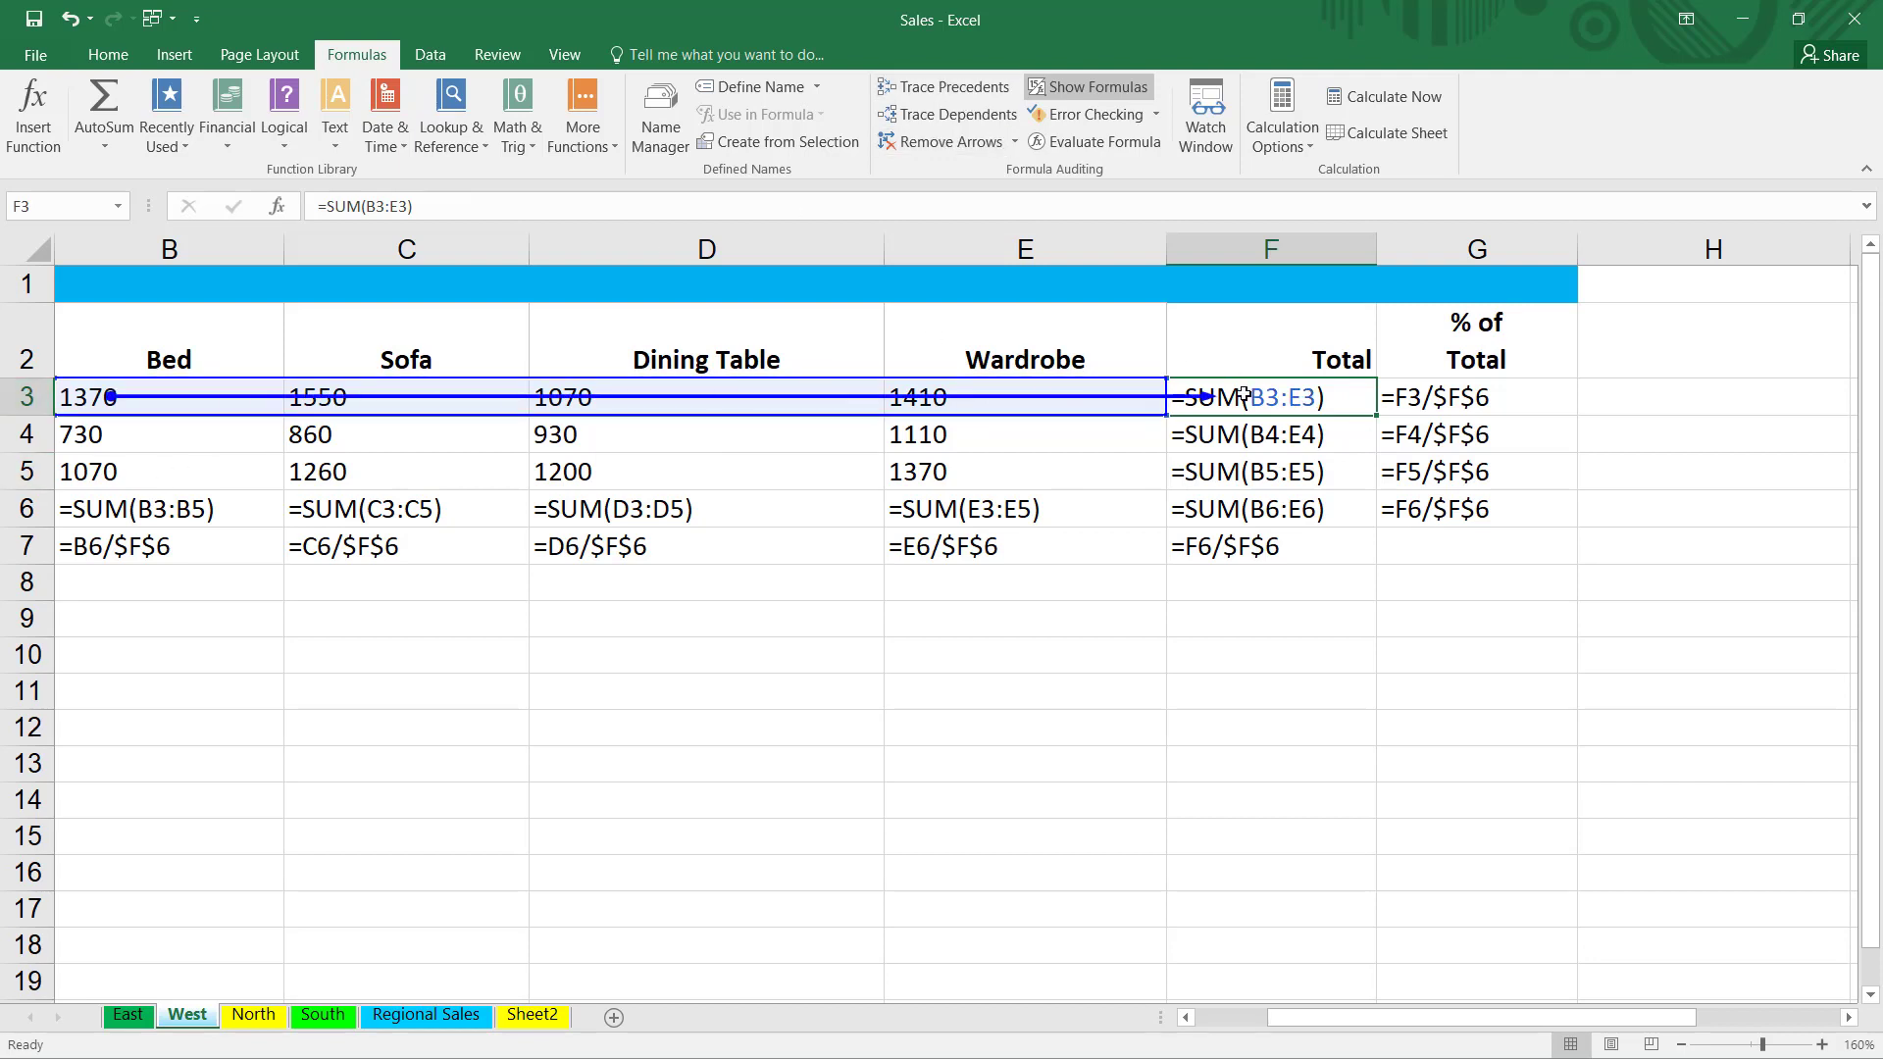
{"action": "left_click", "coordinate": [946, 140]}
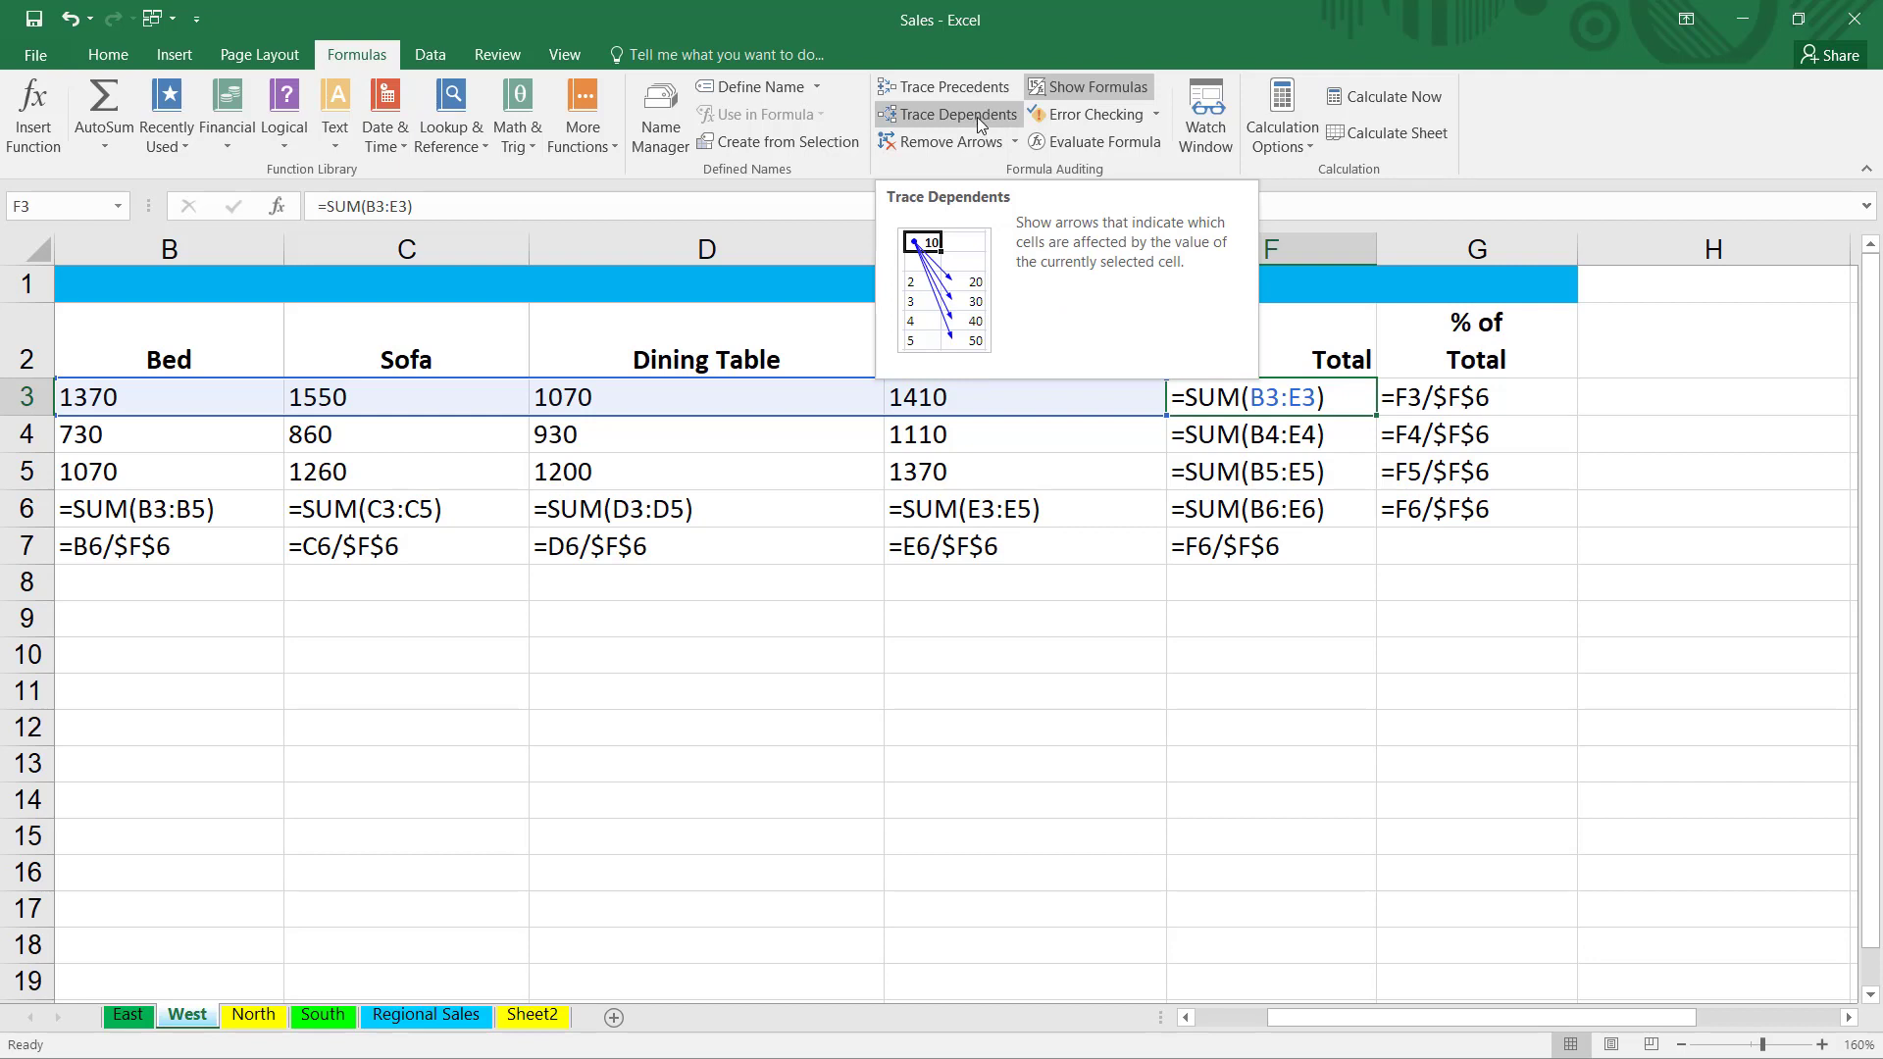
Step: Trace the dependents of F3, view the list of off-sheet references behind the dashed arrow, and remove the arrows
{"action": "left_click", "coordinate": [977, 116]}
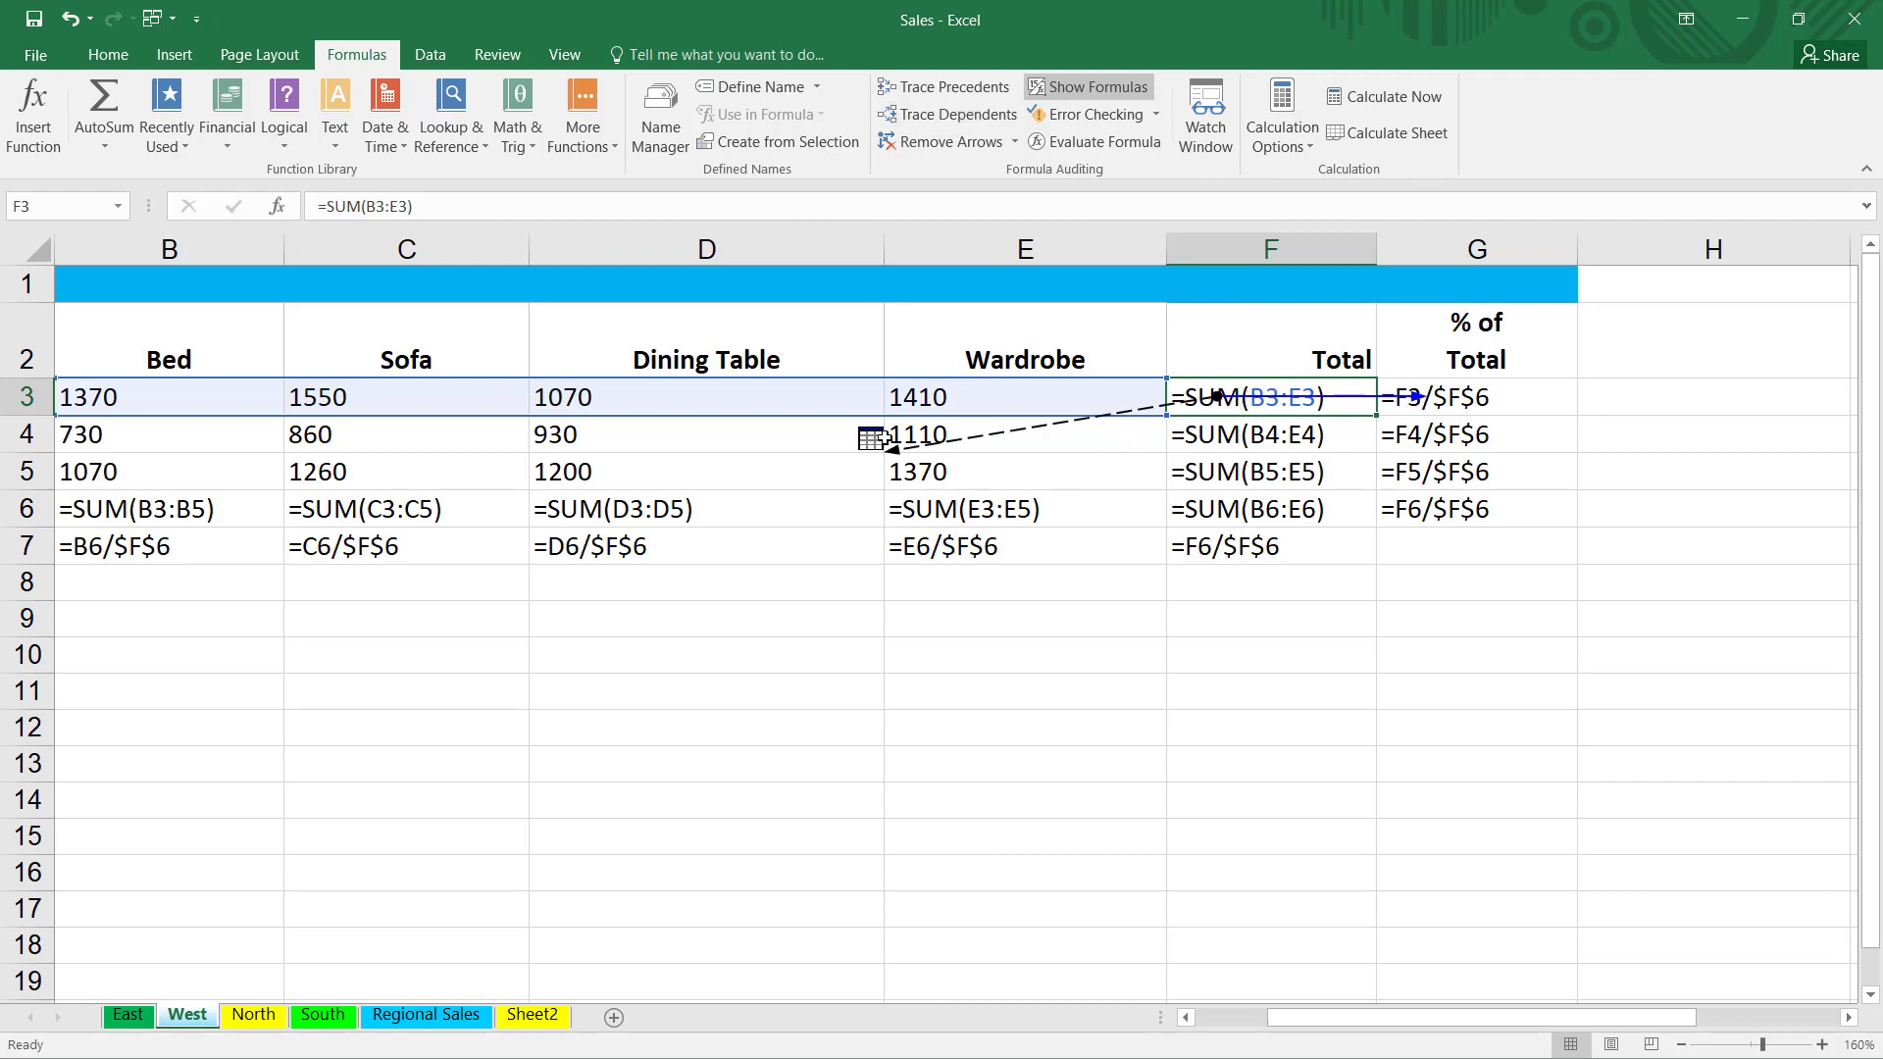
{"action": "double_click", "coordinate": [986, 444]}
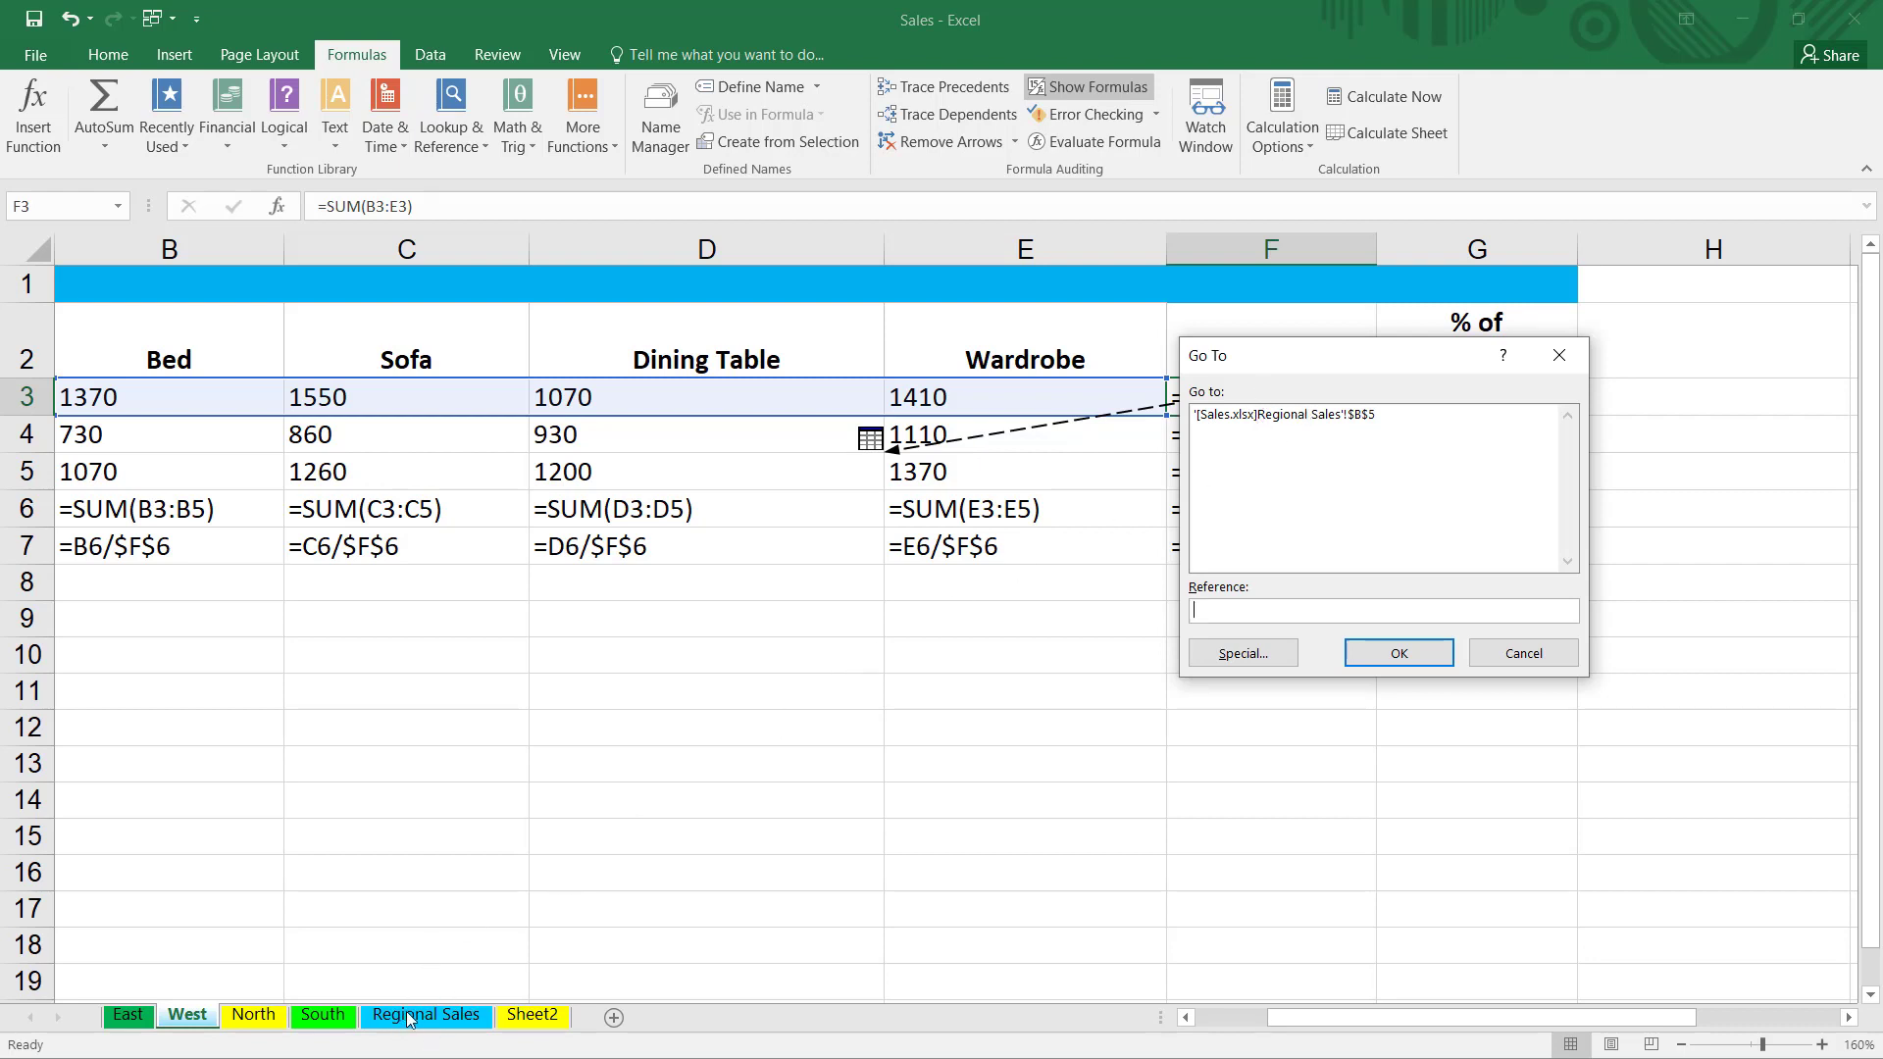
{"action": "left_click", "coordinate": [1521, 657]}
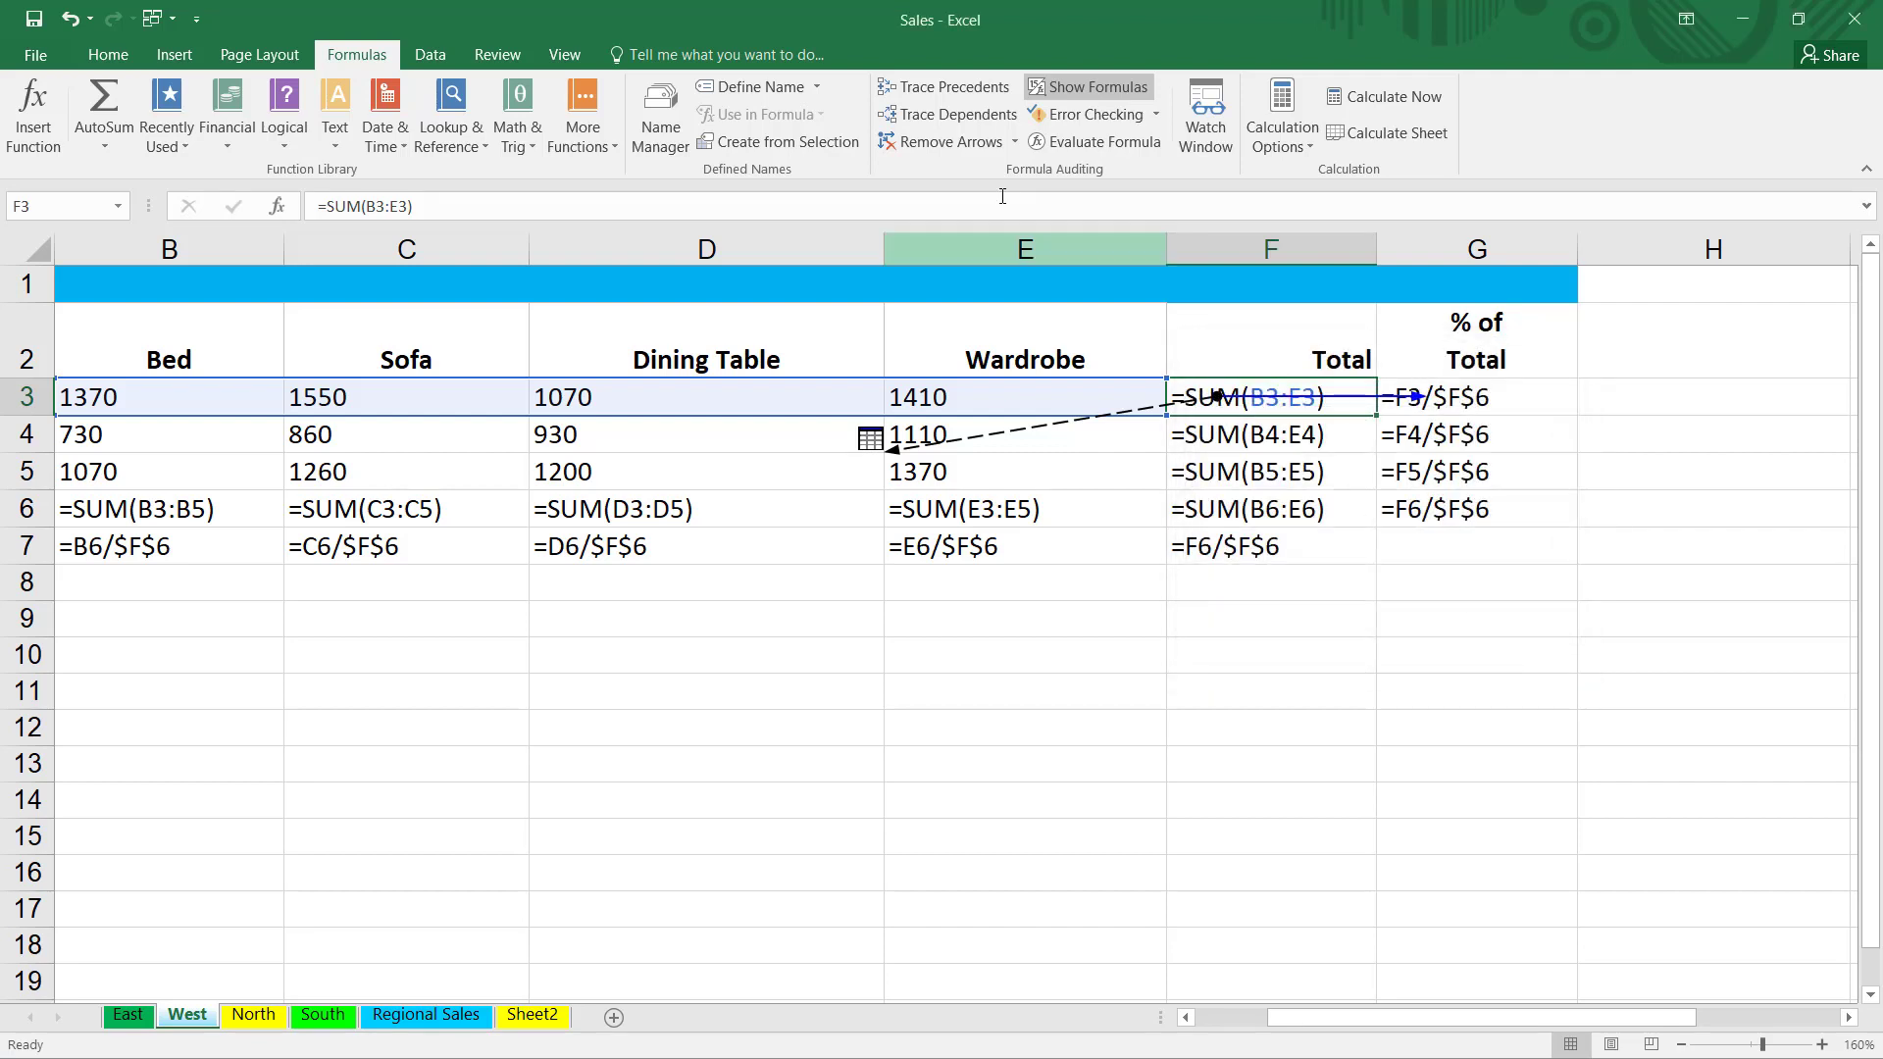
{"action": "left_click", "coordinate": [964, 144]}
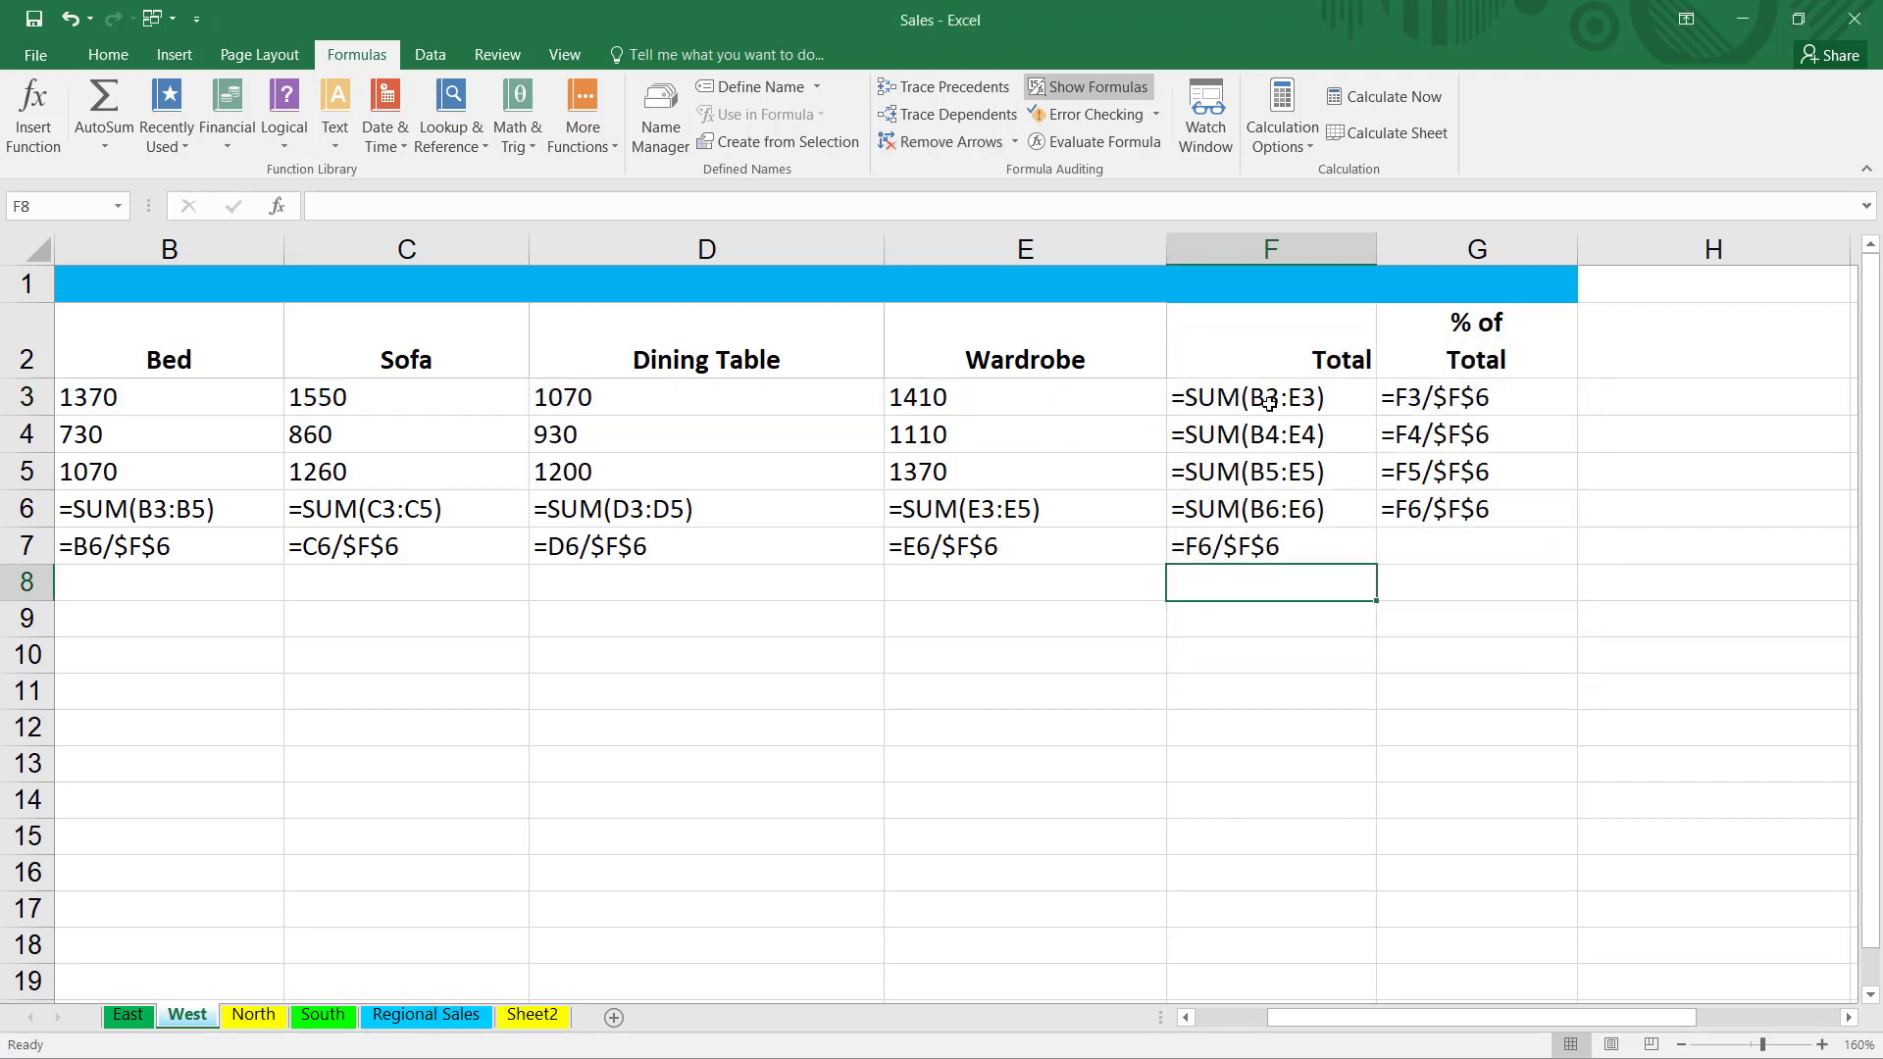
Step: Check the Retail total's formula on the Regional Sales sheet, and return the West sheet to displaying values instead of formulas
{"action": "left_click", "coordinate": [449, 1015]}
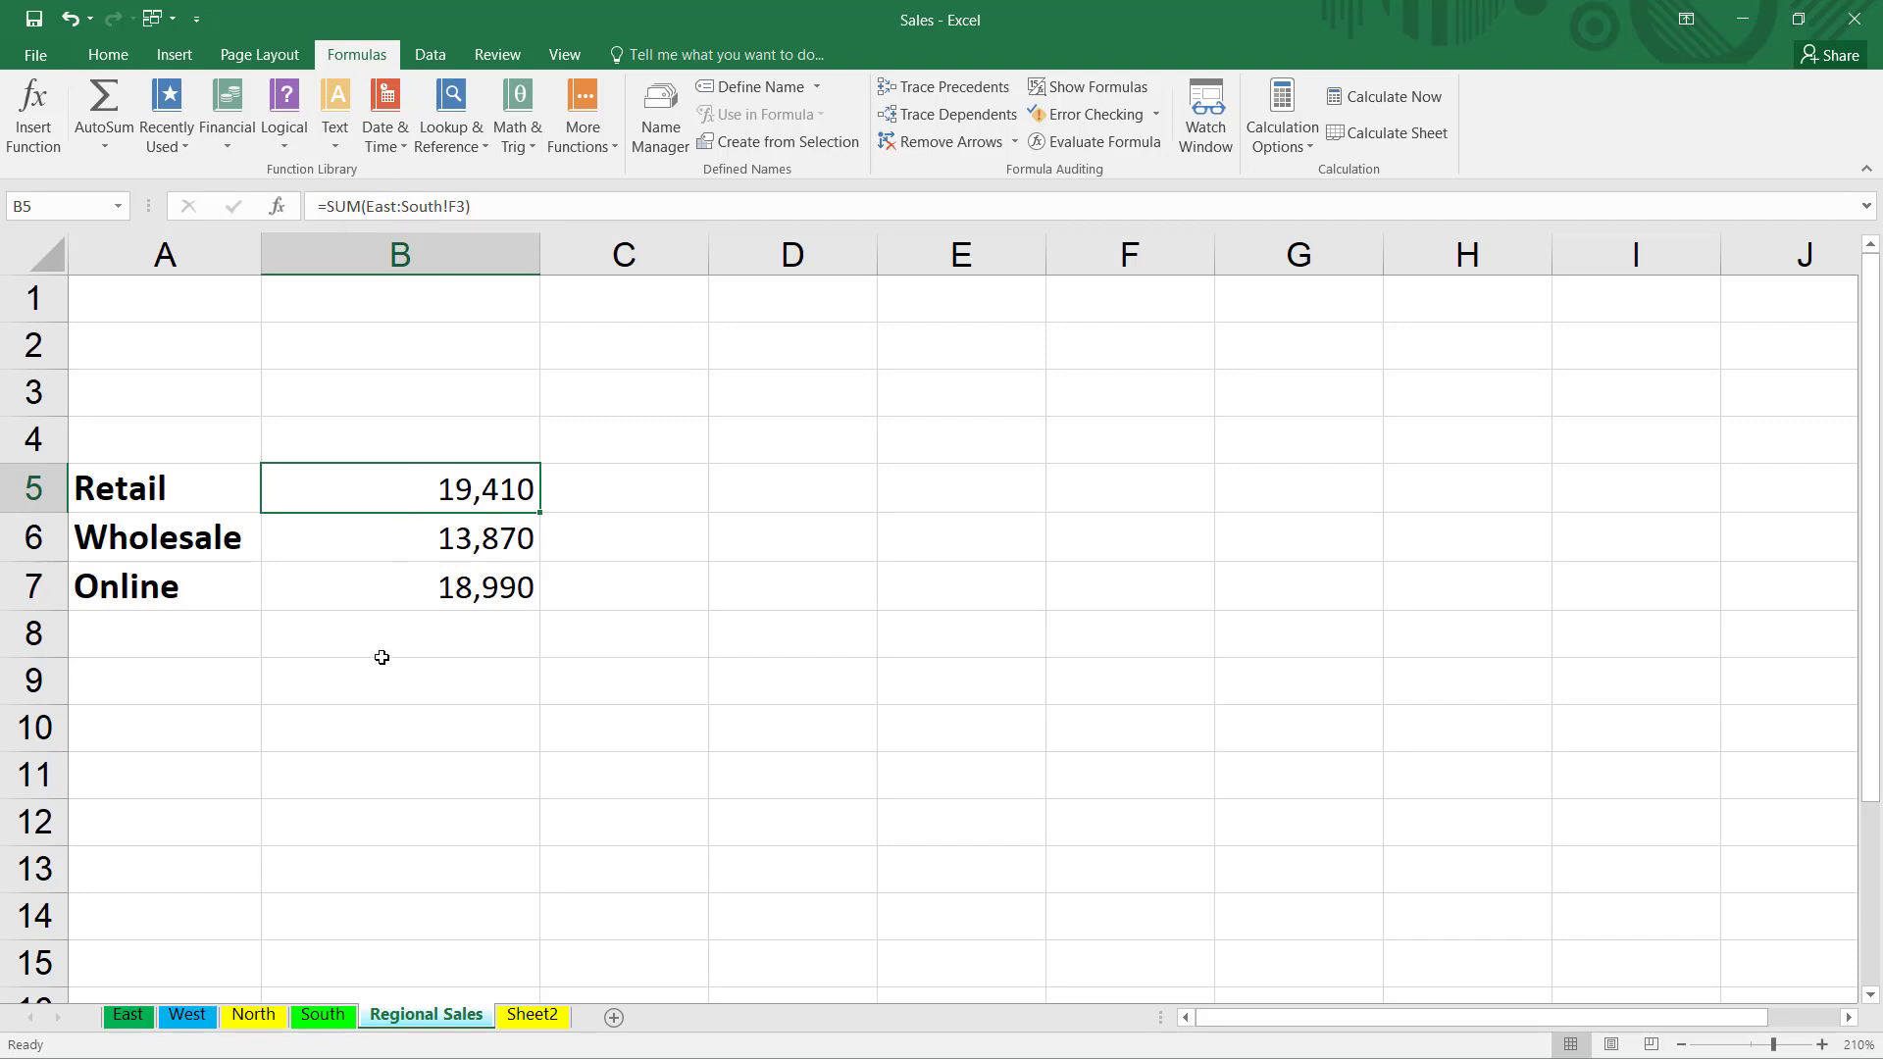
{"action": "left_click", "coordinate": [195, 1018]}
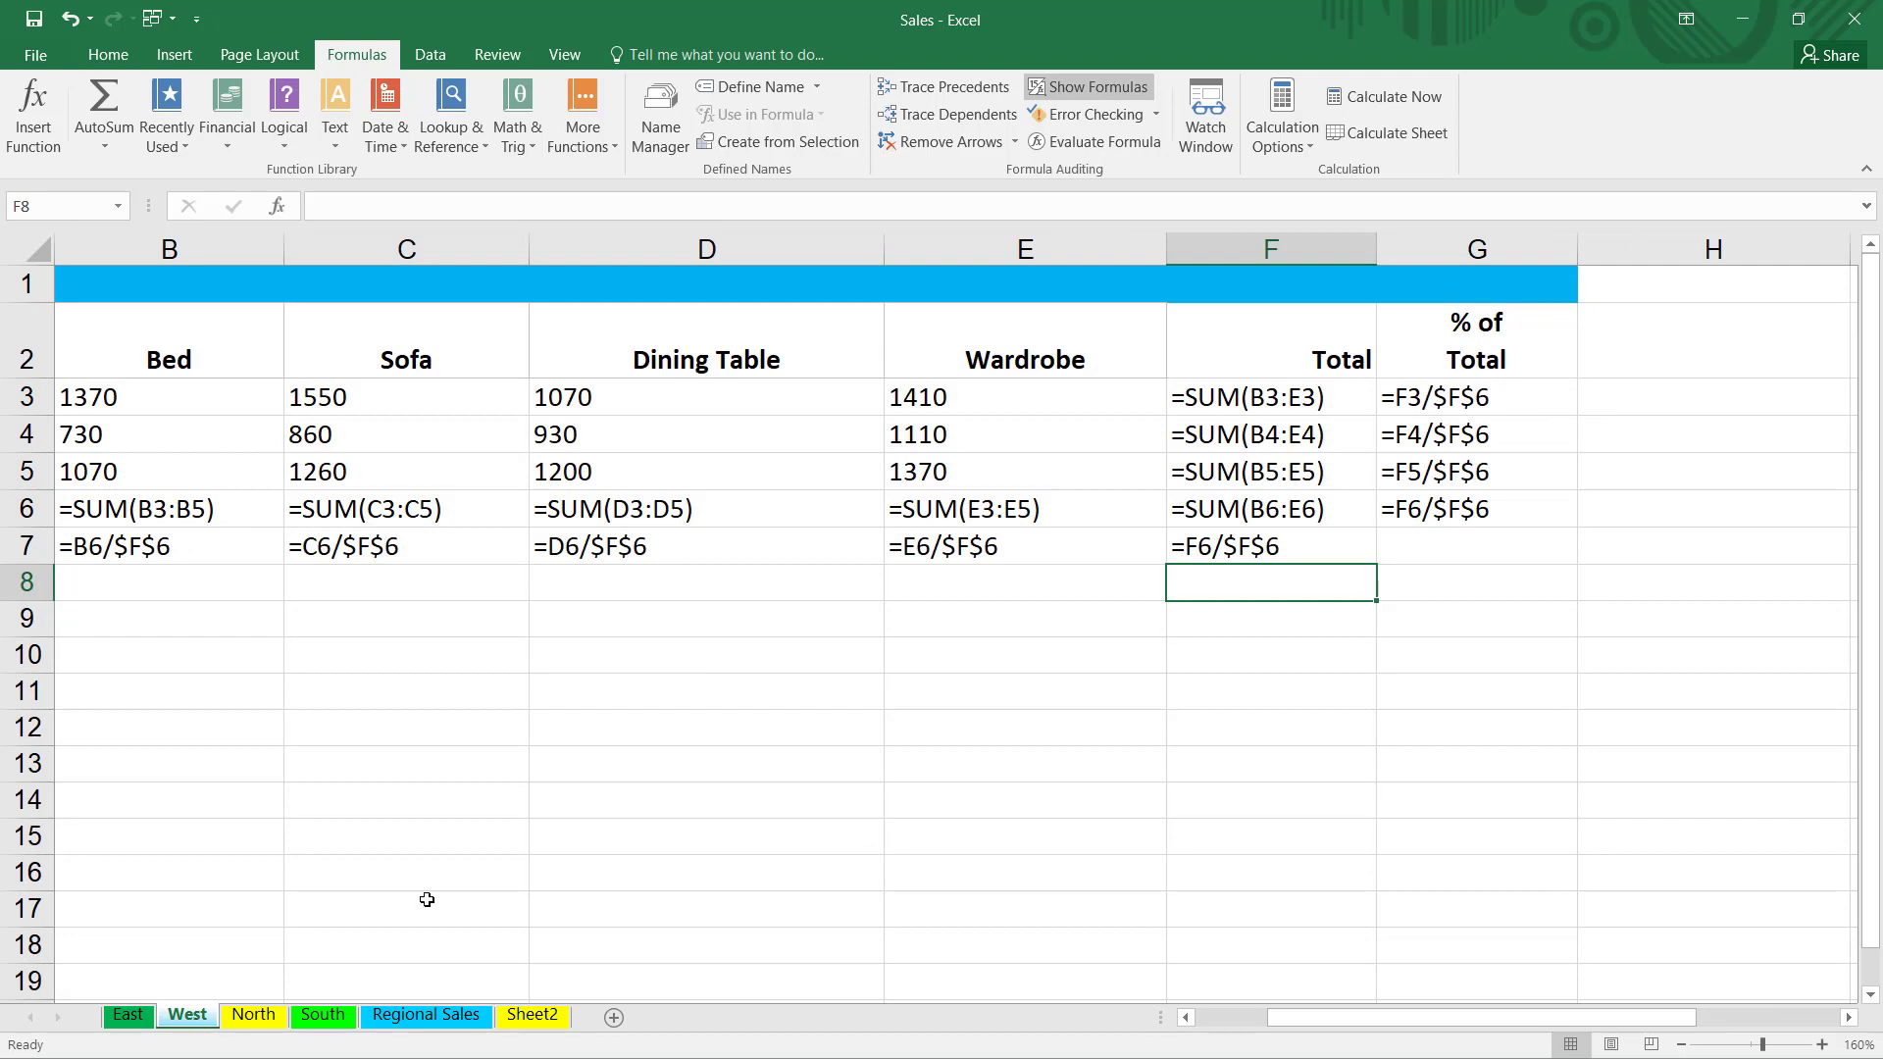
{"action": "left_click", "coordinate": [1222, 400]}
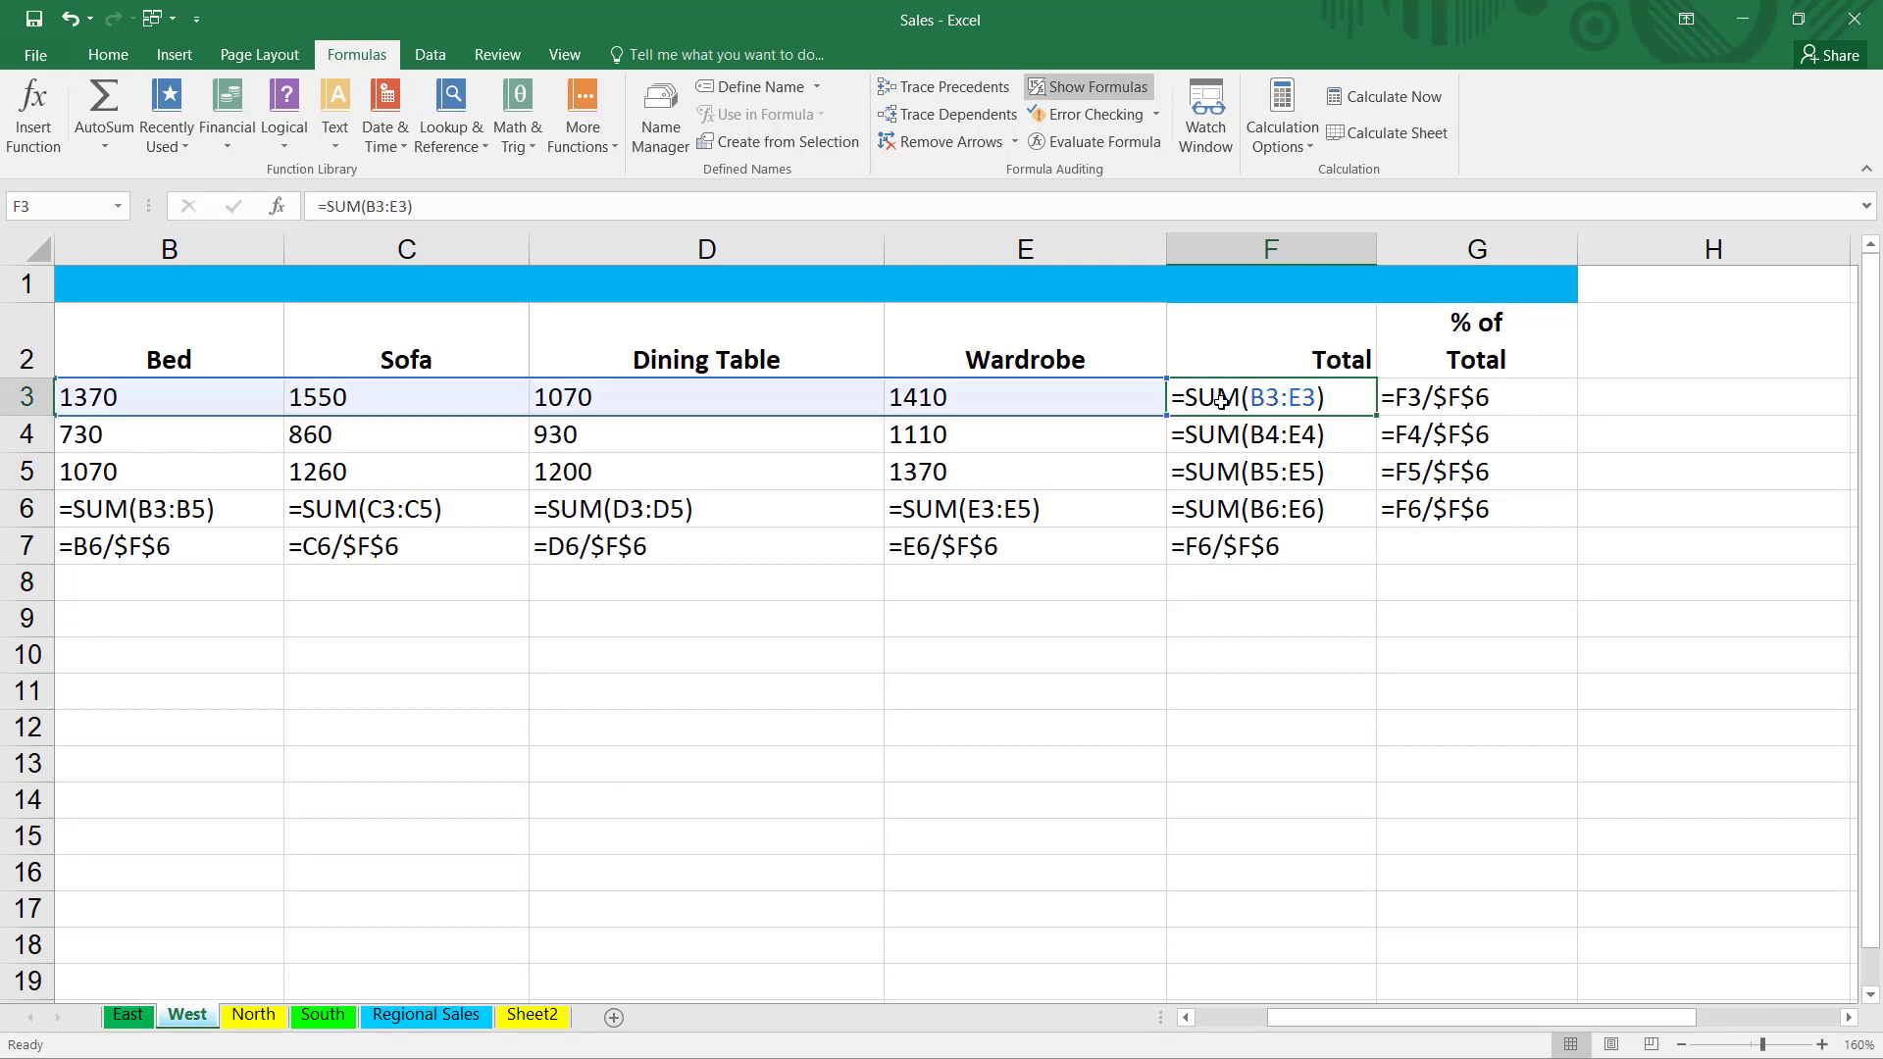
{"action": "left_click", "coordinate": [1110, 92]}
{"action": "left_click", "coordinate": [646, 577]}
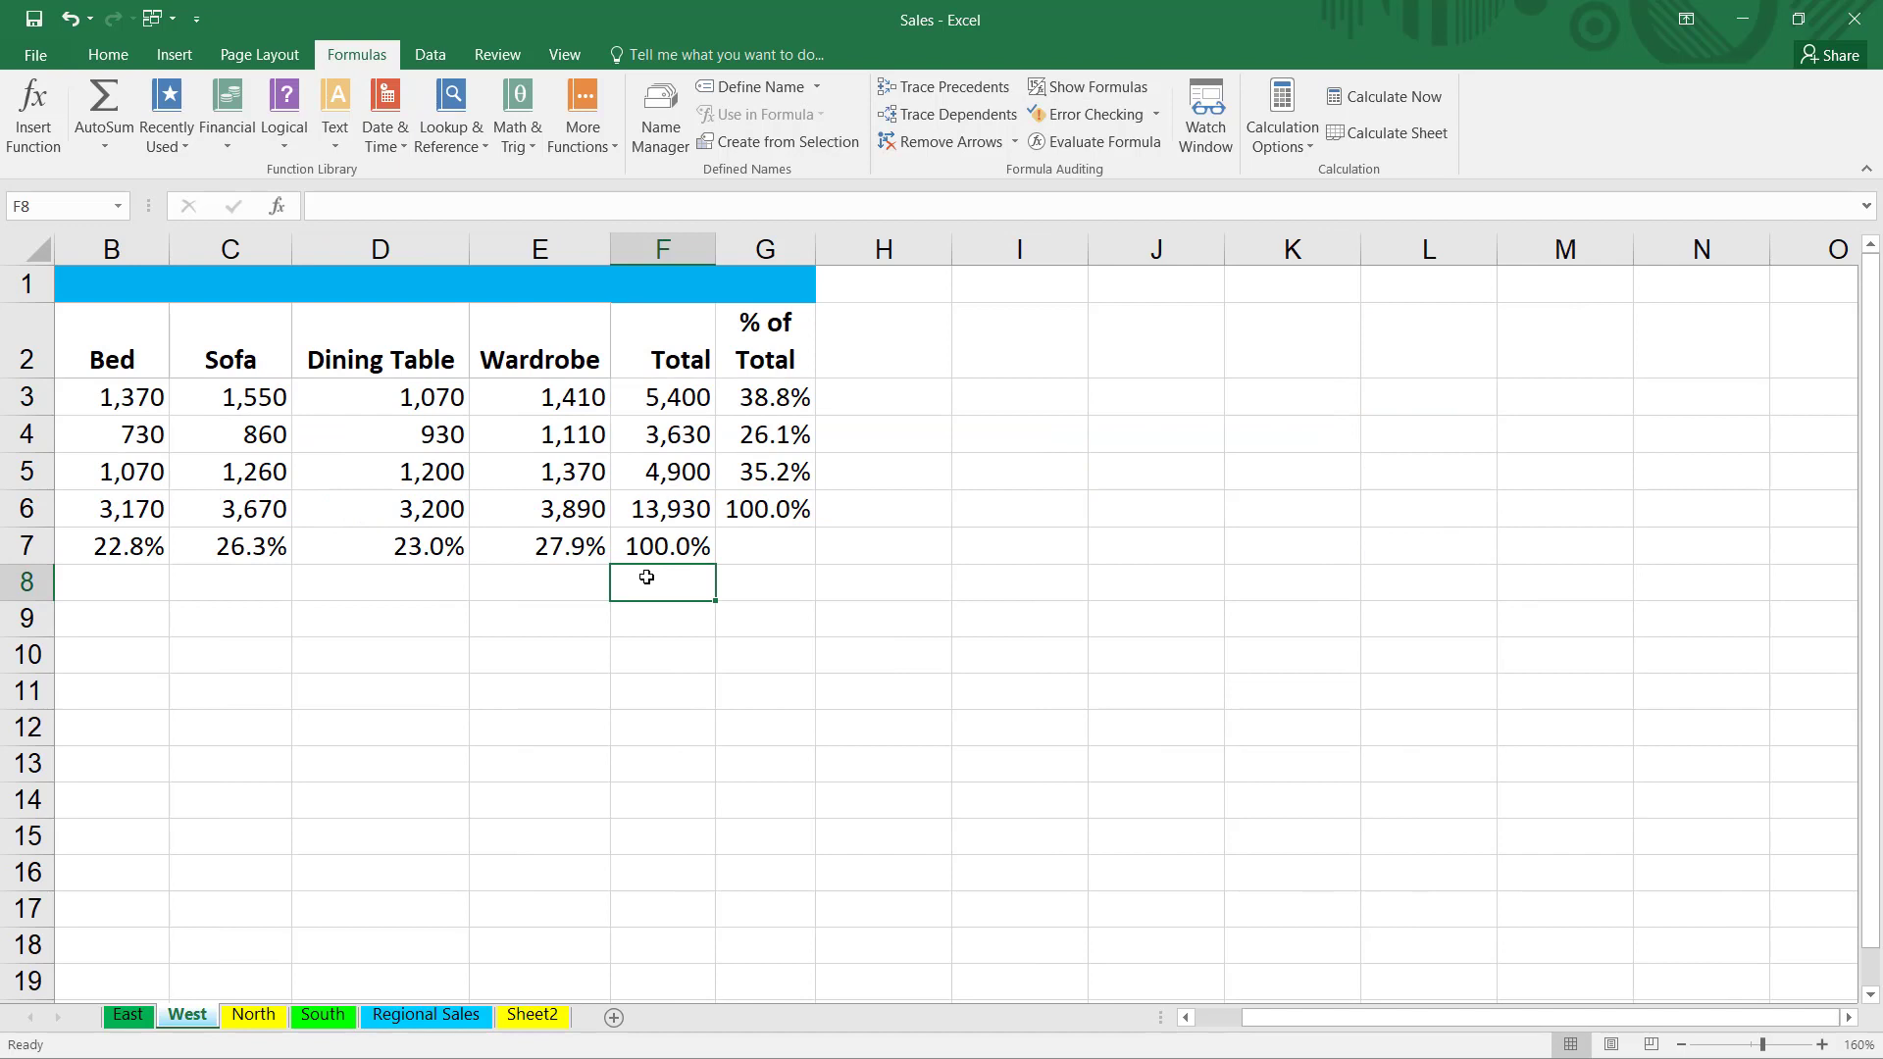
Step: Trace the dependents of B6 on the West sheet, view its link to the Customers workbook, and remove the arrows
{"action": "key", "text": "alt+Tab"}
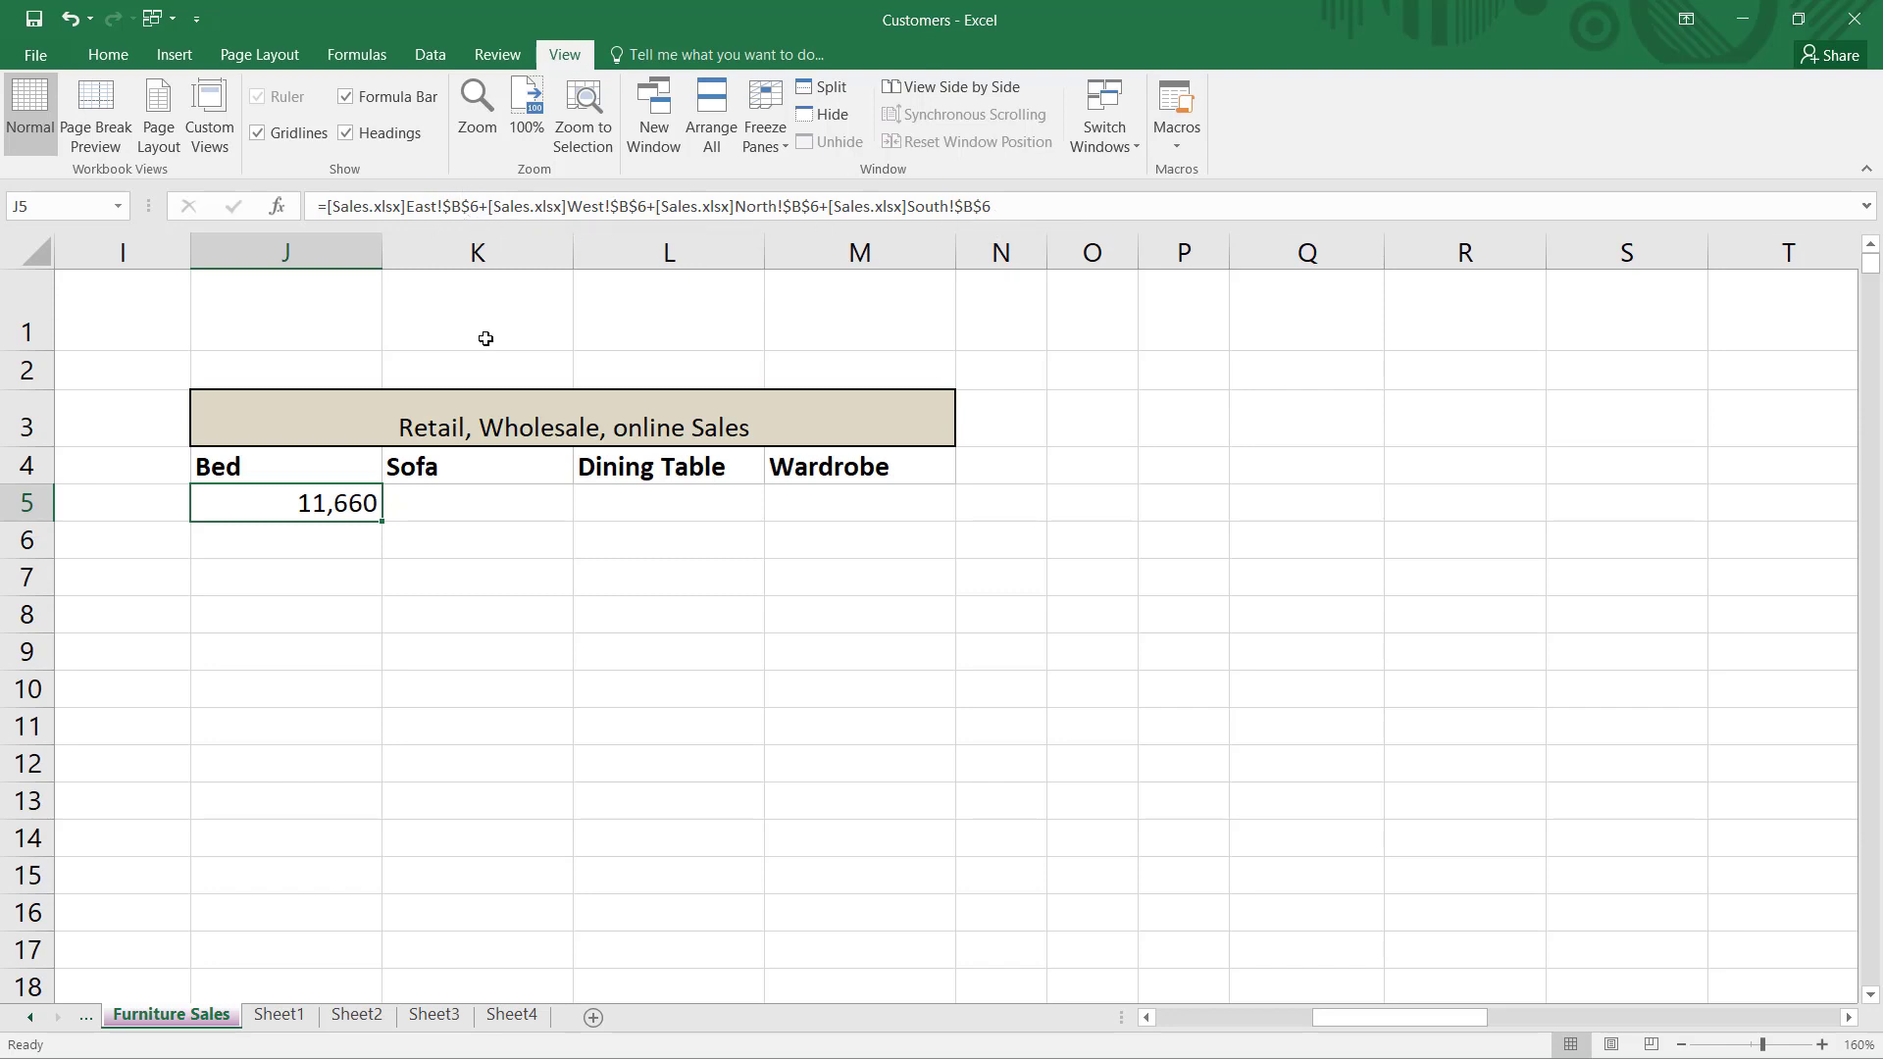
{"action": "key", "text": "alt+Tab"}
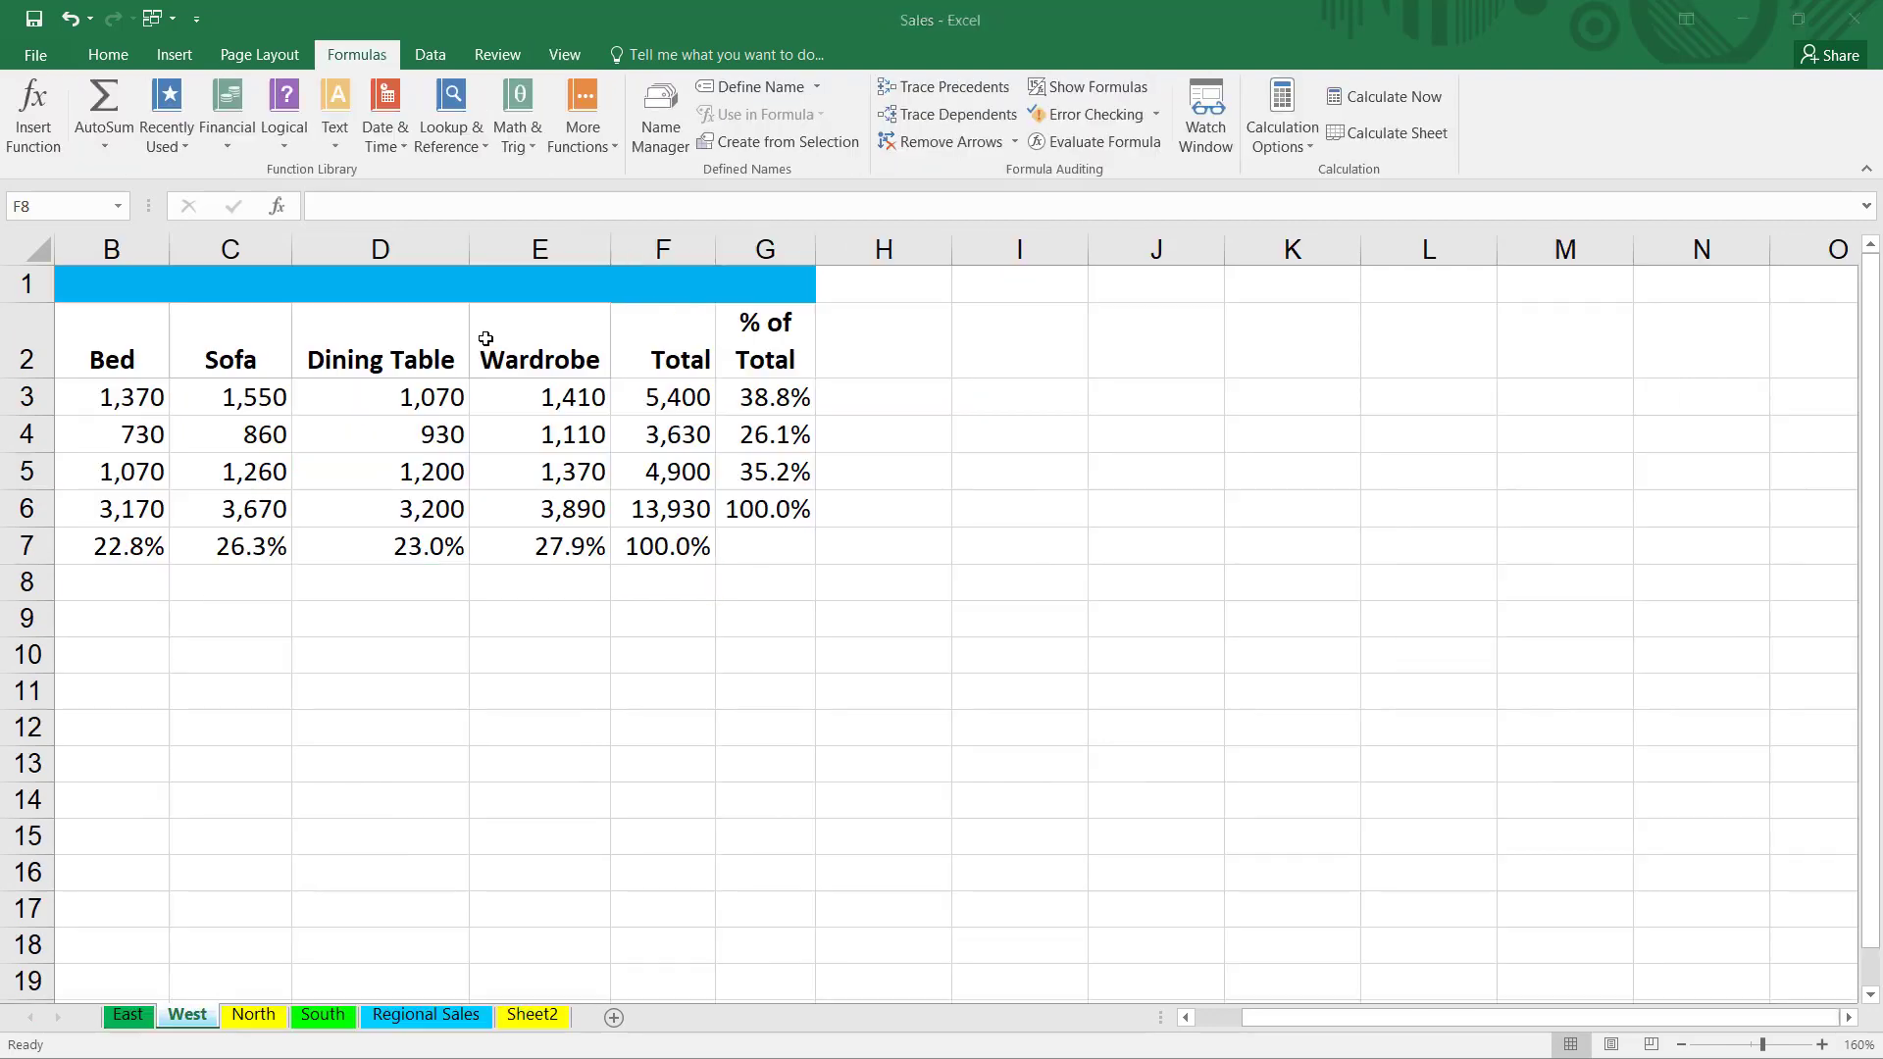
{"action": "left_click", "coordinate": [145, 515]}
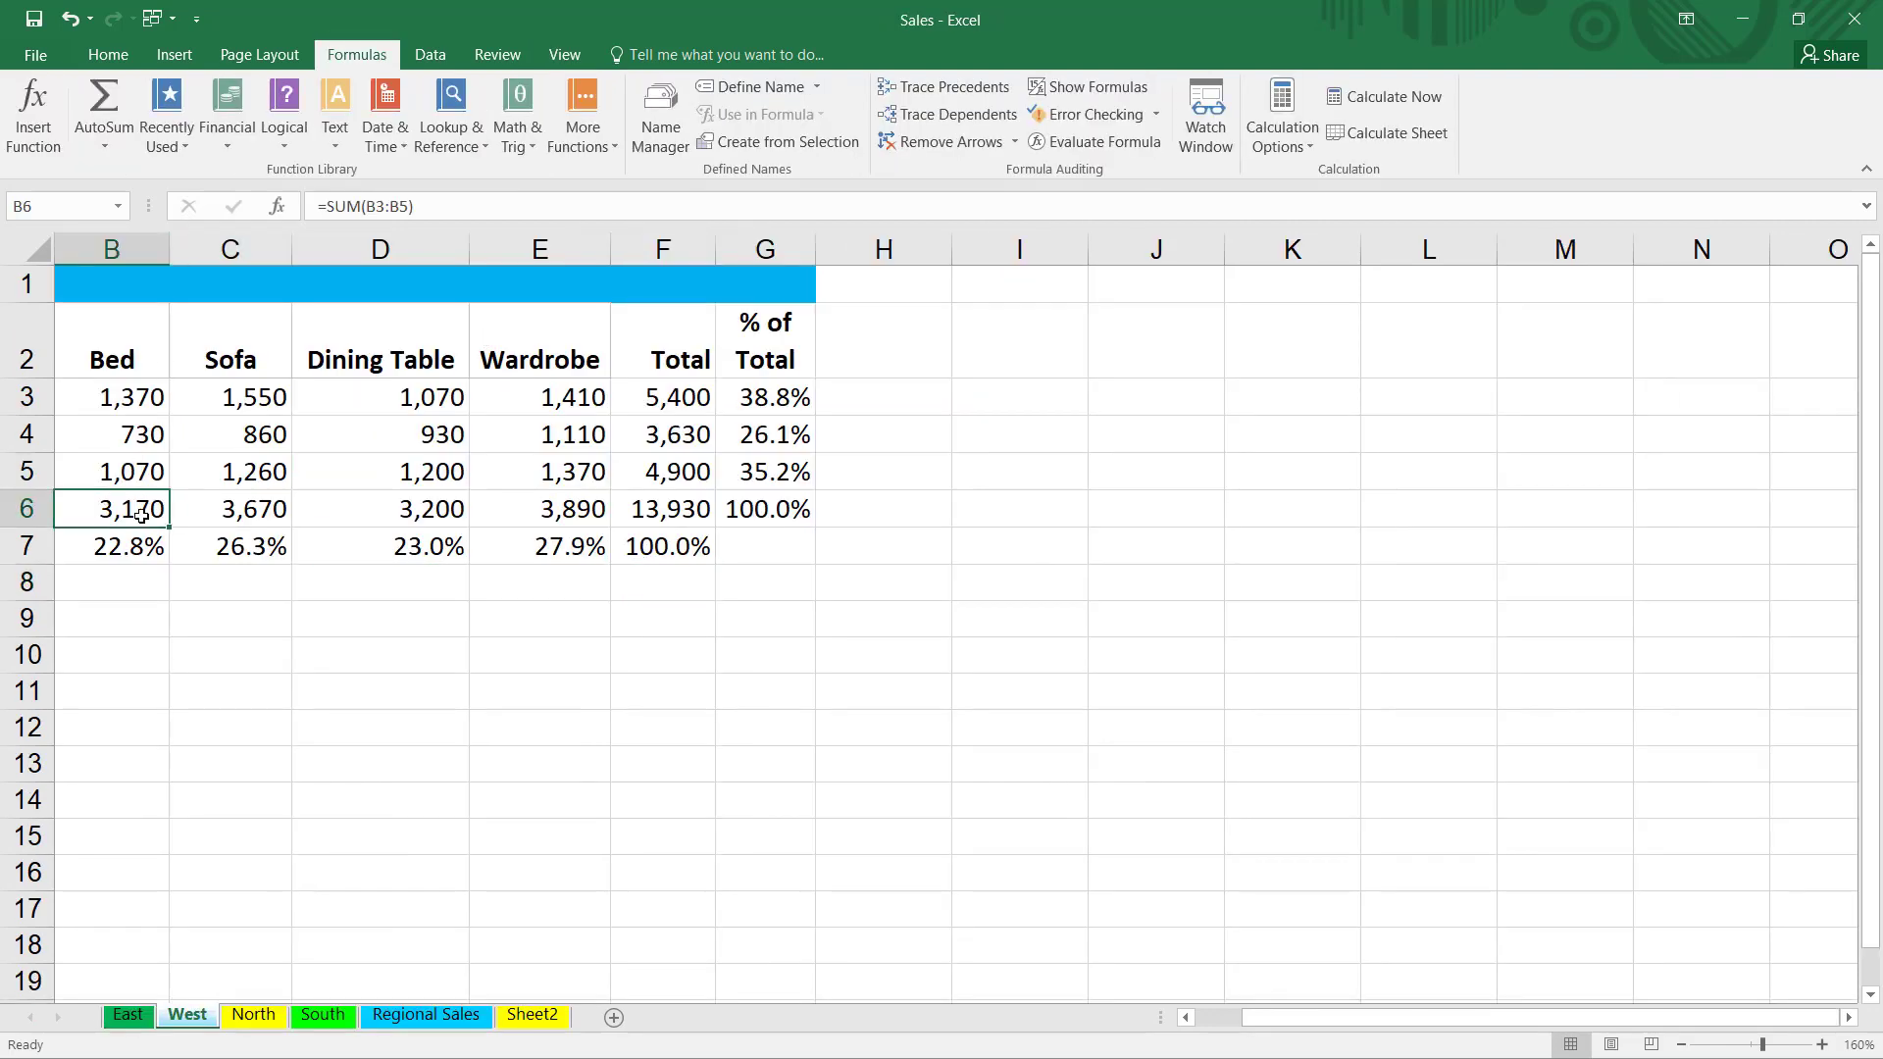
{"action": "left_click", "coordinate": [965, 118]}
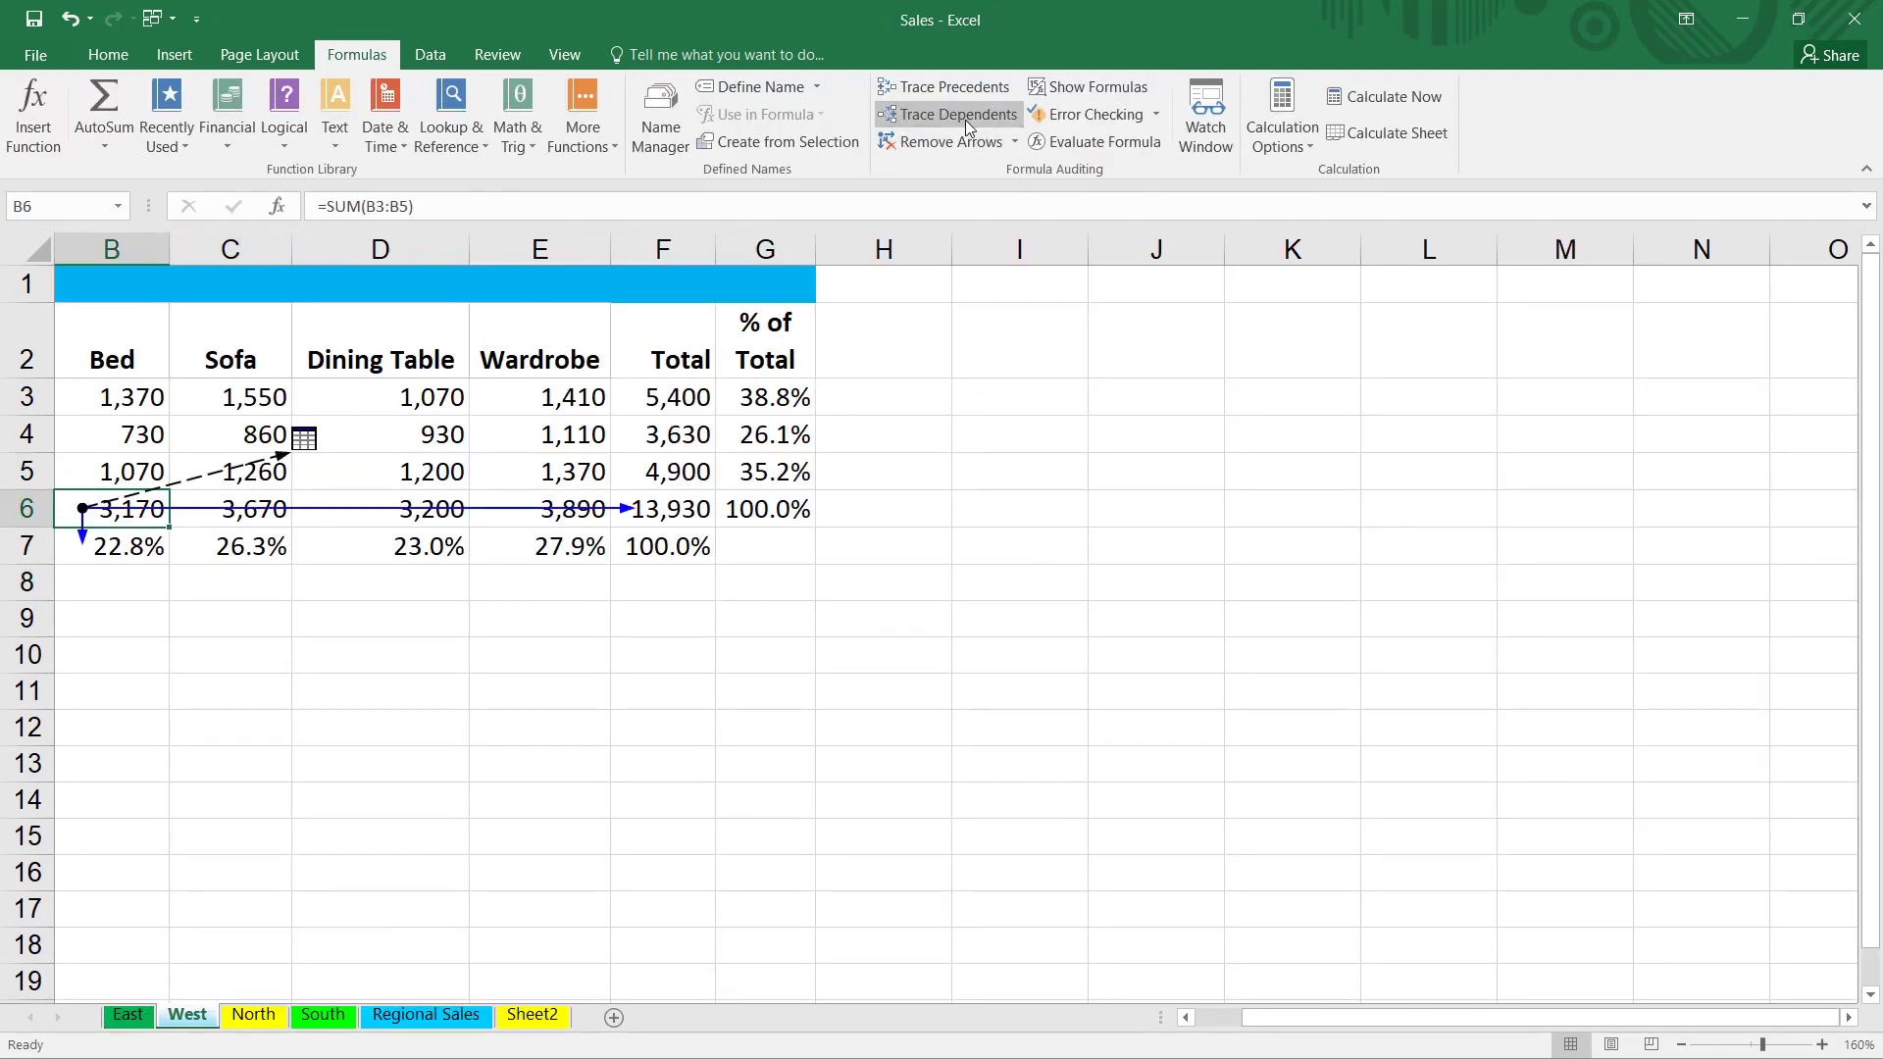
{"action": "double_click", "coordinate": [204, 481]}
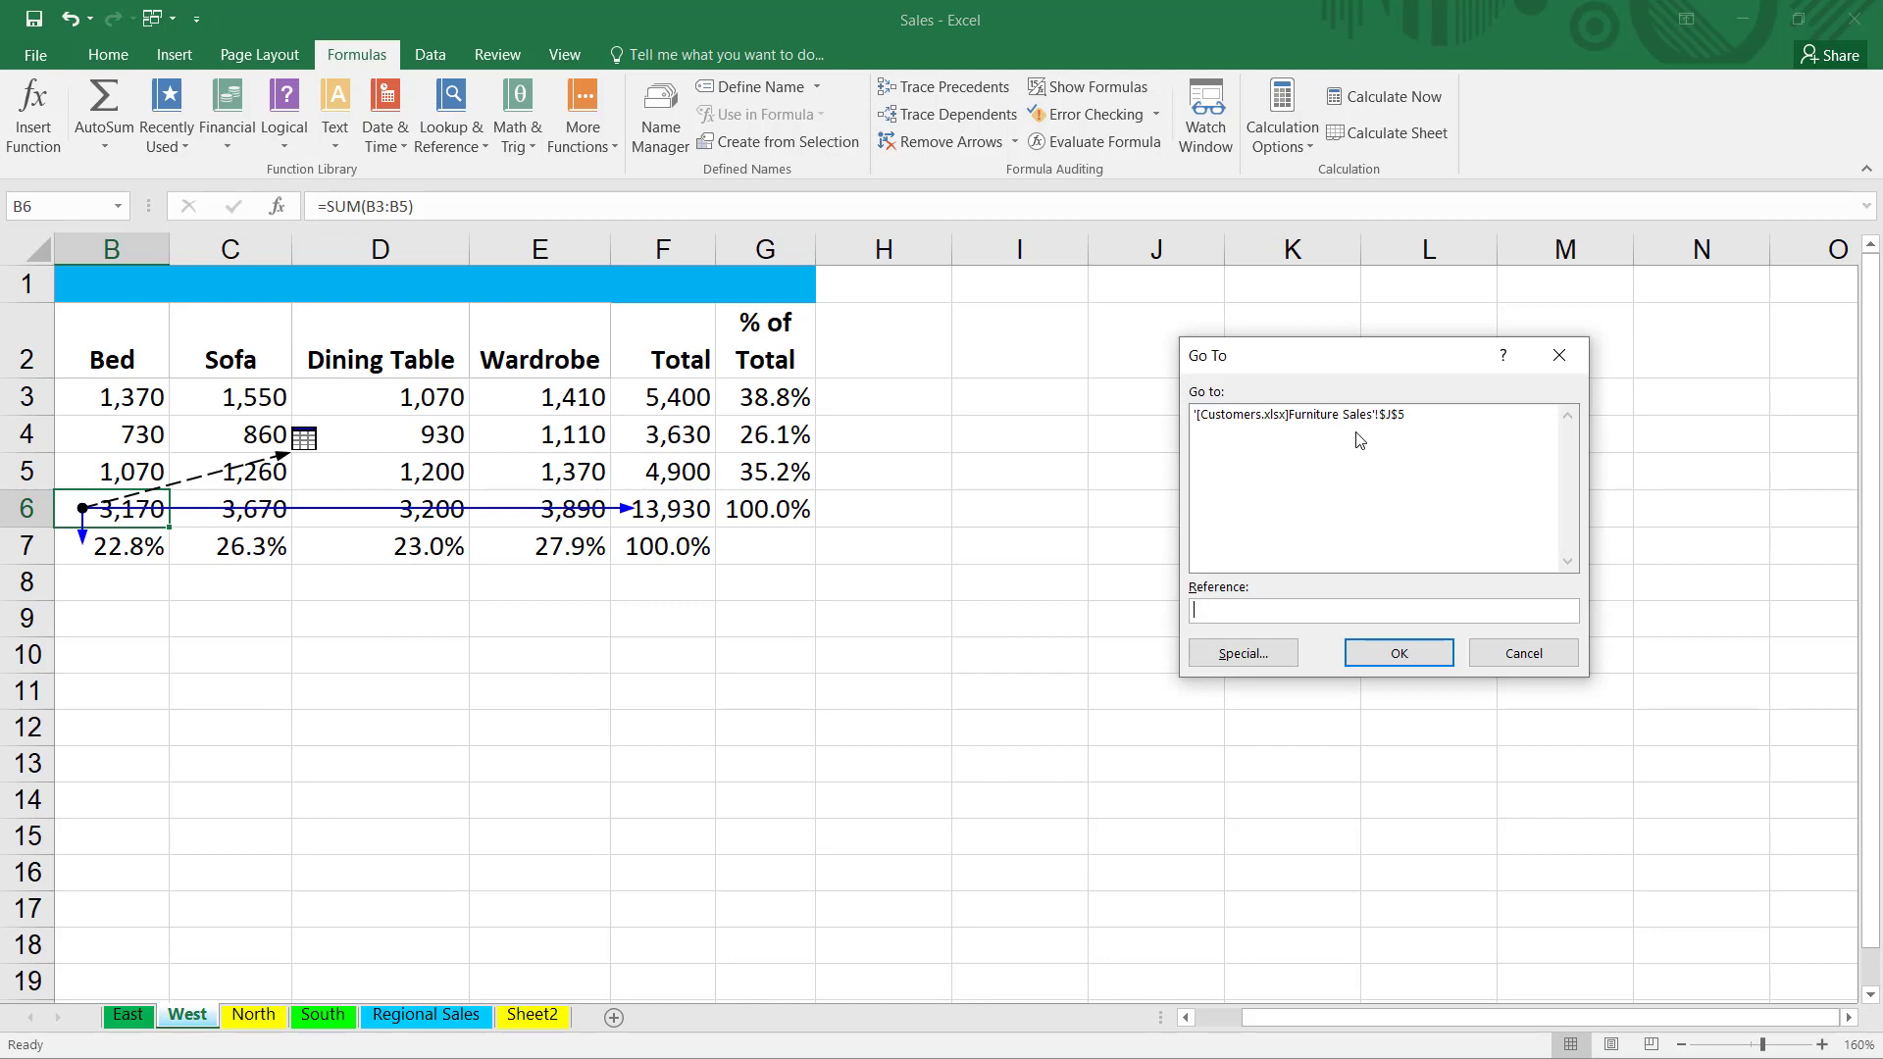
{"action": "left_click", "coordinate": [1565, 656]}
{"action": "left_click", "coordinate": [945, 147]}
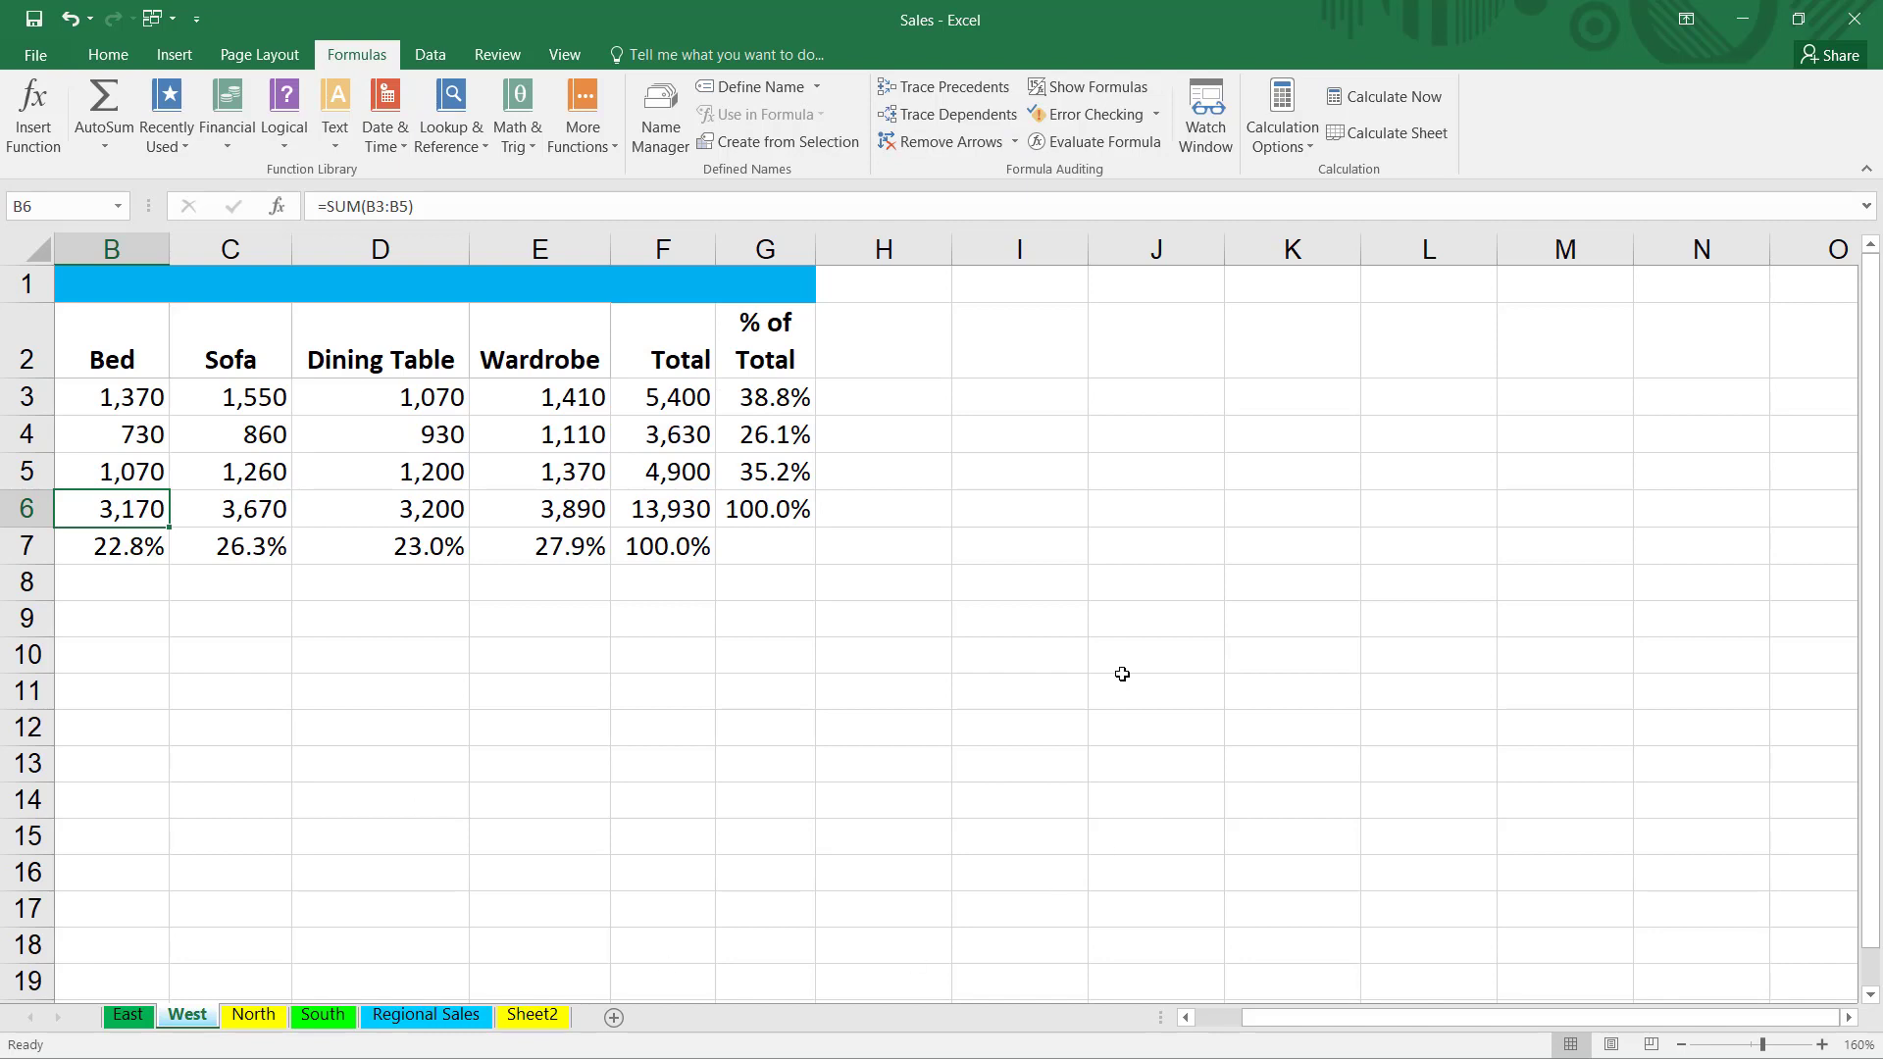
Step: Switch to the Customers workbook and bring up the commands for managing its data connections and links
{"action": "left_click", "coordinate": [841, 632]}
{"action": "left_click", "coordinate": [423, 57]}
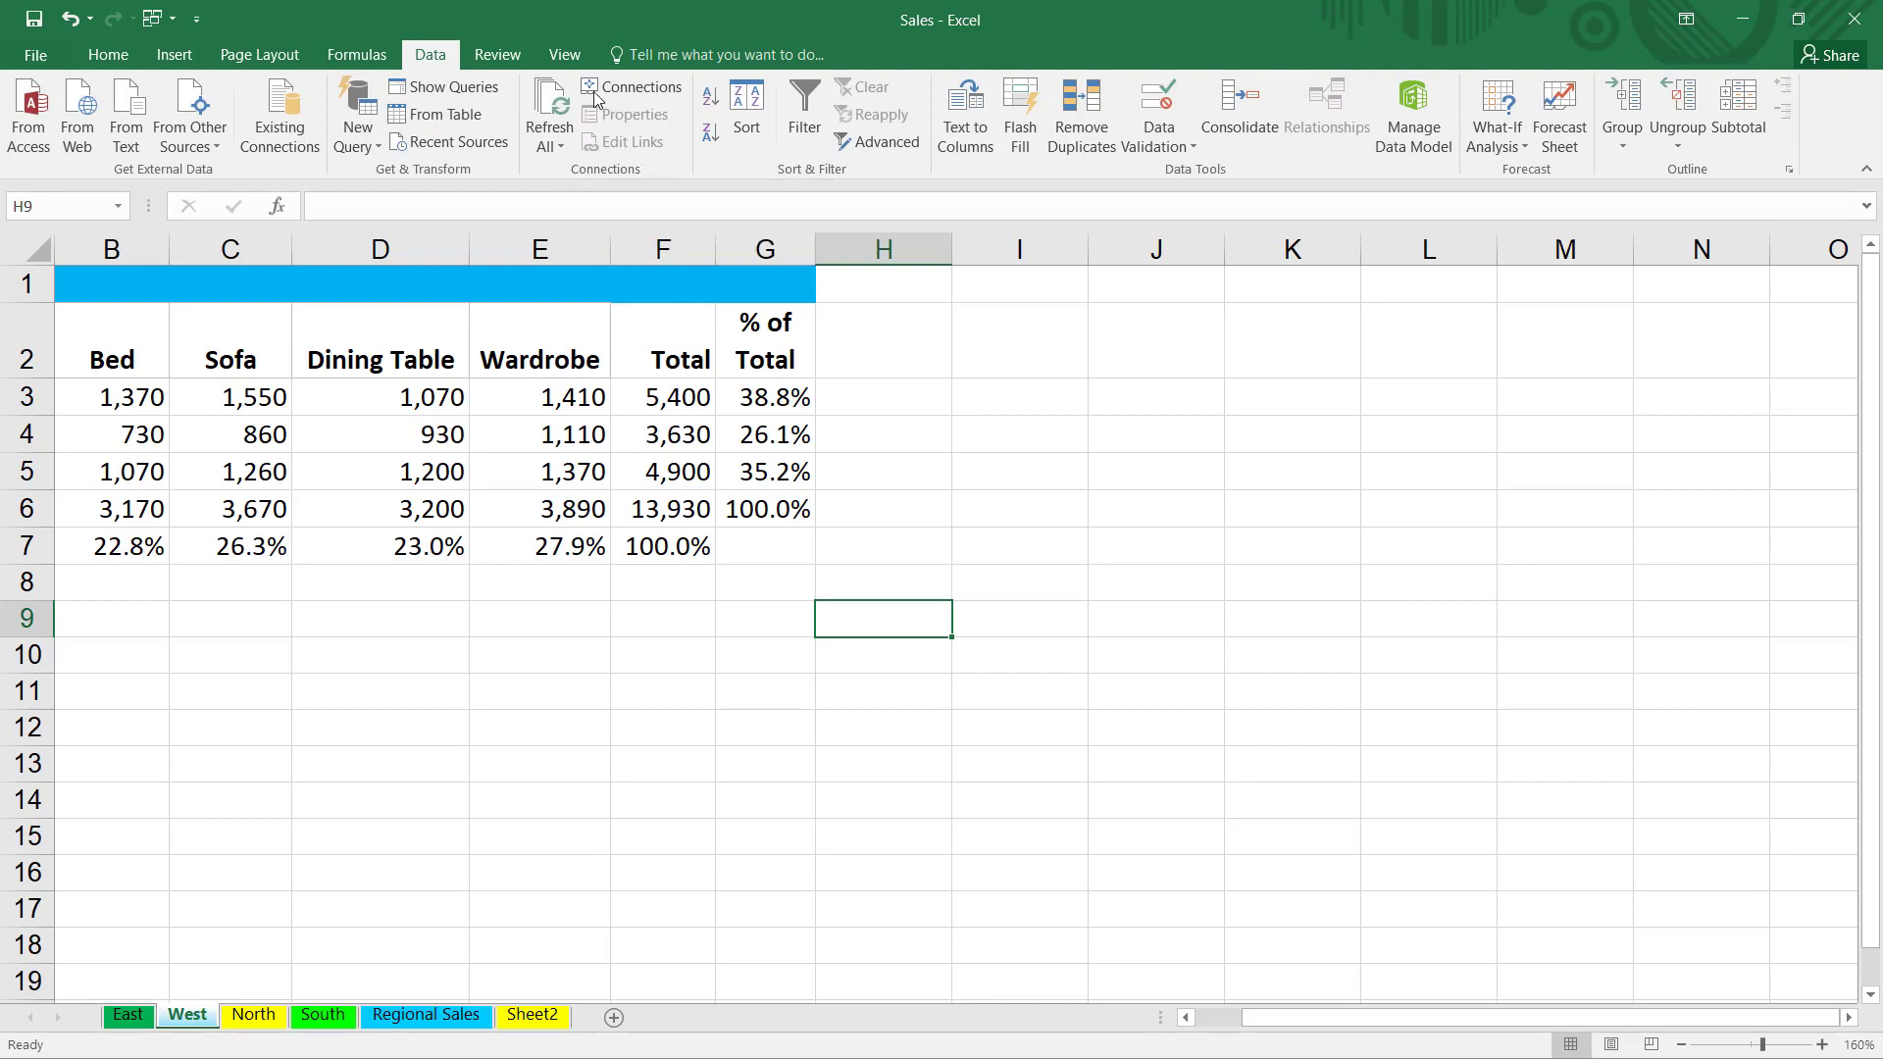
{"action": "left_click", "coordinate": [576, 59]}
{"action": "left_click", "coordinate": [1104, 116]}
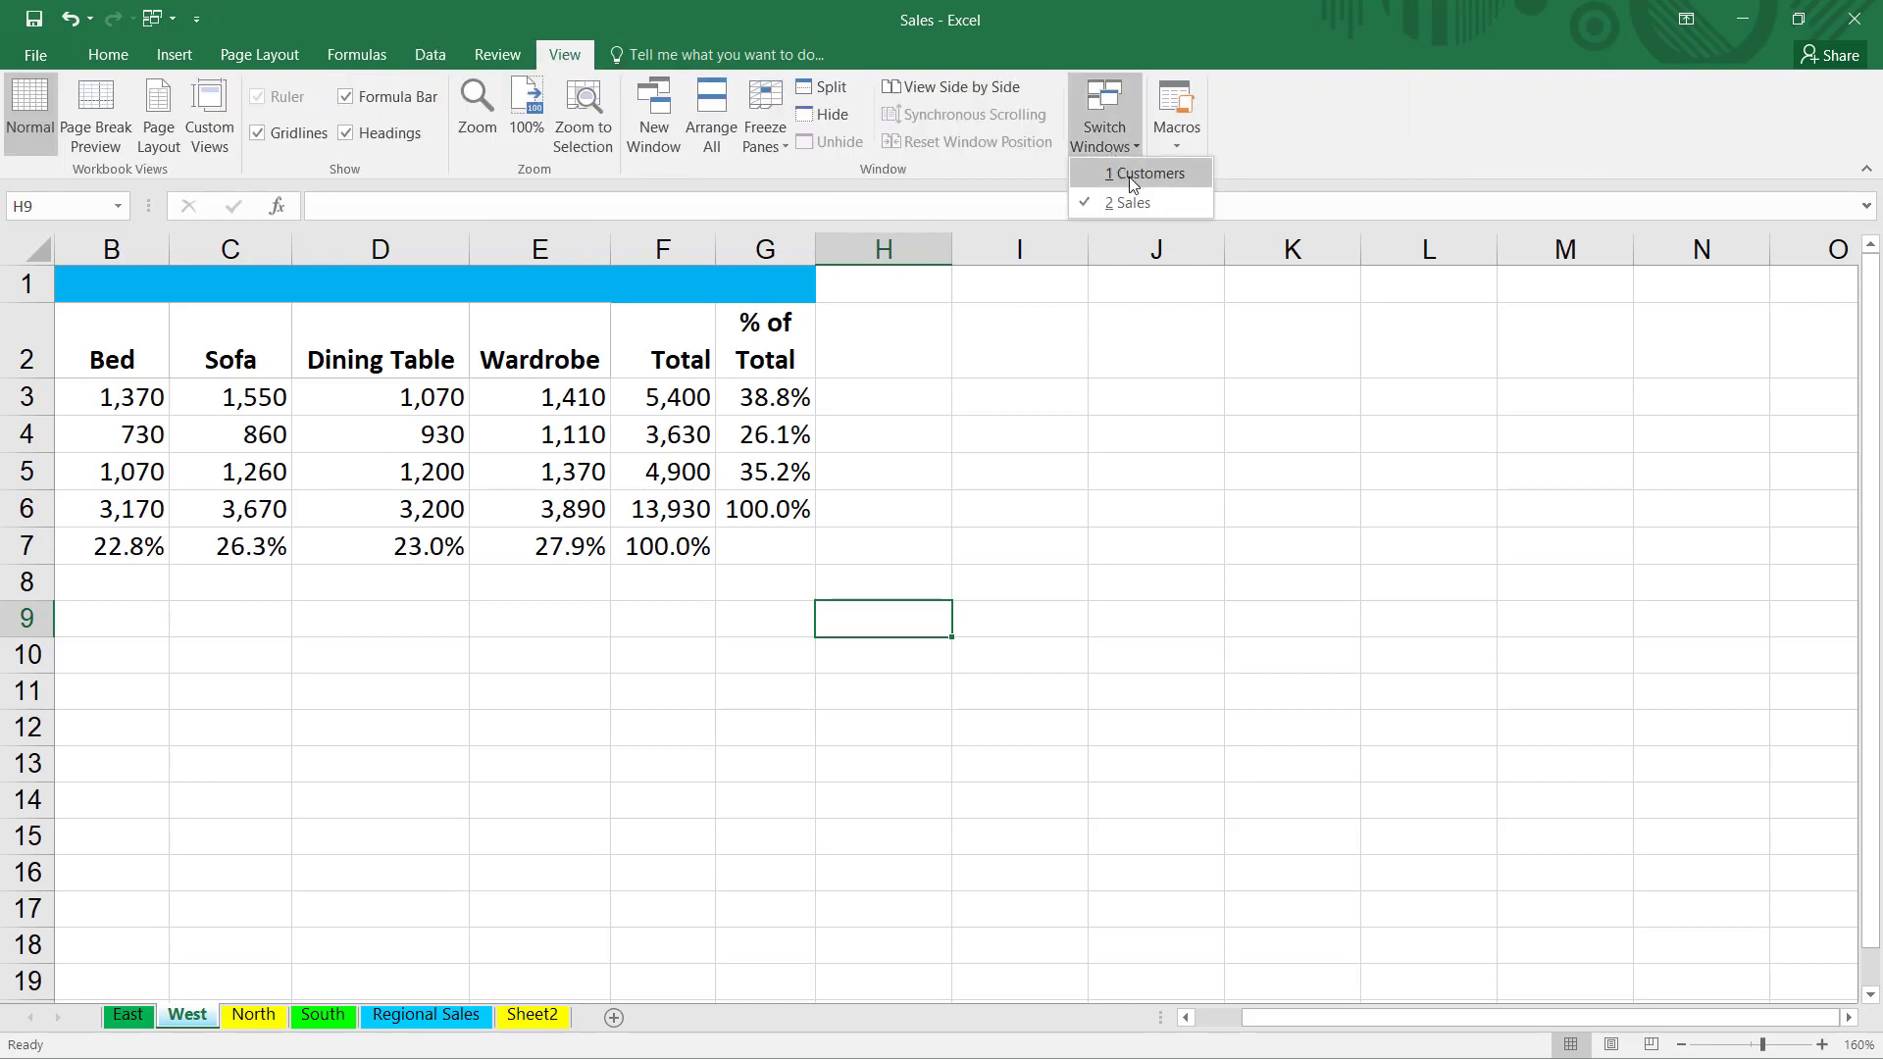
{"action": "left_click", "coordinate": [1140, 172]}
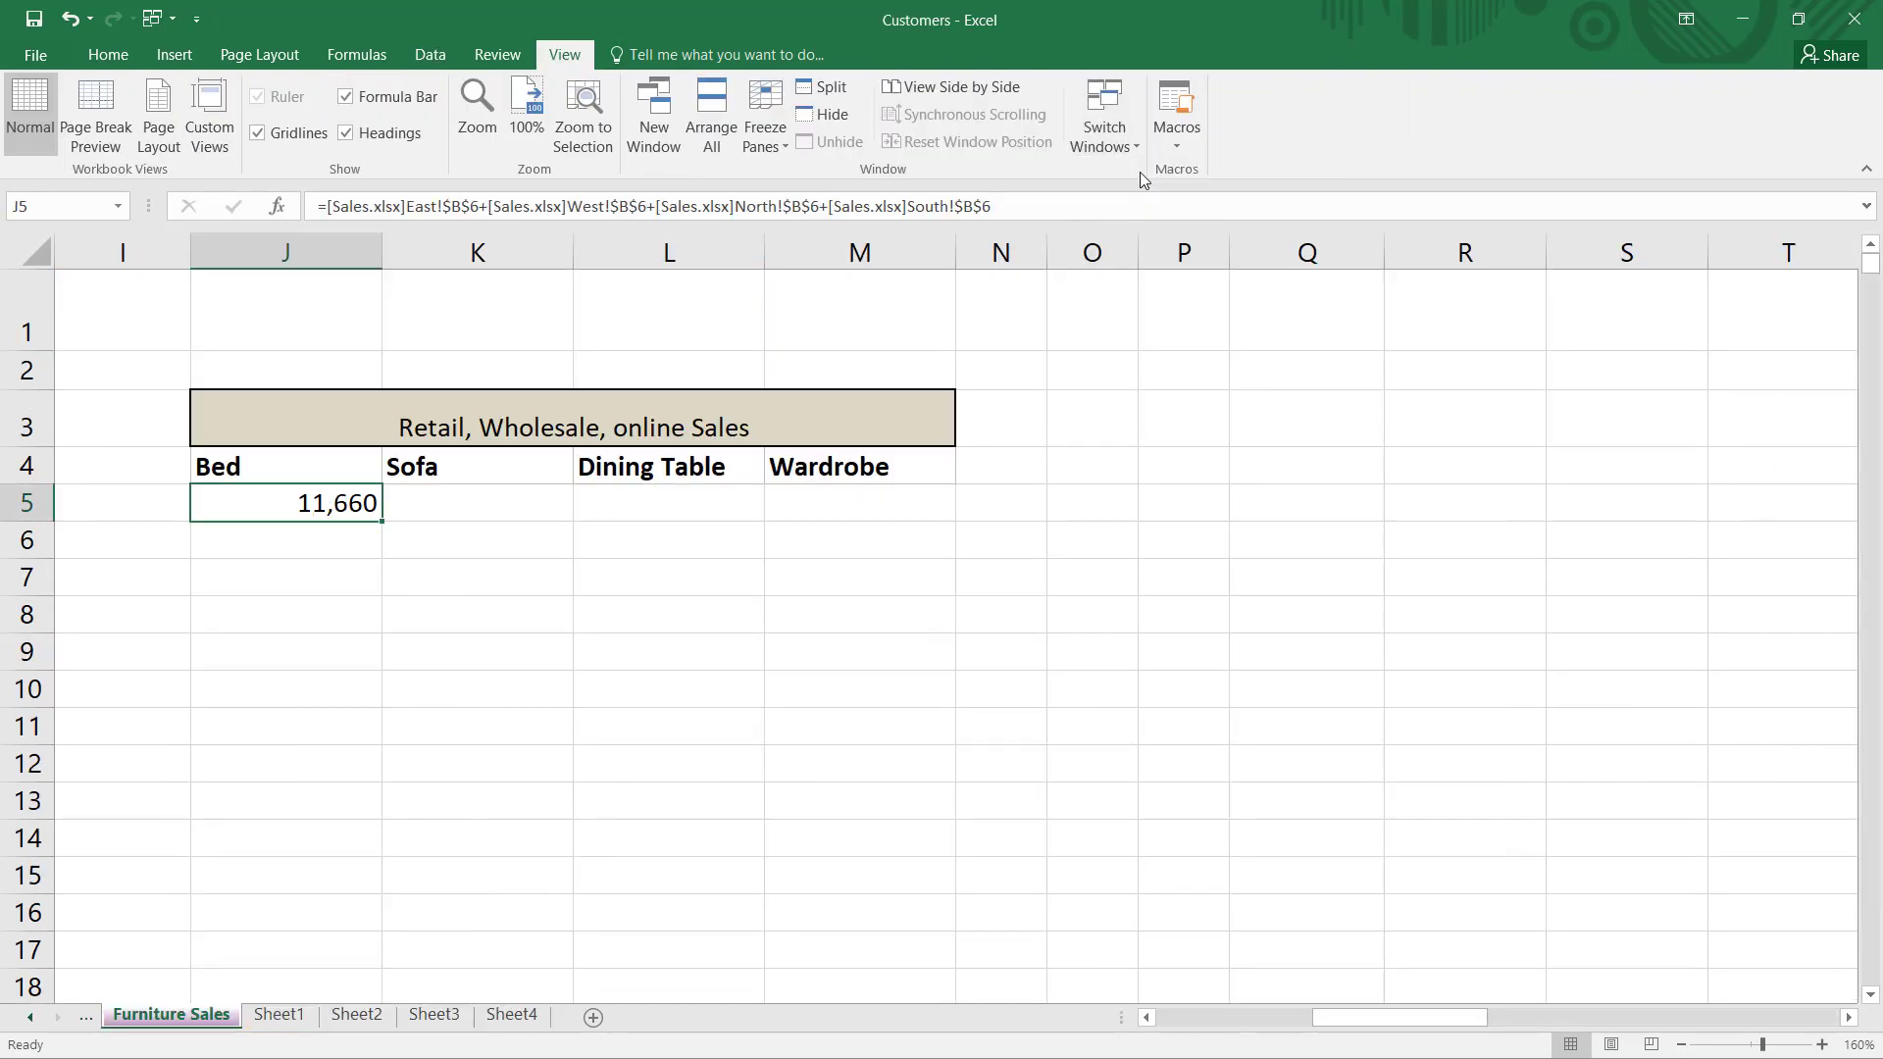
{"action": "left_click", "coordinate": [1130, 373]}
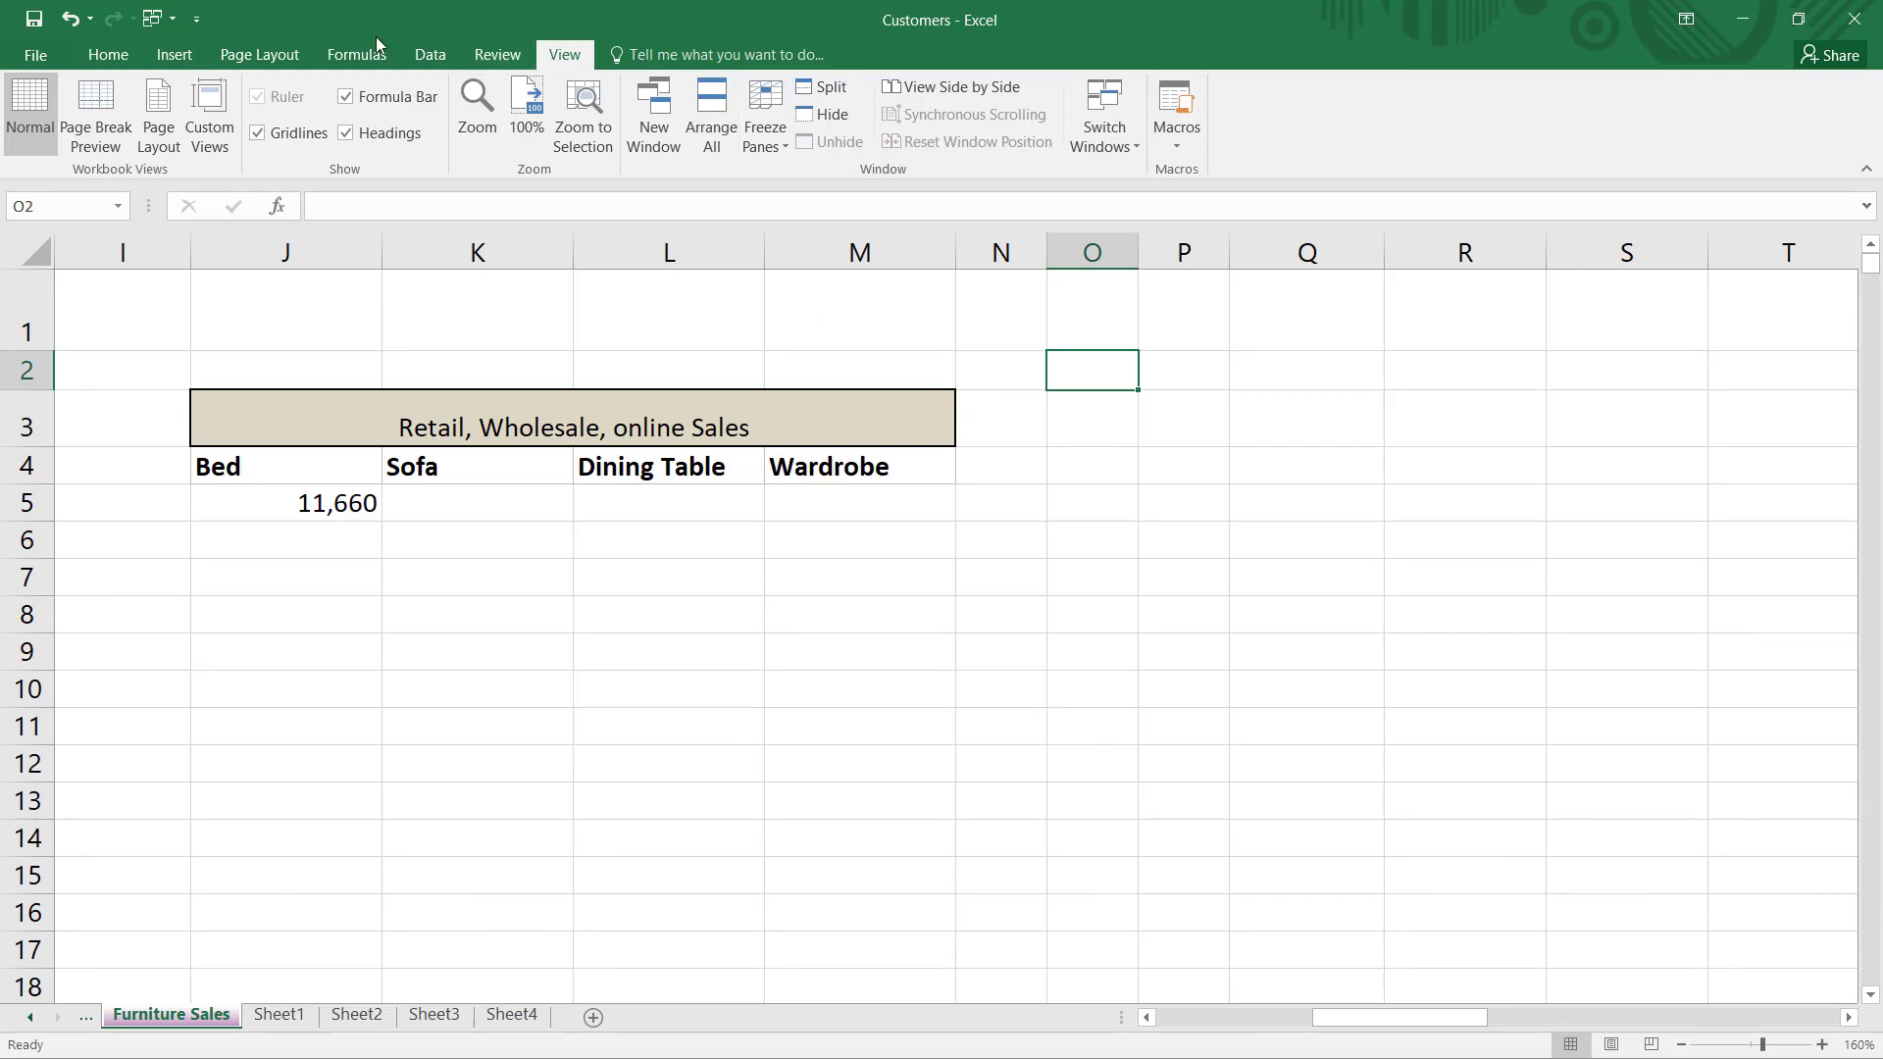
{"action": "left_click", "coordinate": [430, 54]}
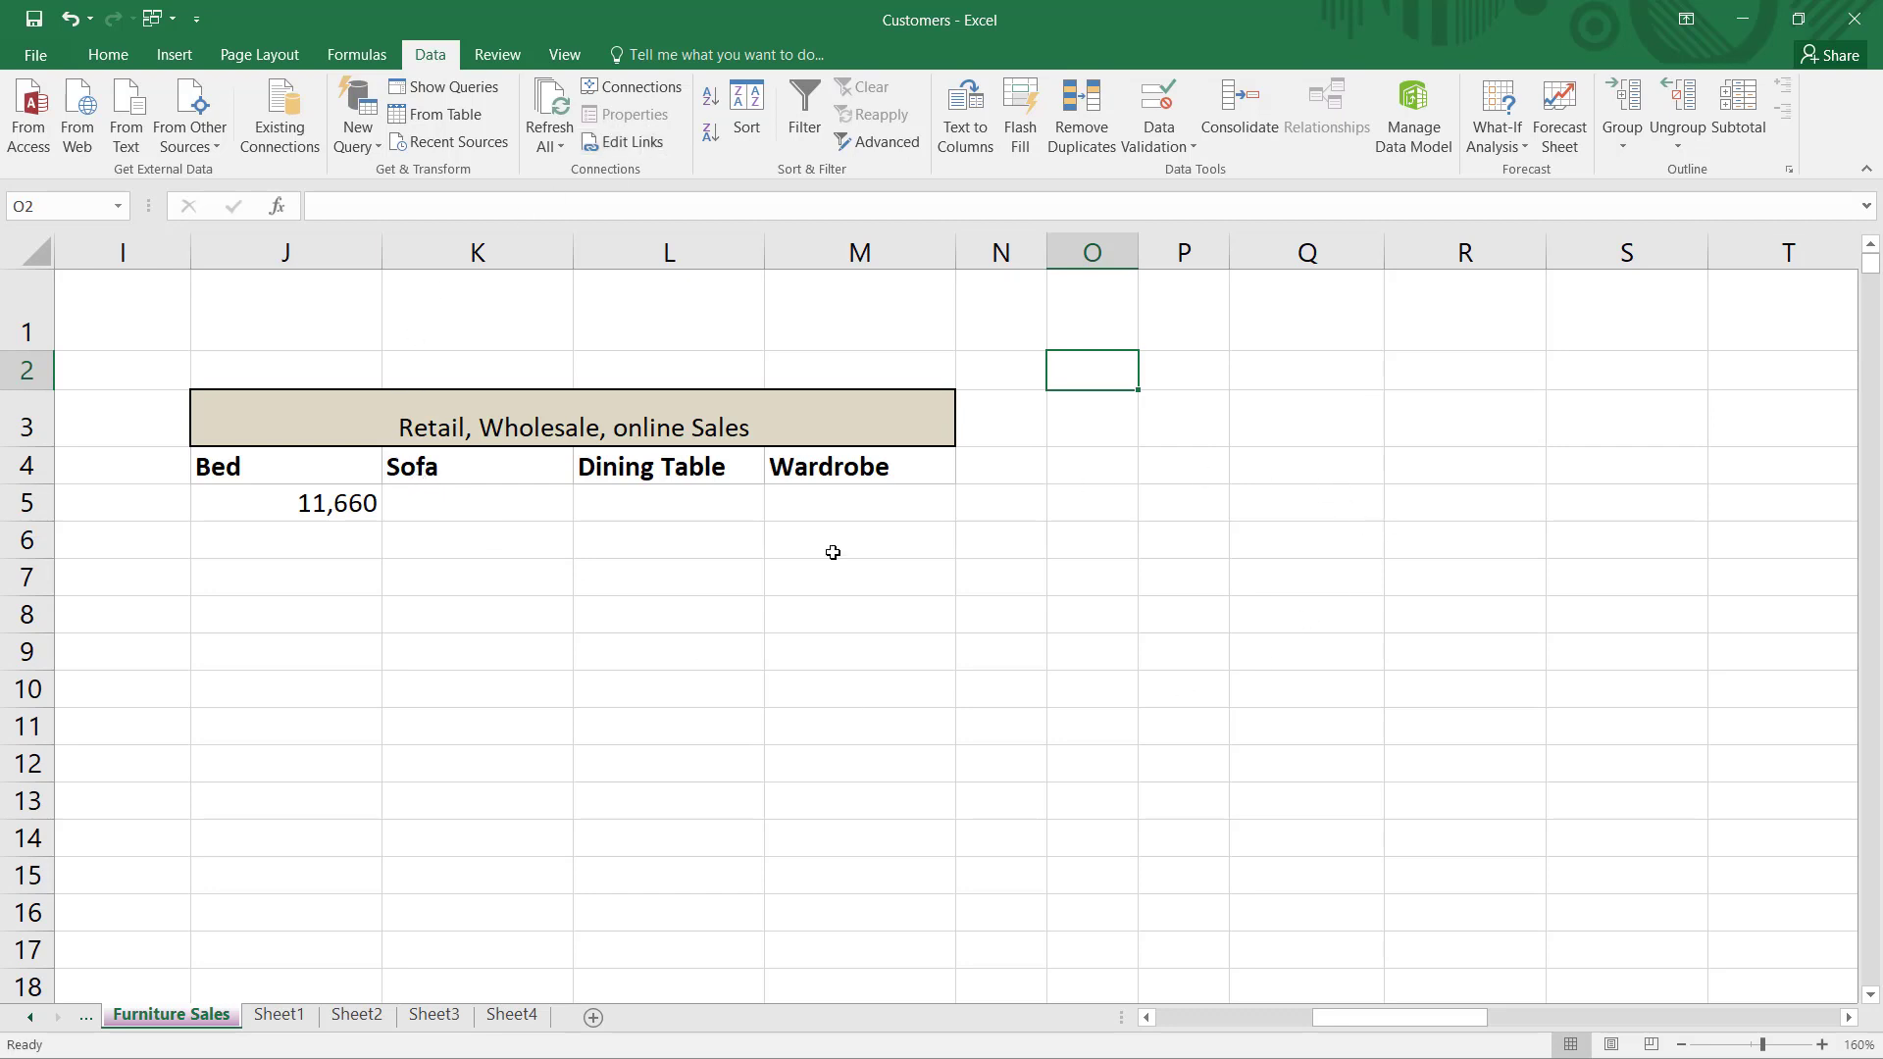
Step: On Sheet4, enter the text xlsx in cell I8, below the cell containing the opening square bracket
{"action": "left_click", "coordinate": [510, 1016]}
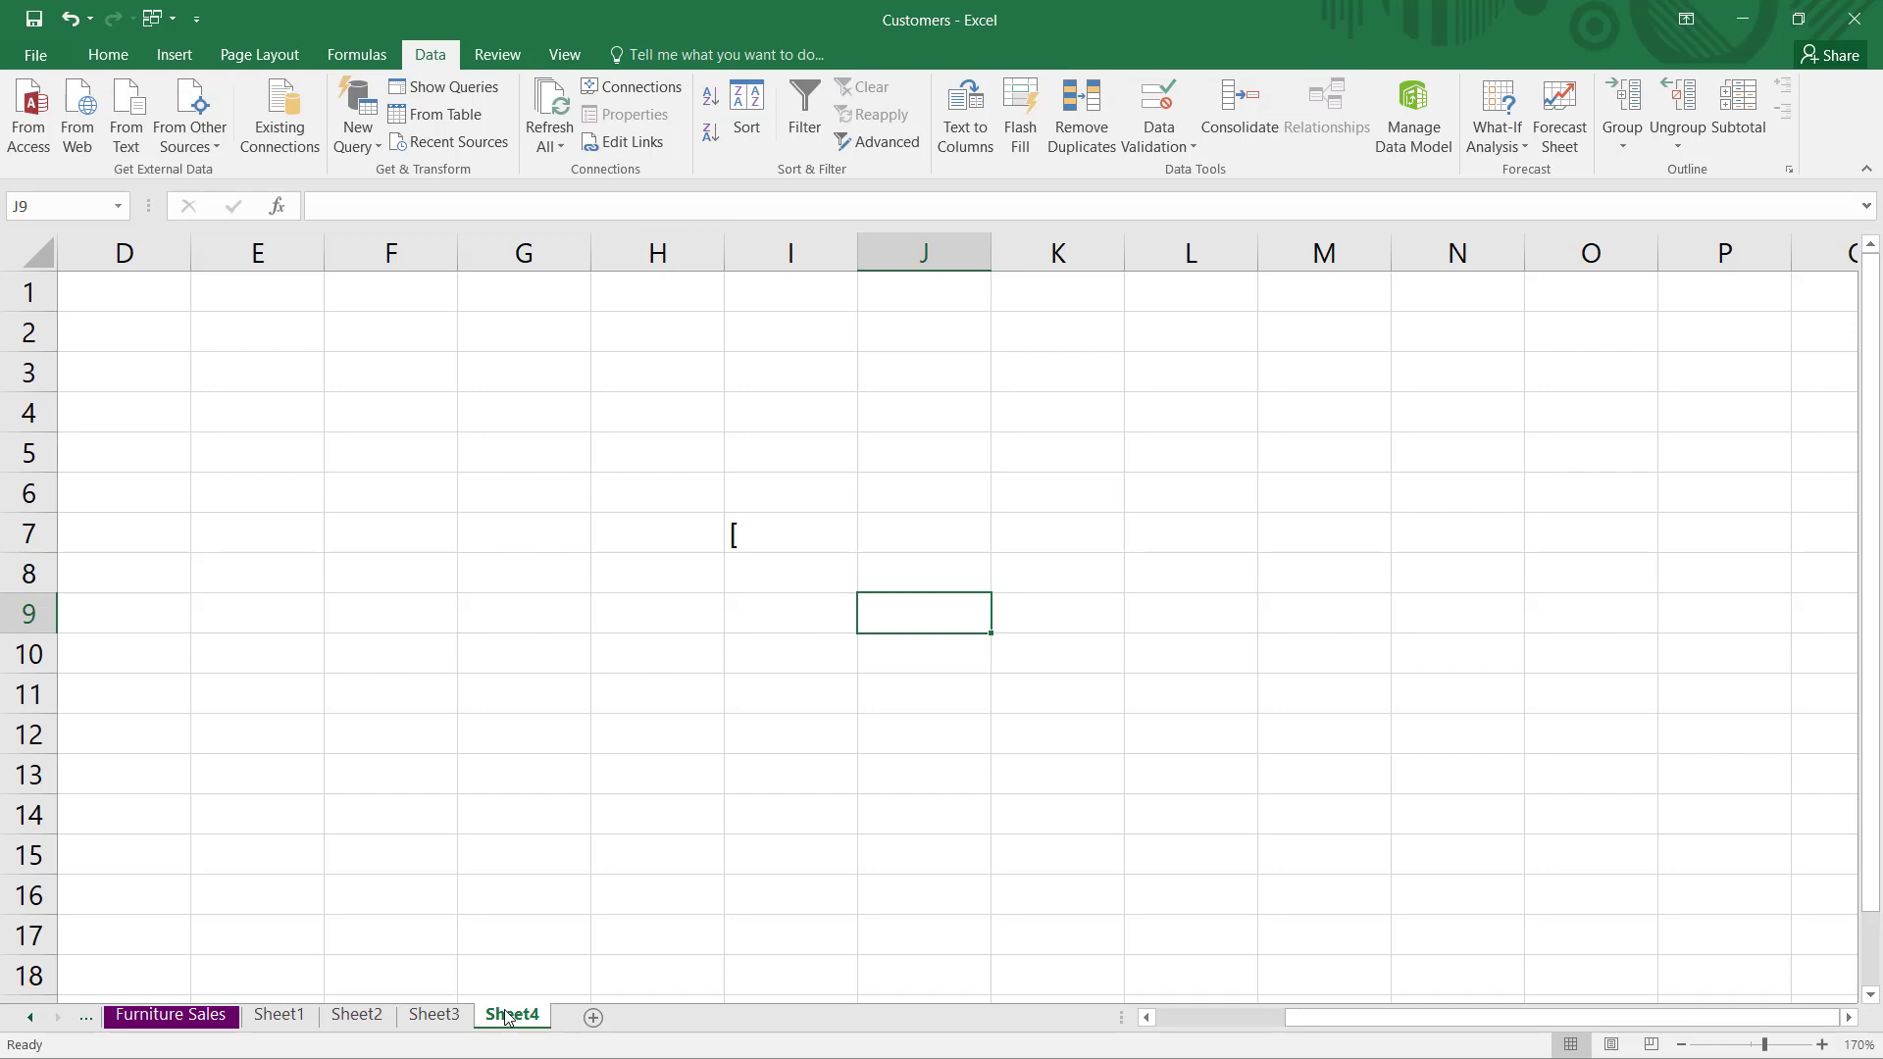
{"action": "left_click", "coordinate": [749, 532]}
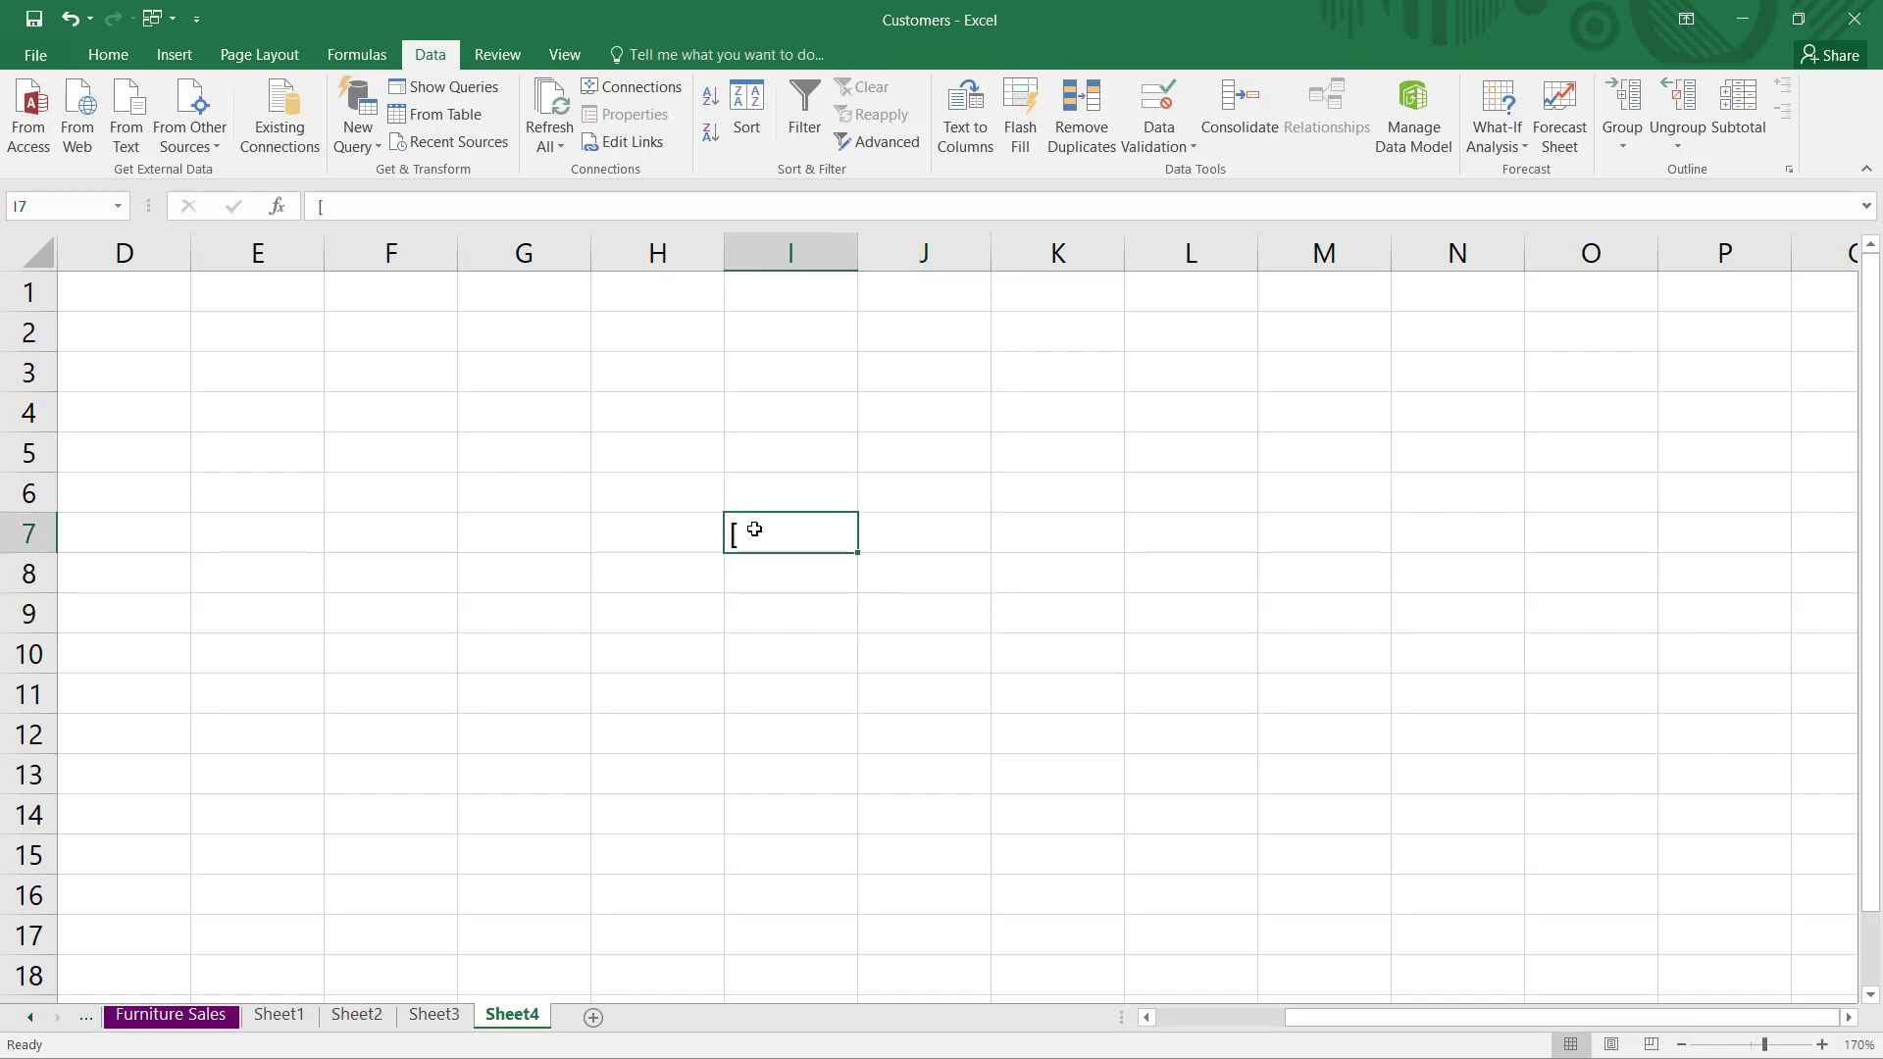
{"action": "double_click", "coordinate": [749, 575]}
{"action": "type", "text": "xl"}
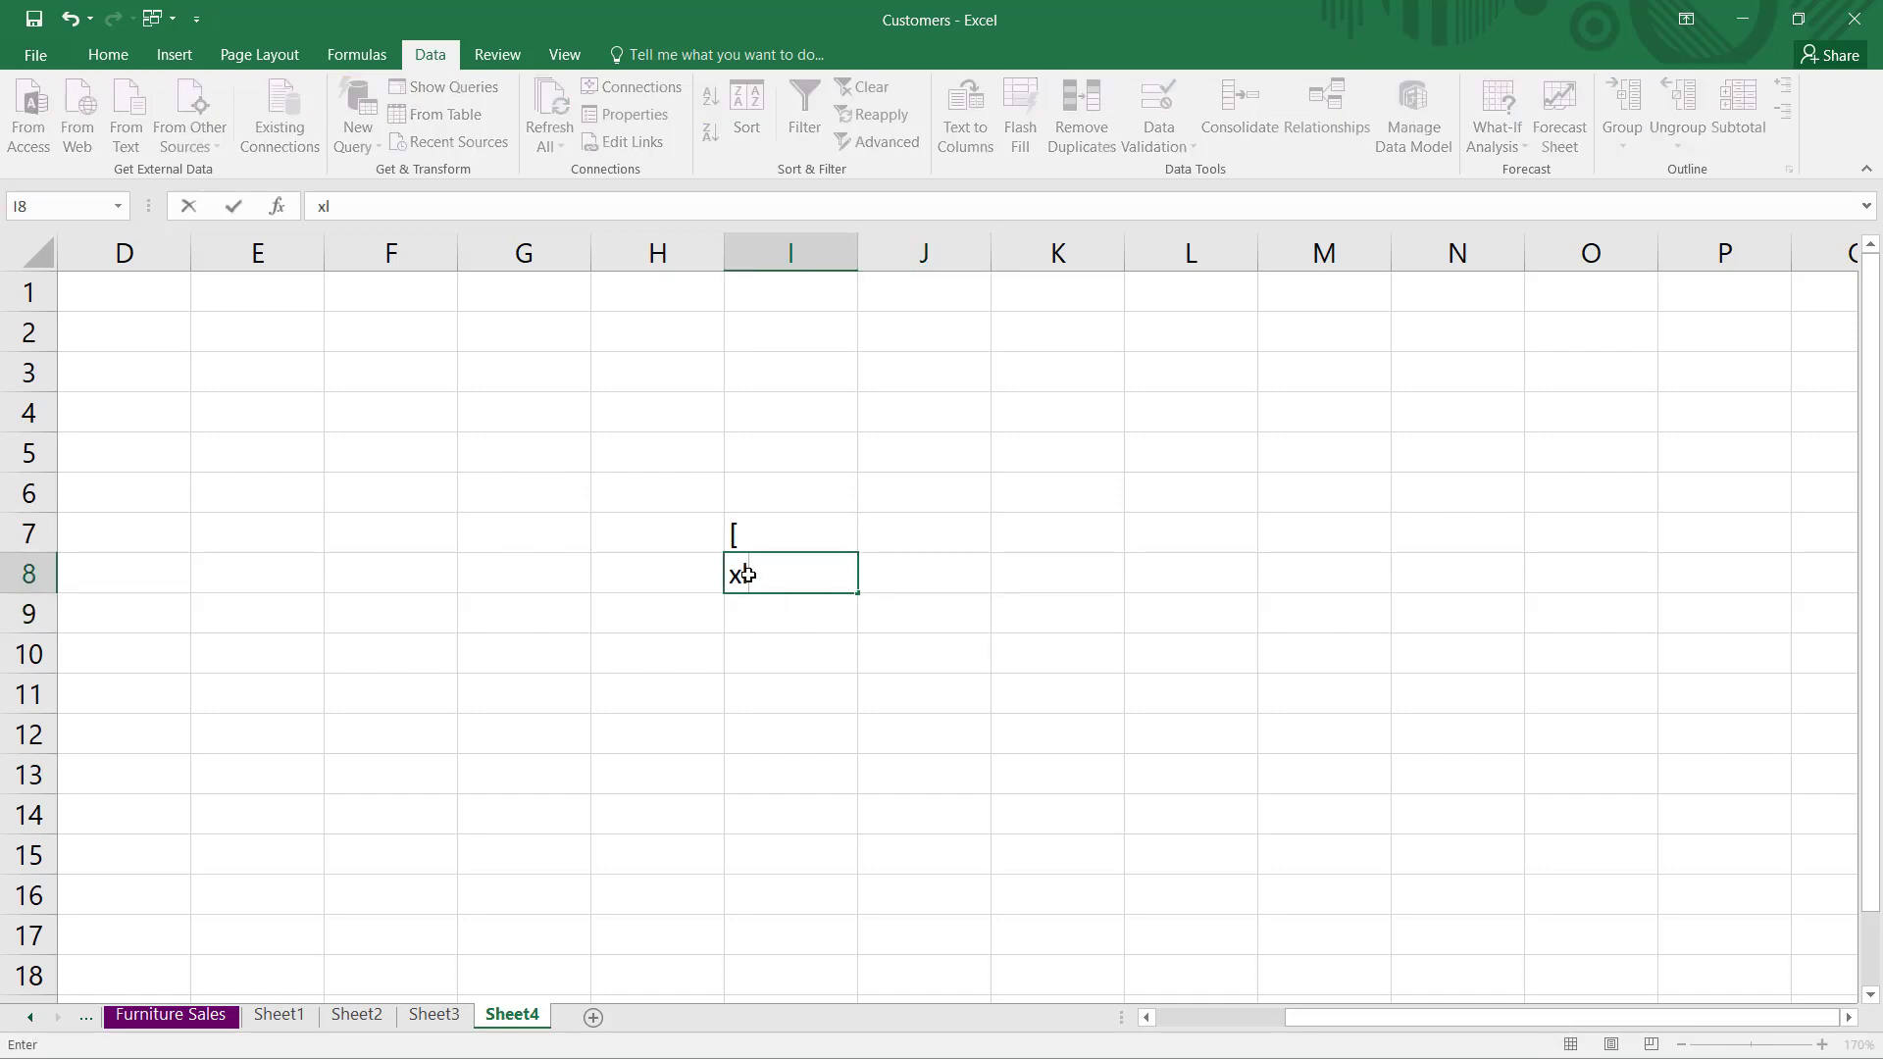
{"action": "type", "text": "sx"}
{"action": "left_click", "coordinate": [779, 617]}
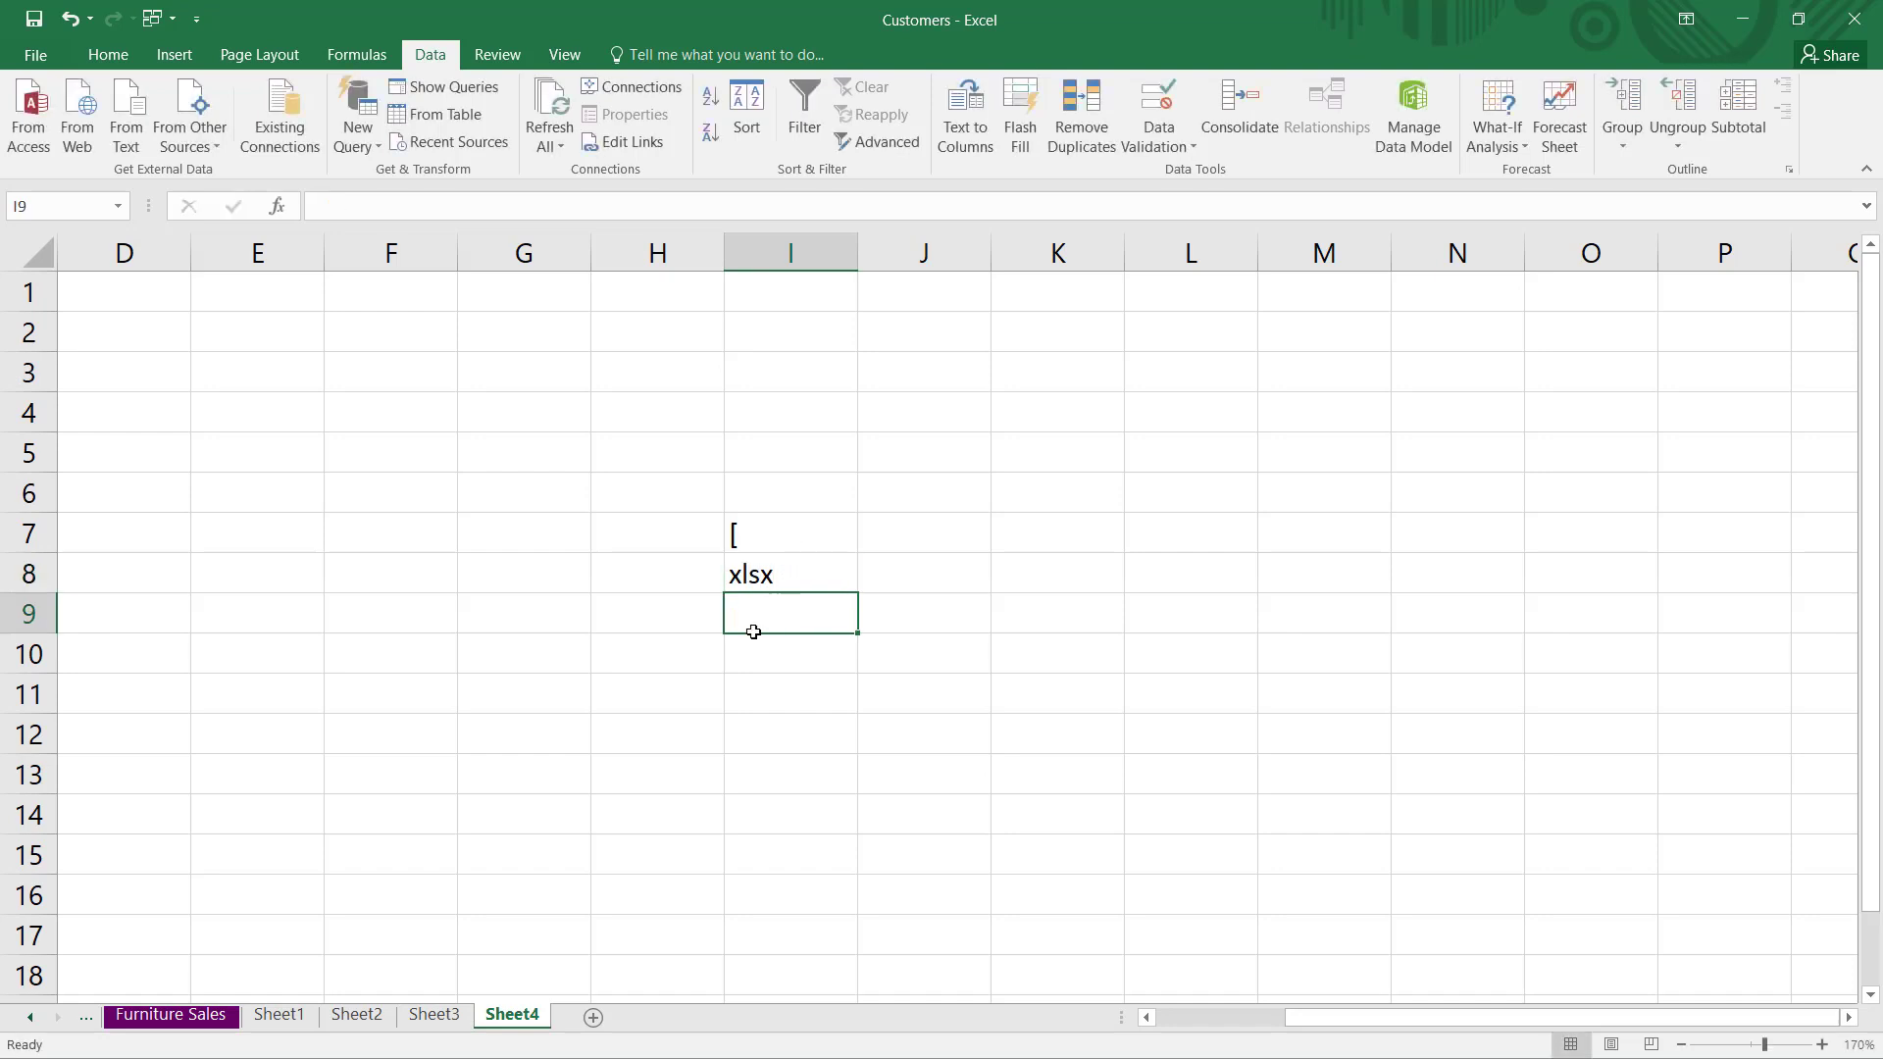
Step: Group all the worksheets of the Customers workbook, keeping Sheet4 as the active sheet
{"action": "right_click", "coordinate": [189, 1023]}
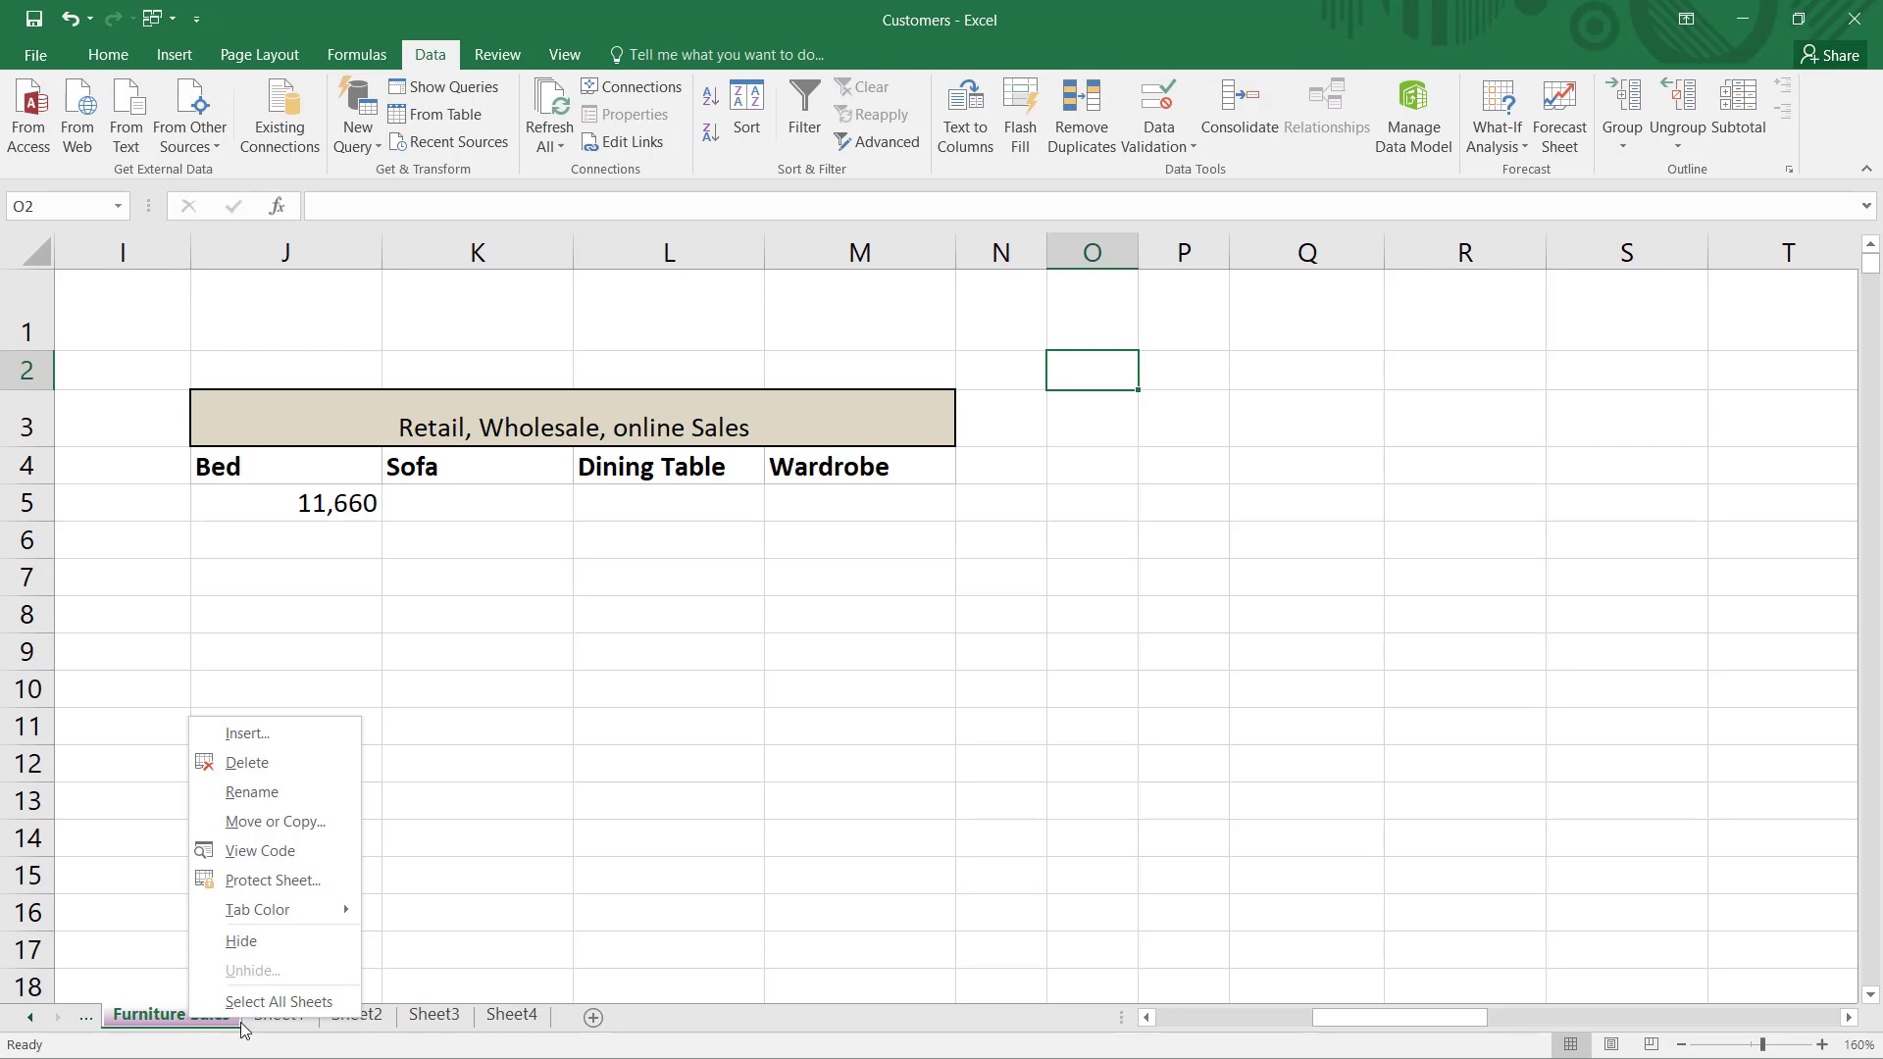
{"action": "right_click", "coordinate": [514, 1025]}
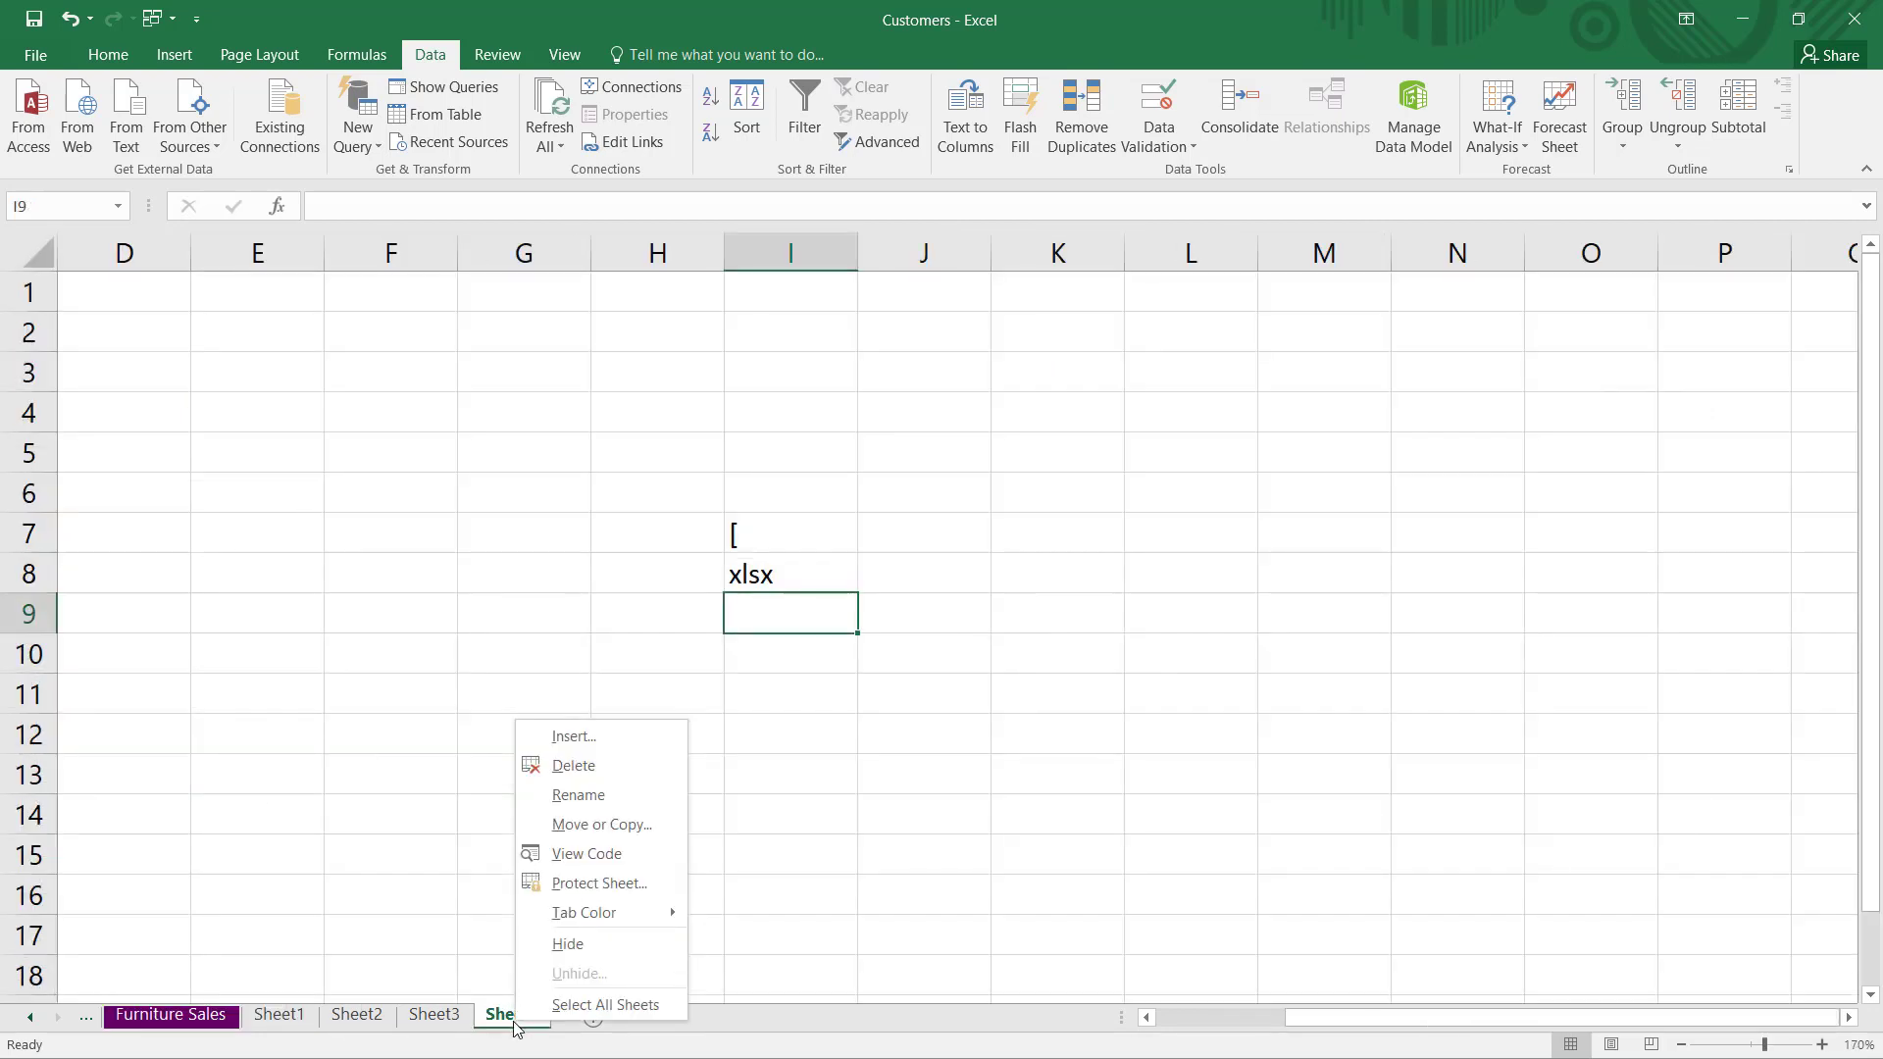
{"action": "left_click", "coordinate": [586, 1006]}
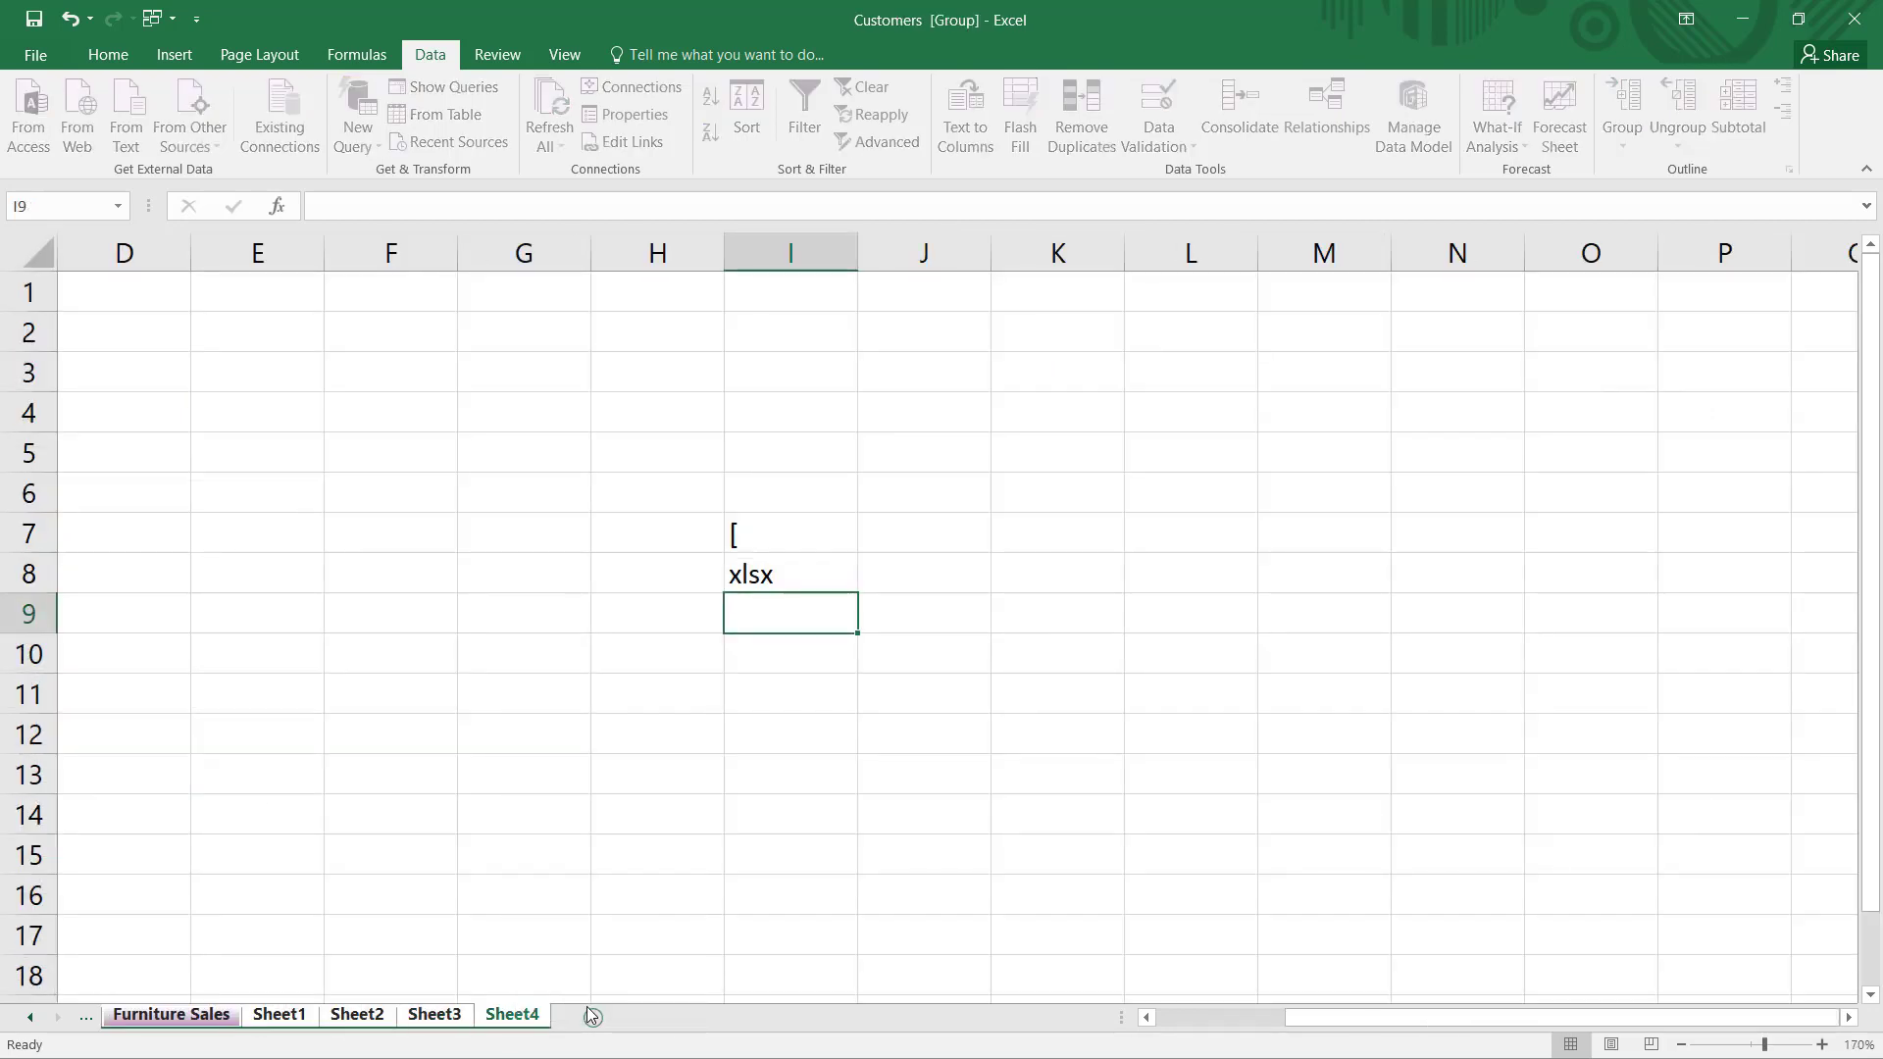
Step: Find all cells containing "[" across the grouped sheets, and enlarge the results window to read the full list
{"action": "left_click", "coordinate": [112, 61]}
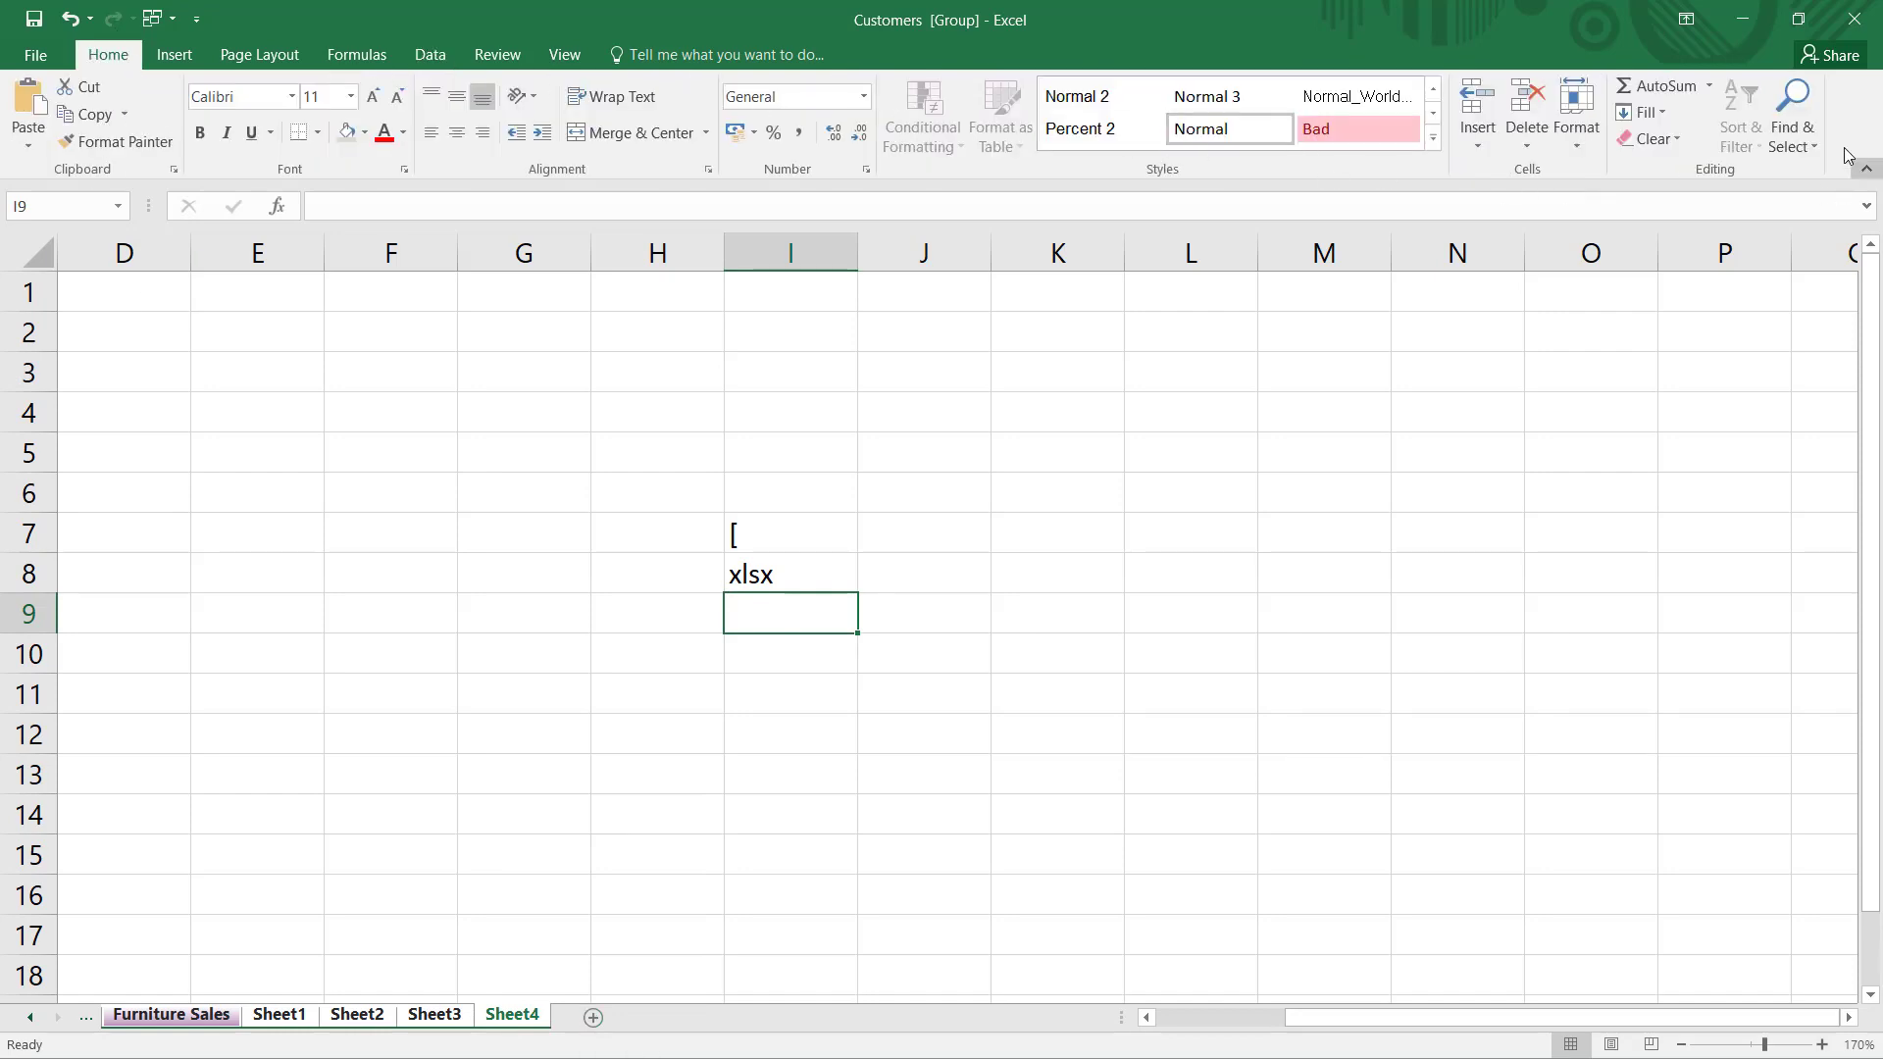
{"action": "left_click", "coordinate": [1811, 149]}
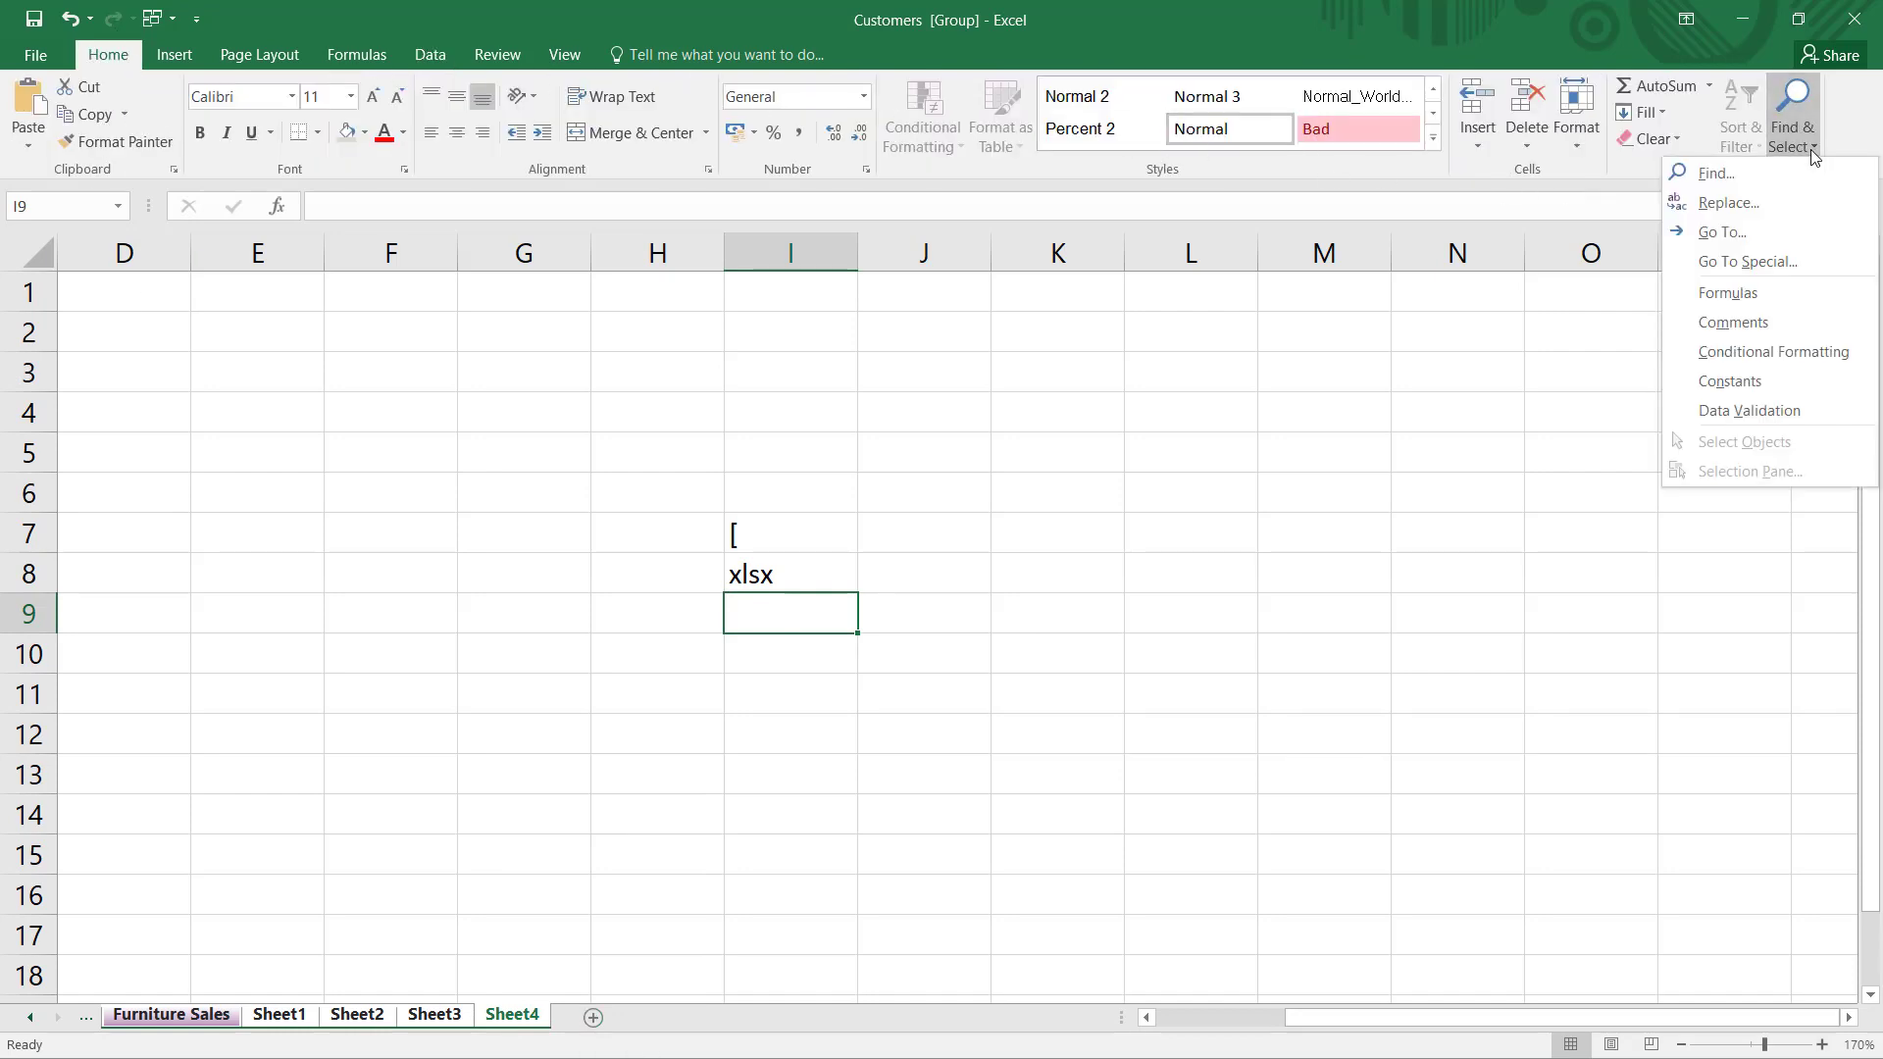
{"action": "left_click", "coordinate": [1767, 176]}
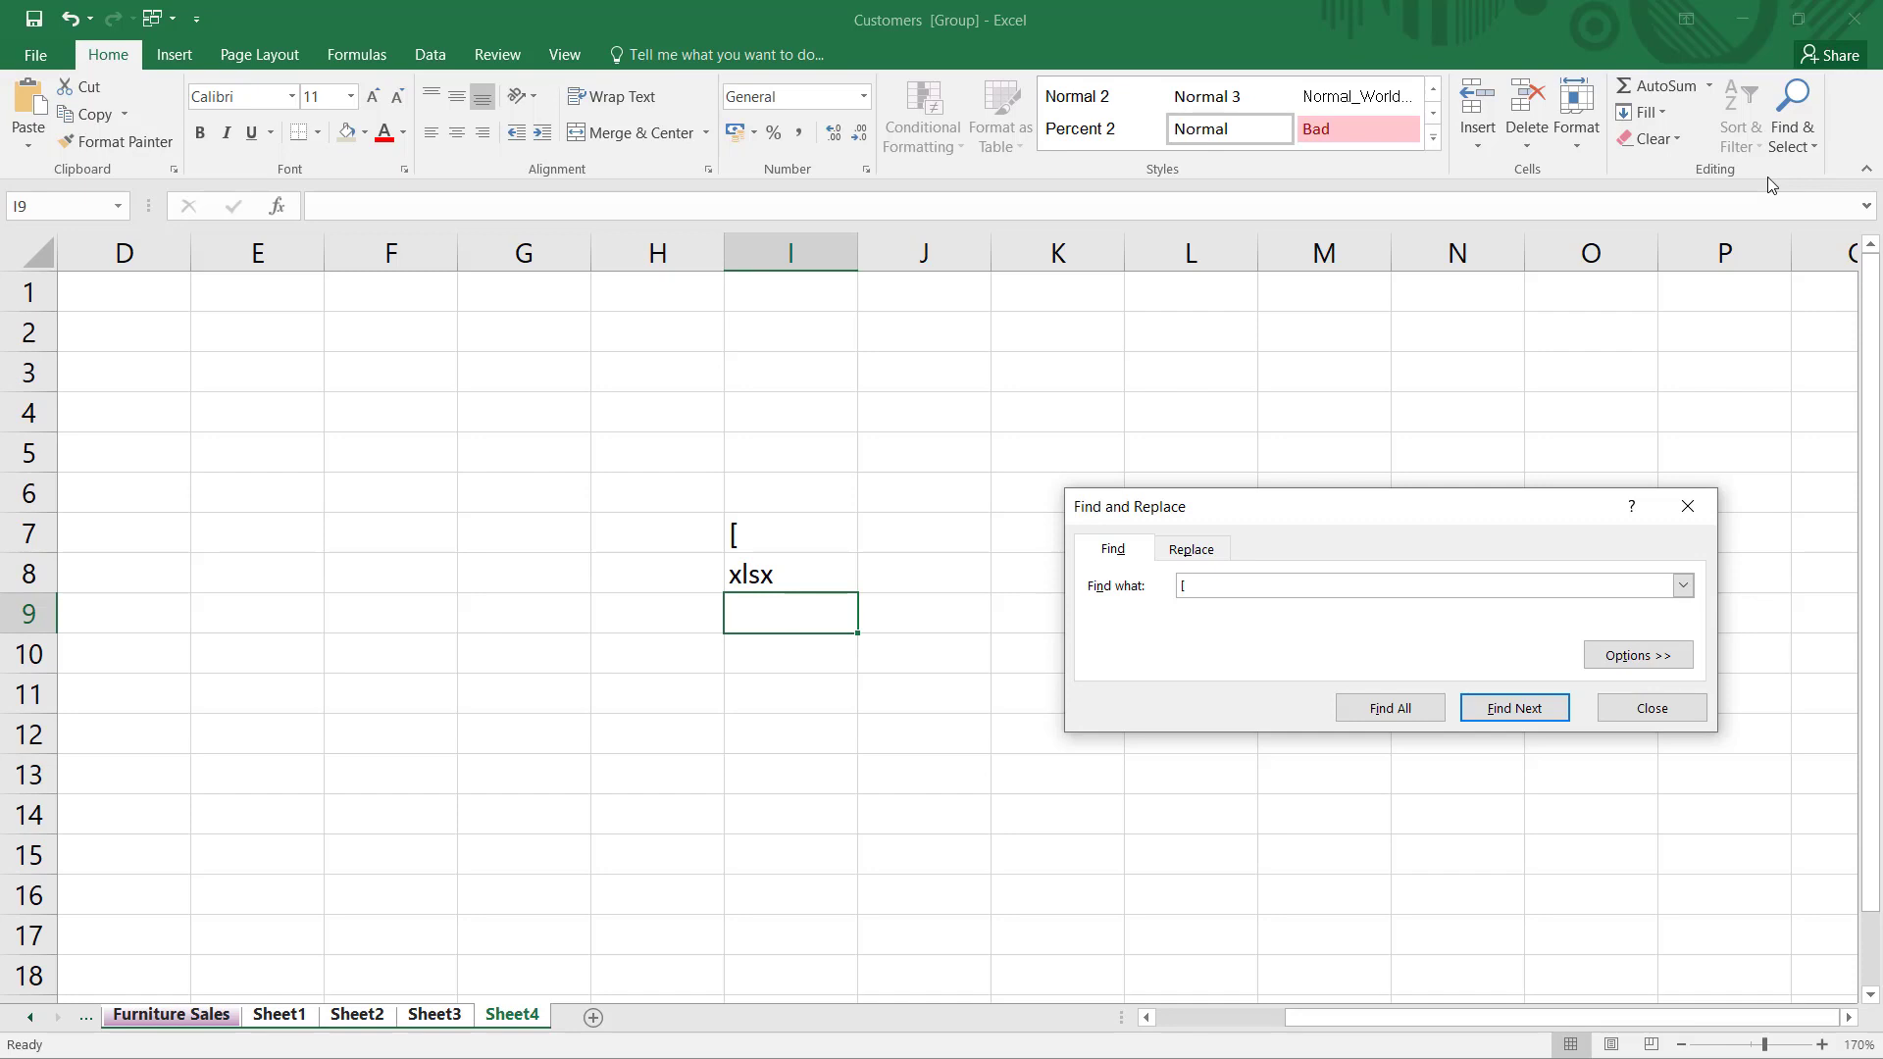
{"action": "type", "text": "["}
{"action": "left_click", "coordinate": [1390, 707]}
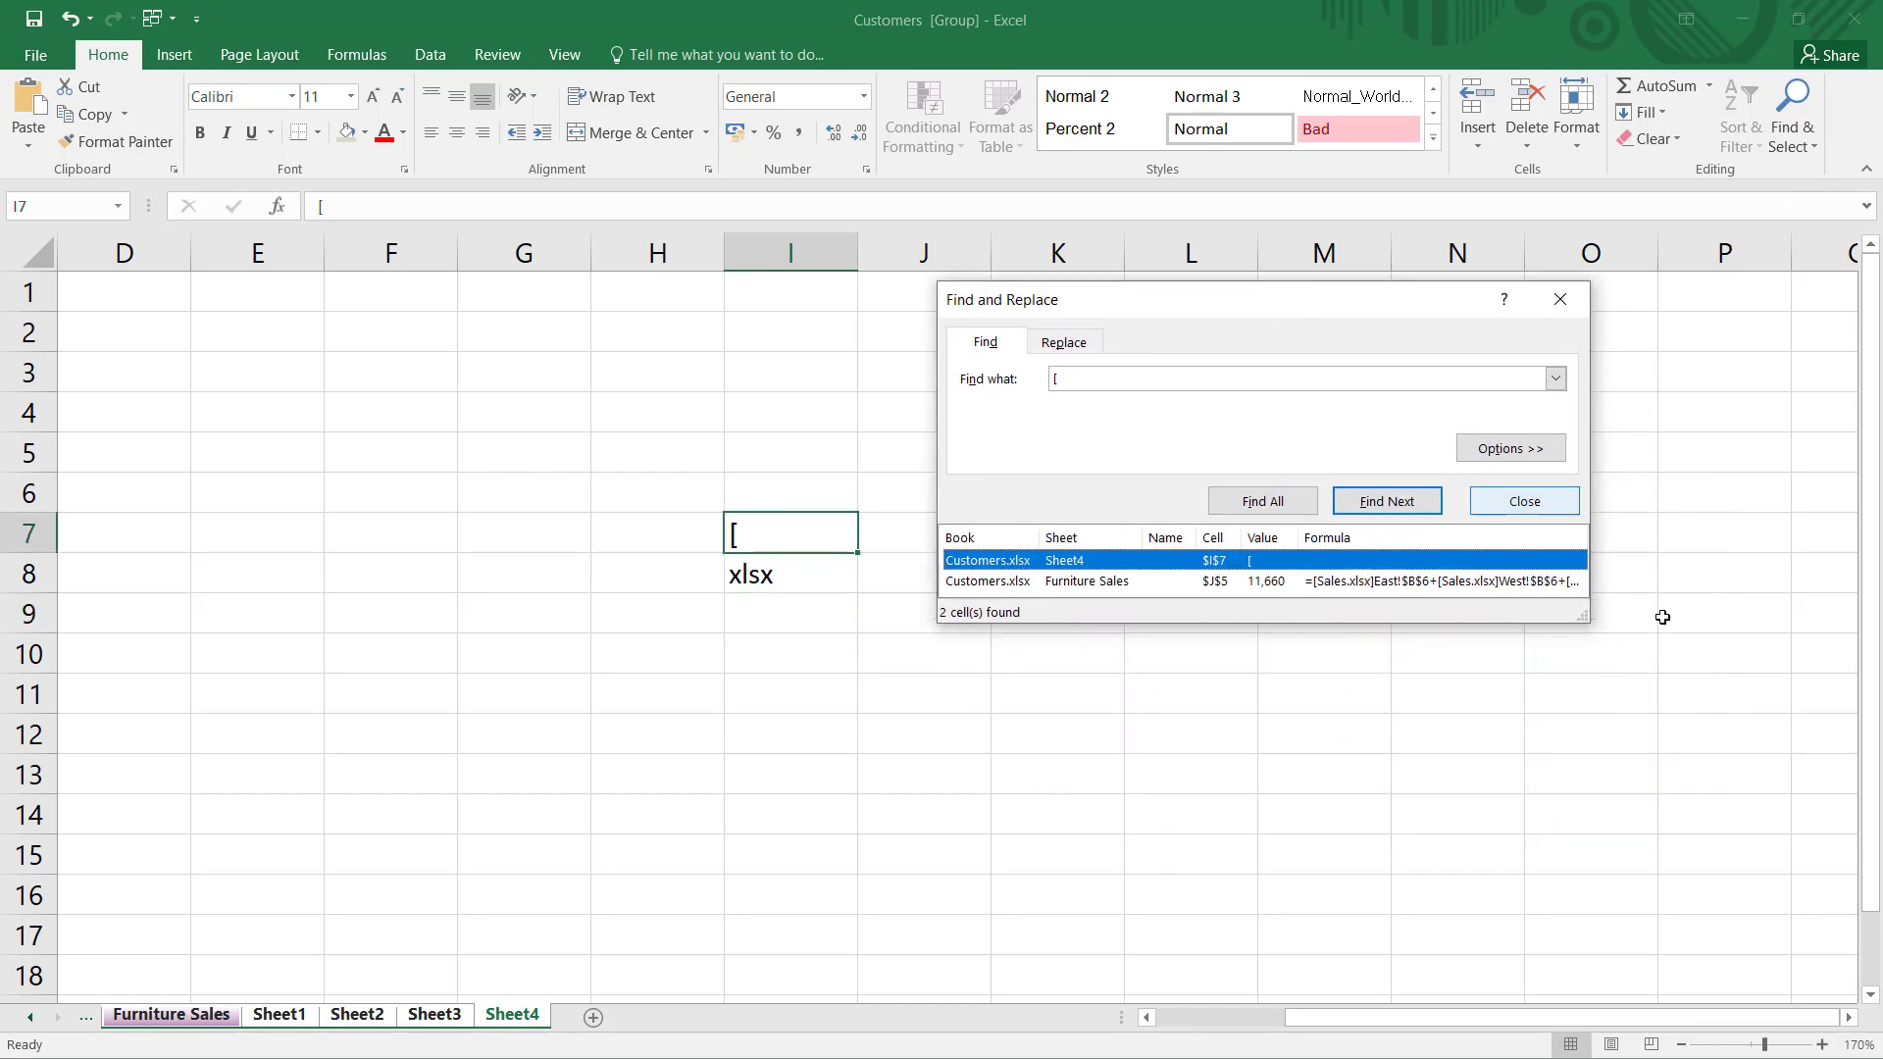
{"action": "left_click_drag", "start_coordinate": [1589, 623], "coordinate": [1816, 894]}
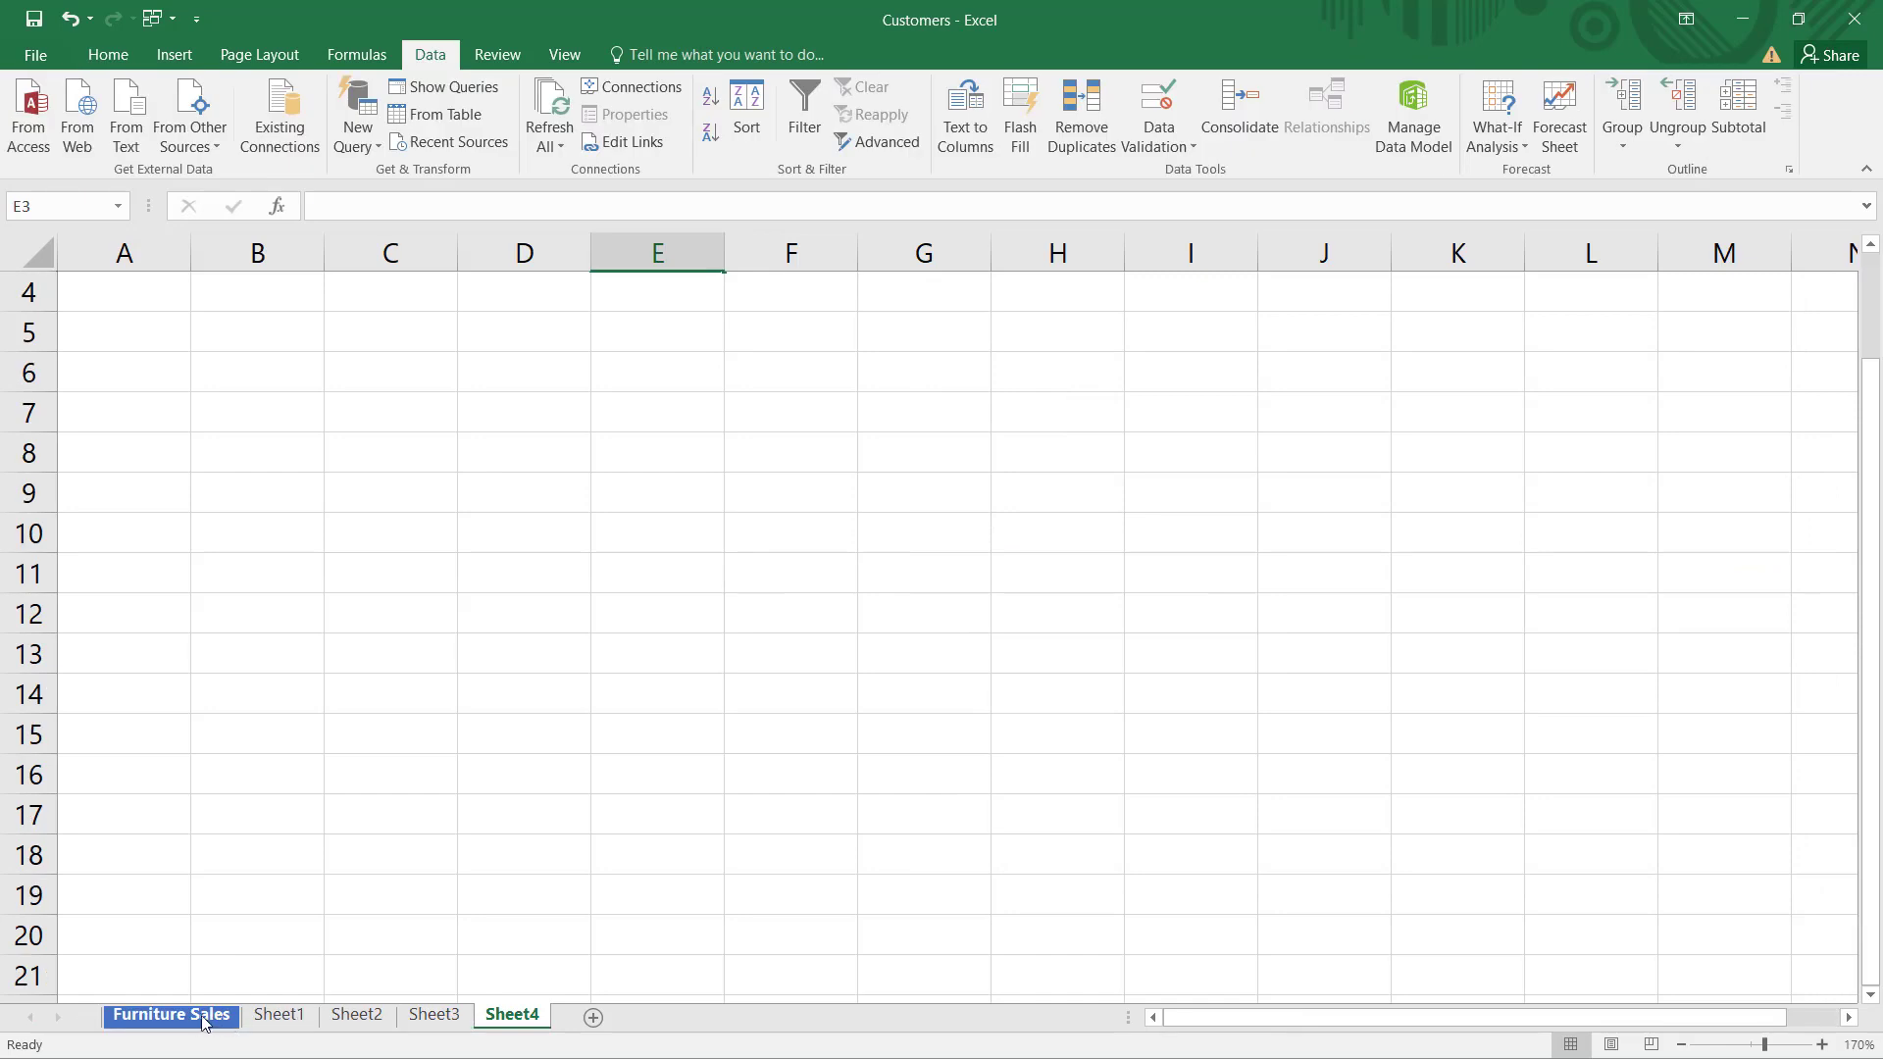
Step: From the Furniture Sales sheet, set the workbook links' startup prompt to "Let users choose to display the alert or not" and close the link settings
{"action": "left_click", "coordinate": [196, 1018]}
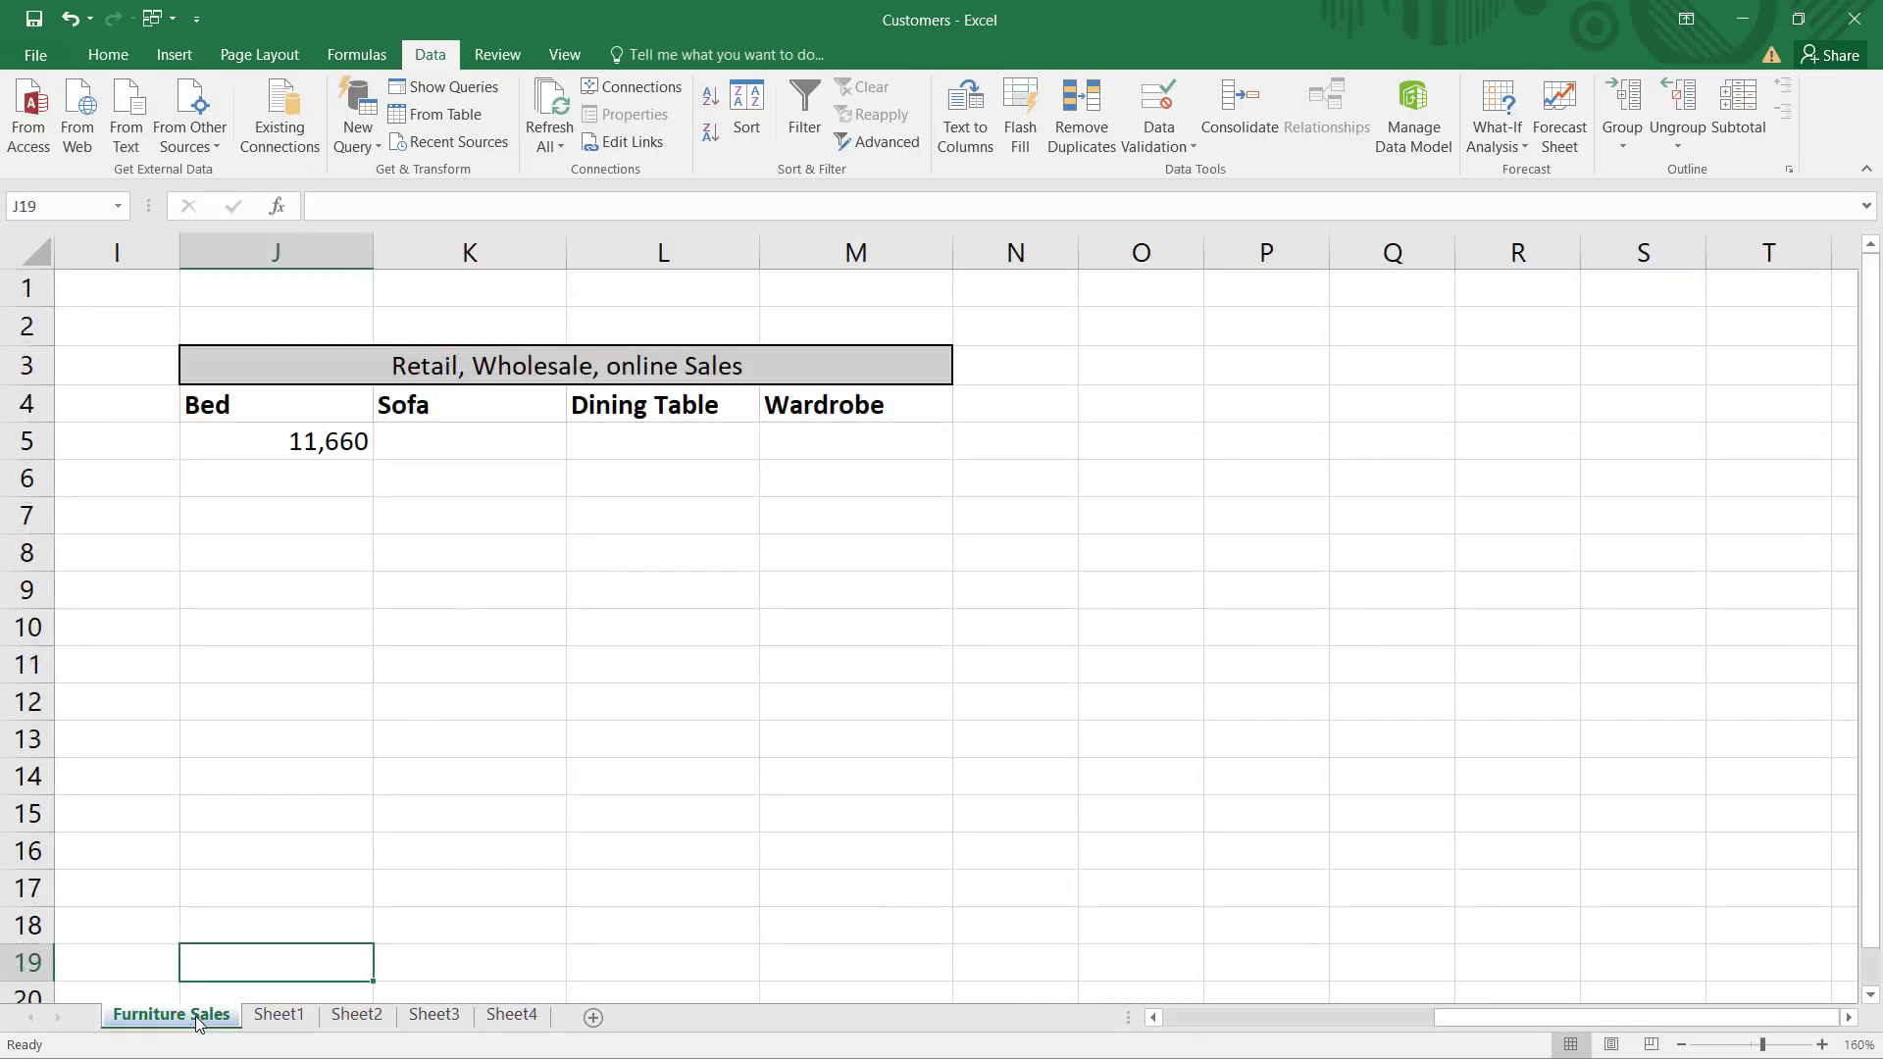
{"action": "left_click", "coordinate": [626, 143]}
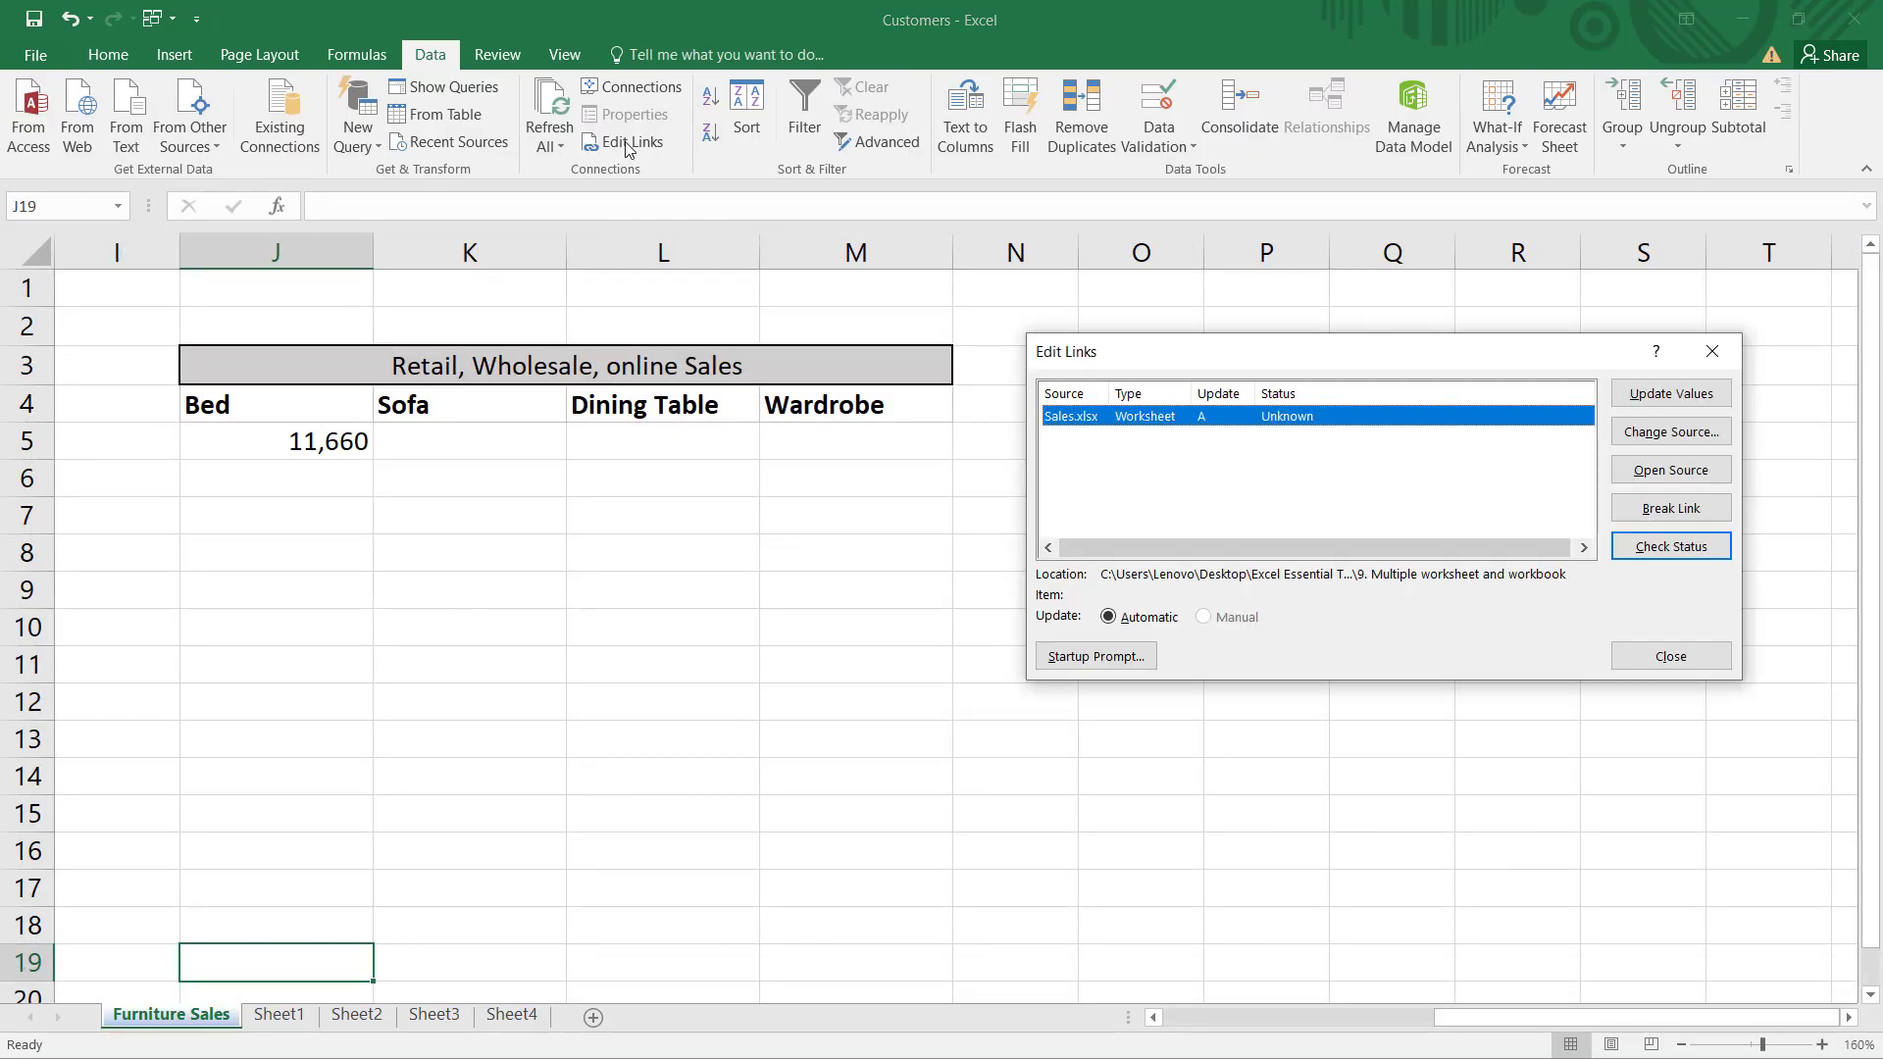
{"action": "left_click", "coordinate": [1095, 656]}
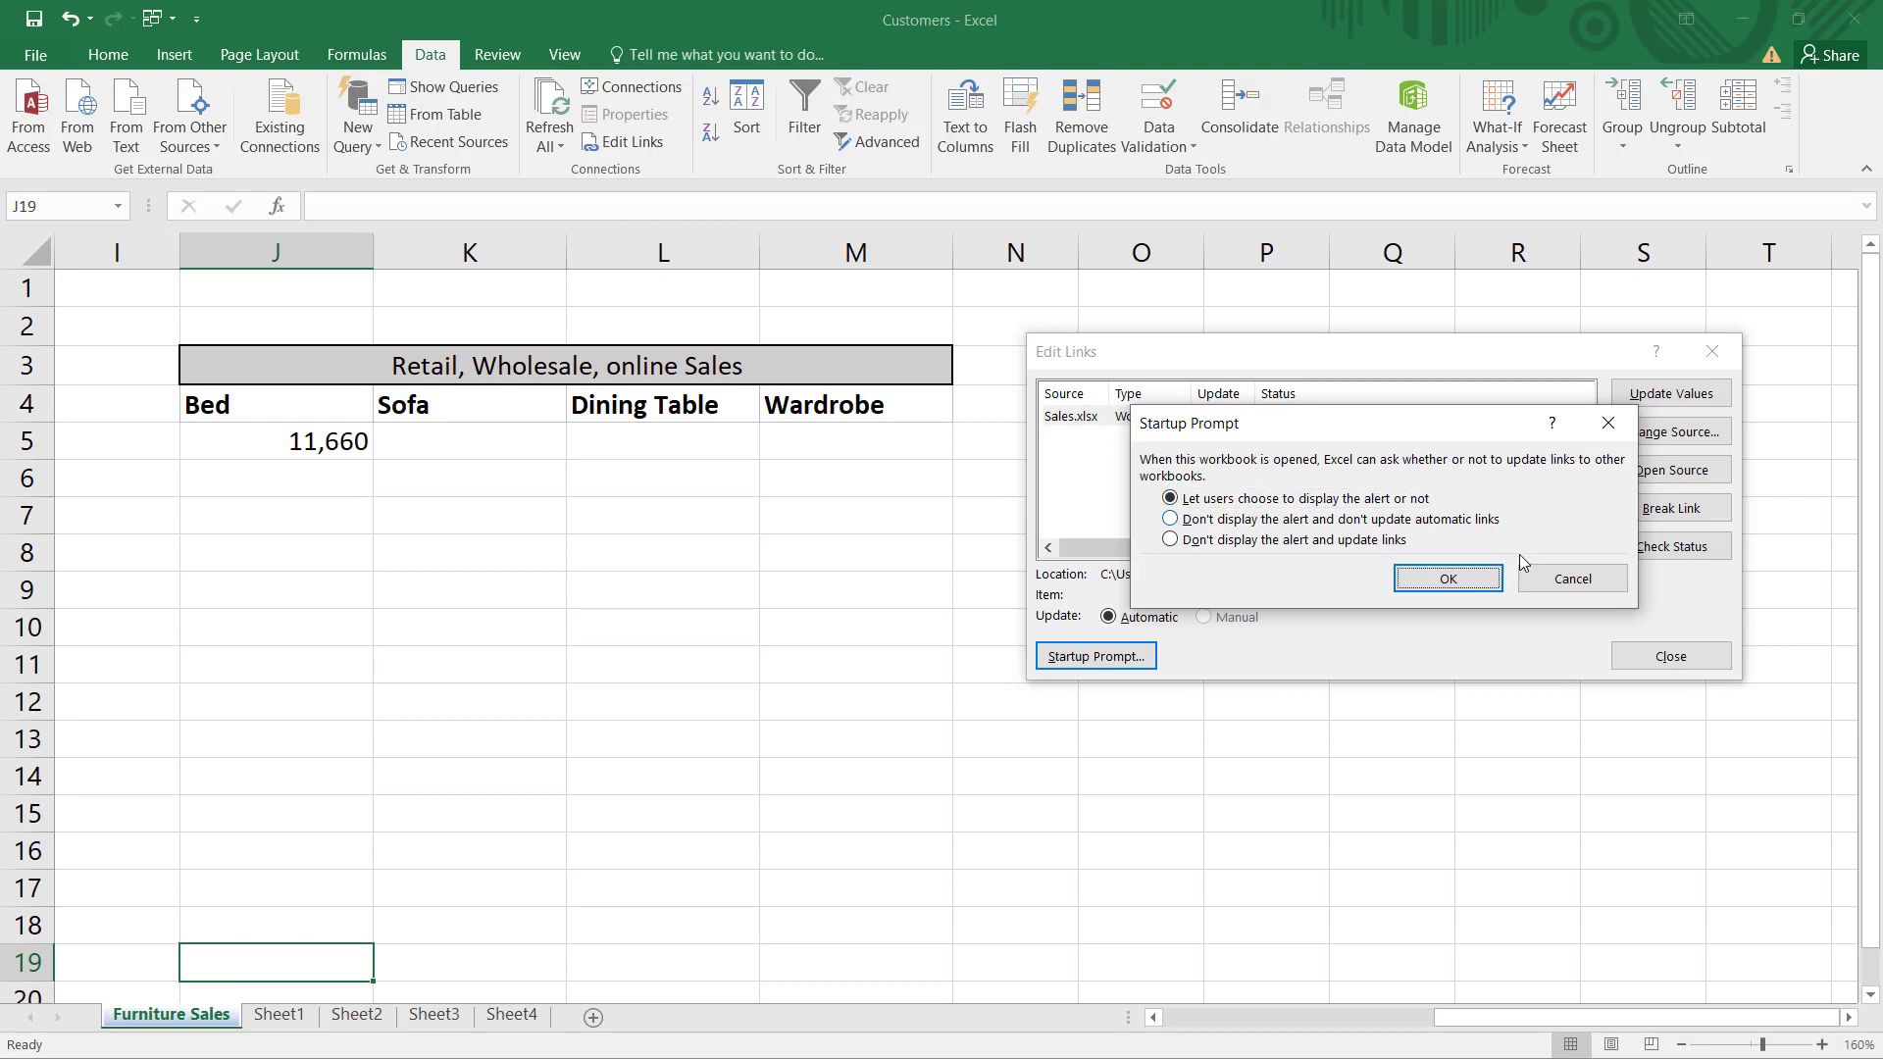
{"action": "left_click", "coordinate": [1462, 579]}
{"action": "left_click", "coordinate": [1656, 660]}
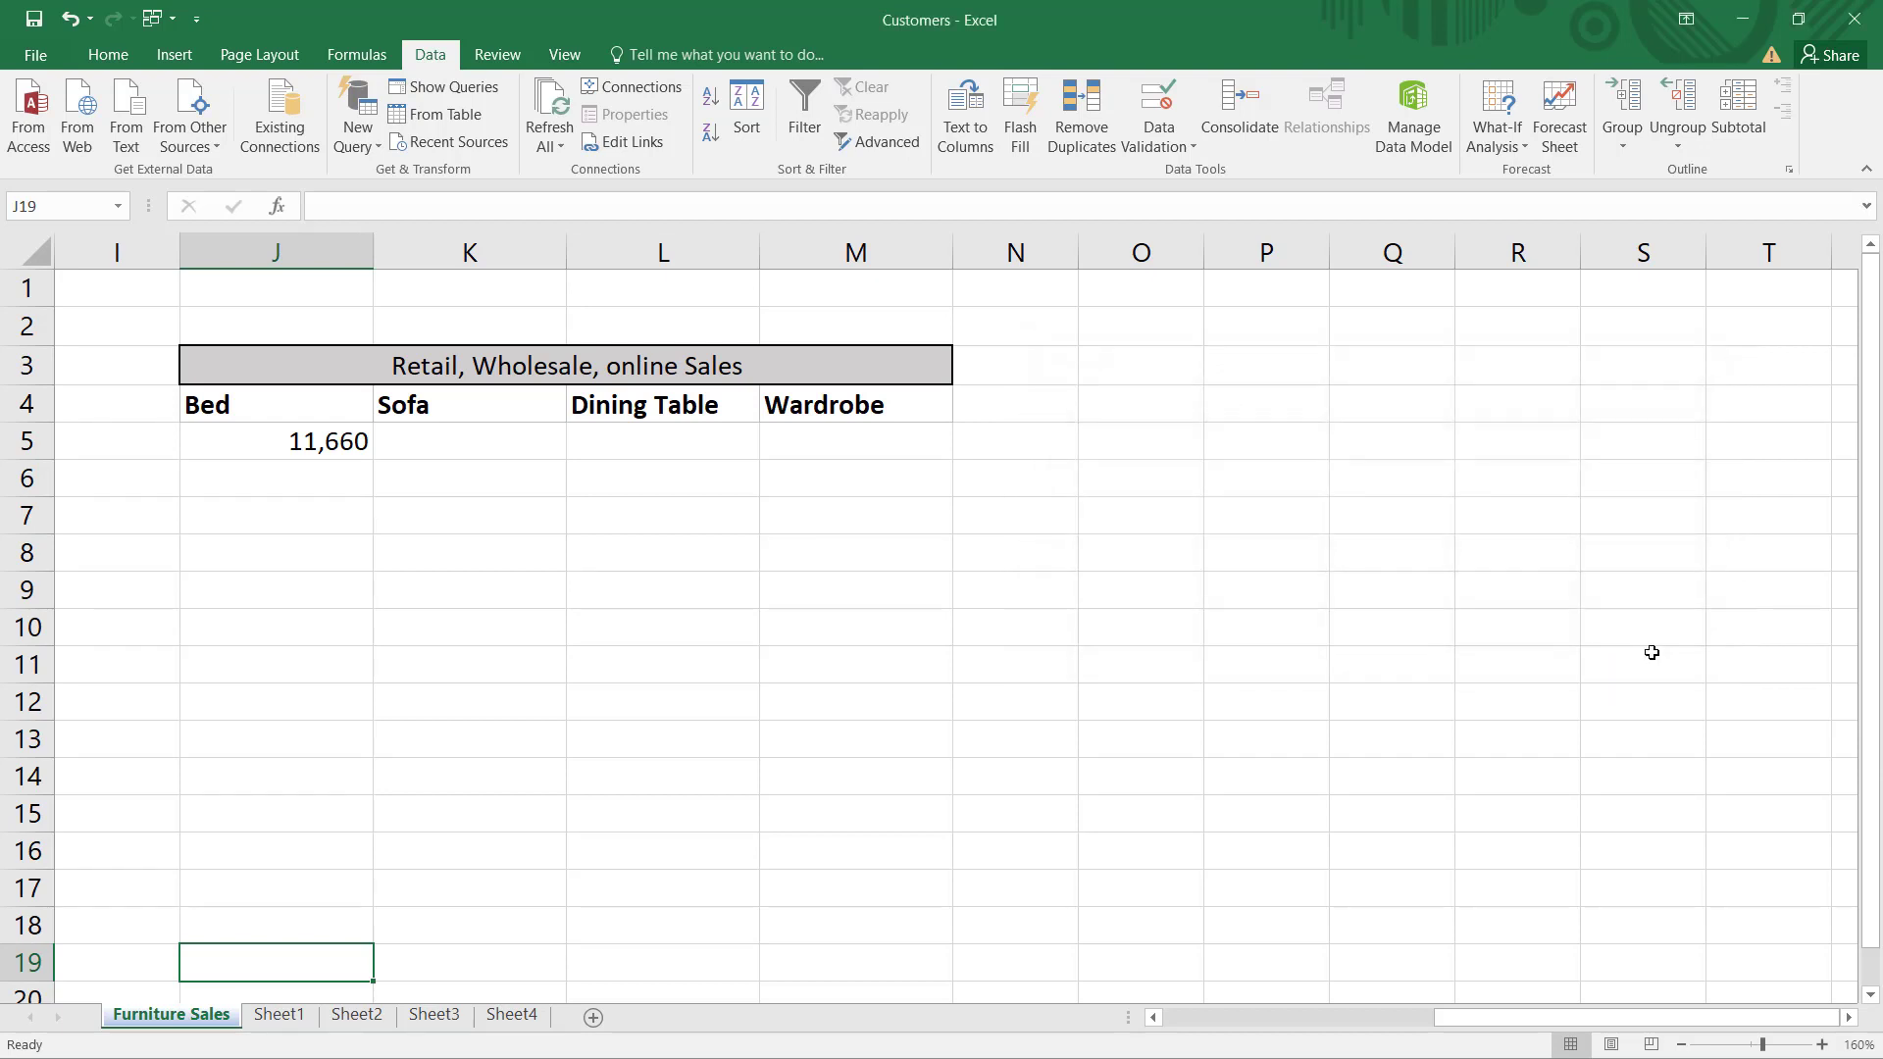